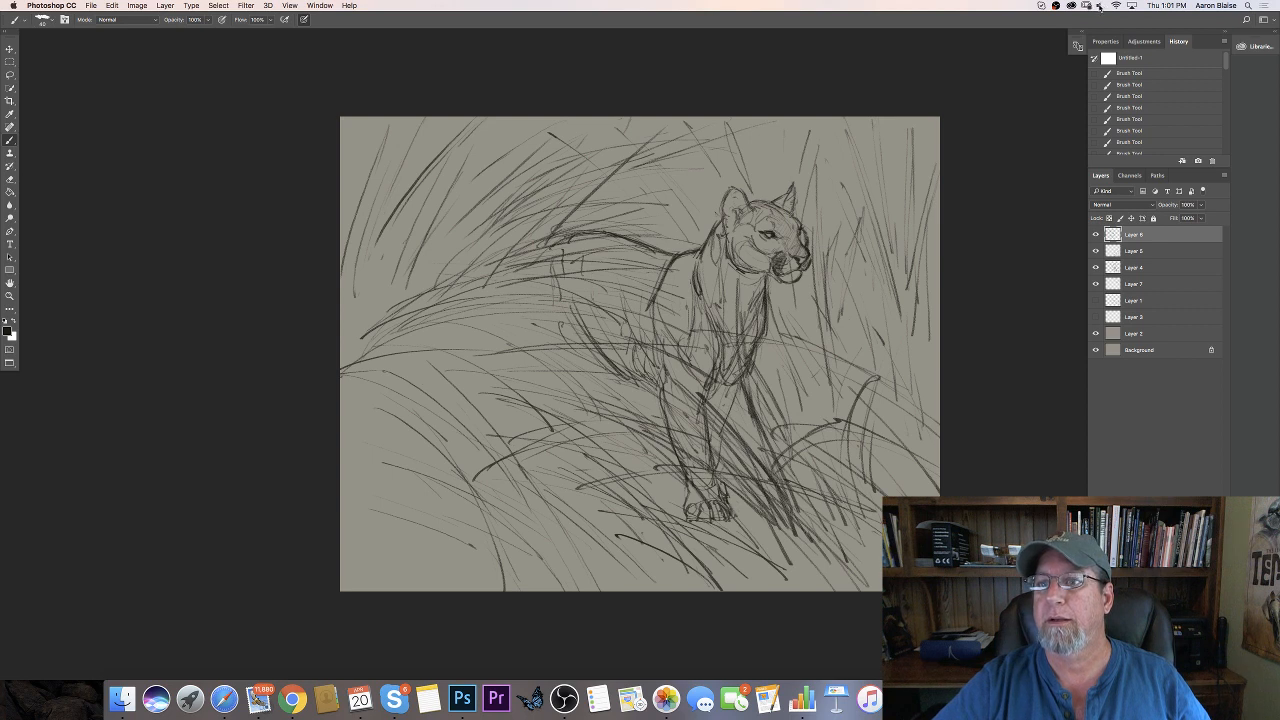
Choose Headphones as the system's sound output device and check the output volume
alt+click(1099, 6)
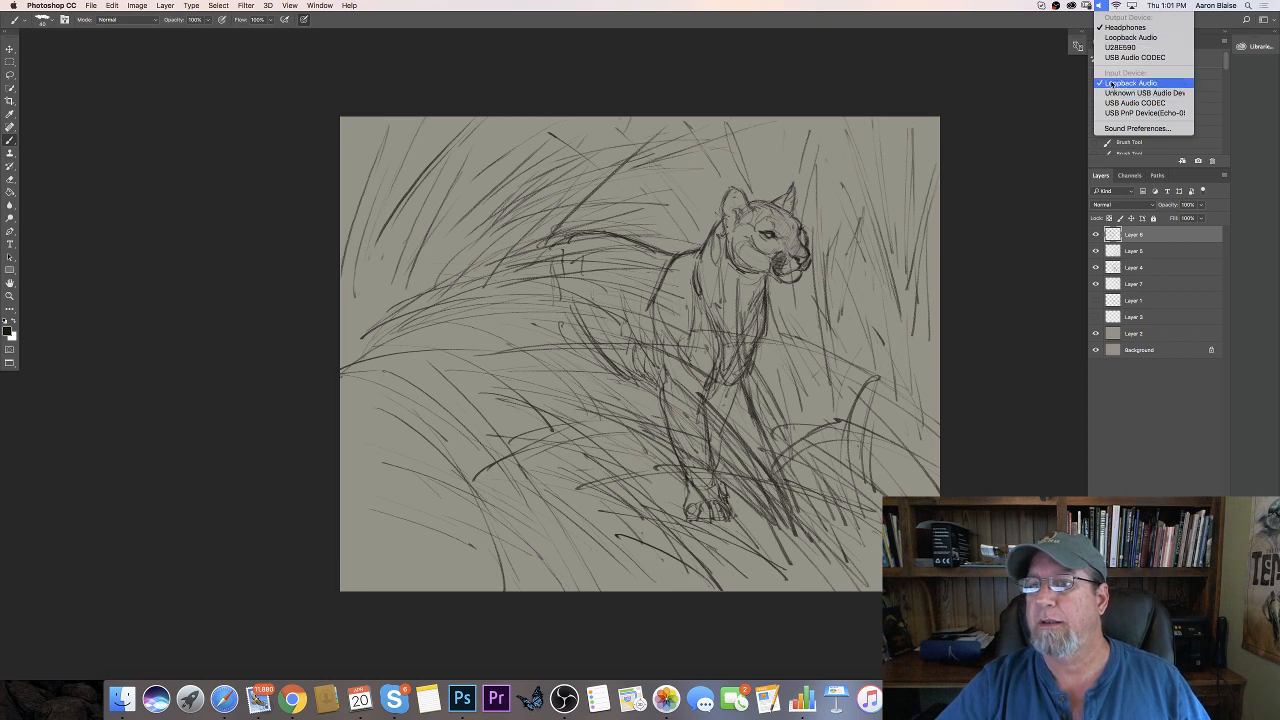
click(1107, 28)
click(1099, 6)
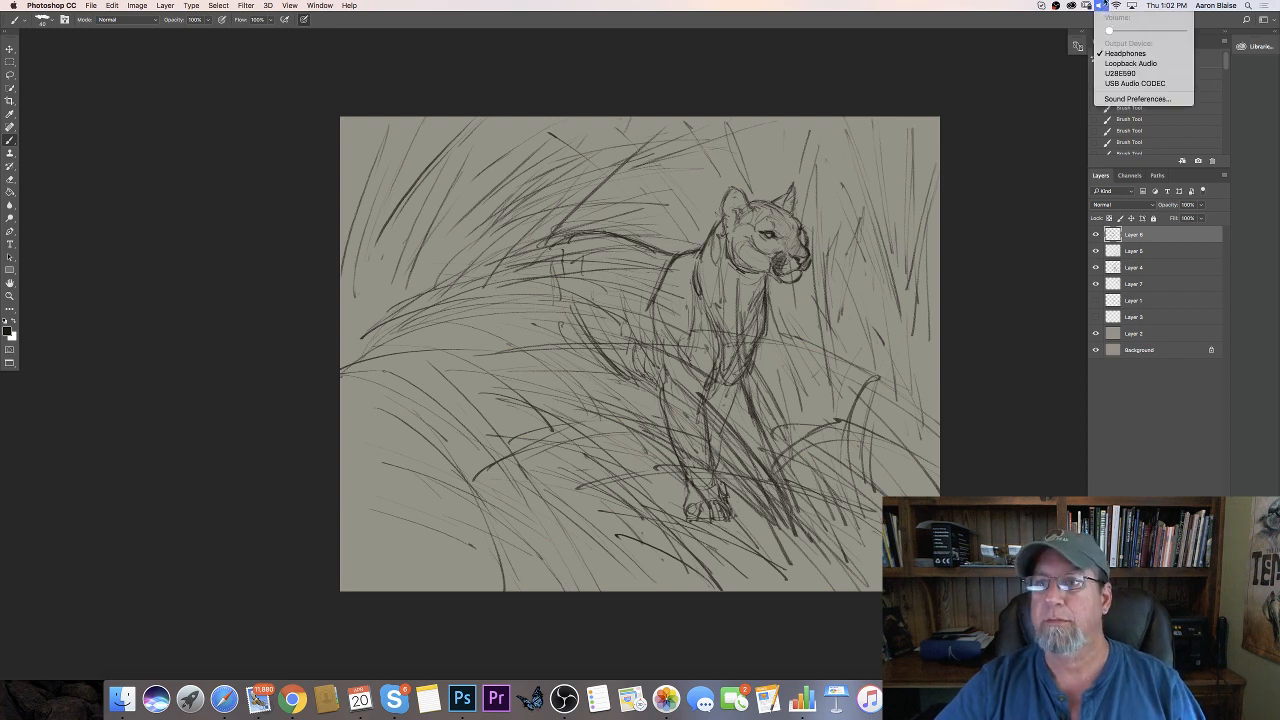
click(1101, 6)
alt+click(1101, 6)
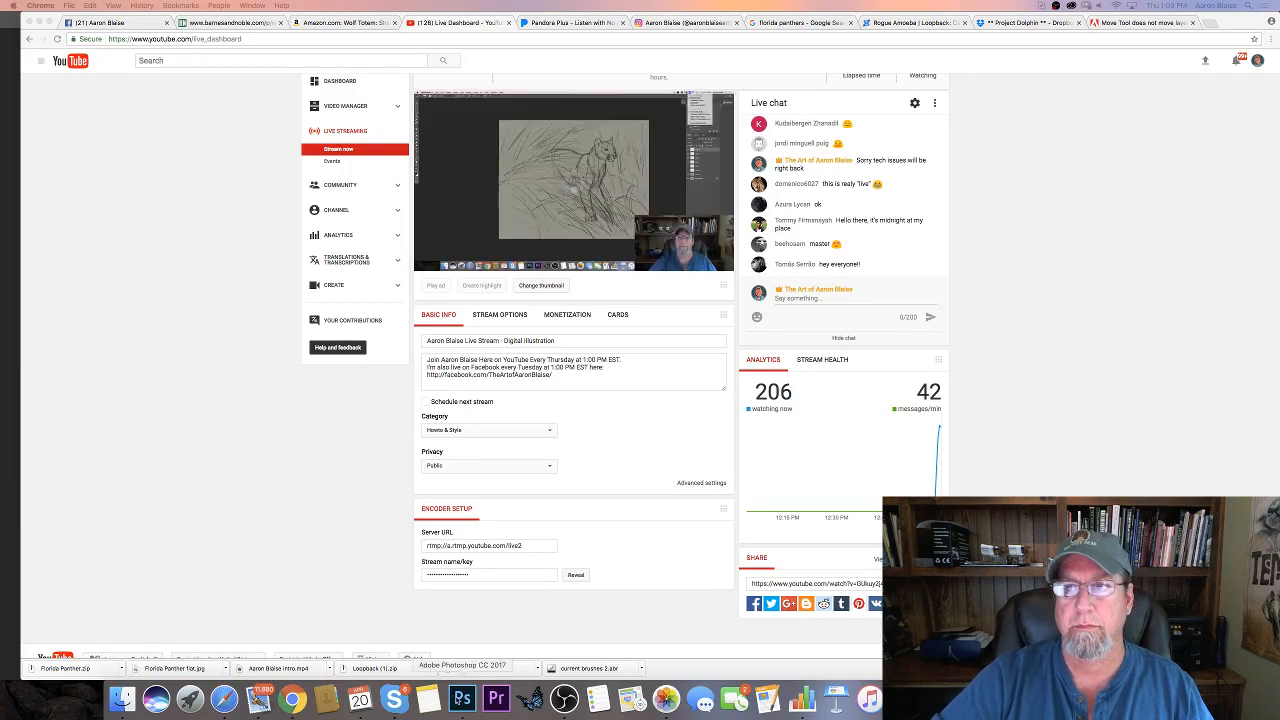
Switch to Photoshop and show the whole panther sketch on its canvas
click(460, 698)
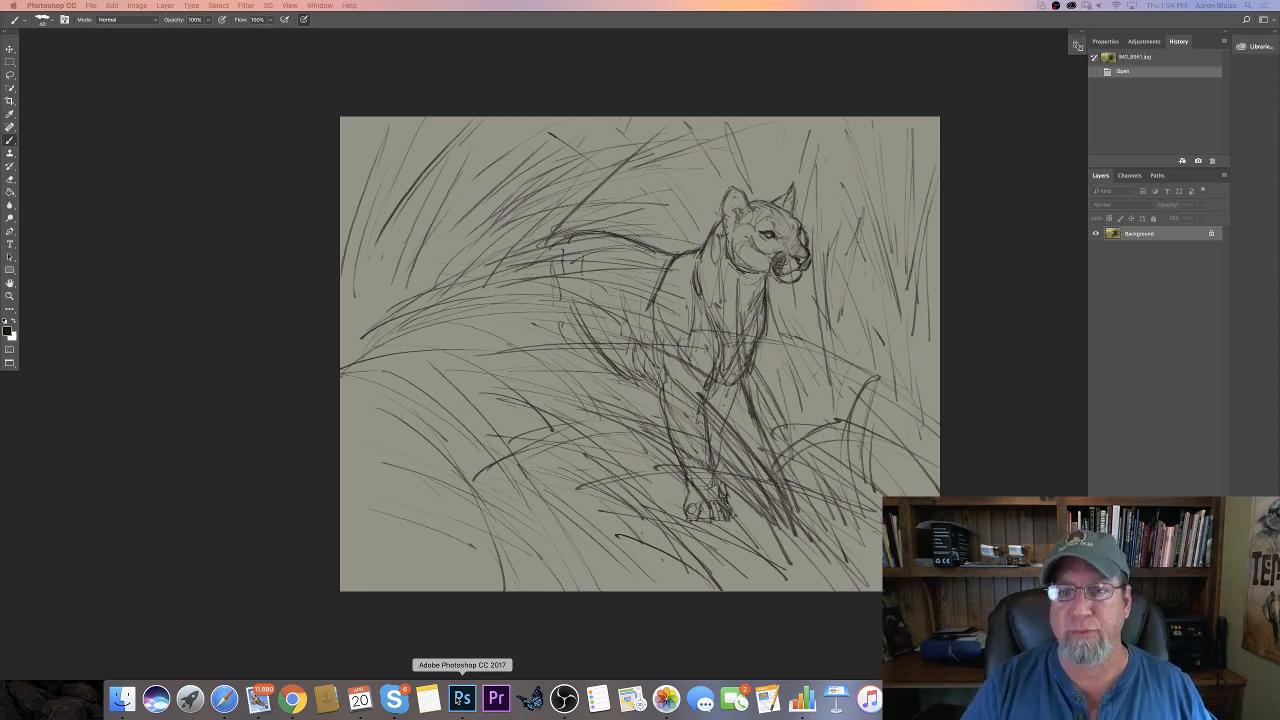
click(462, 697)
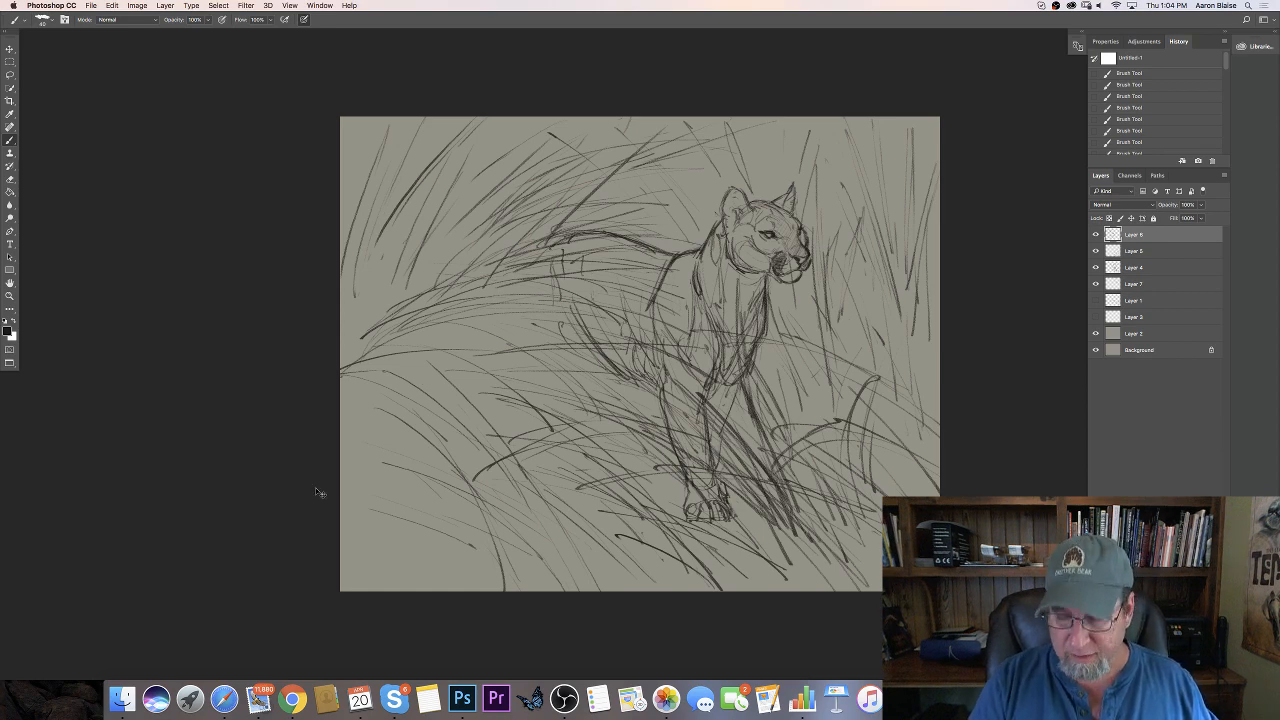
key(super+plus)
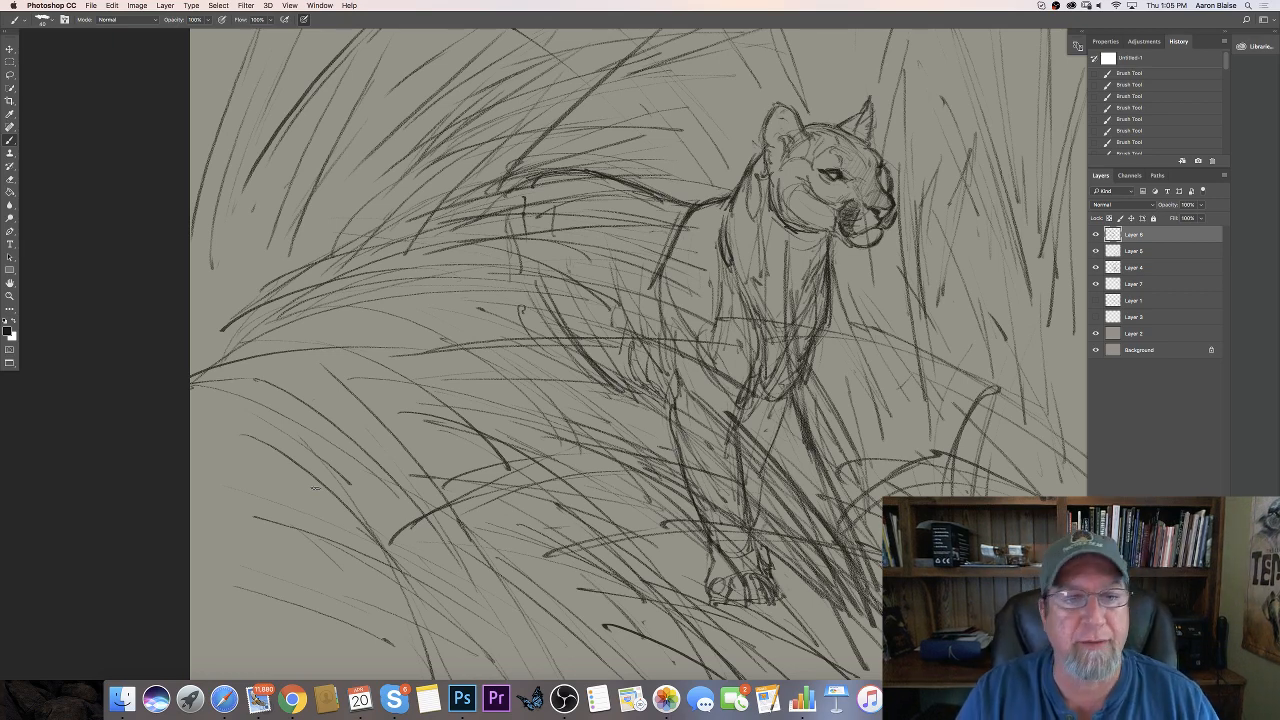
key(super+minus)
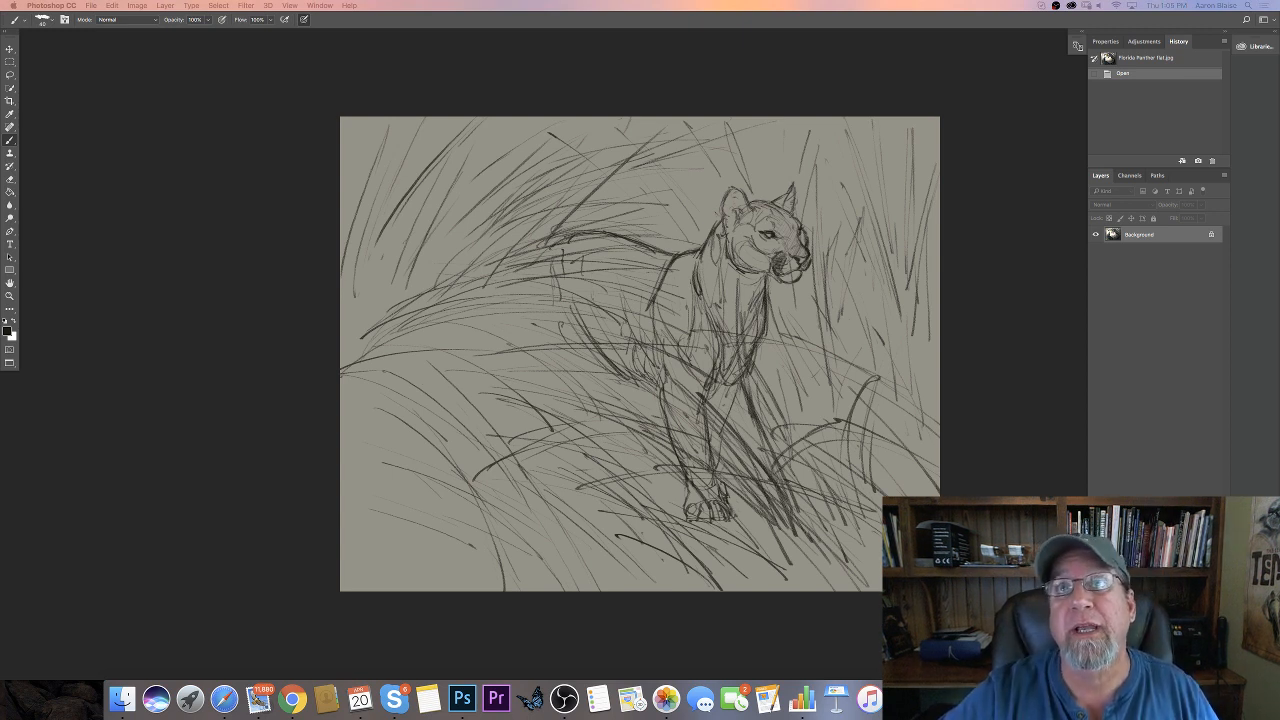
Bring the Florida Panther flat.jpg painting onto the main screen, enlarged and centred for viewing
mouse_move(760, 0)
mouse_down()
mouse_move(574, 51)
mouse_move(483, 171)
mouse_move(478, 207)
mouse_up()
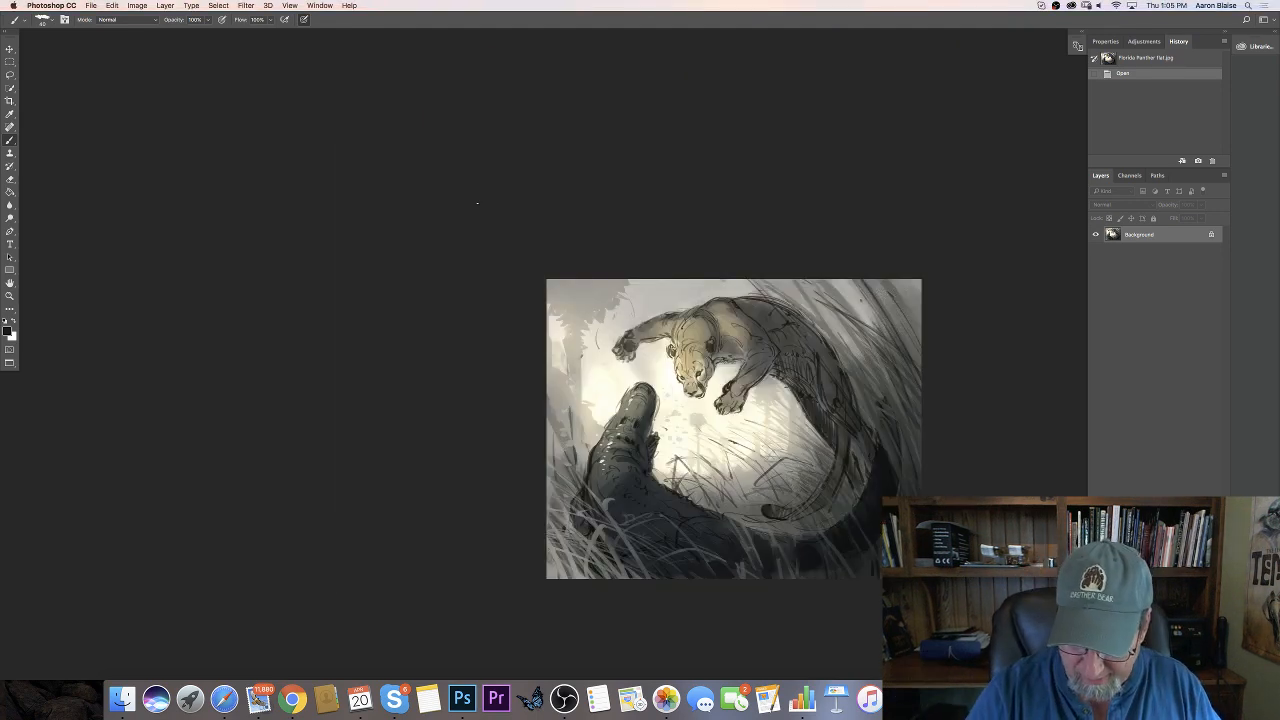
key(super+plus)
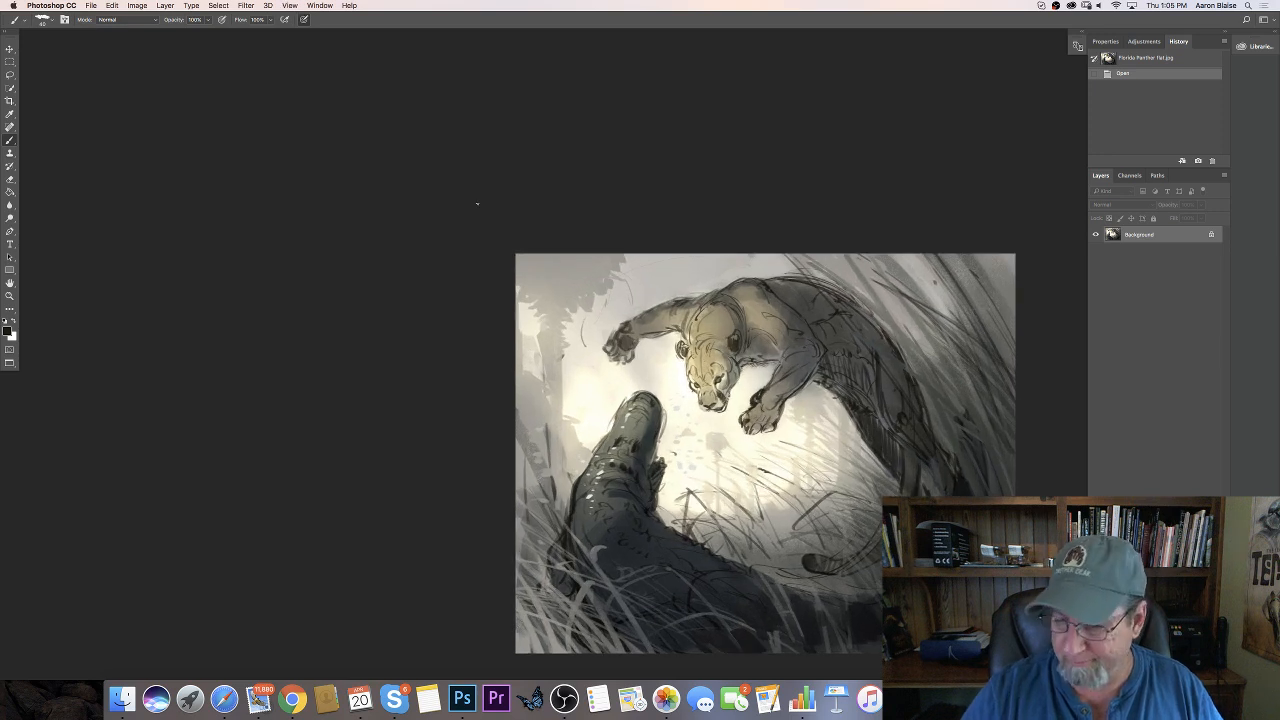
scroll(480, 202, down, 3)
scroll(480, 202, right, 5)
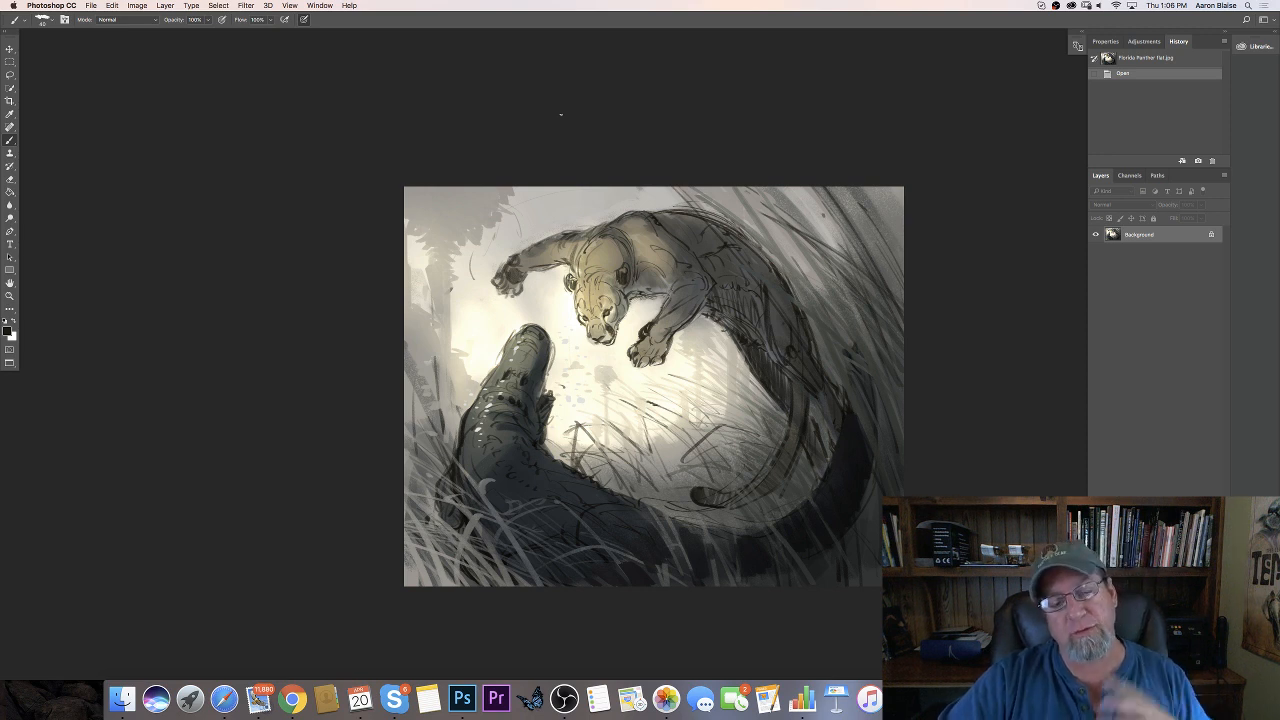
Return to floating windows, move the Florida Panther painting off the main screen, and present the panther sketch in full-screen view with menus
key(f)
key(f)
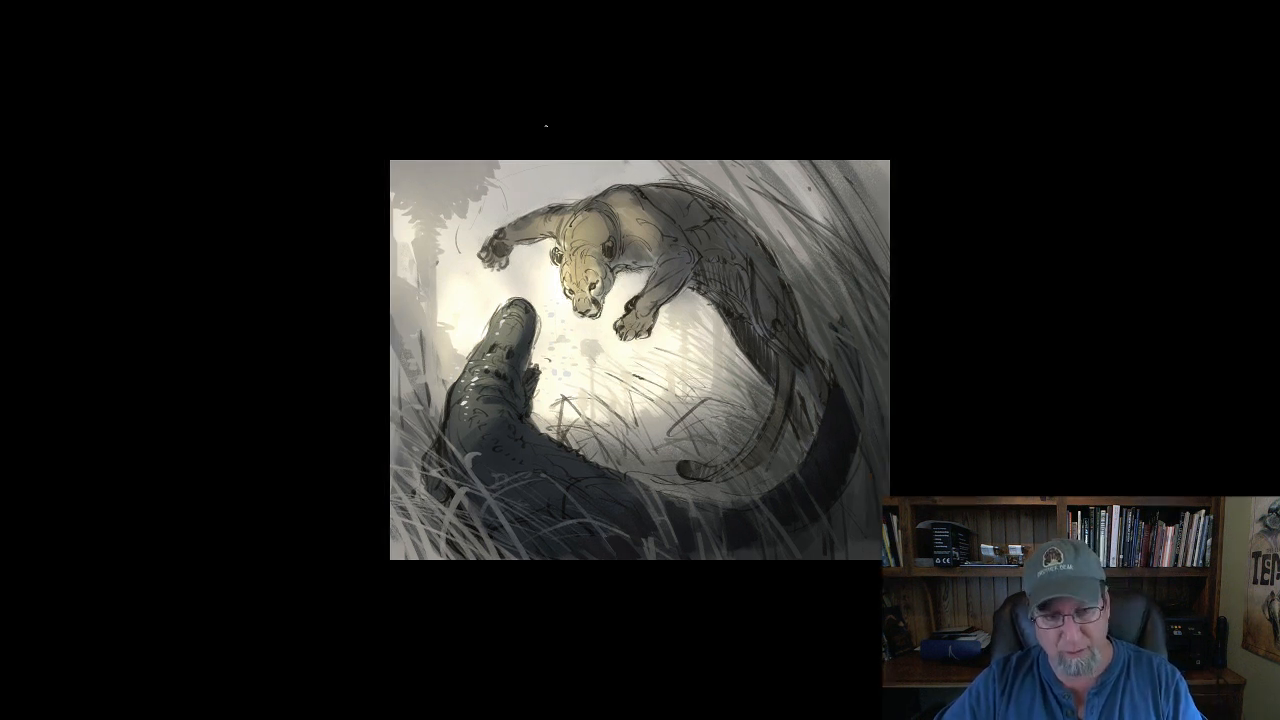
key(f)
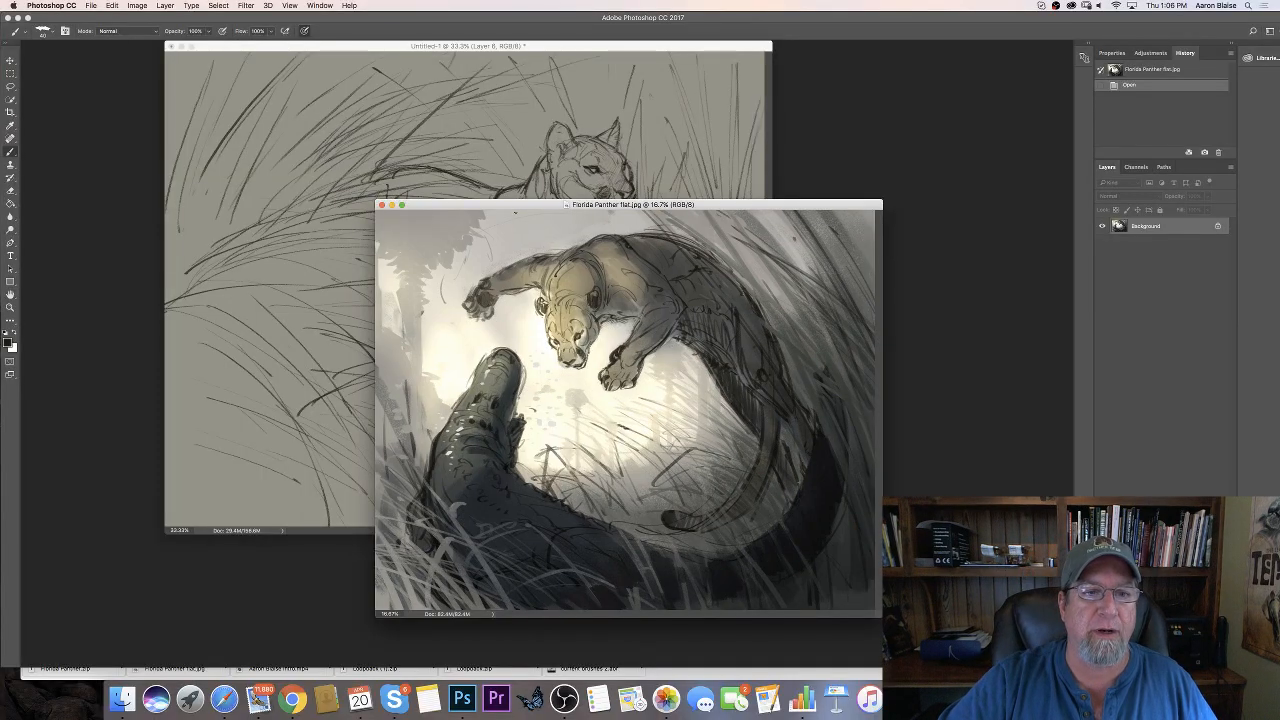
drag(516, 207, 727, 0)
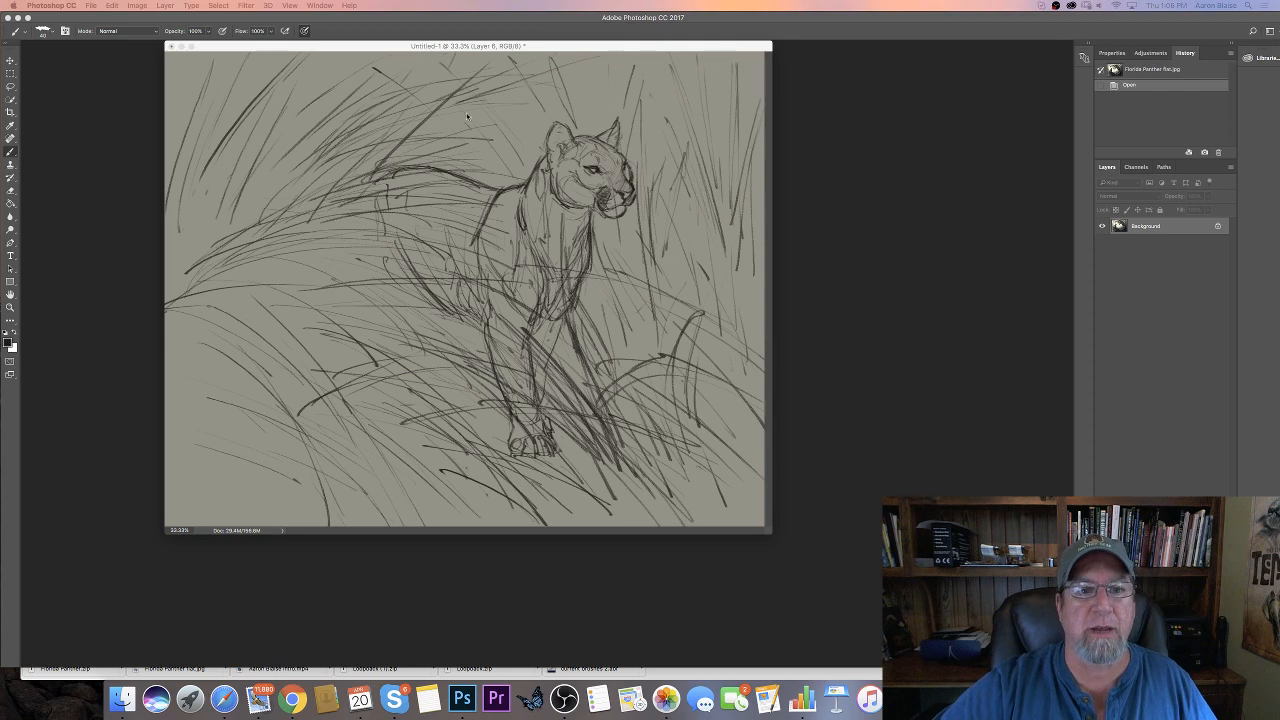
drag(394, 47, 576, 106)
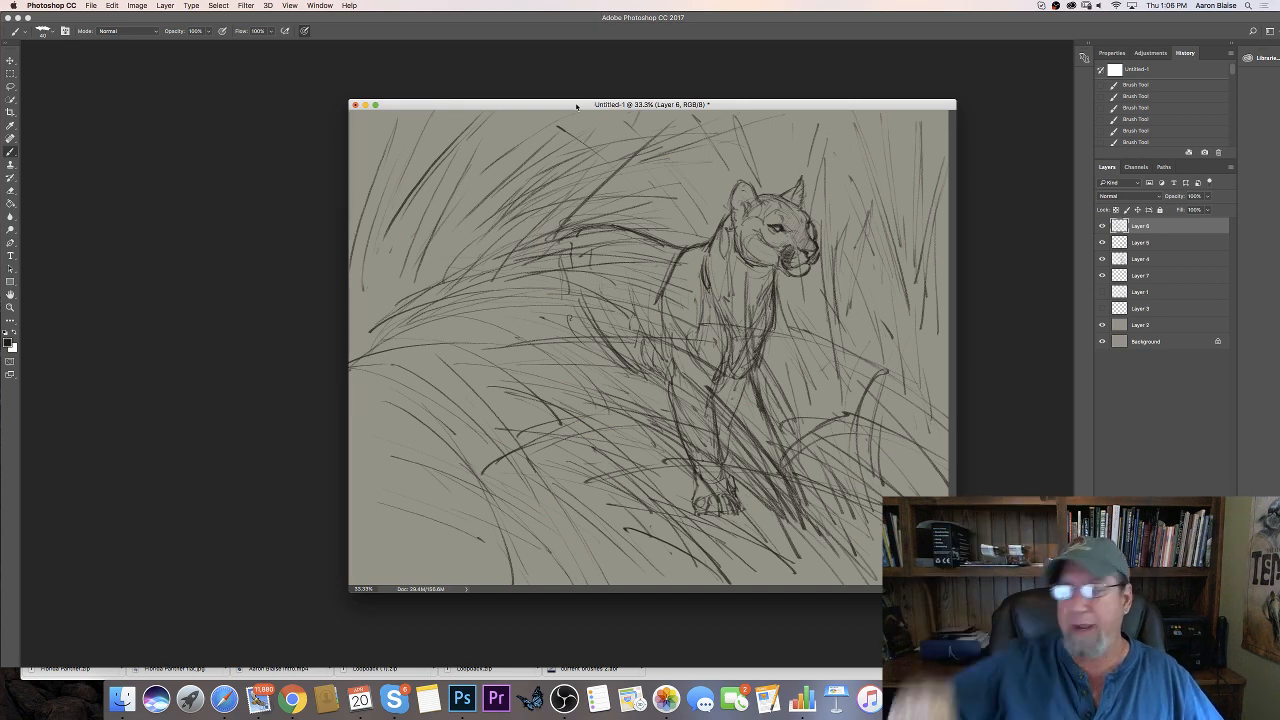
key(f)
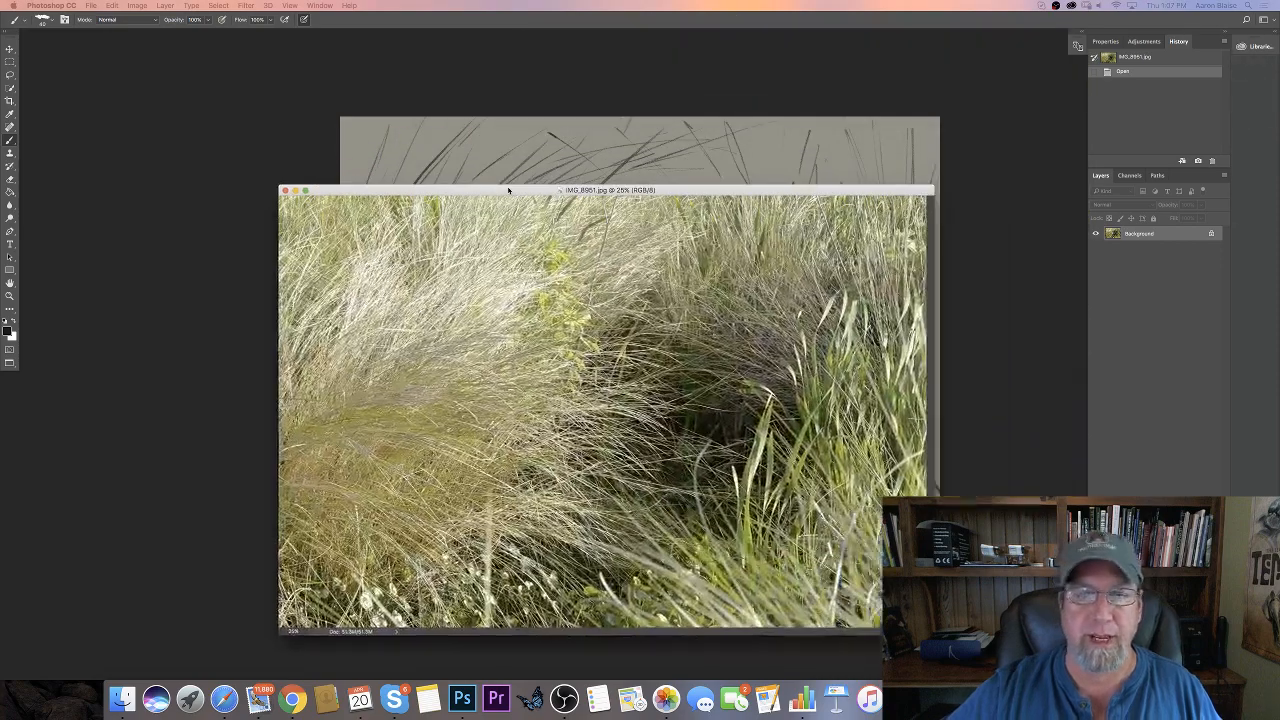
Examine the tall-grass reference photo enlarged on the main screen, and move it back to the other display
drag(506, 189, 476, 108)
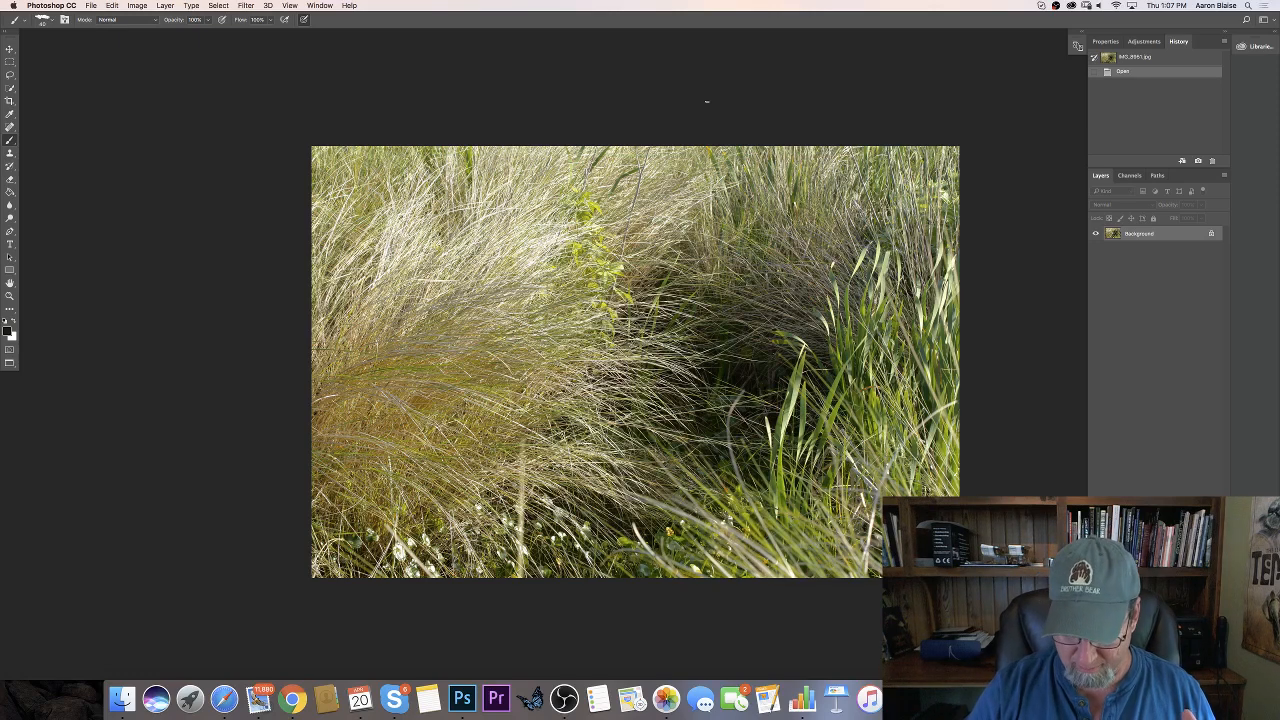
key(super+equal)
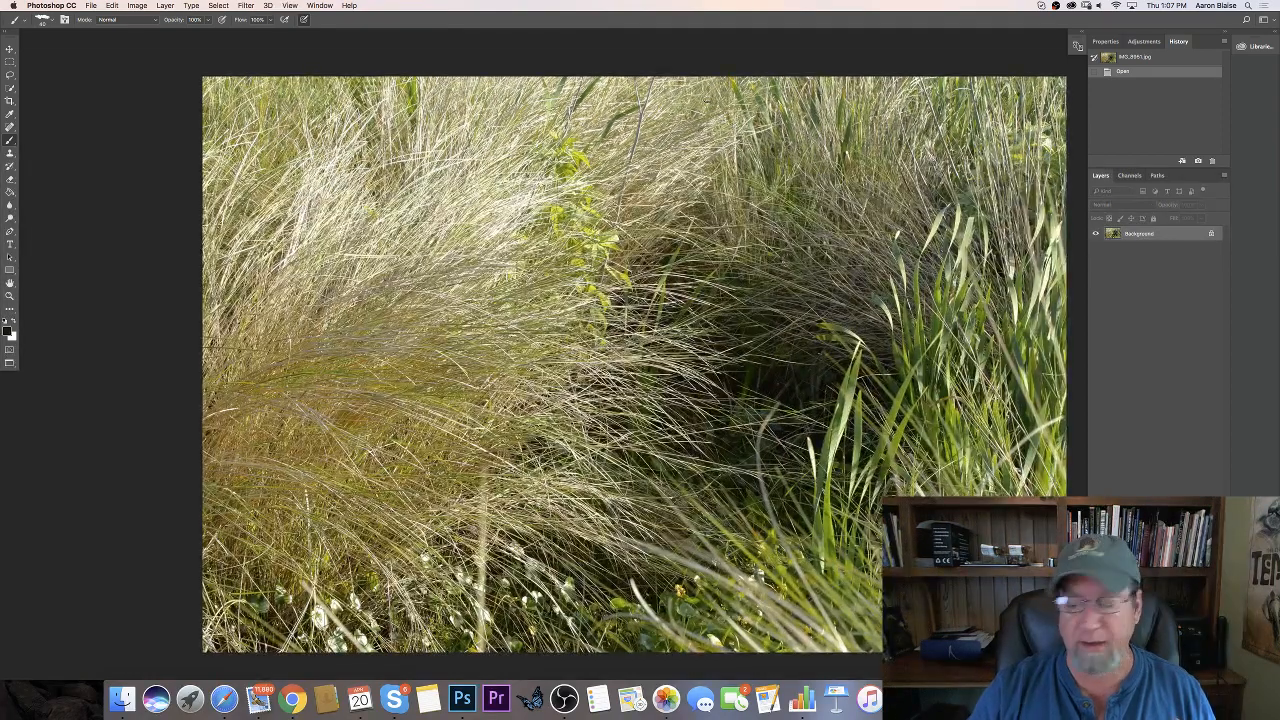
scroll(634, 364, right, 3)
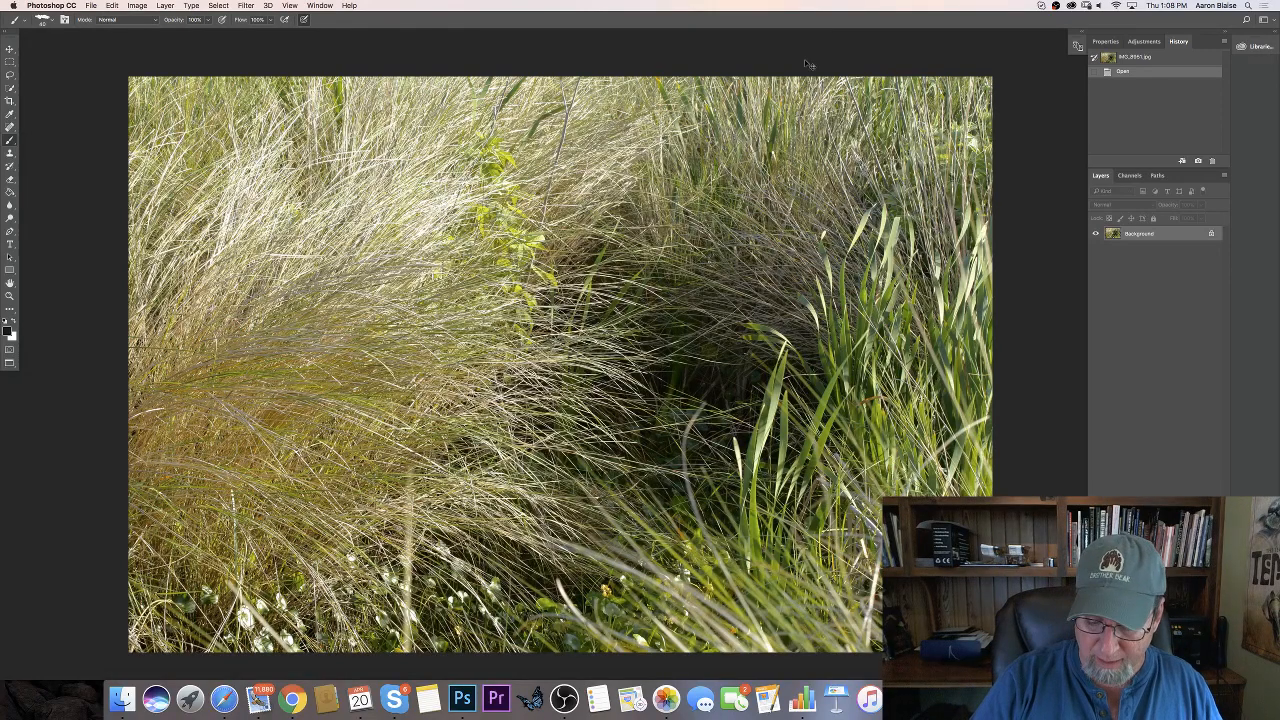
key(super+minus)
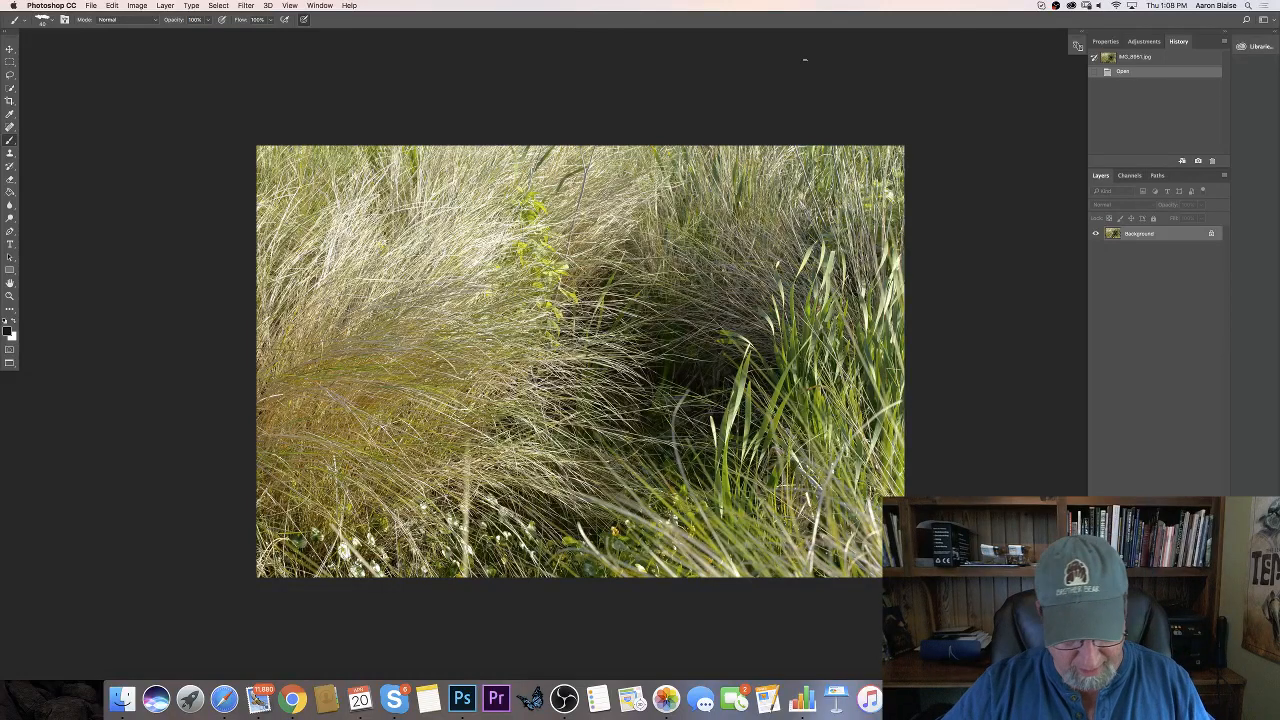
key(f)
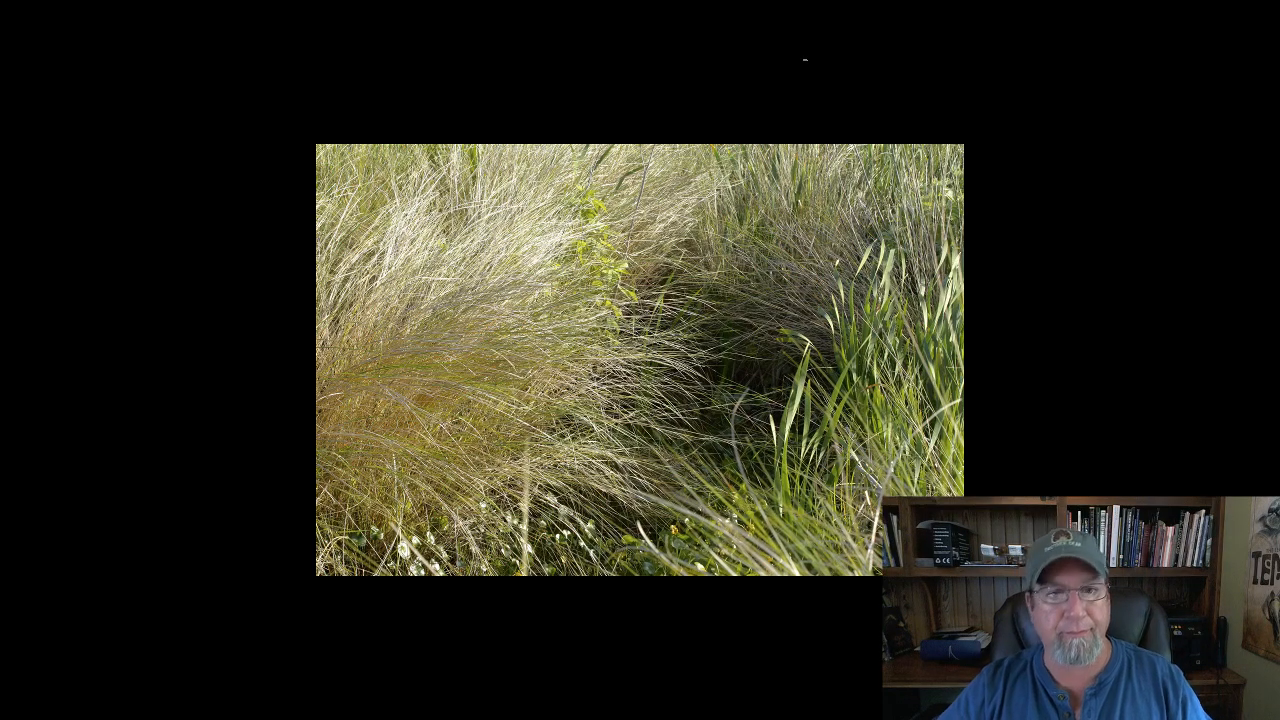
key(f)
mouse_move(468, 113)
mouse_down()
mouse_move(610, 55)
mouse_move(814, 0)
mouse_move(960, 0)
mouse_up()
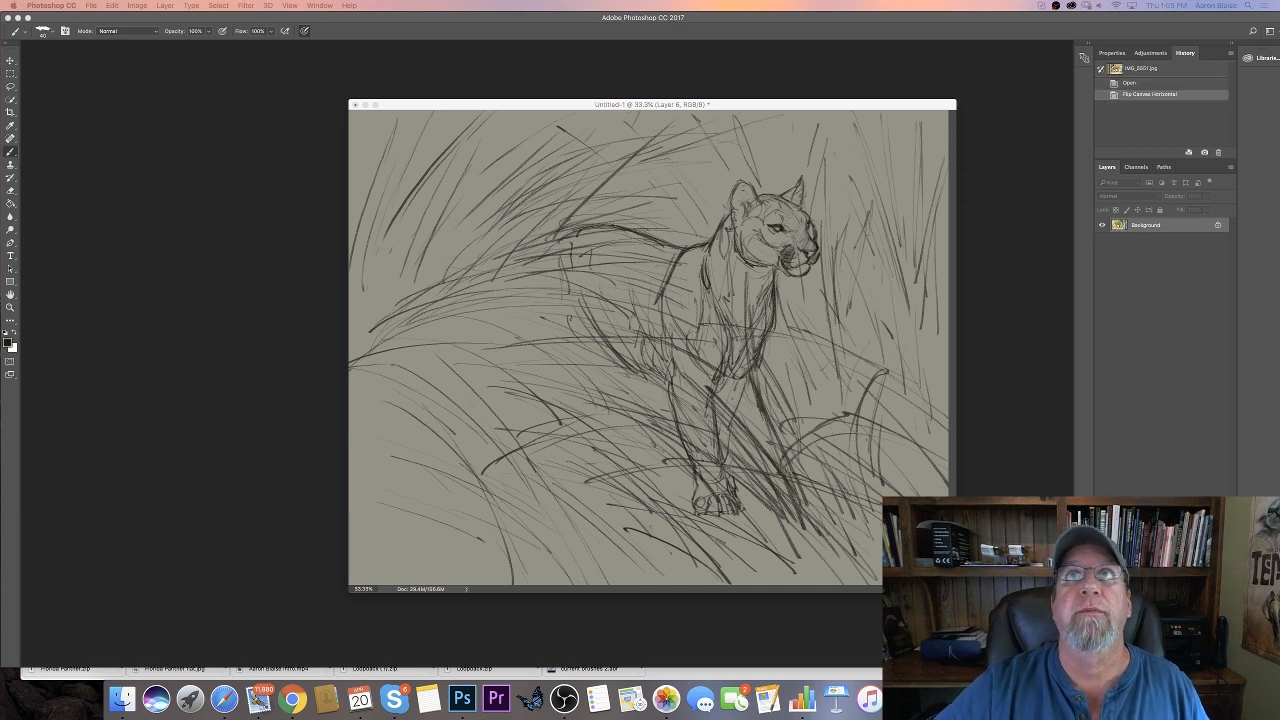
Lay out the four panther reference photos over and beside the sketch on the main screen for comparison
drag(392, 0, 161, 28)
key(super+minus)
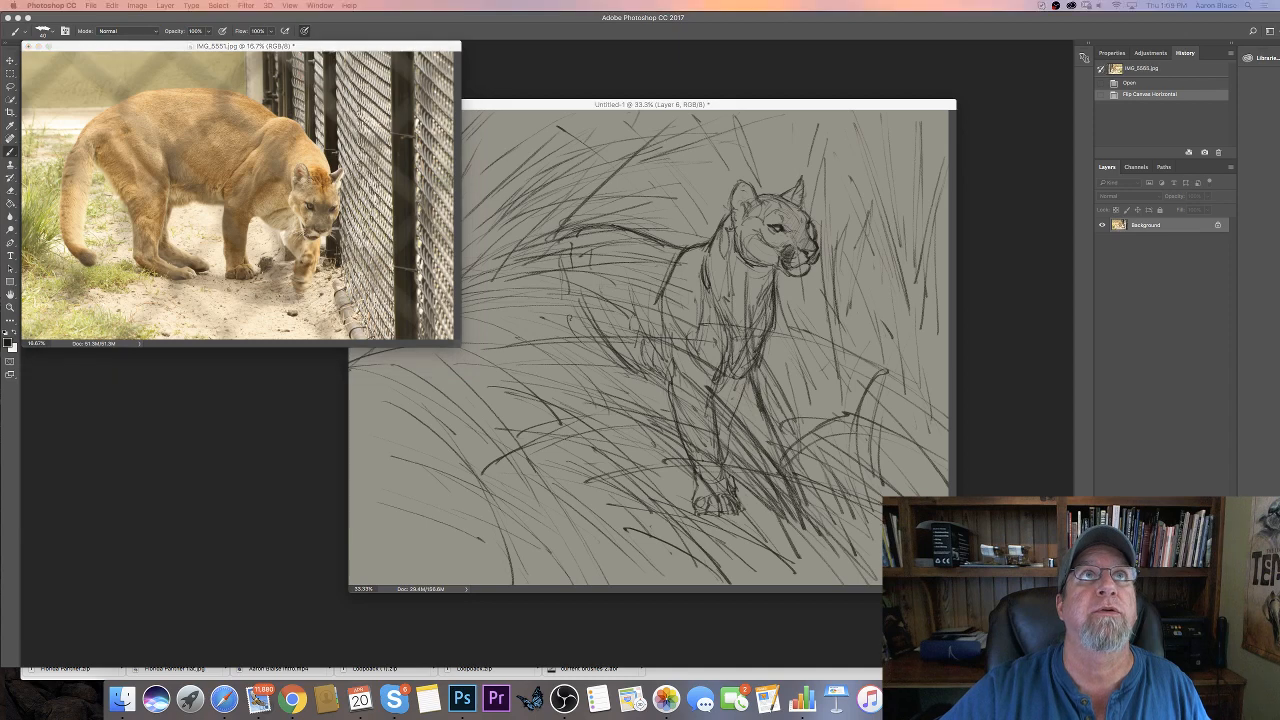
drag(365, 2, 145, 324)
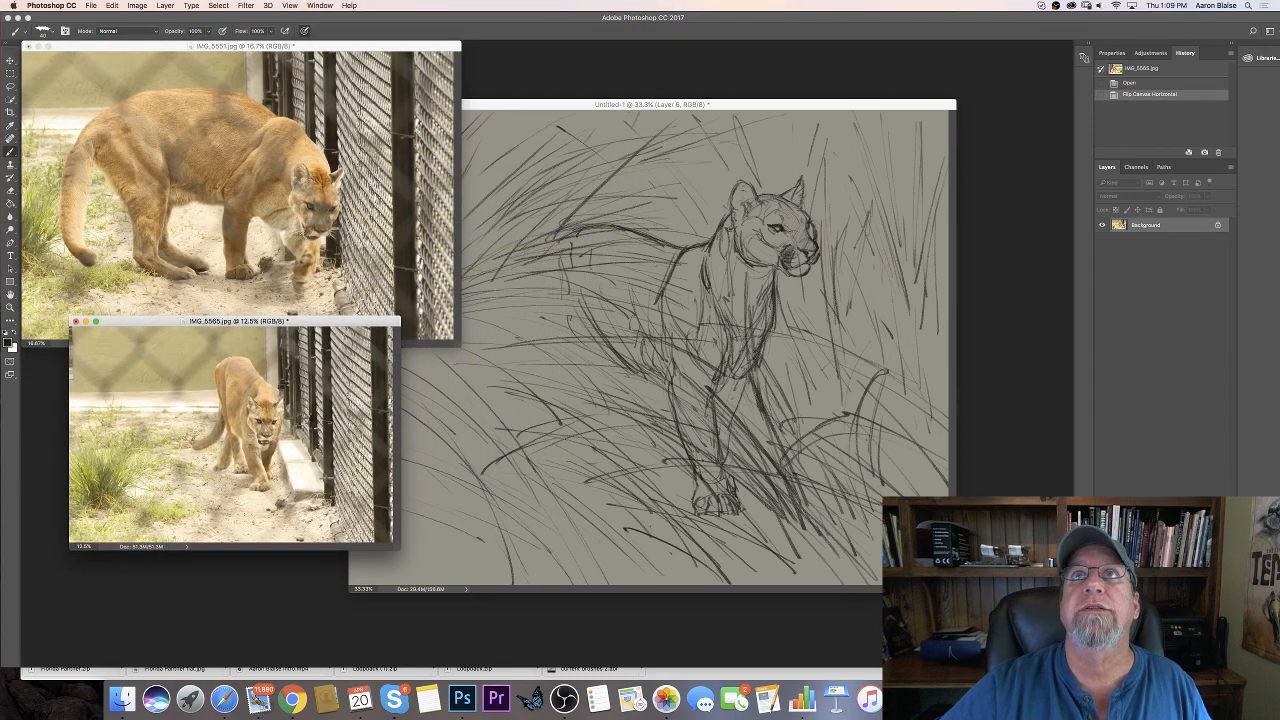
mouse_move(600, 2)
mouse_down()
mouse_move(585, 124)
mouse_move(607, 60)
mouse_up()
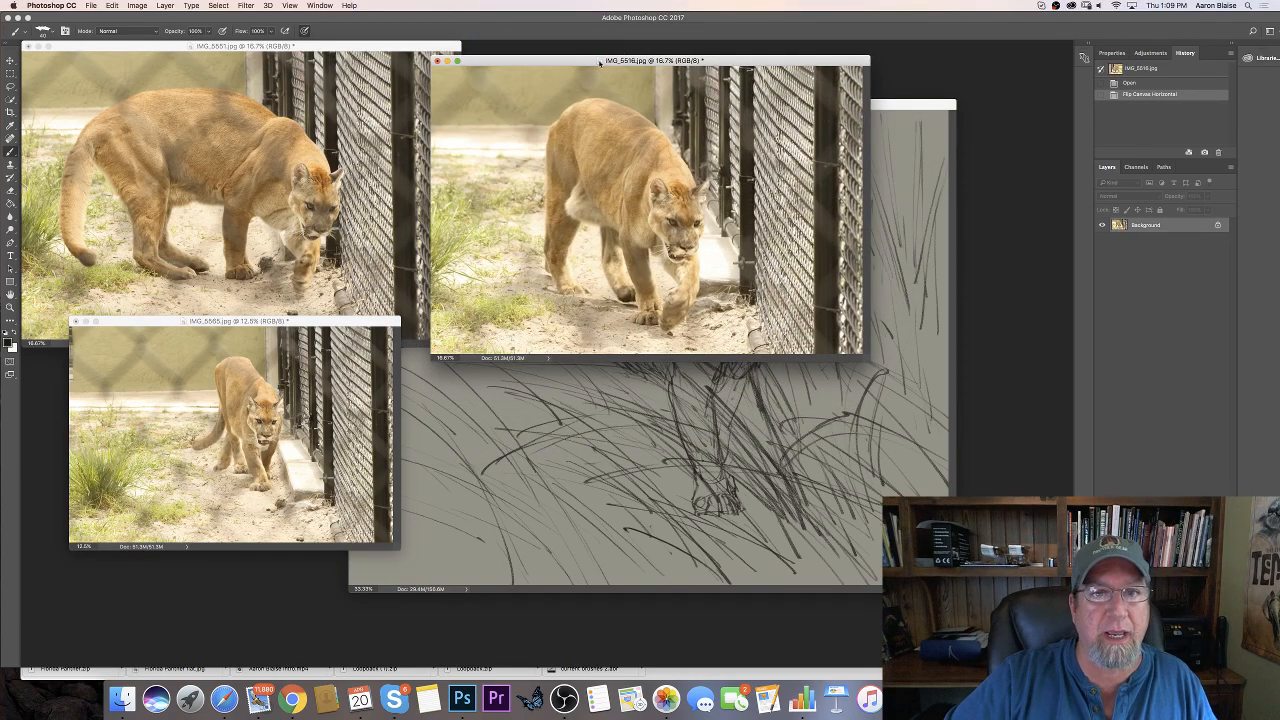
drag(582, 61, 324, 79)
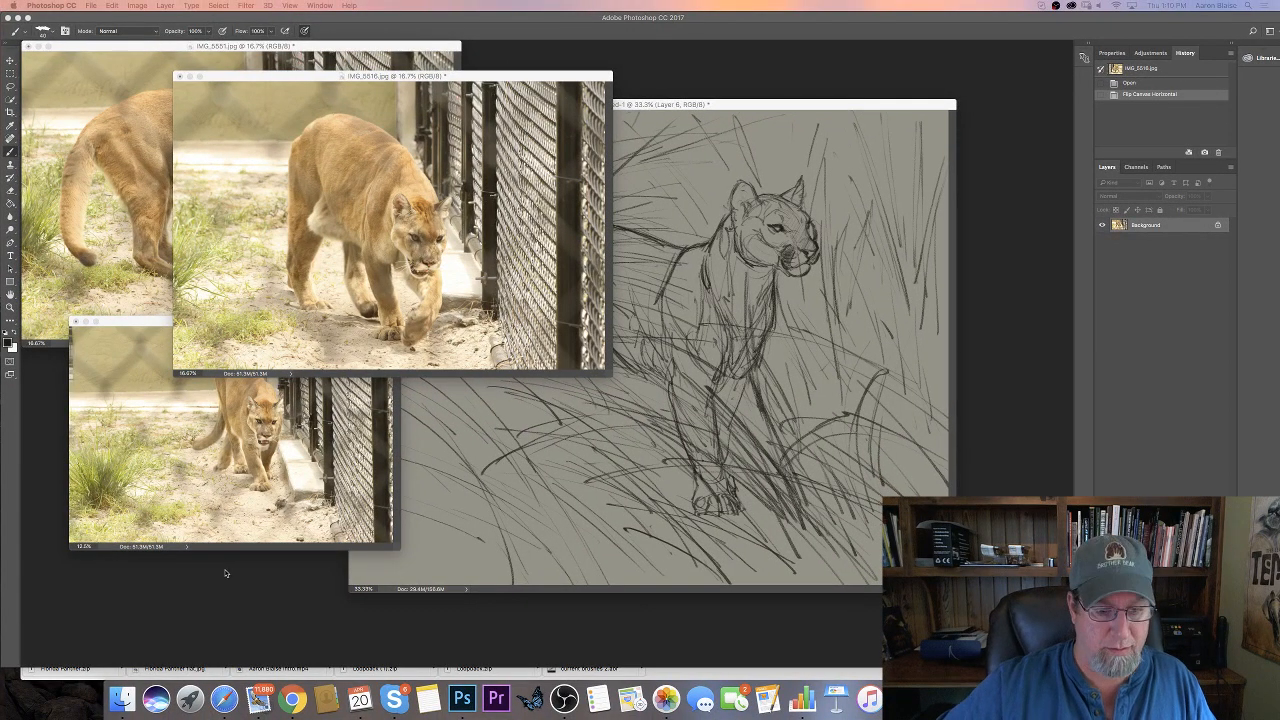
click(462, 700)
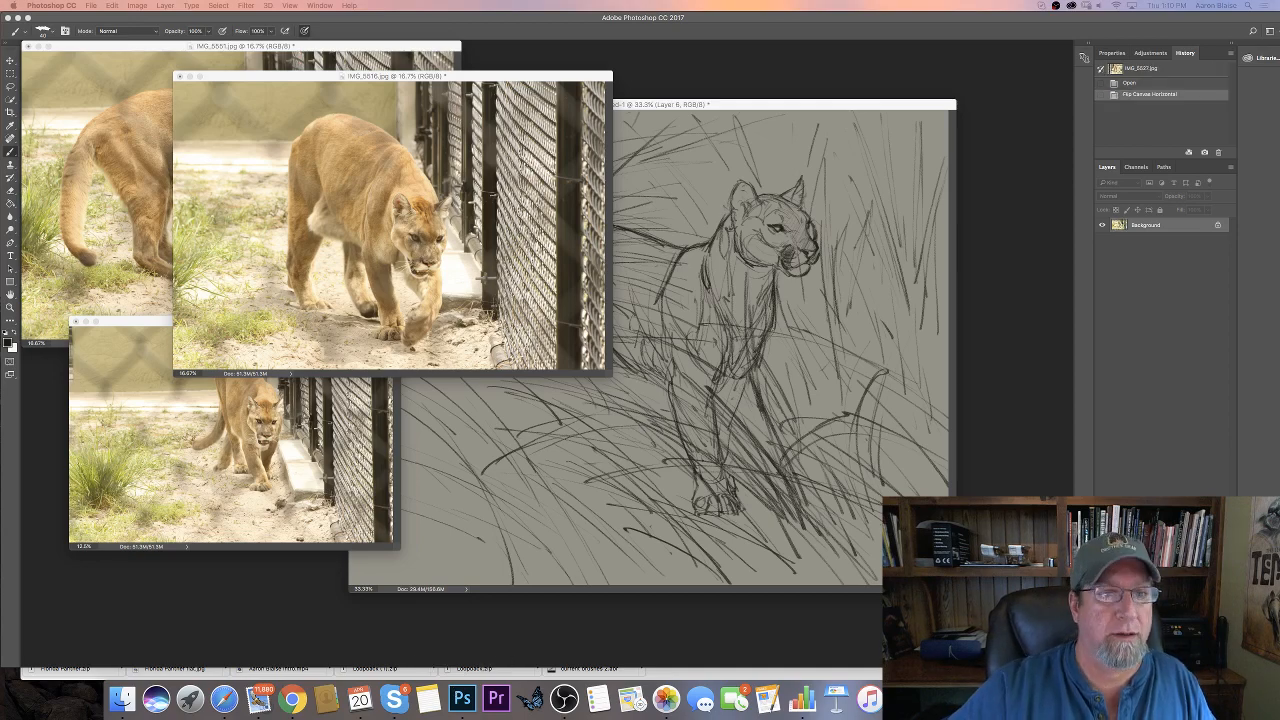
mouse_move(142, 84)
mouse_down()
mouse_move(188, 203)
mouse_move(473, 331)
mouse_up()
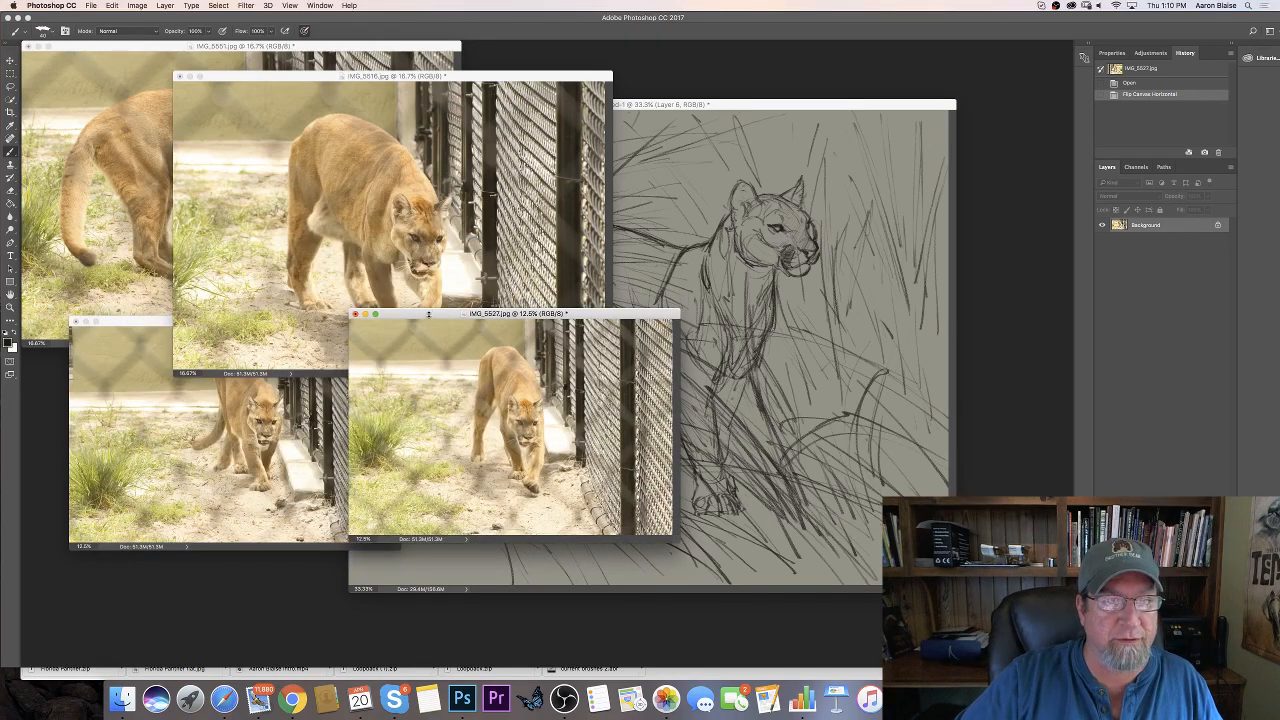
Move the four panther reference photos back to the other display and reposition the sketch window in the workspace
mouse_move(434, 313)
mouse_down()
mouse_move(244, 65)
mouse_move(212, 0)
mouse_up()
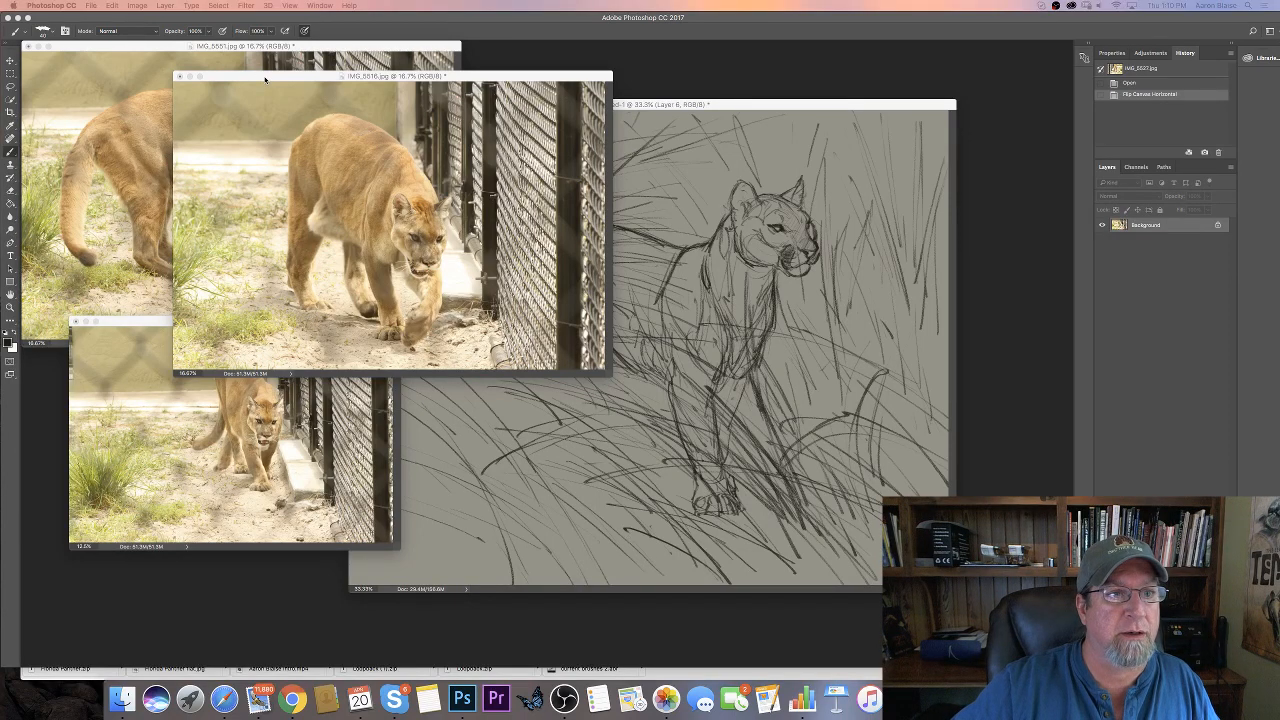
drag(260, 73, 212, 0)
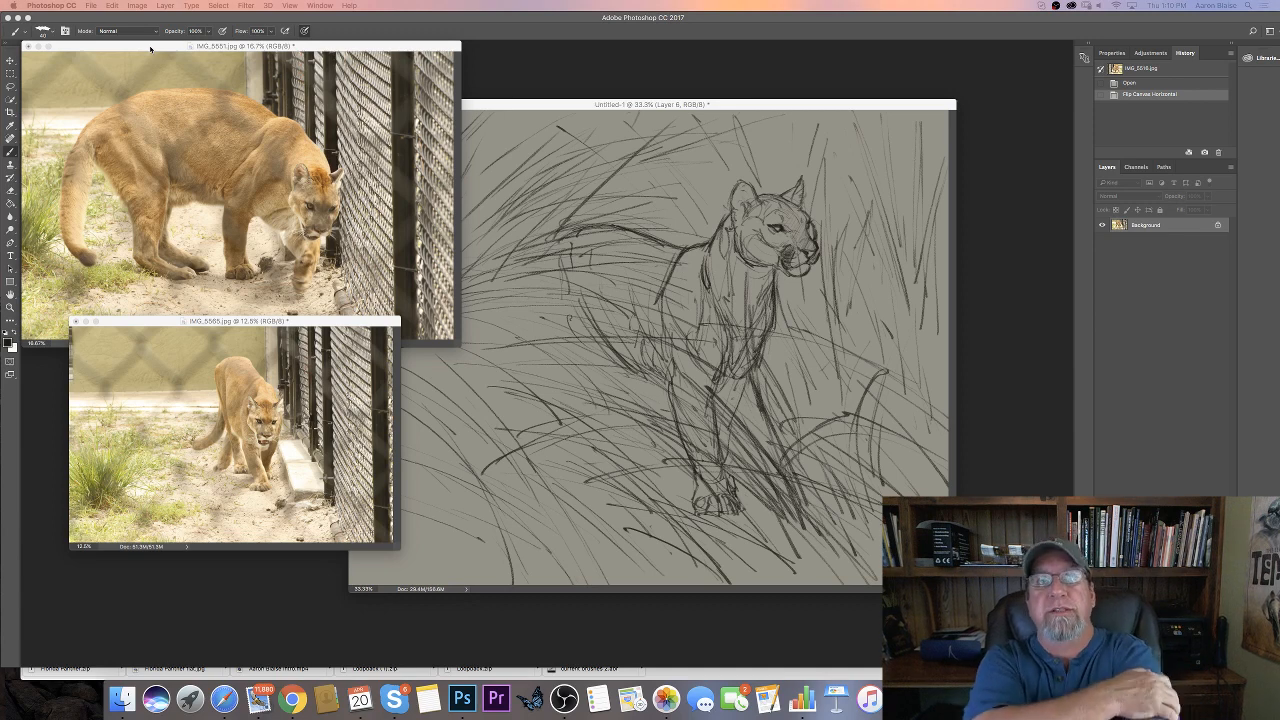
drag(150, 48, 465, 0)
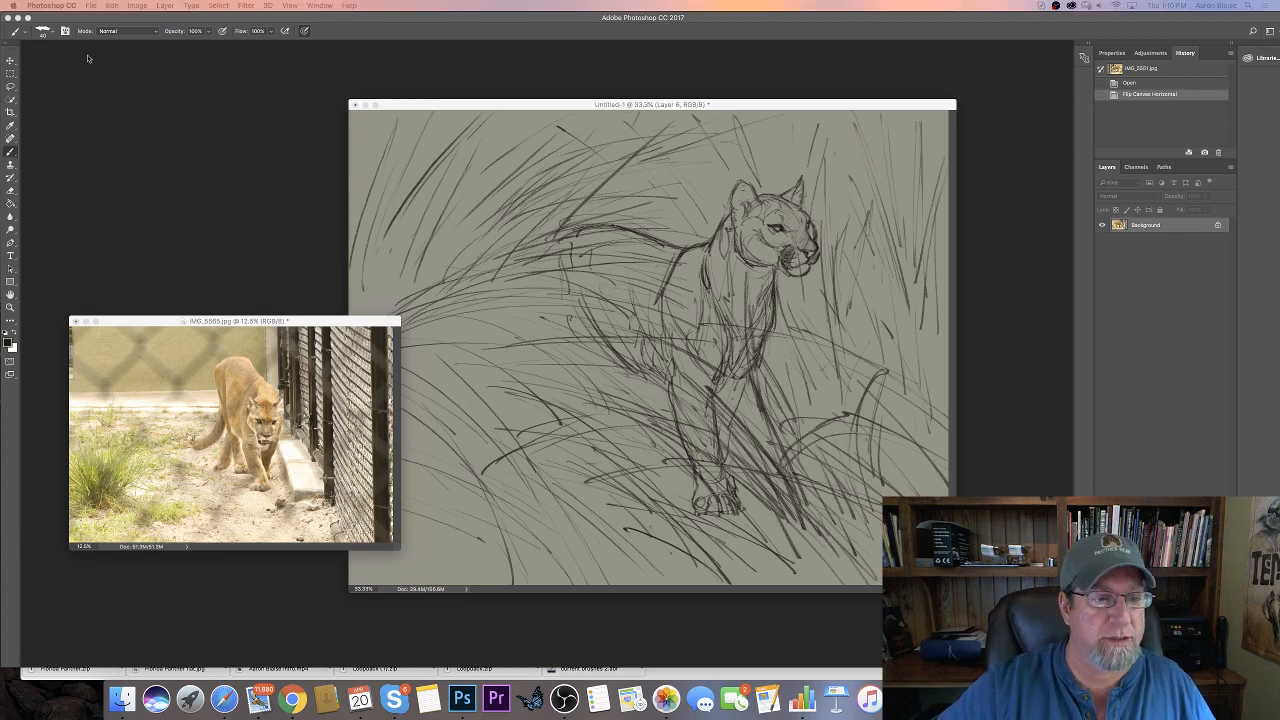
drag(136, 321, 480, 0)
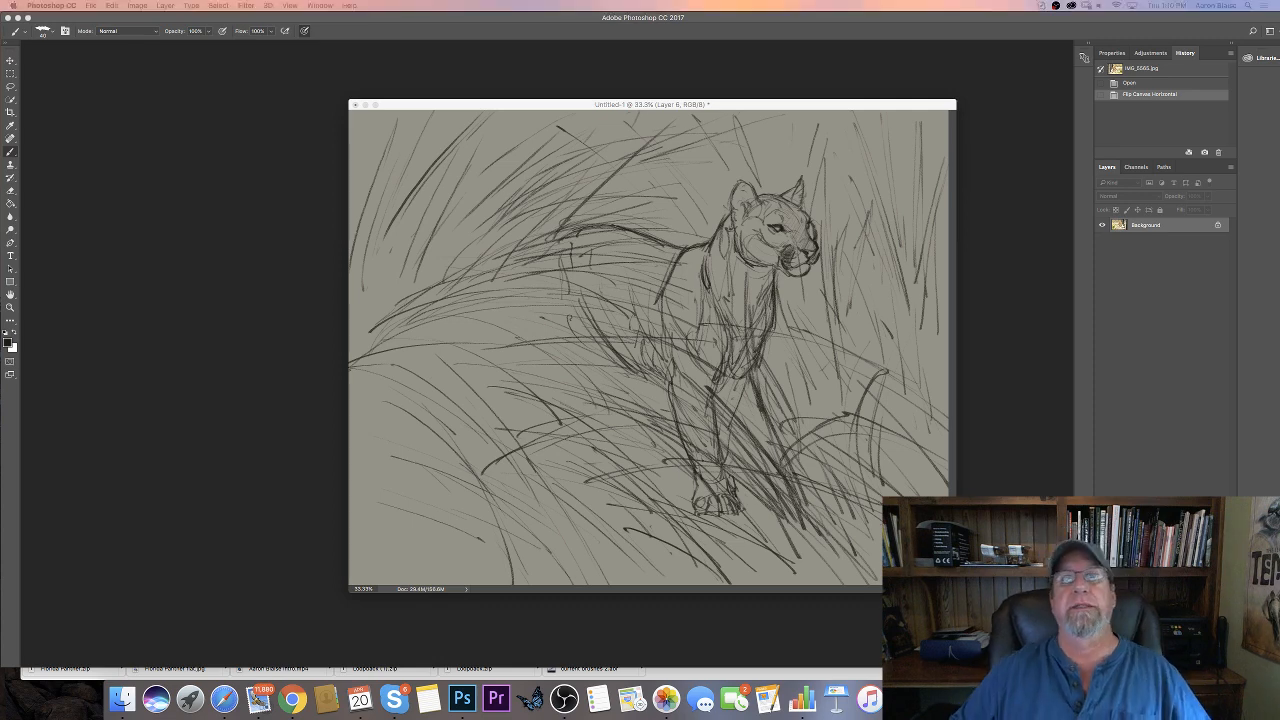
drag(474, 106, 404, 113)
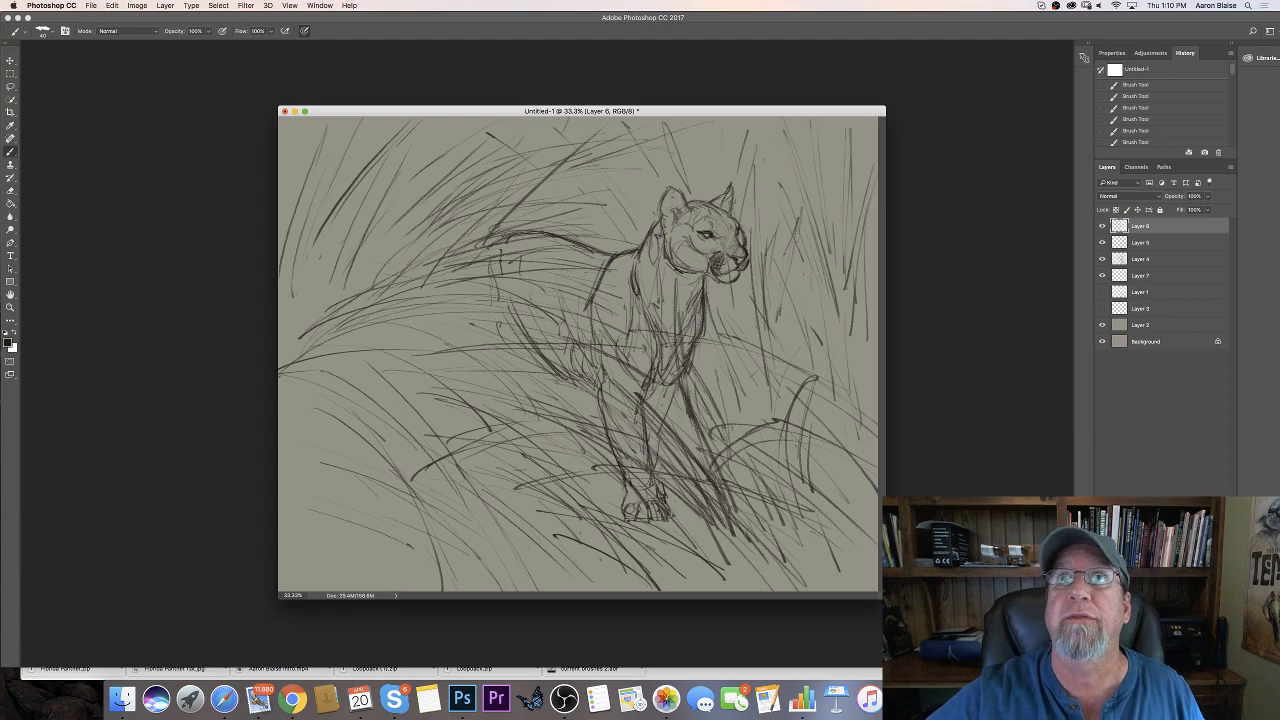
View the tall-grass reference photo over the sketch once more, move it off the main screen, and make the sketch the active document
mouse_move(960, 0)
mouse_down()
mouse_move(870, 0)
mouse_move(630, 78)
mouse_move(570, 127)
mouse_up()
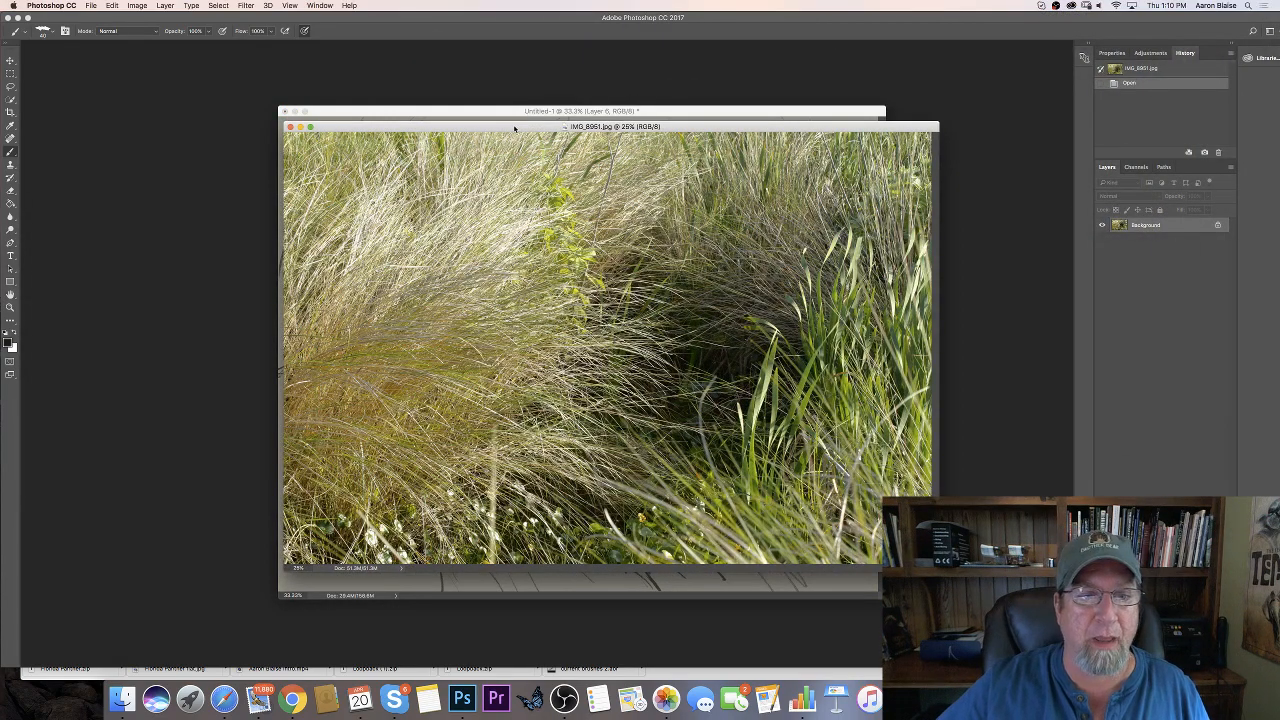
mouse_move(515, 128)
mouse_down()
mouse_move(760, 0)
mouse_move(935, 0)
mouse_up()
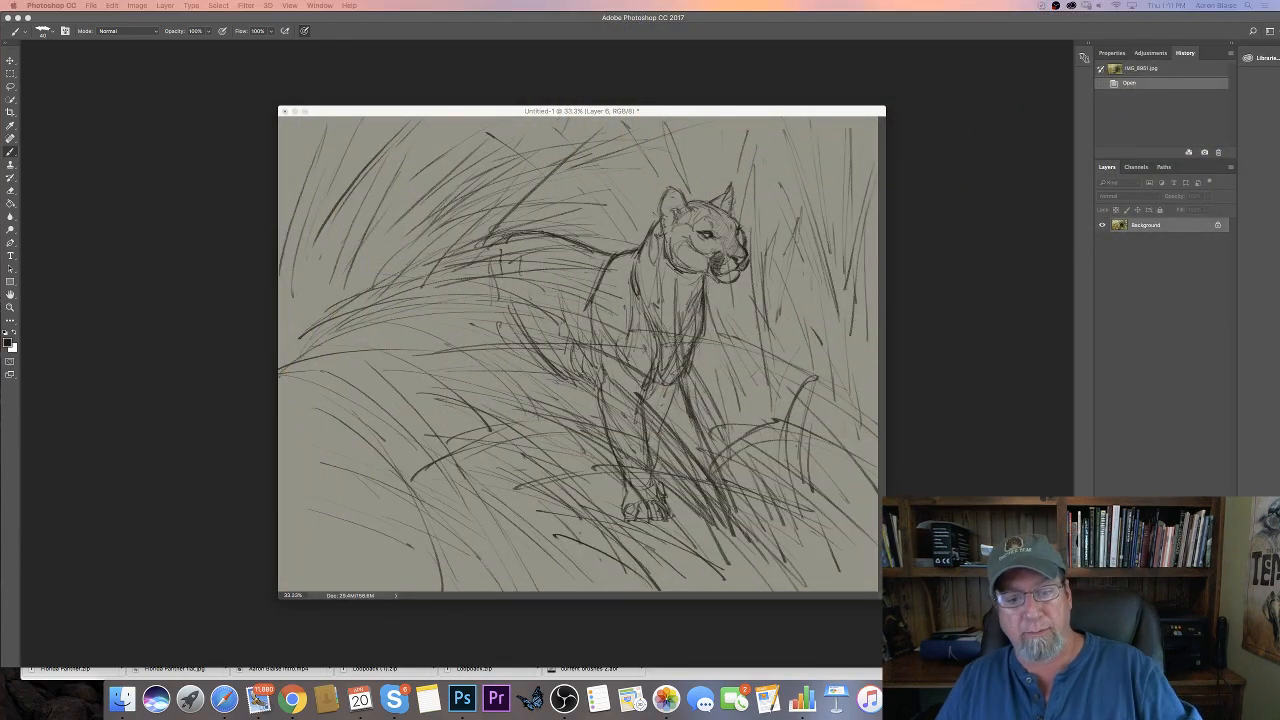
click(628, 508)
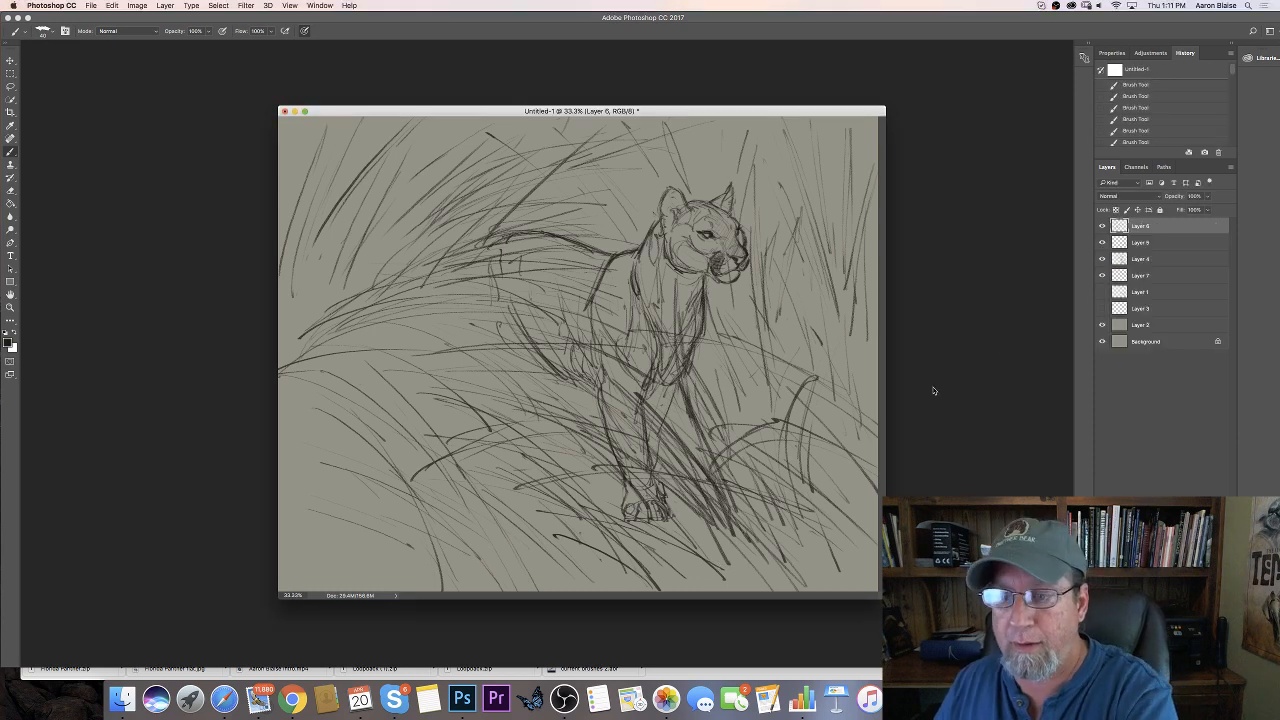
Compare the sketch with the two uppermost grass layers, Layer 6 and Layer 5, each hidden and shown
drag(638, 502, 645, 510)
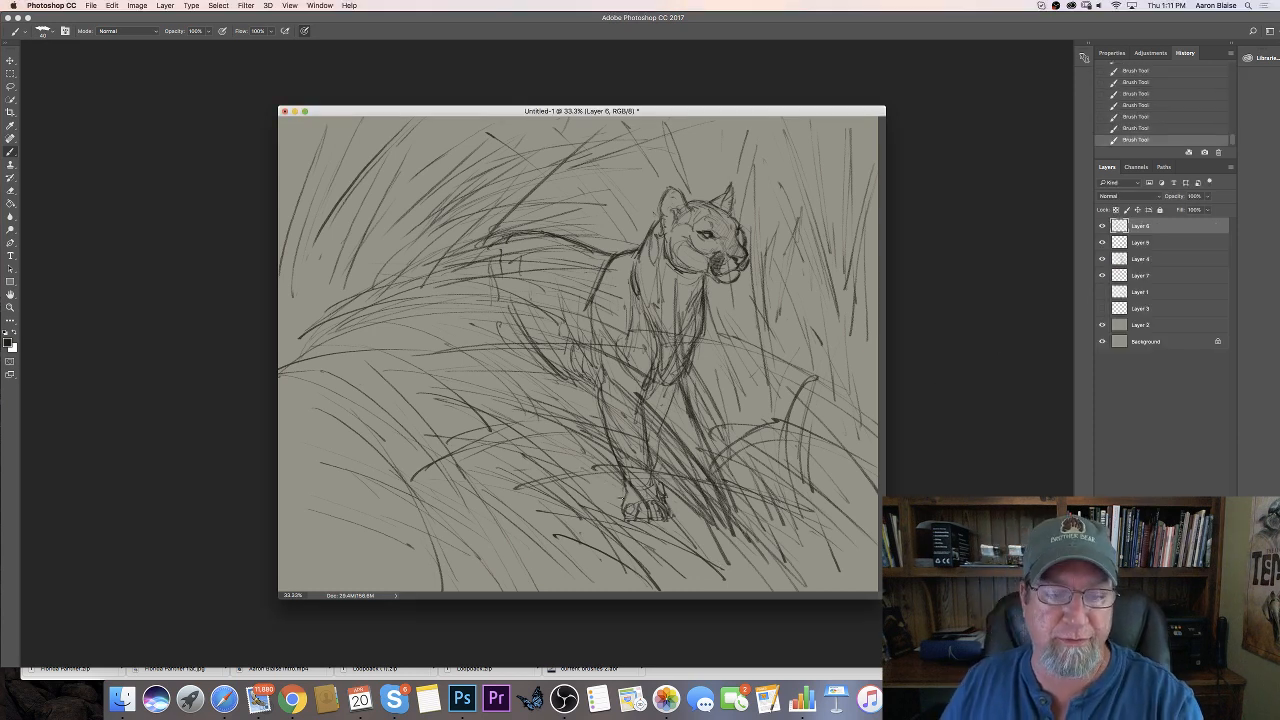
click(1101, 226)
click(1101, 226)
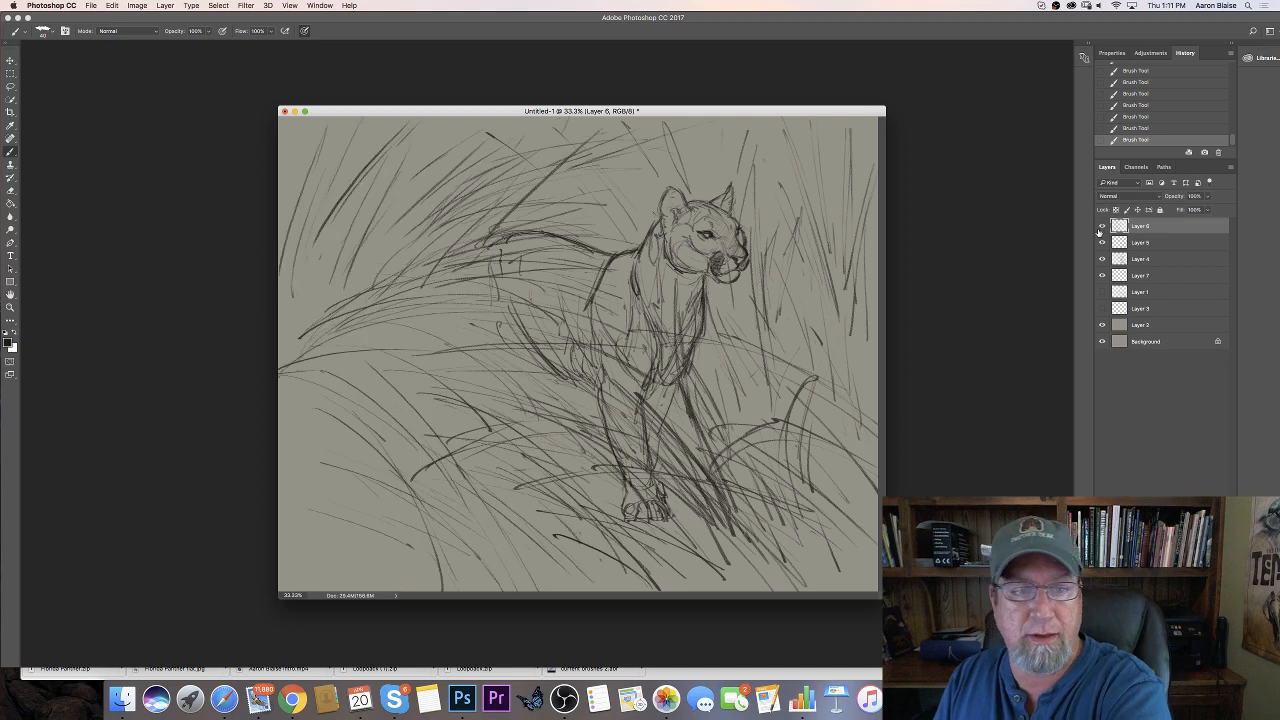
click(1101, 226)
click(1101, 227)
click(1101, 226)
click(1101, 226)
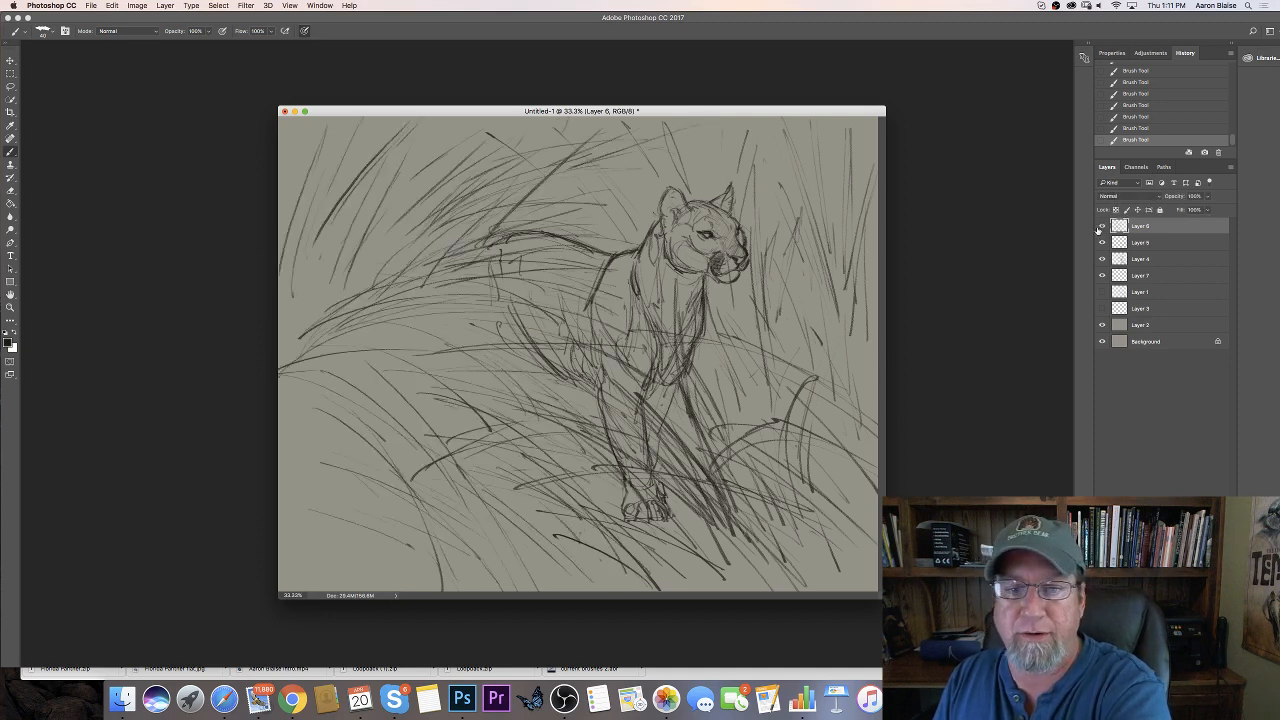
click(1101, 243)
click(1101, 243)
click(1101, 243)
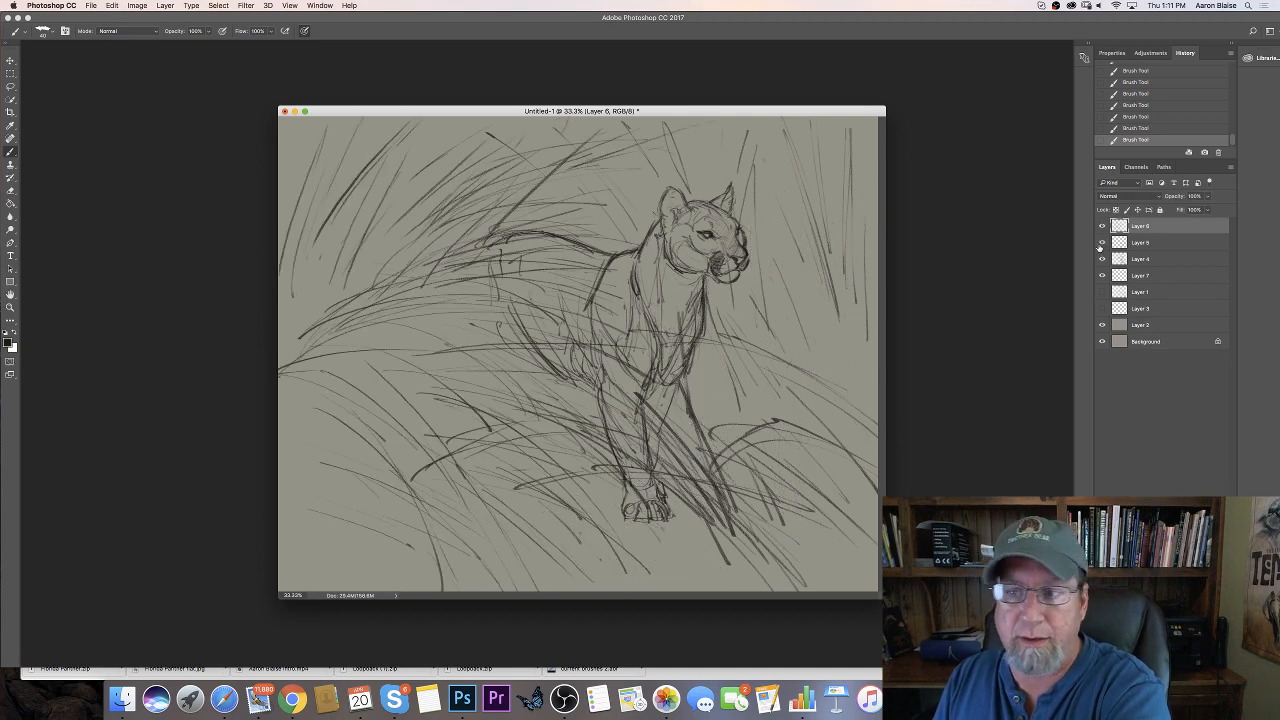
click(1101, 243)
Compare the sketch with the panther layer, Layer 4, and the background grass layer, Layer 7, each hidden and shown
click(1101, 259)
click(1101, 259)
click(1101, 259)
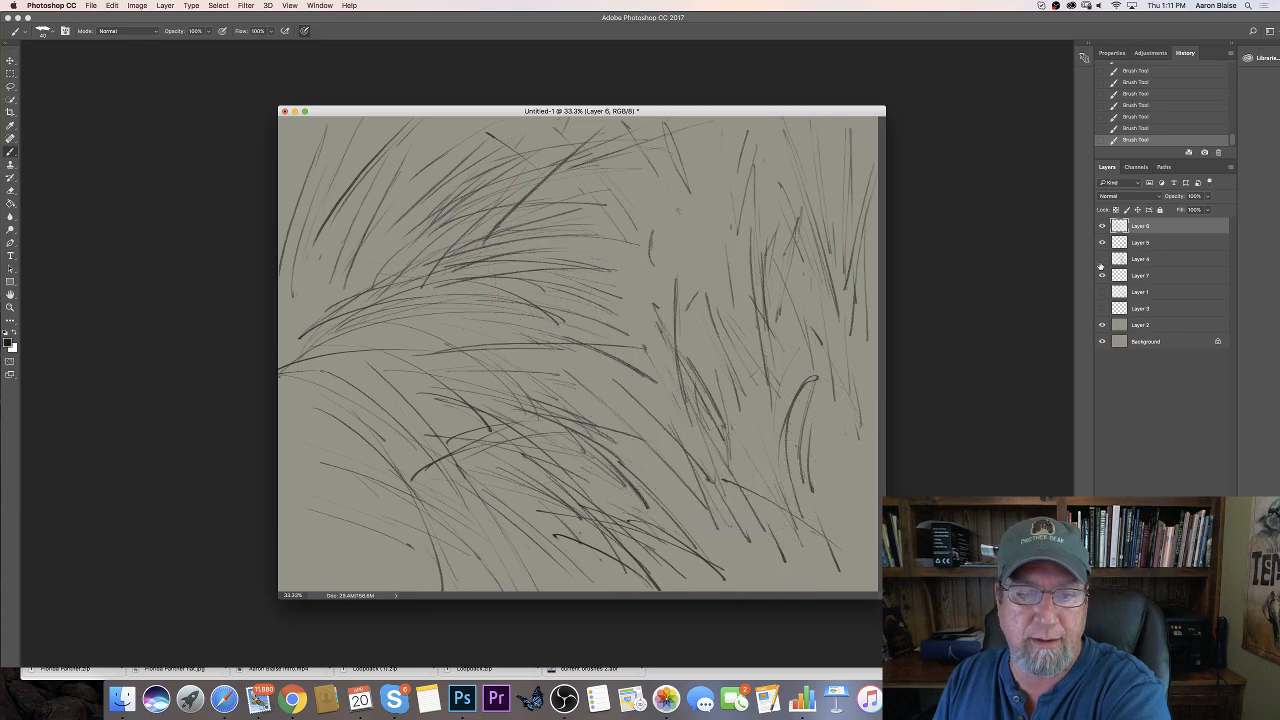
click(1101, 259)
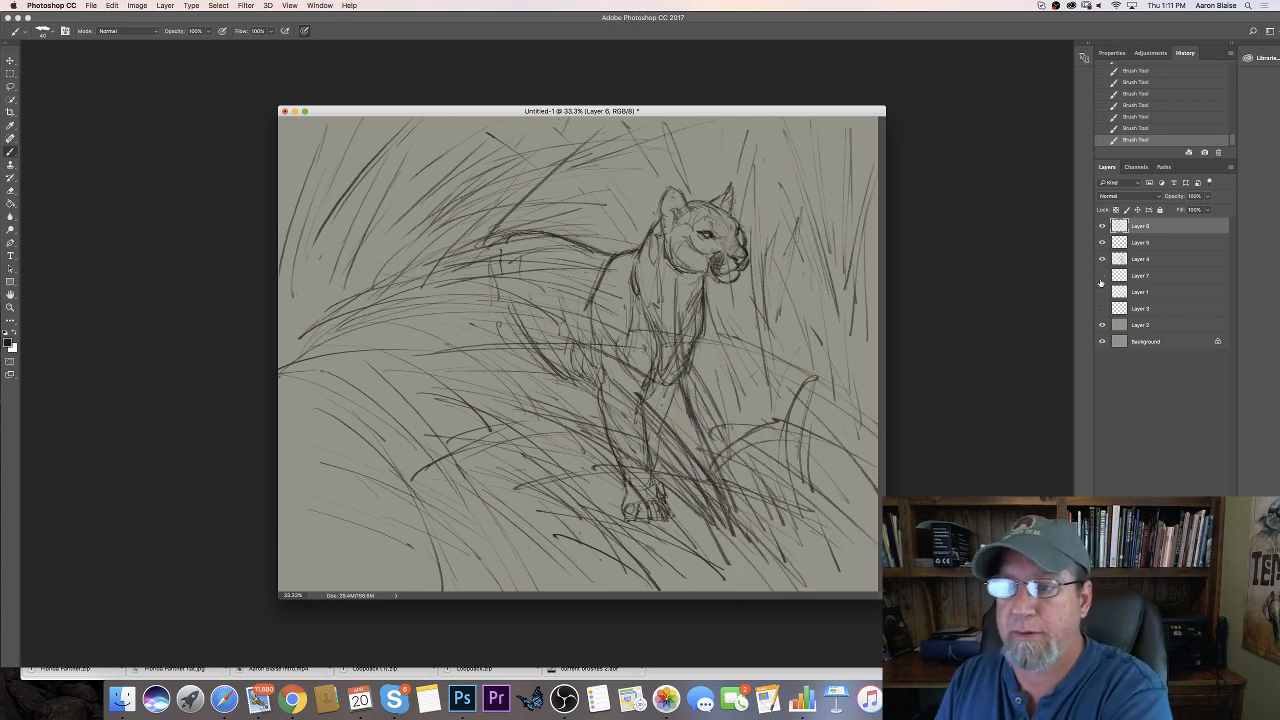
click(1101, 278)
click(1101, 278)
click(1101, 278)
click(1101, 279)
click(1101, 279)
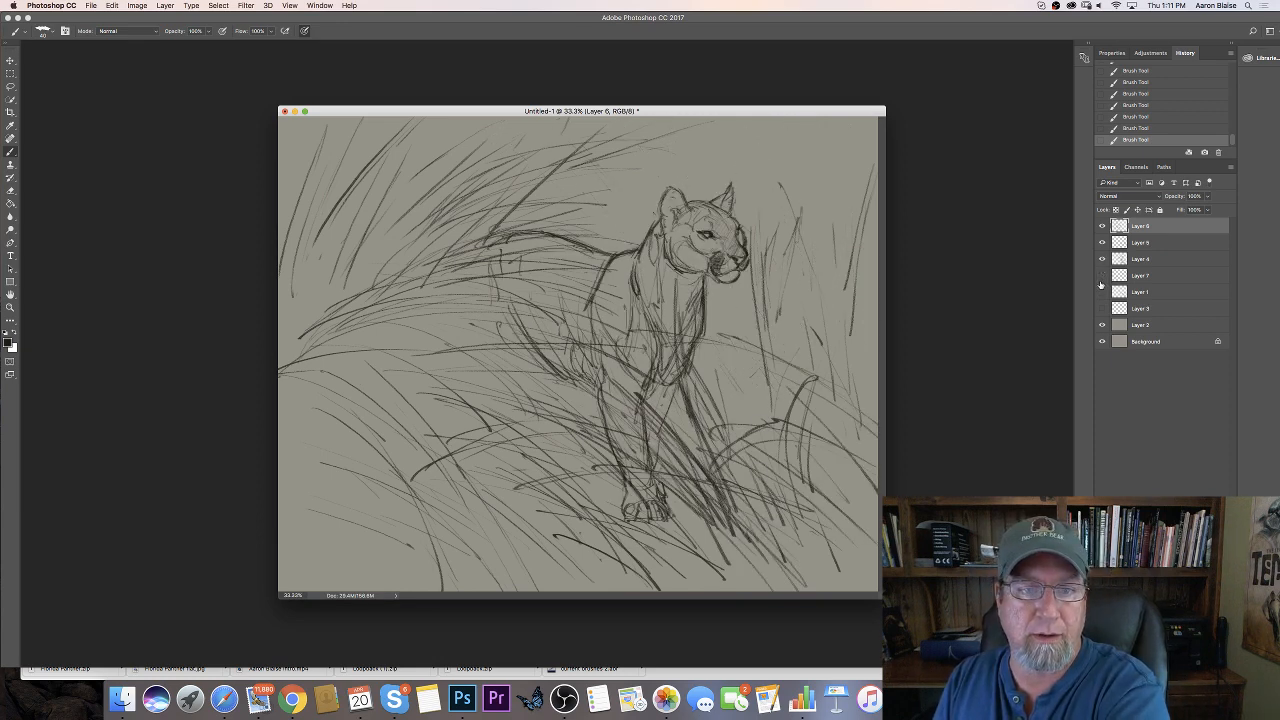
click(1101, 279)
Select the panther's Layer 4 and show the document in full-screen mode
click(1130, 262)
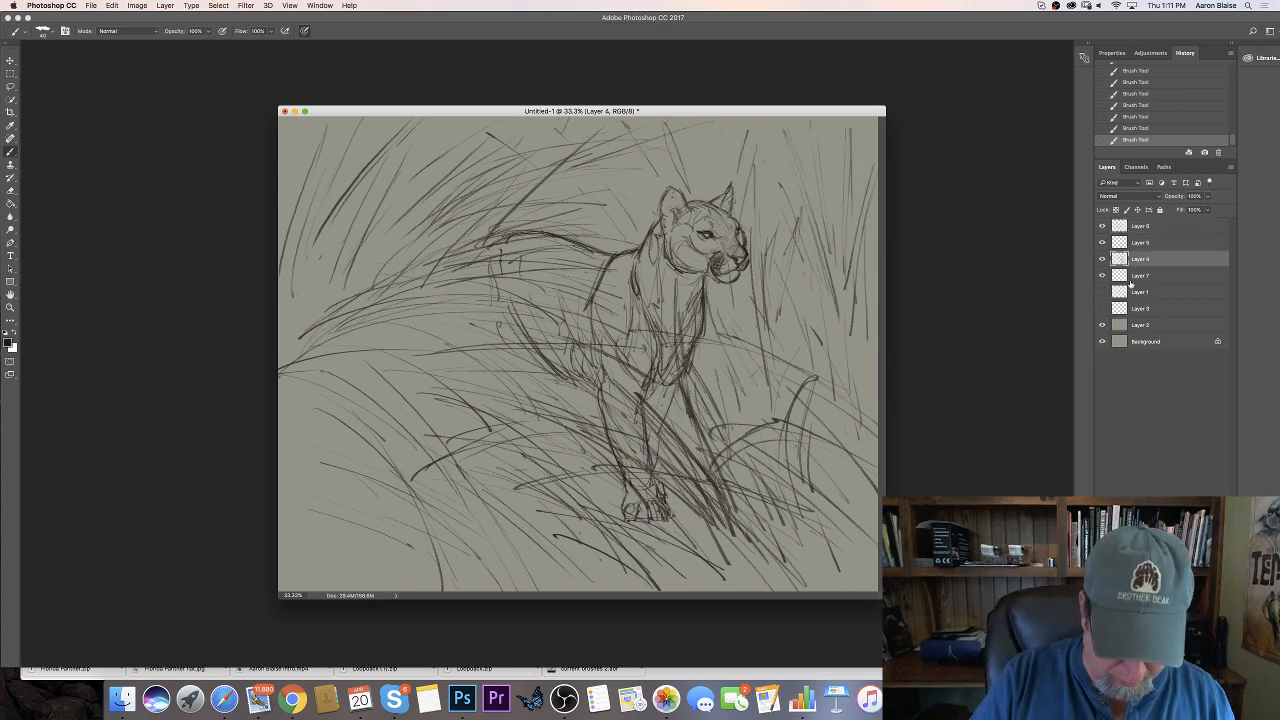
key(f)
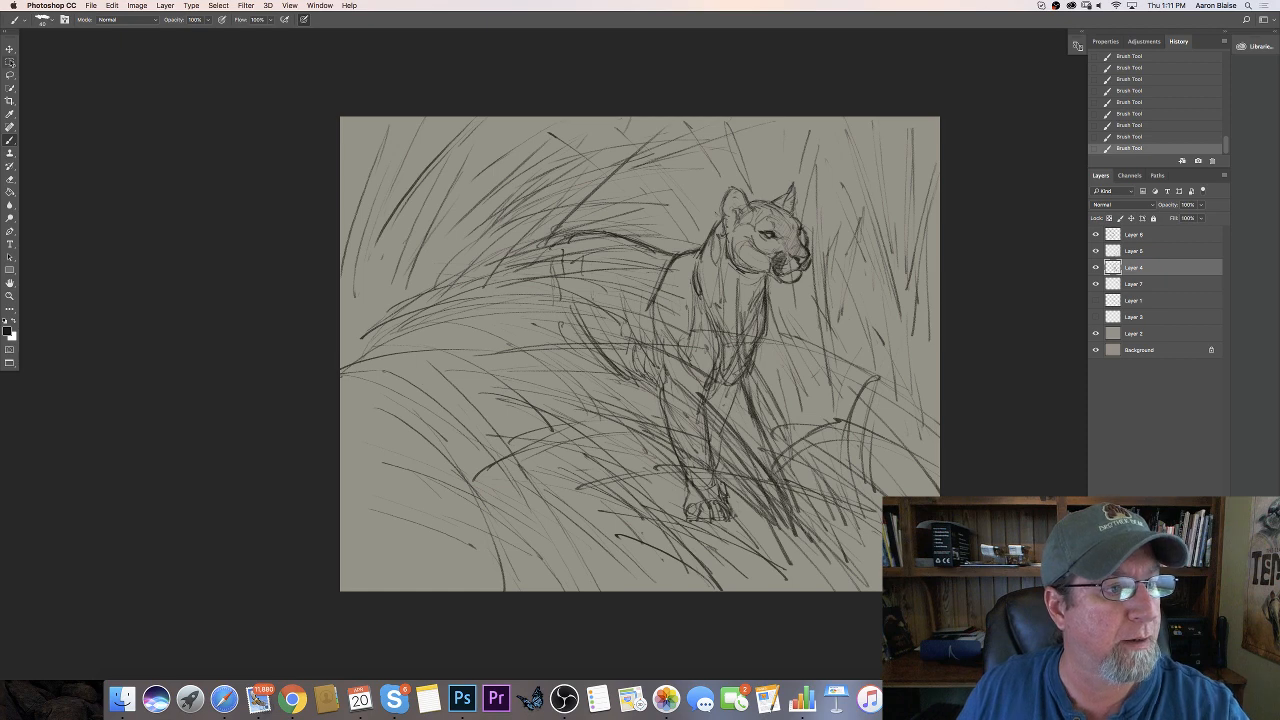
Try shifting the panther drawing slightly with the Move tool, and undo the move
key(v)
mouse_move(566, 462)
mouse_down()
mouse_move(583, 452)
mouse_move(579, 473)
mouse_move(574, 458)
mouse_move(588, 470)
mouse_move(563, 487)
mouse_move(559, 462)
mouse_move(491, 467)
mouse_move(573, 465)
mouse_up()
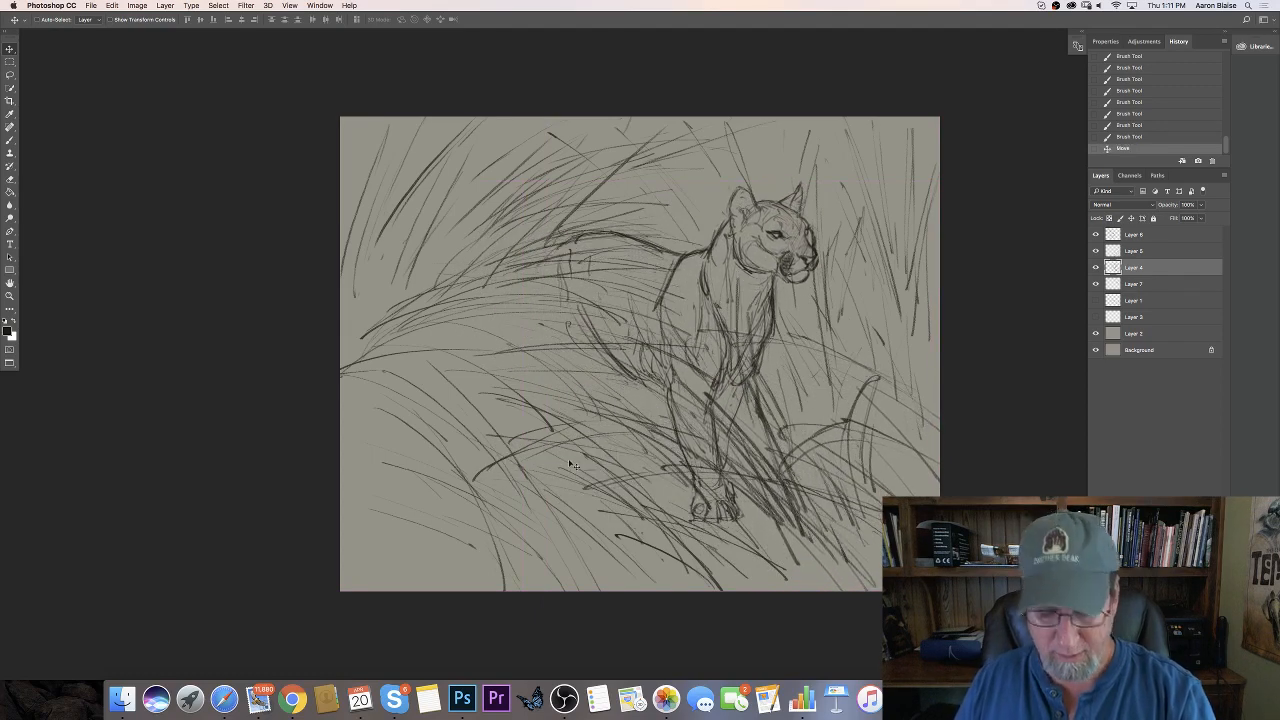
key(super+z)
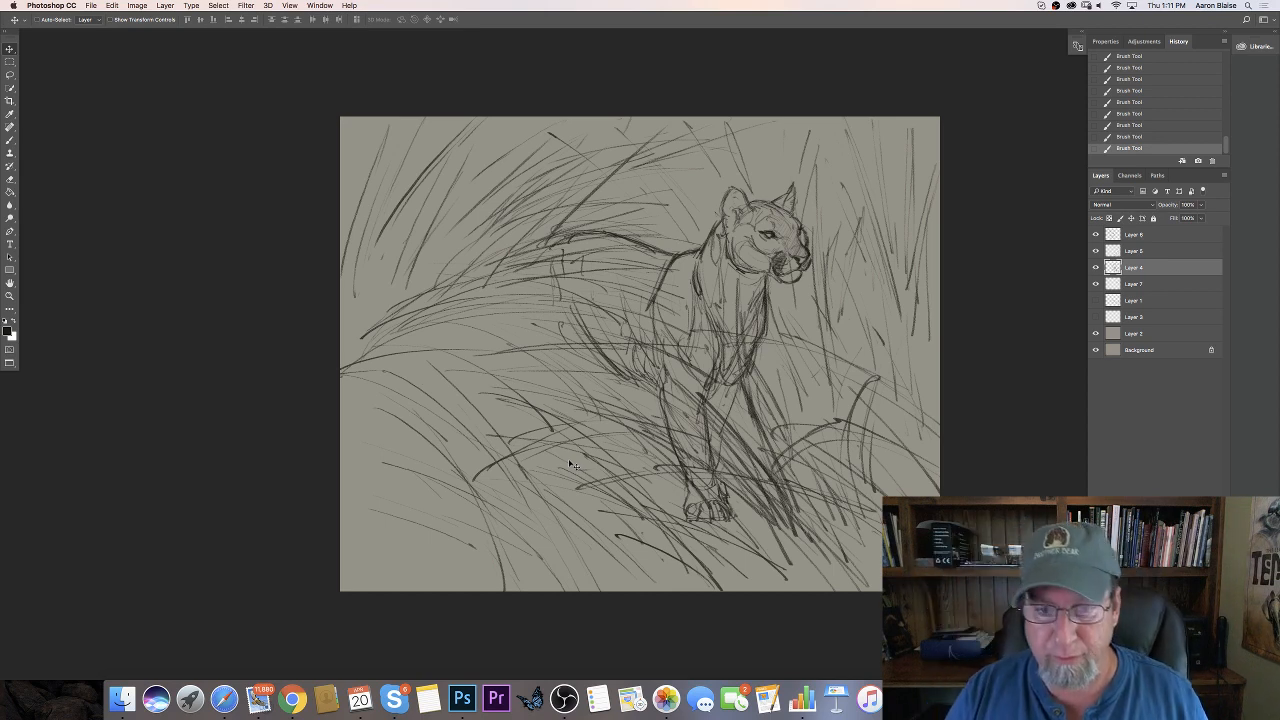
Select the four visible sketch layers, from Layer 6 down to Layer 7, and reduce their opacity to 24%
click(1134, 235)
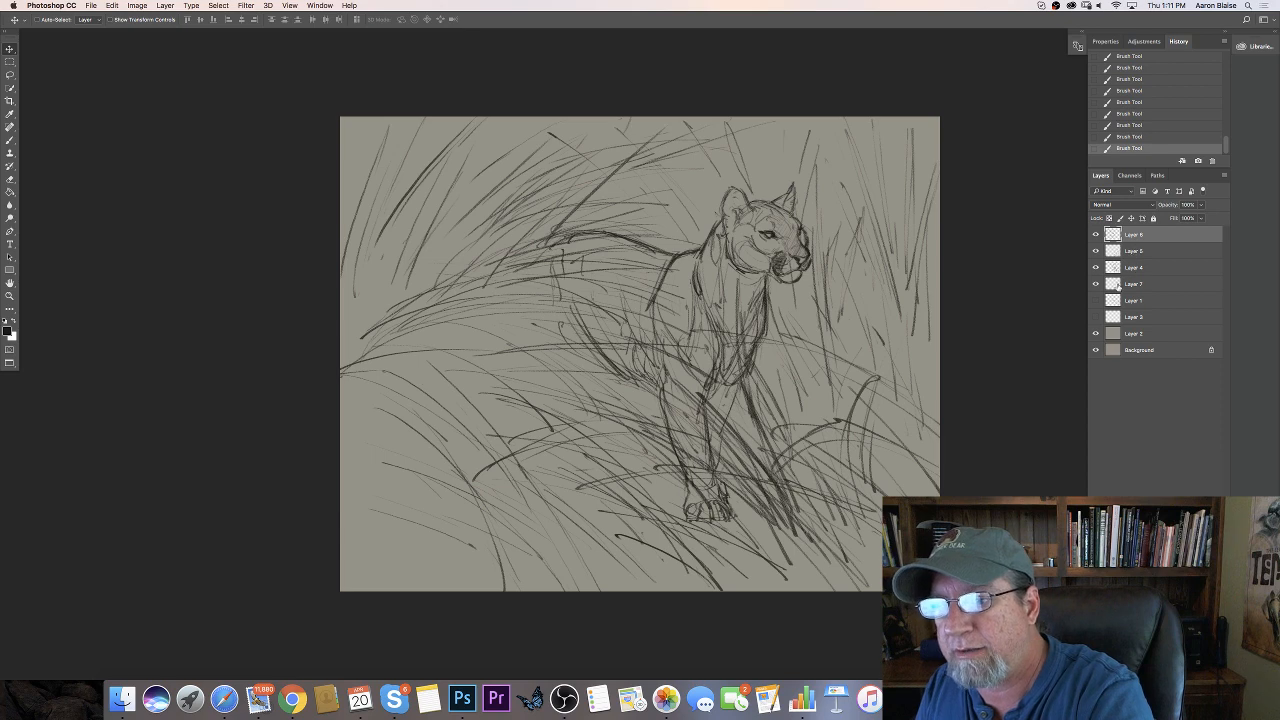
shift+click(1130, 283)
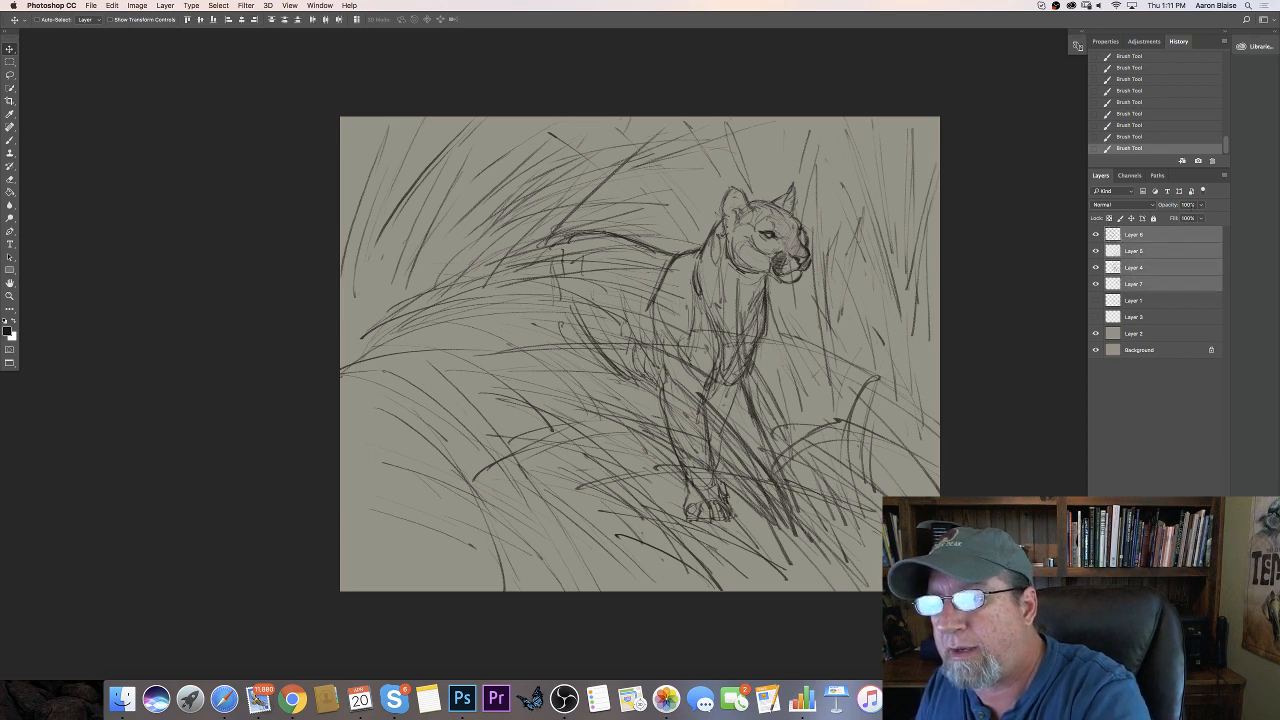
click(1201, 206)
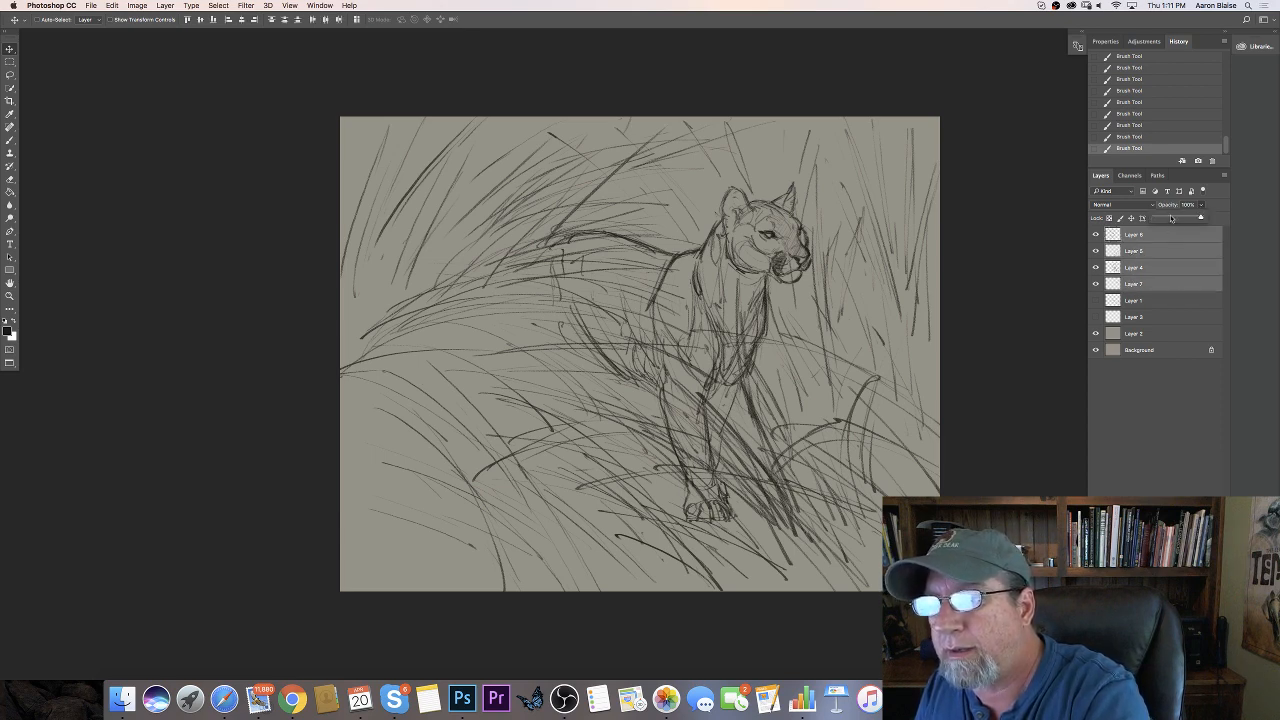
click(1171, 219)
drag(1171, 219, 1165, 242)
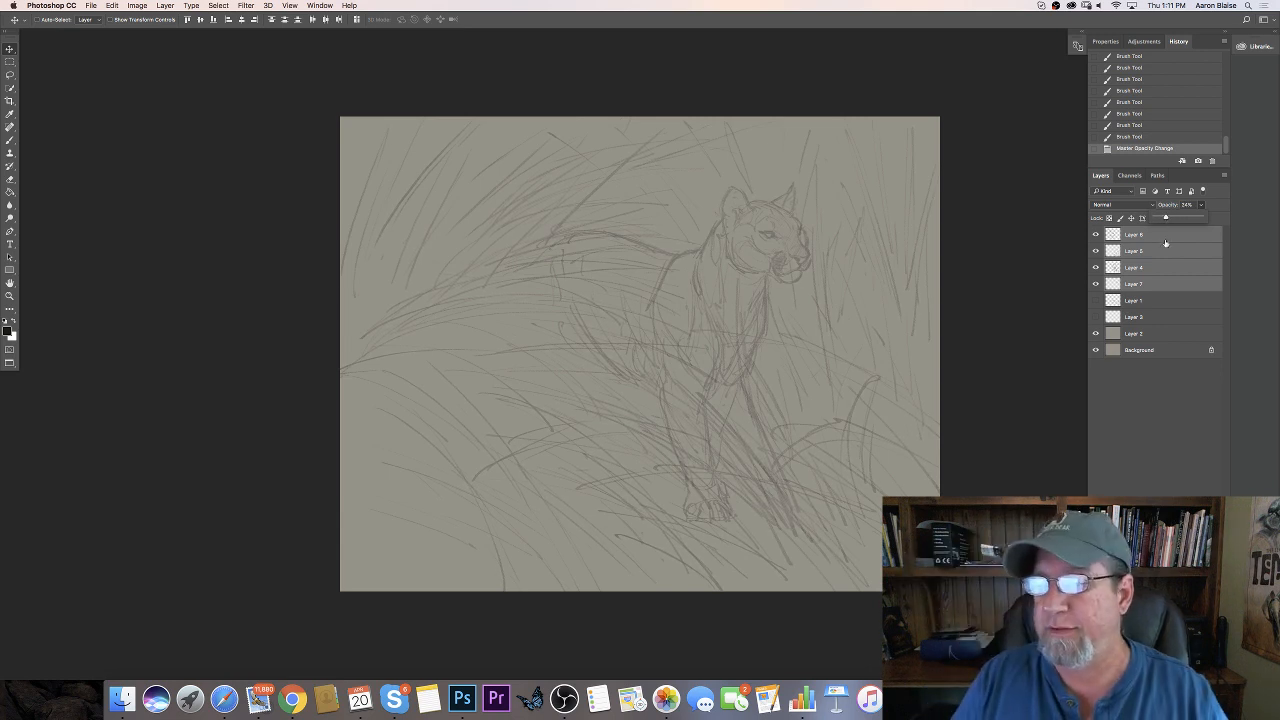
click(1159, 240)
Add two new empty layers above the faded sketch layers
click(1157, 236)
click(1198, 673)
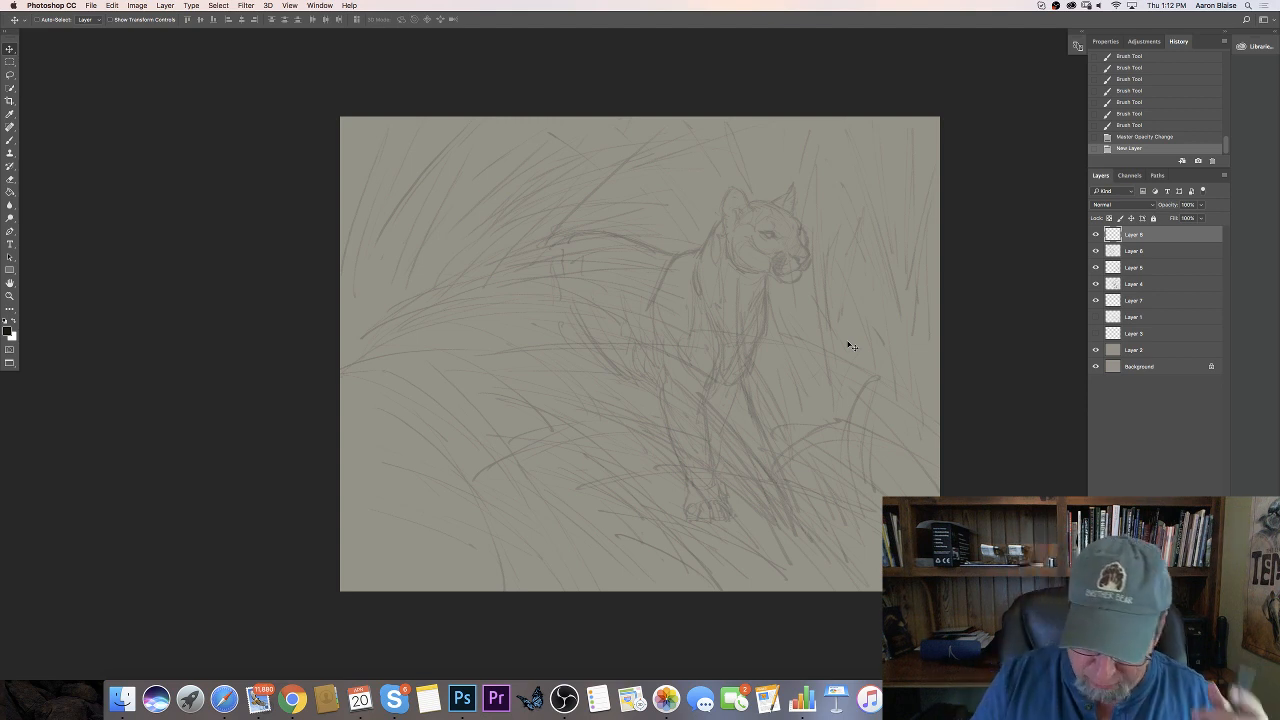
key(super+equal)
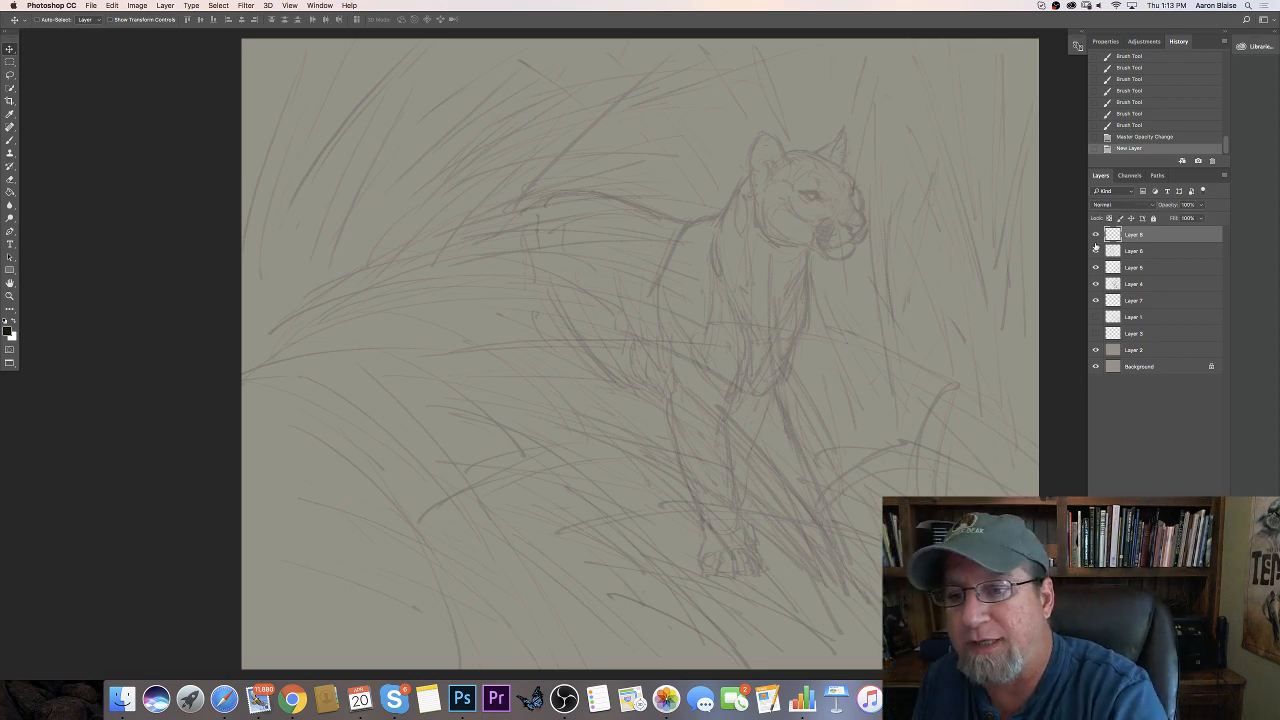
click(1198, 673)
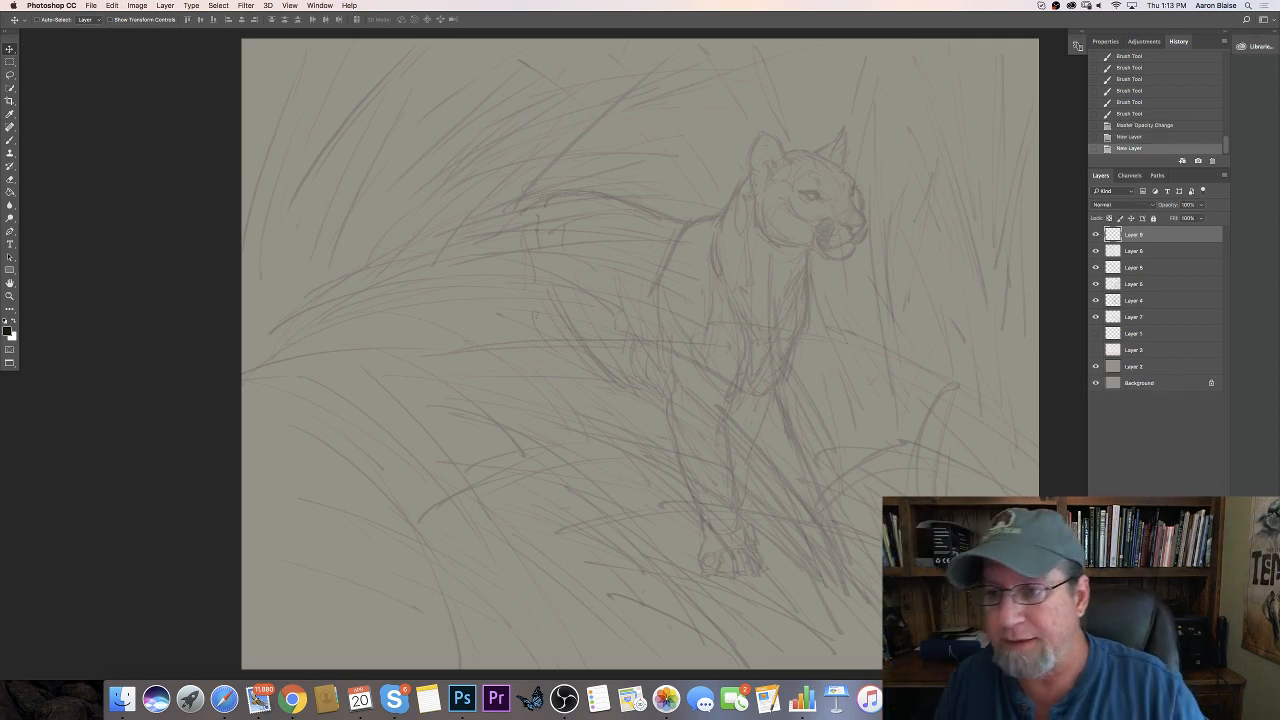
Draw the brow ridge and upper nose bridge of the panther's profile with the Brush tool on the top layer
key(super+minus)
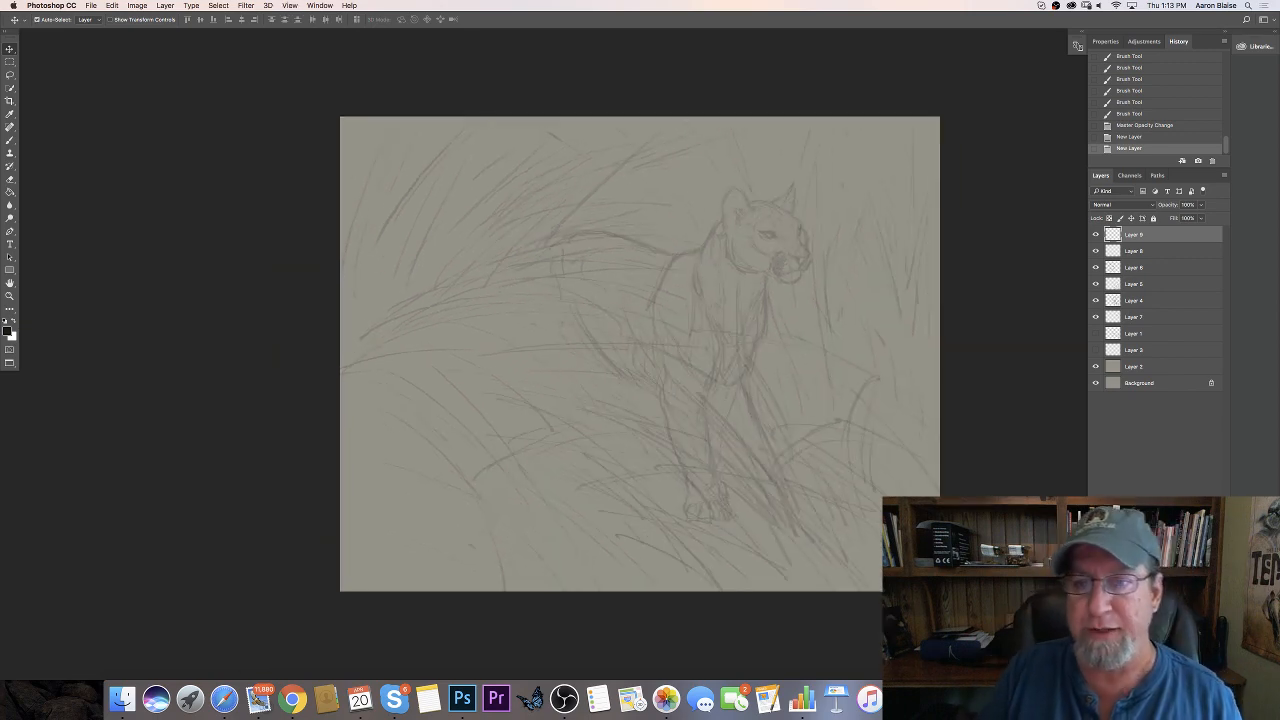
key(super+plus)
key(super+plus)
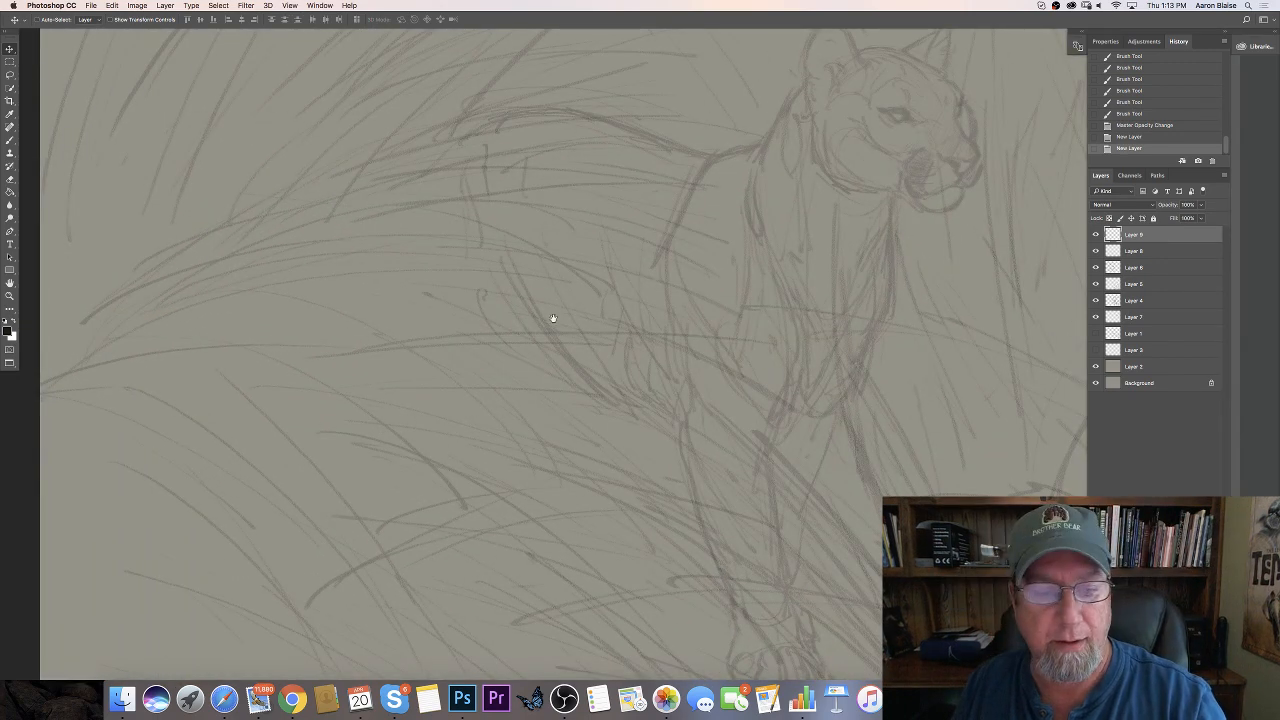
drag(551, 320, 414, 457)
drag(425, 413, 431, 350)
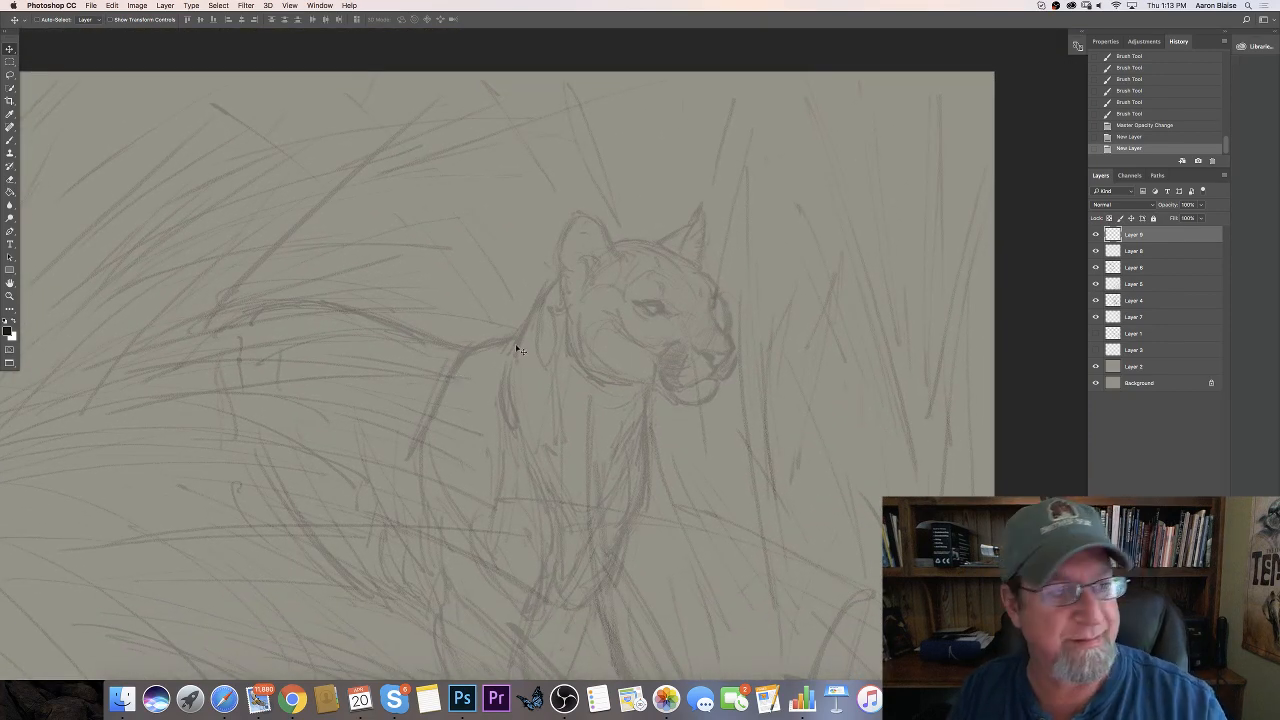
key(b)
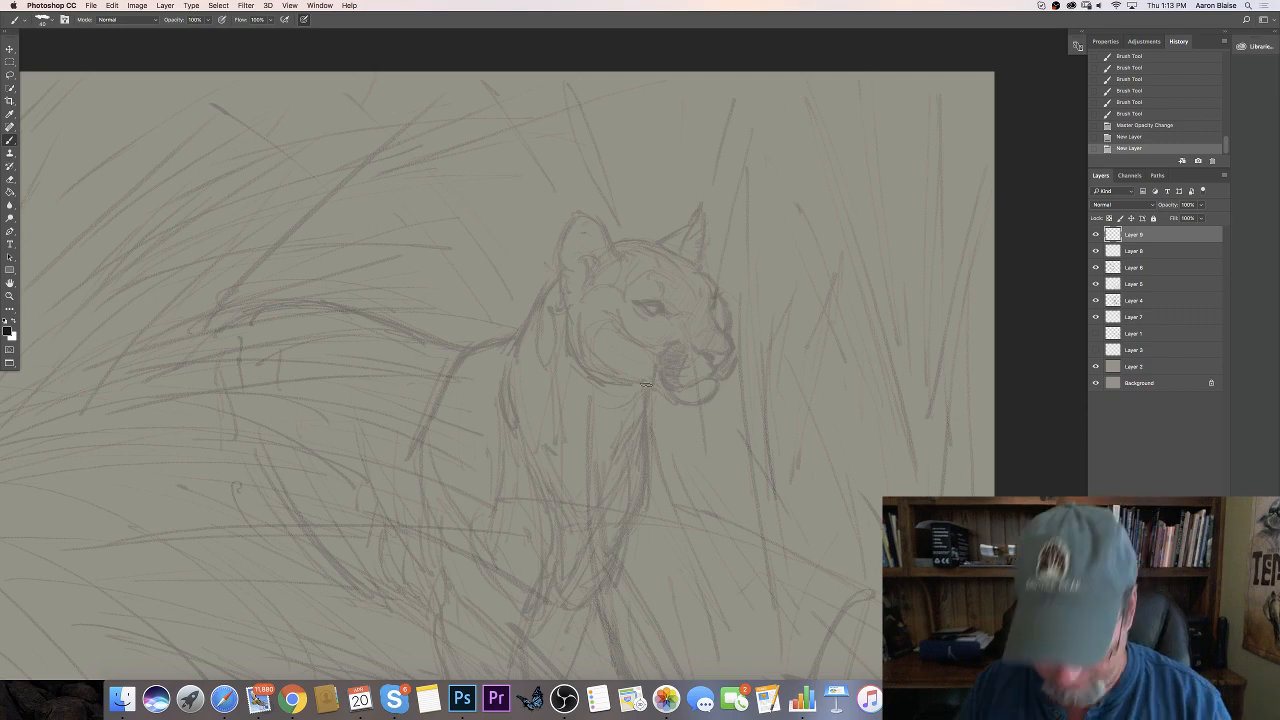
key(super+equal)
key(super+equal)
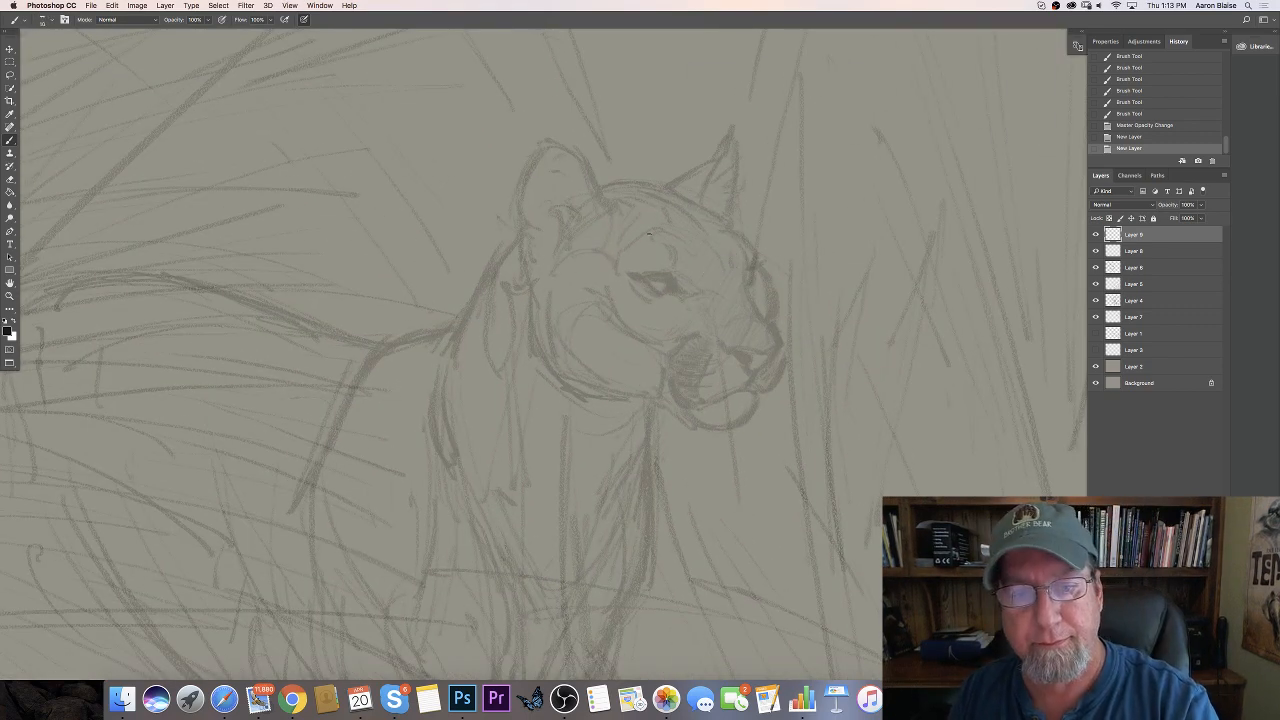
drag(727, 265, 714, 246)
drag(714, 246, 719, 255)
drag(718, 254, 723, 263)
mouse_move(722, 261)
mouse_down()
mouse_move(707, 235)
mouse_move(731, 278)
mouse_up()
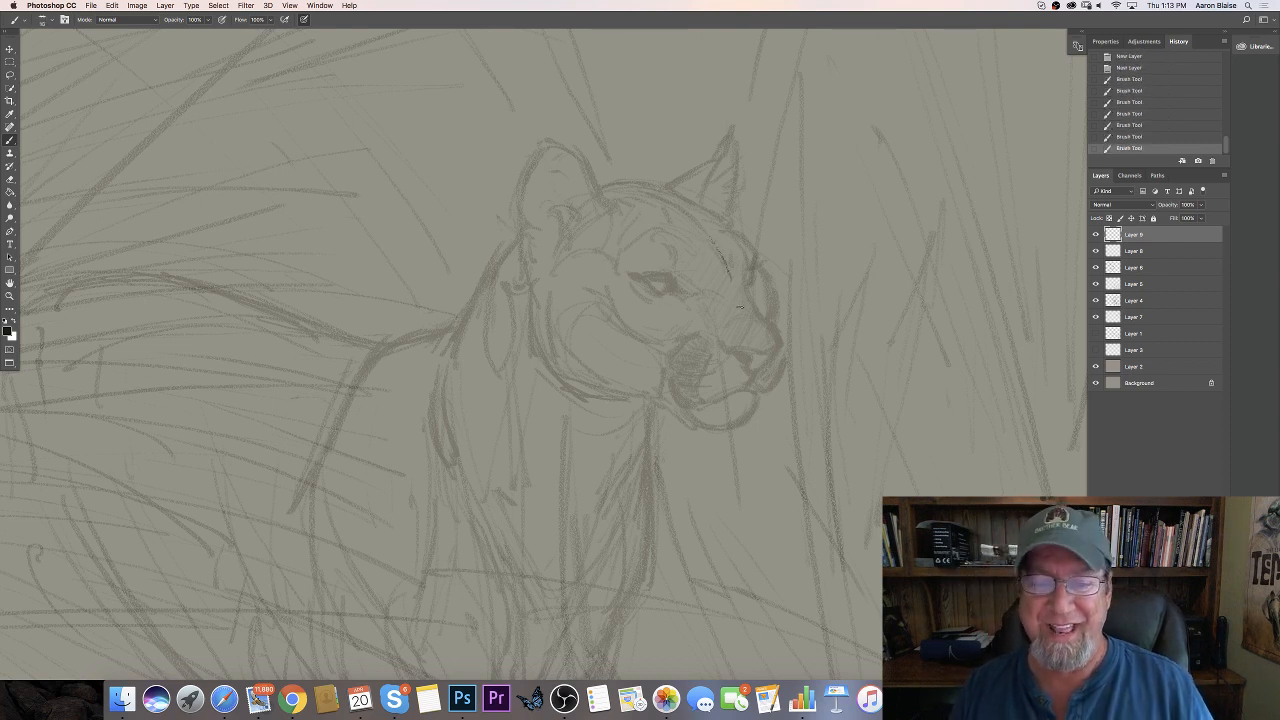
drag(735, 232, 756, 250)
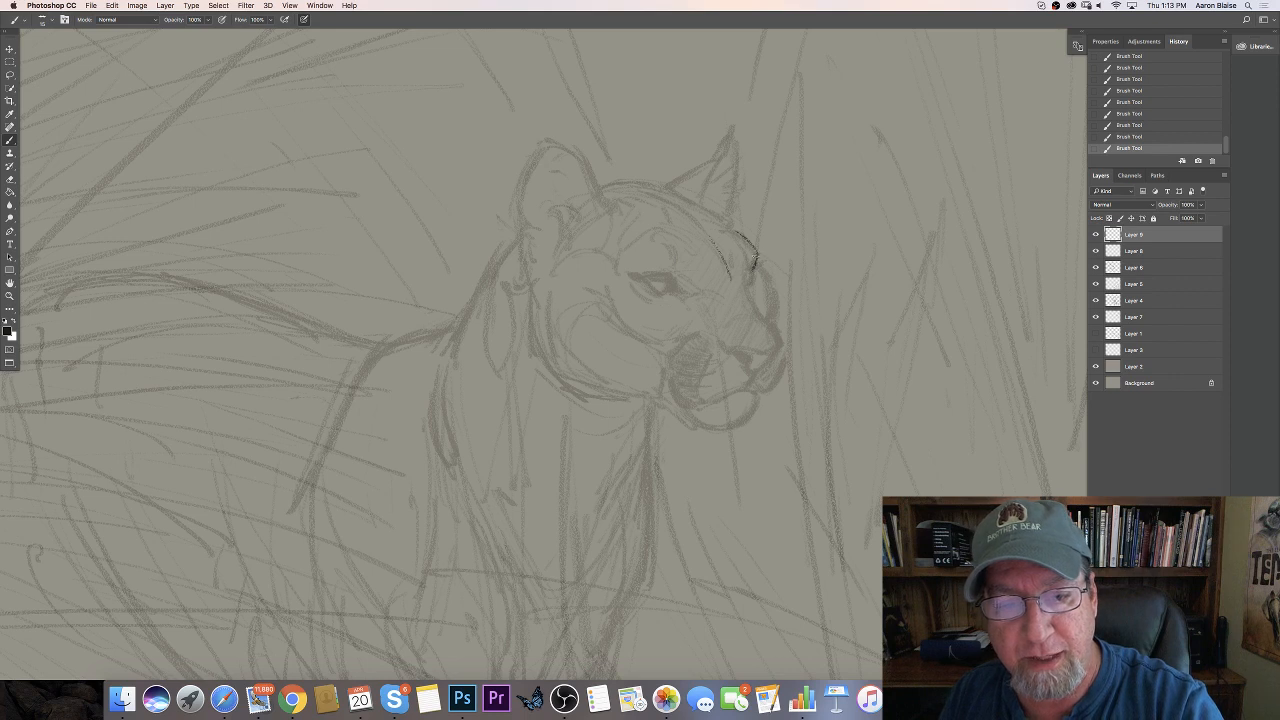
drag(748, 270, 743, 284)
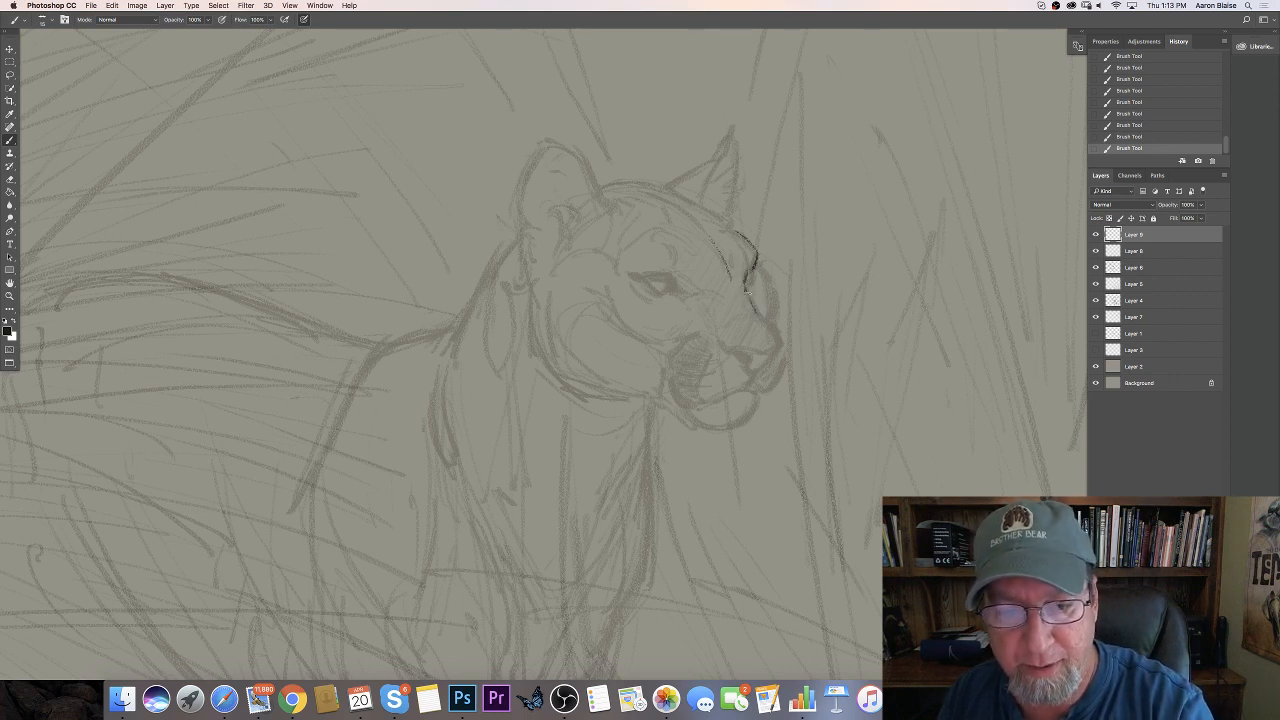
Draw the panther's nose, muzzle, mouth line and chin in dark brush strokes over the faded sketch
mouse_move(761, 316)
mouse_down()
mouse_move(783, 352)
mouse_move(755, 372)
mouse_move(752, 359)
mouse_move(755, 377)
mouse_move(764, 354)
mouse_move(720, 344)
mouse_move(779, 349)
mouse_move(760, 354)
mouse_up()
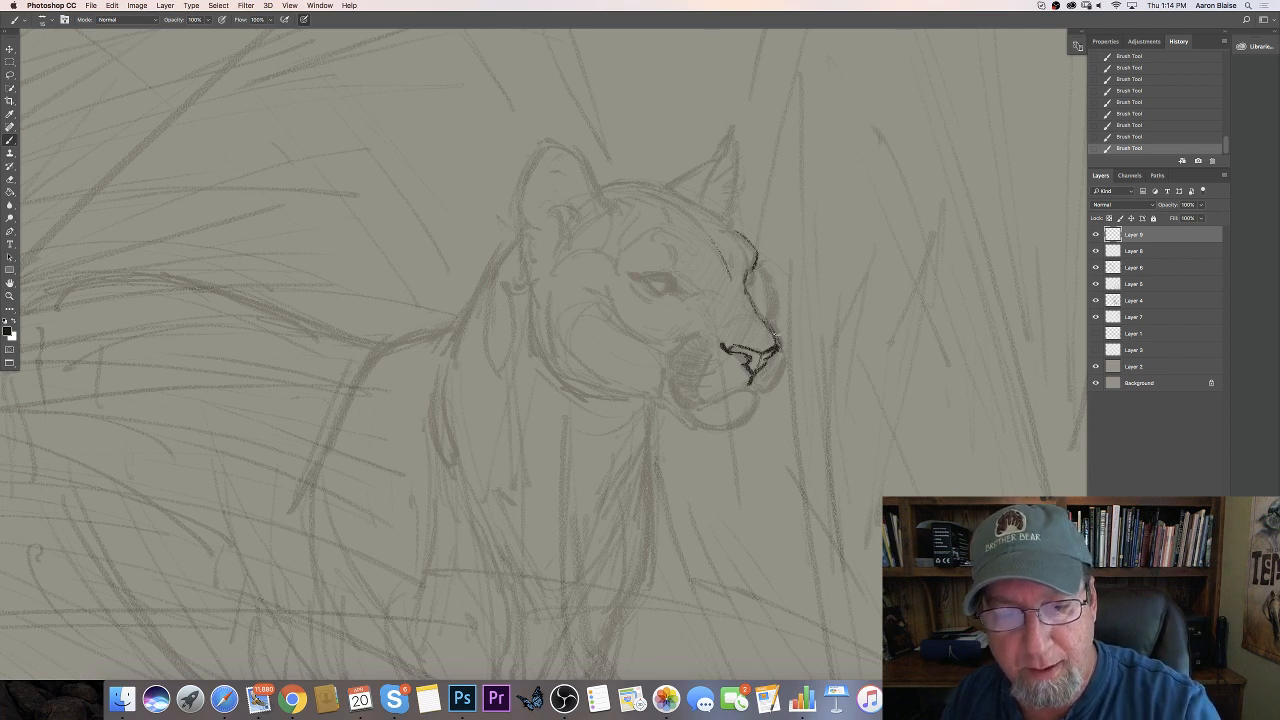
mouse_move(780, 342)
mouse_down()
mouse_move(785, 362)
mouse_move(762, 393)
mouse_up()
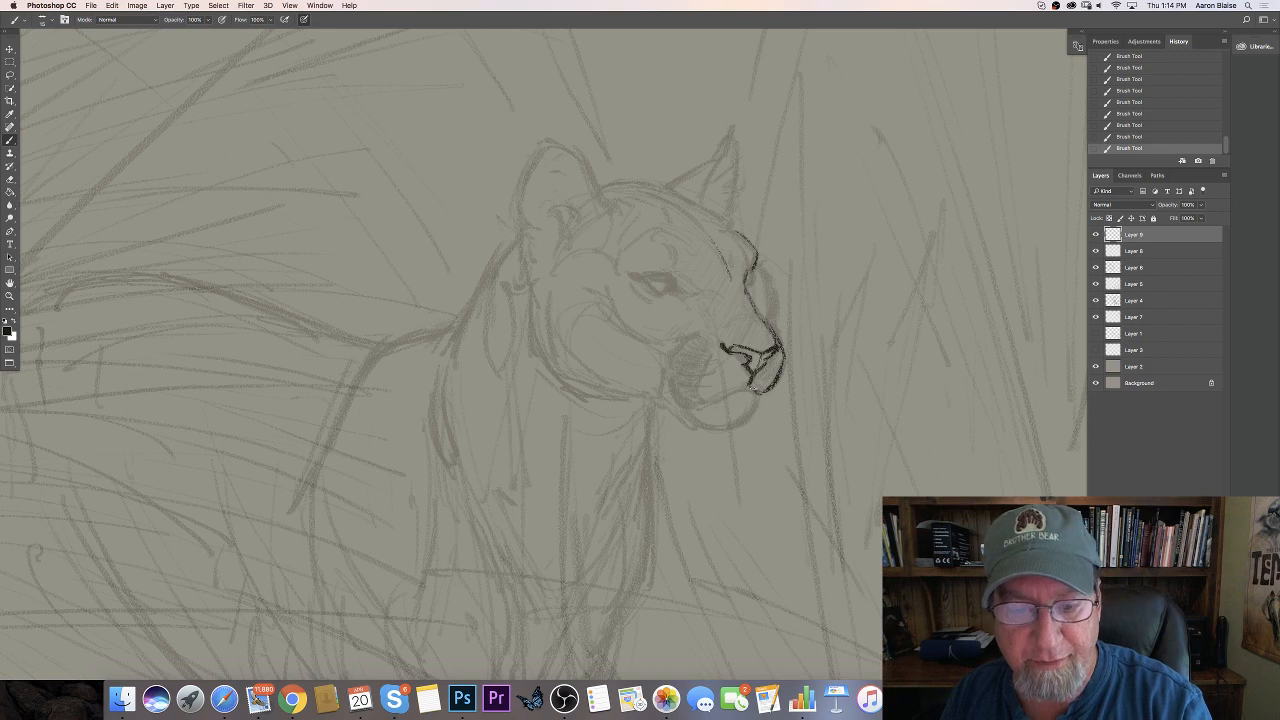
mouse_move(748, 388)
mouse_down()
mouse_move(712, 400)
mouse_move(734, 393)
mouse_up()
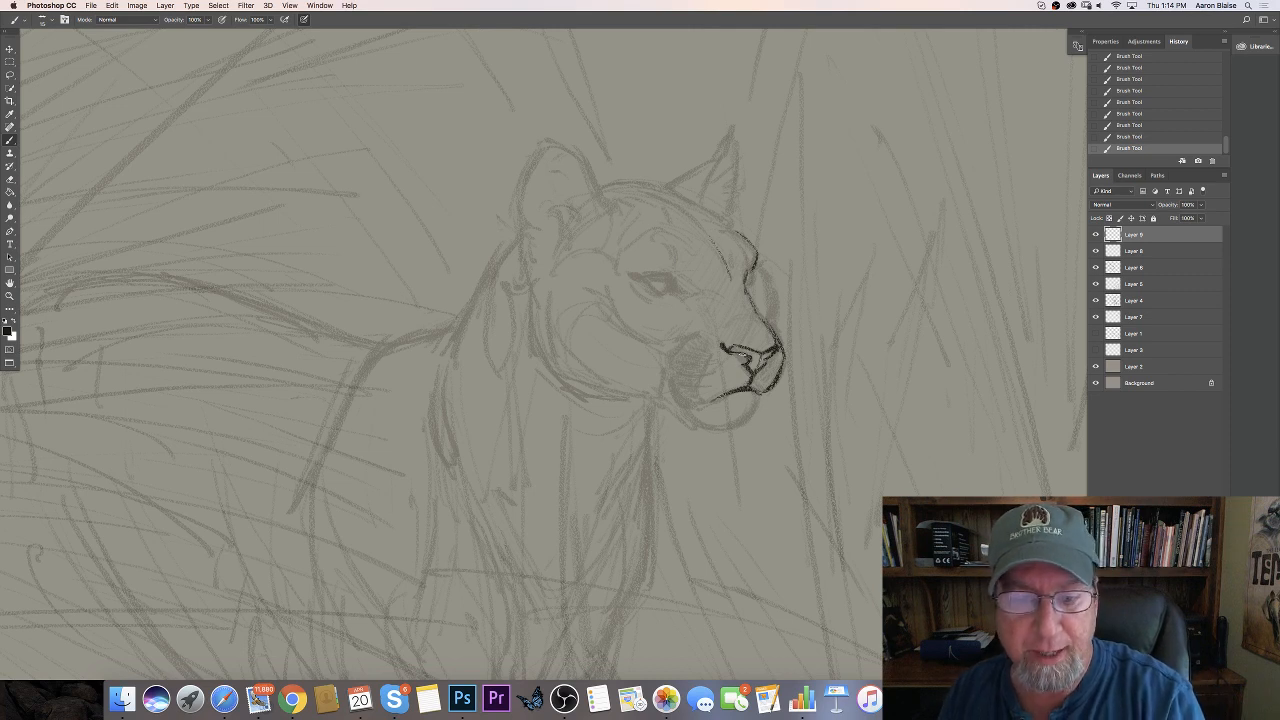
mouse_move(748, 354)
mouse_down()
mouse_move(733, 362)
mouse_move(766, 361)
mouse_up()
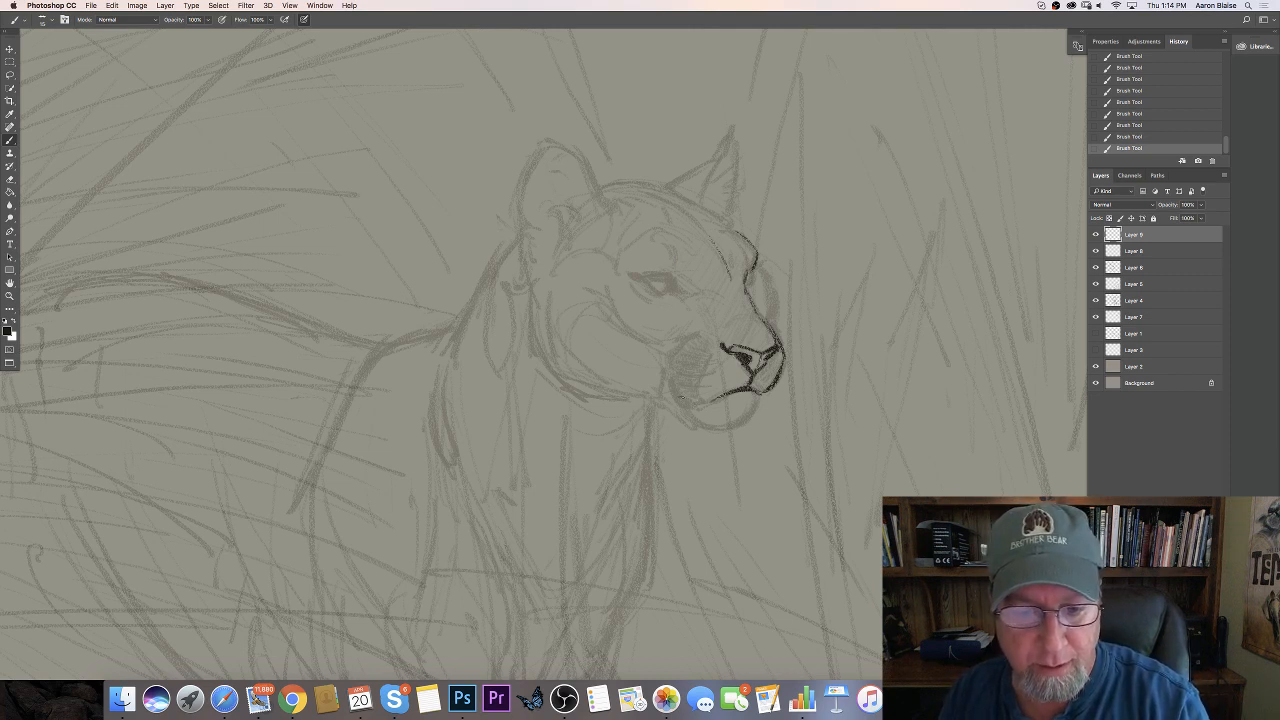
mouse_move(704, 406)
mouse_down()
mouse_move(671, 371)
mouse_move(693, 407)
mouse_up()
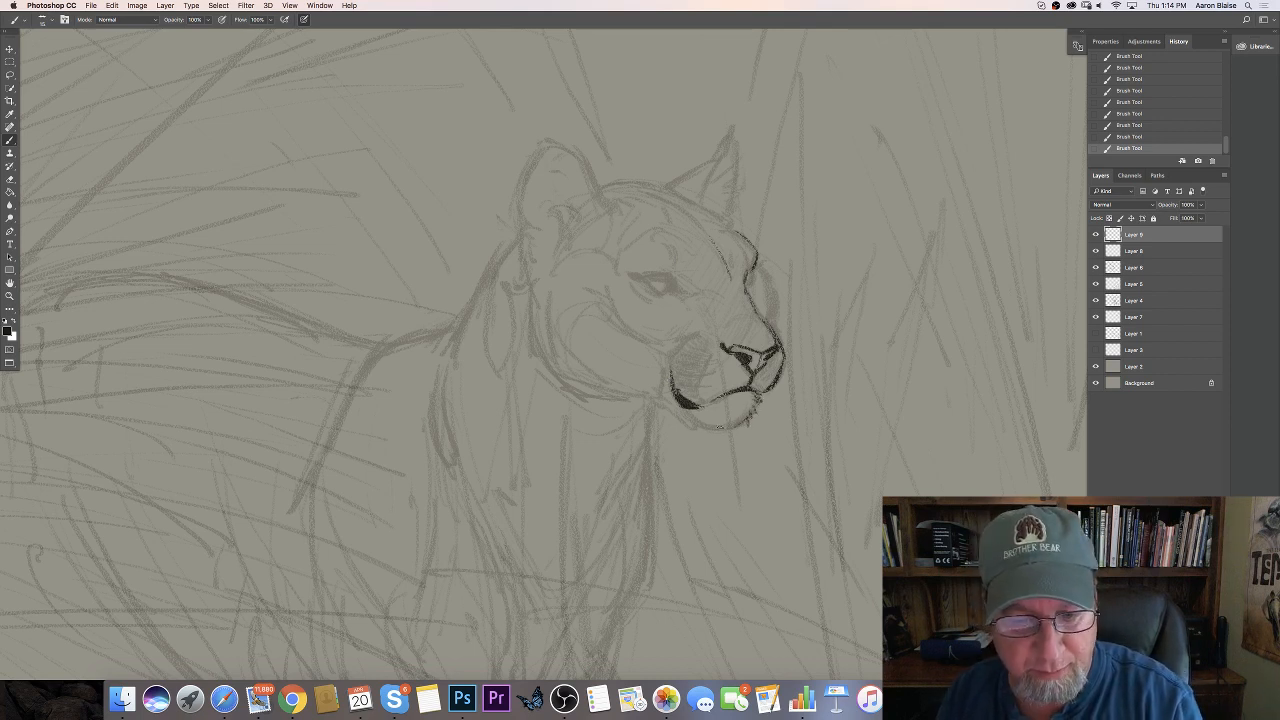
drag(680, 411, 720, 432)
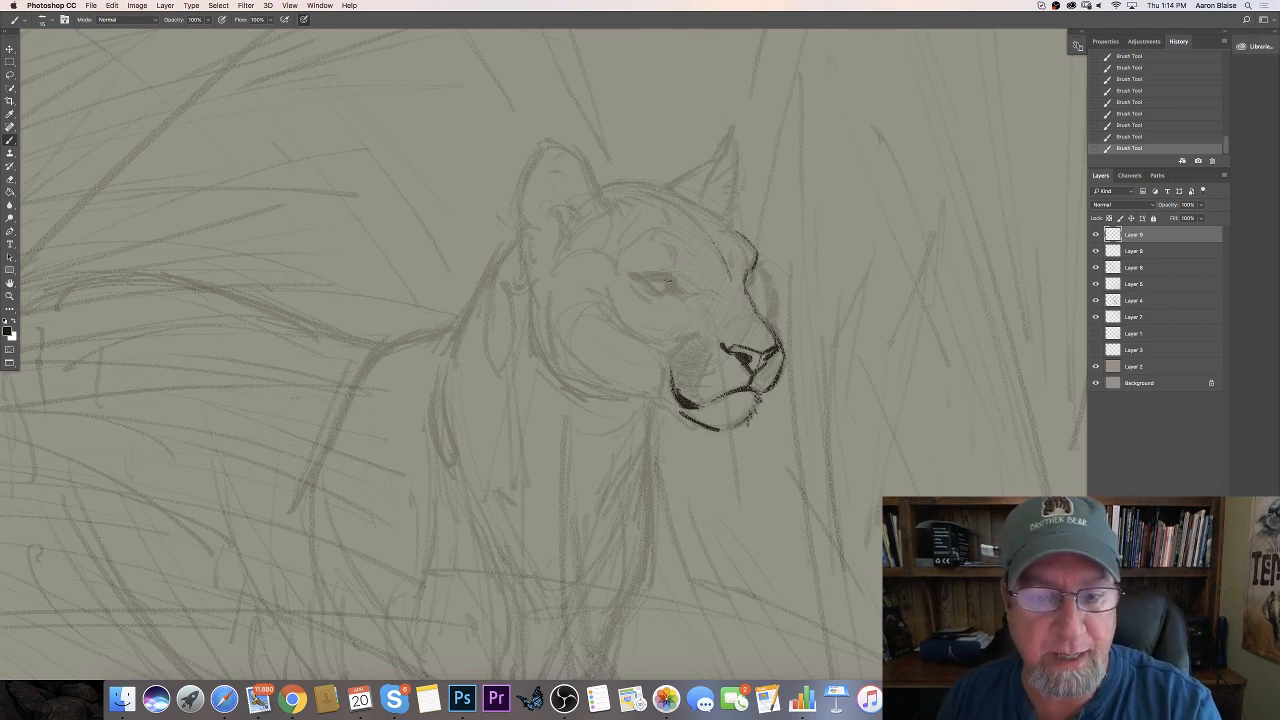
Outline the panther's eye and darken its lids and inner corner with brush strokes
drag(671, 275, 644, 275)
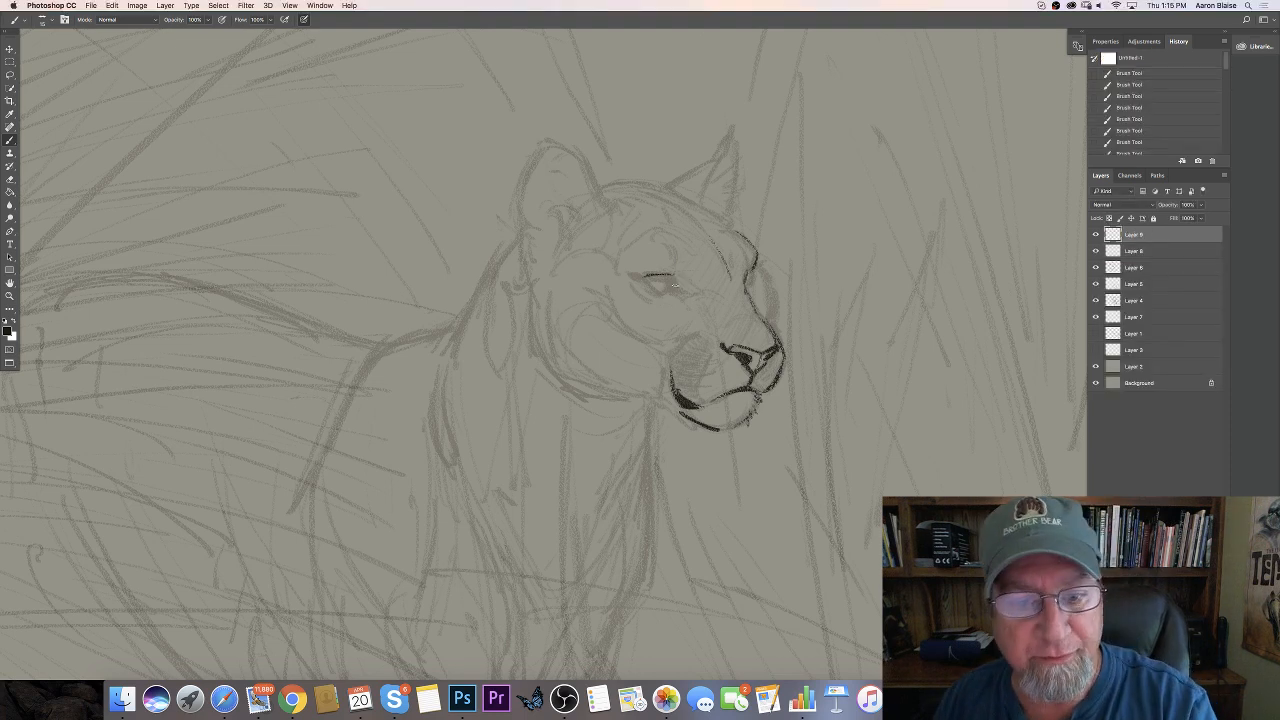
drag(676, 281, 699, 291)
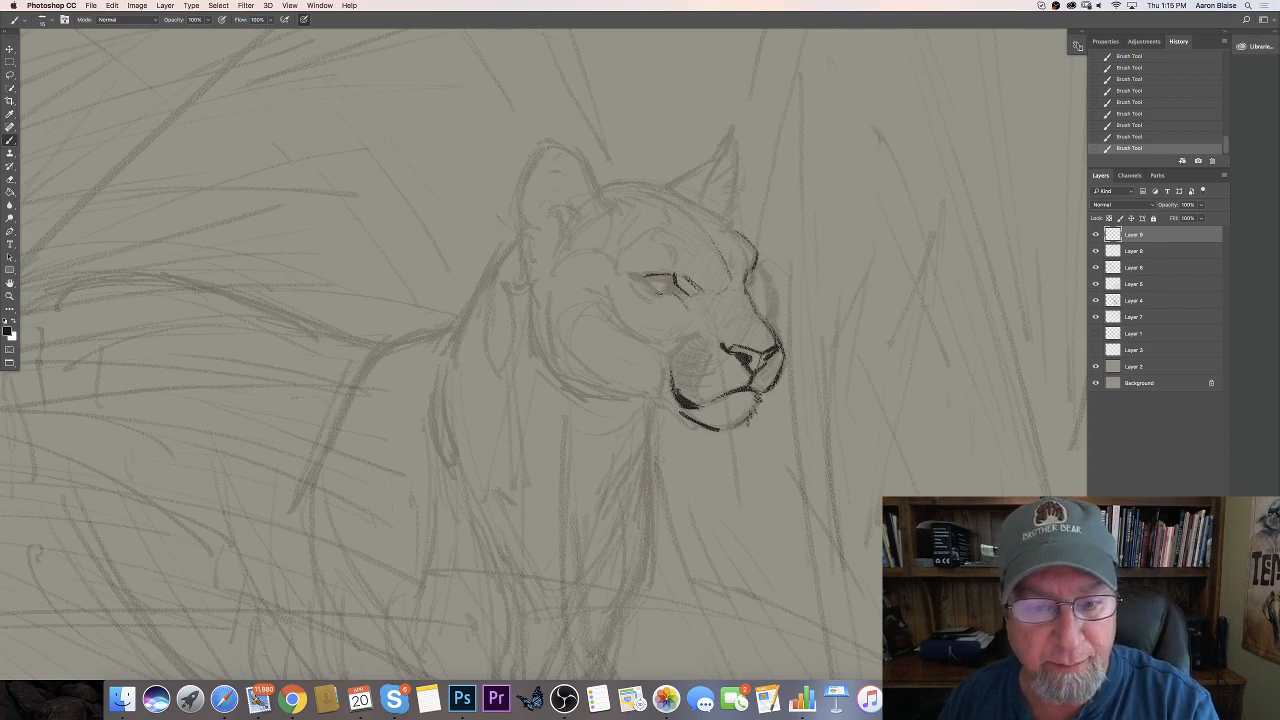
mouse_move(648, 284)
mouse_down()
mouse_move(663, 293)
mouse_move(636, 274)
mouse_move(676, 290)
mouse_up()
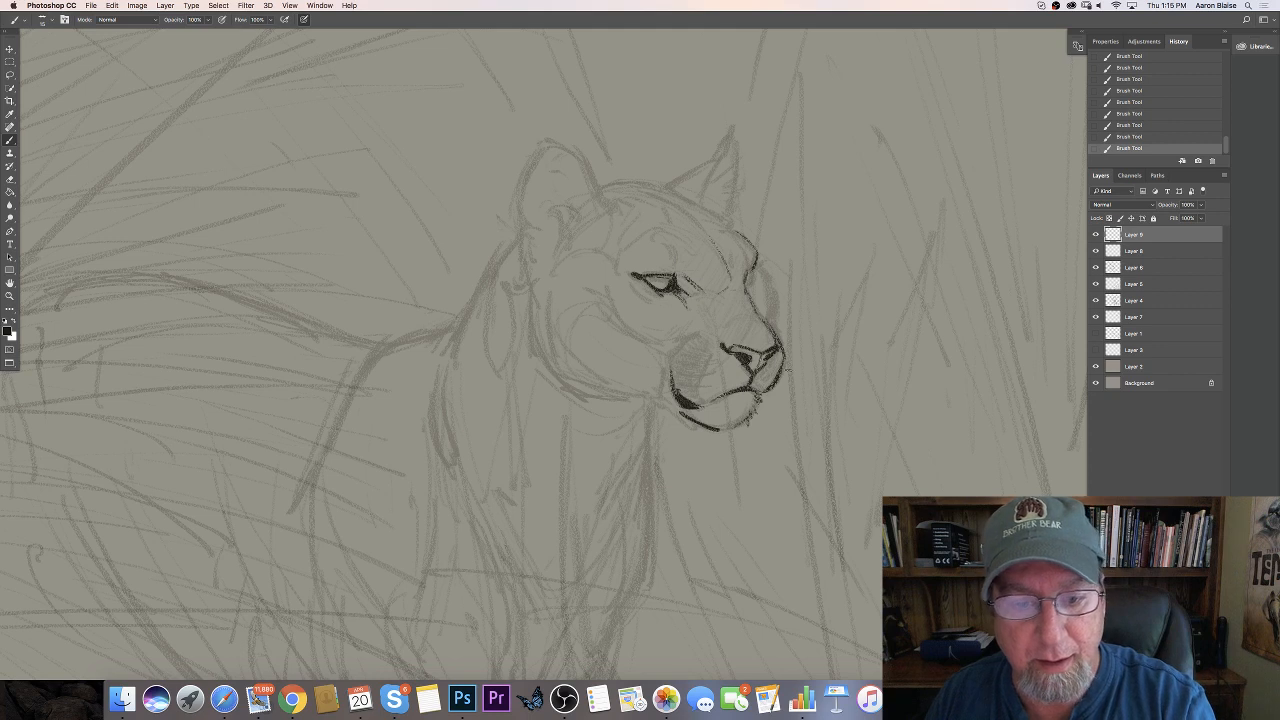
Draw the panther's far eye, the brow contours above both eyes and the far cheek edge with dark brush strokes
drag(754, 270, 749, 287)
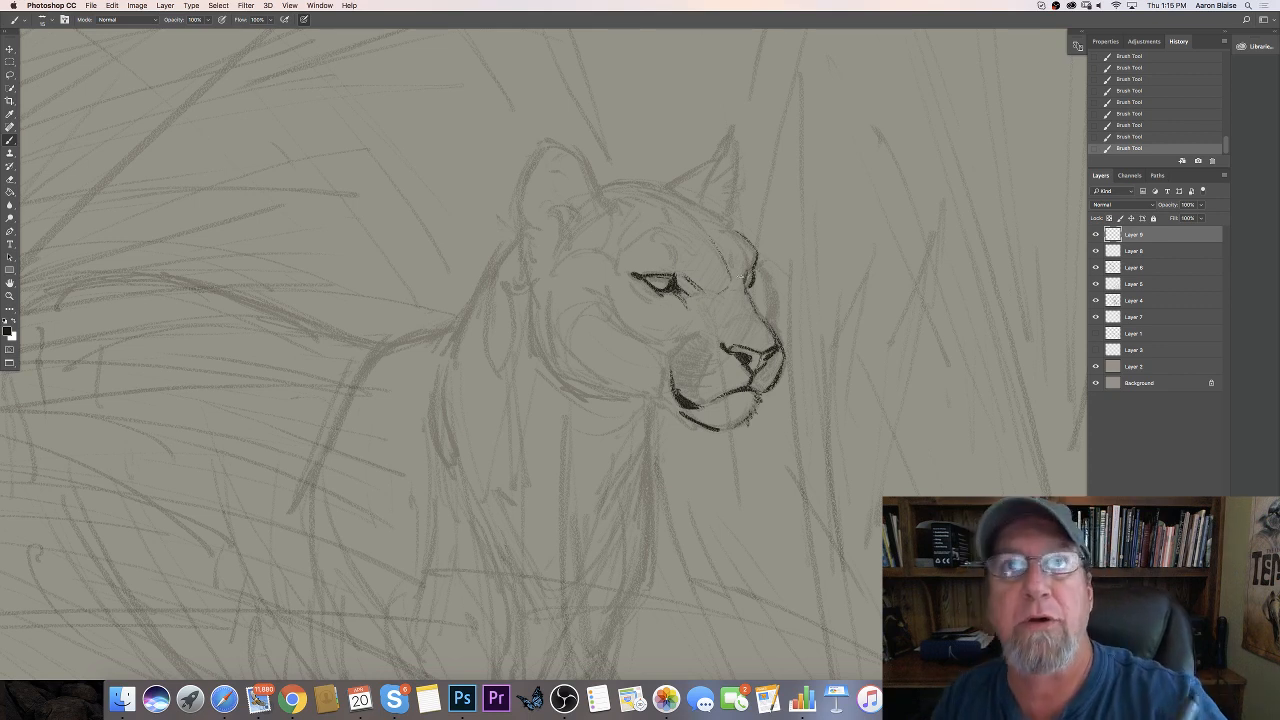
mouse_move(755, 274)
mouse_down()
mouse_move(748, 292)
mouse_move(757, 274)
mouse_up()
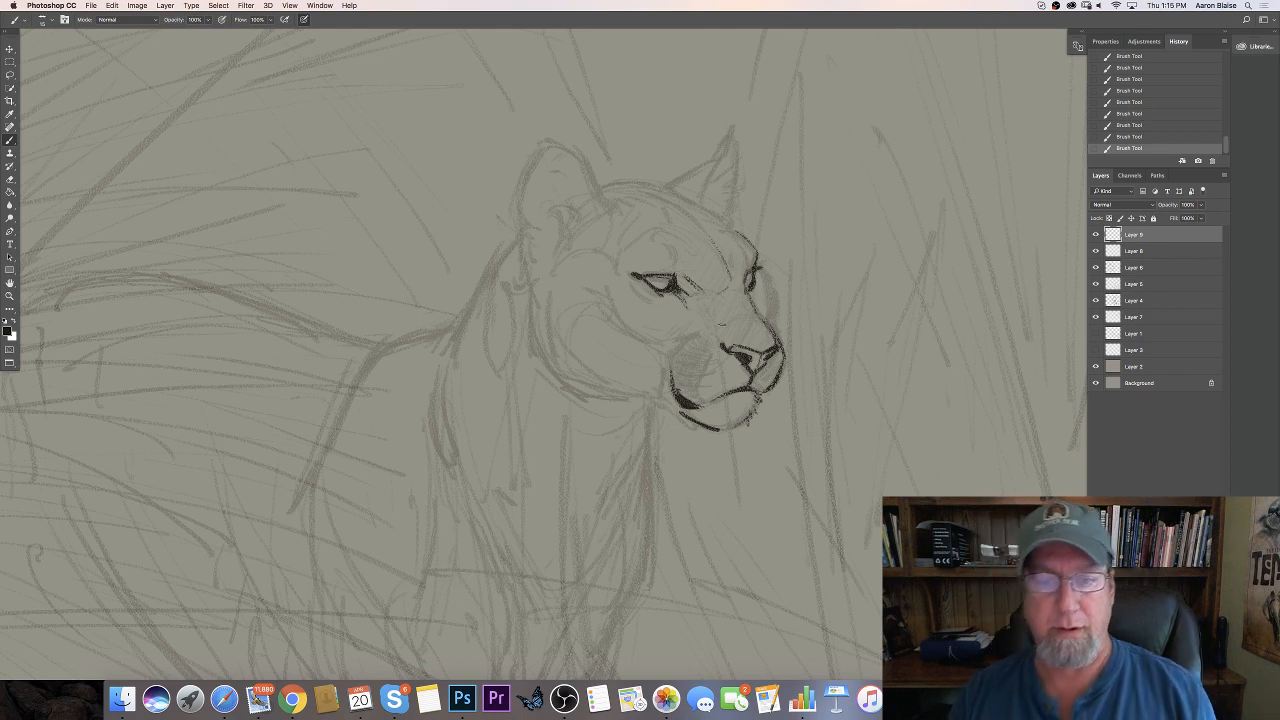
mouse_move(640, 274)
mouse_down()
mouse_move(658, 272)
mouse_move(670, 240)
mouse_up()
mouse_move(748, 268)
mouse_down()
mouse_move(742, 252)
mouse_move(700, 255)
mouse_move(676, 228)
mouse_move(652, 228)
mouse_move(614, 274)
mouse_up()
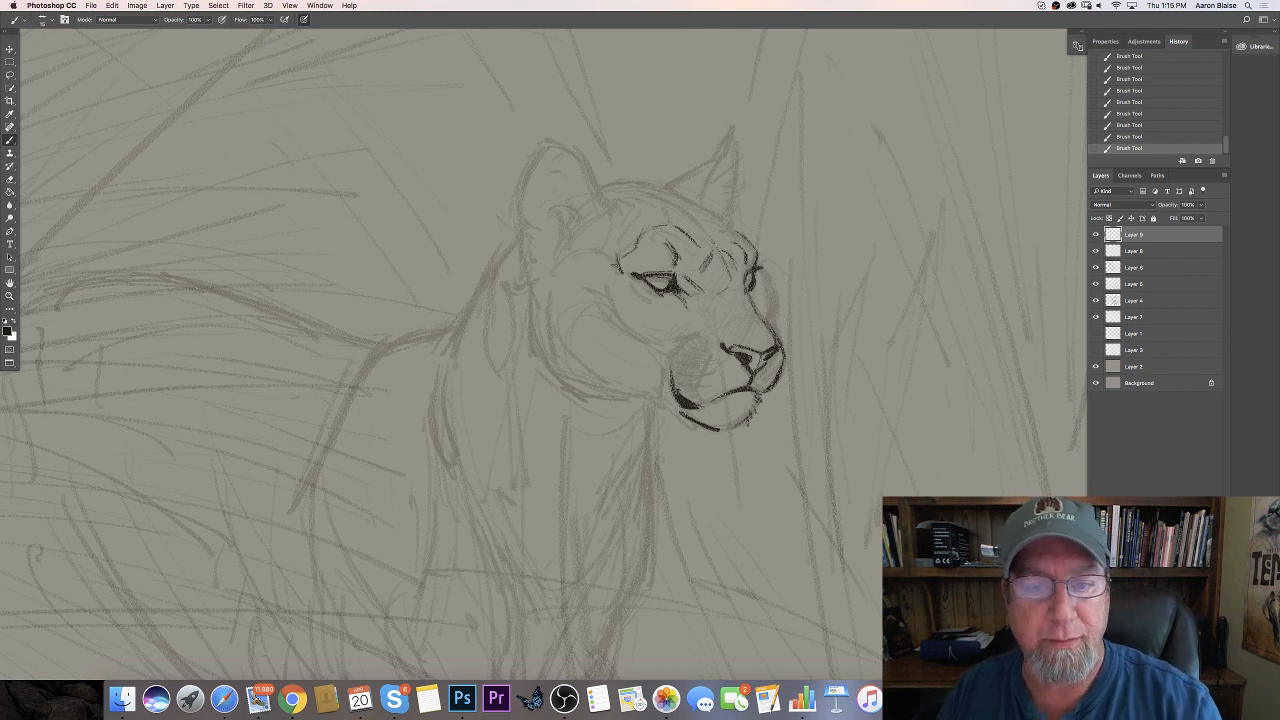
drag(720, 226, 738, 233)
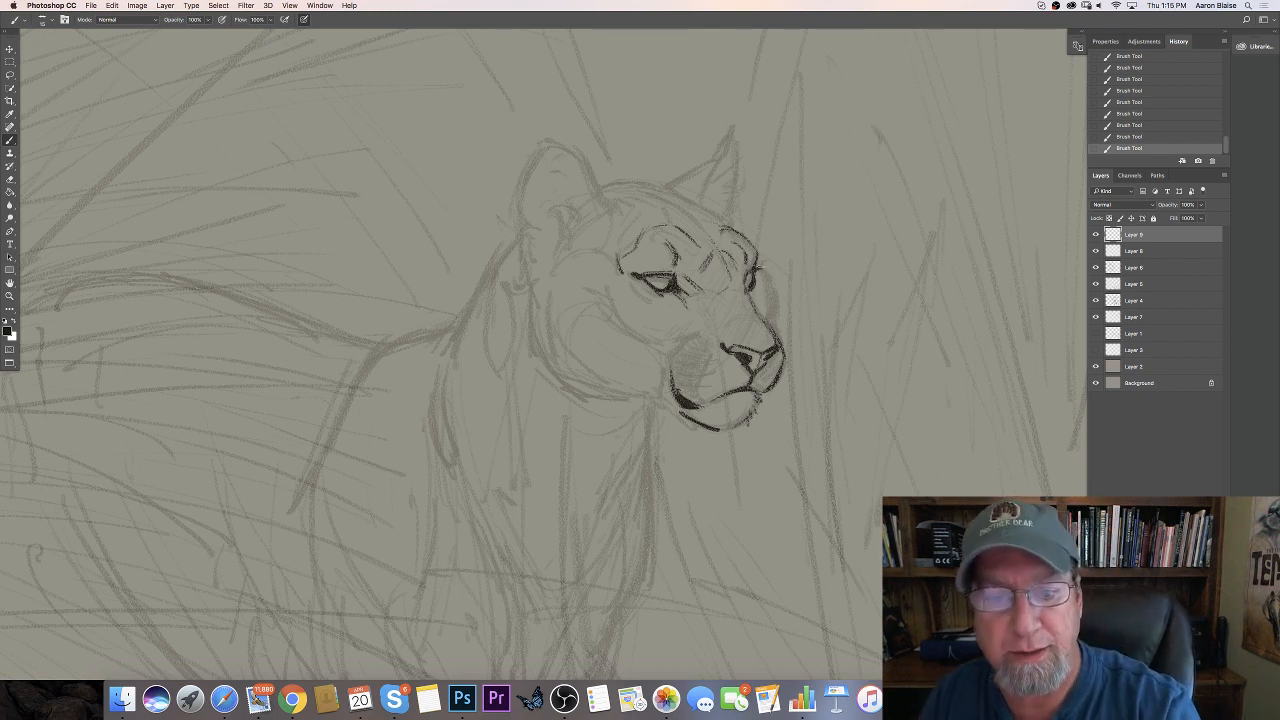
drag(758, 265, 773, 322)
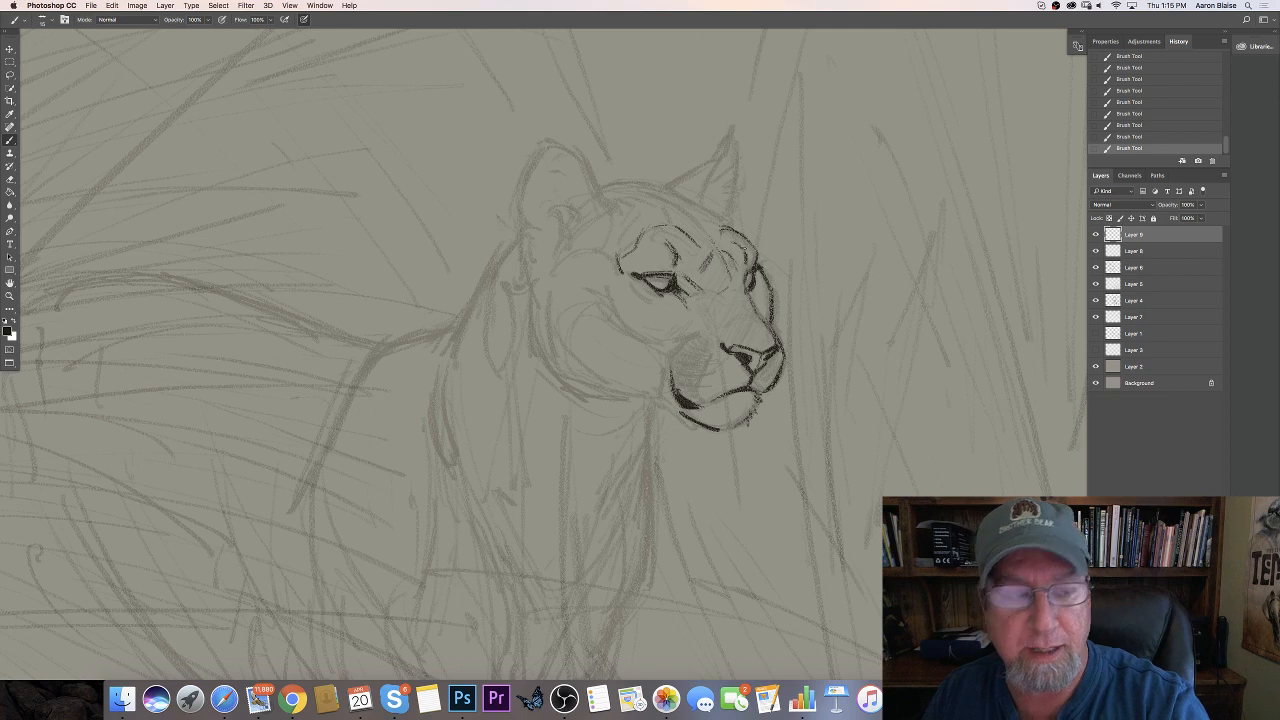
Resize the image to a width of 20 inches, keeping its proportions
click(137, 5)
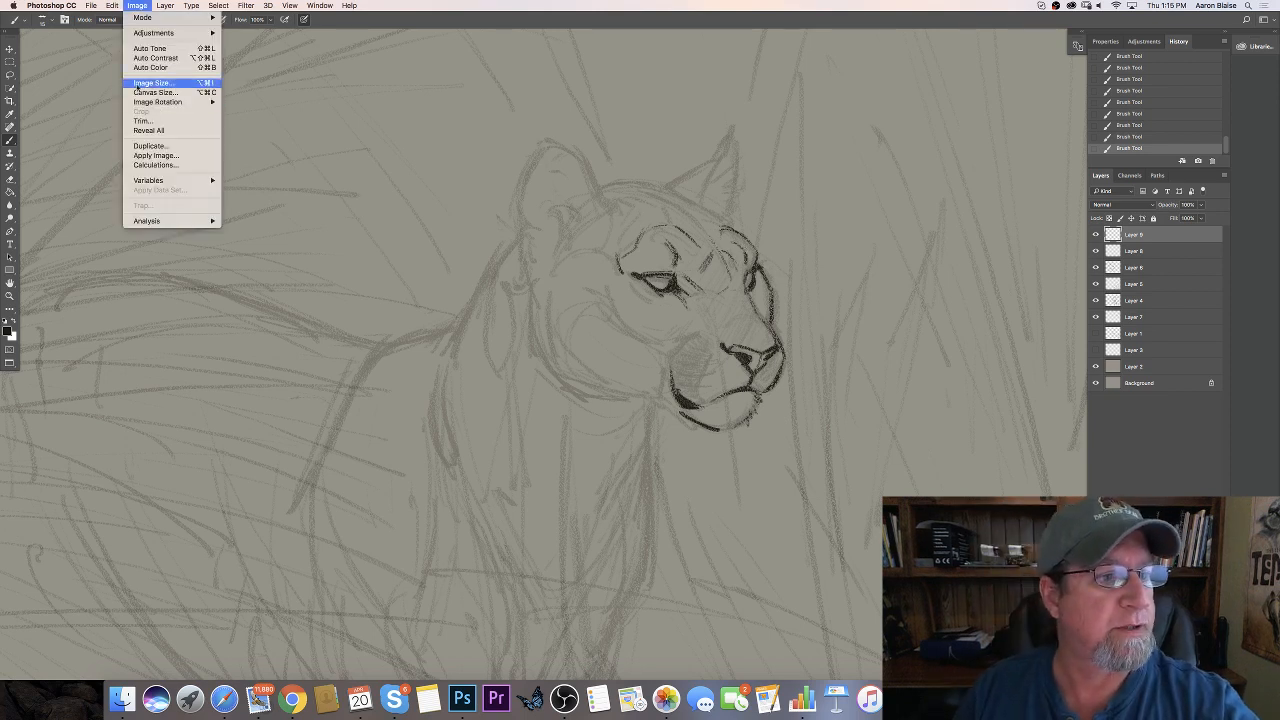
click(137, 86)
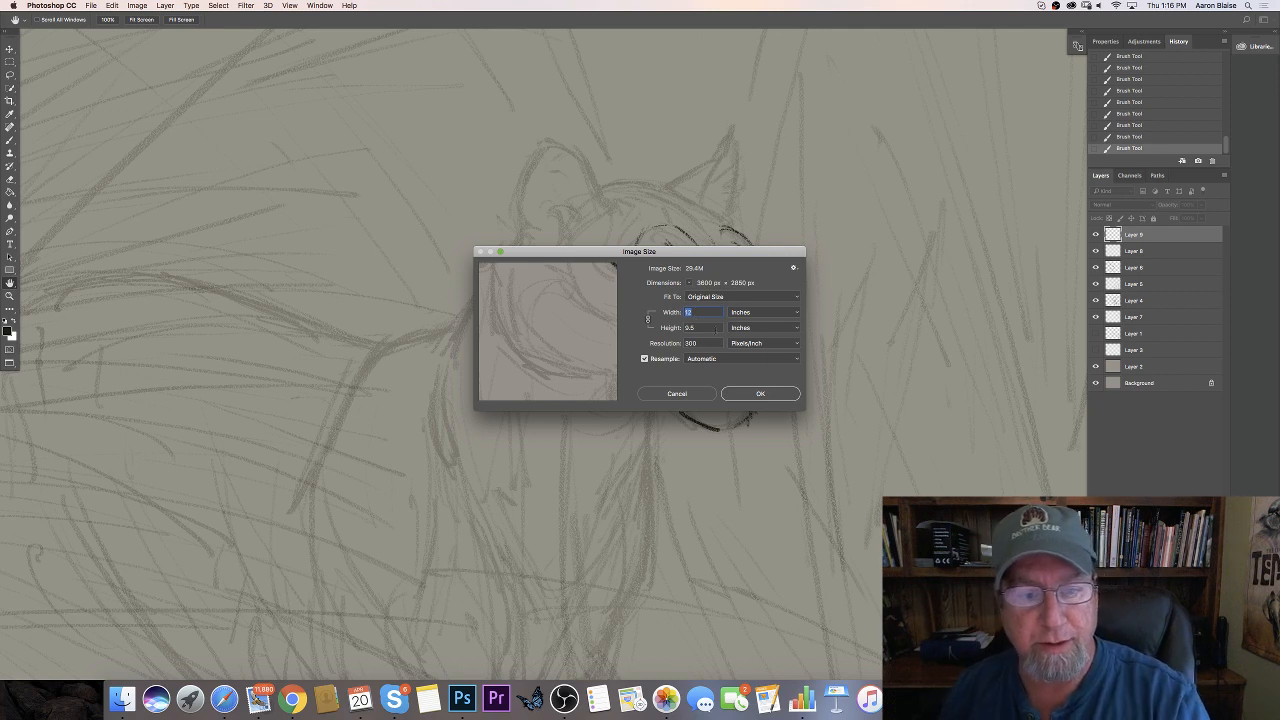
text(20)
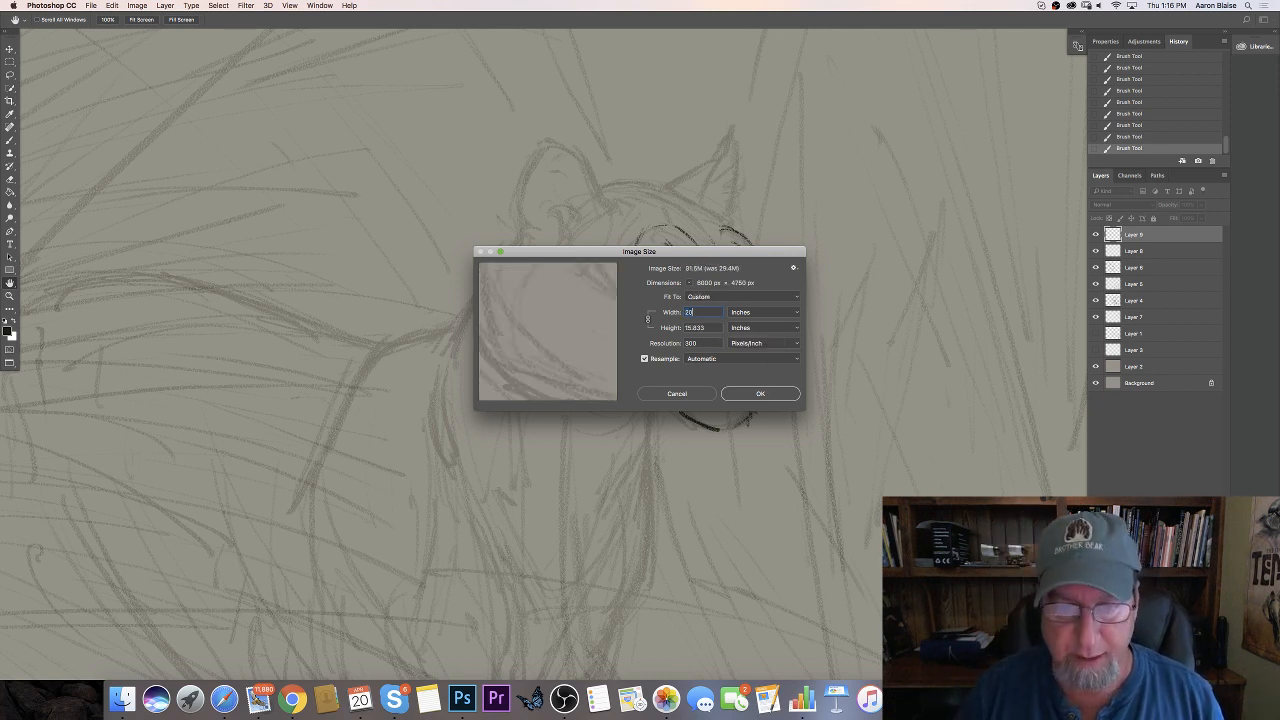
click(759, 394)
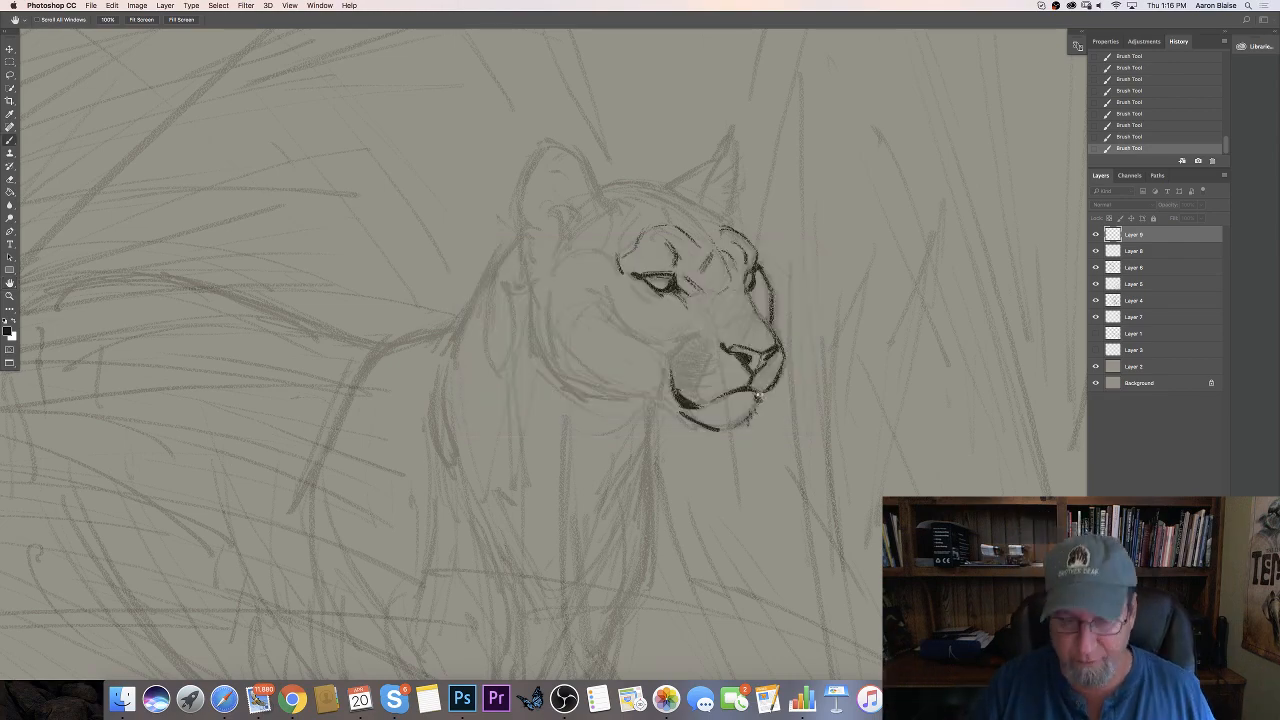
key(super+0)
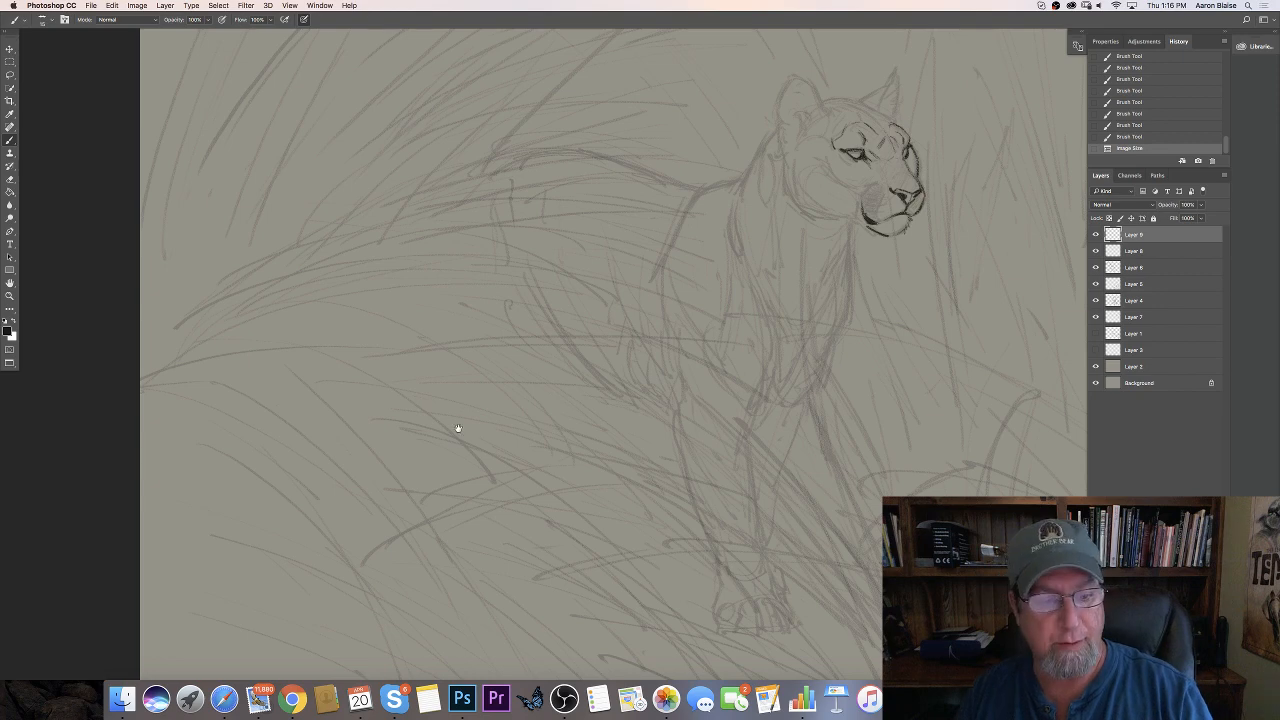
drag(457, 385, 389, 426)
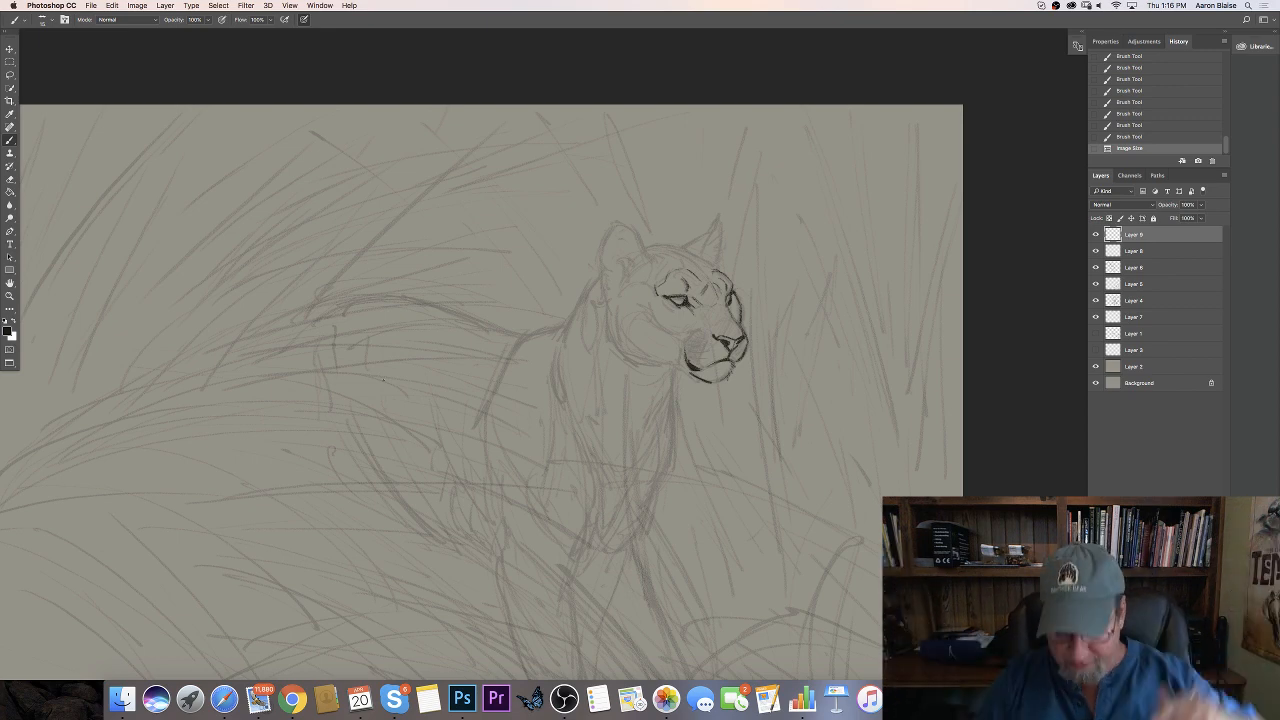
key(super+equal)
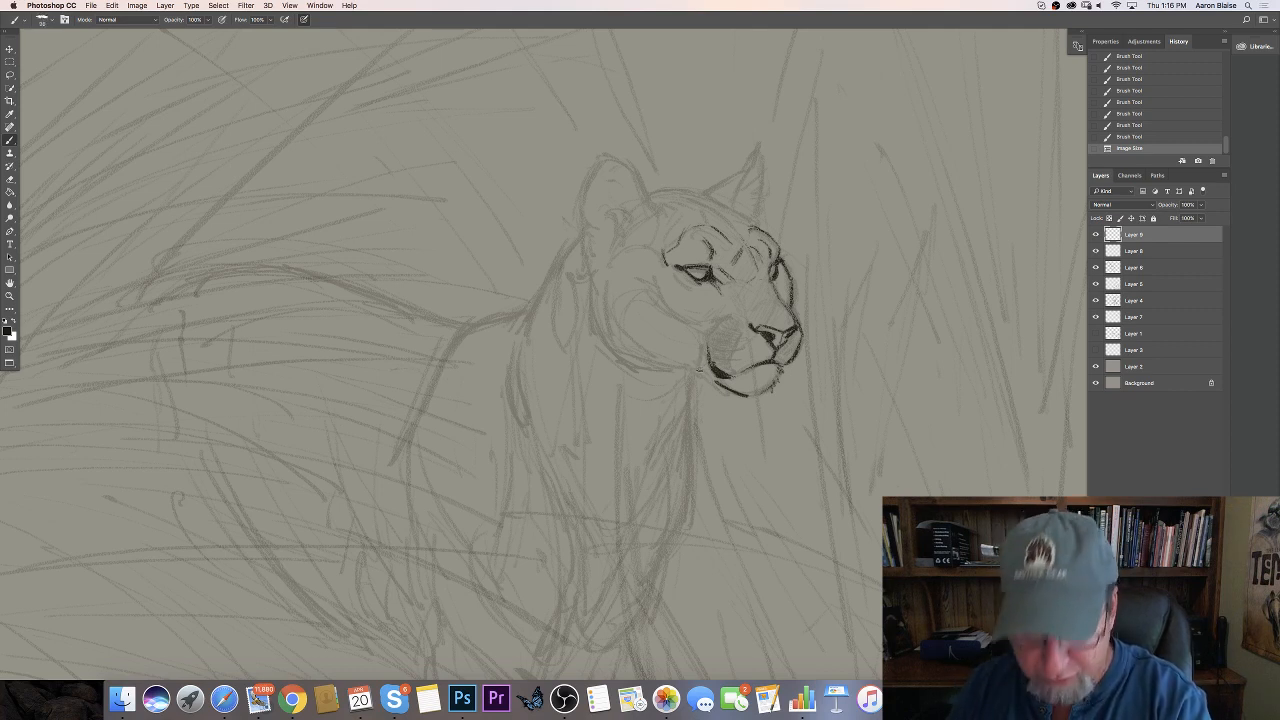
Draw the corner of the panther's mouth and the lower jaw line, and add short strokes on the muzzle and nose bridge
mouse_move(700, 352)
mouse_down()
mouse_move(722, 390)
mouse_move(705, 372)
mouse_up()
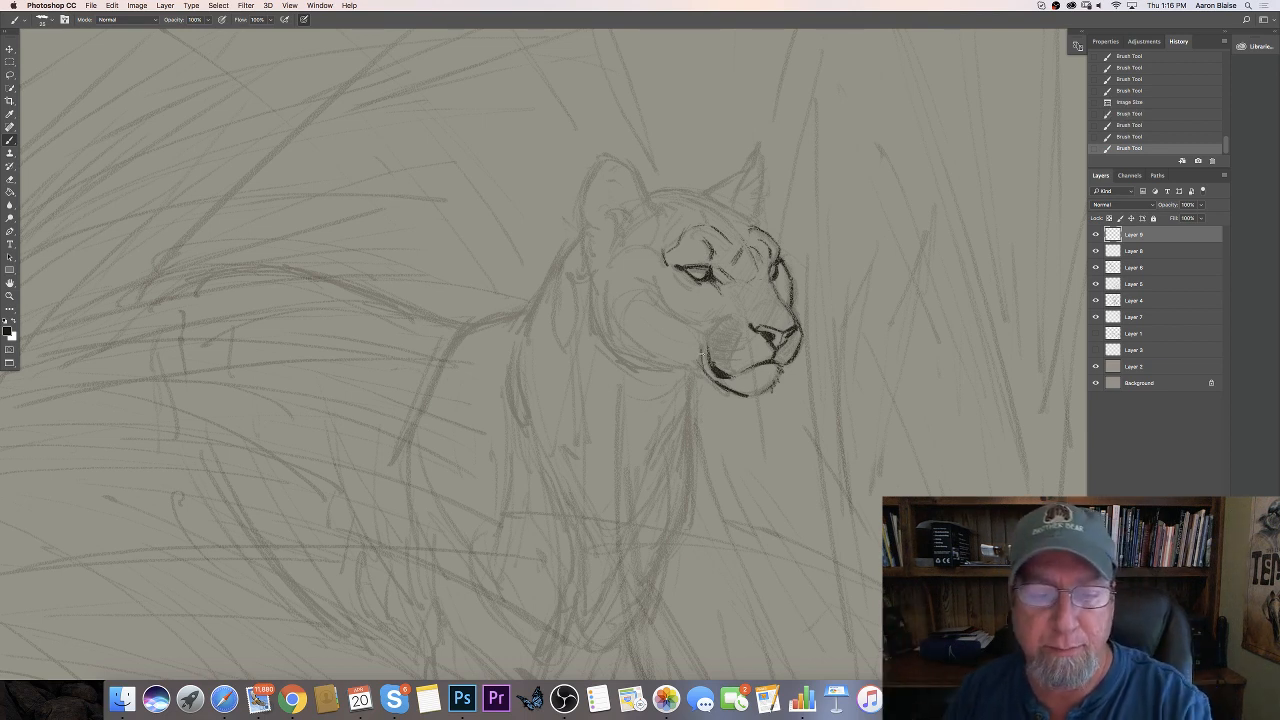
drag(693, 344, 698, 343)
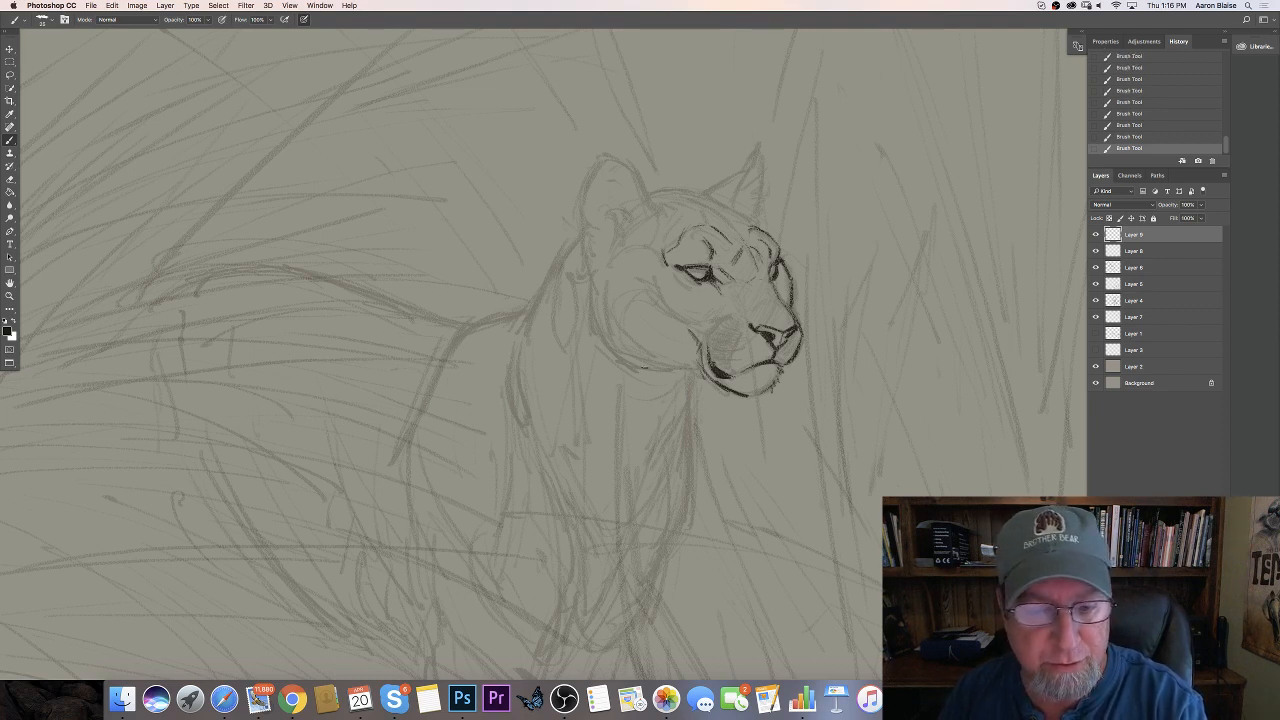
mouse_move(592, 300)
mouse_down()
mouse_move(612, 358)
mouse_move(667, 368)
mouse_move(596, 353)
mouse_move(653, 377)
mouse_up()
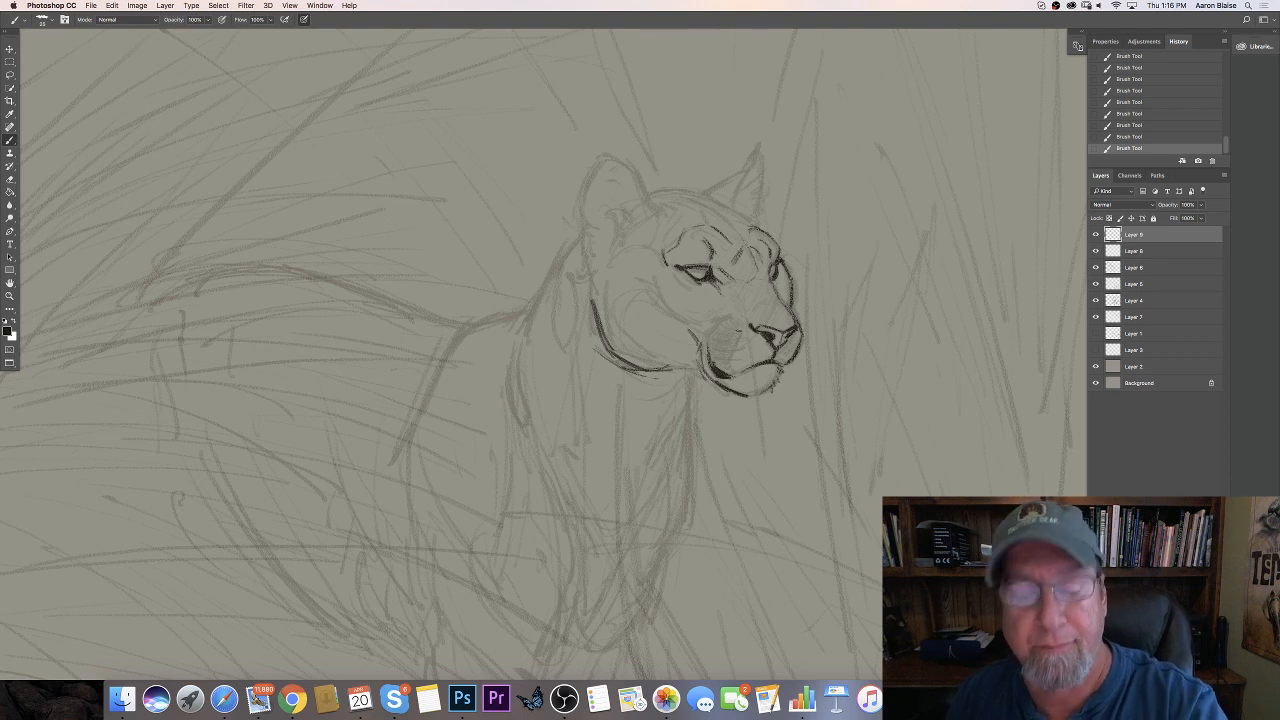
mouse_move(733, 340)
mouse_down()
mouse_move(751, 337)
mouse_move(729, 355)
mouse_up()
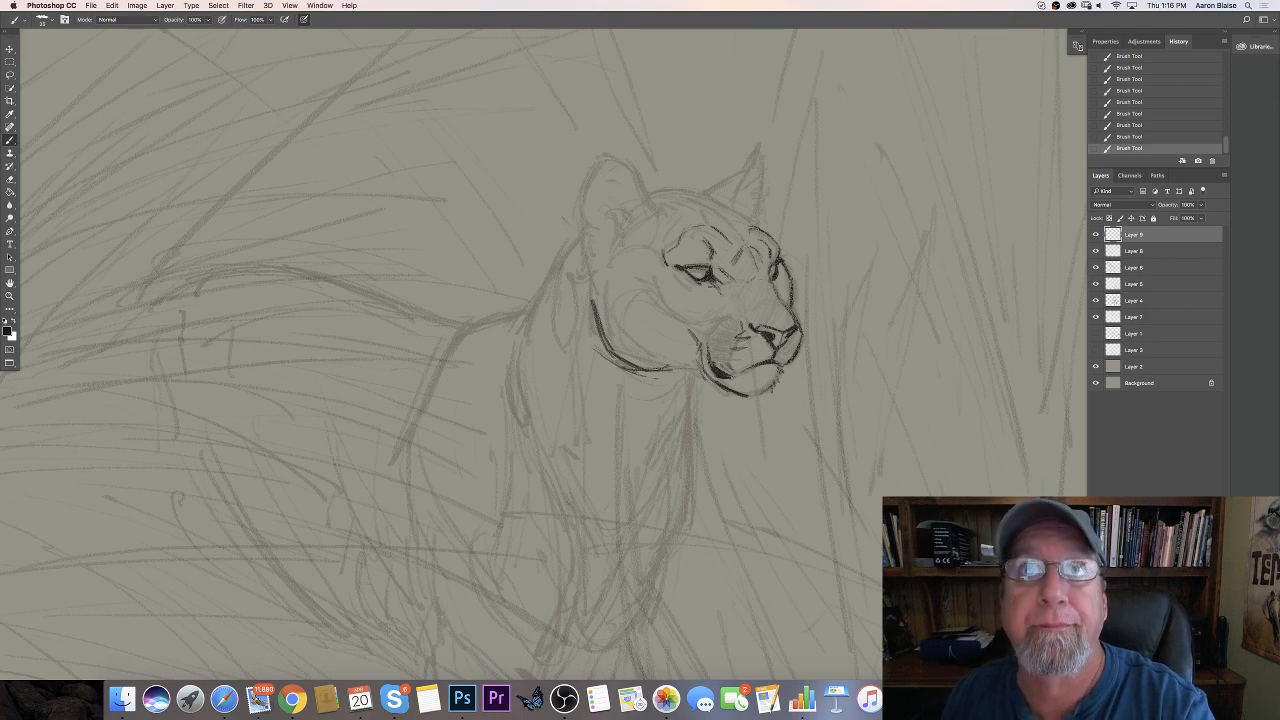
drag(726, 296, 729, 308)
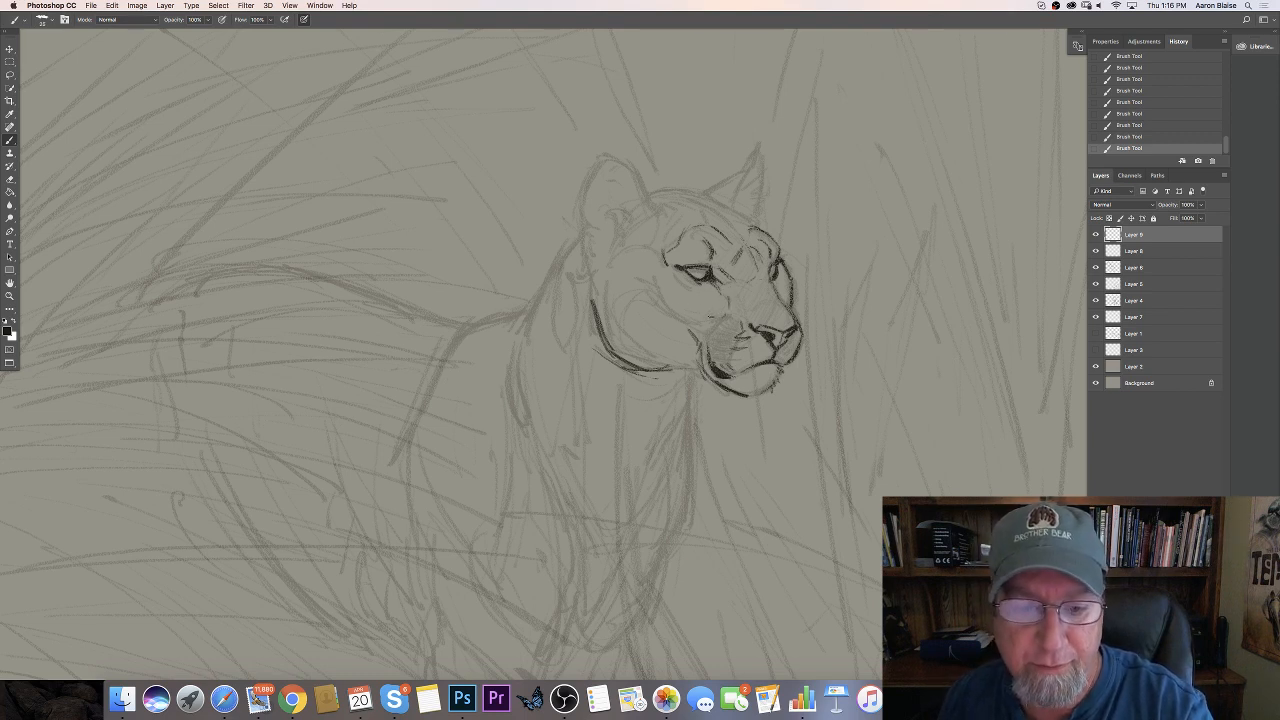
Draw the cheek contours from below the near eye to the mouth corner and around the back of the jaw
drag(652, 284, 684, 326)
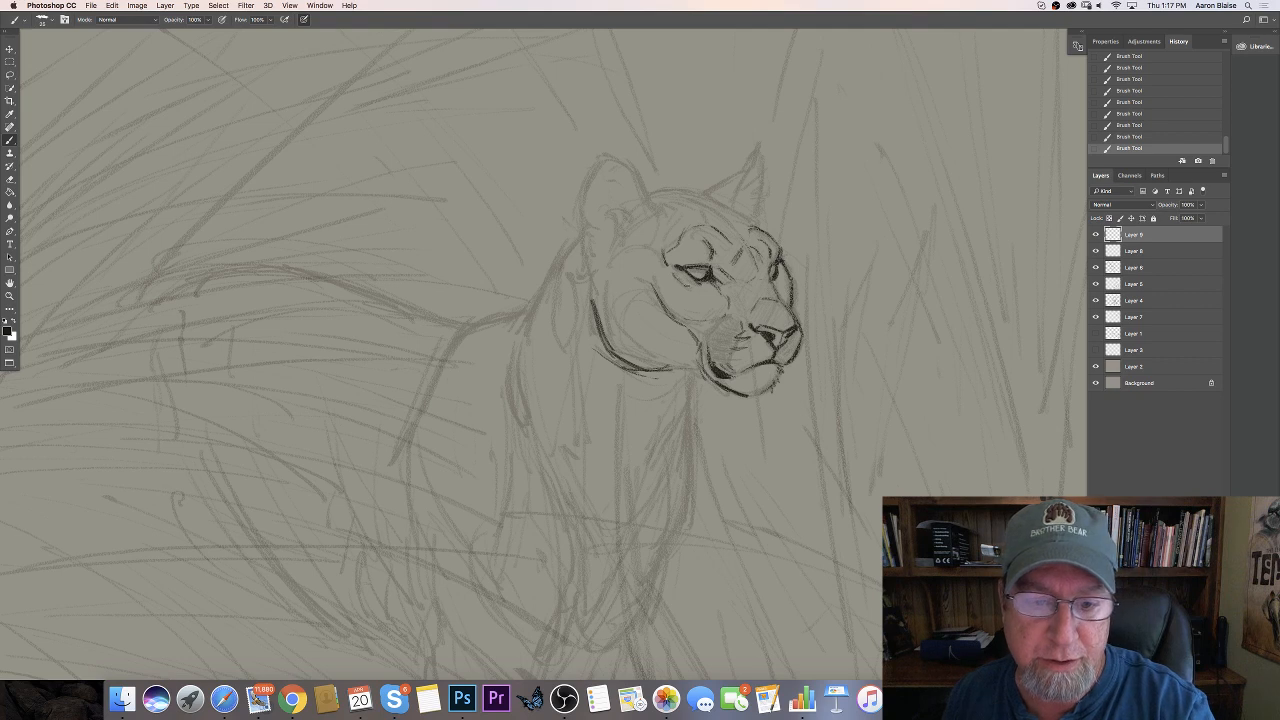
drag(673, 273, 691, 288)
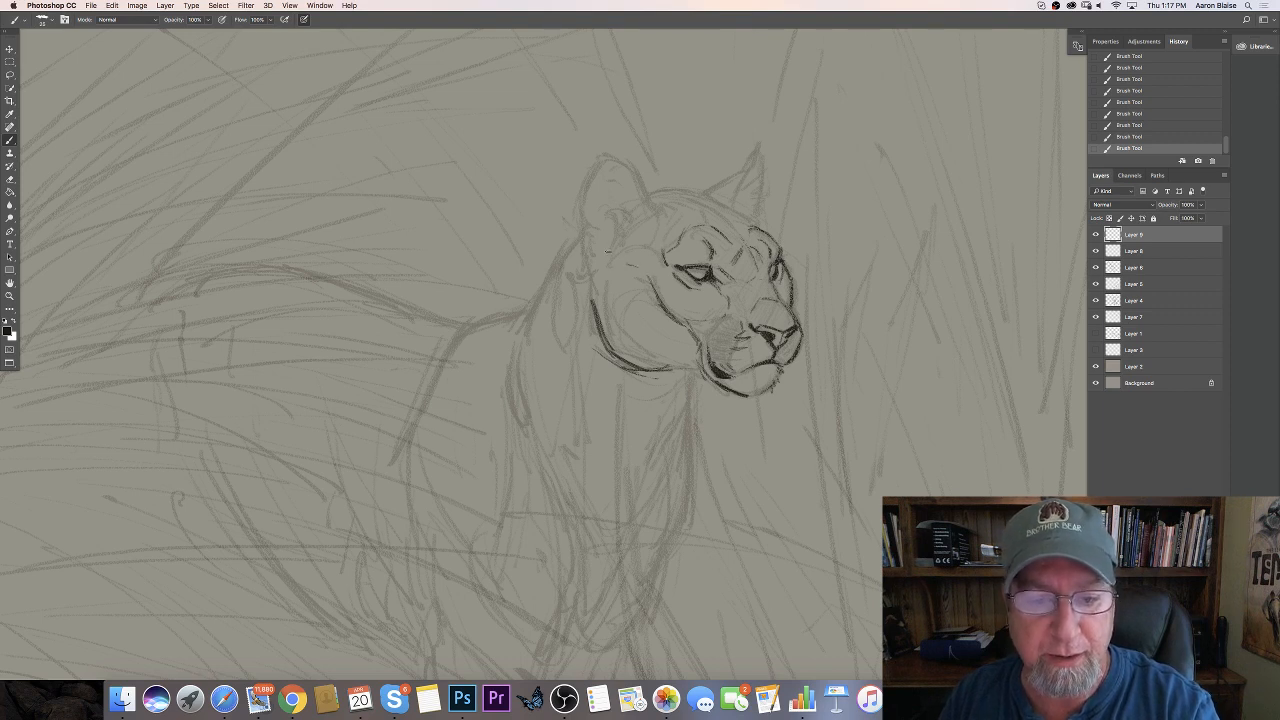
mouse_move(644, 260)
mouse_down()
mouse_move(614, 266)
mouse_move(594, 294)
mouse_move(608, 258)
mouse_up()
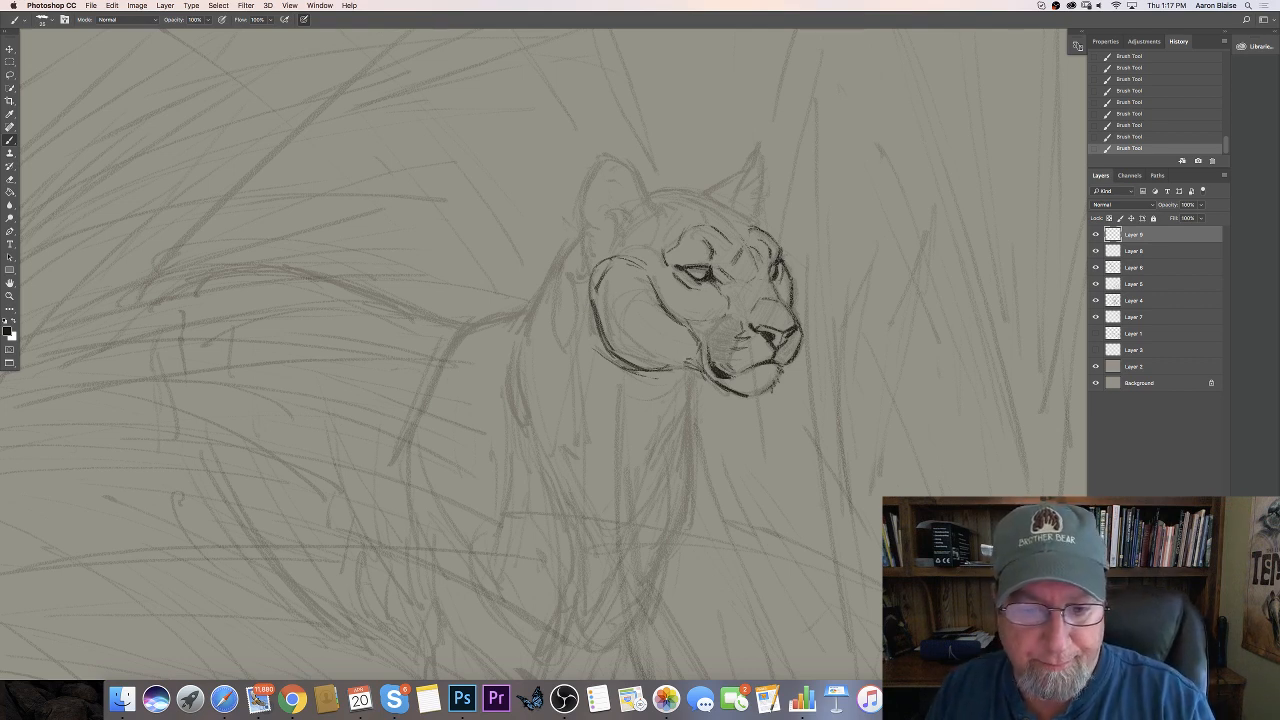
drag(690, 363, 666, 351)
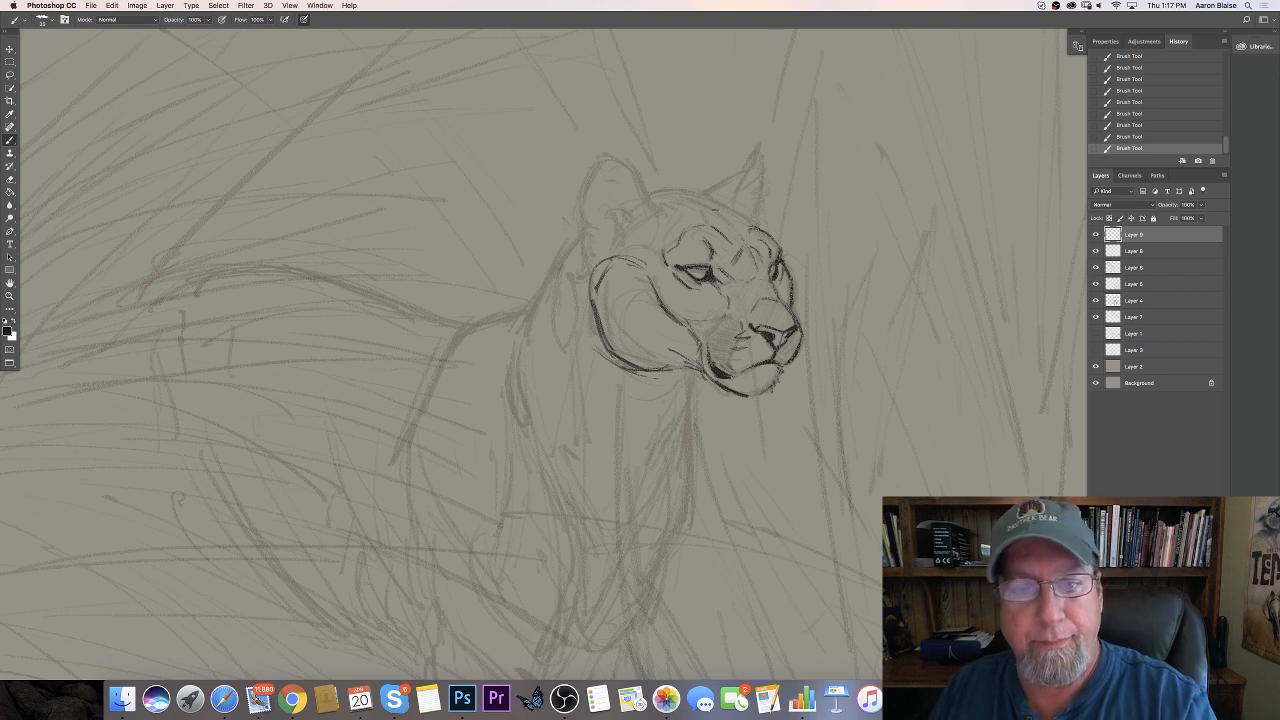
Outline the top of the panther's head from the near ear to the far brow and add forehead markings
mouse_move(688, 195)
mouse_down()
mouse_move(656, 191)
mouse_move(715, 202)
mouse_move(694, 194)
mouse_move(674, 215)
mouse_up()
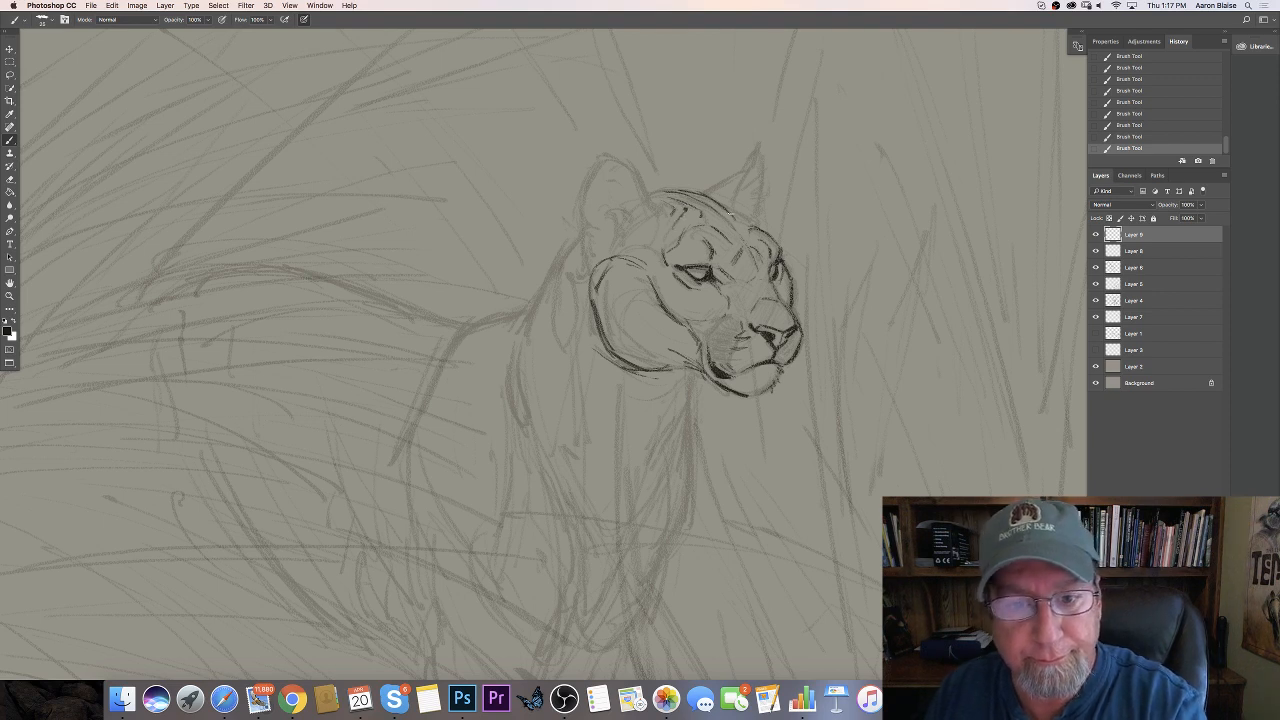
drag(739, 211, 756, 225)
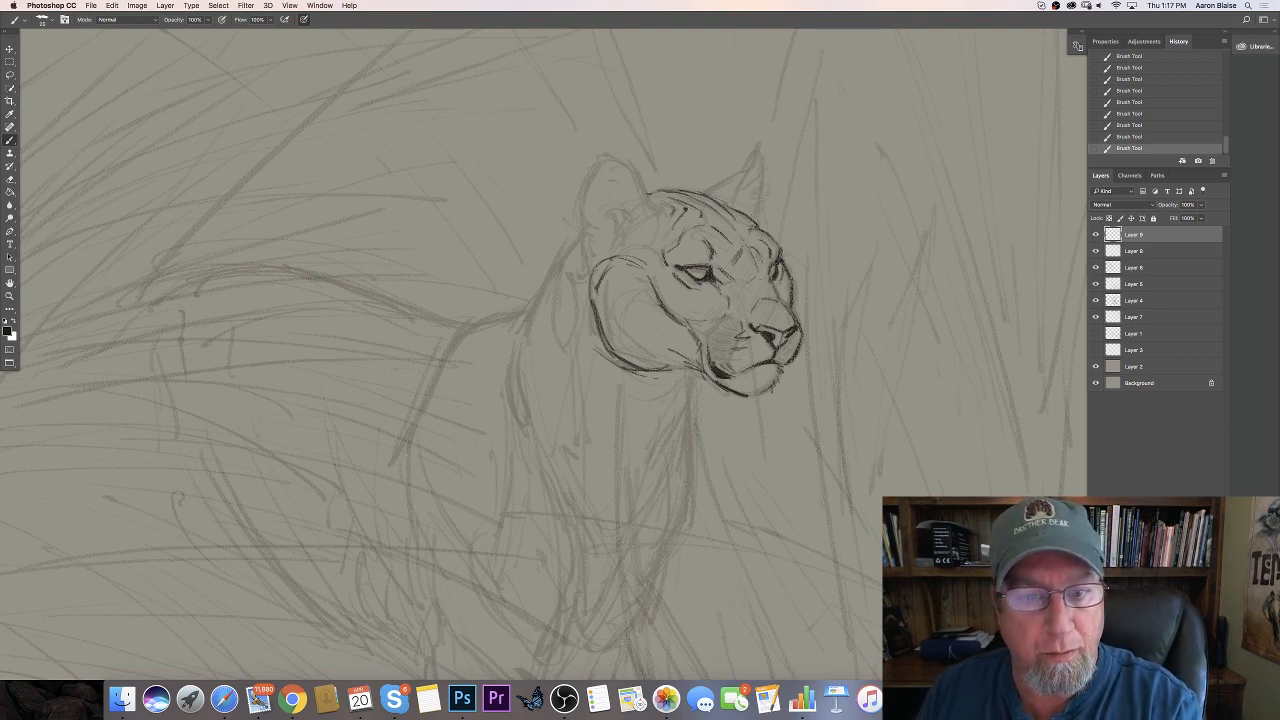
drag(649, 191, 690, 192)
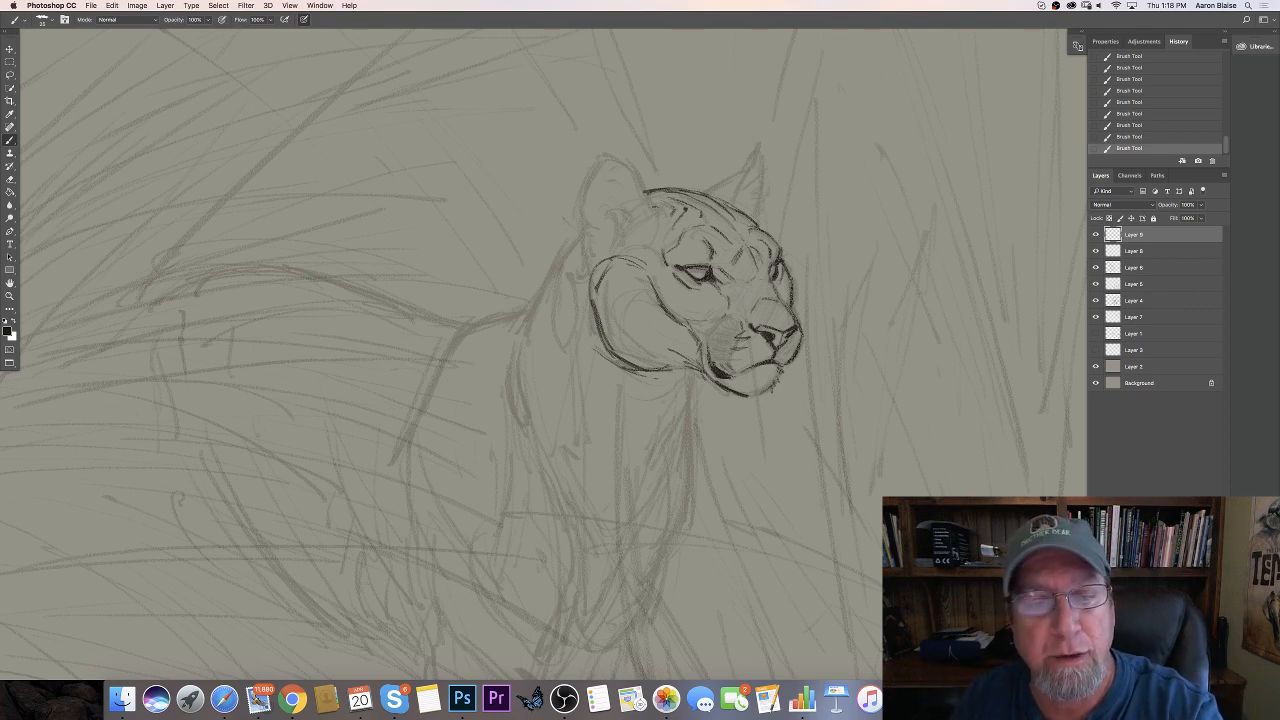
Outline the near ear, add its inner fur strokes, and draw the fur edge running down behind the cheek
mouse_move(647, 203)
mouse_down()
mouse_move(612, 160)
mouse_move(590, 172)
mouse_up()
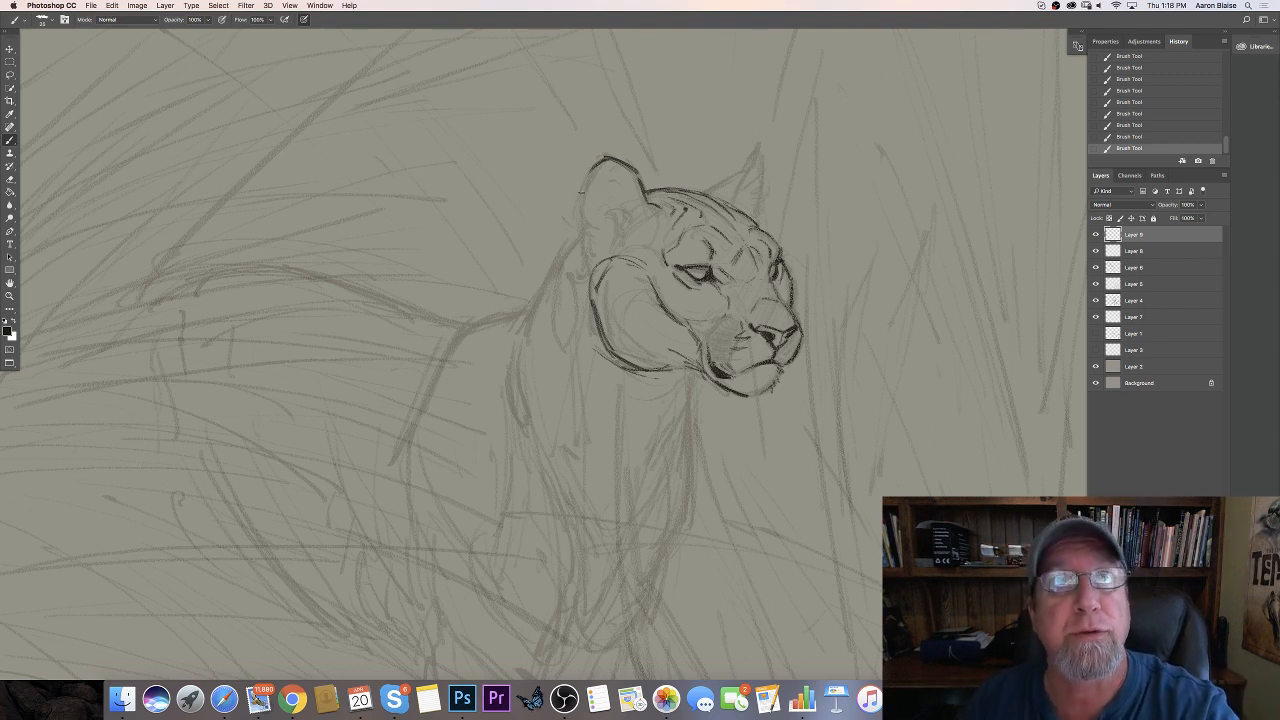
mouse_move(584, 185)
mouse_down()
mouse_move(597, 251)
mouse_move(586, 234)
mouse_up()
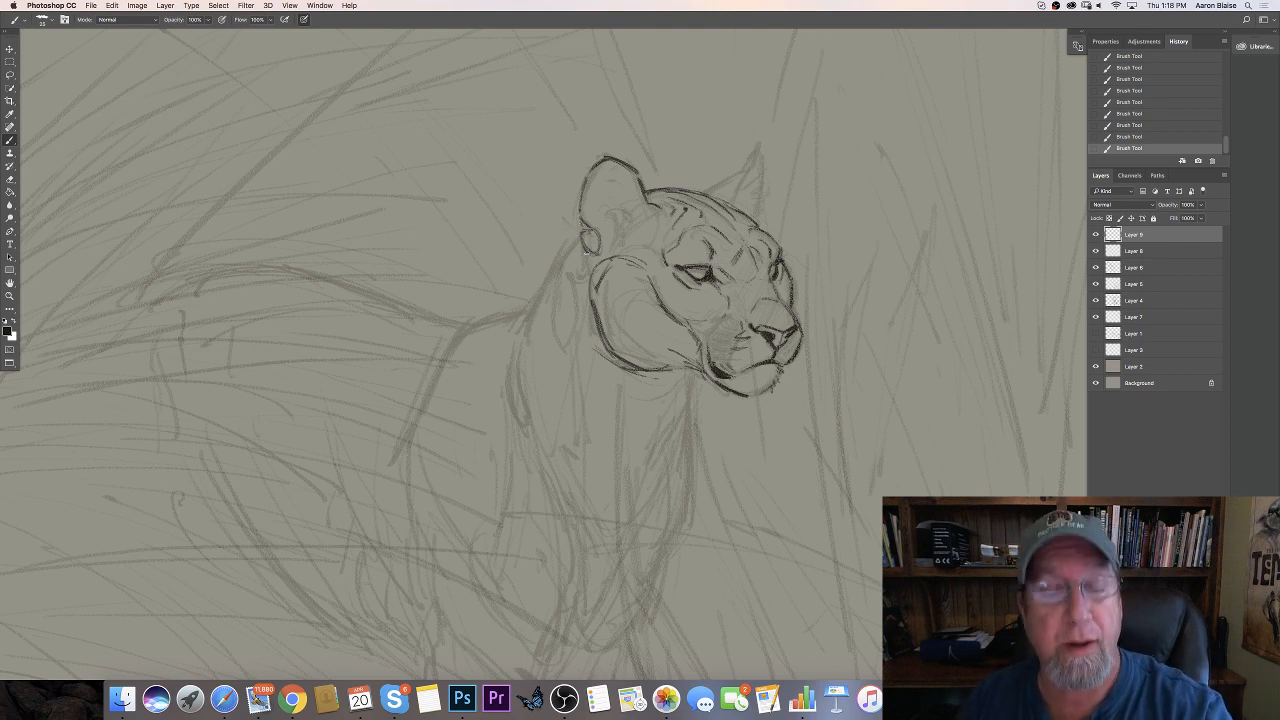
drag(585, 256, 579, 274)
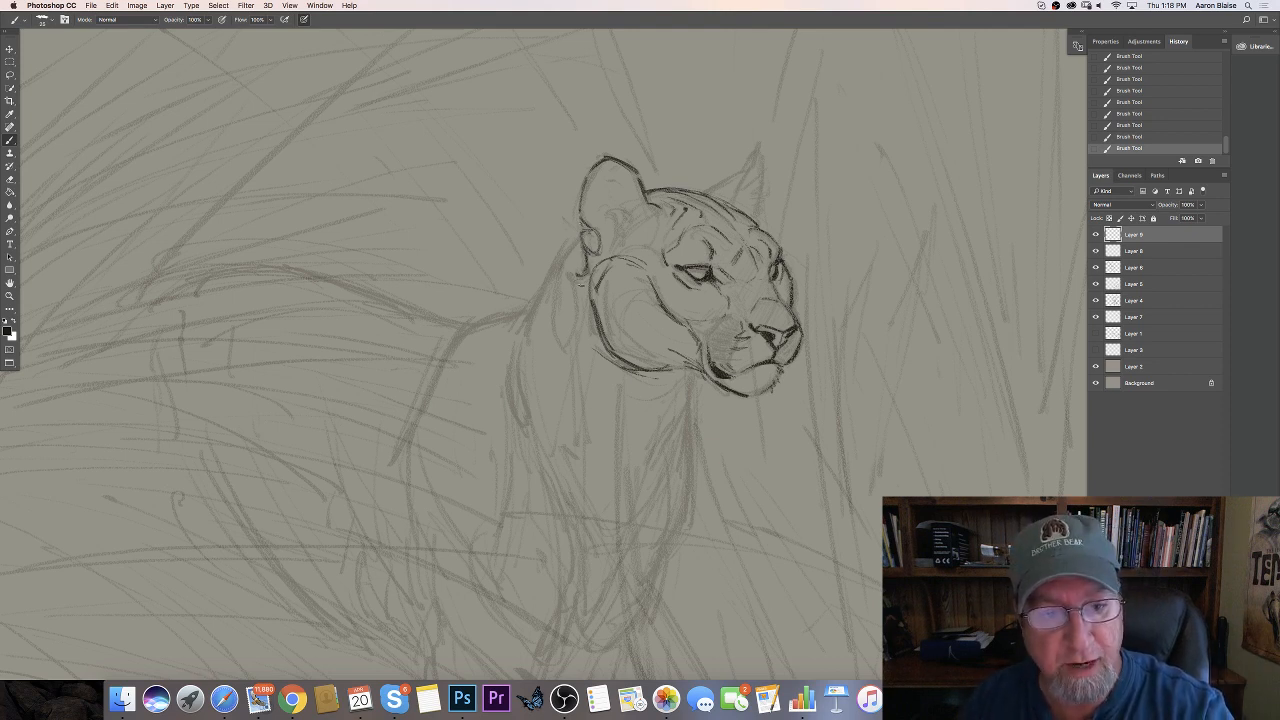
drag(581, 288, 577, 318)
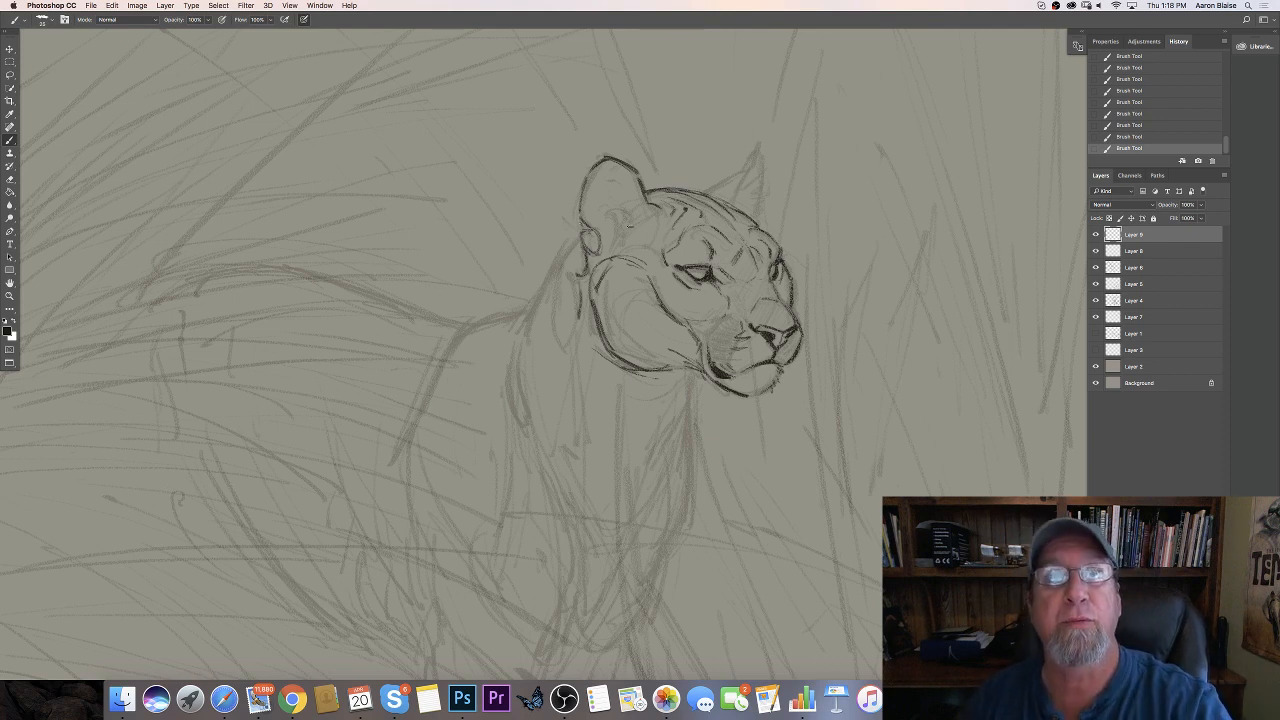
mouse_move(622, 202)
mouse_down()
mouse_move(618, 232)
mouse_move(640, 186)
mouse_move(620, 178)
mouse_move(618, 226)
mouse_up()
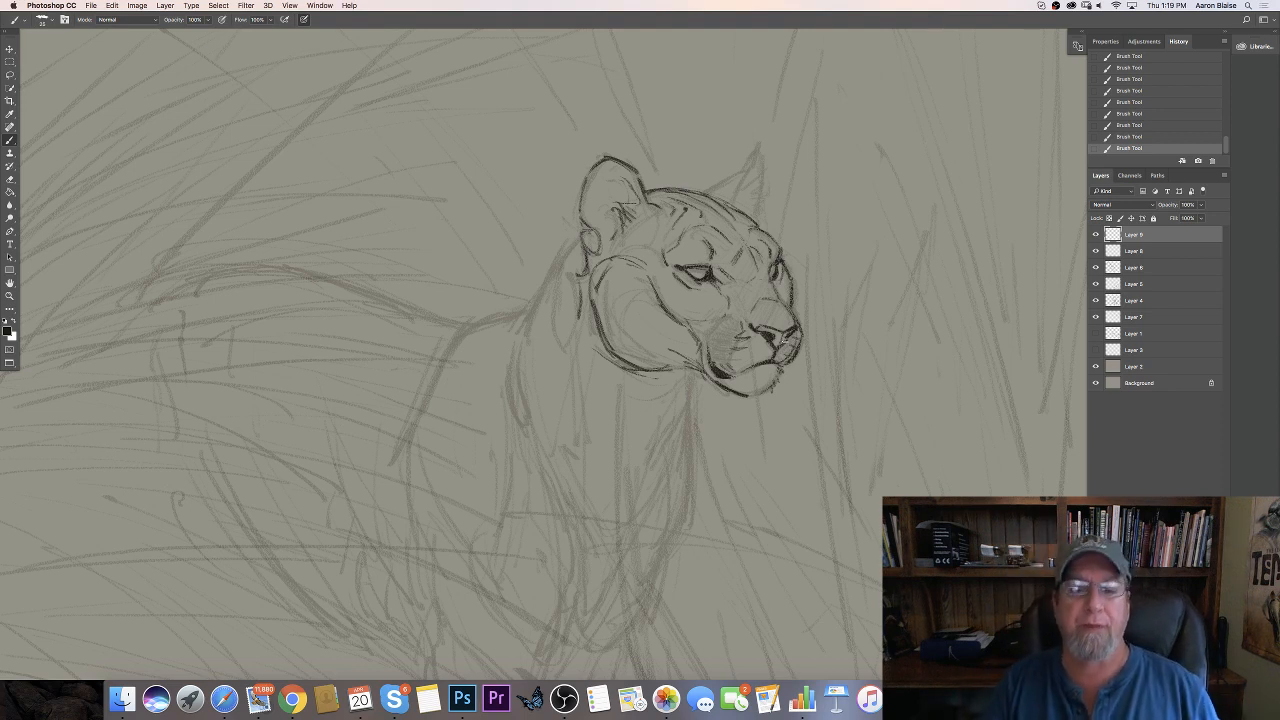
Outline the pointed far ear with short fur strokes inside, and add small accent strokes to the face and near ear
drag(780, 266, 782, 281)
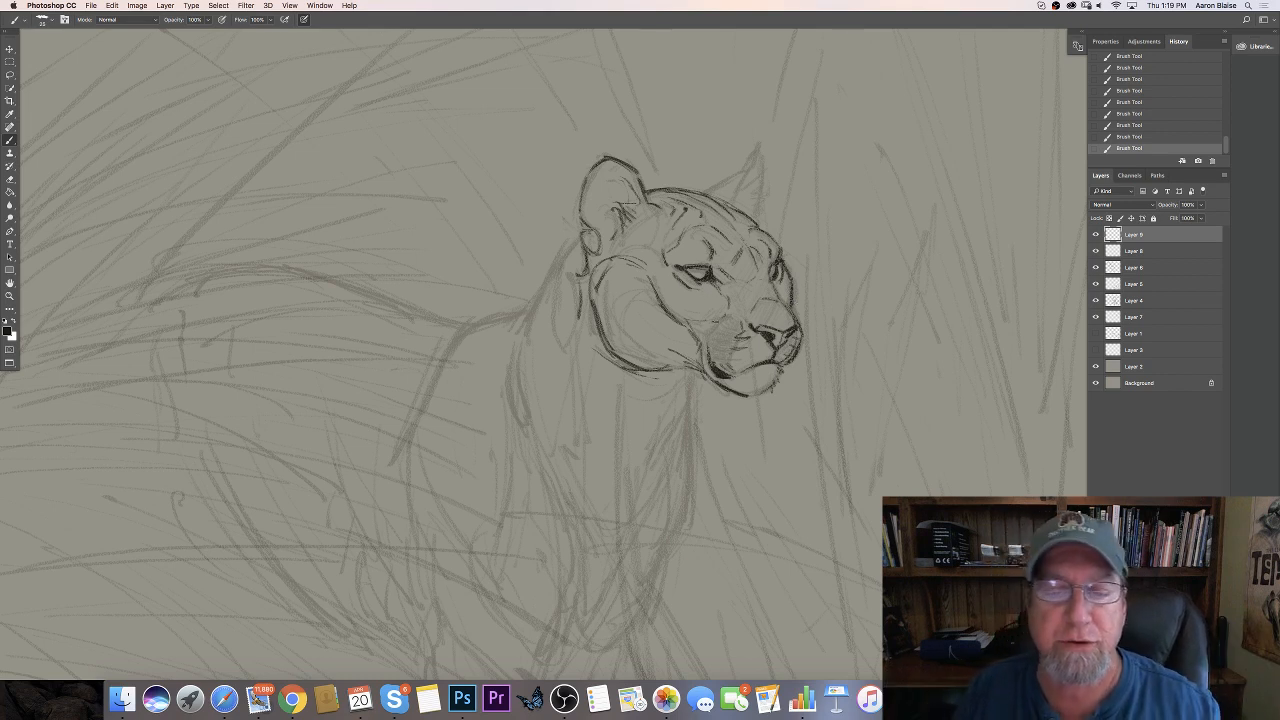
drag(732, 237, 740, 252)
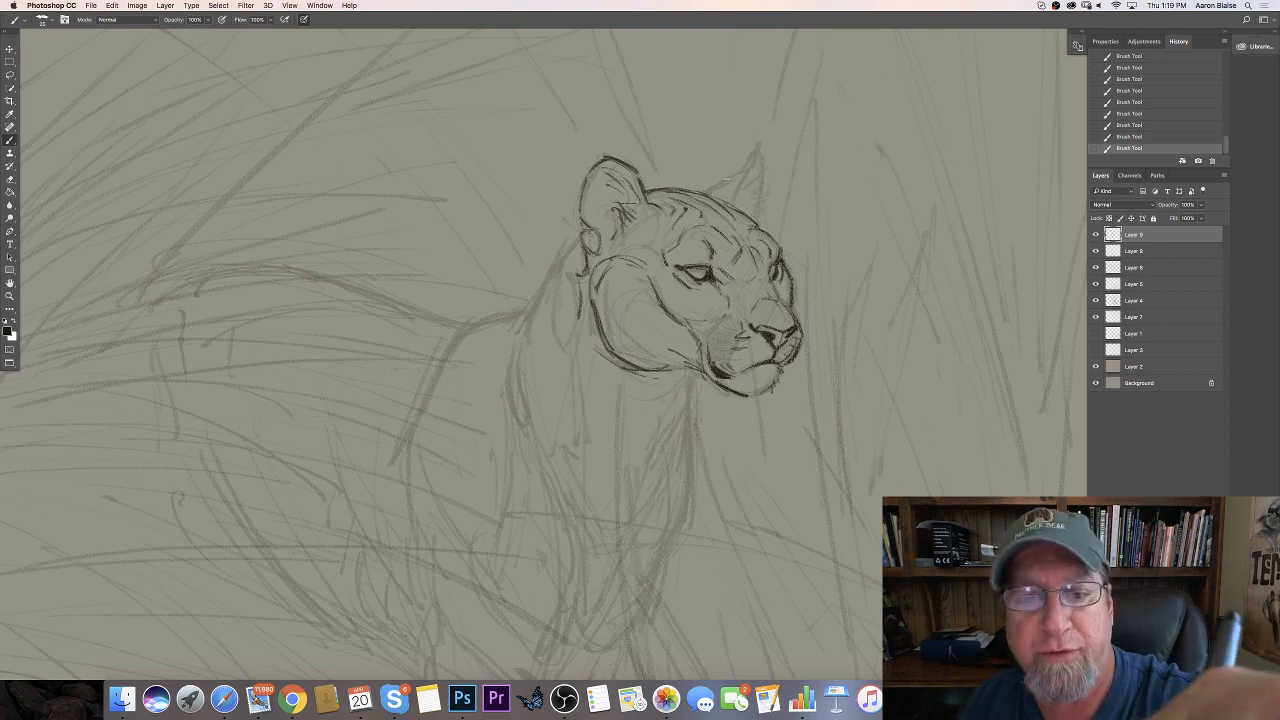
mouse_move(738, 172)
mouse_down()
mouse_move(700, 192)
mouse_move(753, 155)
mouse_move(758, 171)
mouse_move(737, 195)
mouse_up()
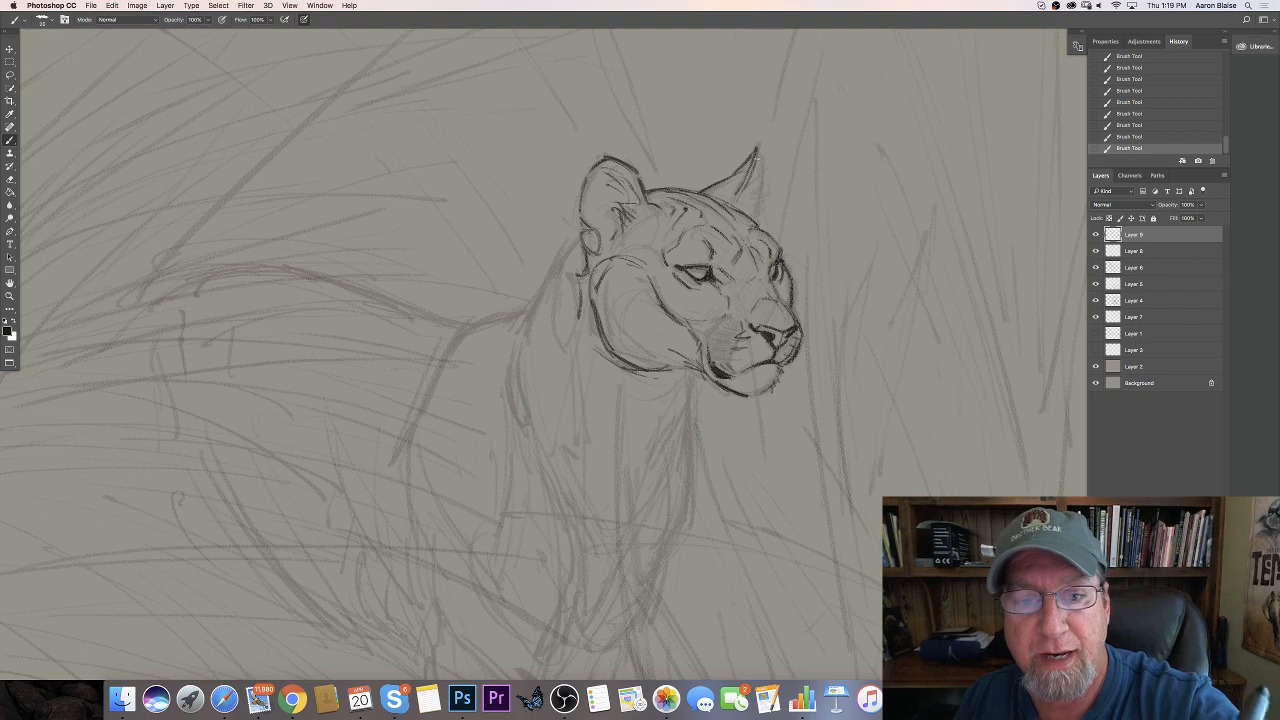
drag(756, 152, 760, 220)
drag(607, 173, 616, 183)
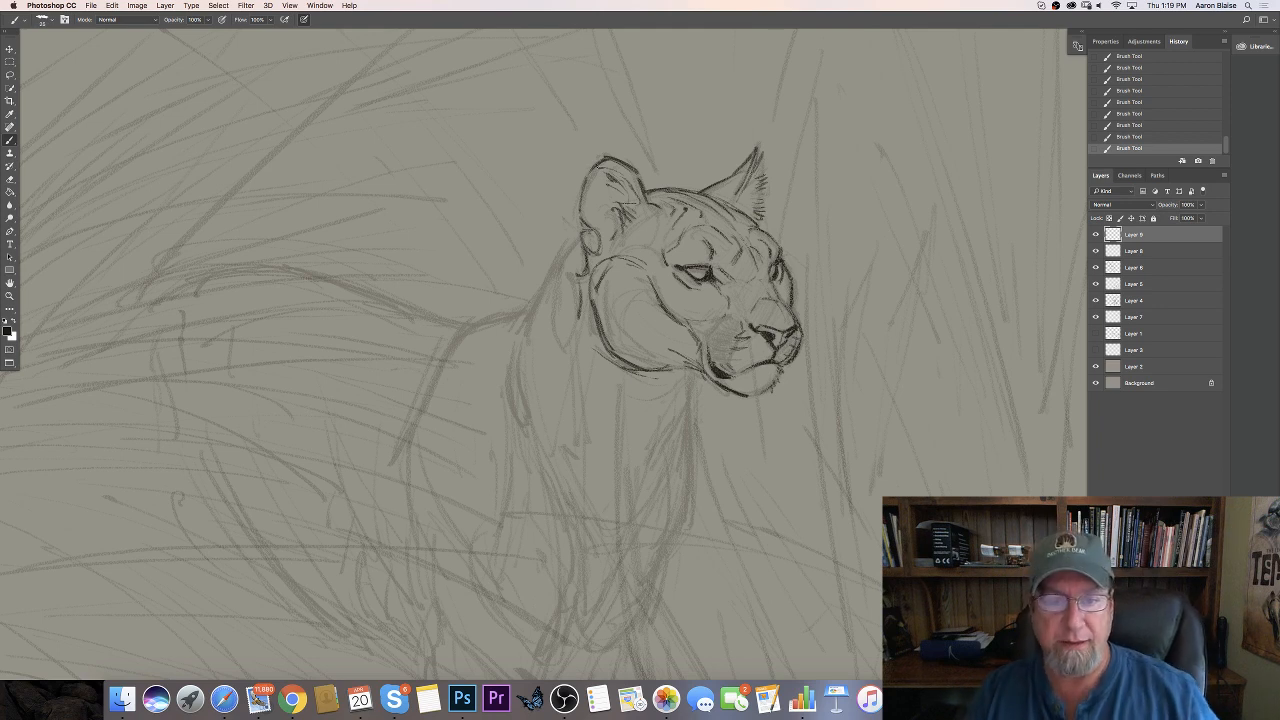
Draw the back of the panther's neck from the near ear towards the shoulder and add fur strokes down the neck
drag(580, 228, 522, 322)
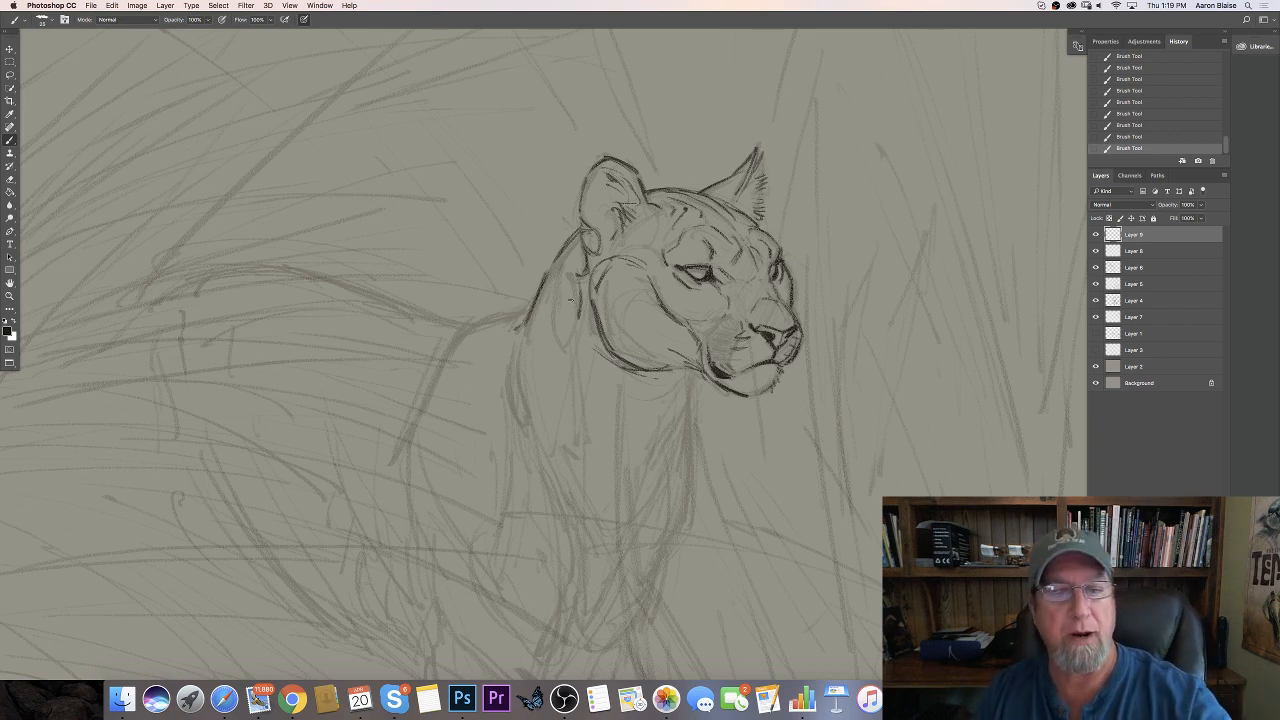
drag(581, 328, 585, 348)
drag(587, 404, 593, 436)
drag(582, 400, 589, 427)
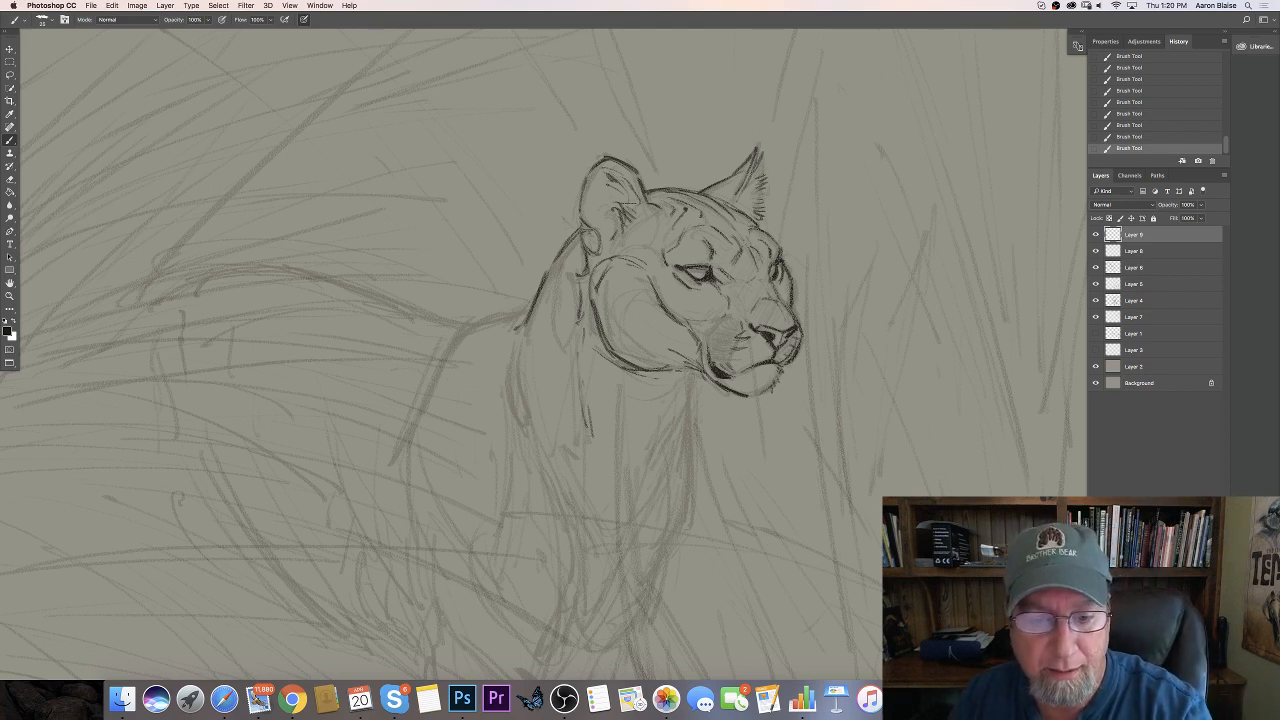
Draw the panther's throat line from below the jaw down towards the chest and add short strokes to the muzzle
mouse_move(674, 373)
mouse_down()
mouse_move(692, 369)
mouse_move(680, 376)
mouse_up()
mouse_move(672, 381)
mouse_down()
mouse_move(694, 377)
mouse_move(690, 428)
mouse_move(653, 510)
mouse_up()
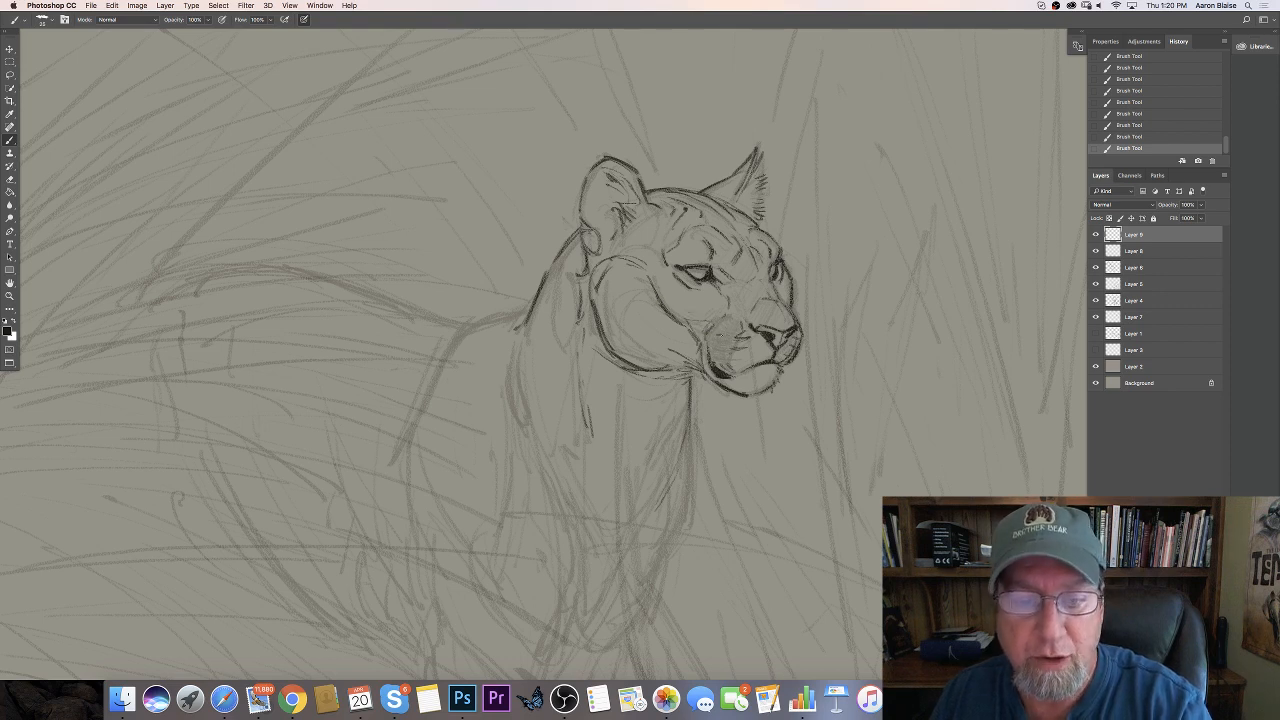
mouse_move(707, 330)
mouse_down()
mouse_move(735, 339)
mouse_move(730, 350)
mouse_up()
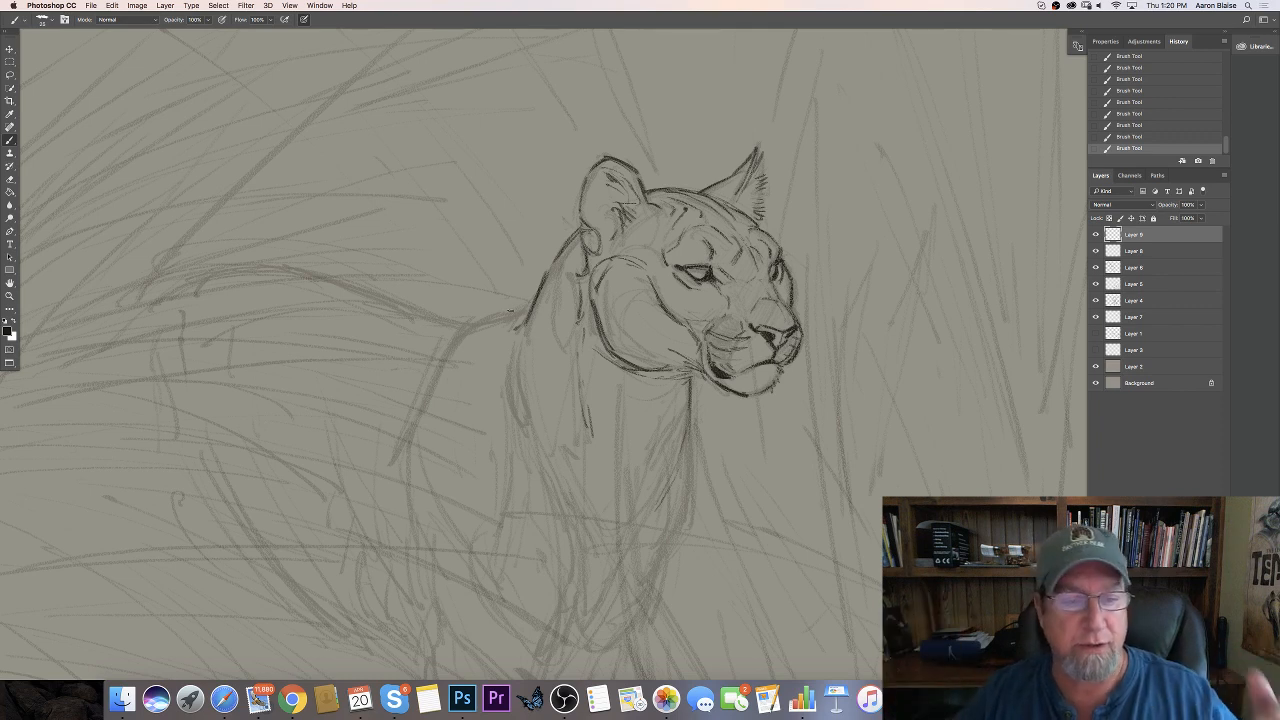
Outline the top and back of the panther's shoulder and add the furred crease line where the neck meets the shoulder
mouse_move(527, 310)
mouse_down()
mouse_move(456, 330)
mouse_move(416, 414)
mouse_up()
drag(457, 337, 414, 426)
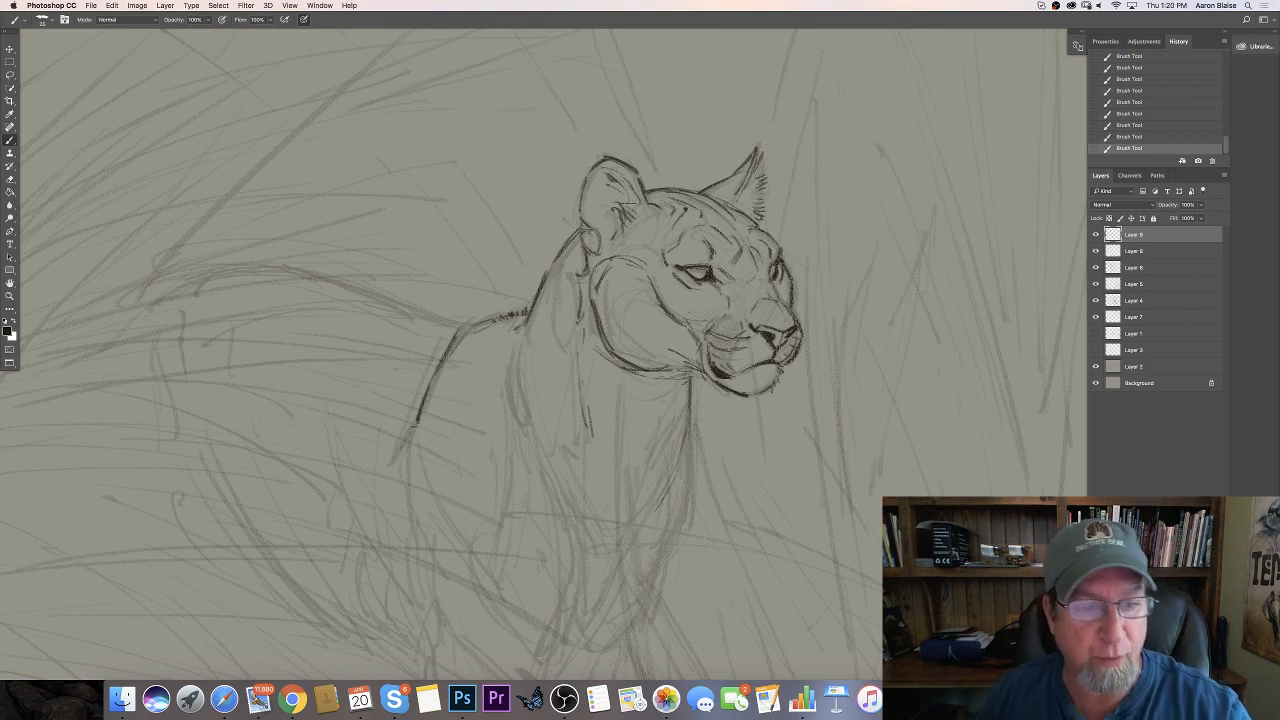
drag(513, 352, 532, 440)
drag(518, 340, 515, 362)
drag(510, 364, 540, 454)
mouse_move(512, 394)
mouse_down()
mouse_move(543, 462)
mouse_move(515, 430)
mouse_move(565, 491)
mouse_up()
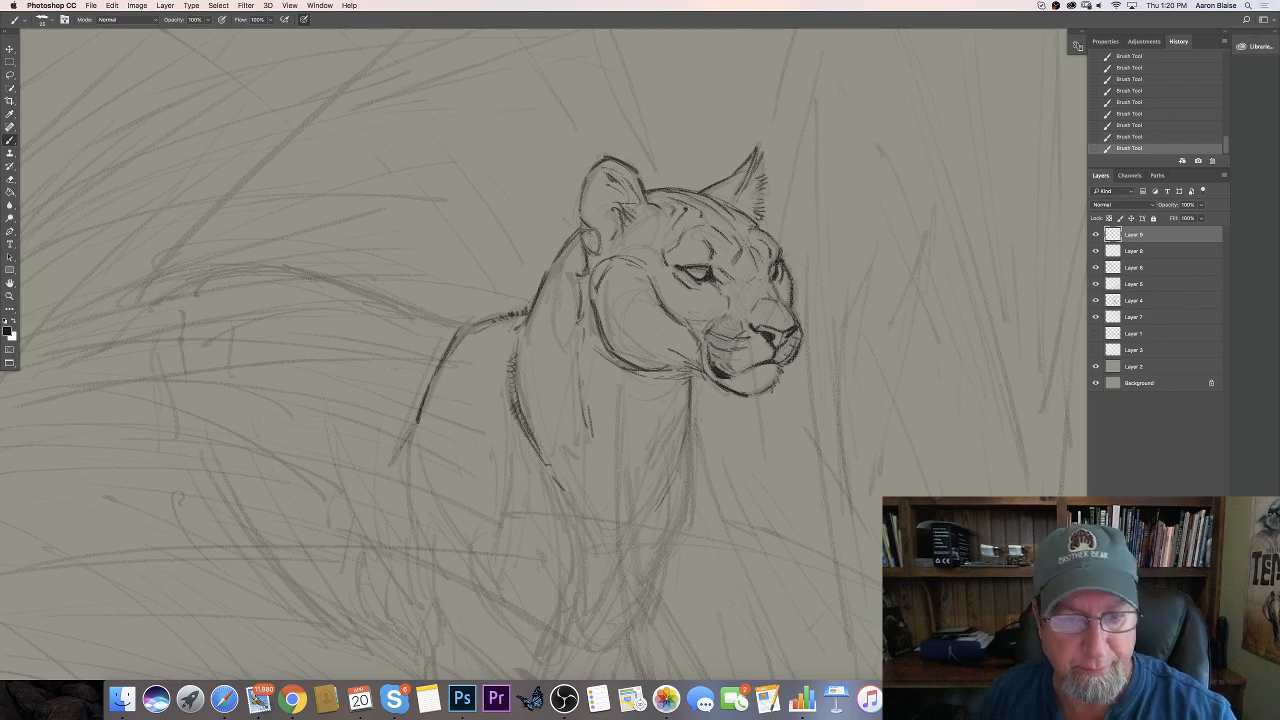
Draw the front contour of the panther's chest below the throat and finish its lower edge with short fur strokes
key(super+minus)
key(super+minus)
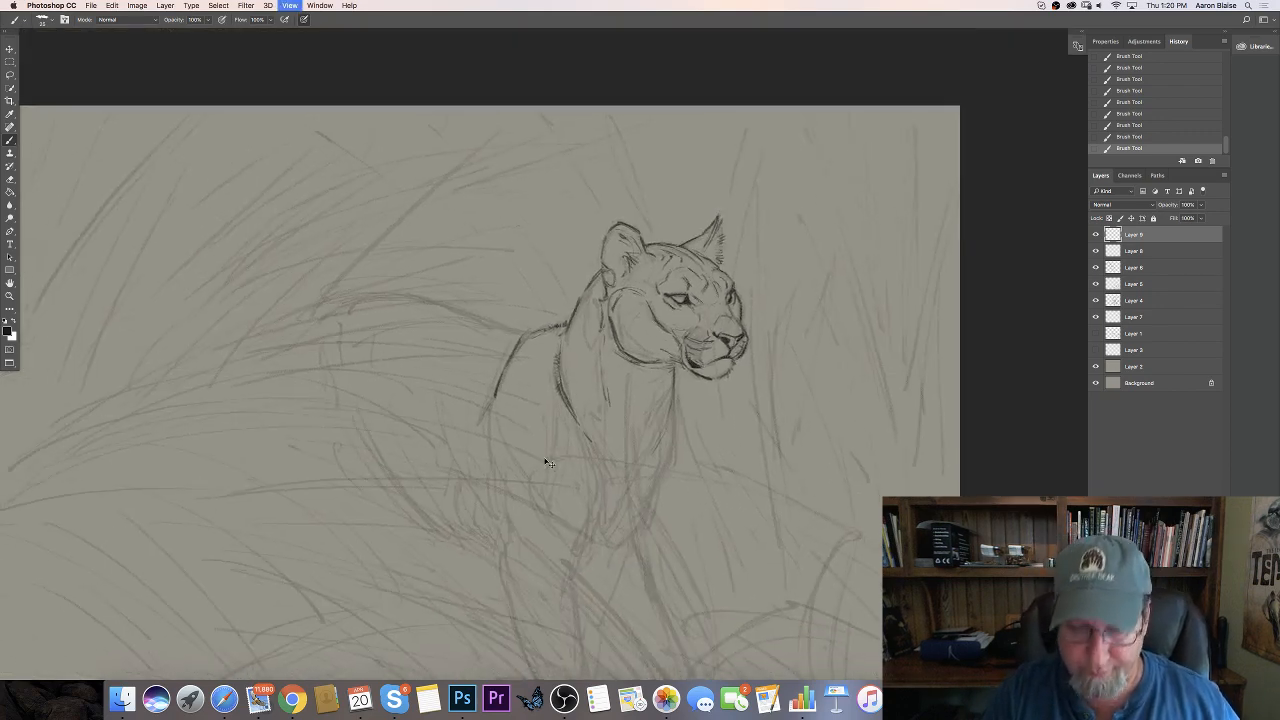
key(super+minus)
key(super+plus)
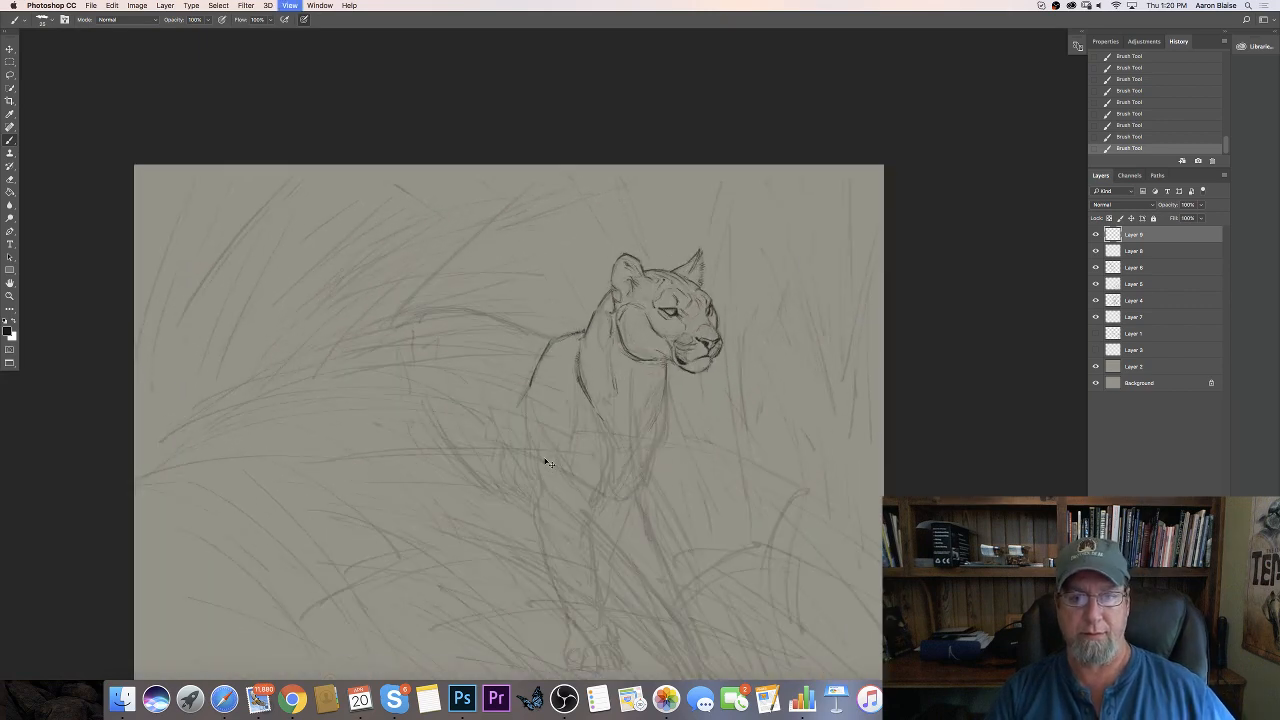
key(super+plus)
drag(314, 471, 345, 347)
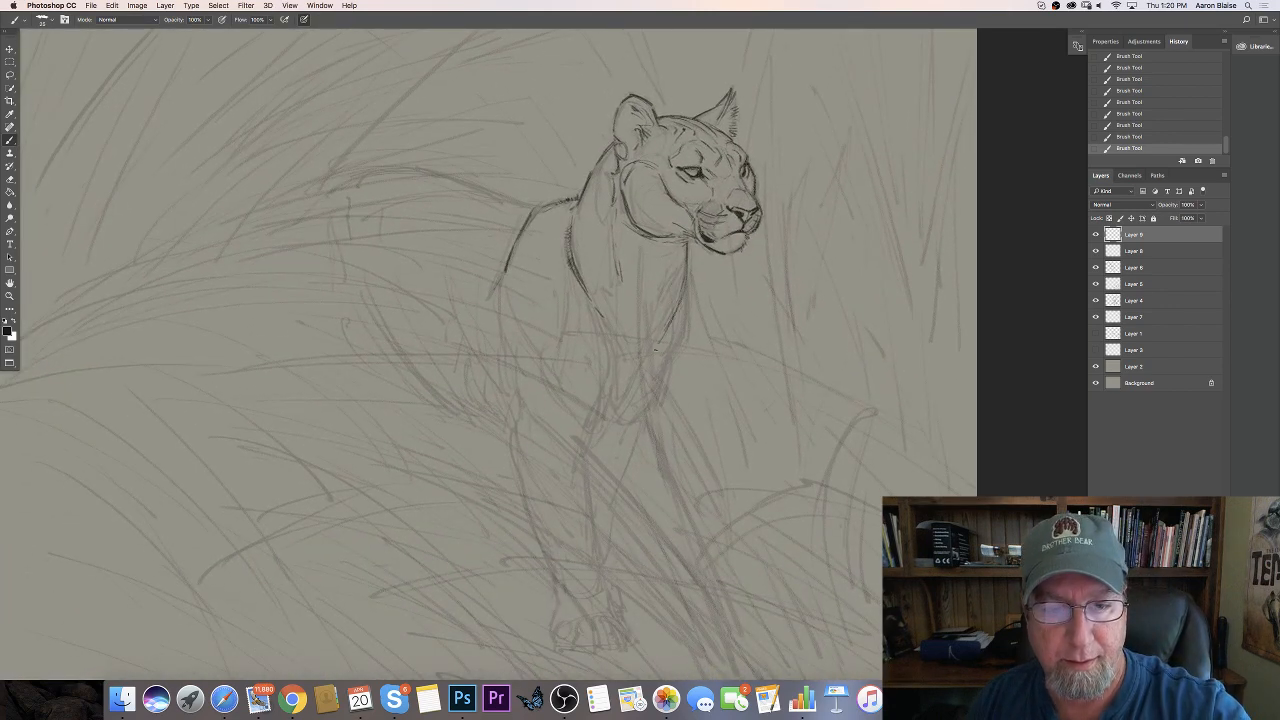
drag(685, 290, 681, 349)
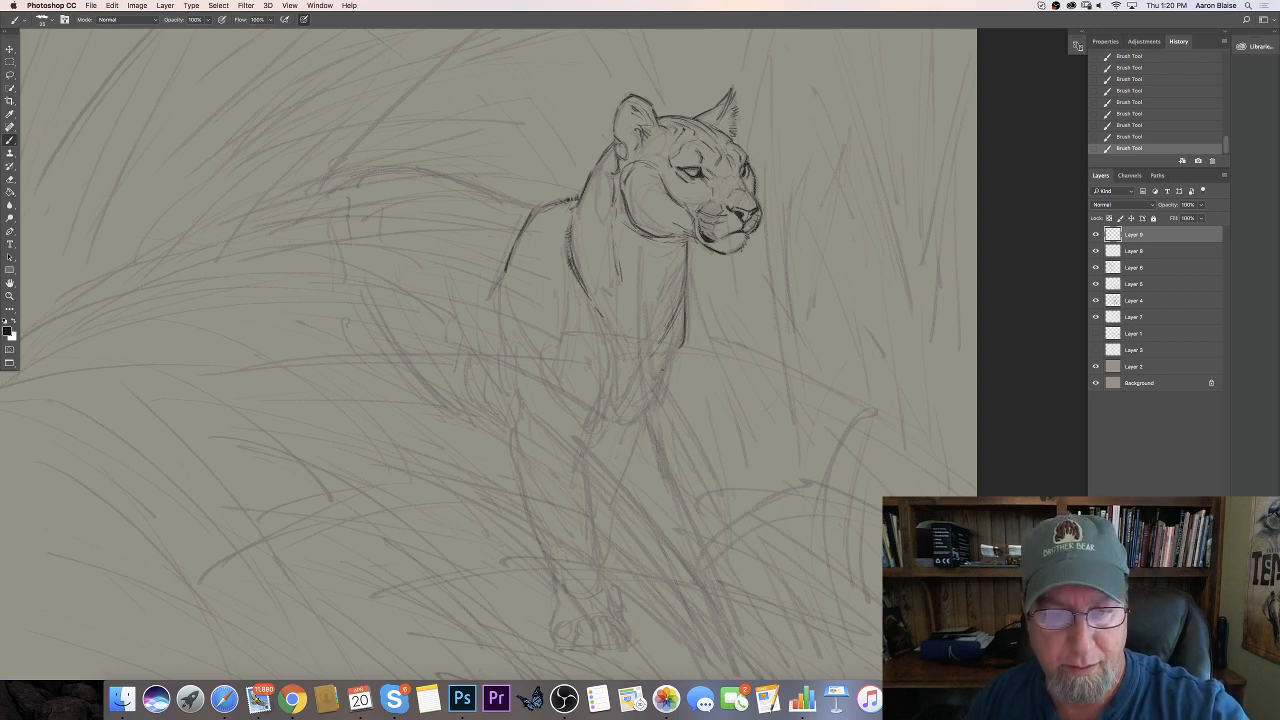
drag(680, 352, 655, 404)
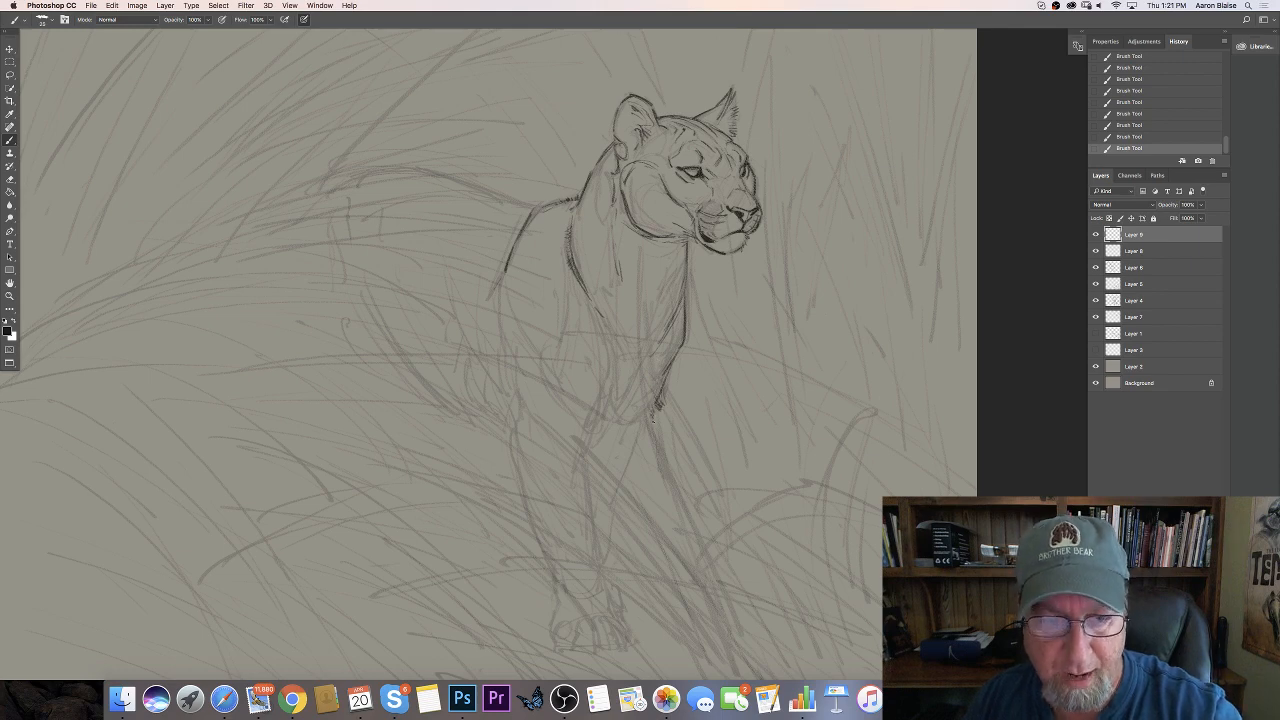
mouse_move(656, 410)
mouse_down()
mouse_move(644, 427)
mouse_move(657, 439)
mouse_move(670, 419)
mouse_up()
key(super+plus)
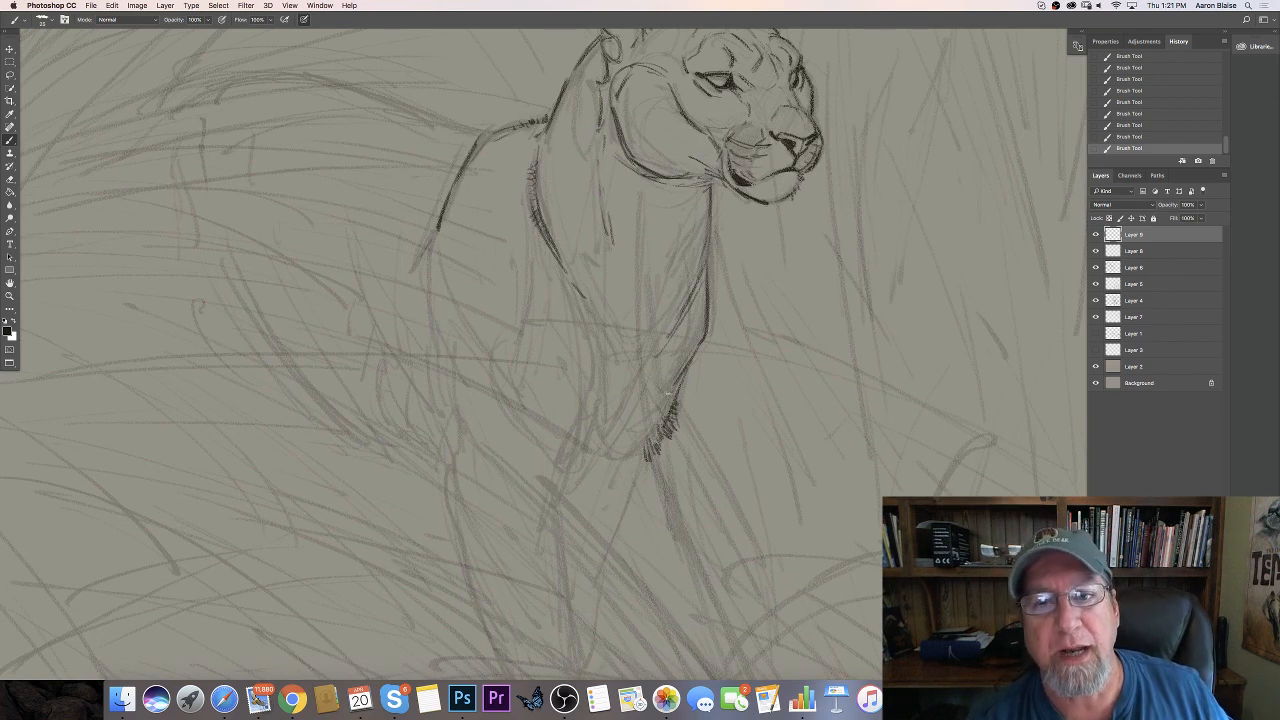
drag(646, 449, 598, 463)
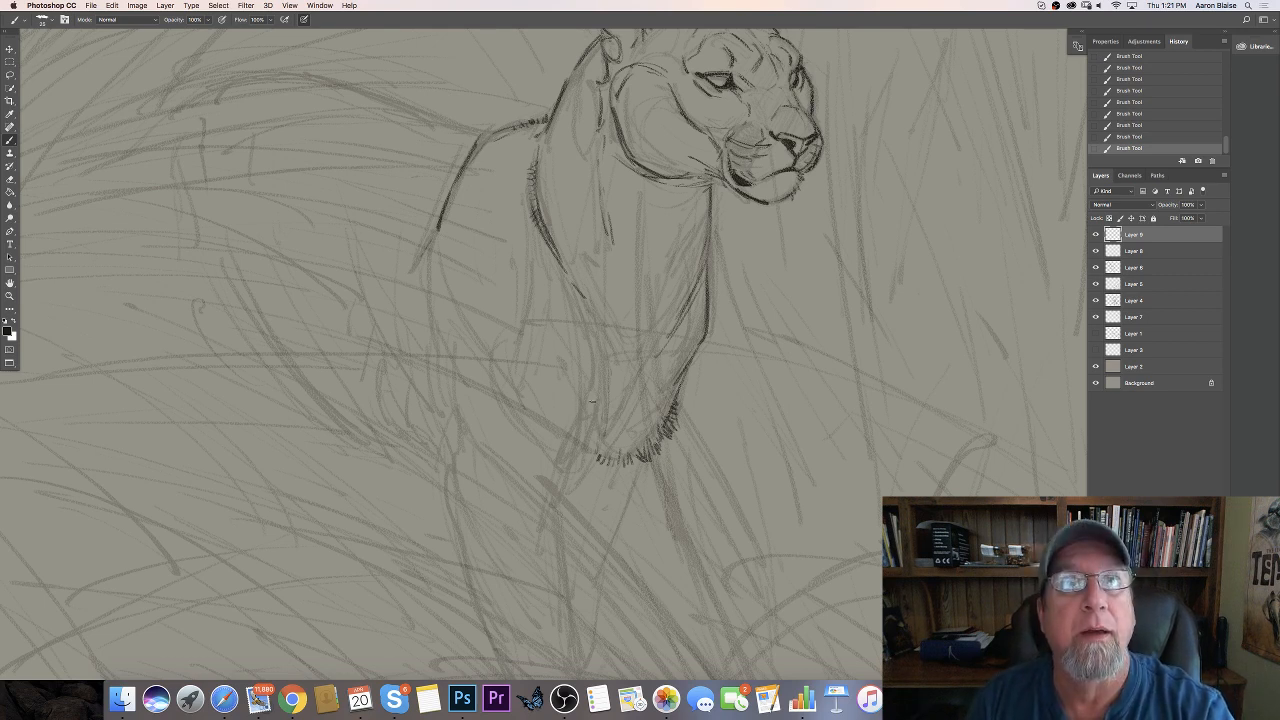
Extend the fur edge from the lower chest towards the foreleg and draw the fur crease down the middle of the chest
mouse_move(604, 380)
mouse_down()
mouse_move(599, 477)
mouse_move(571, 494)
mouse_up()
drag(577, 477, 564, 500)
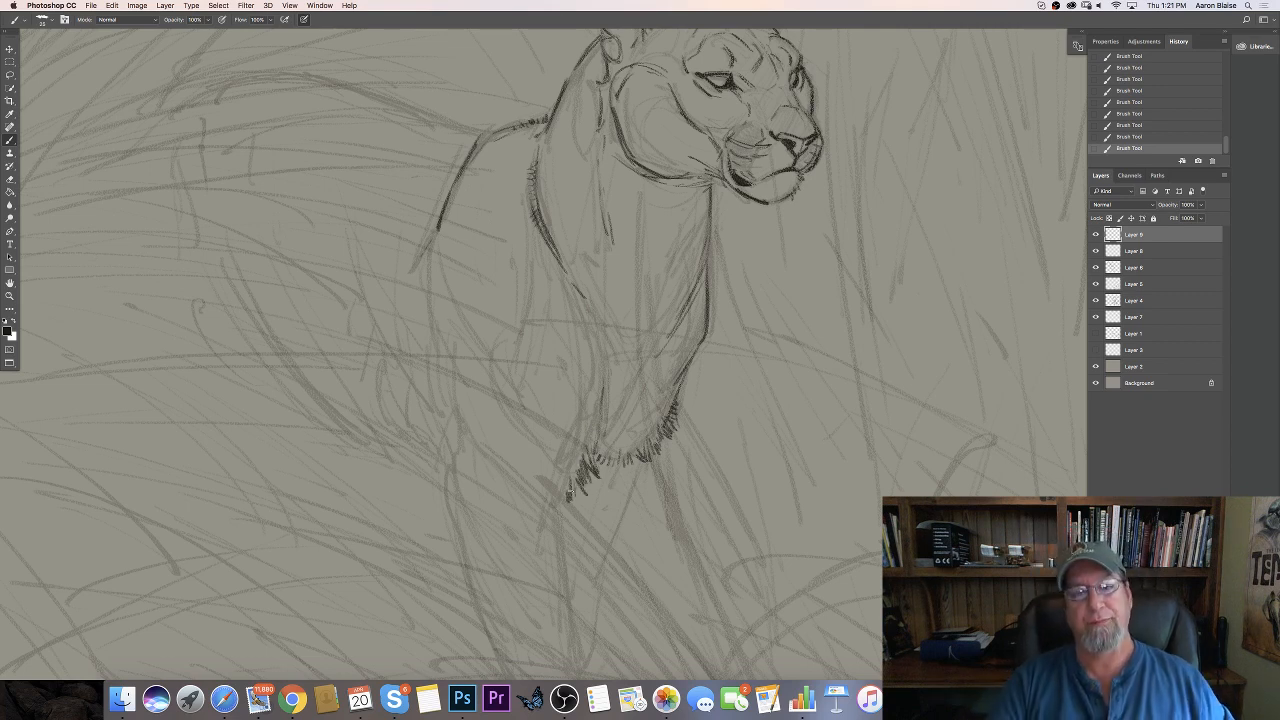
drag(606, 346, 604, 430)
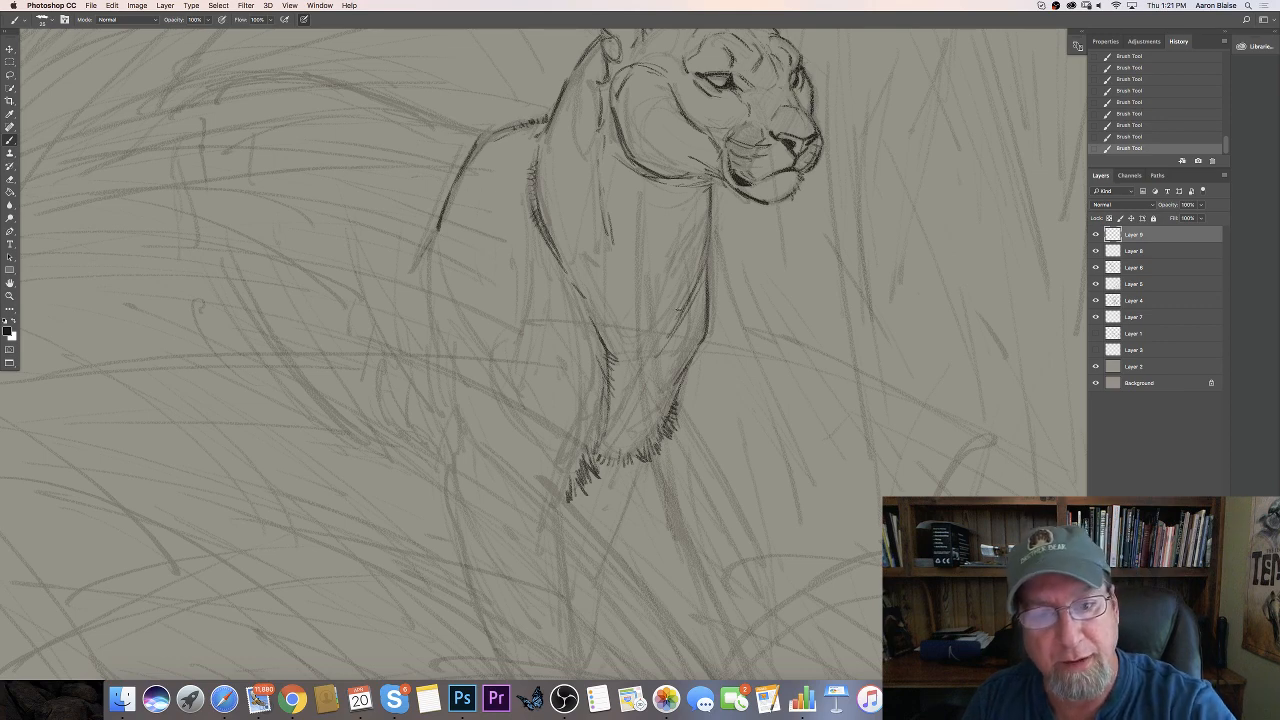
drag(646, 361, 627, 401)
drag(625, 377, 612, 436)
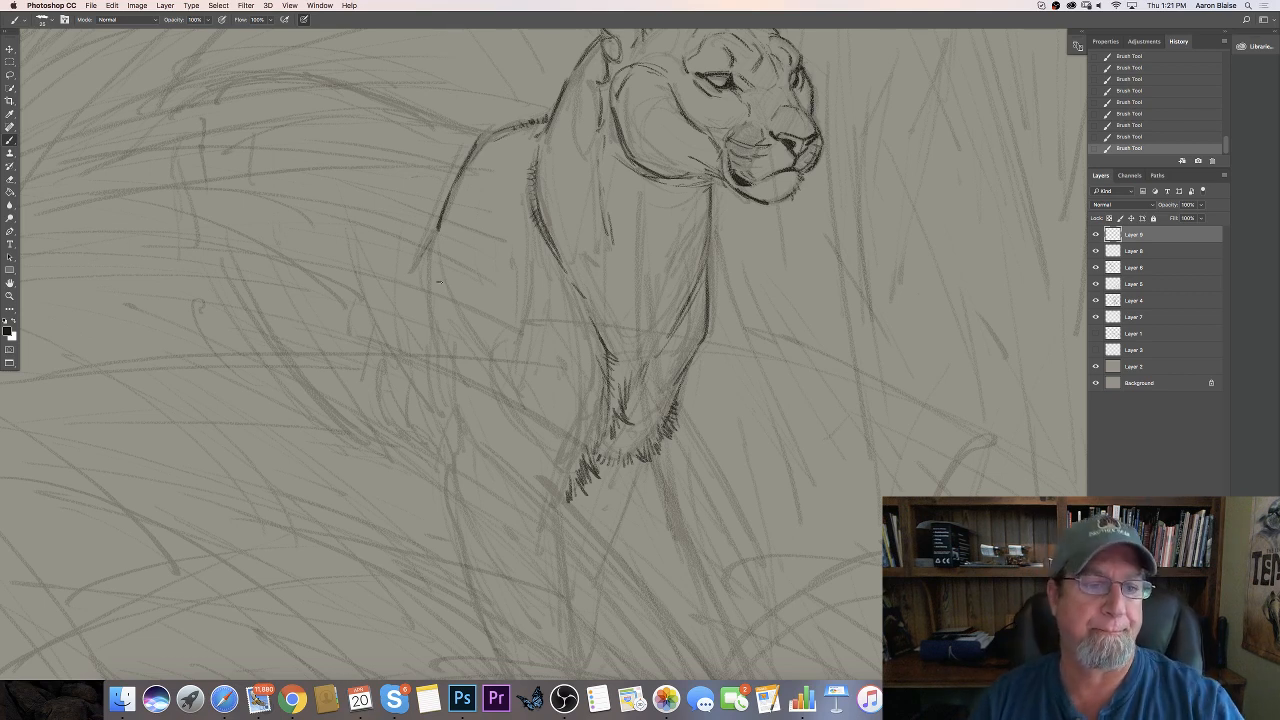
Outline the rear edge of the near shoulder and upper foreleg, adding muscle lines and the leg's inner edge
mouse_move(437, 240)
mouse_down()
mouse_move(450, 352)
mouse_move(433, 327)
mouse_move(450, 358)
mouse_up()
mouse_move(435, 293)
mouse_down()
mouse_move(459, 398)
mouse_move(488, 451)
mouse_up()
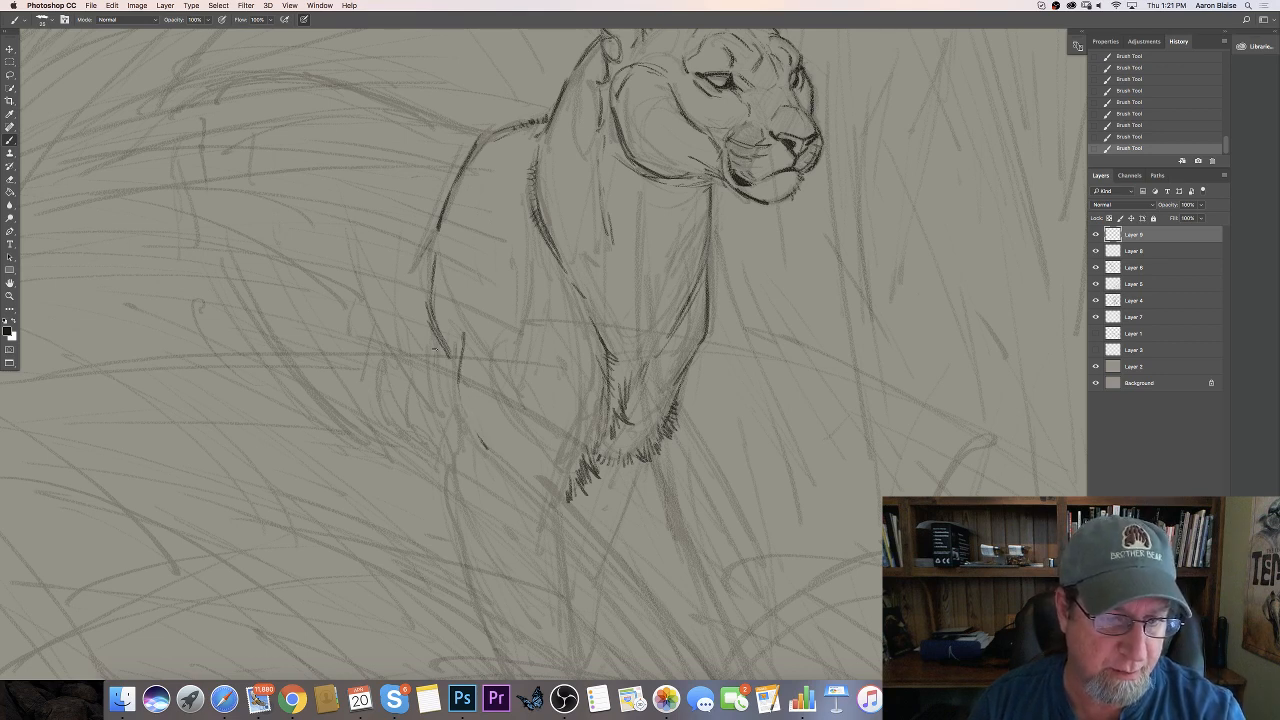
drag(434, 349, 462, 524)
drag(476, 548, 490, 572)
drag(480, 452, 548, 536)
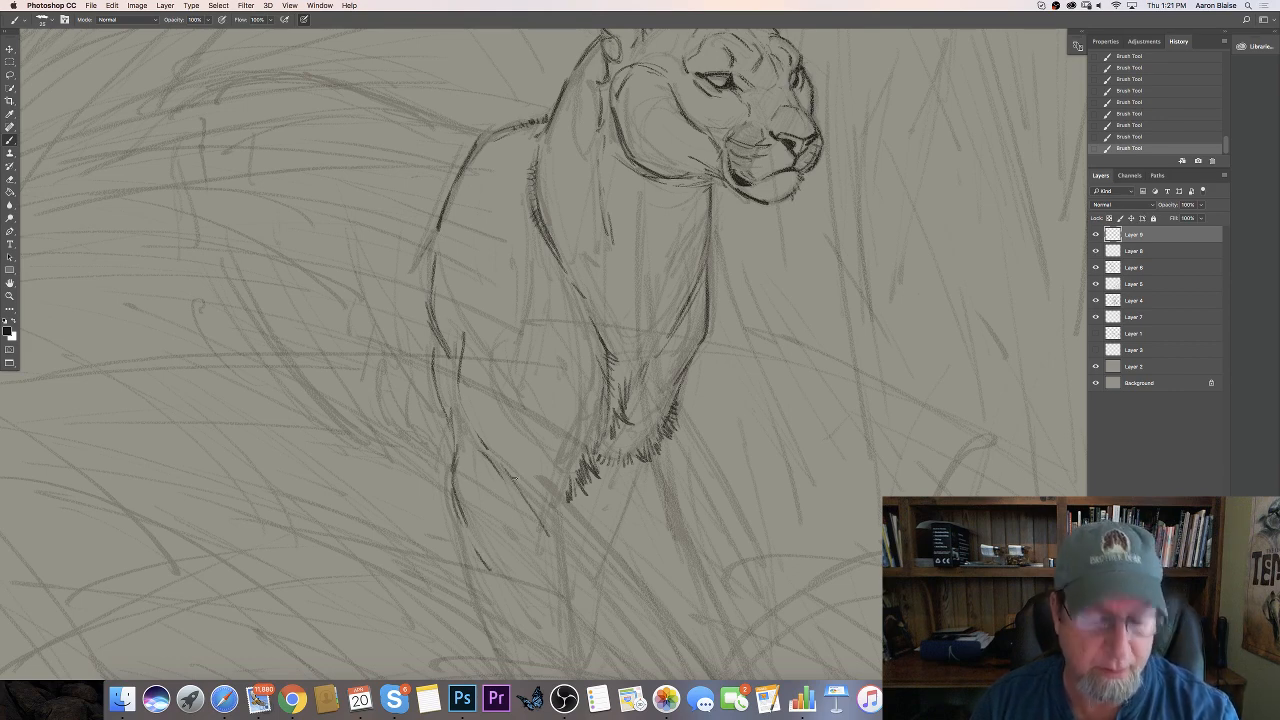
mouse_move(532, 493)
mouse_down()
mouse_move(562, 527)
mouse_move(568, 588)
mouse_up()
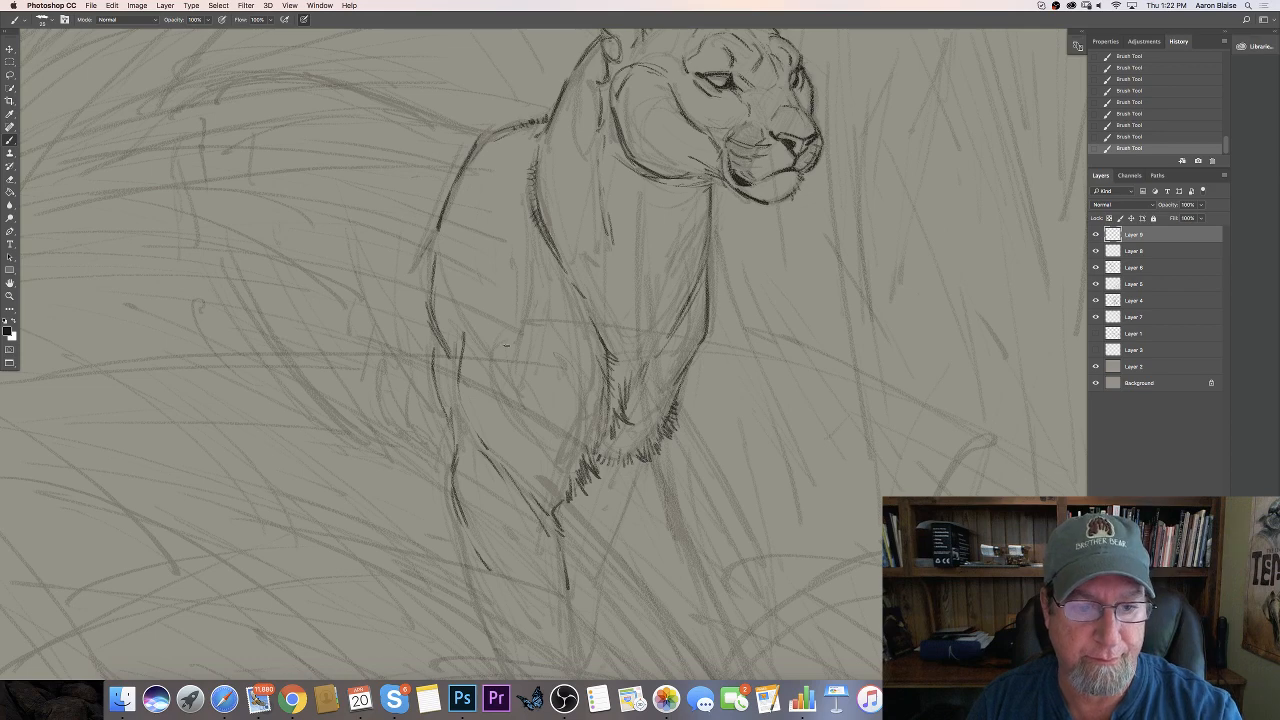
mouse_move(506, 346)
mouse_down()
mouse_move(503, 395)
mouse_move(493, 358)
mouse_move(530, 458)
mouse_up()
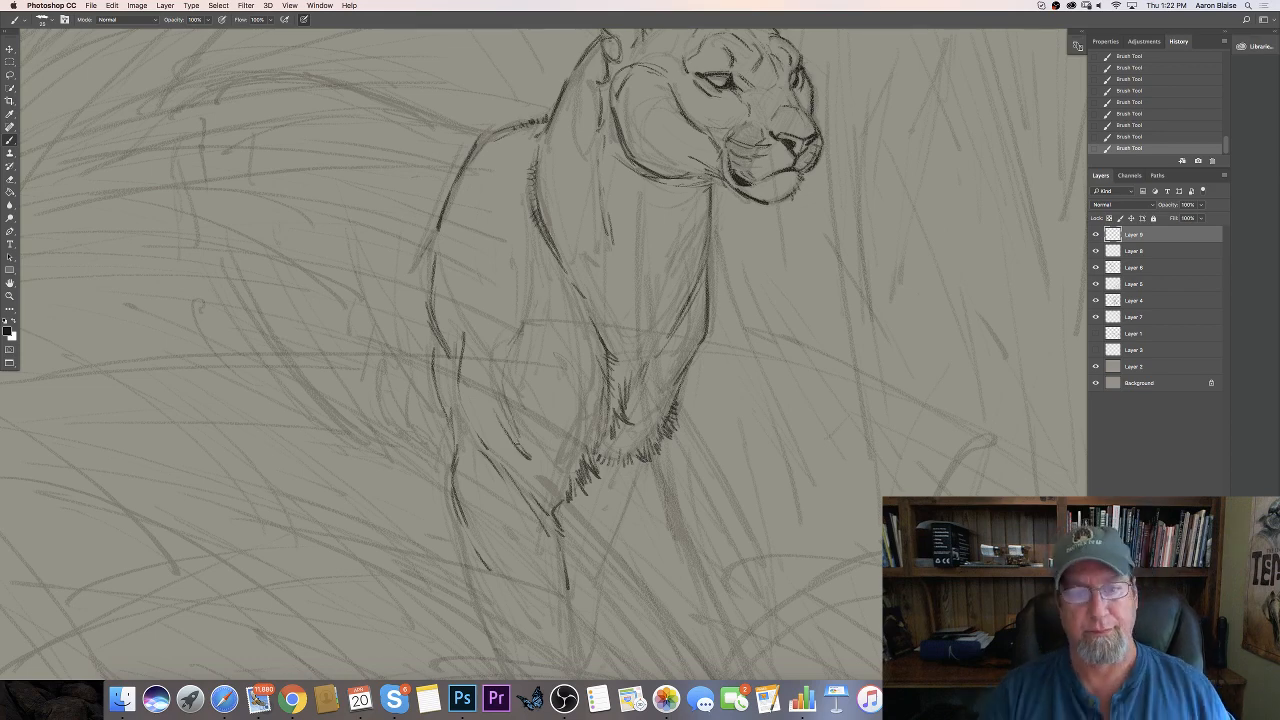
Draw the curved line of the panther's back from the shoulder to the rump
key(super+0)
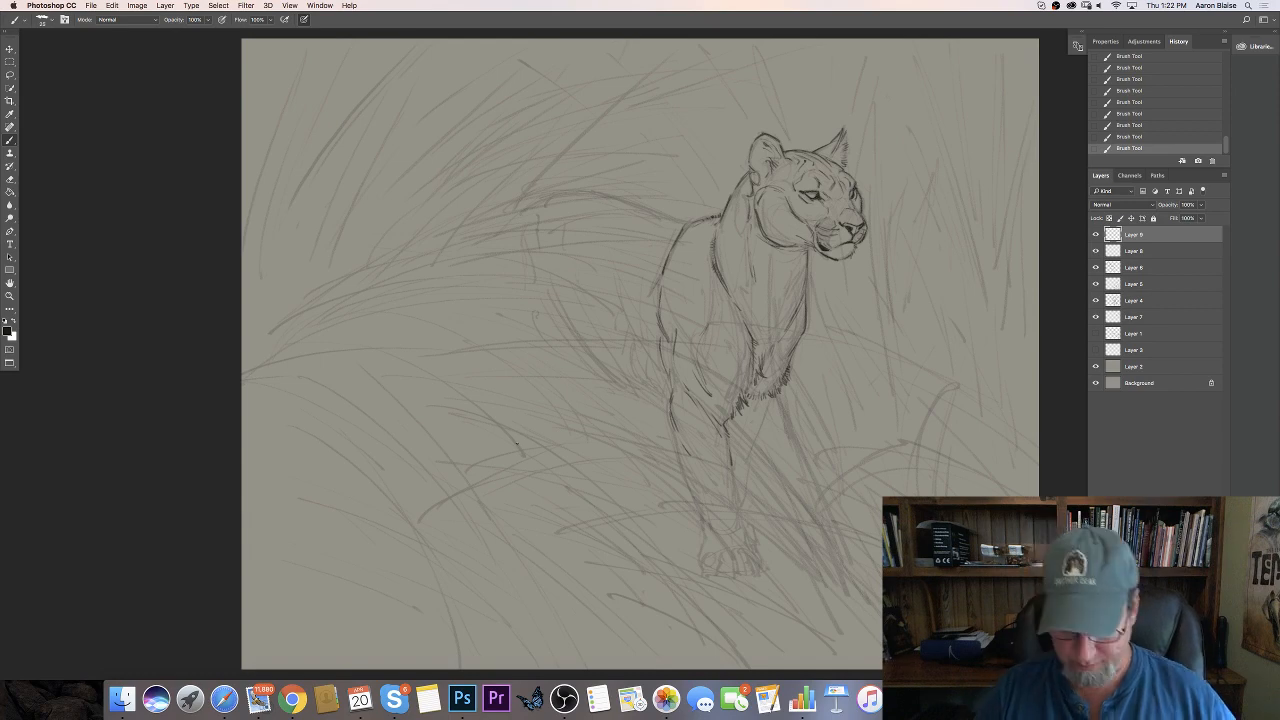
key(super+equal)
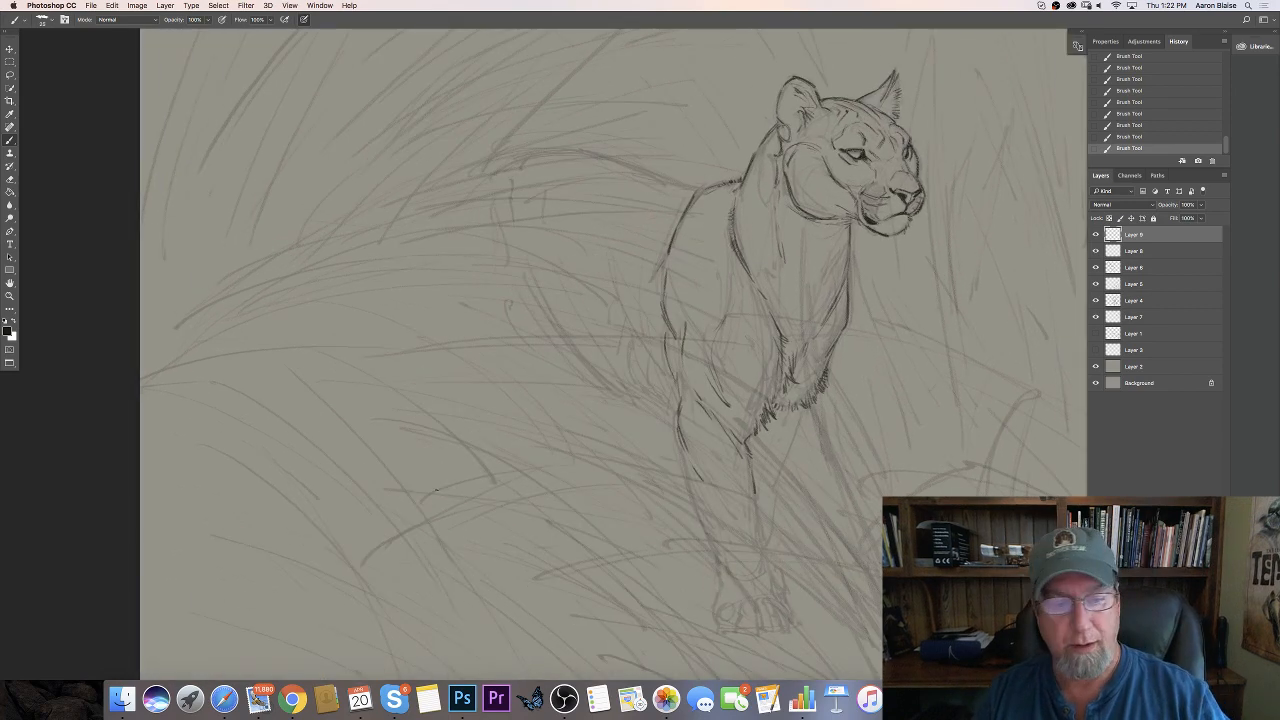
mouse_move(380, 491)
mouse_down()
mouse_move(237, 506)
mouse_move(217, 491)
mouse_up()
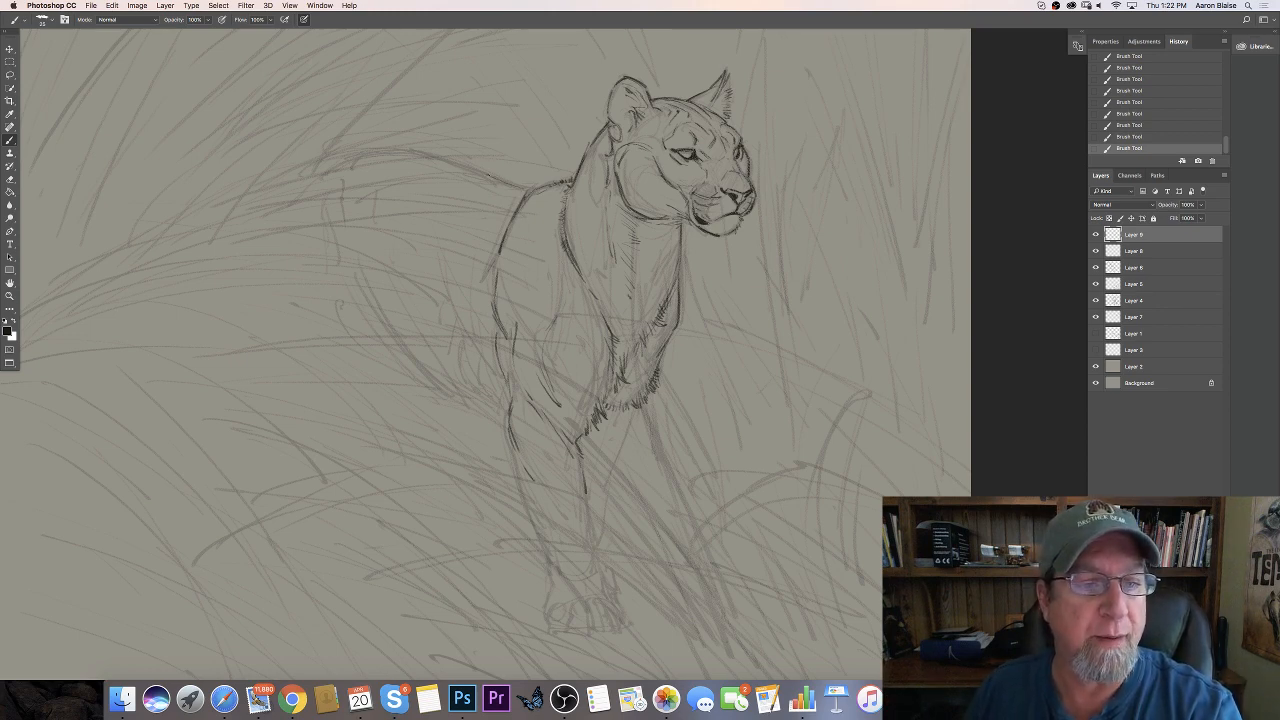
mouse_move(524, 188)
mouse_down()
mouse_move(407, 150)
mouse_move(344, 148)
mouse_up()
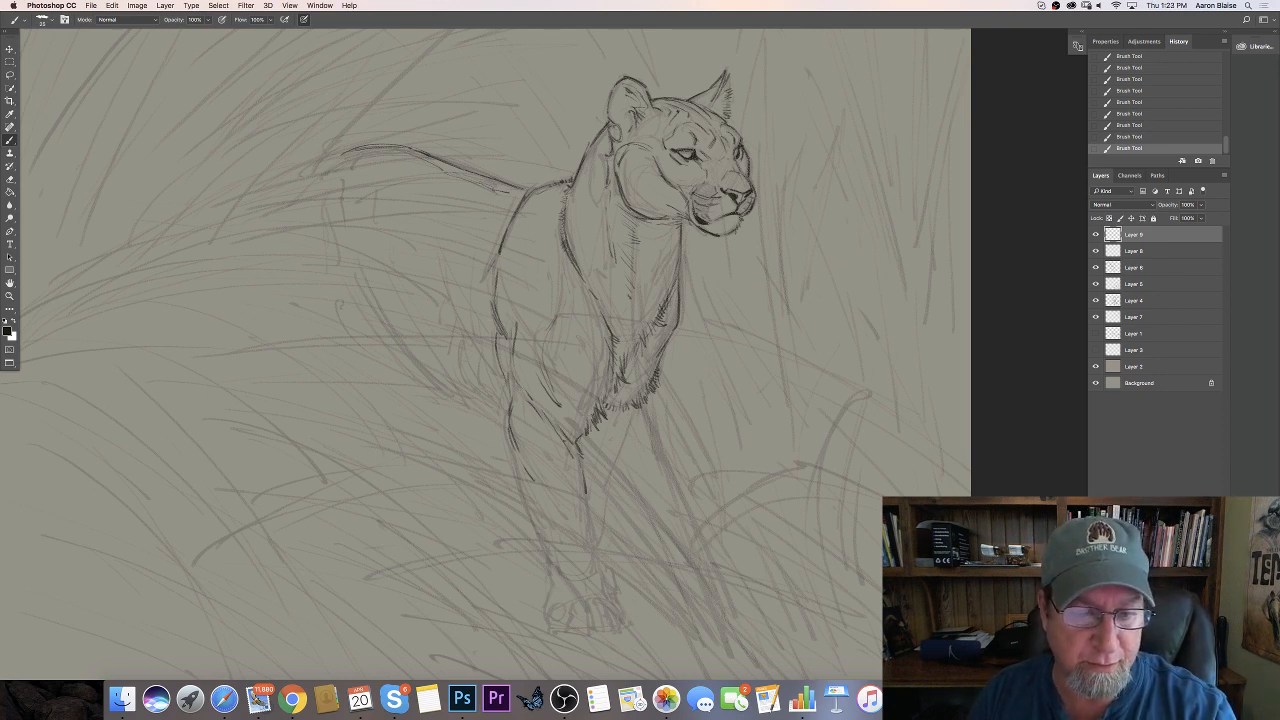
Outline both sides of the standing foreleg from the chest down to the paw, reinforcing the rear edge
drag(631, 412, 598, 534)
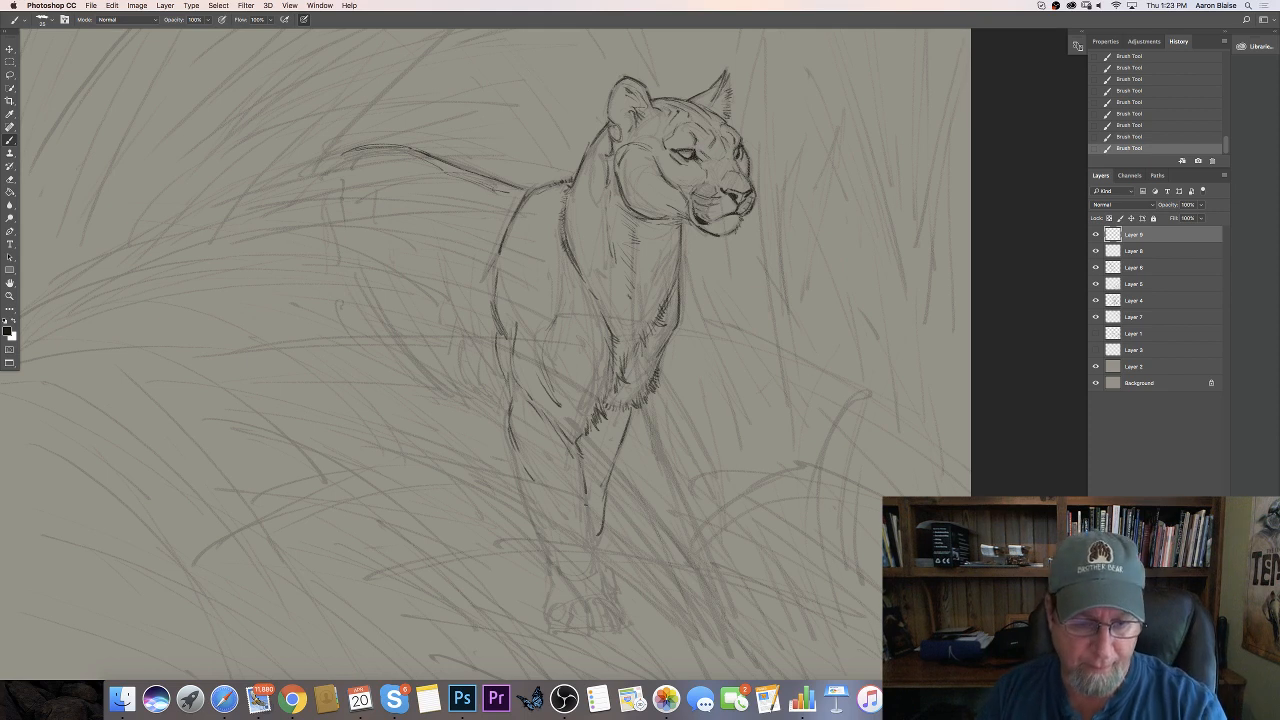
mouse_move(592, 504)
mouse_down()
mouse_move(585, 526)
mouse_move(616, 604)
mouse_move(603, 600)
mouse_up()
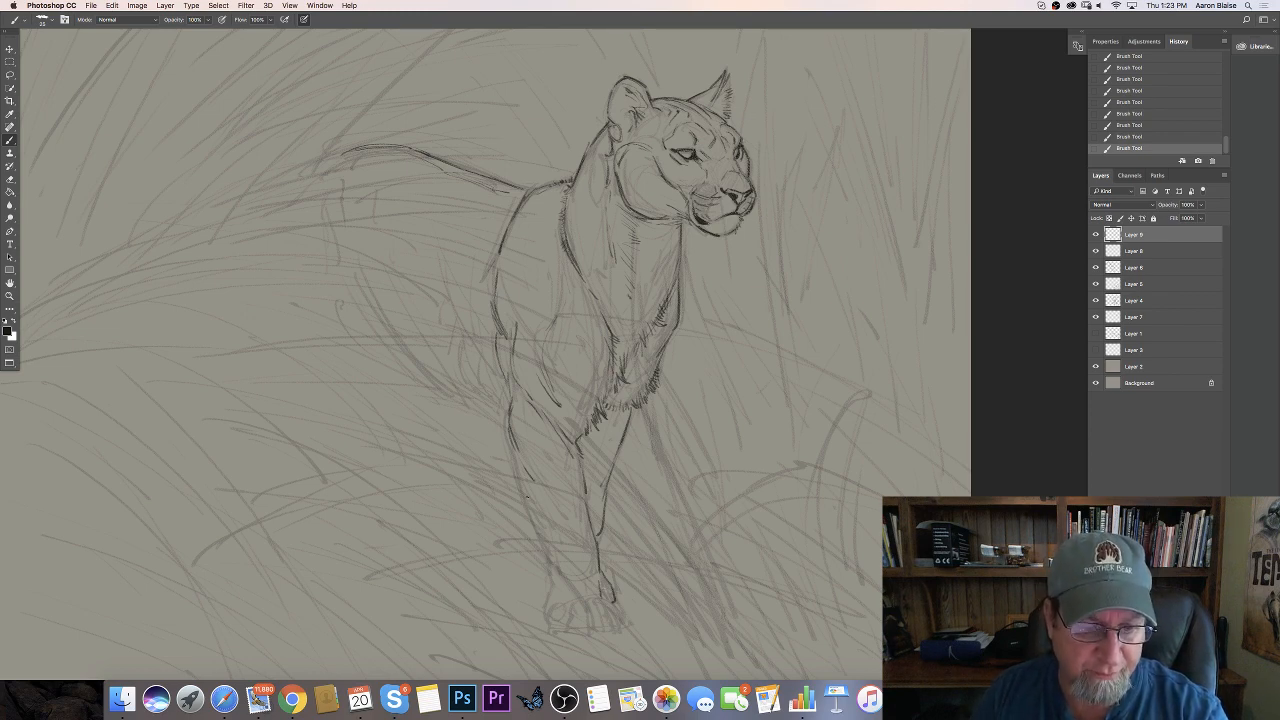
mouse_move(516, 462)
mouse_down()
mouse_move(553, 580)
mouse_move(546, 606)
mouse_up()
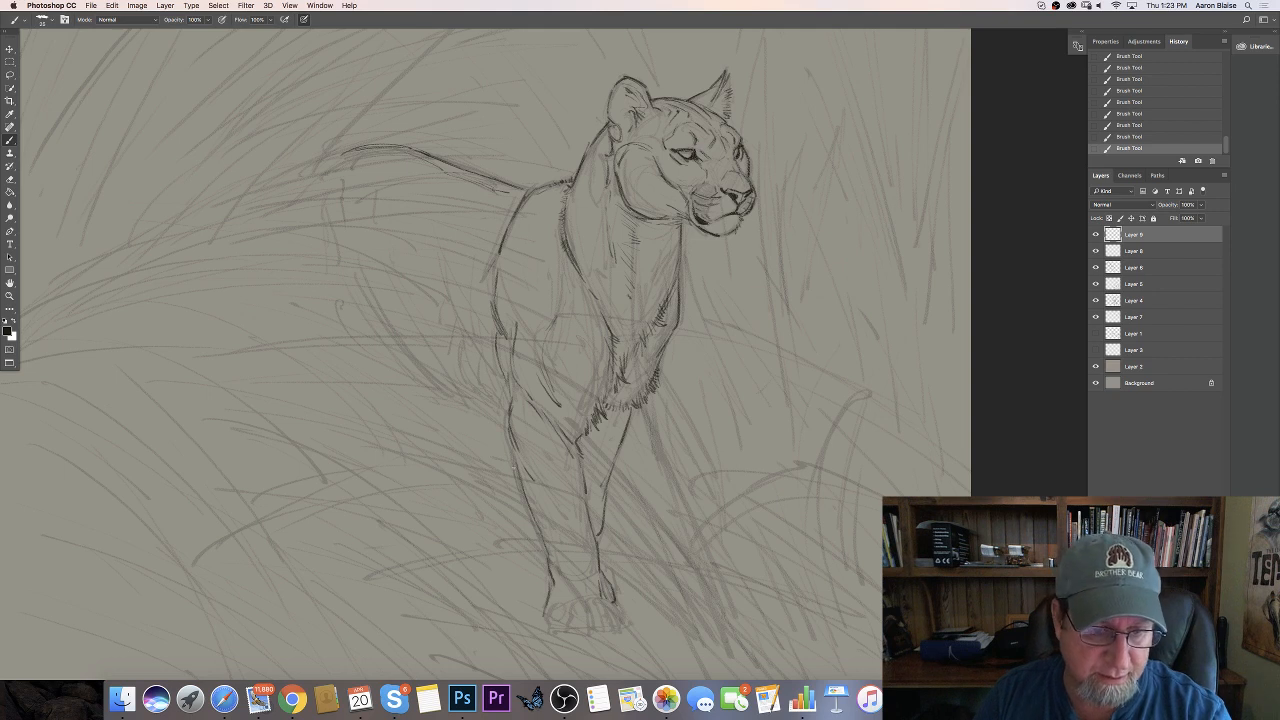
drag(521, 493, 541, 535)
drag(519, 465, 546, 533)
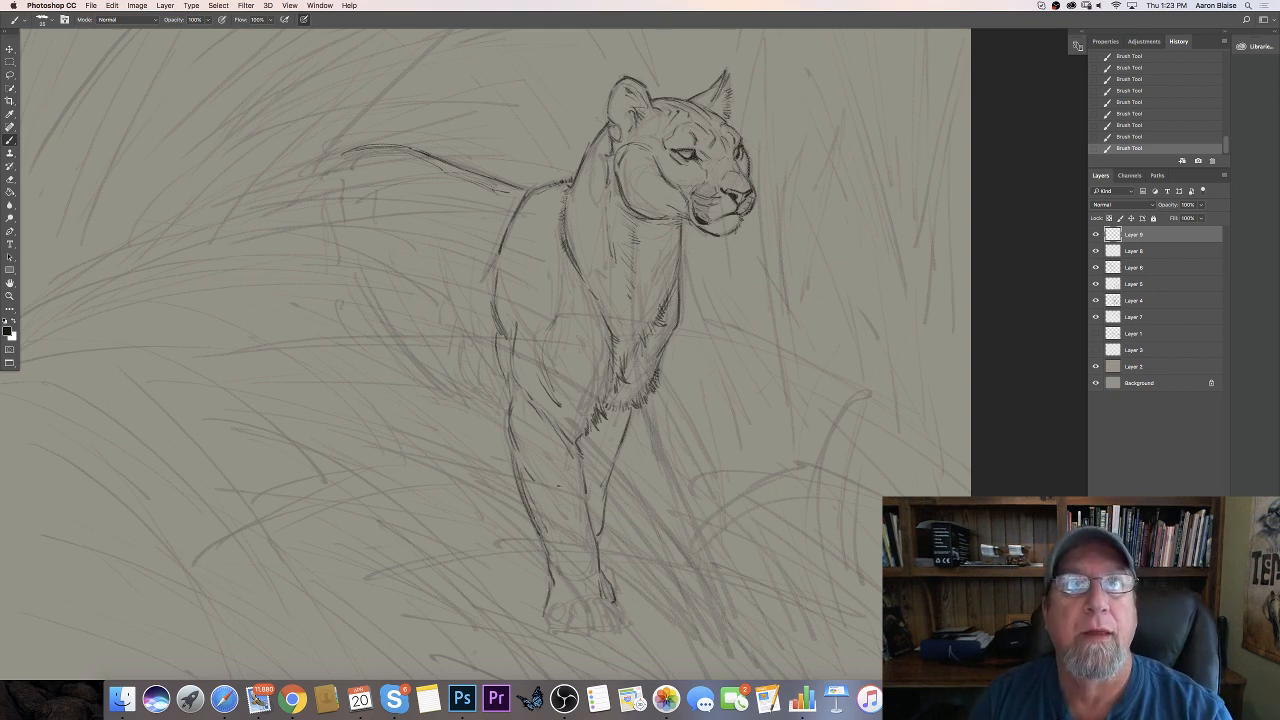
Add muscle and fur strokes inside the foreleg and darken the contour at the elbow
drag(523, 445, 565, 523)
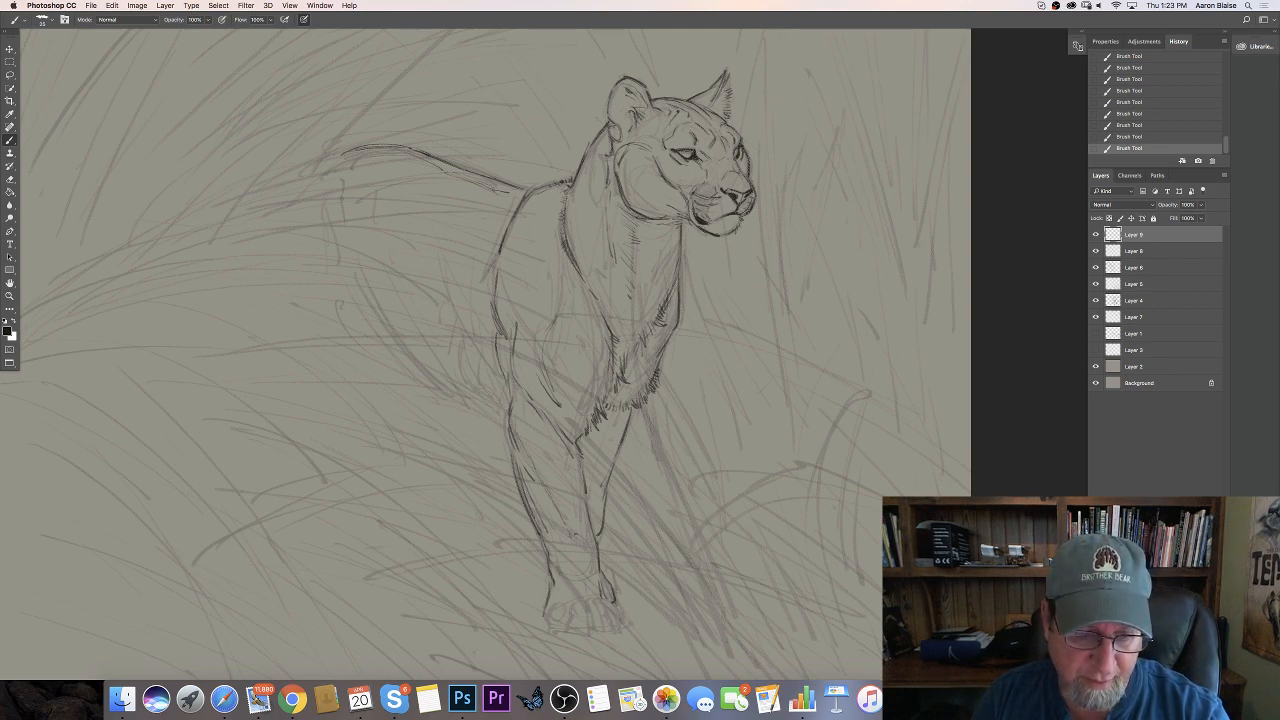
drag(556, 438, 574, 480)
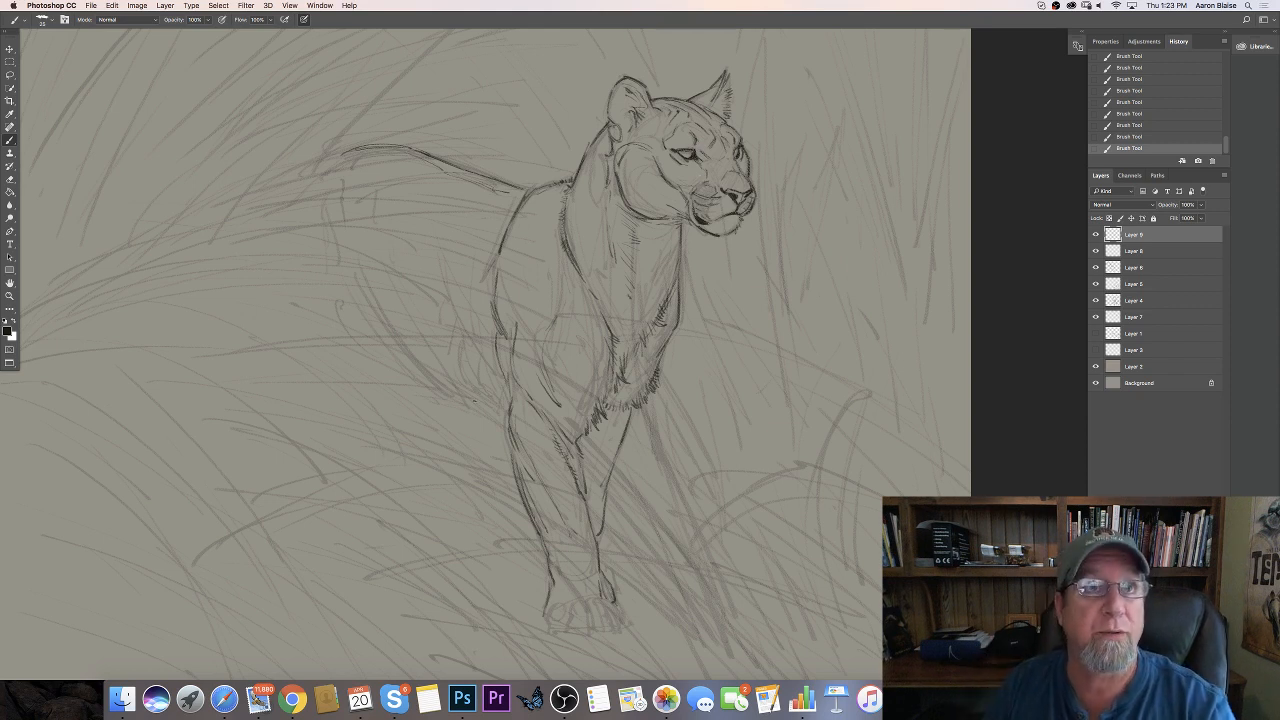
drag(506, 380, 509, 455)
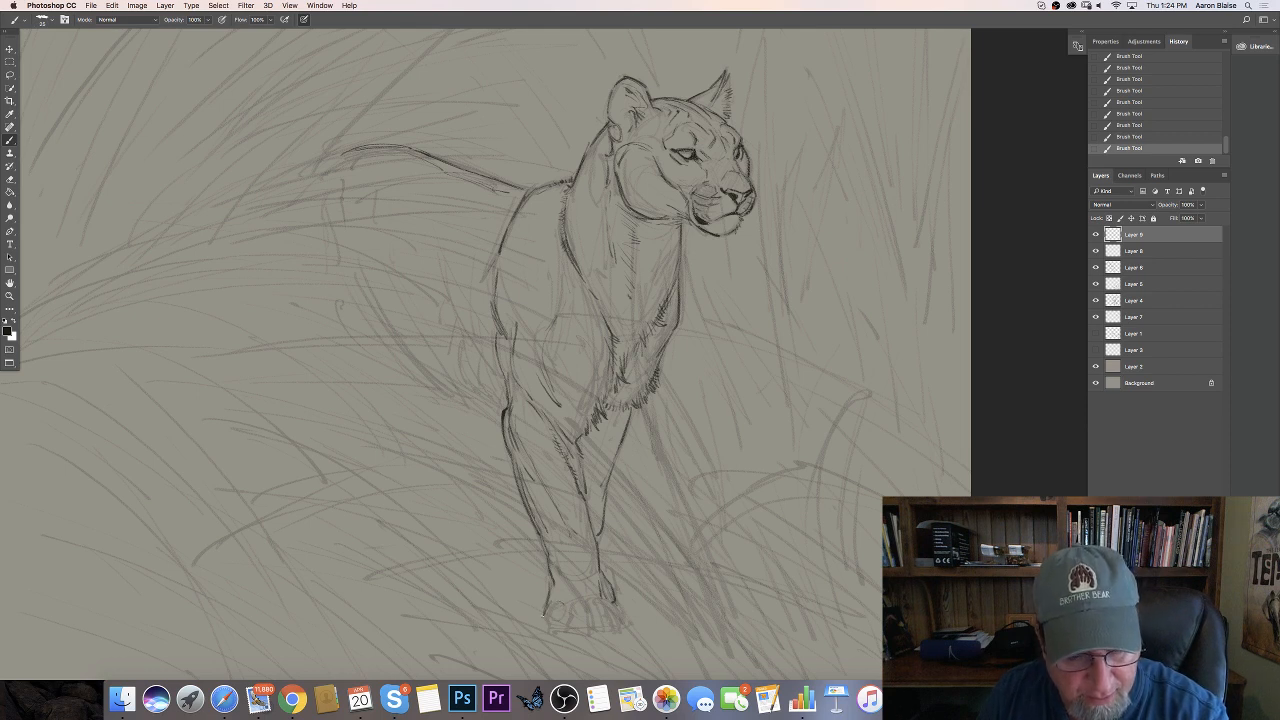
Draw the front paw's outer contours, separate the toes, and add the ankle and underside lines
drag(544, 614, 537, 627)
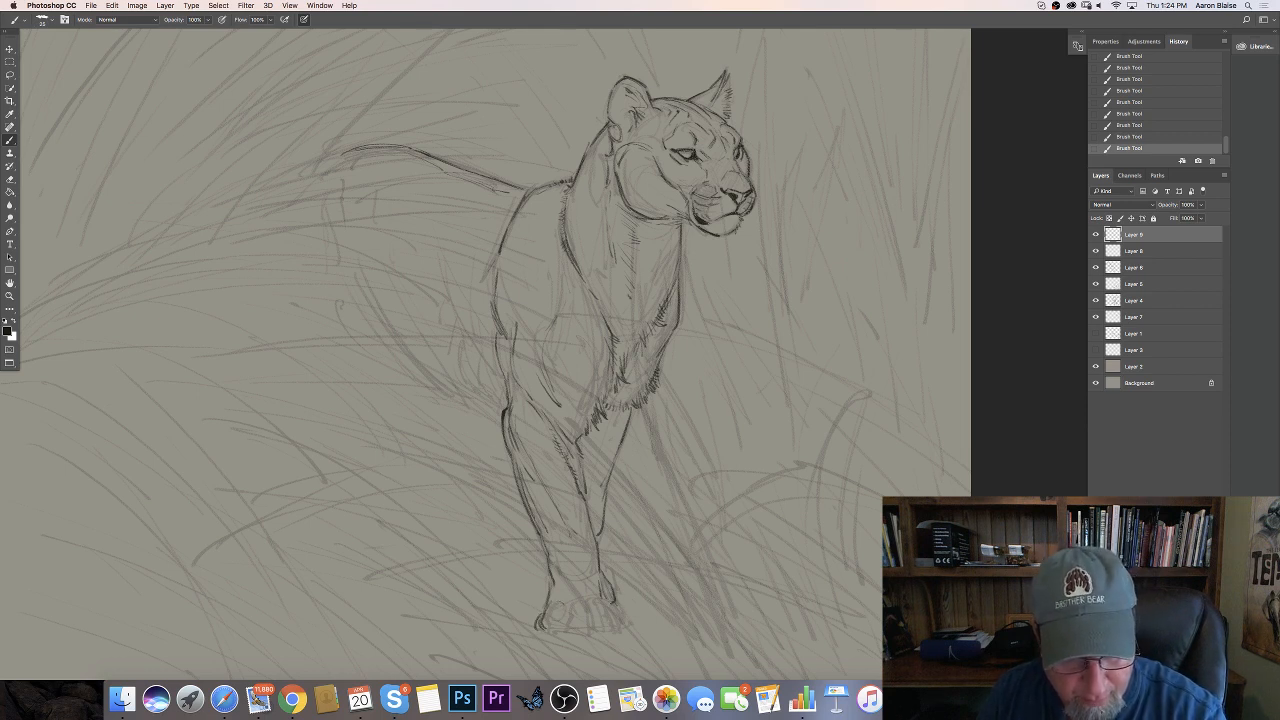
drag(618, 605, 625, 628)
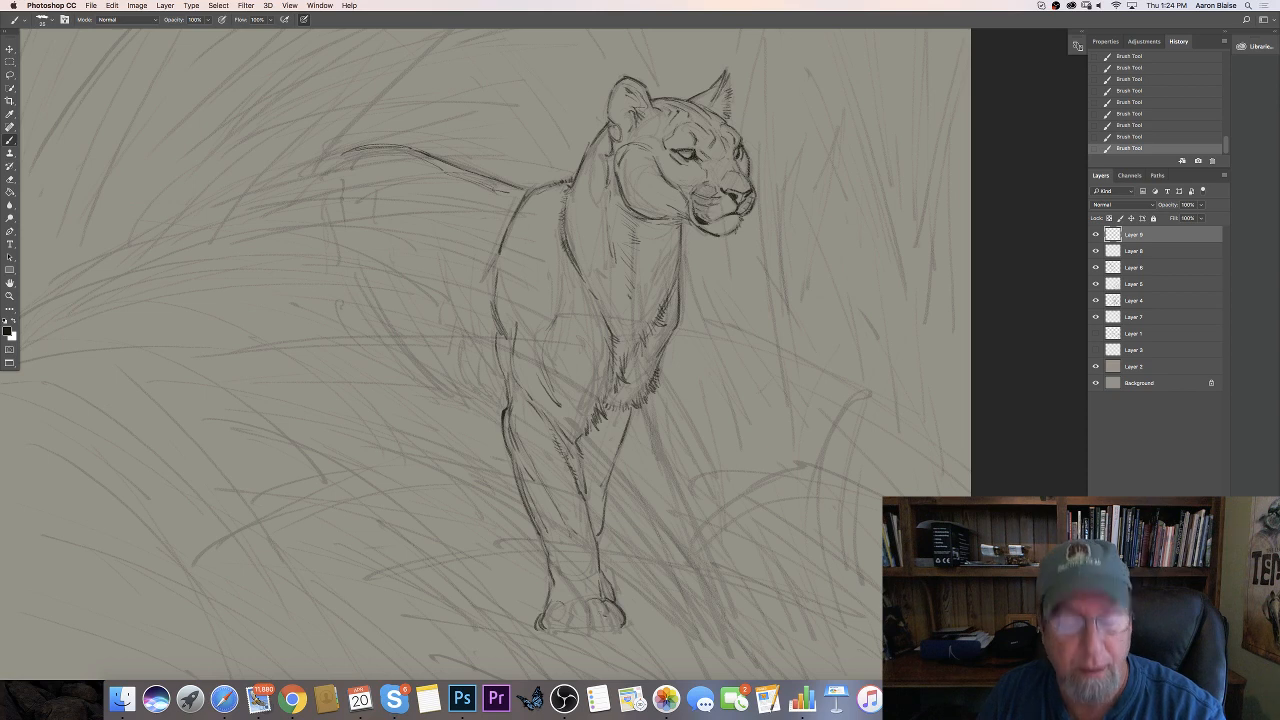
drag(610, 613, 616, 628)
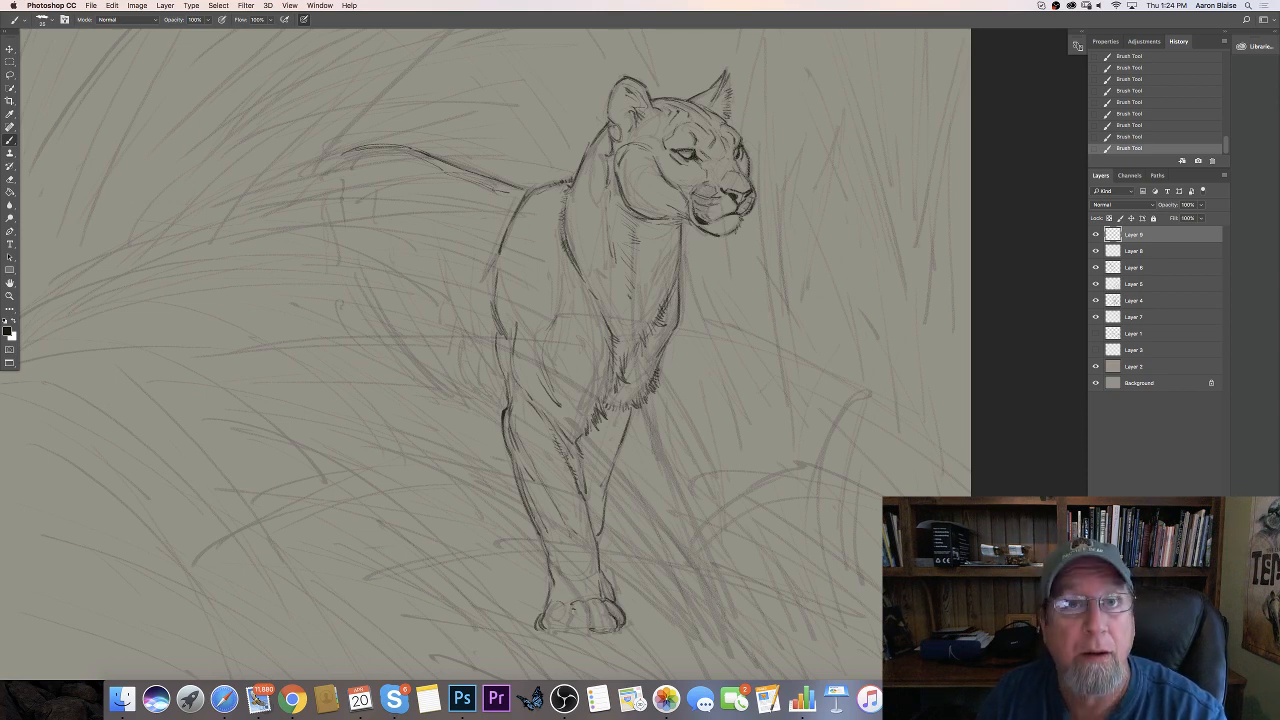
drag(564, 603, 567, 615)
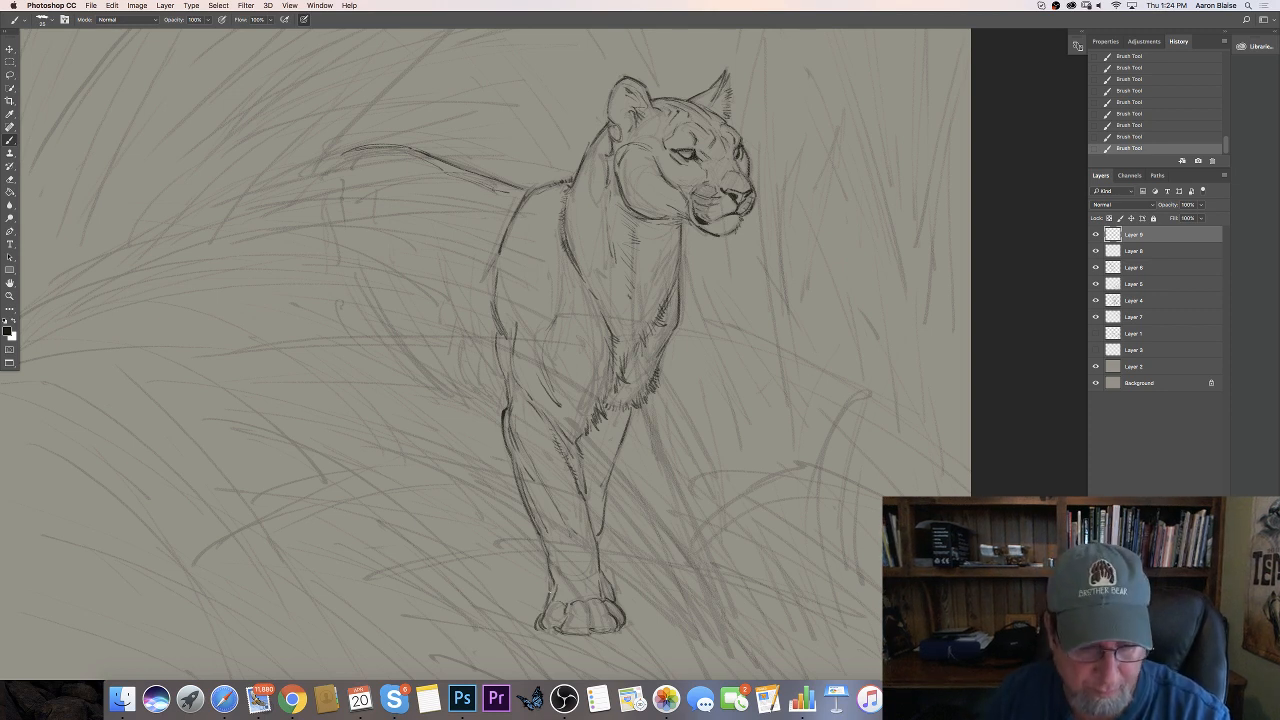
mouse_move(555, 575)
mouse_down()
mouse_move(549, 597)
mouse_move(586, 625)
mouse_up()
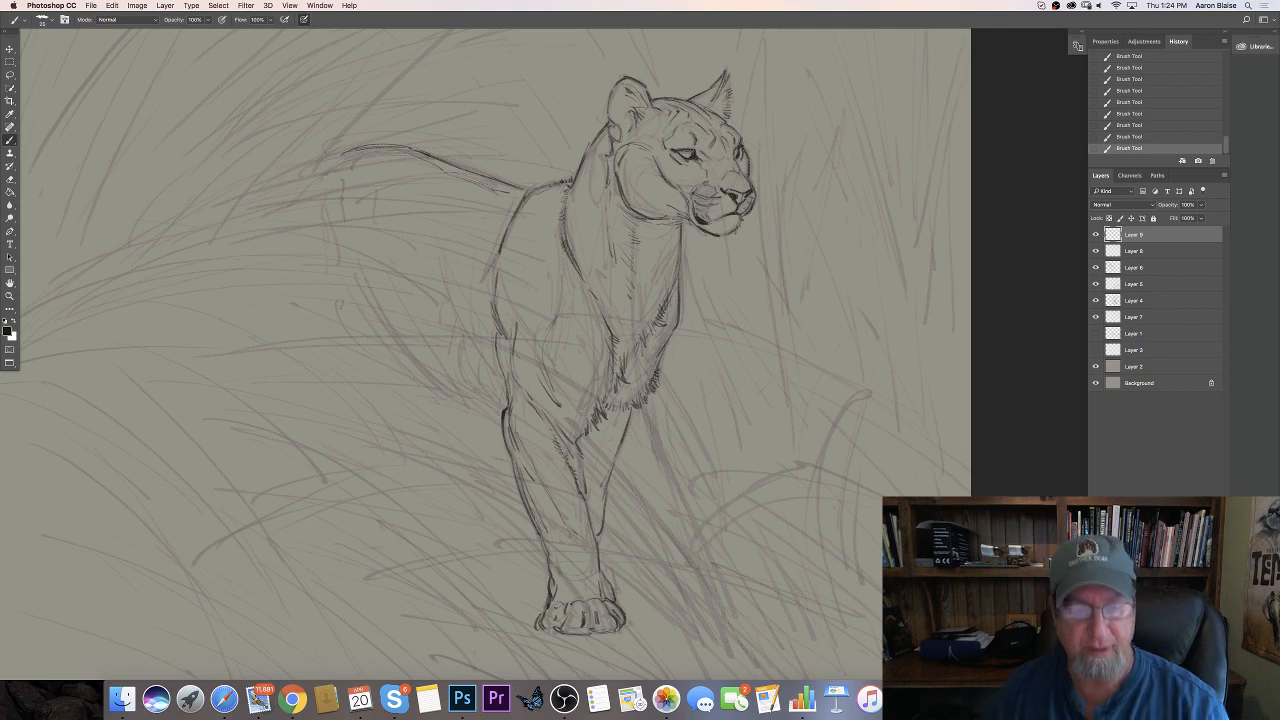
drag(562, 638, 608, 640)
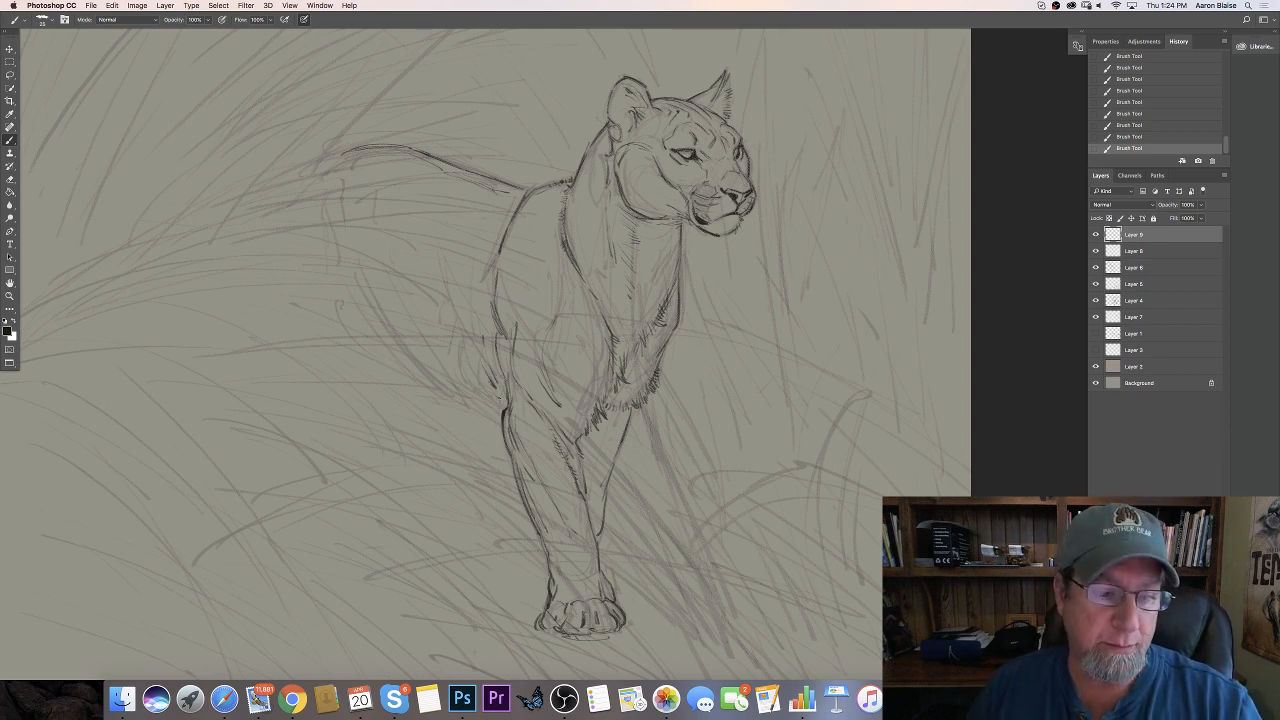
Add fur strokes behind the elbow, draw the curved ribcage line behind the shoulder, and extend the back line toward the rump
mouse_move(503, 381)
mouse_down()
mouse_move(500, 407)
mouse_move(488, 361)
mouse_up()
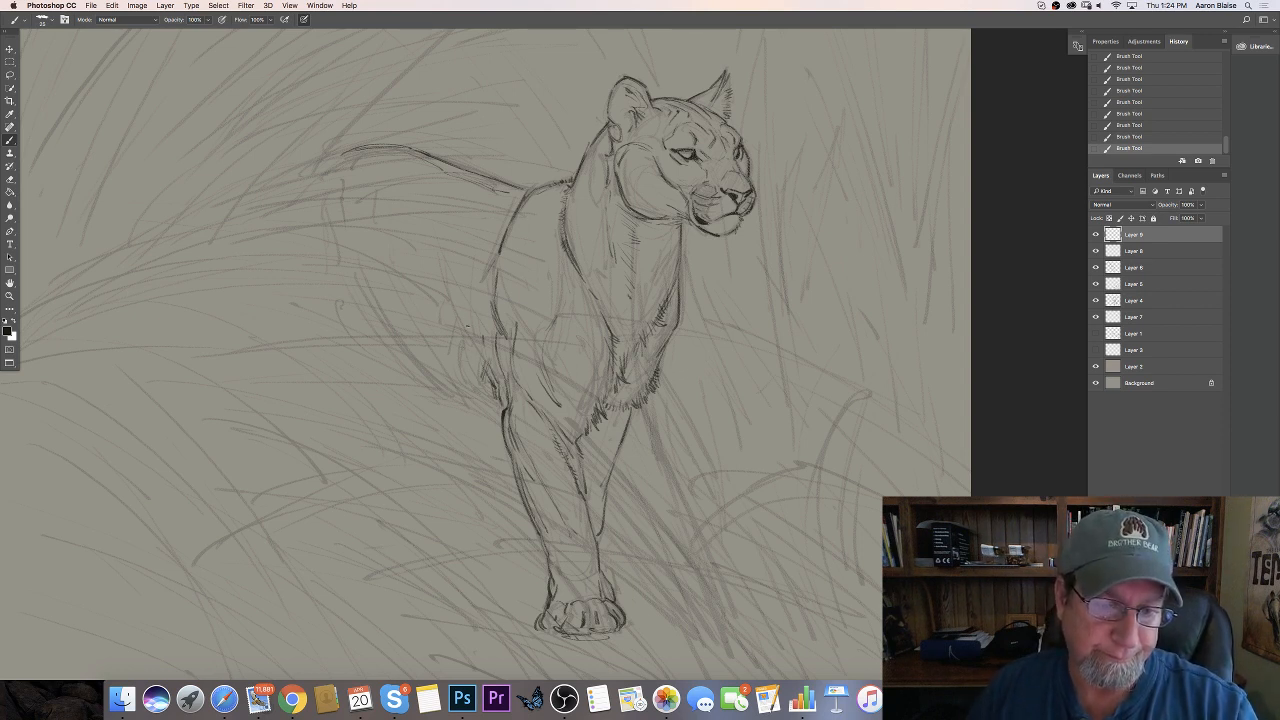
drag(443, 258, 460, 308)
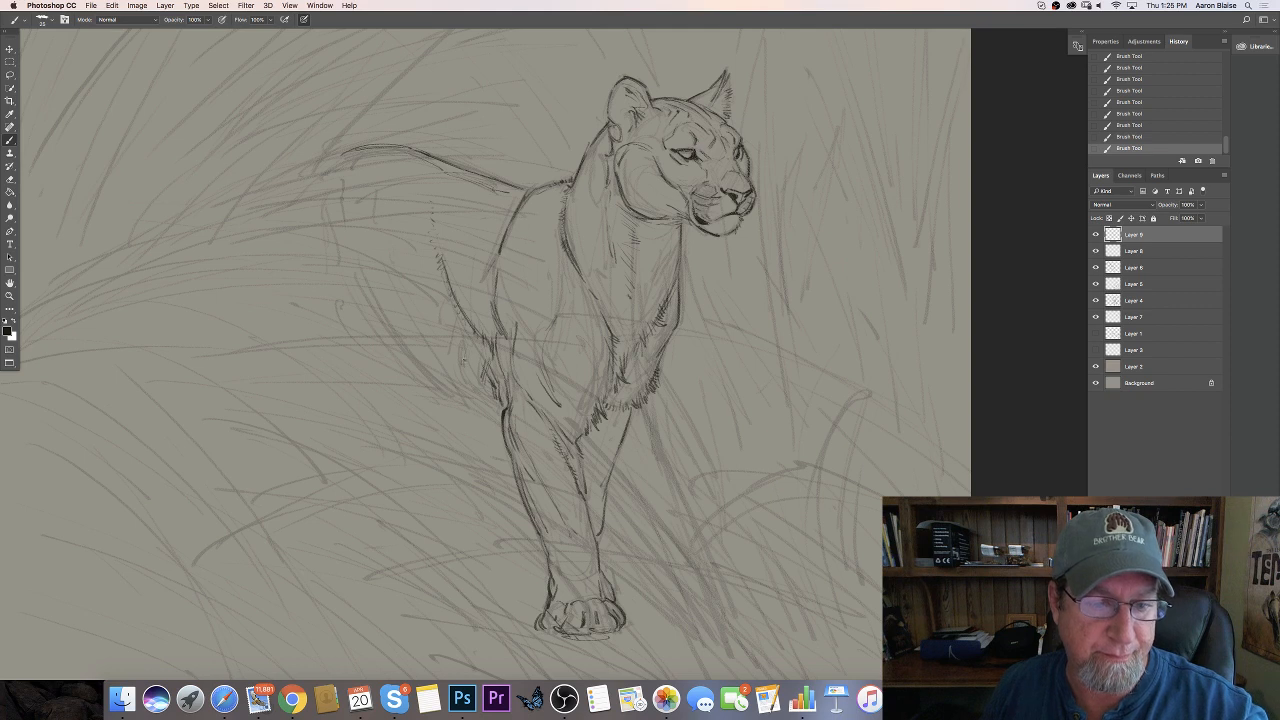
drag(472, 359, 469, 390)
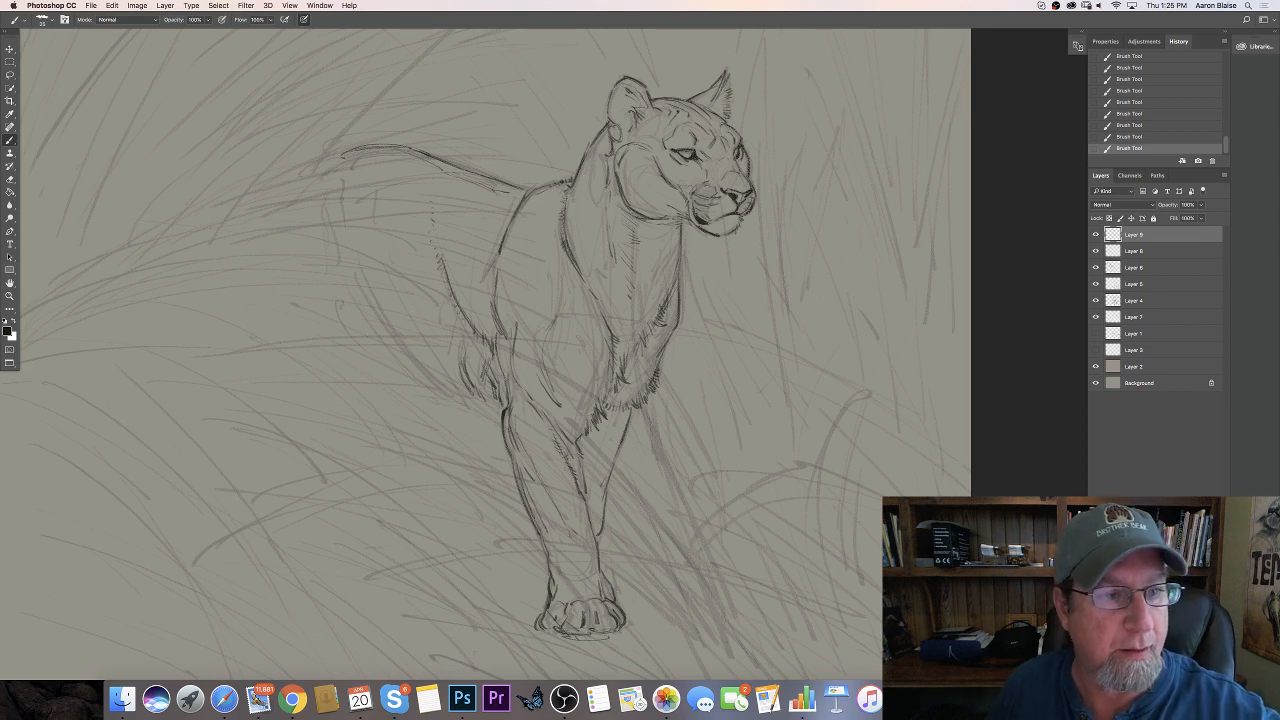
drag(354, 146, 328, 145)
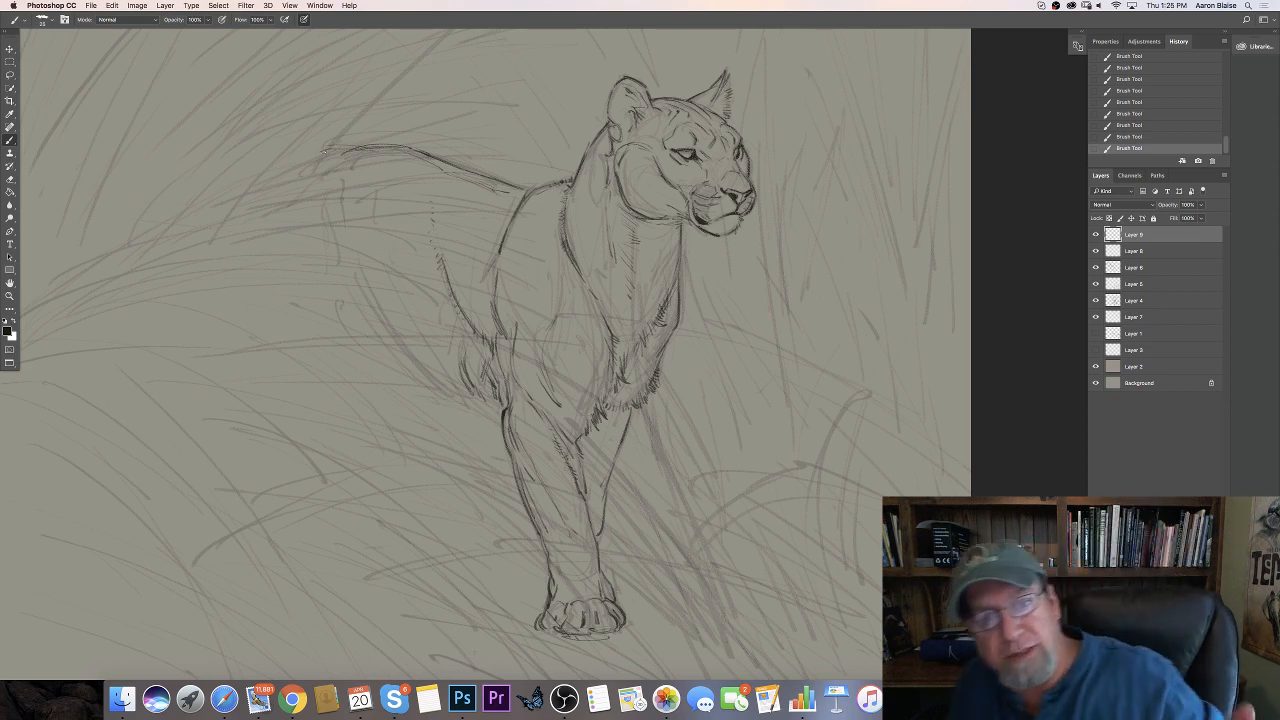
Draw the panther's rear contour from the rump down to the belly and add short fur strokes along the underside
key(super+minus)
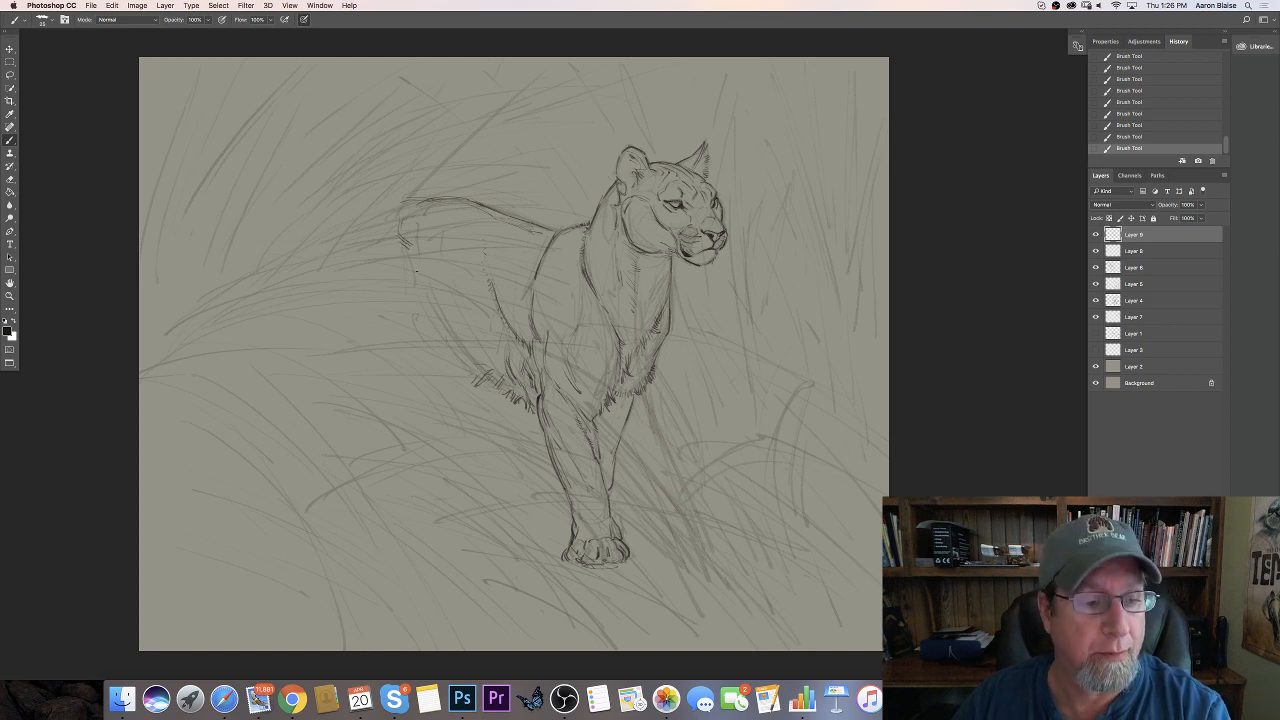
mouse_move(405, 244)
mouse_down()
mouse_move(424, 316)
mouse_move(428, 303)
mouse_move(466, 370)
mouse_move(434, 337)
mouse_move(460, 368)
mouse_up()
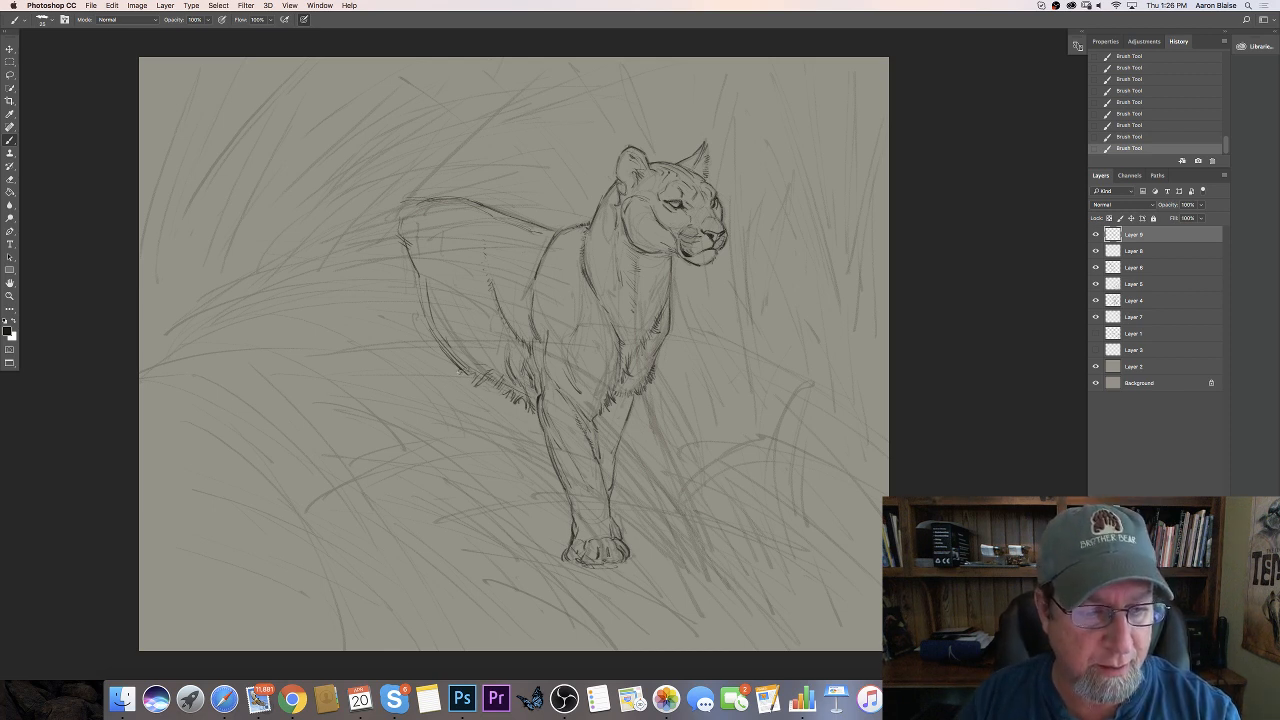
drag(453, 347, 470, 367)
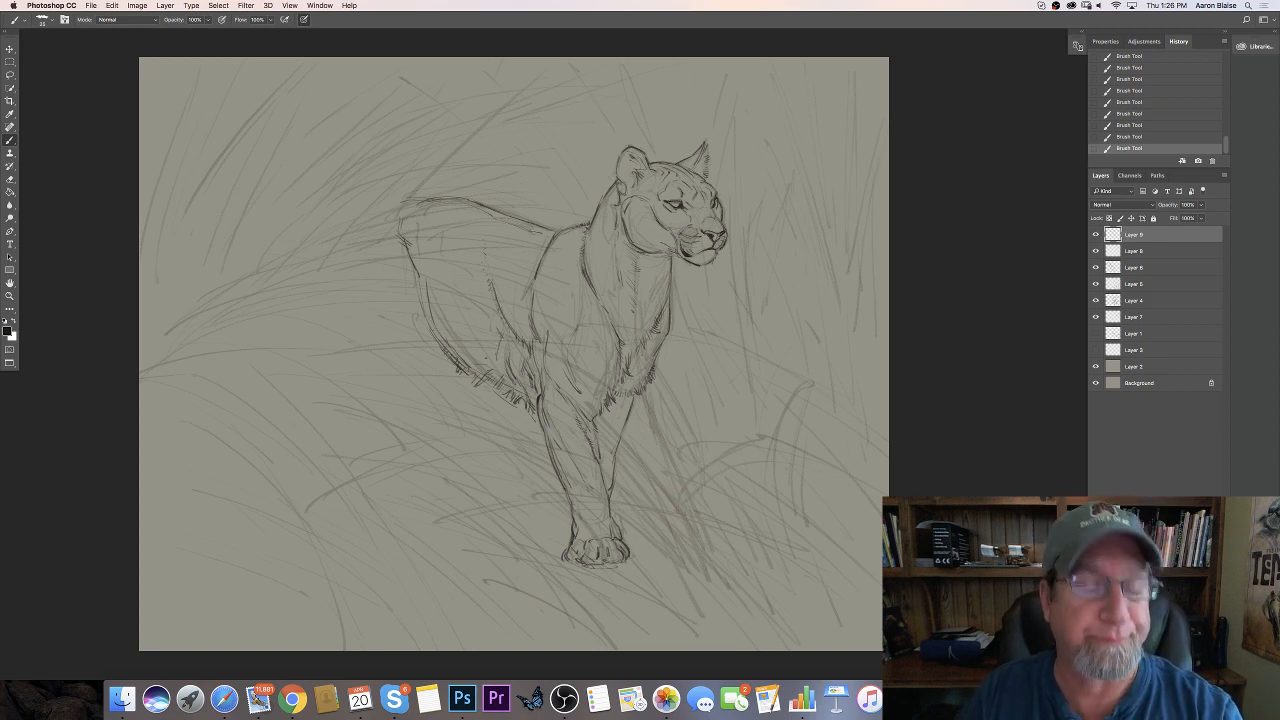
mouse_move(487, 347)
mouse_down()
mouse_move(496, 369)
mouse_move(479, 359)
mouse_up()
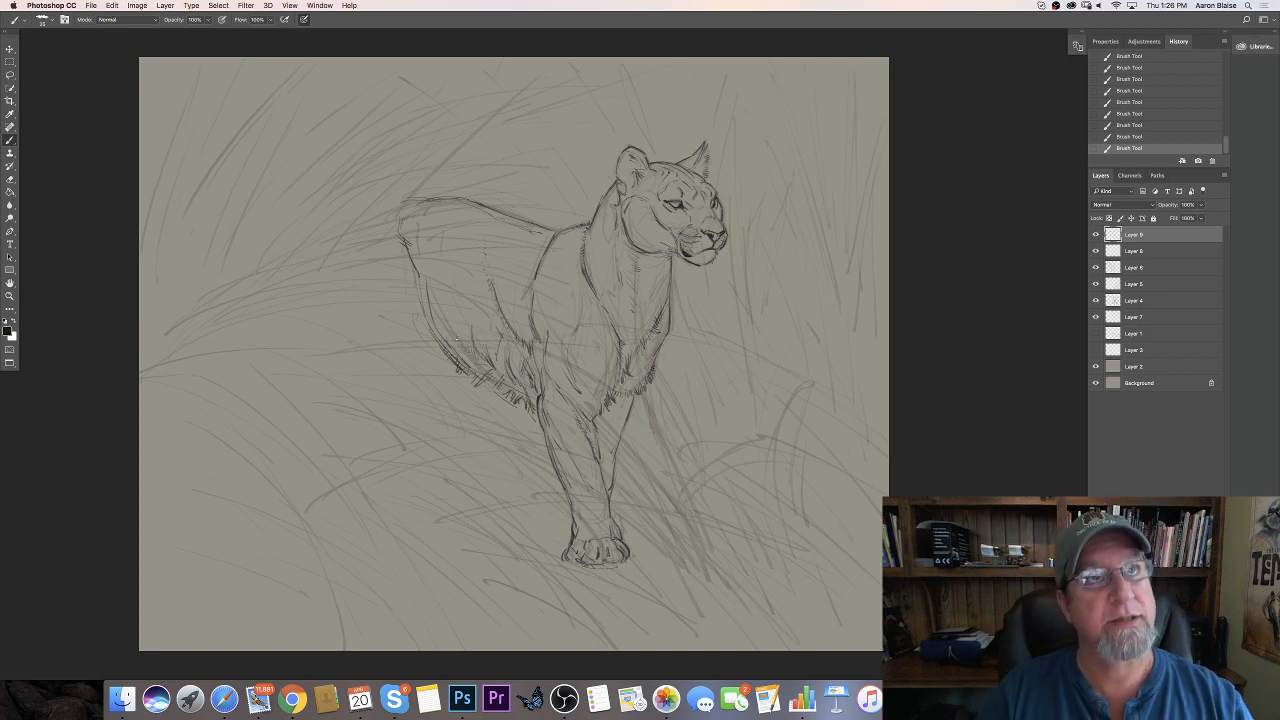
Sketch the upper hind leg with hatched strokes behind the belly and add short contour lines for the tail behind the rump
drag(420, 350, 393, 359)
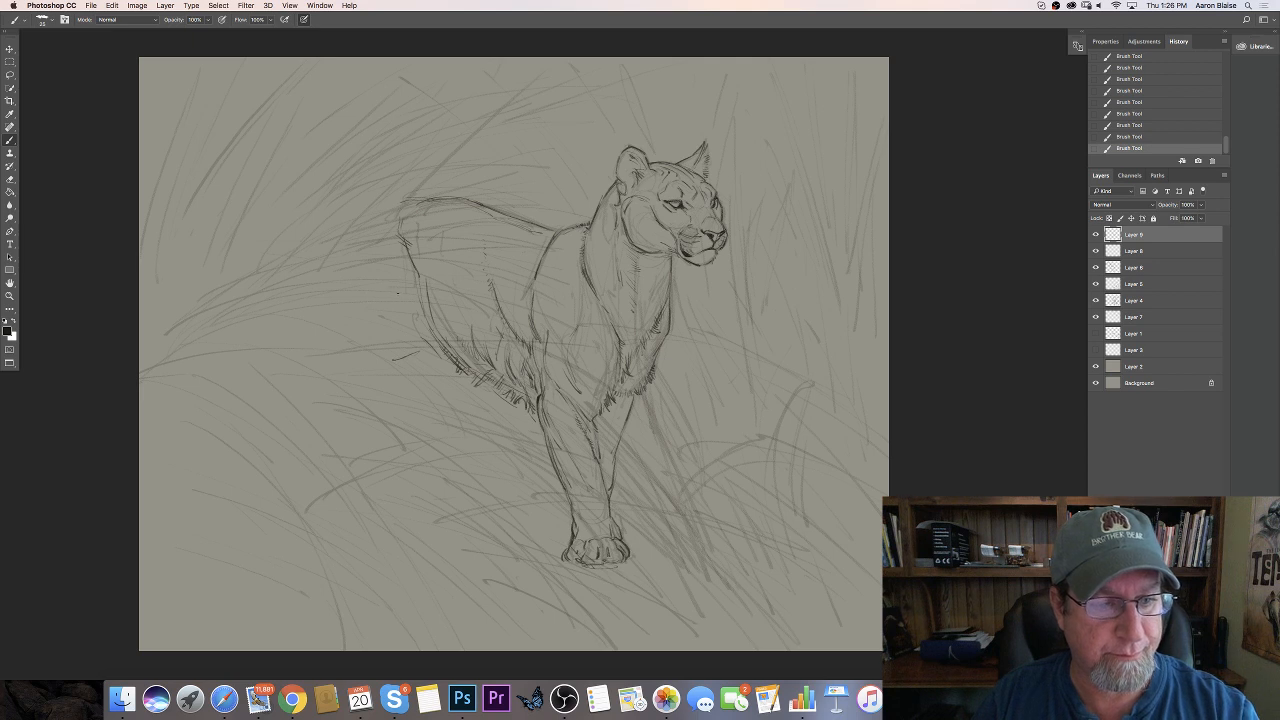
drag(408, 289, 399, 347)
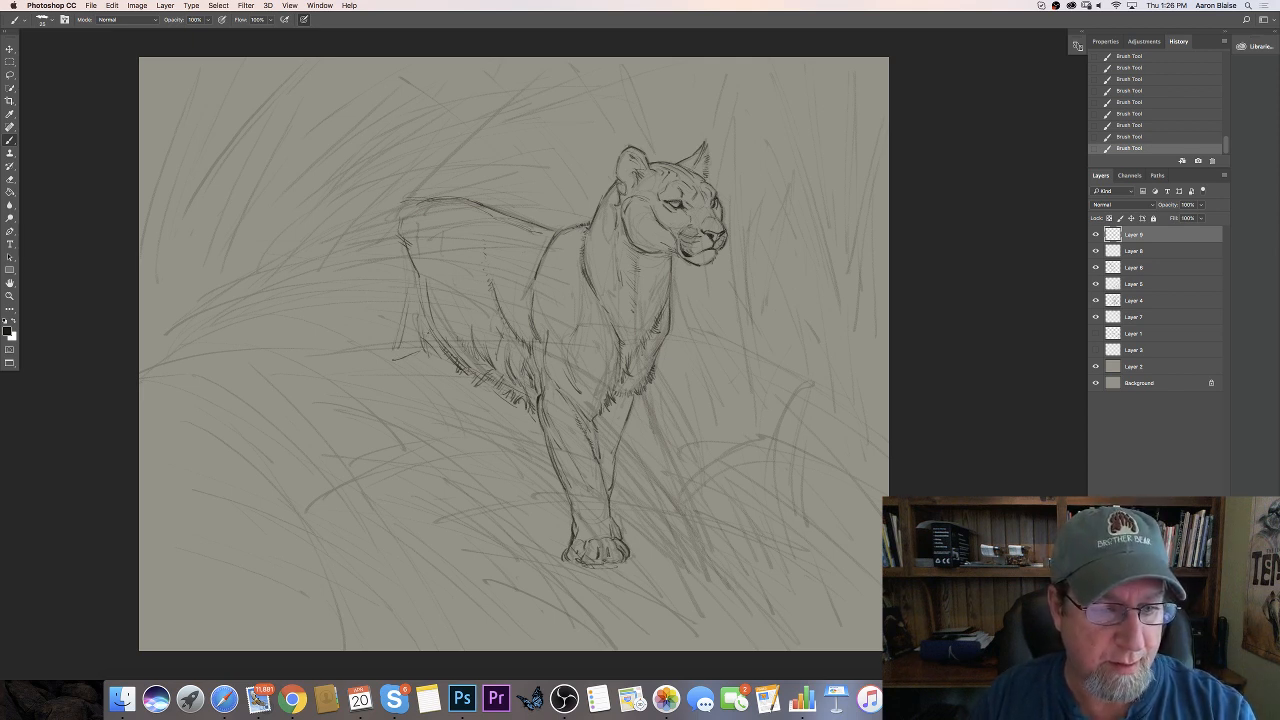
mouse_move(434, 344)
mouse_down()
mouse_move(449, 365)
mouse_move(403, 356)
mouse_up()
drag(402, 287, 390, 336)
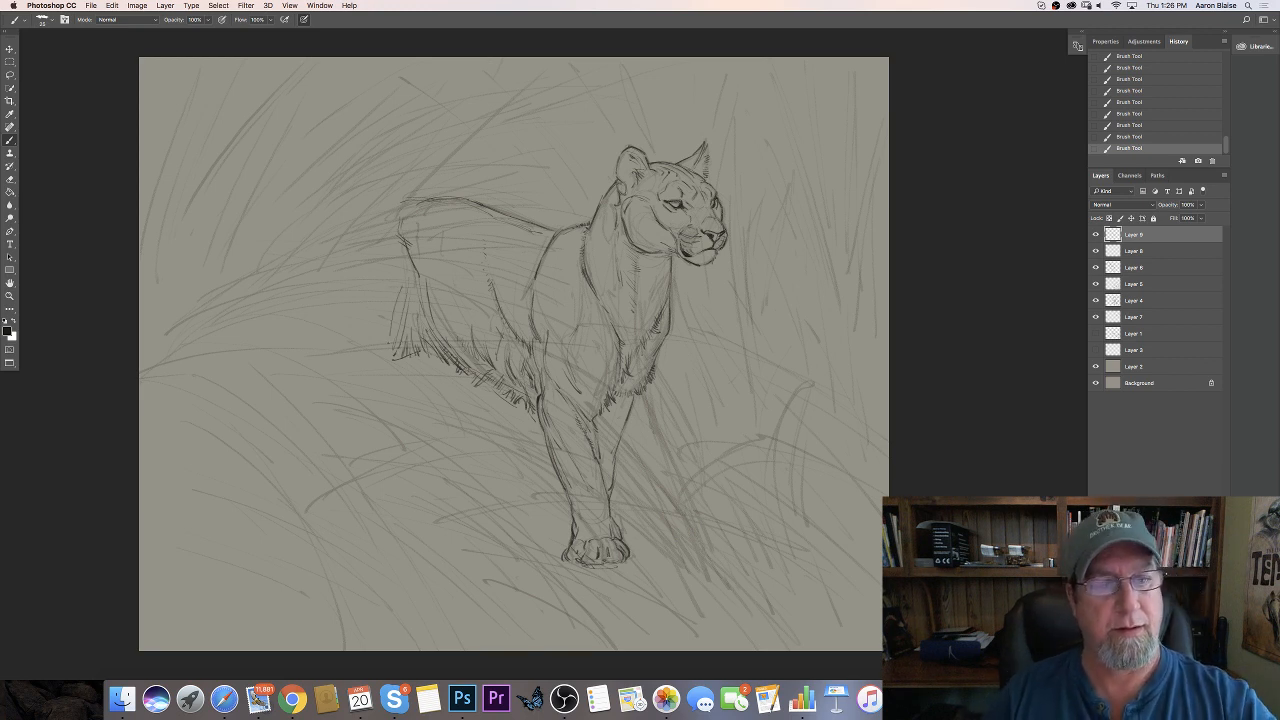
drag(362, 238, 398, 207)
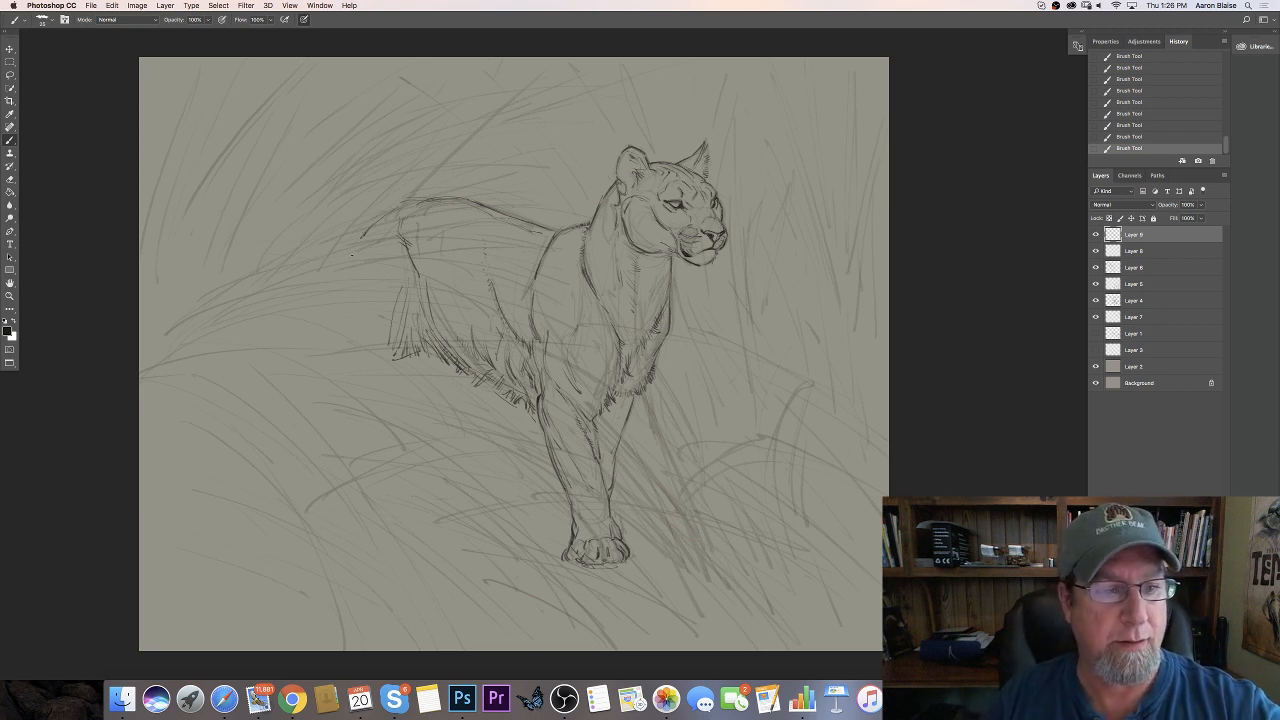
drag(350, 260, 338, 293)
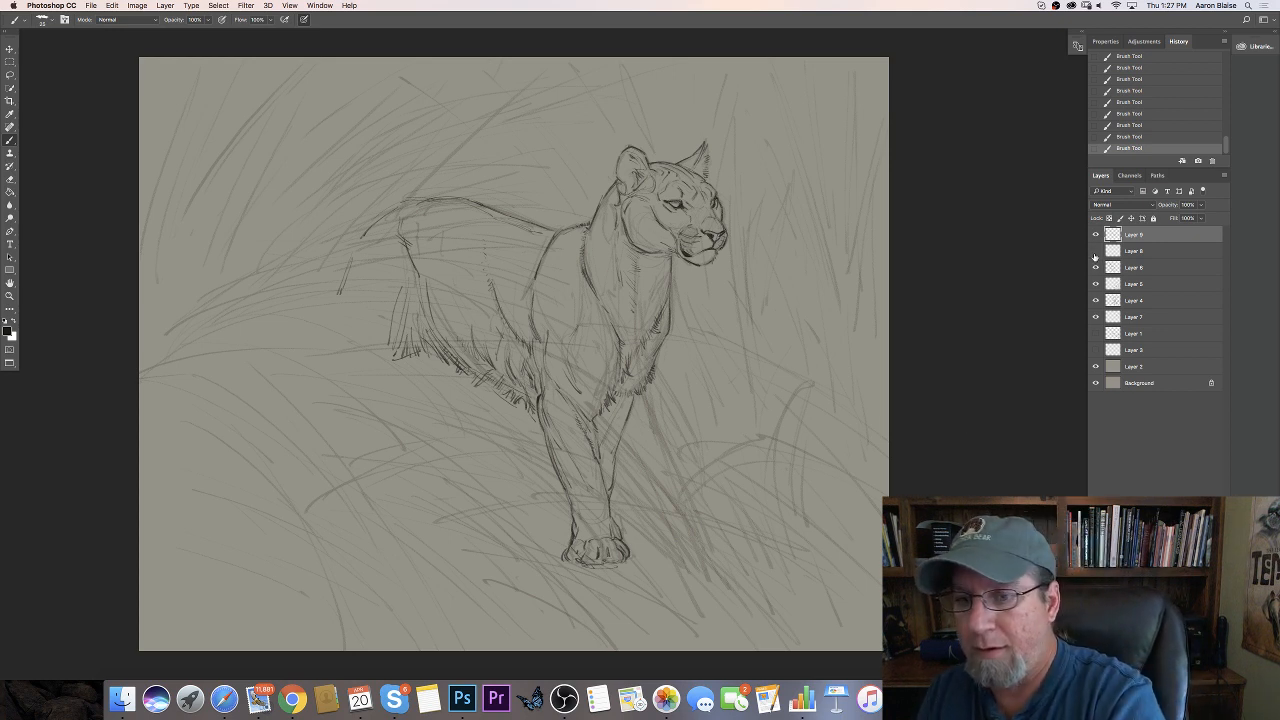
Switch to the layer just below the panther line layer and draw long dark grass blades in front of the panther's face
click(1136, 253)
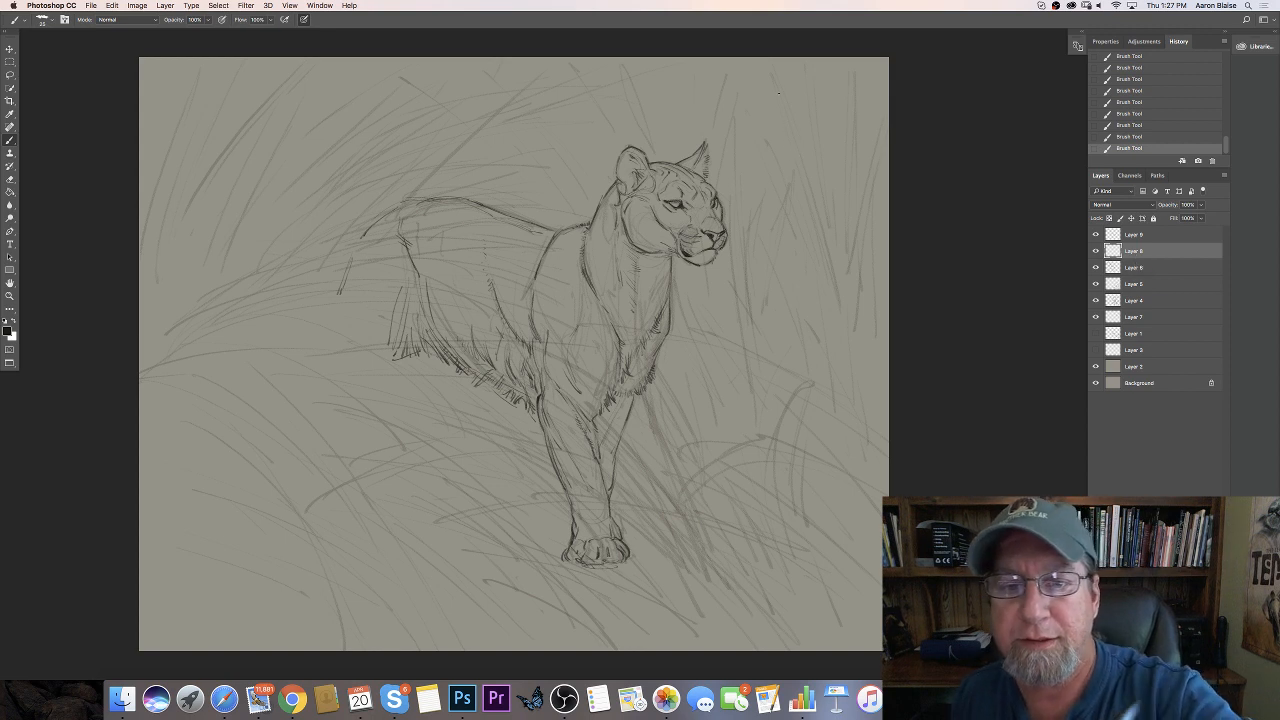
drag(792, 136, 832, 250)
drag(810, 186, 836, 262)
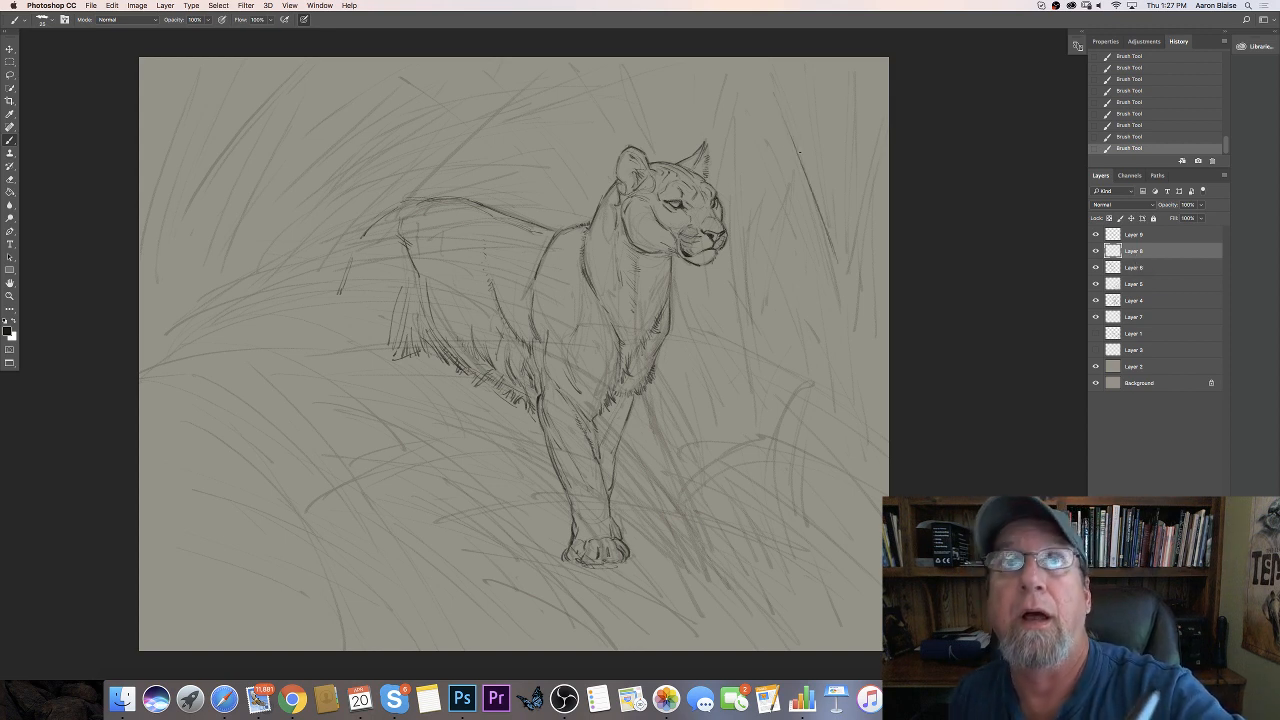
drag(818, 205, 833, 240)
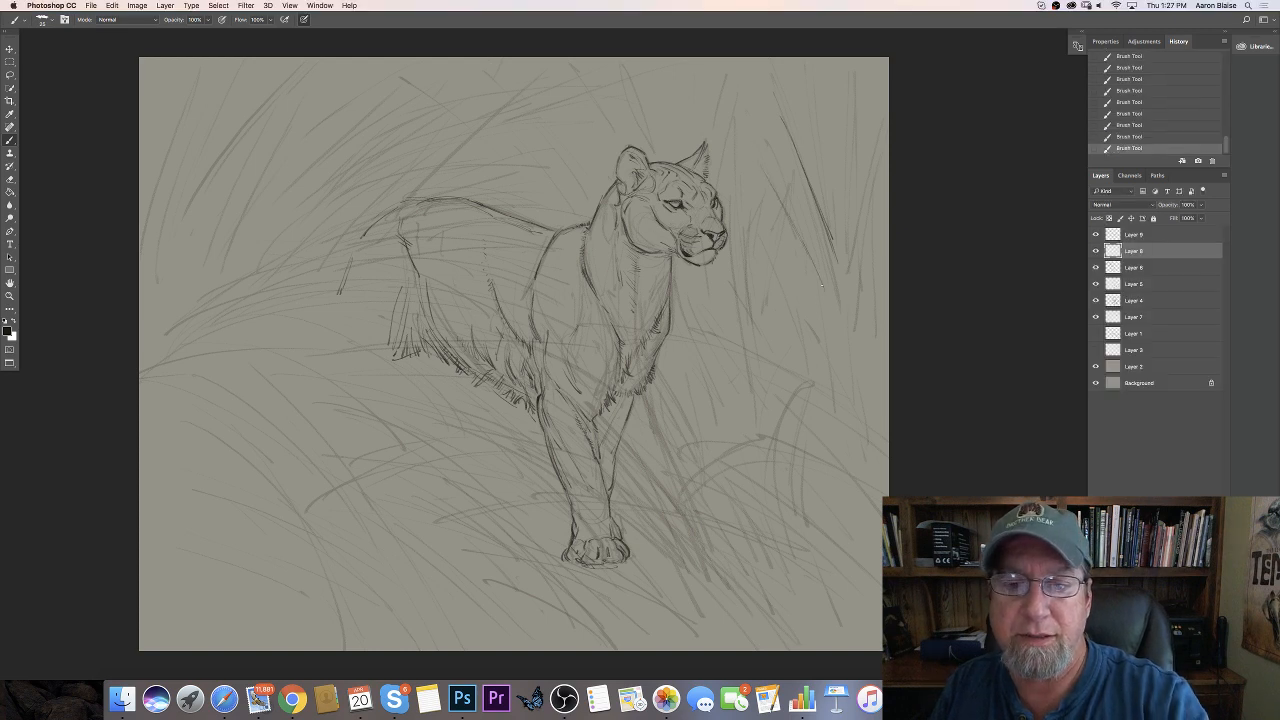
drag(836, 362, 814, 272)
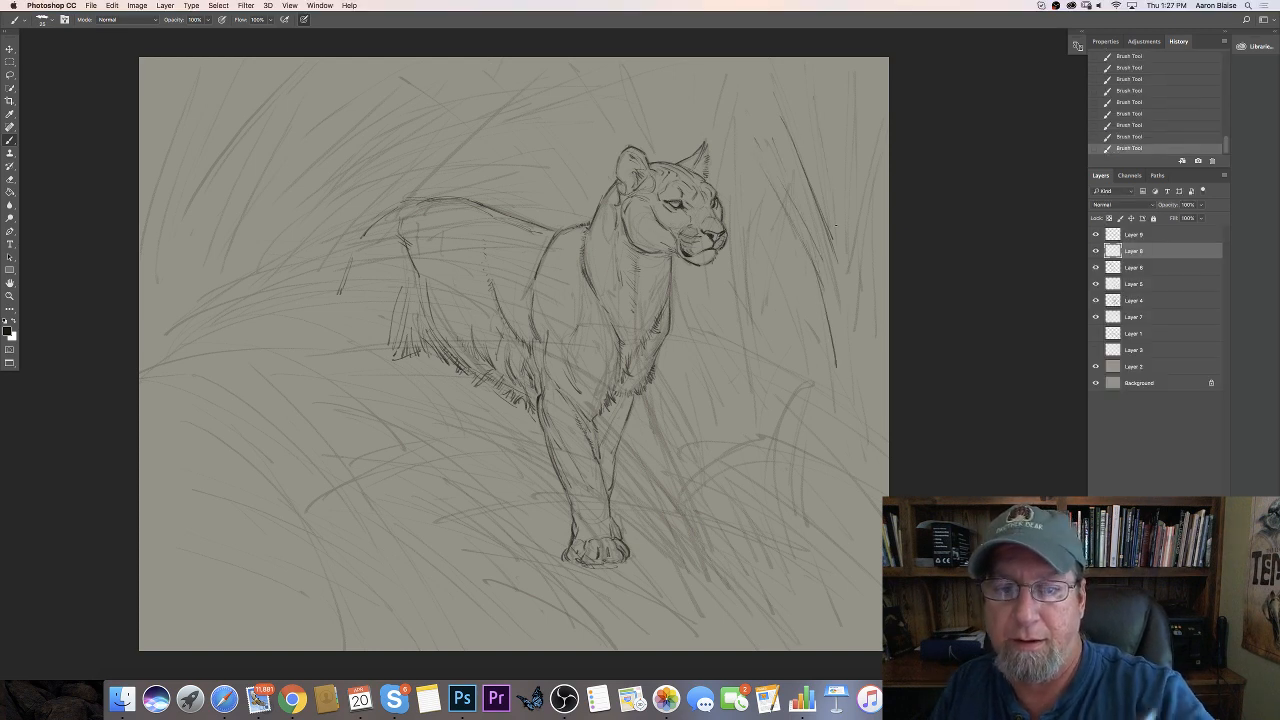
mouse_move(846, 314)
mouse_down()
mouse_move(829, 186)
mouse_move(858, 228)
mouse_move(858, 276)
mouse_up()
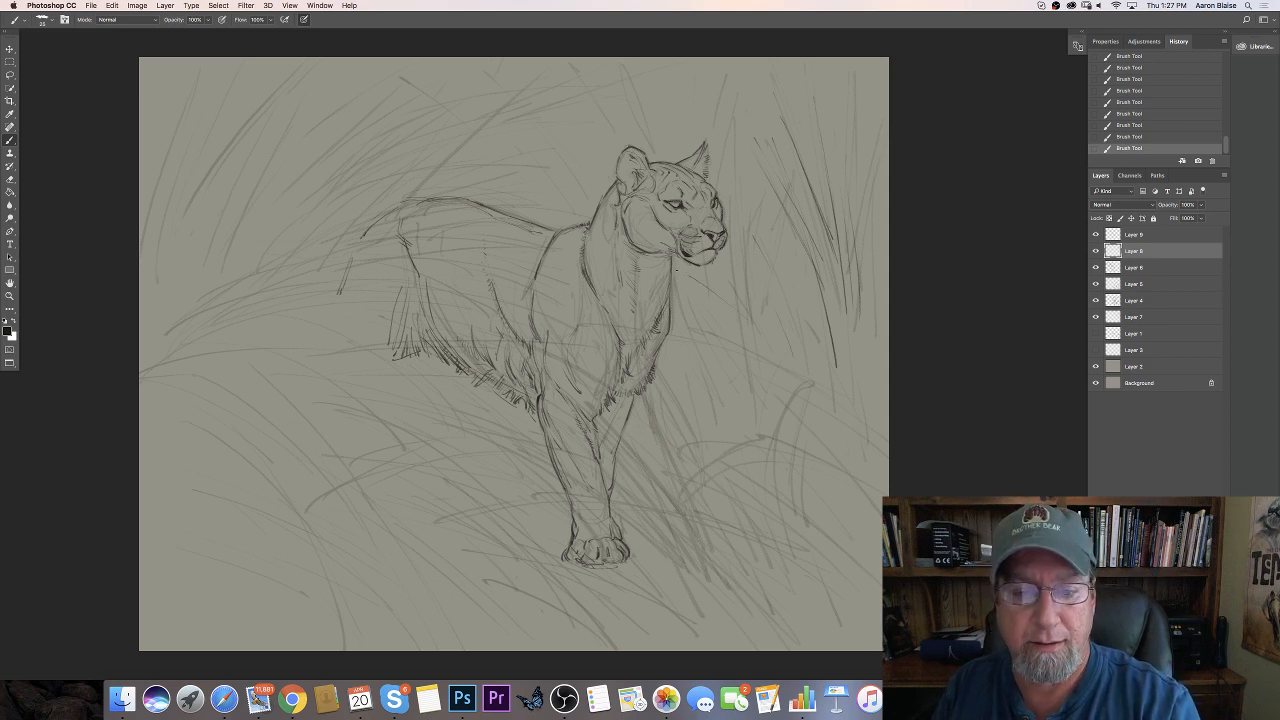
Draw arching and slanted grass blades in the background beside the panther's chest
mouse_move(742, 303)
mouse_down()
mouse_move(717, 264)
mouse_move(798, 383)
mouse_up()
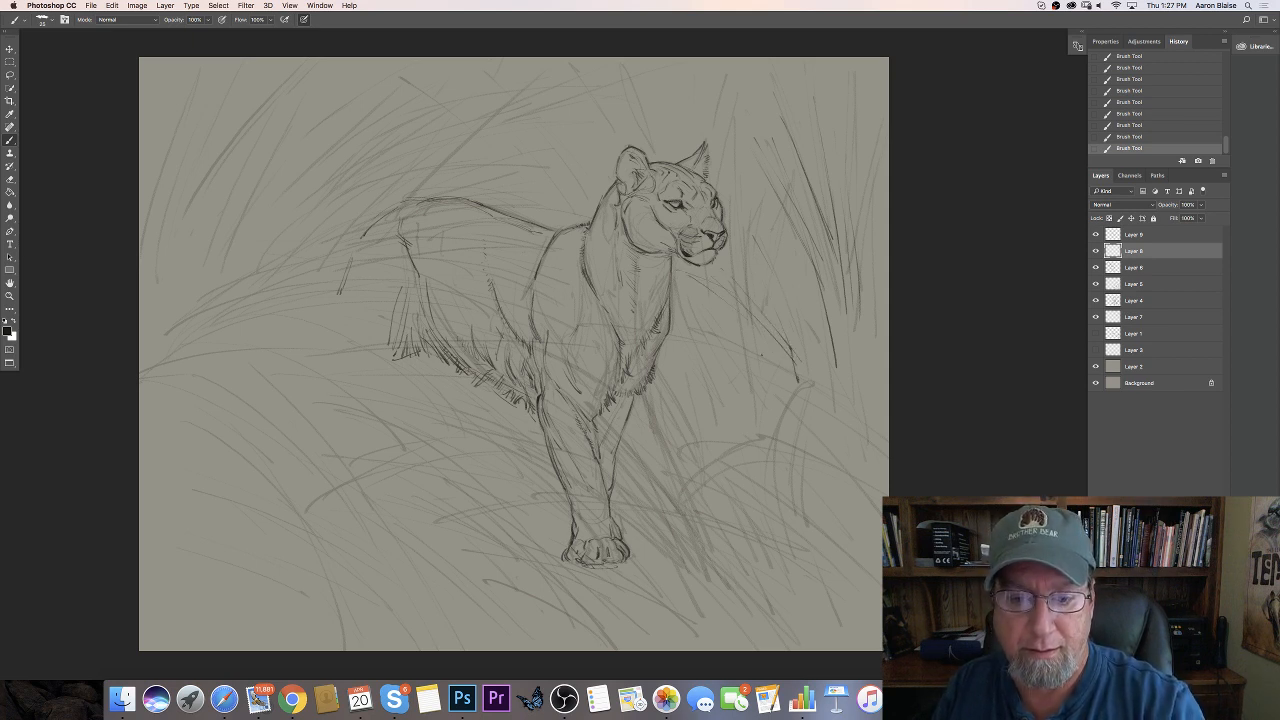
mouse_move(699, 338)
mouse_down()
mouse_move(725, 390)
mouse_move(717, 438)
mouse_up()
mouse_move(686, 376)
mouse_down()
mouse_move(701, 433)
mouse_move(751, 439)
mouse_move(685, 338)
mouse_up()
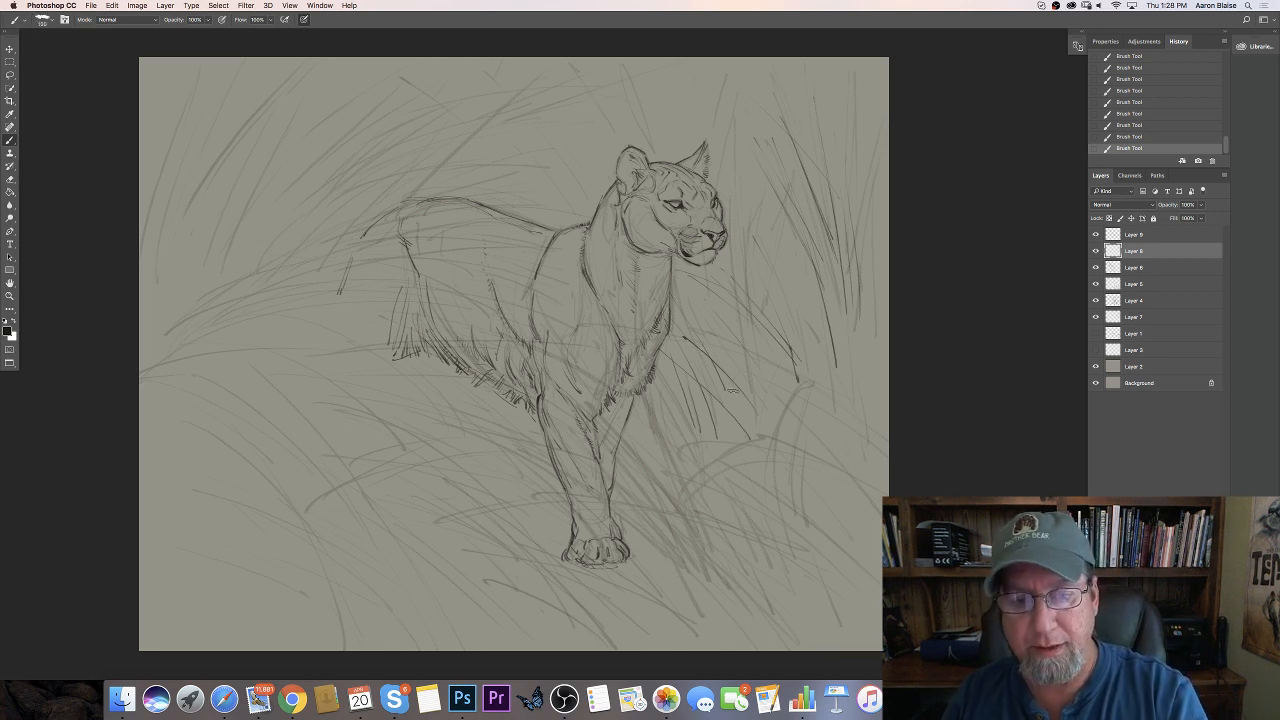
mouse_move(831, 374)
mouse_down()
mouse_move(835, 495)
mouse_move(662, 395)
mouse_up()
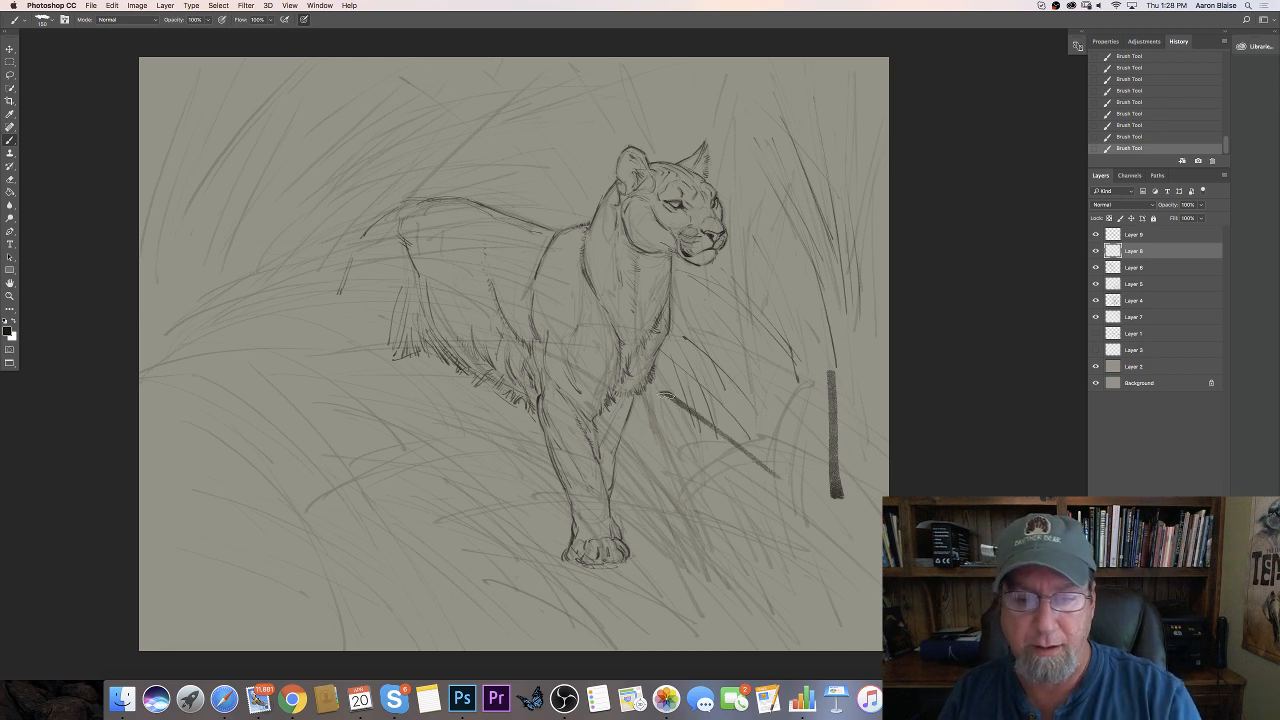
key(super+z)
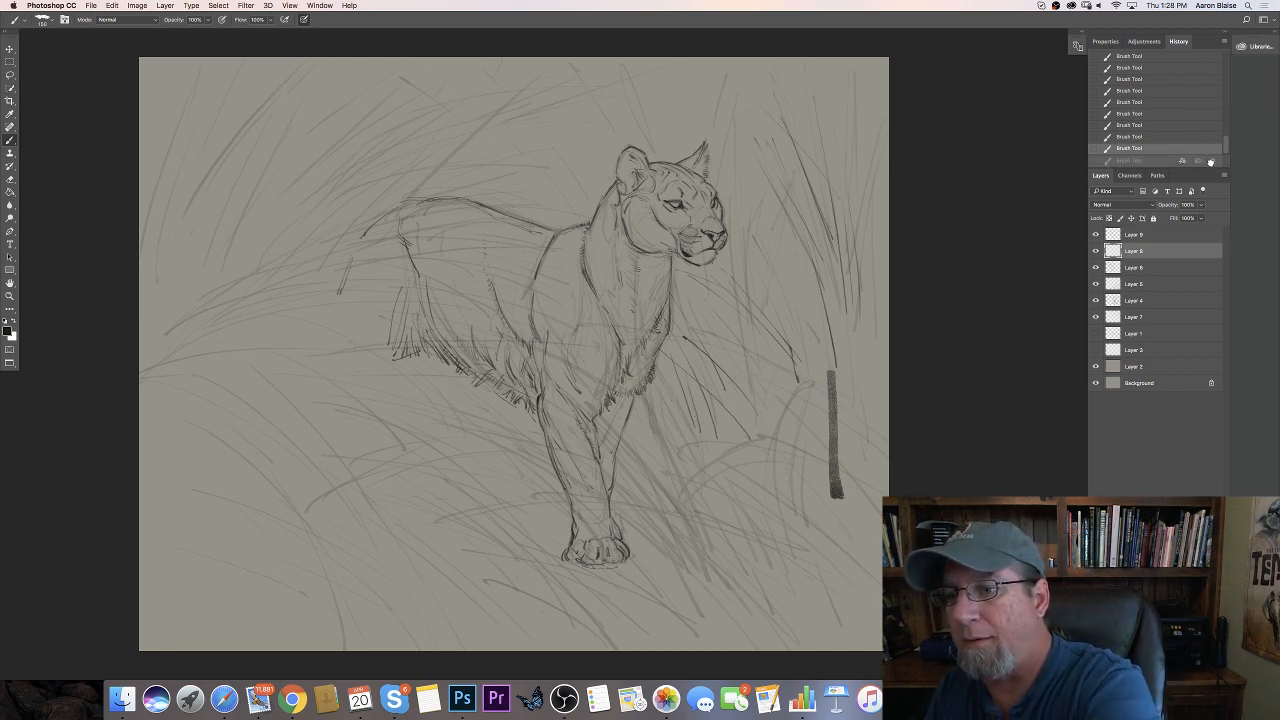
click(1211, 161)
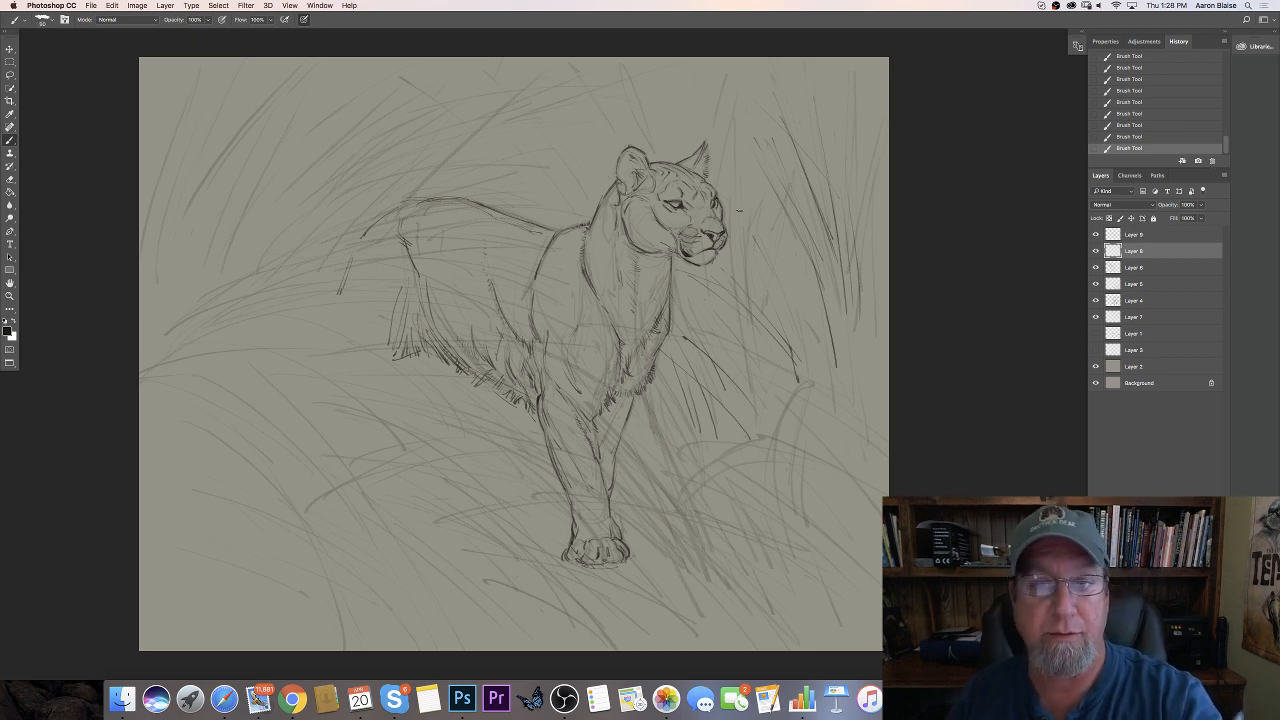
With the brush at size 50, draw long background grass blades behind the panther's head and above its back
drag(697, 65, 746, 203)
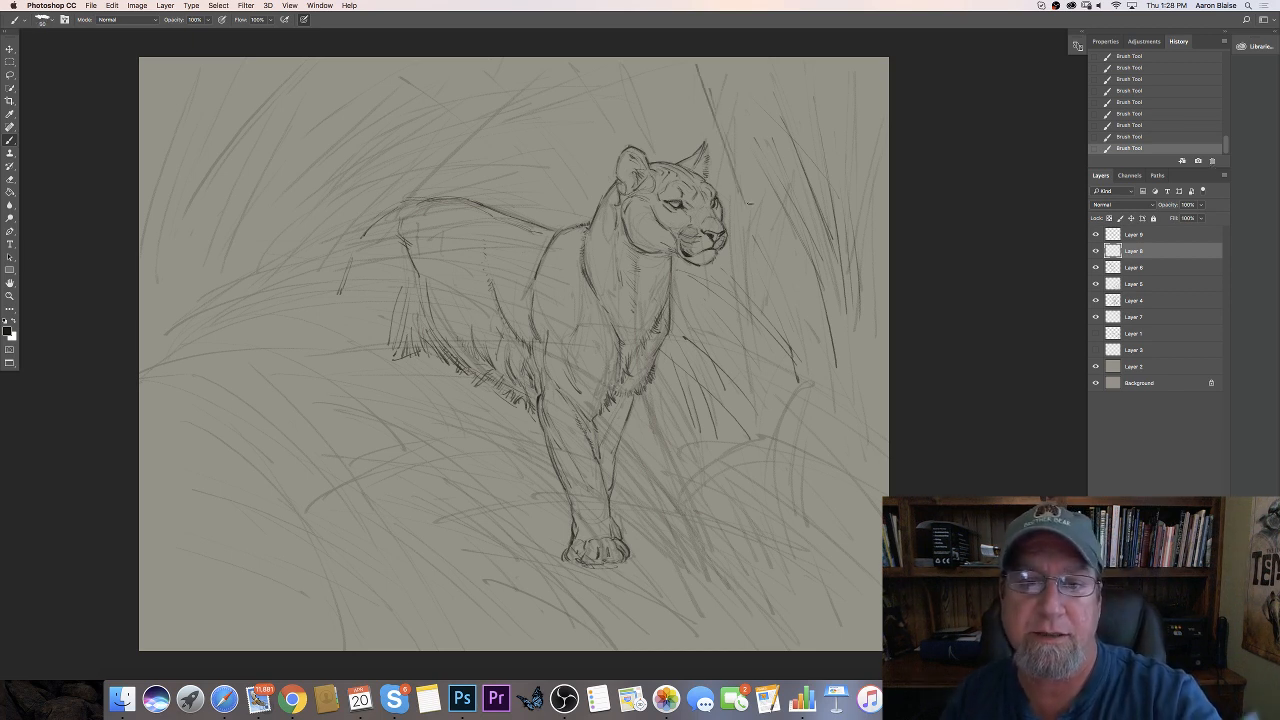
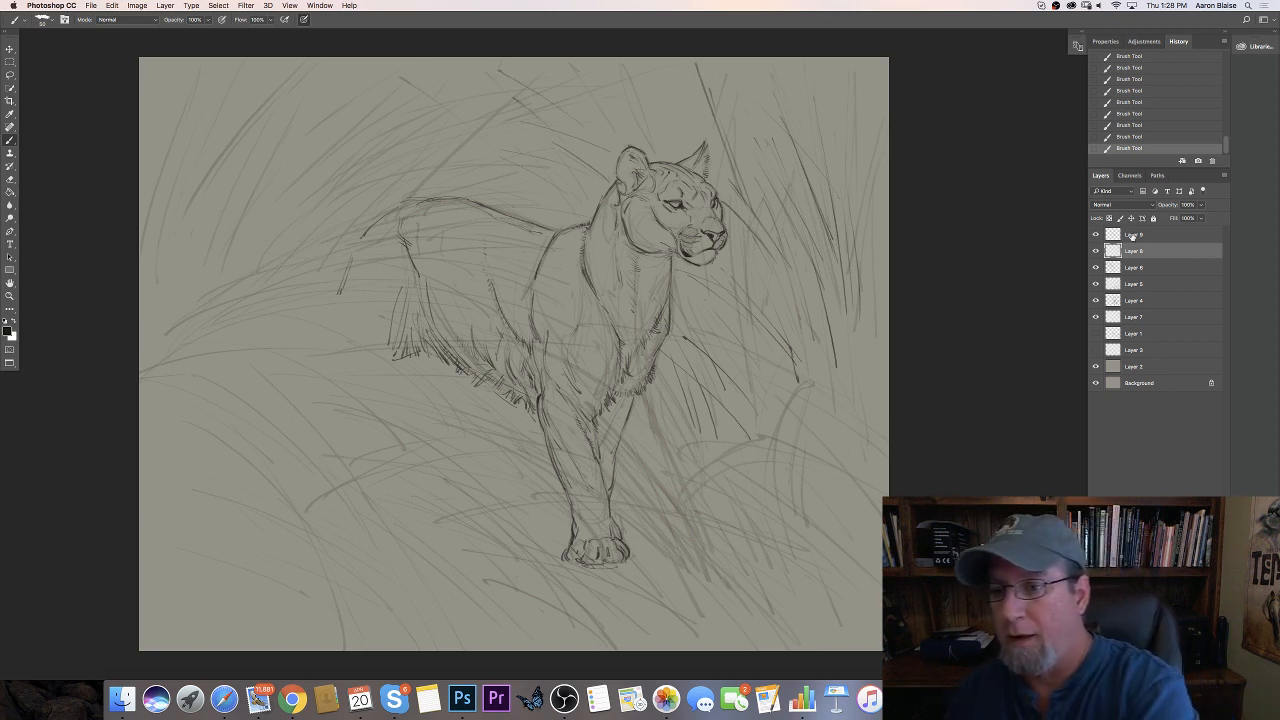
Check which layer holds the panther line drawing by toggling its visibility, and create a new layer above it
click(1133, 234)
click(1095, 234)
click(1095, 234)
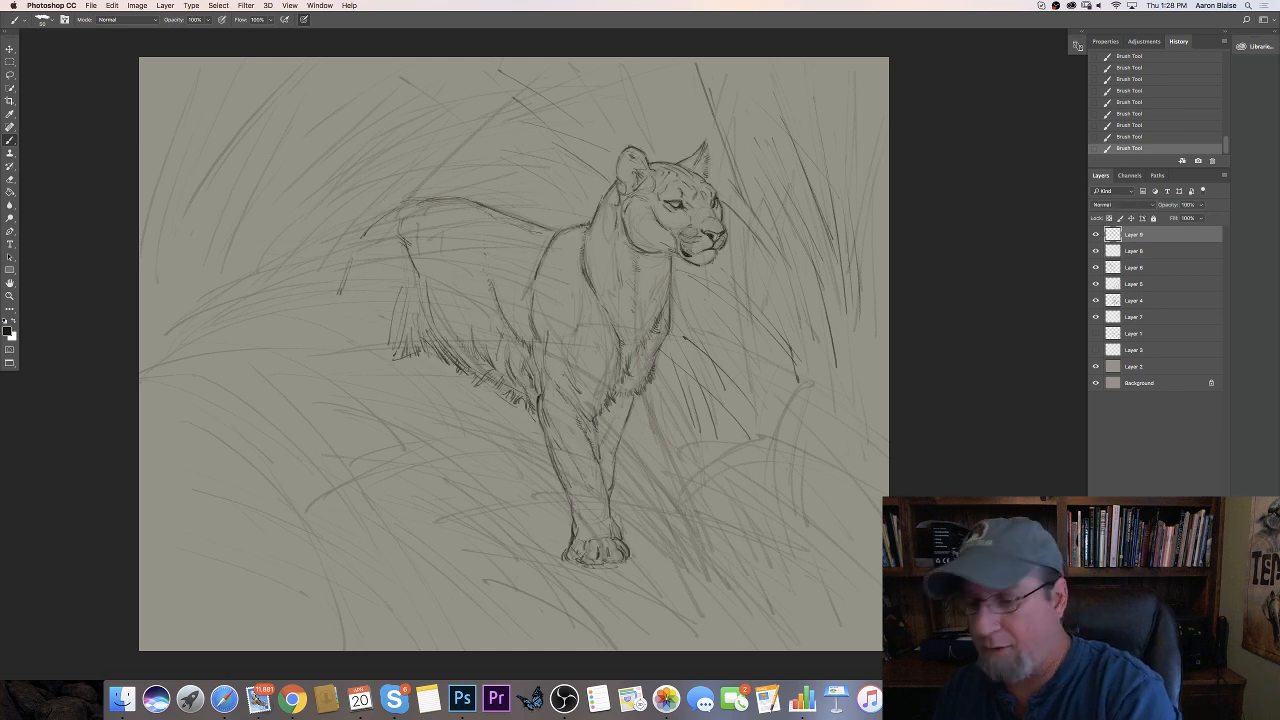
key(super+alt+shift+n)
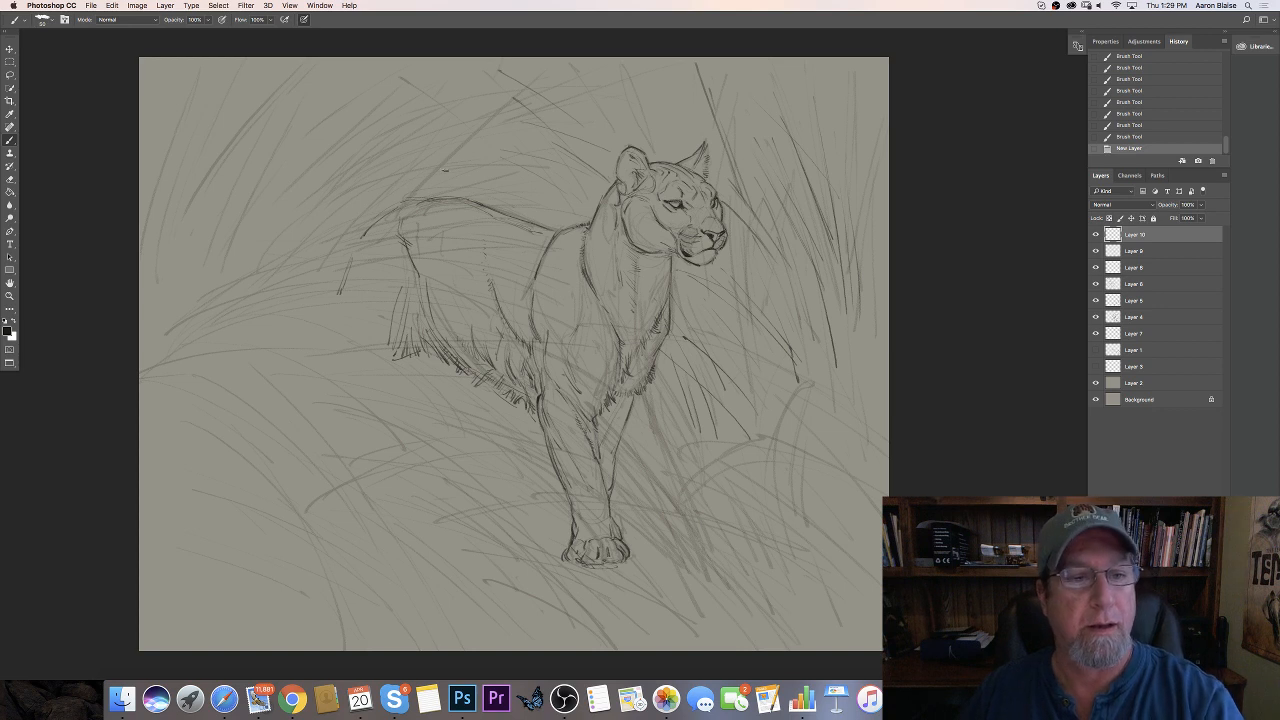
Draw sweeping, curved grass blades arching above and behind the panther's back on the new layer
mouse_move(460, 162)
mouse_down()
mouse_move(386, 202)
mouse_move(401, 201)
mouse_up()
drag(397, 199, 365, 219)
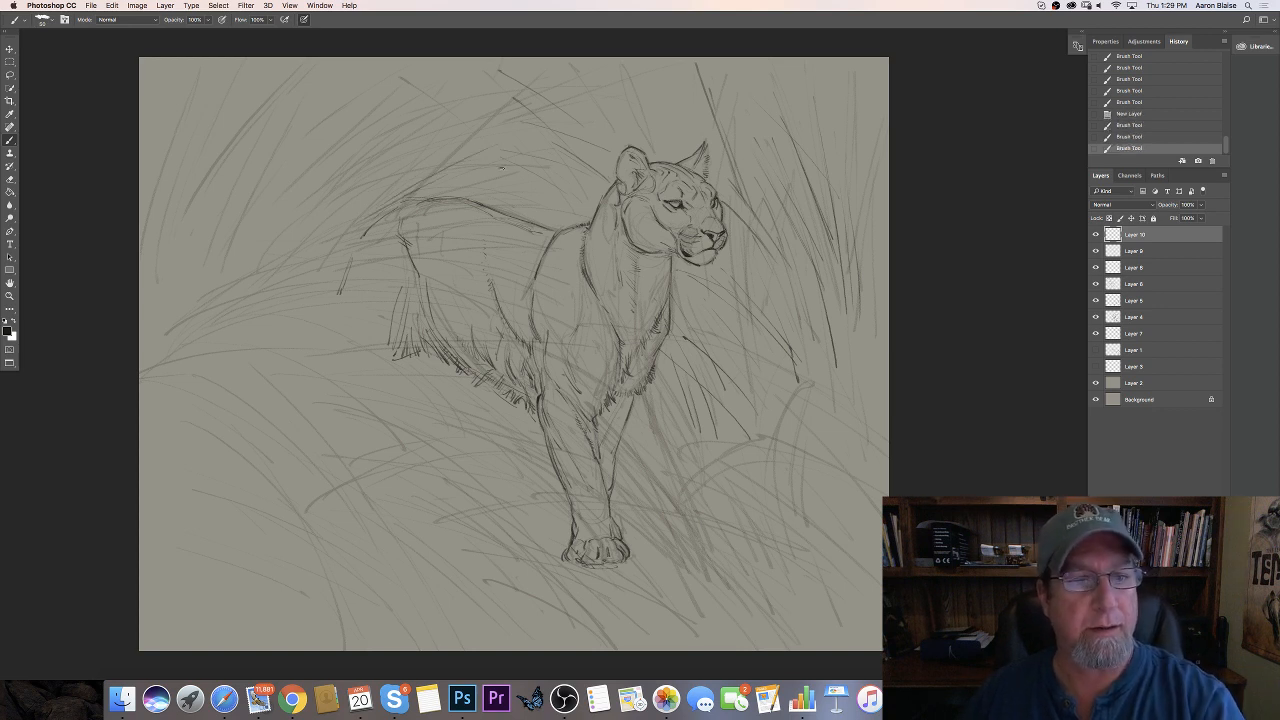
drag(527, 166, 369, 187)
drag(475, 162, 400, 176)
drag(504, 162, 380, 184)
drag(500, 158, 390, 180)
drag(448, 150, 332, 181)
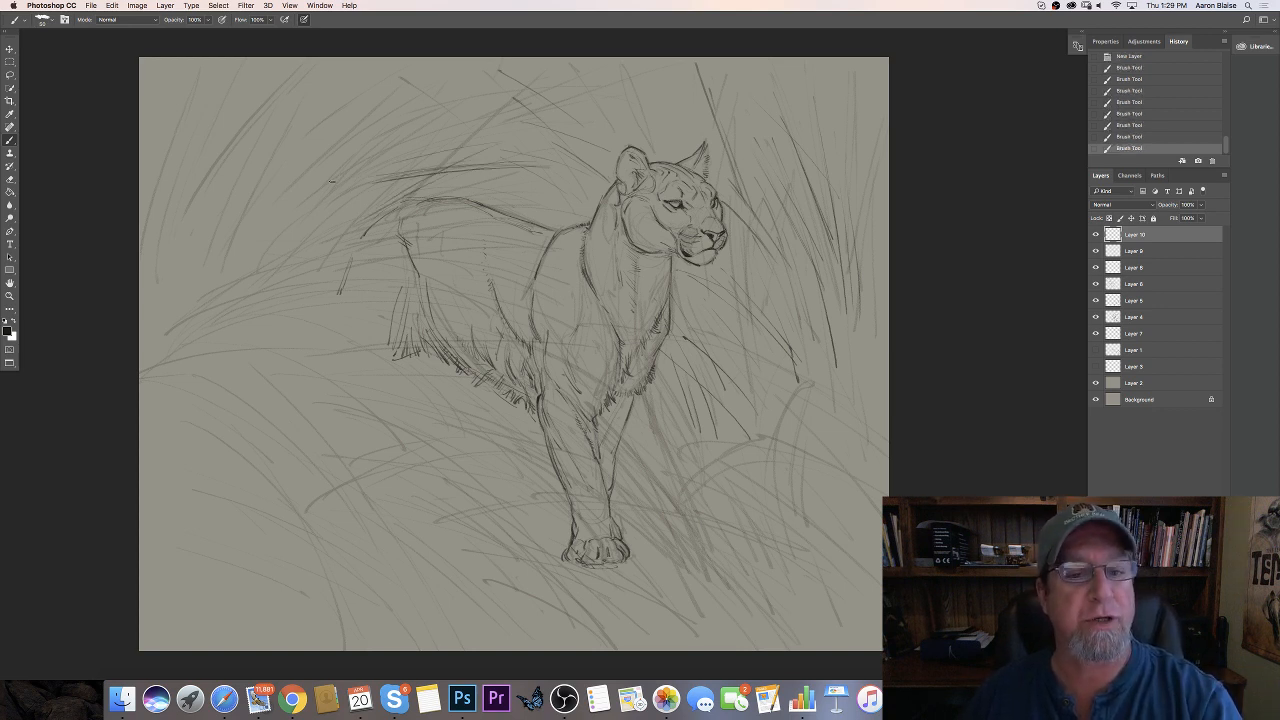
drag(512, 118, 290, 198)
drag(598, 112, 542, 116)
drag(456, 126, 360, 168)
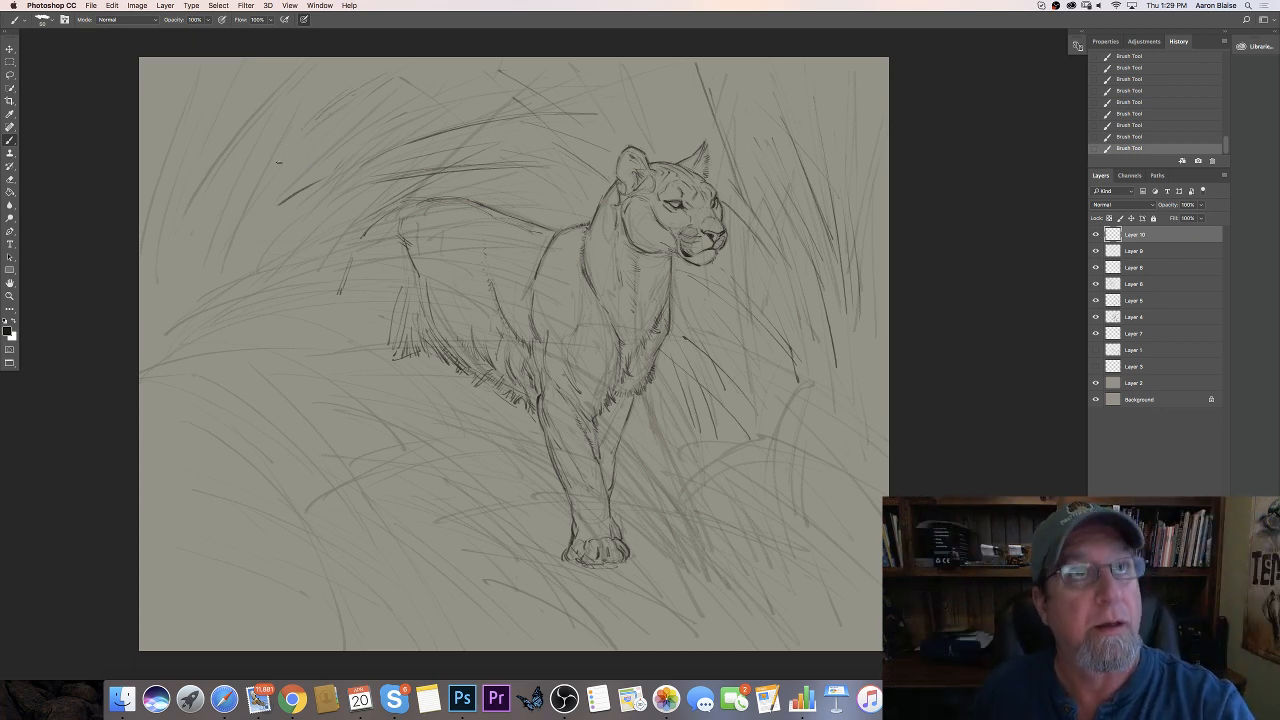
Draw long bending grass blades across the panther's rump and flank, fanning out behind the body
mouse_move(307, 157)
mouse_down()
mouse_move(262, 252)
mouse_move(278, 262)
mouse_move(256, 252)
mouse_up()
drag(470, 245, 518, 280)
drag(214, 298, 344, 250)
mouse_move(220, 296)
mouse_down()
mouse_move(382, 218)
mouse_move(420, 214)
mouse_up()
drag(492, 252, 526, 230)
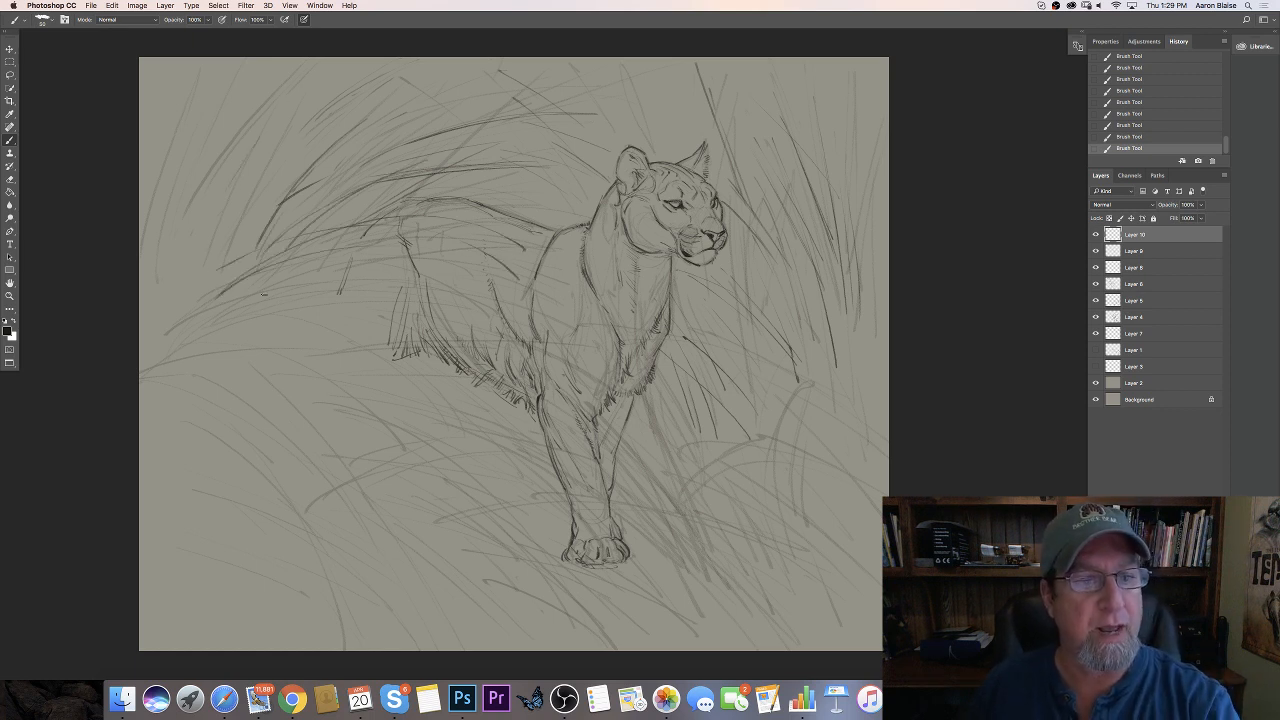
drag(545, 292, 573, 316)
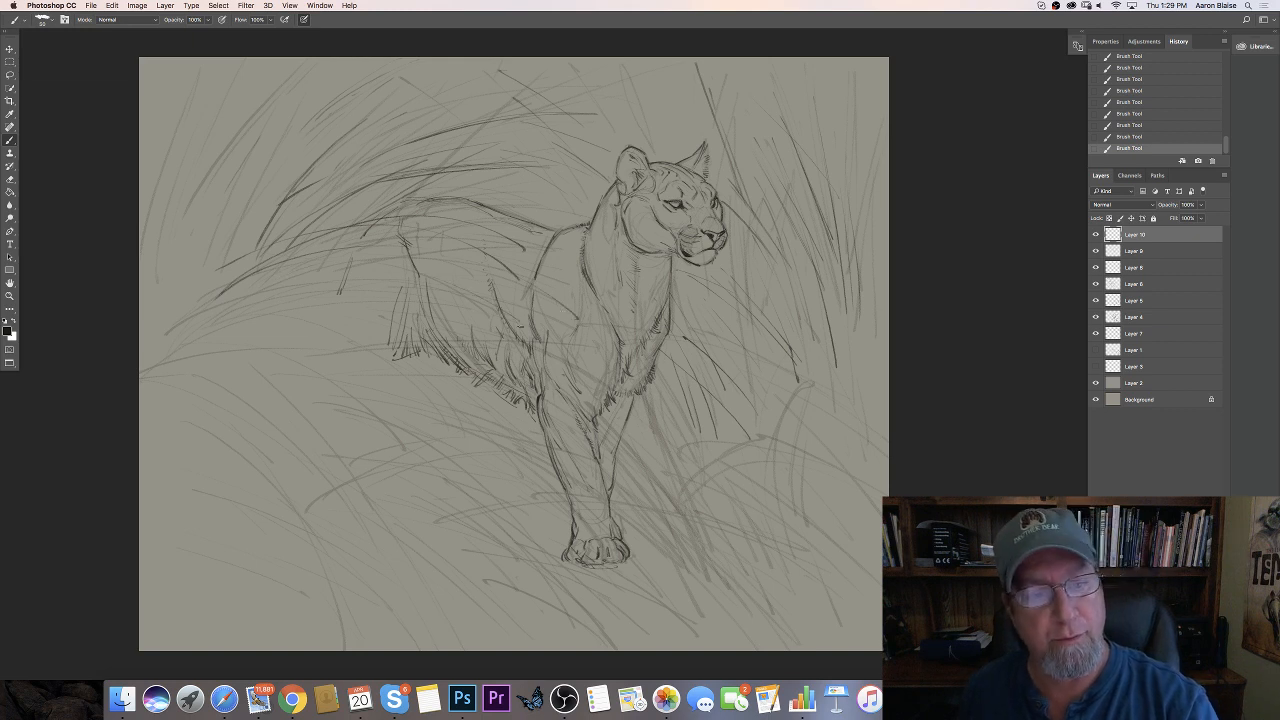
Draw drooping grass blades over the hind leg and lower flank, continuing below the belly
mouse_move(332, 292)
mouse_down()
mouse_move(356, 292)
mouse_move(316, 356)
mouse_move(296, 430)
mouse_up()
drag(348, 356, 332, 384)
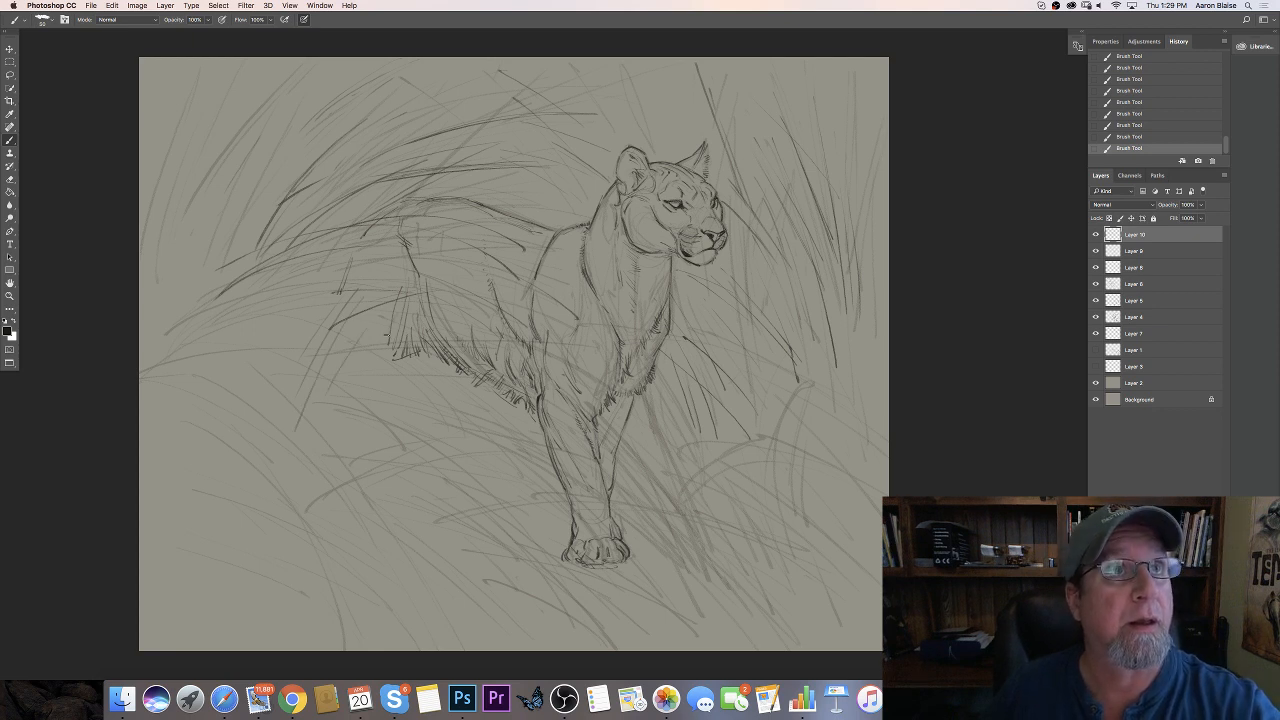
drag(384, 350, 358, 424)
drag(386, 376, 373, 429)
drag(333, 332, 259, 435)
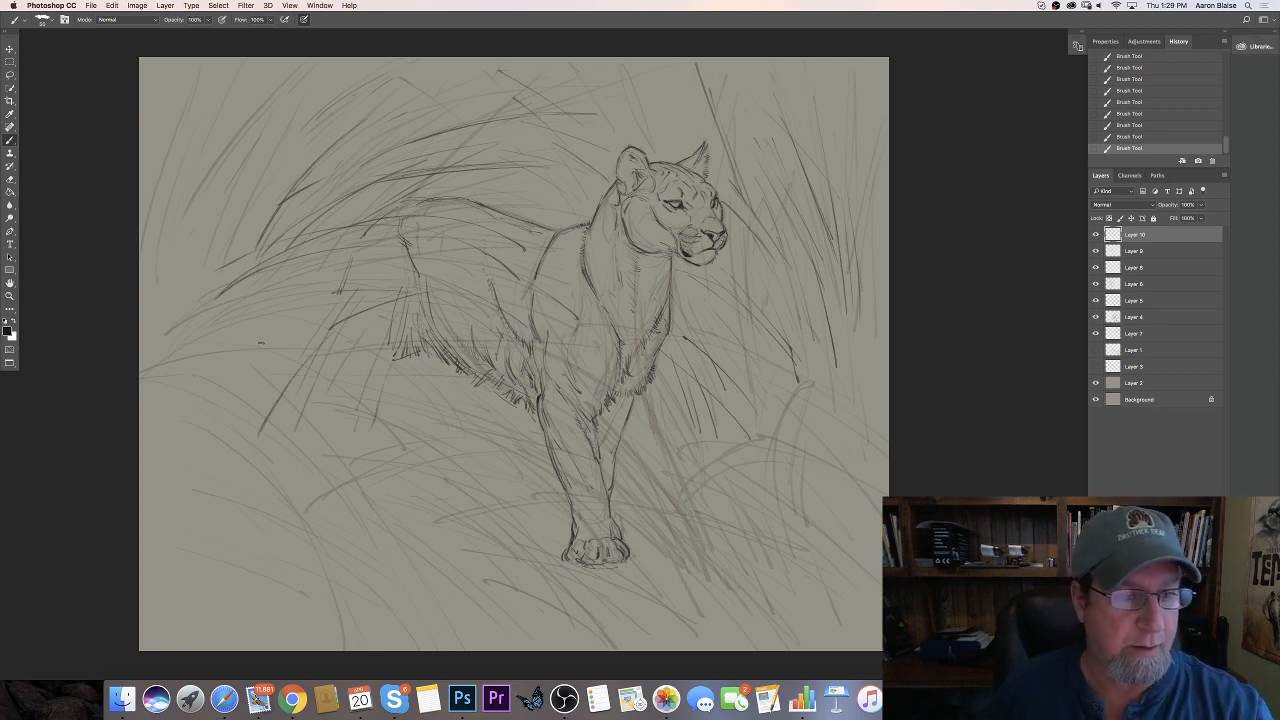
mouse_move(400, 284)
mouse_down()
mouse_move(328, 312)
mouse_move(340, 304)
mouse_up()
mouse_move(500, 300)
mouse_down()
mouse_move(332, 336)
mouse_move(348, 348)
mouse_up()
drag(410, 380, 449, 419)
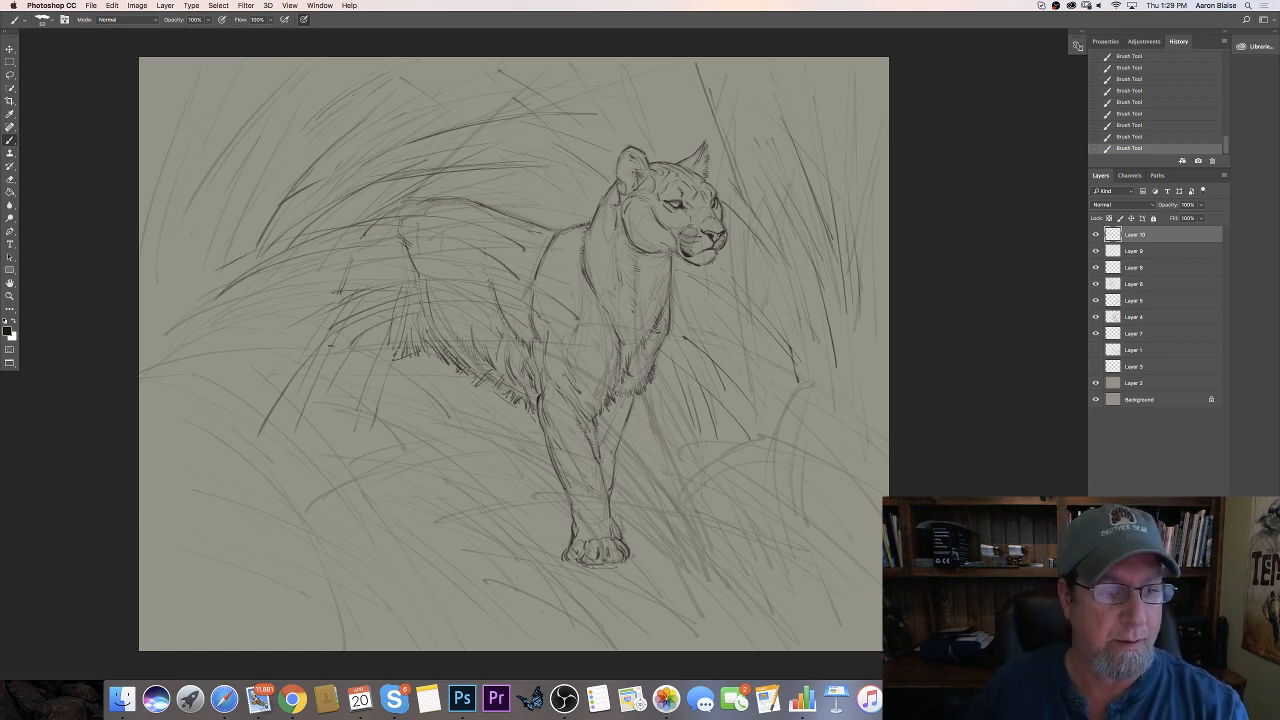
Draw long arching grass blades below and behind the panther's hindquarters, drooping toward the foreground
drag(338, 350, 494, 483)
drag(300, 356, 482, 518)
drag(364, 390, 472, 506)
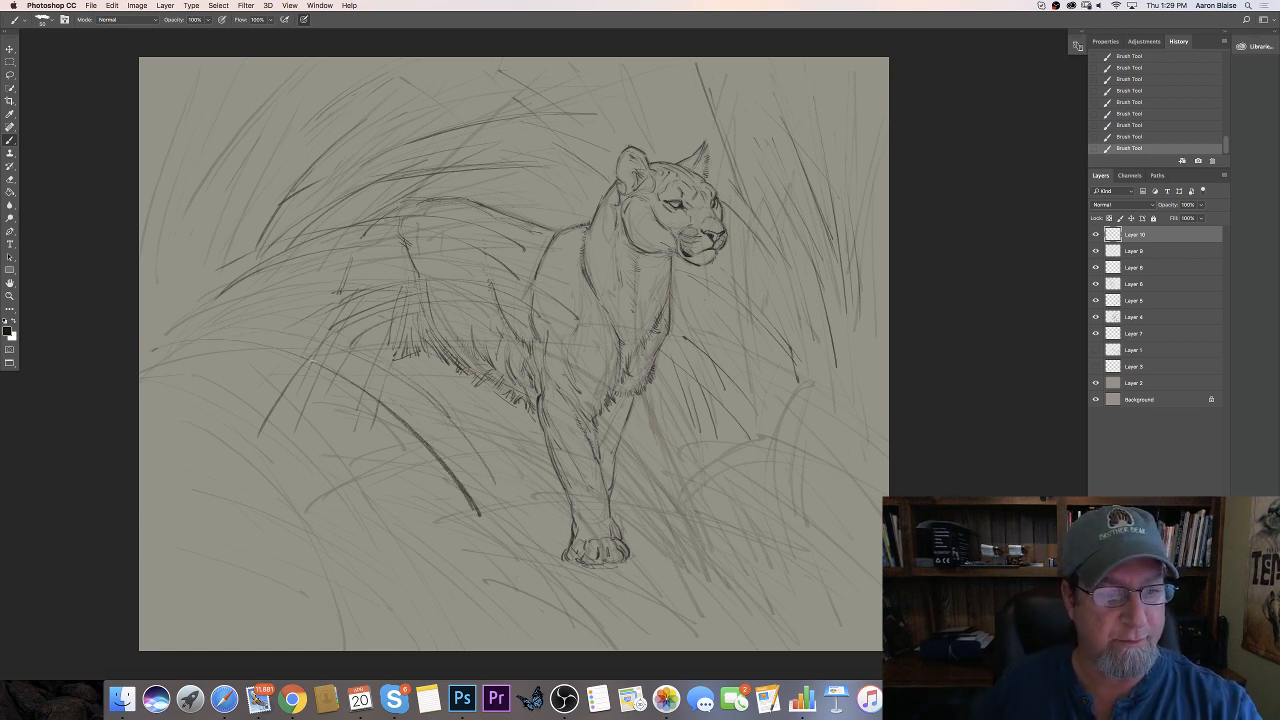
drag(214, 341, 334, 370)
drag(284, 335, 379, 383)
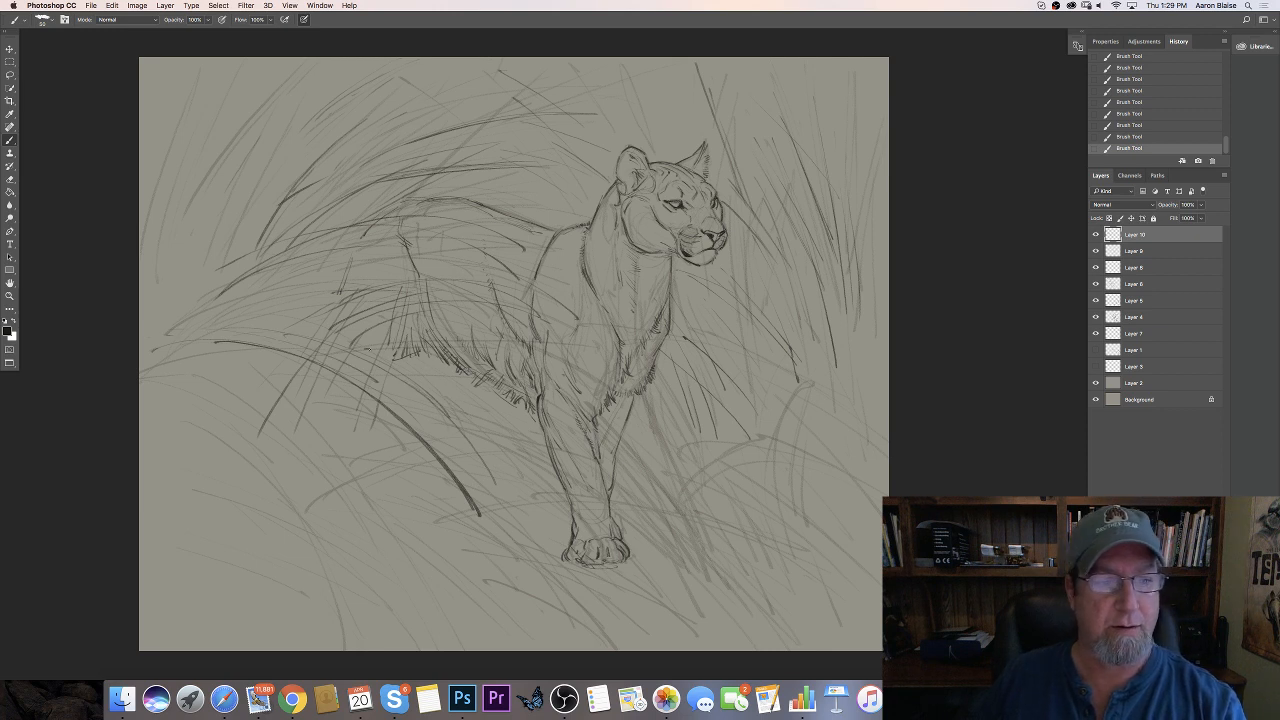
drag(264, 315, 380, 355)
Draw sweeping foreground grass blades curving down across the lower-left area of the canvas
drag(226, 424, 400, 602)
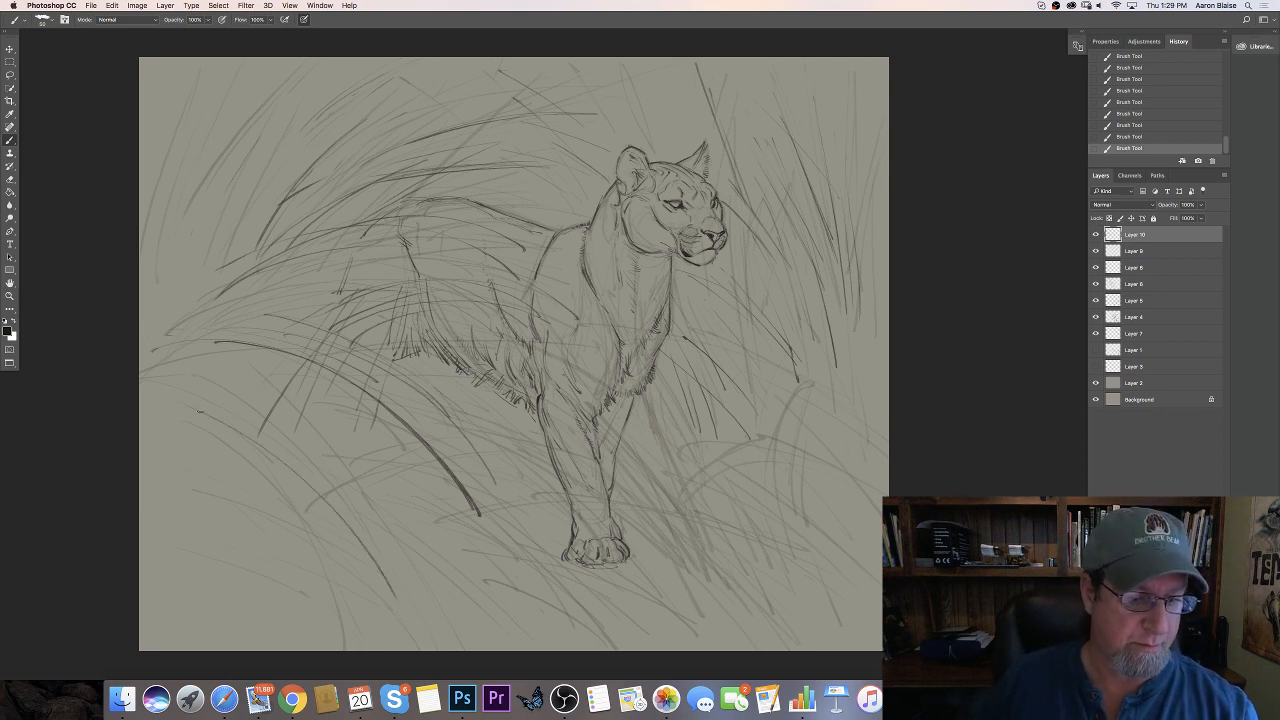
drag(278, 470, 392, 640)
drag(258, 450, 328, 496)
drag(148, 408, 260, 452)
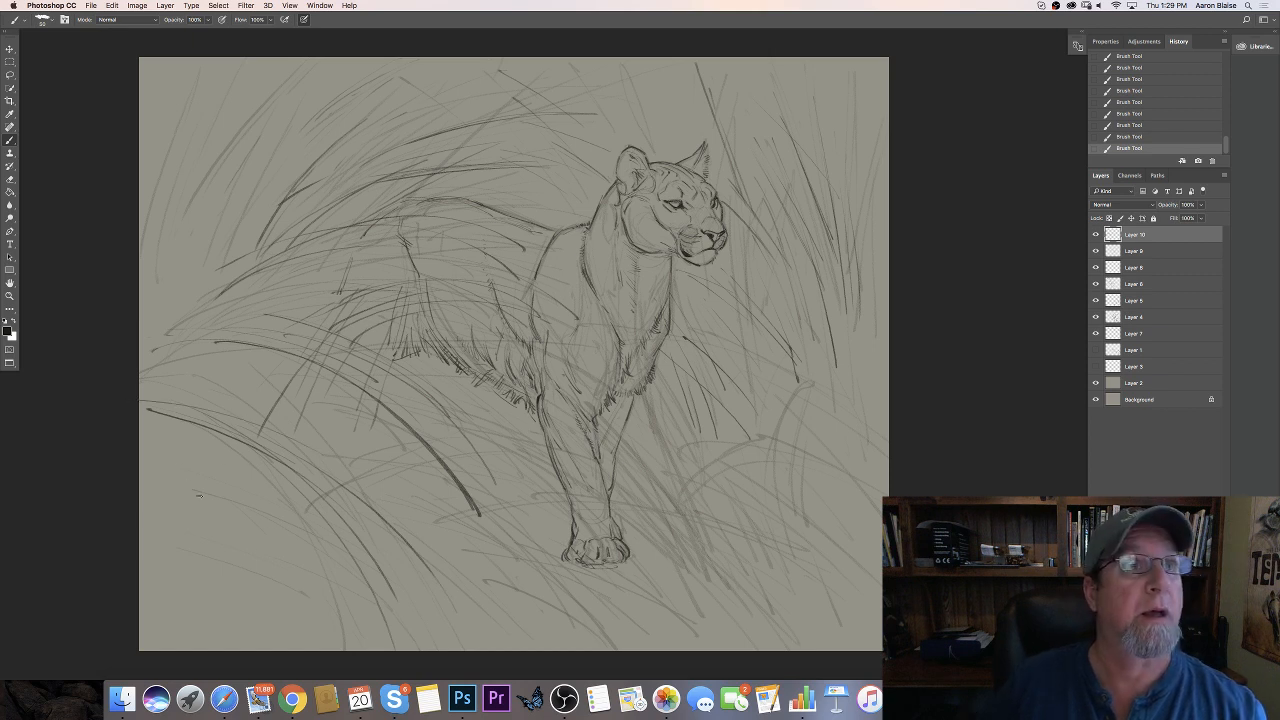
drag(199, 495, 268, 574)
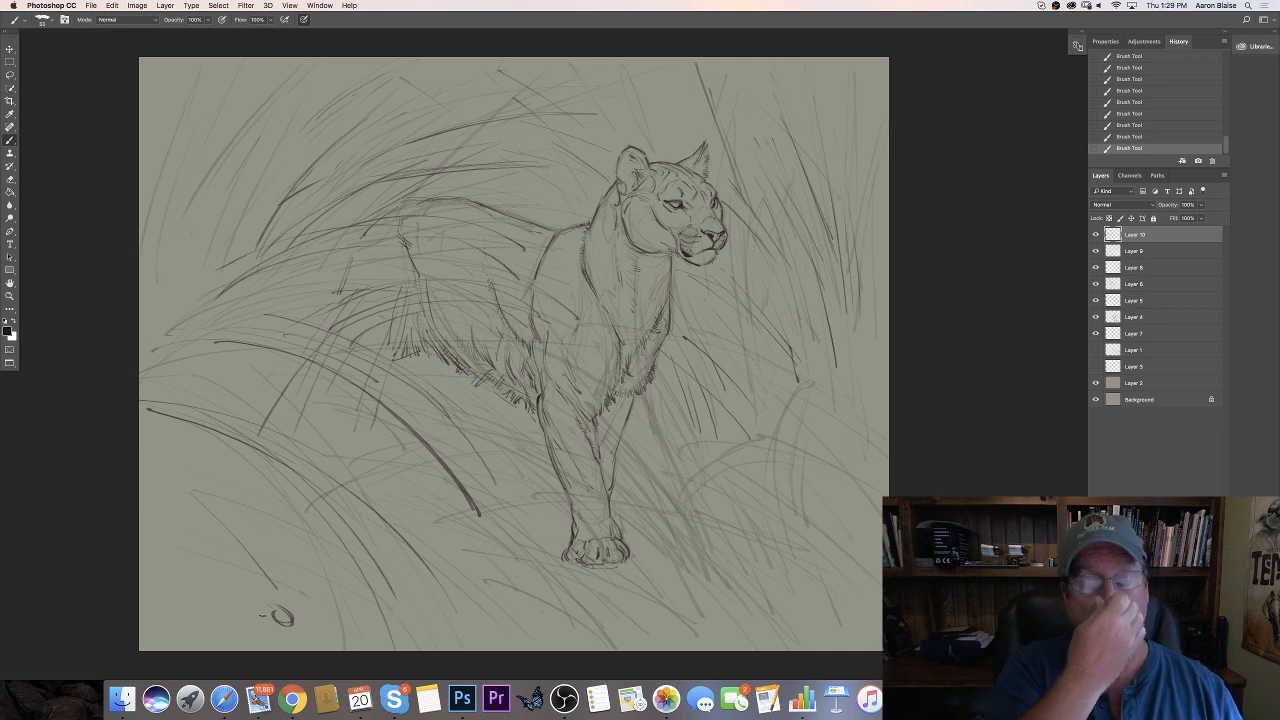
Sketch a scattered cluster of small rounded shapes on the ground in the canvas's lower-left foreground
mouse_move(306, 622)
mouse_down()
mouse_move(328, 638)
mouse_move(318, 646)
mouse_move(334, 645)
mouse_up()
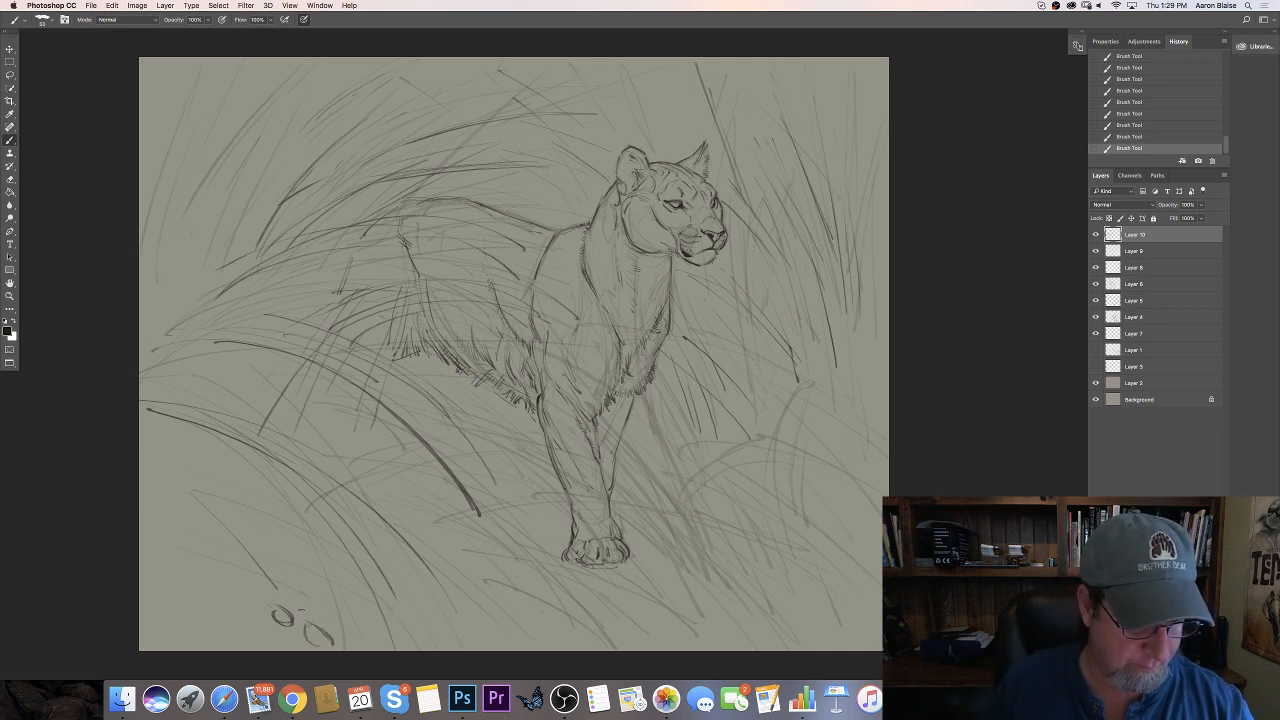
mouse_move(288, 601)
mouse_down()
mouse_move(280, 627)
mouse_move(240, 618)
mouse_up()
mouse_move(246, 570)
mouse_down()
mouse_move(238, 587)
mouse_move(246, 566)
mouse_move(218, 566)
mouse_up()
mouse_move(306, 586)
mouse_down()
mouse_move(316, 604)
mouse_move(331, 588)
mouse_move(360, 625)
mouse_up()
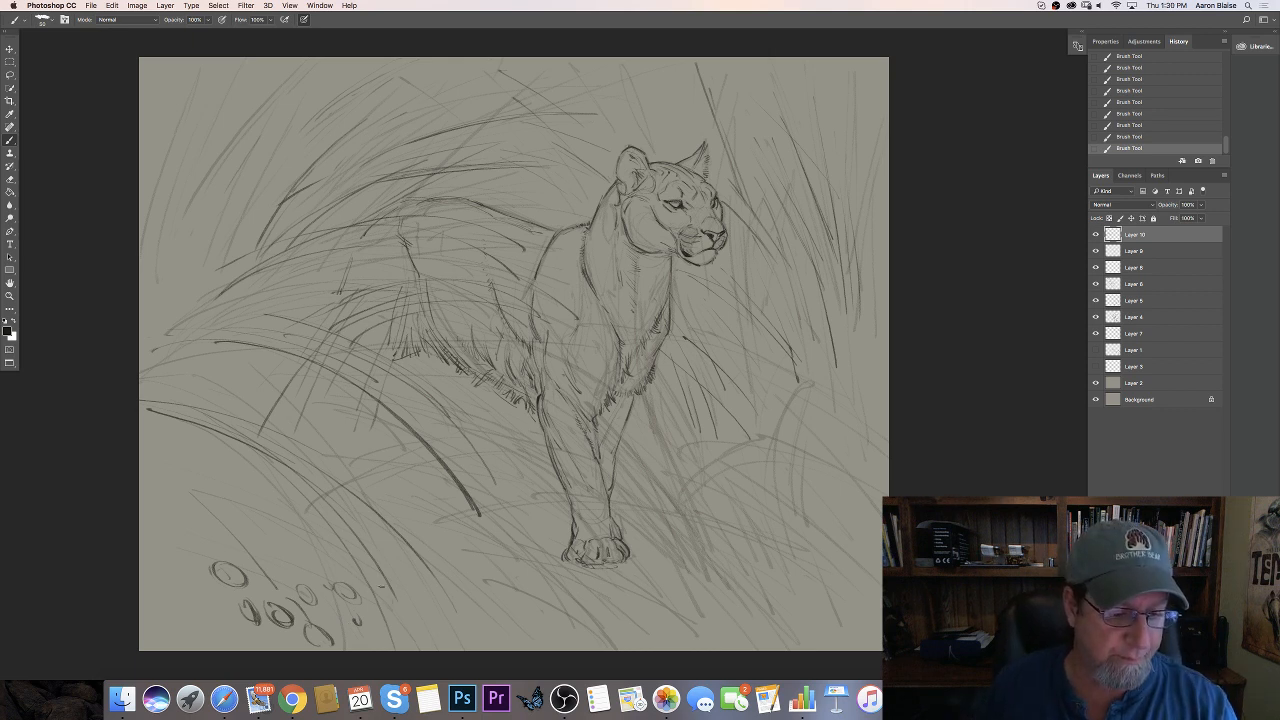
drag(375, 565, 400, 628)
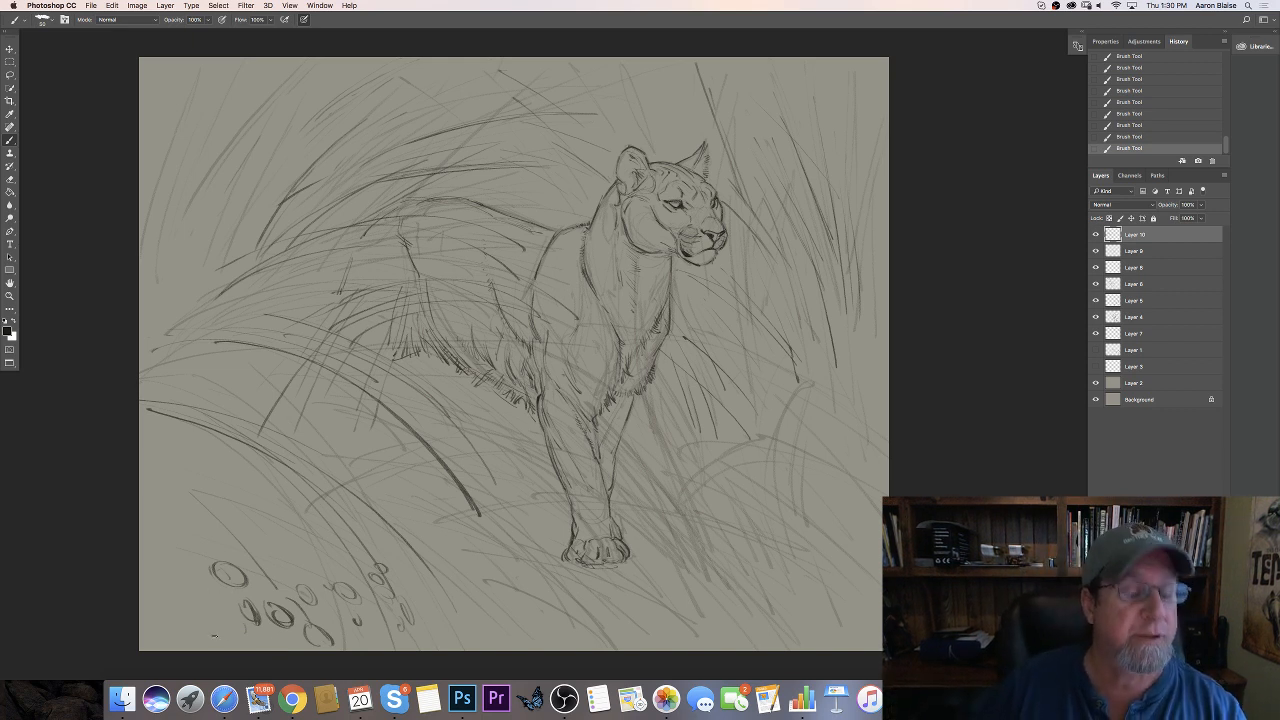
mouse_move(211, 640)
mouse_down()
mouse_move(206, 649)
mouse_move(238, 650)
mouse_up()
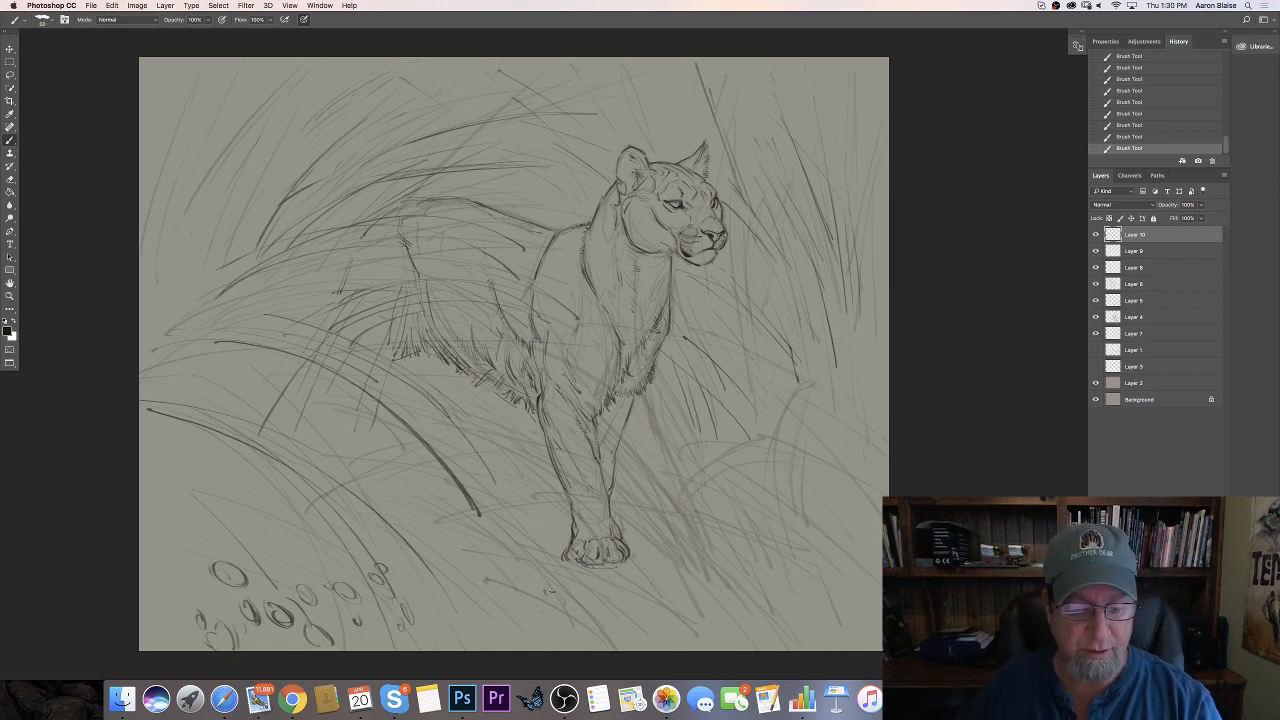
Sketch more small rounded ground shapes just behind and below the panther's front paw
drag(545, 593, 554, 589)
mouse_move(556, 586)
mouse_down()
mouse_move(565, 599)
mouse_move(514, 562)
mouse_move(526, 556)
mouse_move(508, 574)
mouse_up()
mouse_move(522, 622)
mouse_down()
mouse_move(532, 610)
mouse_move(463, 593)
mouse_up()
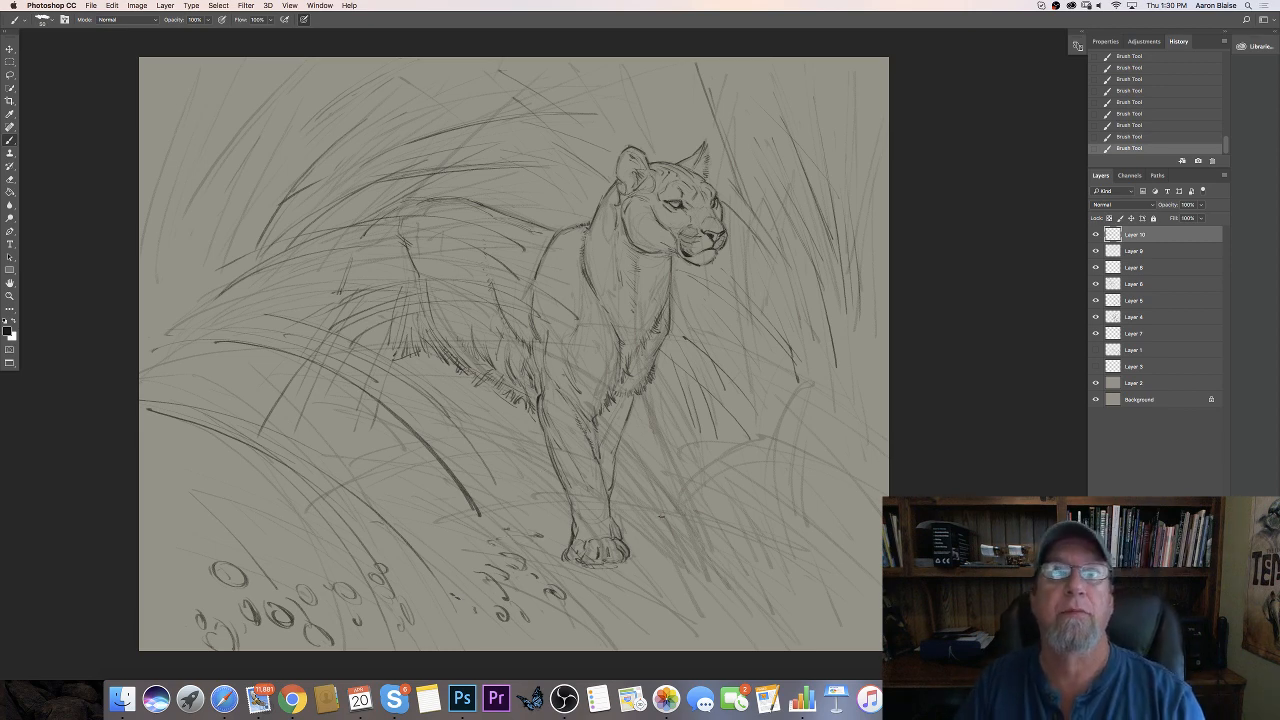
Create a new layer and draw dark foreground grass blades slanting across the panther's front legs
key(super+alt+shift+n)
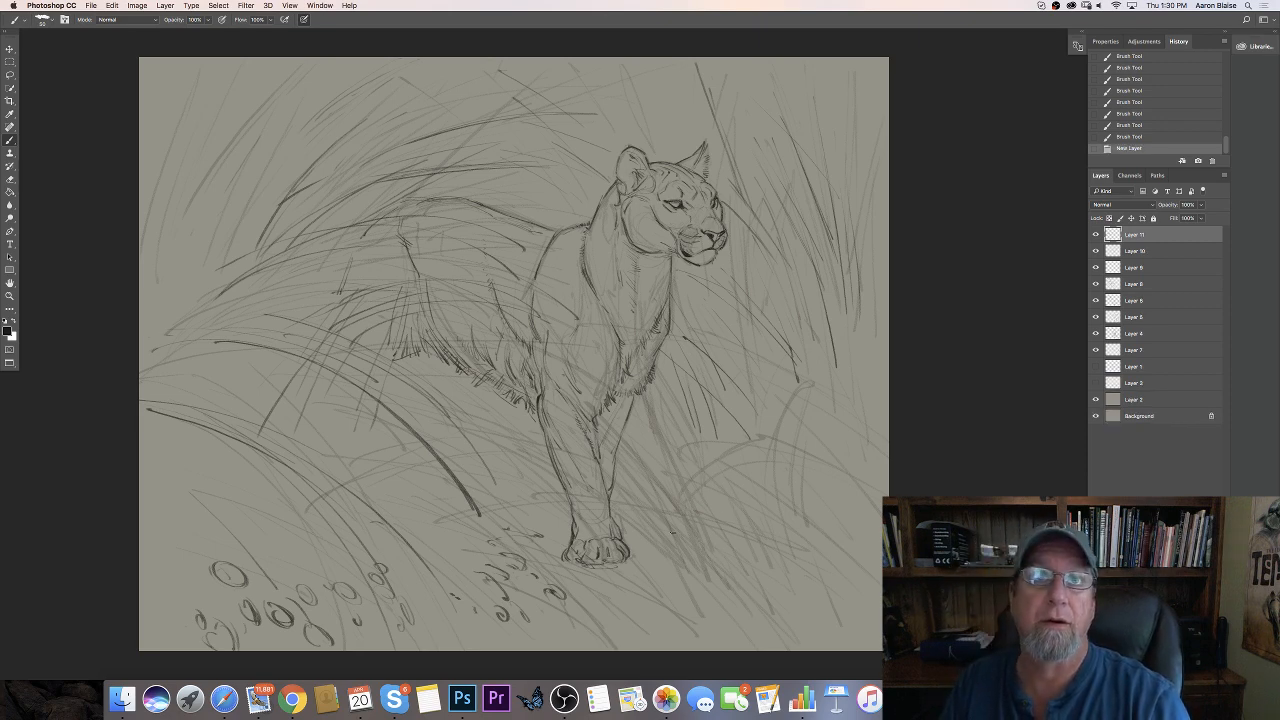
drag(577, 485, 673, 543)
mouse_move(521, 465)
mouse_down()
mouse_move(596, 495)
mouse_move(650, 537)
mouse_up()
drag(626, 472, 688, 546)
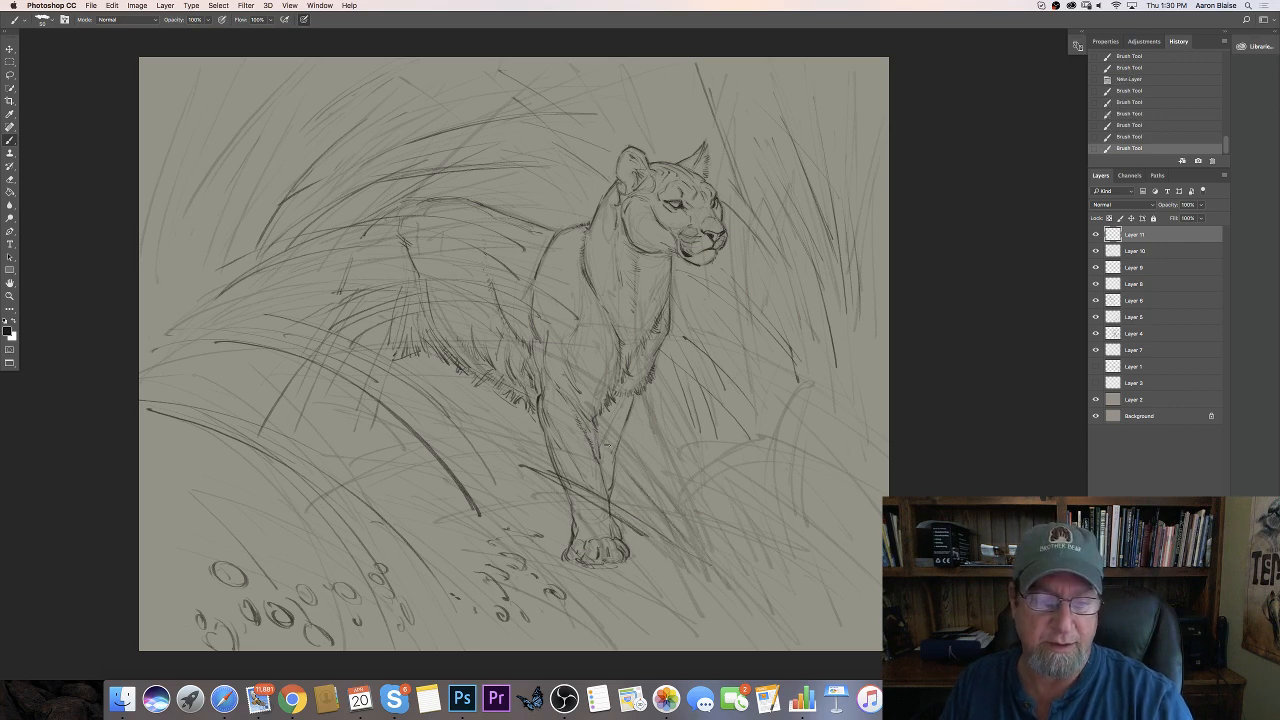
mouse_move(584, 388)
mouse_down()
mouse_move(670, 510)
mouse_move(616, 428)
mouse_up()
drag(612, 424, 688, 540)
drag(662, 496, 710, 578)
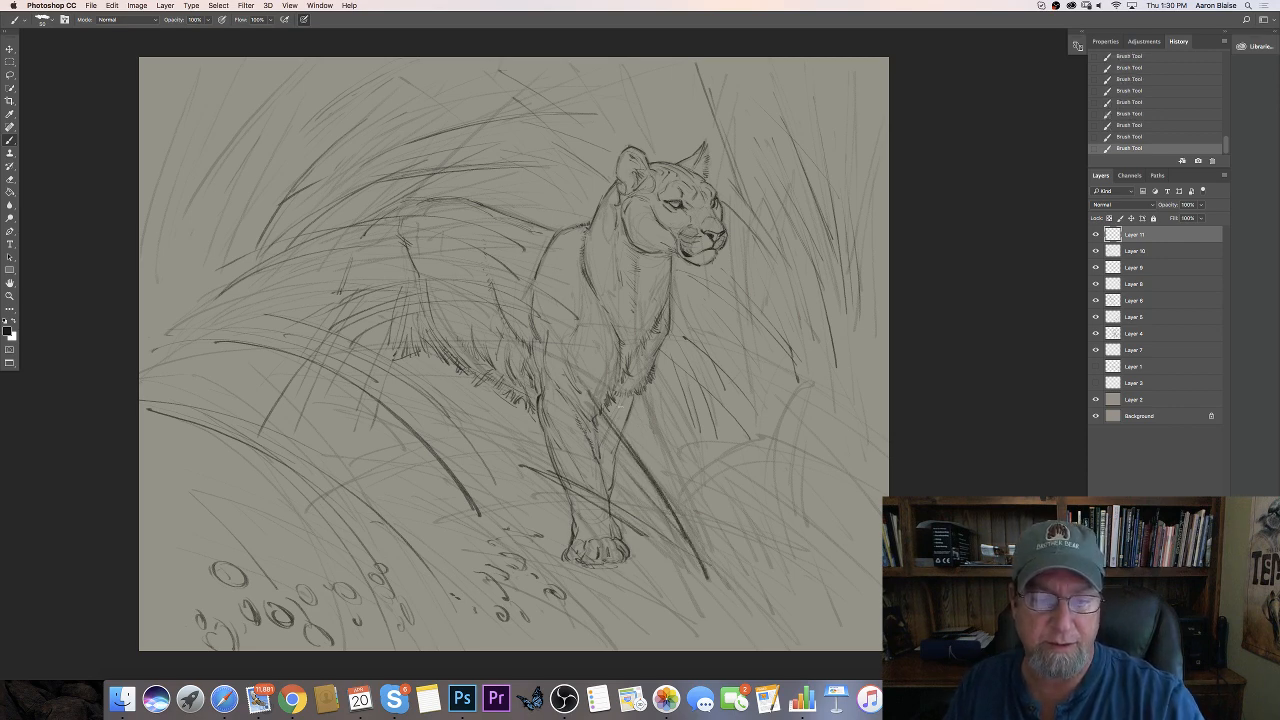
drag(640, 438, 696, 520)
drag(656, 370, 702, 498)
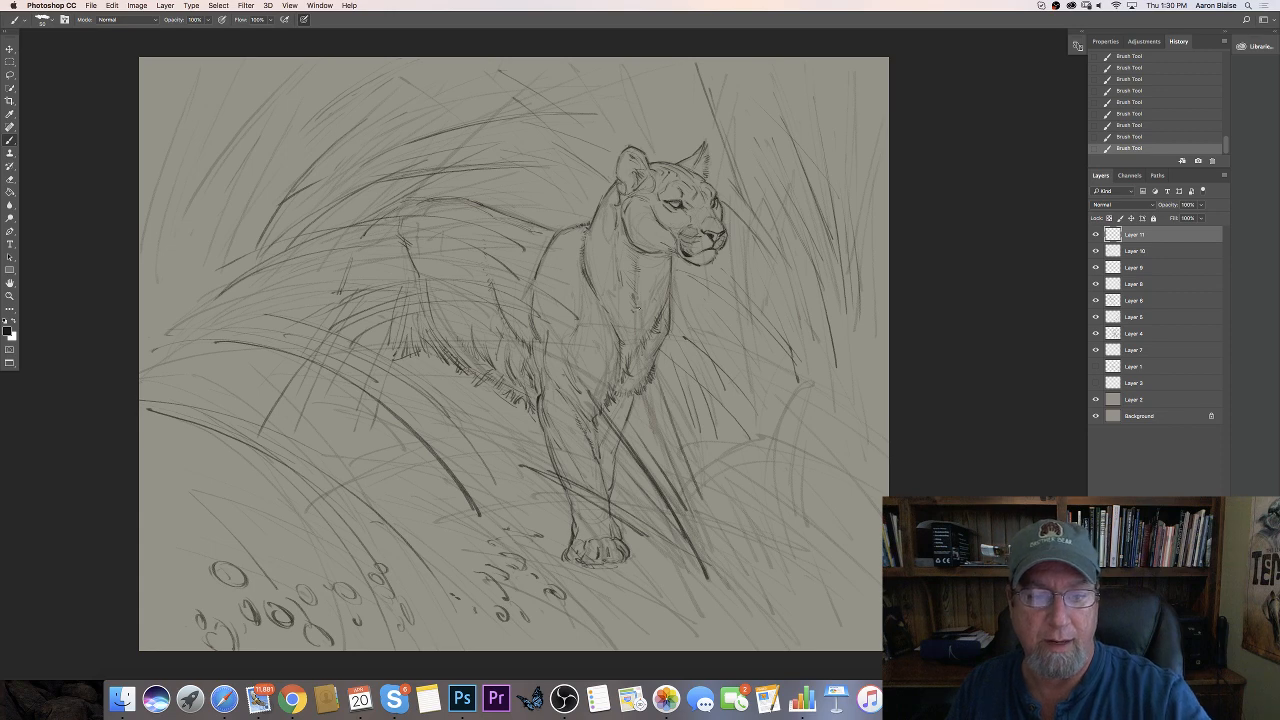
Draw long grass blades from the panther's throat and chest down past the far front leg
drag(638, 302, 658, 416)
drag(638, 354, 706, 538)
mouse_move(680, 448)
mouse_down()
mouse_move(698, 510)
mouse_move(724, 536)
mouse_up()
drag(682, 380, 698, 416)
drag(724, 478, 748, 534)
mouse_move(704, 432)
mouse_down()
mouse_move(716, 456)
mouse_move(717, 281)
mouse_up()
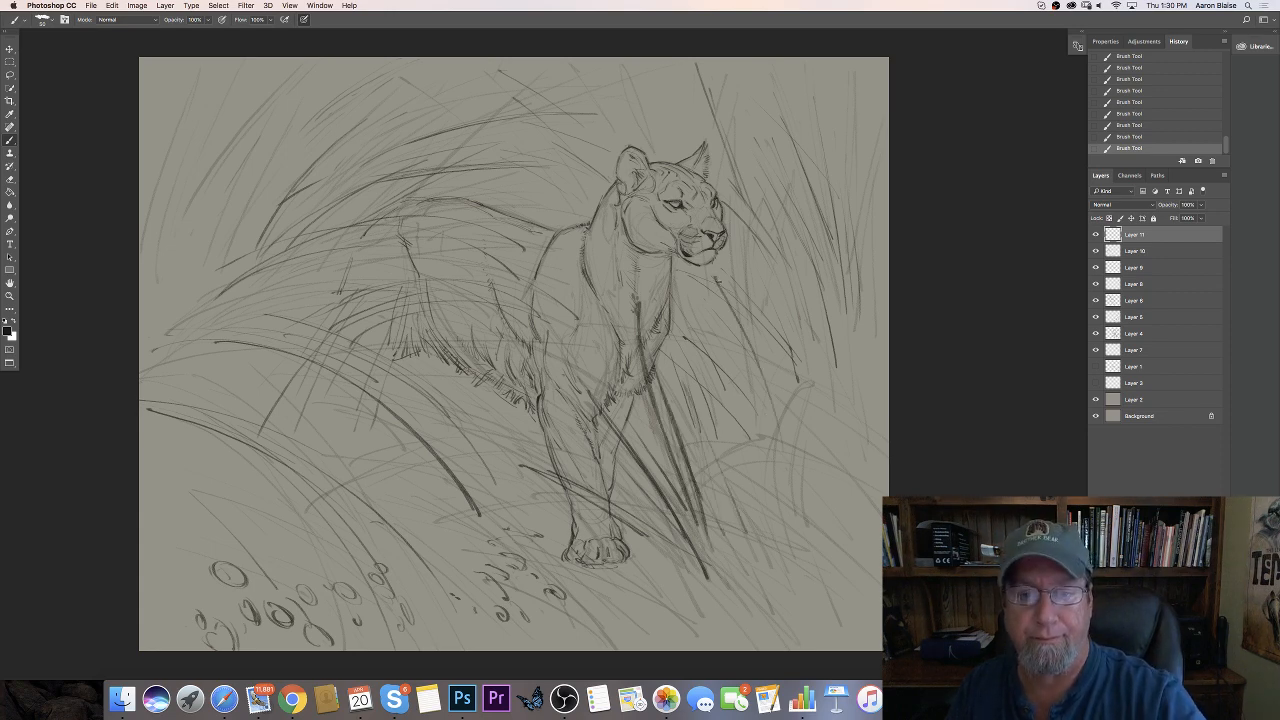
drag(640, 284, 700, 378)
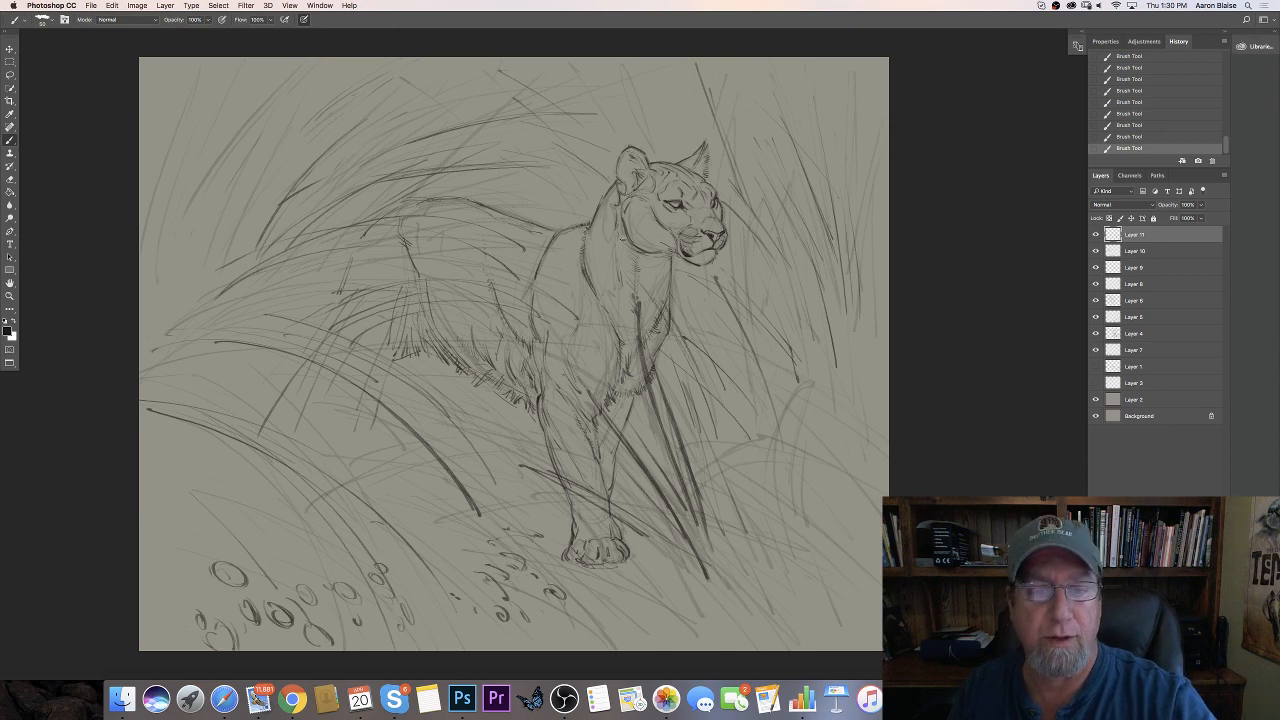
drag(634, 260, 700, 384)
drag(634, 216, 712, 414)
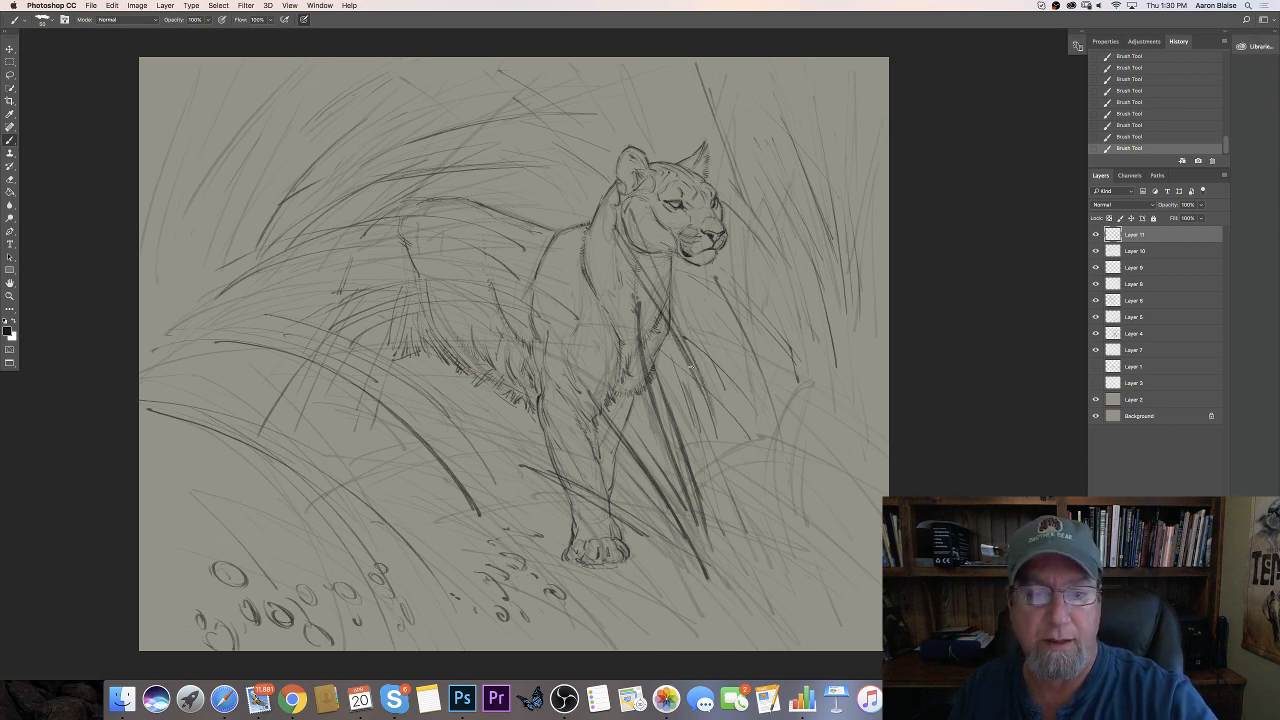
drag(678, 358, 710, 442)
Draw dark, steep grass blades in front of the panther's face, running from ear height to below its chest level
drag(757, 244, 767, 300)
drag(741, 152, 750, 208)
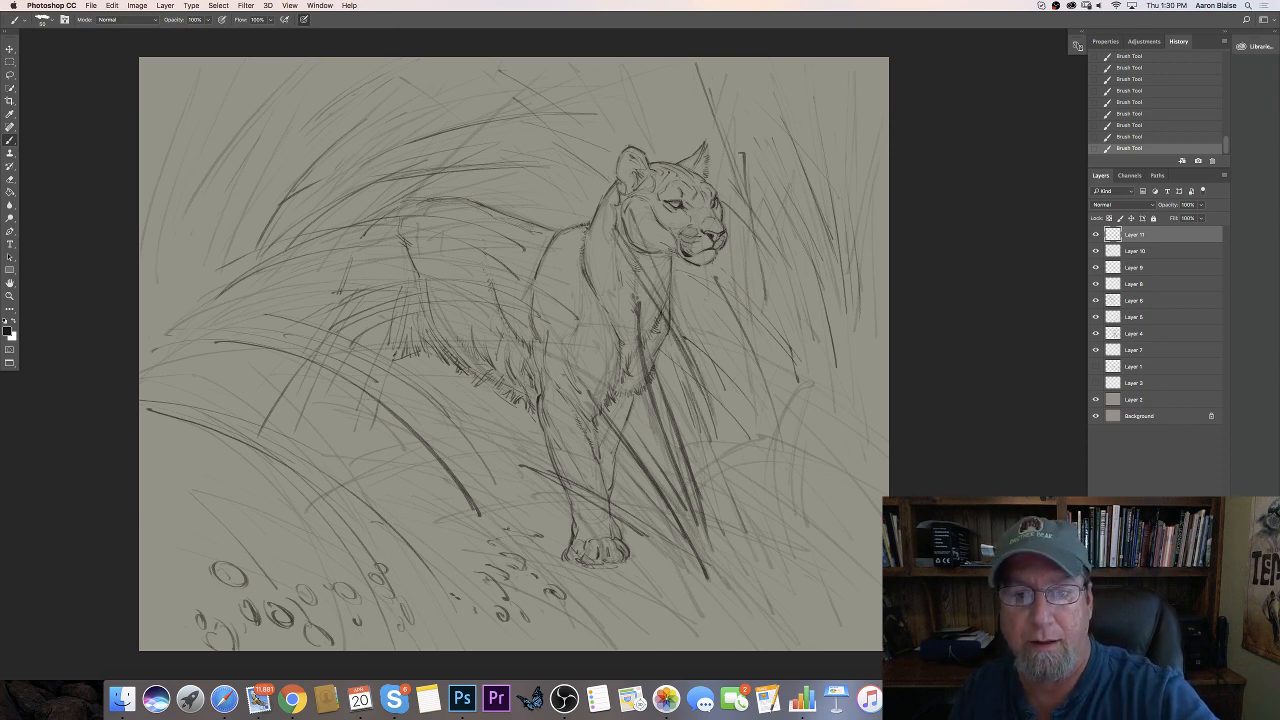
drag(740, 154, 778, 340)
drag(756, 246, 782, 360)
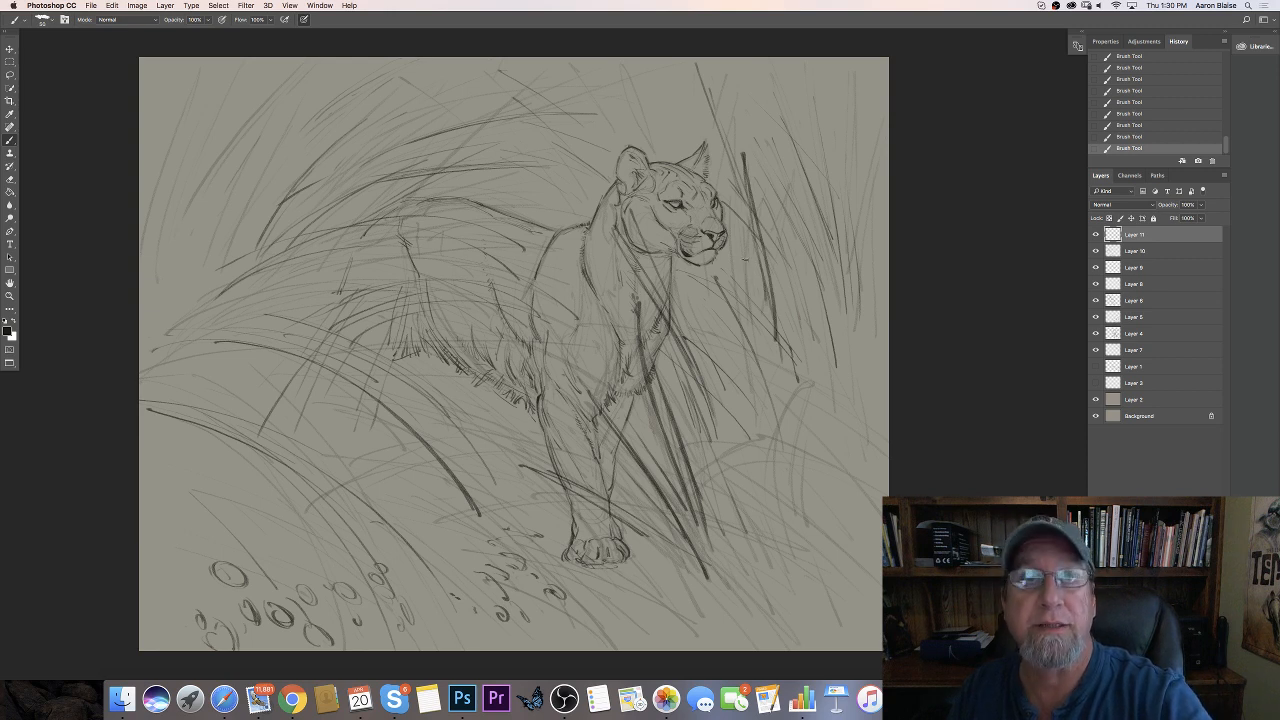
drag(750, 272, 762, 300)
drag(740, 230, 770, 336)
mouse_move(745, 268)
mouse_down()
mouse_move(795, 402)
mouse_move(802, 384)
mouse_up()
drag(789, 286, 798, 430)
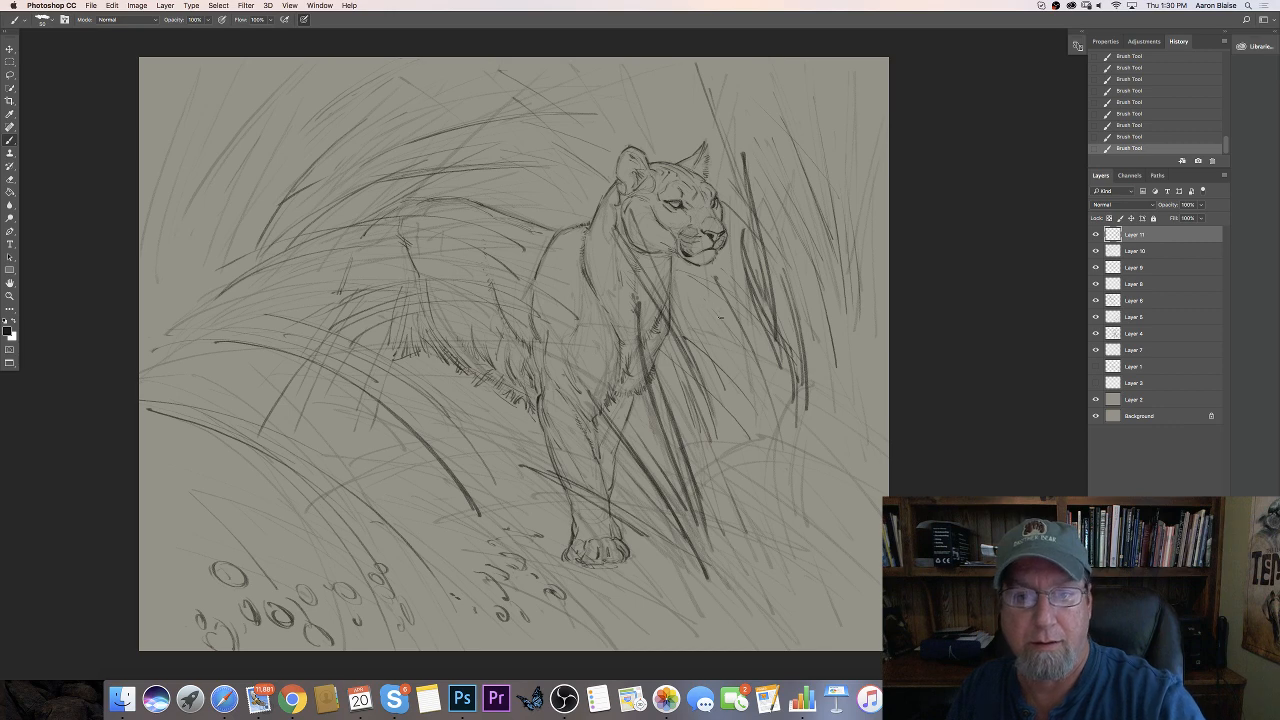
drag(722, 330, 770, 396)
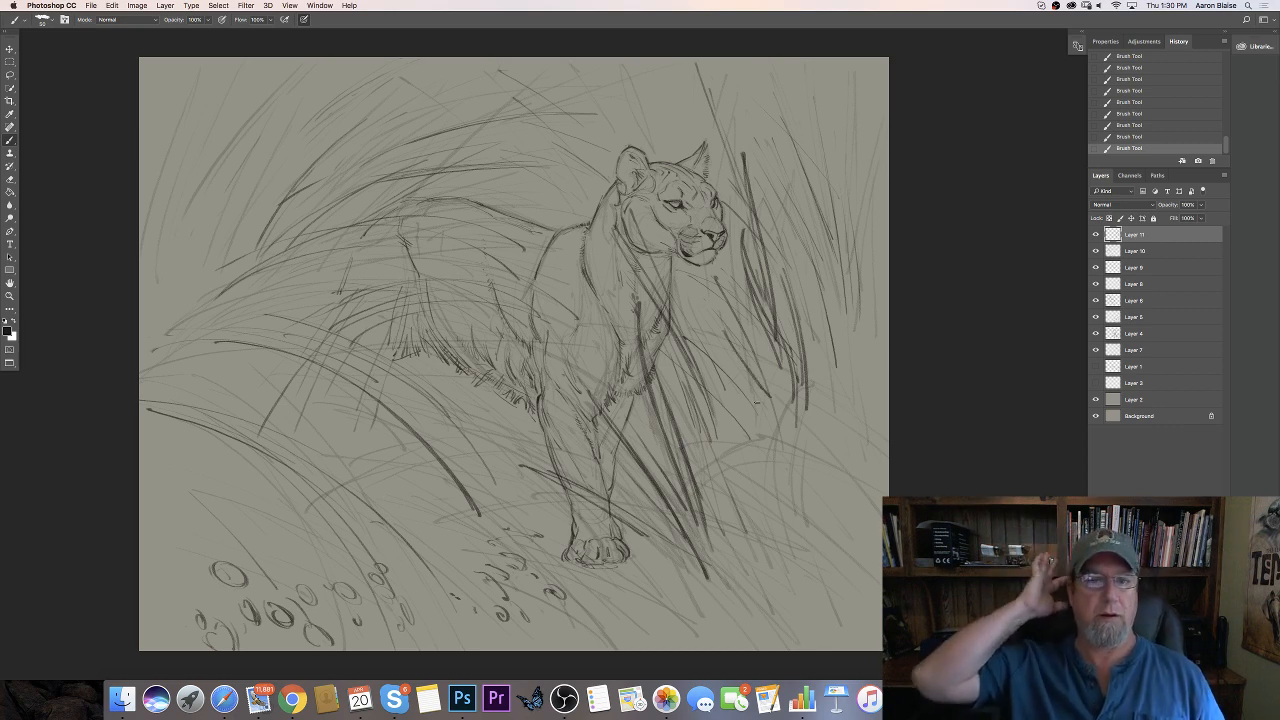
Draw upright grass blades along the canvas's right edge, from the panther's head height down to the ground
drag(846, 210, 819, 338)
mouse_move(849, 222)
mouse_down()
mouse_move(823, 363)
mouse_move(822, 338)
mouse_move(868, 298)
mouse_move(886, 258)
mouse_up()
drag(854, 358, 882, 262)
drag(852, 320, 855, 406)
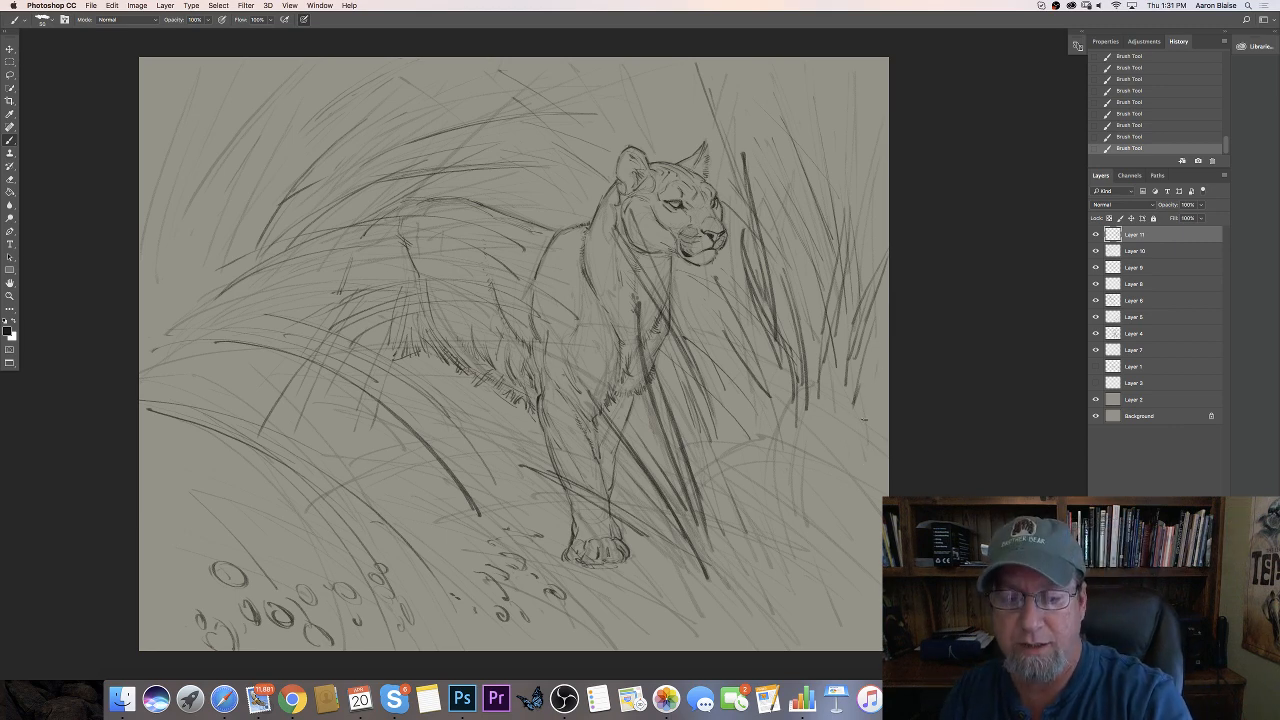
drag(884, 373, 875, 408)
drag(863, 436, 860, 490)
drag(858, 428, 840, 508)
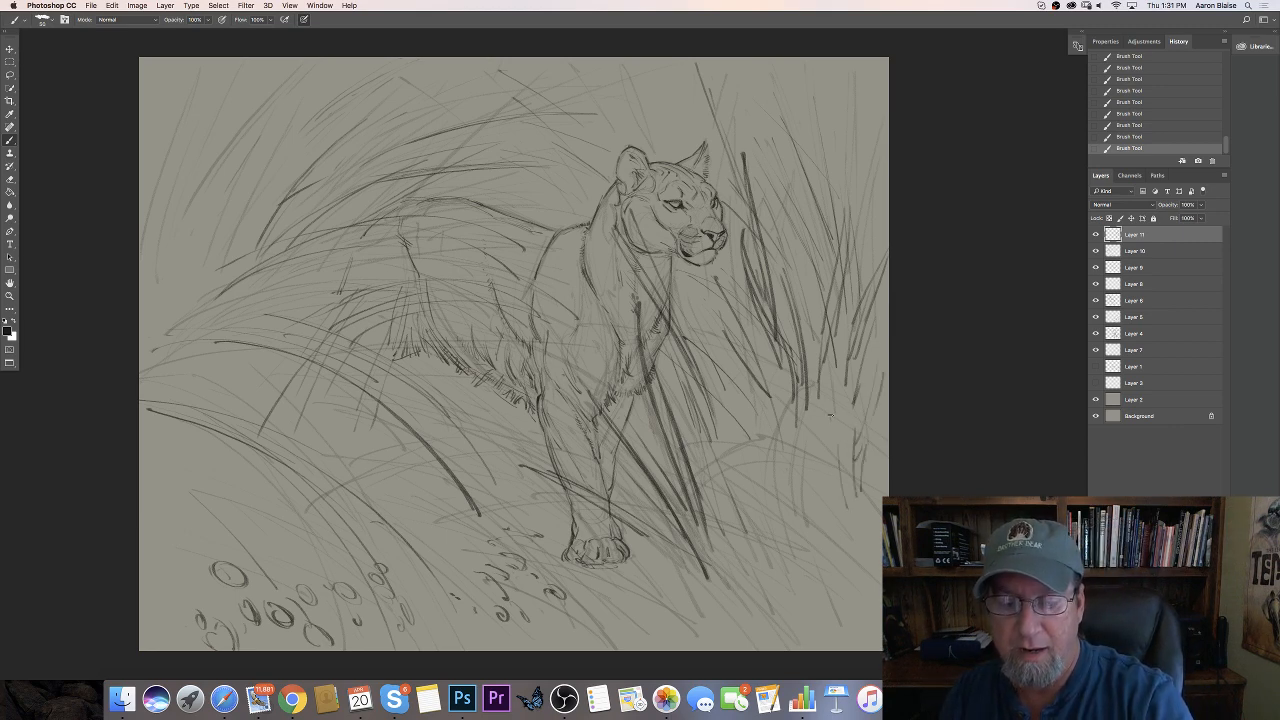
drag(842, 464, 830, 510)
drag(823, 430, 819, 462)
drag(850, 504, 836, 528)
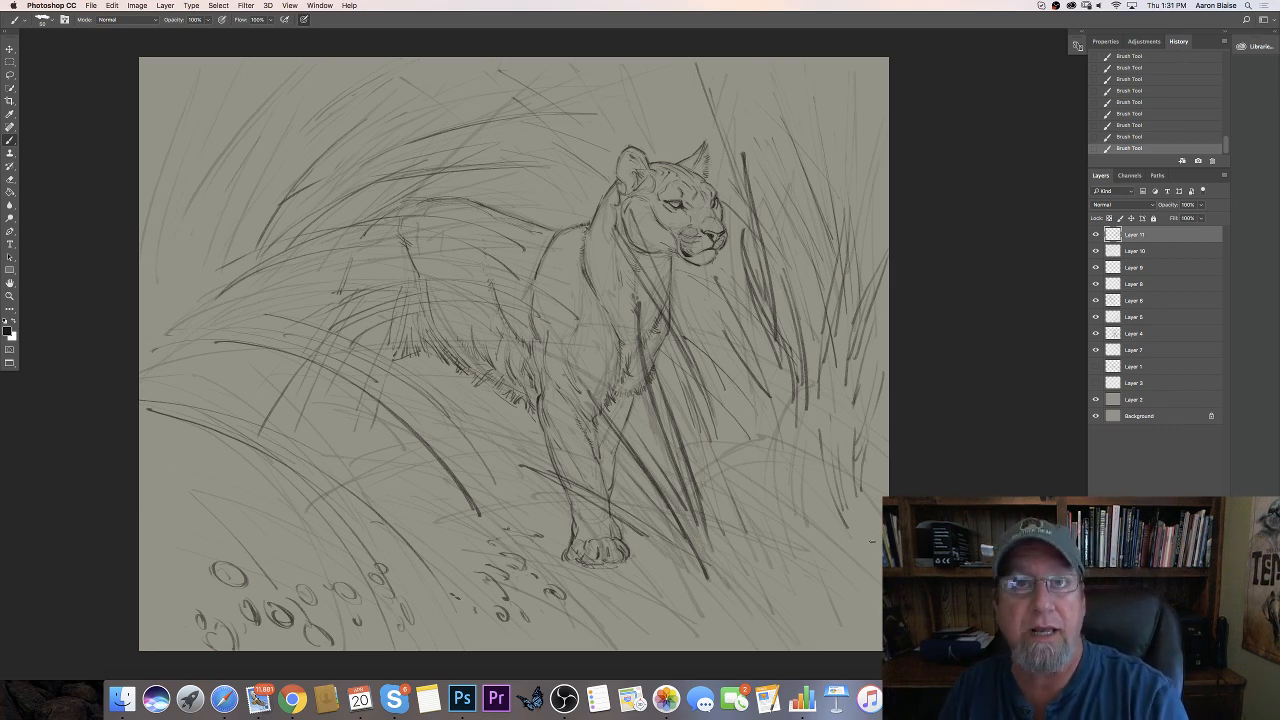
drag(871, 571, 842, 524)
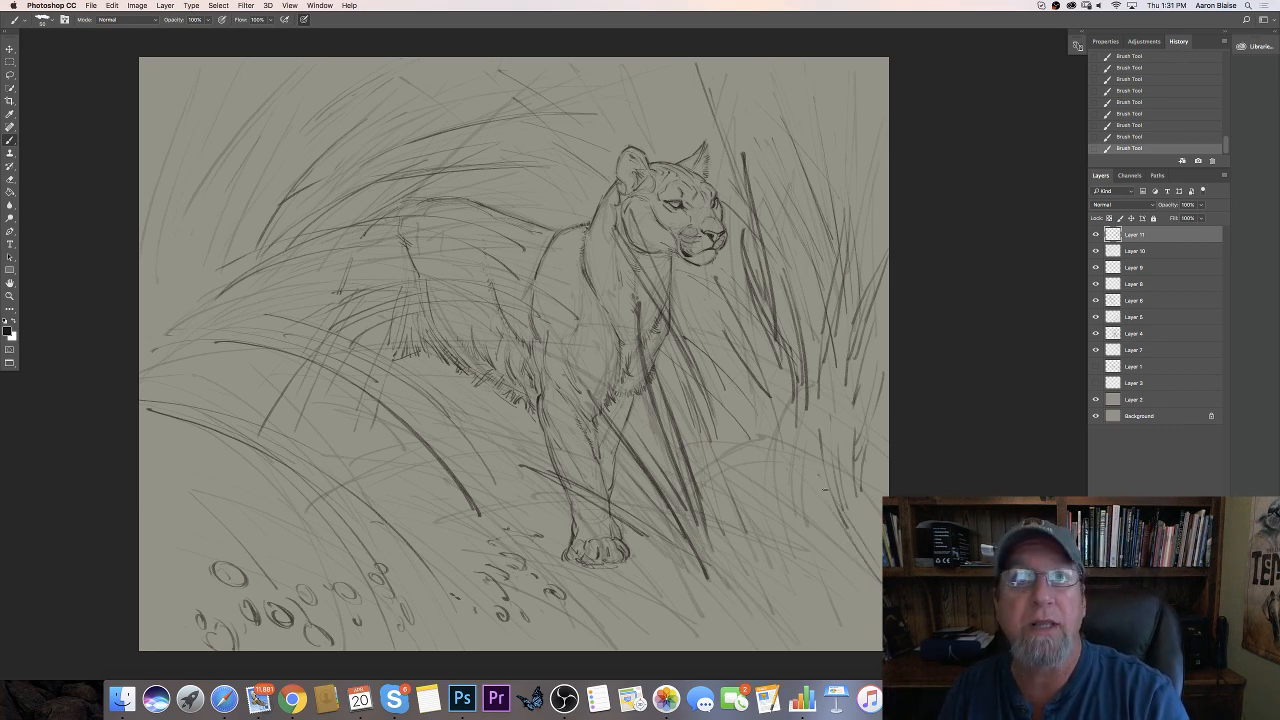
Draw low, arching grass blades over the ground ahead of the panther and across its lower front legs
drag(834, 474, 743, 401)
drag(728, 447, 858, 497)
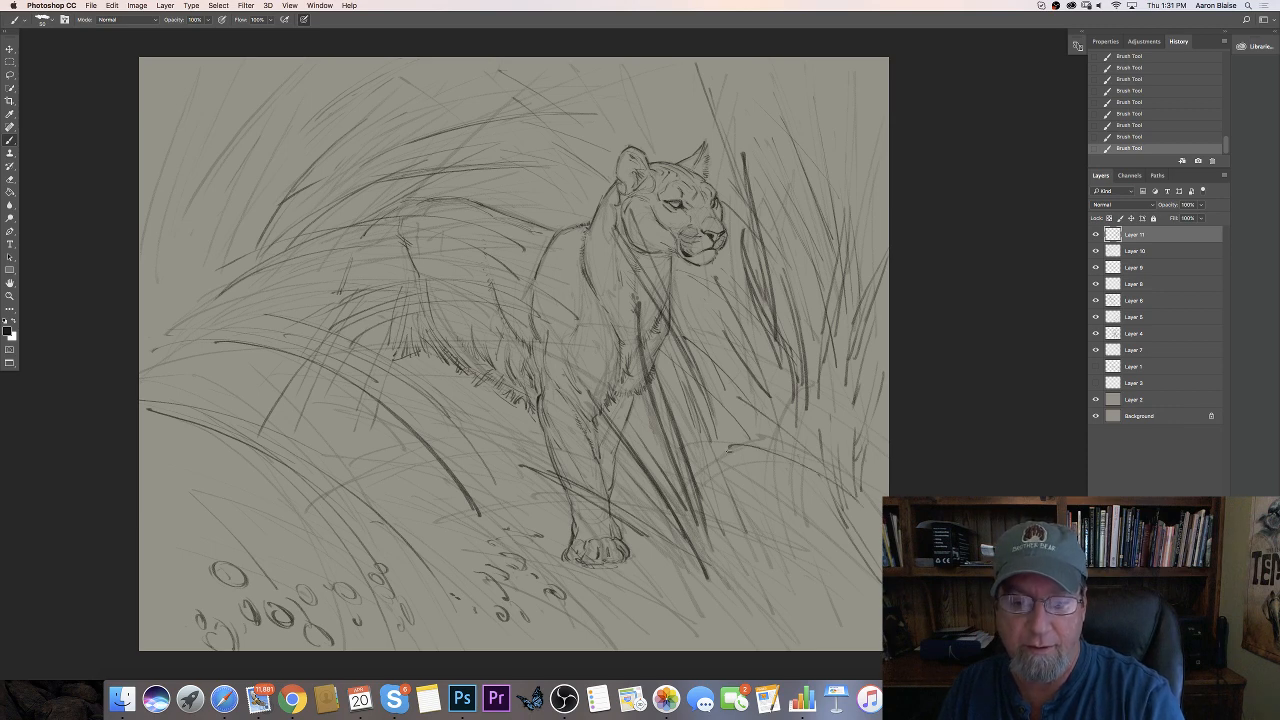
drag(724, 462, 827, 486)
drag(682, 491, 732, 474)
drag(640, 512, 720, 468)
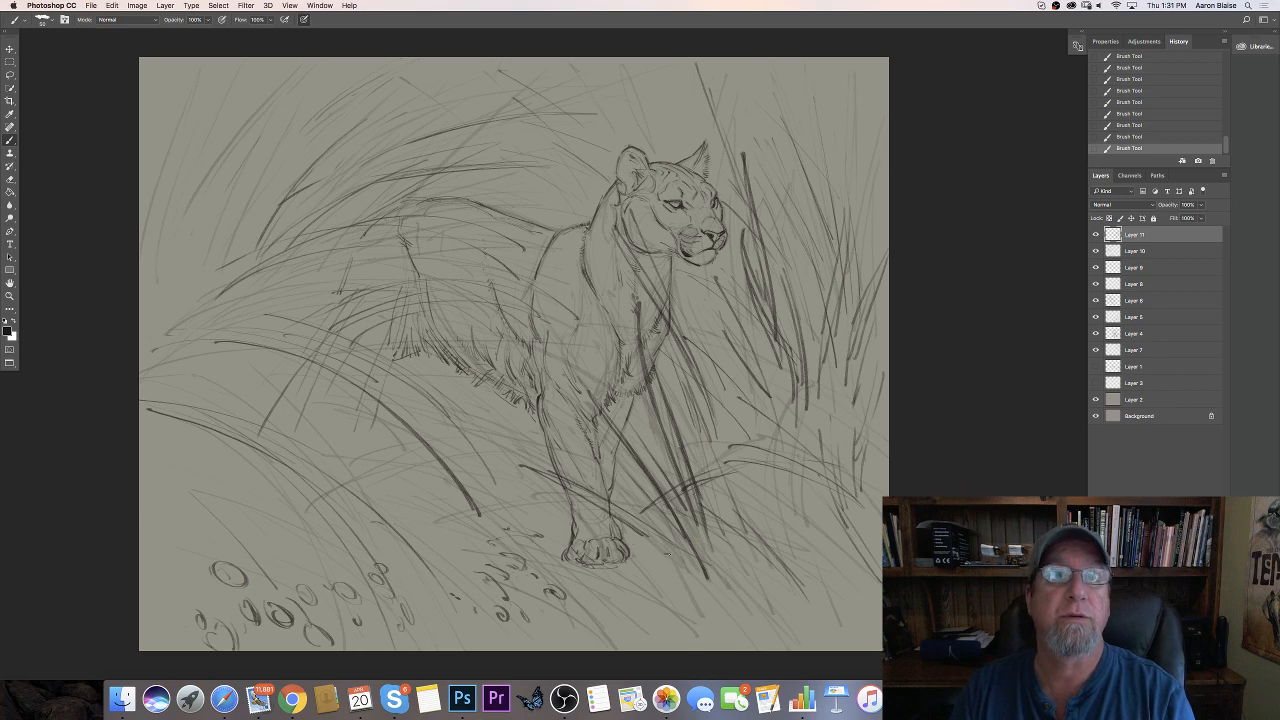
mouse_move(680, 529)
mouse_down()
mouse_move(583, 504)
mouse_move(480, 513)
mouse_move(567, 501)
mouse_up()
drag(491, 507, 592, 493)
Draw curved foreground grass blades around and below the front paw, sweeping down to the canvas's bottom edge
drag(712, 532, 760, 560)
mouse_move(692, 542)
mouse_down()
mouse_move(758, 600)
mouse_move(786, 651)
mouse_up()
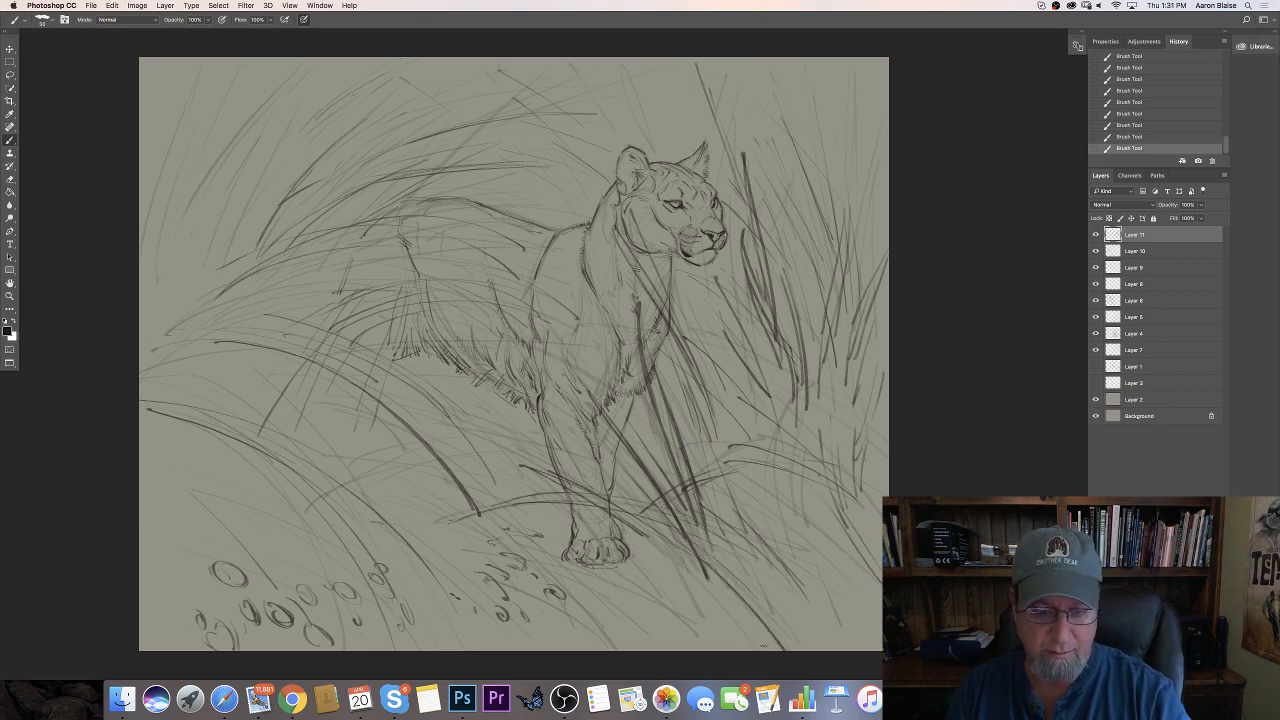
drag(658, 554, 768, 648)
drag(636, 582, 712, 608)
drag(566, 576, 638, 584)
drag(594, 584, 712, 652)
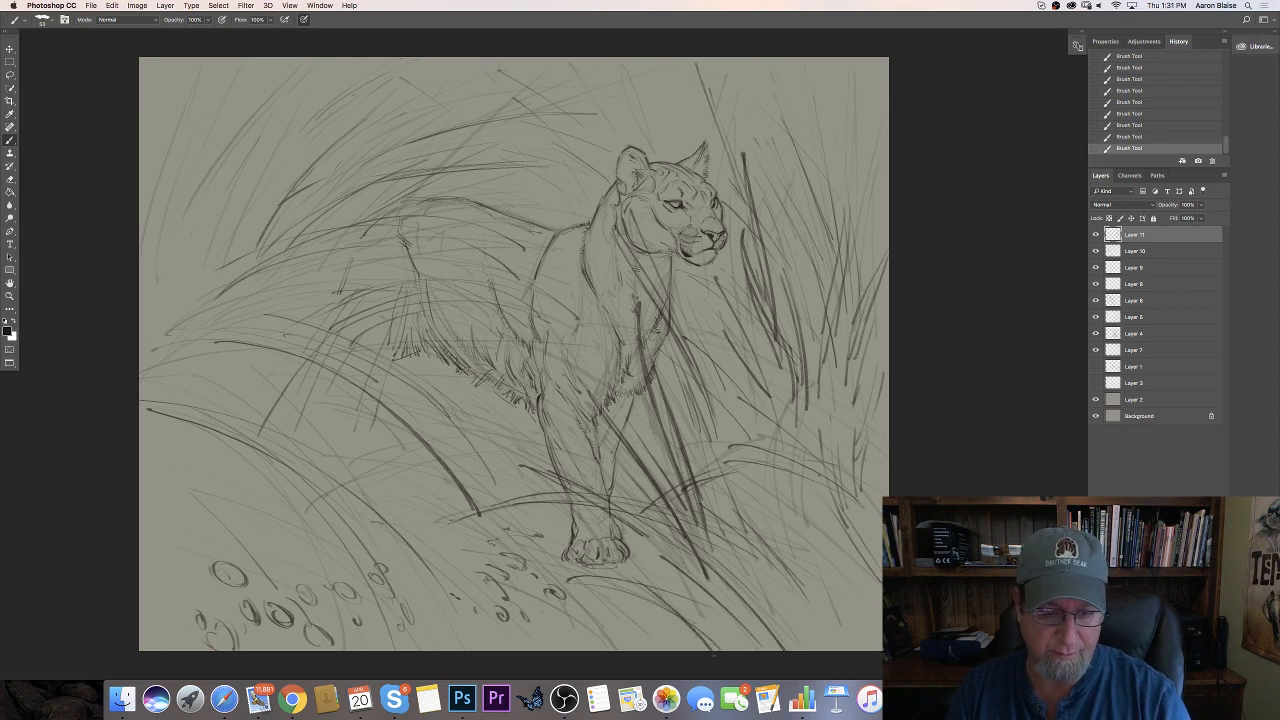
drag(630, 562, 714, 652)
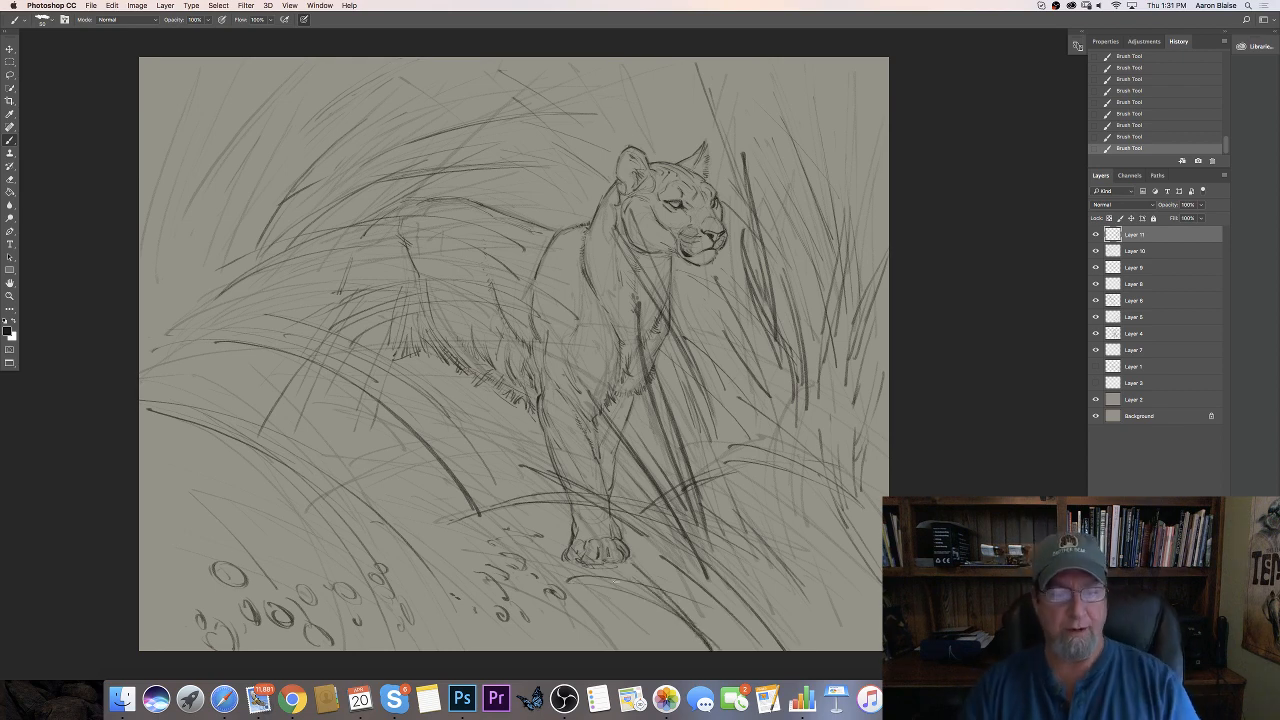
mouse_move(506, 530)
mouse_down()
mouse_move(604, 588)
mouse_move(570, 576)
mouse_move(634, 626)
mouse_up()
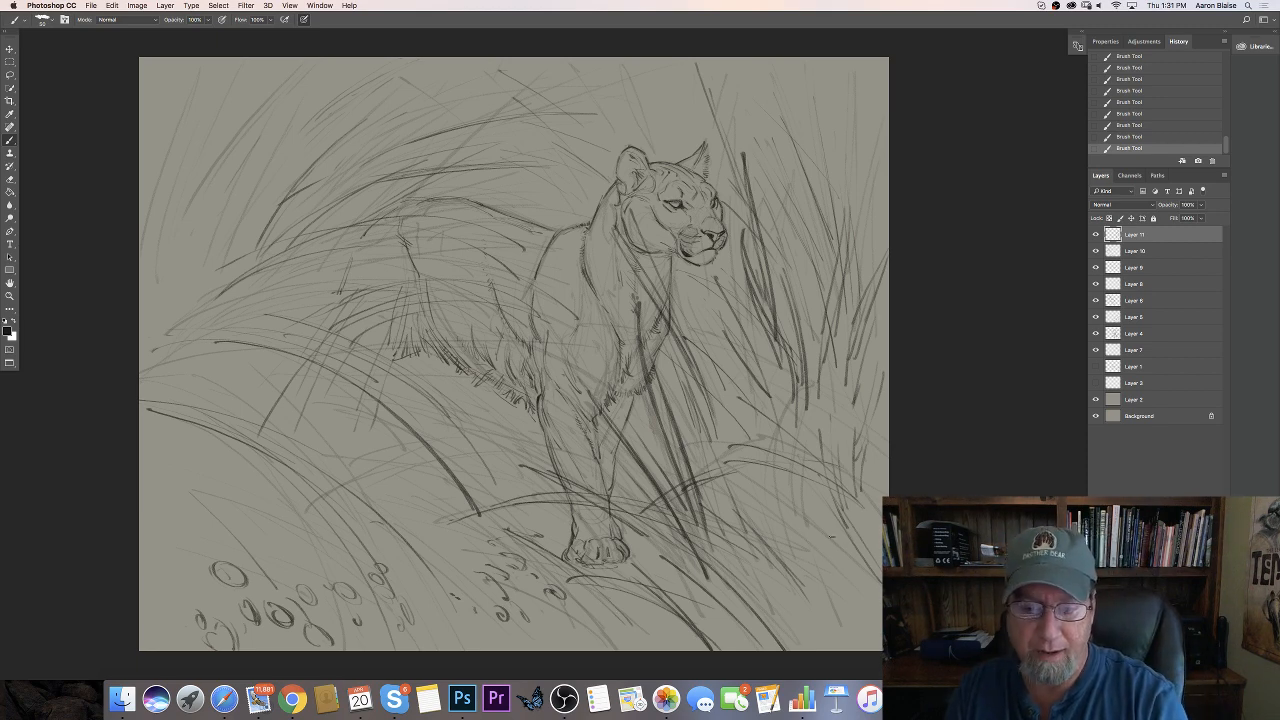
Add long bending grass blades in the canvas's lower-right foreground and a short stroke below the paw
mouse_move(726, 474)
mouse_down()
mouse_move(804, 510)
mouse_move(860, 586)
mouse_up()
drag(780, 484, 866, 613)
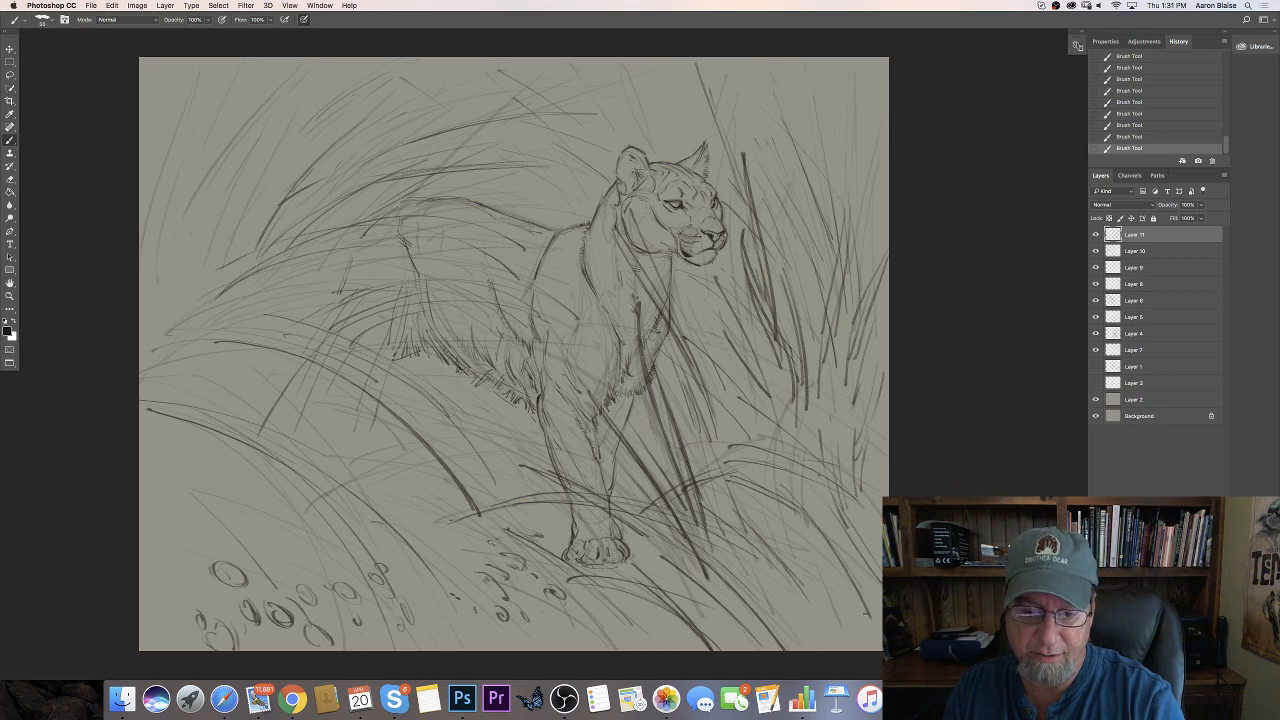
drag(756, 455, 871, 617)
drag(742, 464, 830, 617)
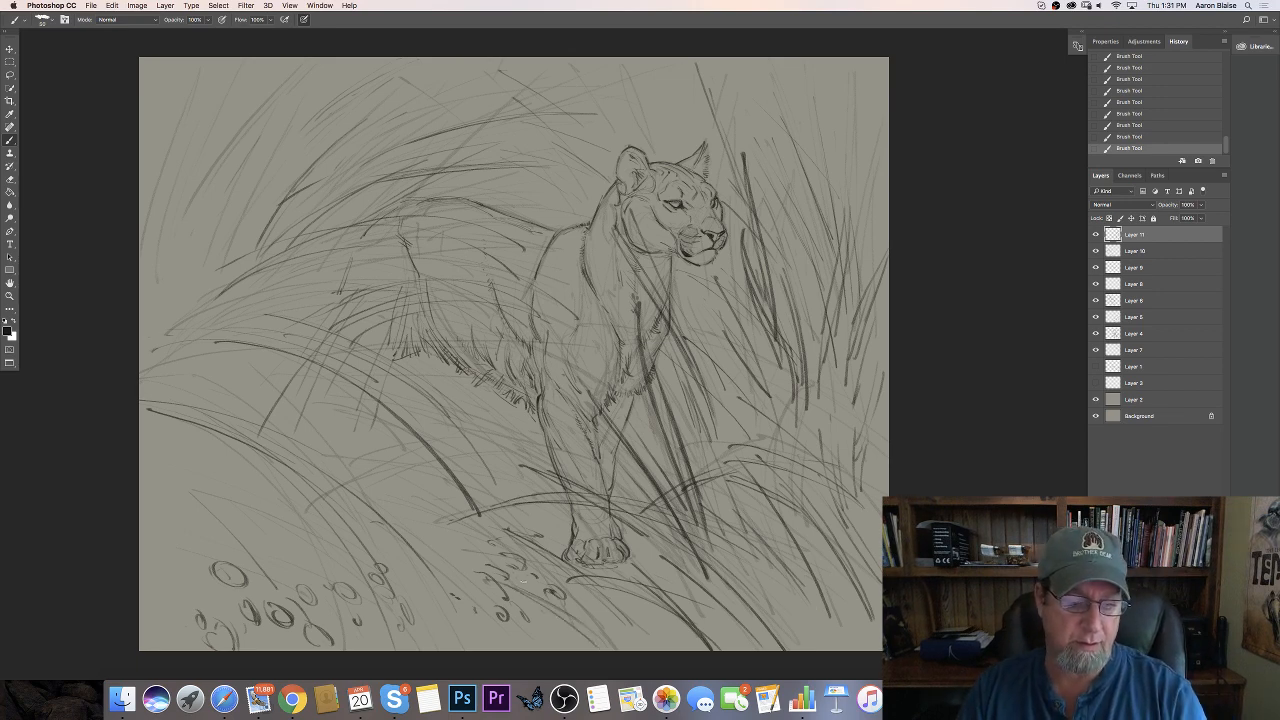
drag(570, 581, 630, 638)
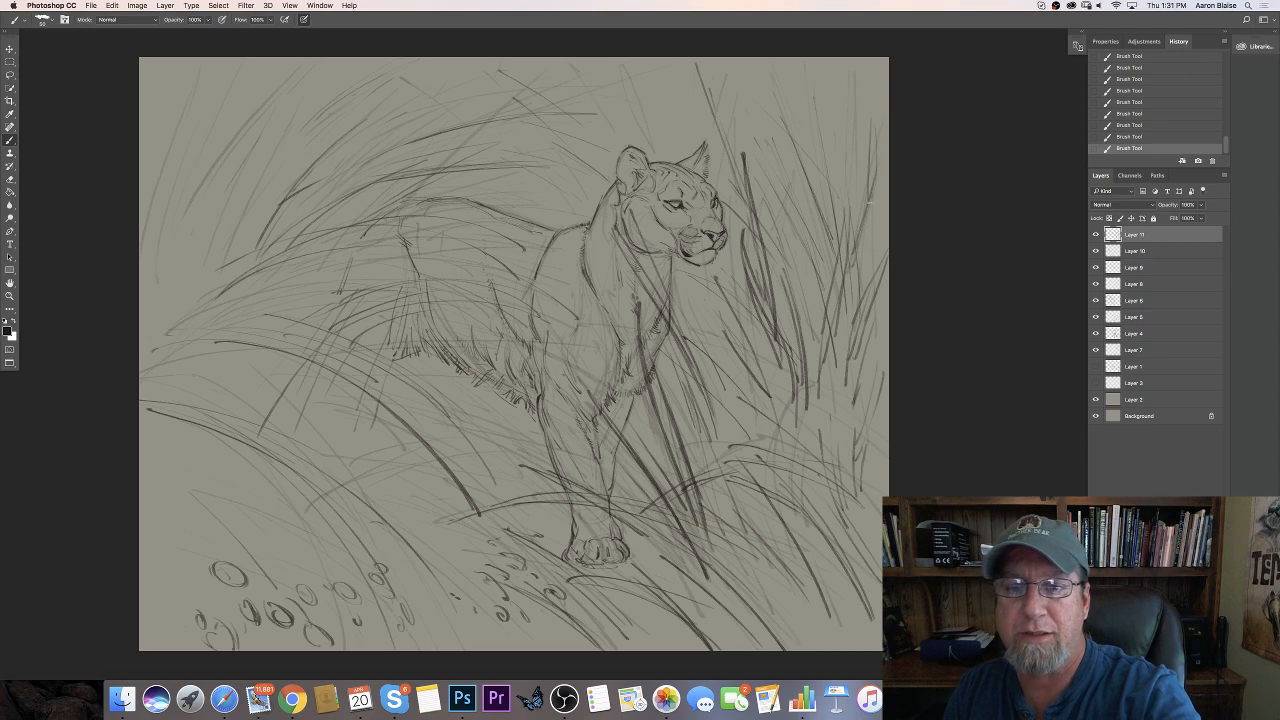
Add tall grass blades near the canvas's upper-right edge, extending the clump above the panther's head height
drag(870, 202, 853, 284)
drag(866, 208, 851, 276)
drag(873, 118, 866, 172)
drag(870, 114, 867, 217)
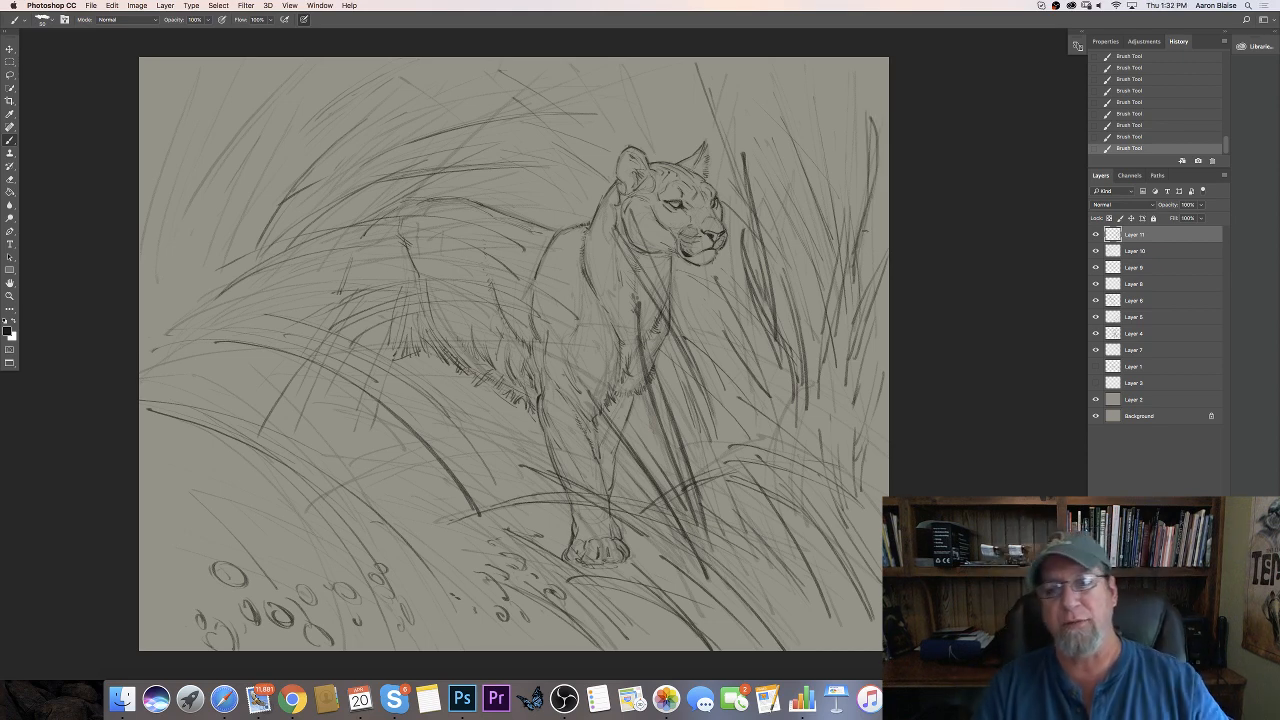
Darken the tall grass near the canvas's right edge and draw diagonal blades slanting down and away from the panther's chest
drag(864, 229, 850, 311)
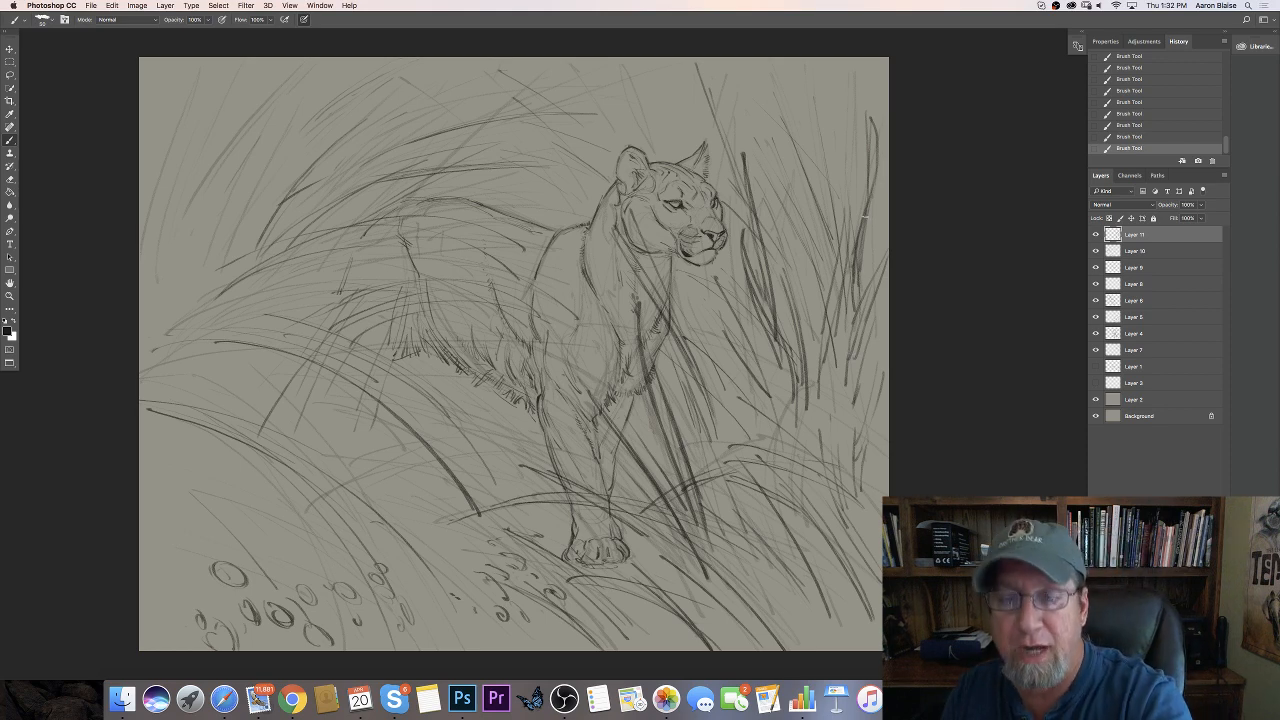
mouse_move(852, 300)
mouse_down()
mouse_move(852, 336)
mouse_move(870, 275)
mouse_move(864, 351)
mouse_move(877, 227)
mouse_move(865, 426)
mouse_up()
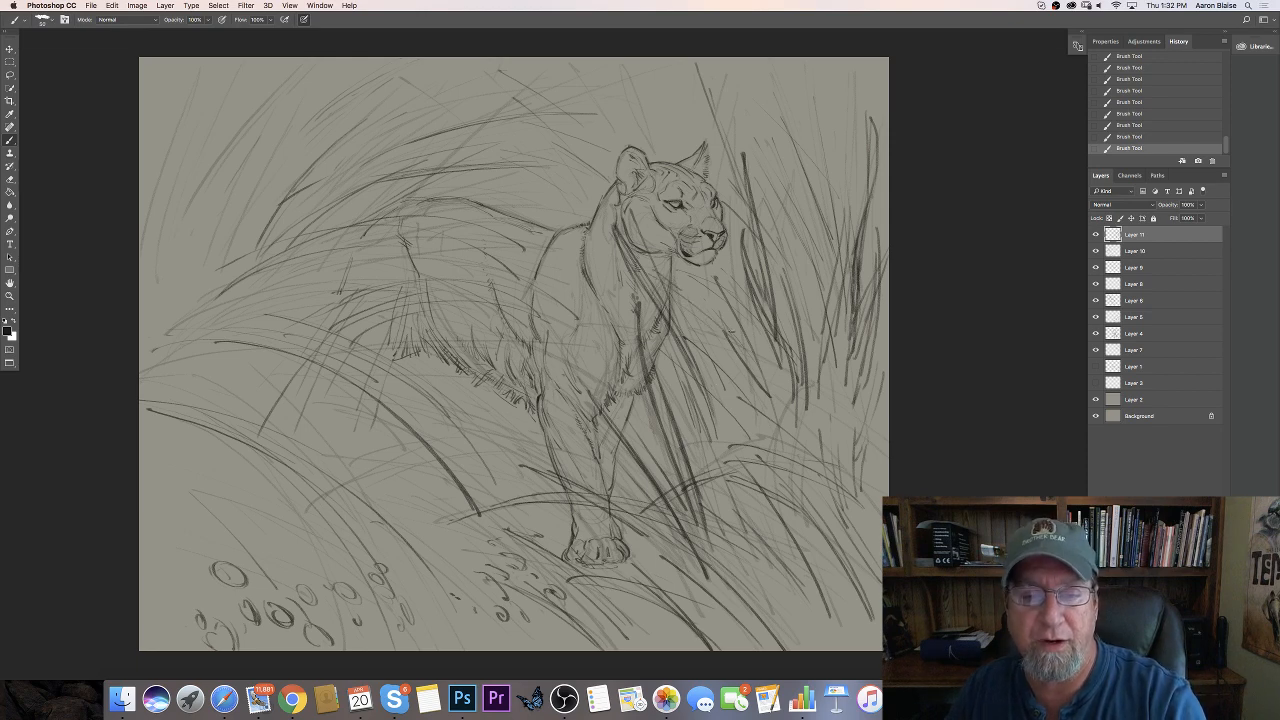
drag(672, 286, 778, 379)
drag(708, 314, 802, 447)
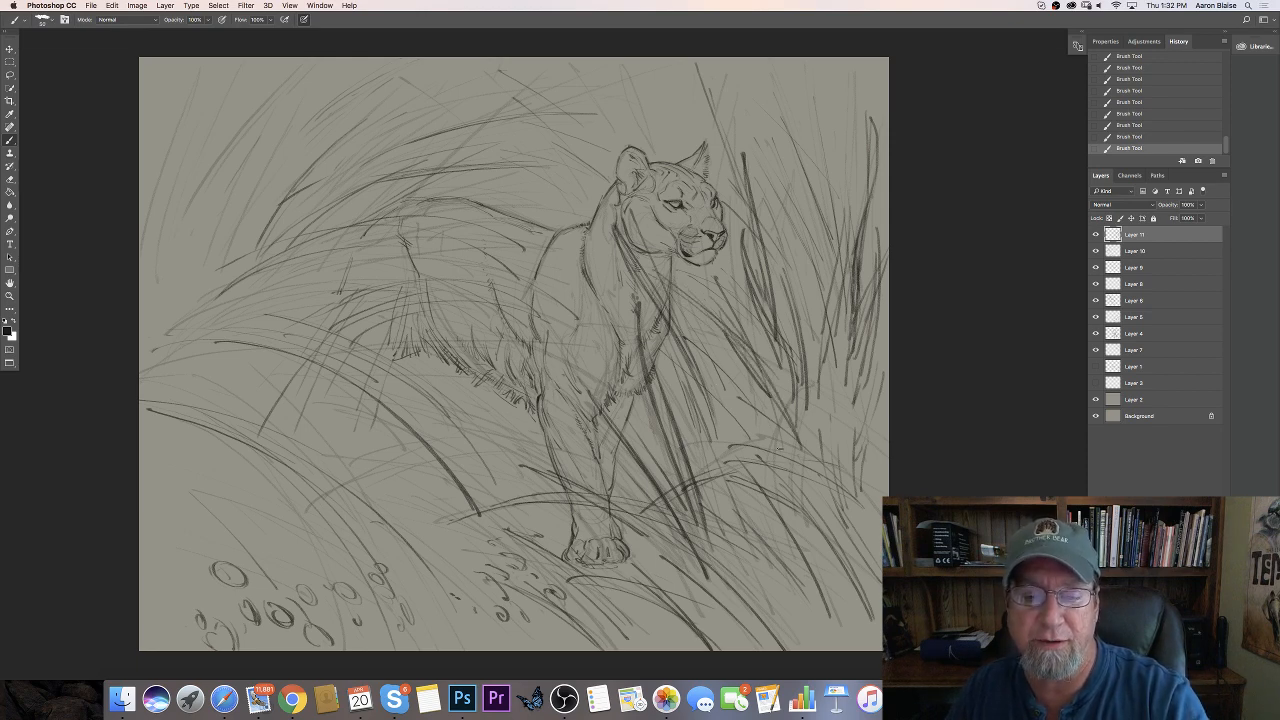
drag(704, 318, 776, 462)
drag(722, 366, 750, 404)
drag(672, 314, 790, 468)
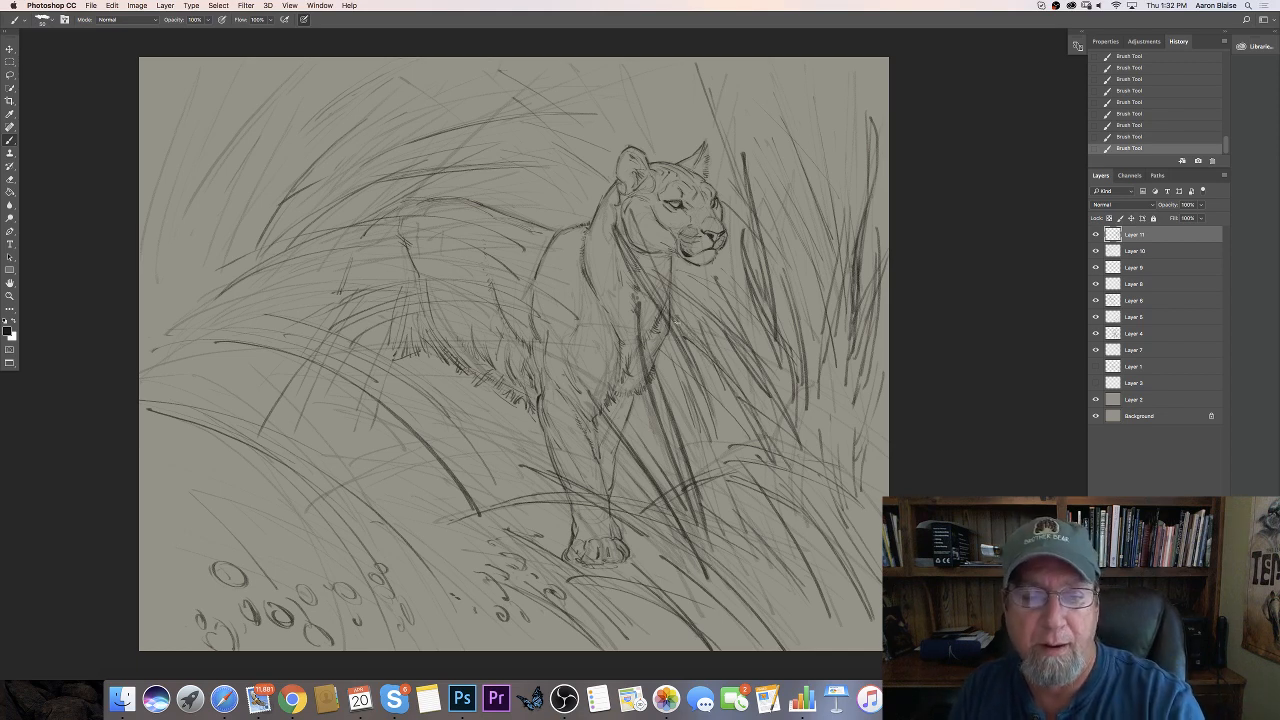
drag(674, 319, 706, 347)
drag(641, 293, 655, 305)
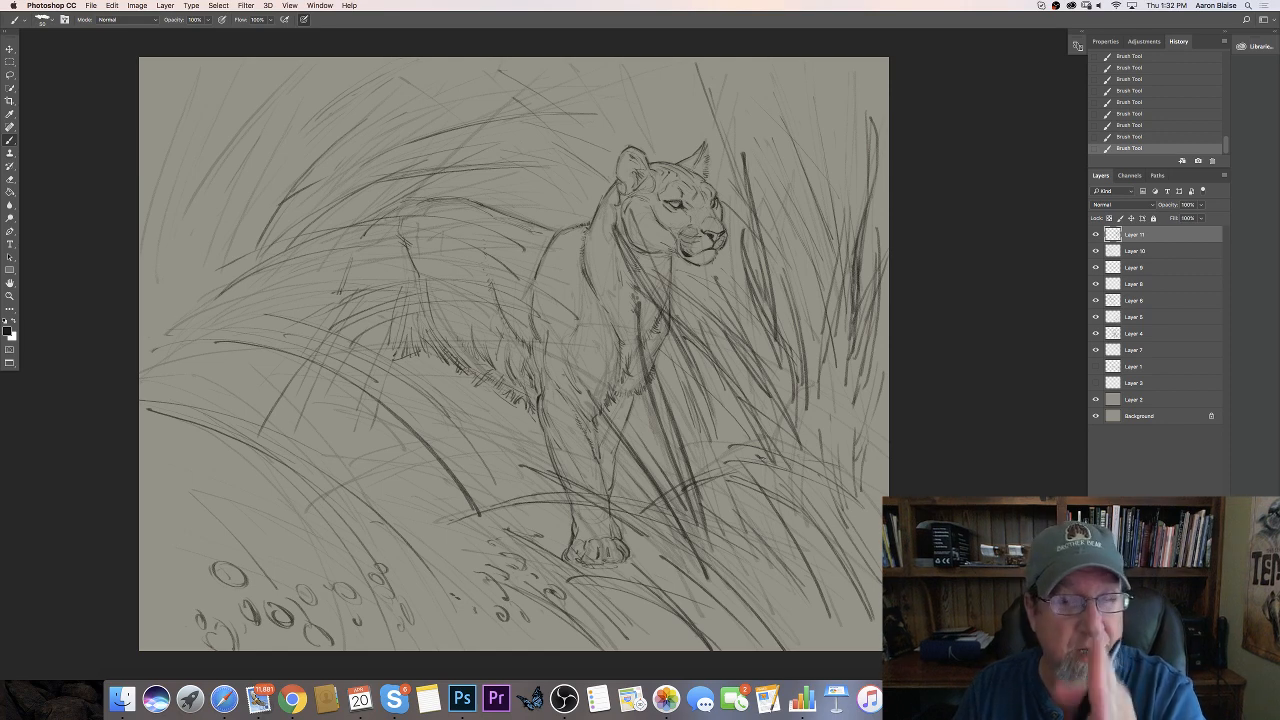
Add long slanting grass blades to the lower part of the grass clump near the canvas's right edge
drag(807, 359, 871, 475)
mouse_move(811, 361)
mouse_down()
mouse_move(888, 495)
mouse_move(867, 505)
mouse_up()
mouse_move(809, 403)
mouse_down()
mouse_move(861, 499)
mouse_move(847, 523)
mouse_up()
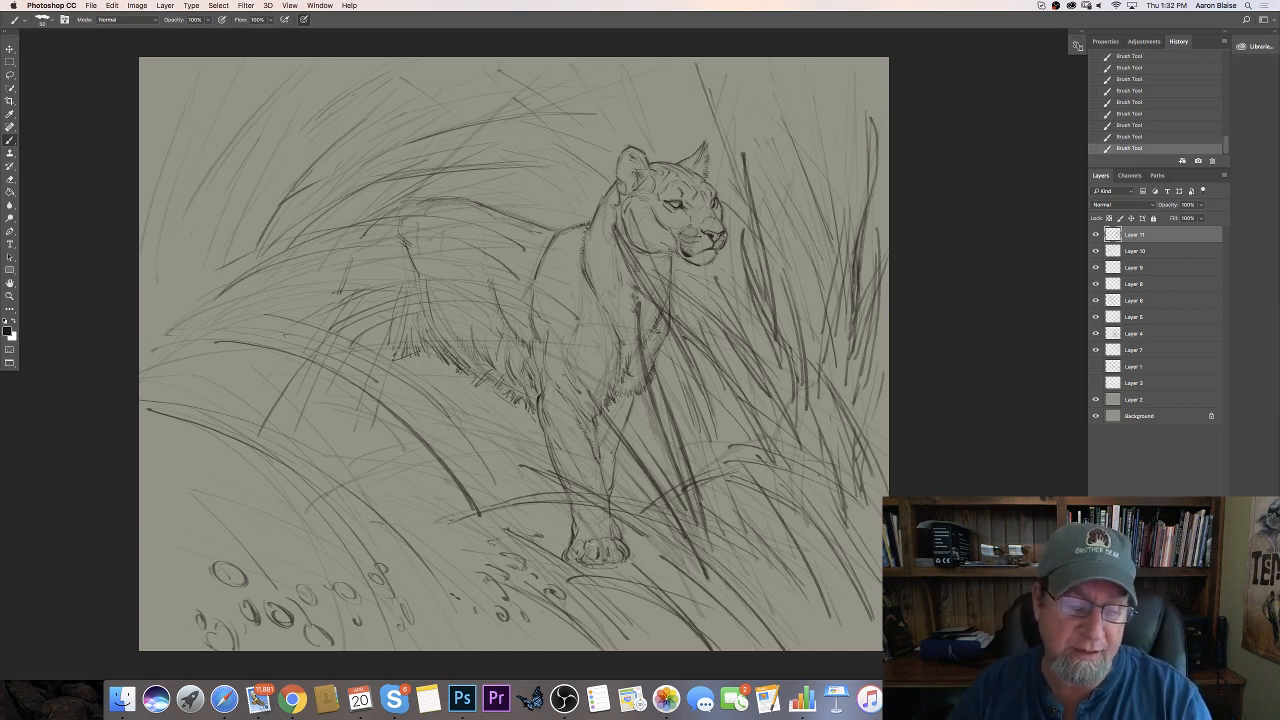
Draw arching foreground grass blades sweeping across the panther's lower front leg and paw
drag(532, 511, 657, 565)
drag(482, 507, 676, 568)
drag(574, 508, 714, 606)
drag(532, 508, 662, 586)
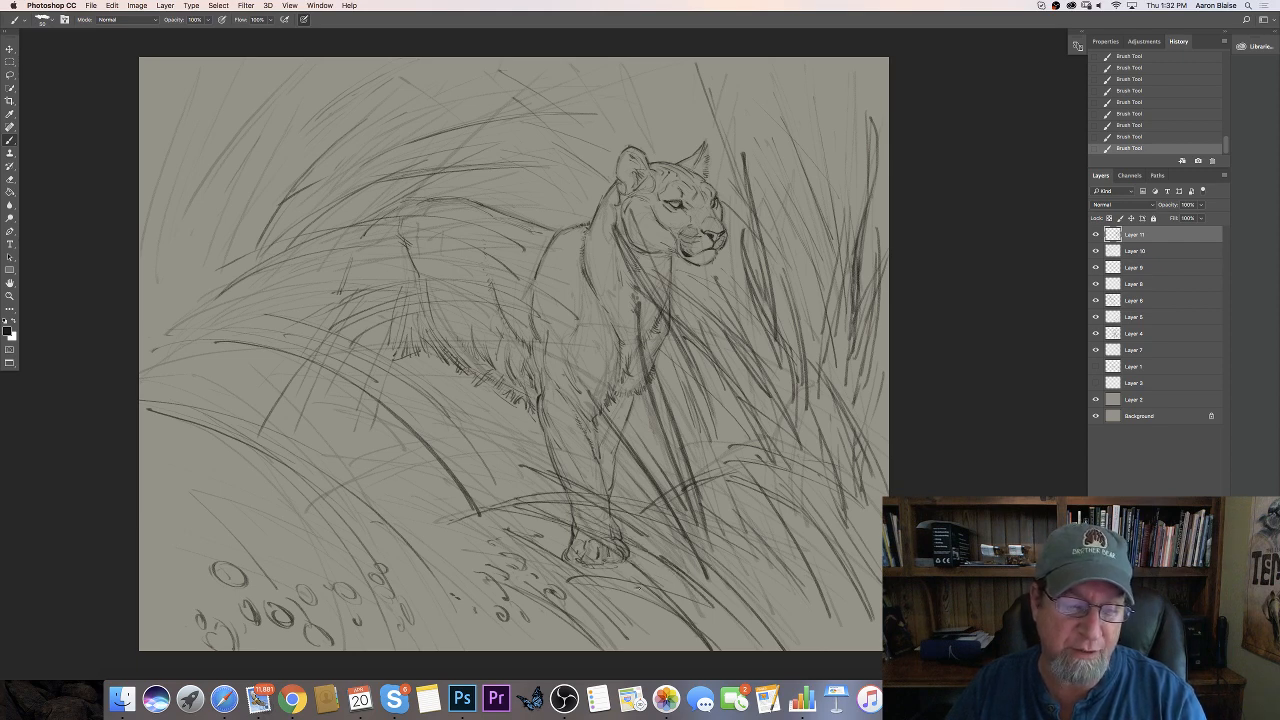
drag(600, 556, 664, 618)
mouse_move(482, 470)
mouse_down()
mouse_move(572, 522)
mouse_move(646, 594)
mouse_up()
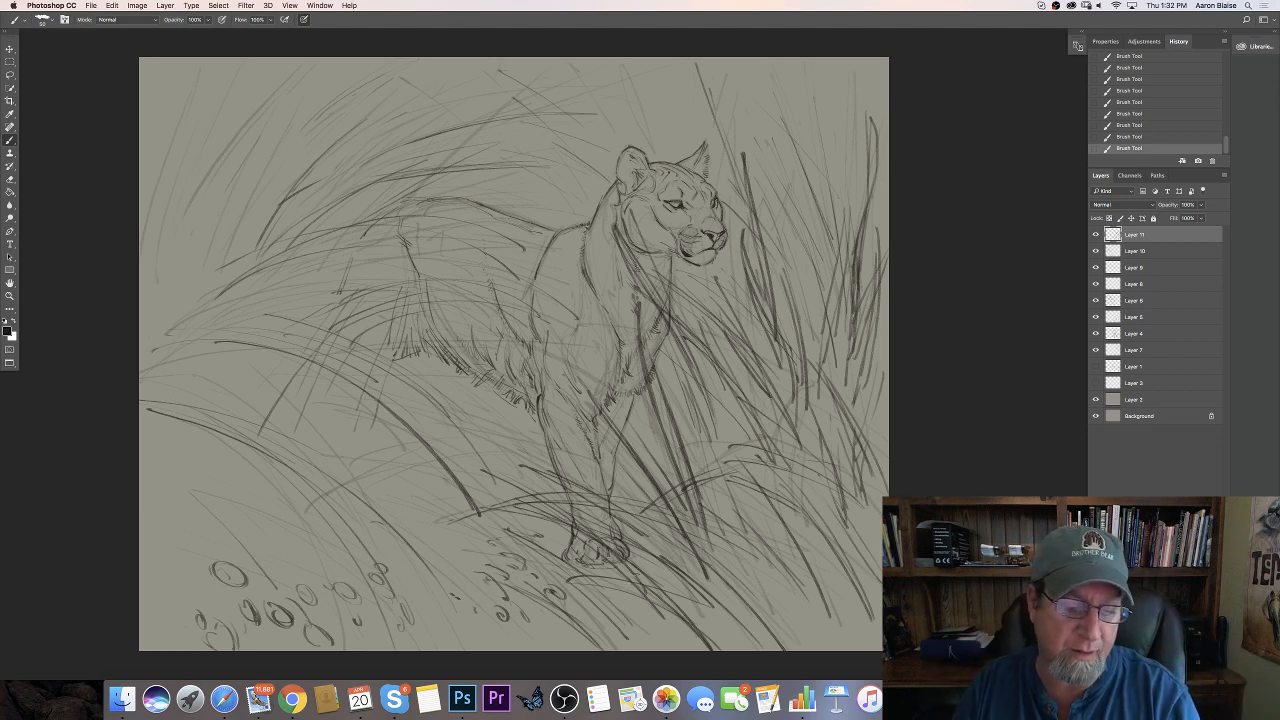
Add low foreground grass blades over the pebbled ground behind the front paw, sweeping beneath it
drag(512, 546, 568, 534)
mouse_move(448, 536)
mouse_down()
mouse_move(600, 542)
mouse_move(688, 596)
mouse_up()
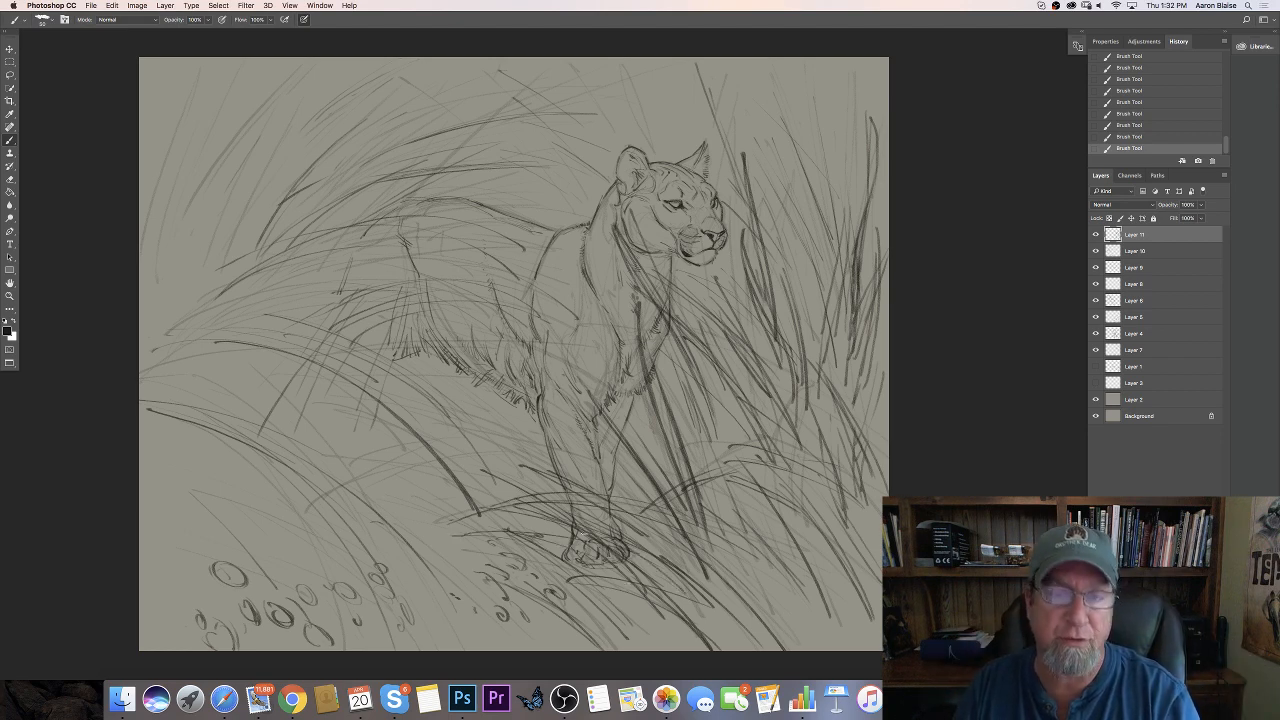
mouse_move(506, 538)
mouse_down()
mouse_move(606, 590)
mouse_move(610, 628)
mouse_up()
mouse_move(438, 570)
mouse_down()
mouse_move(542, 528)
mouse_move(452, 616)
mouse_up()
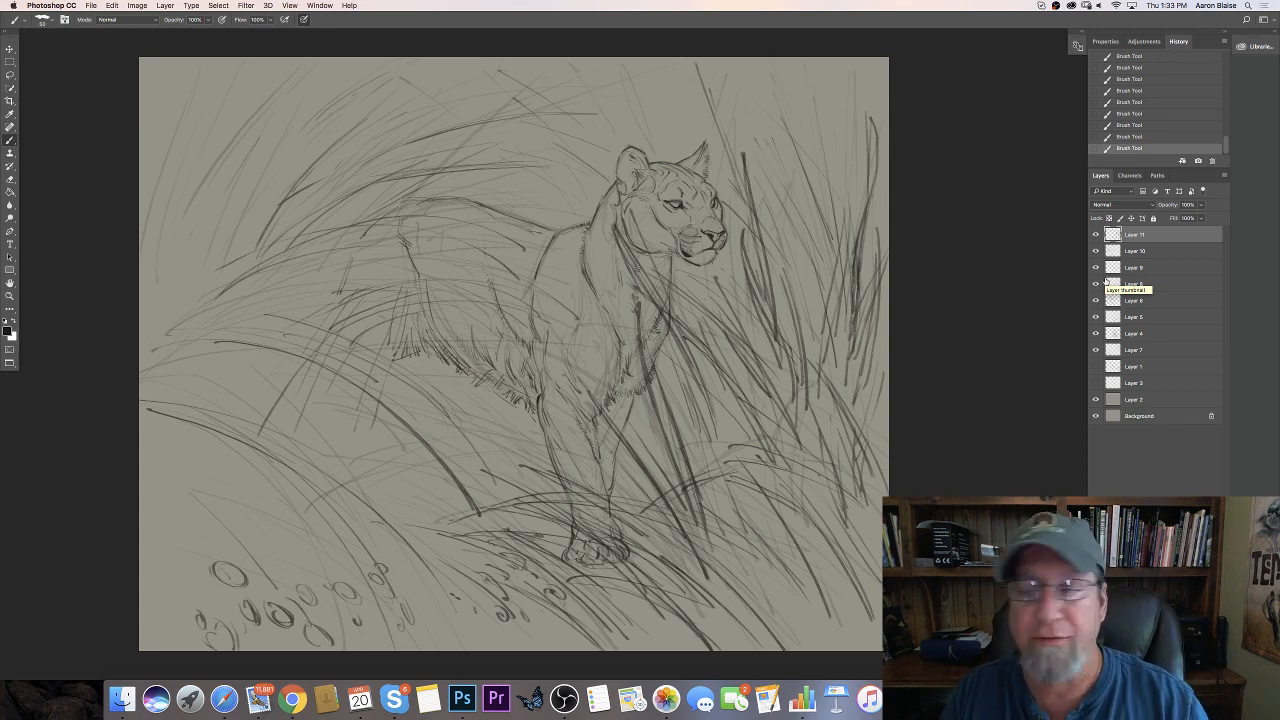
Check the contents of Layer 11 and Layer 10 by toggling their visibility, and make Layer 10 active
click(1095, 237)
click(1095, 240)
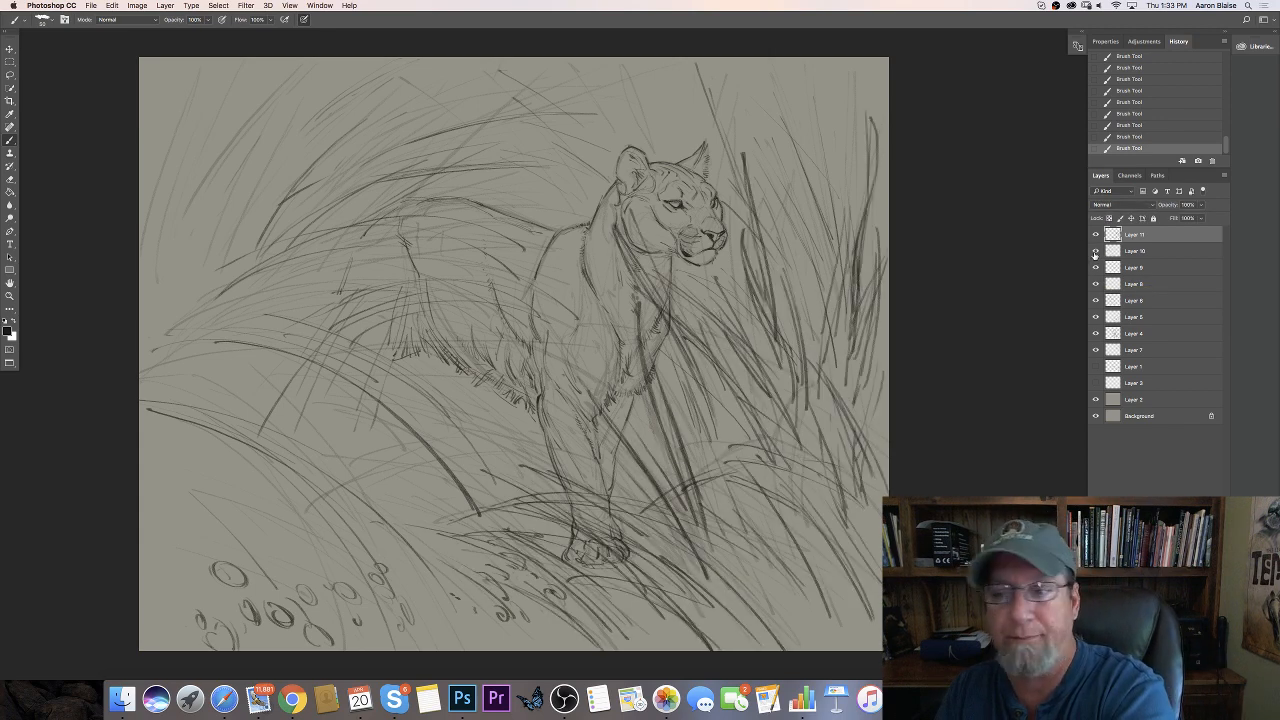
click(1095, 251)
click(1095, 251)
click(1130, 267)
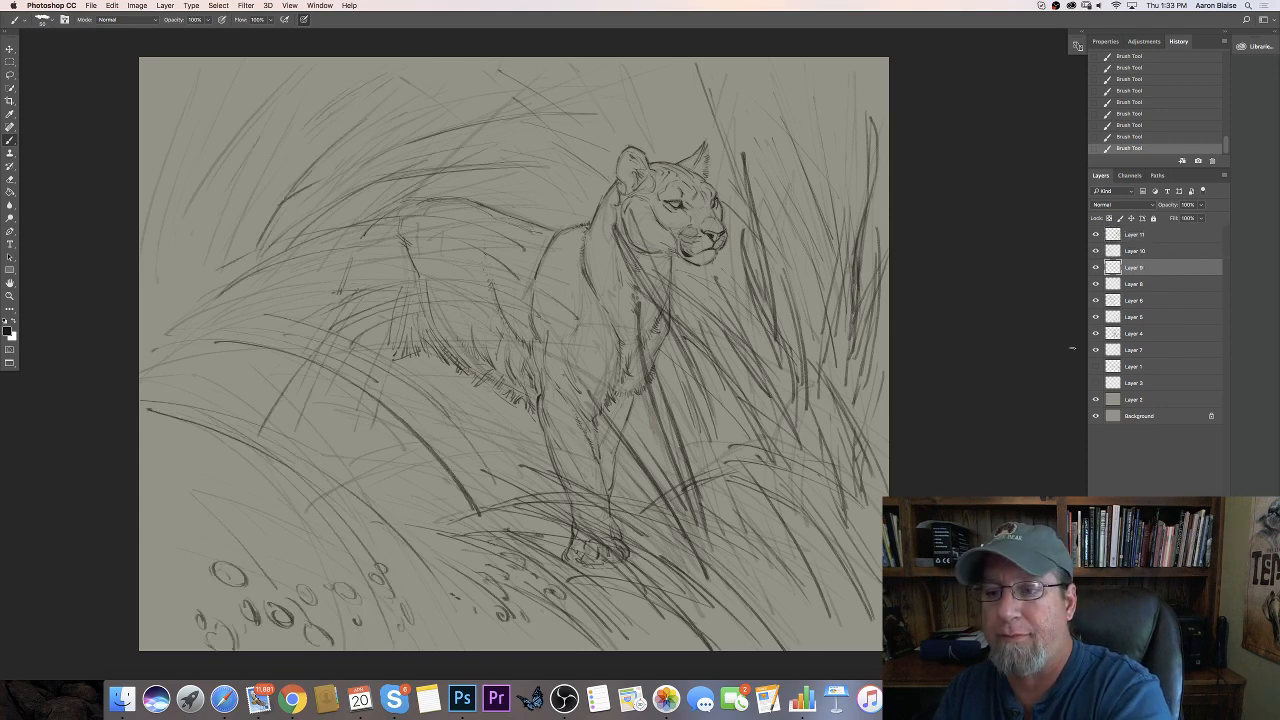
click(1131, 251)
Draw grass blades across the panther's belly and hindquarters, plus curved blades down the canvas's left foreground
mouse_move(408, 353)
mouse_down()
mouse_move(596, 360)
mouse_move(530, 345)
mouse_up()
mouse_move(303, 354)
mouse_down()
mouse_move(192, 411)
mouse_move(384, 310)
mouse_up()
mouse_move(222, 354)
mouse_down()
mouse_move(388, 298)
mouse_move(502, 326)
mouse_up()
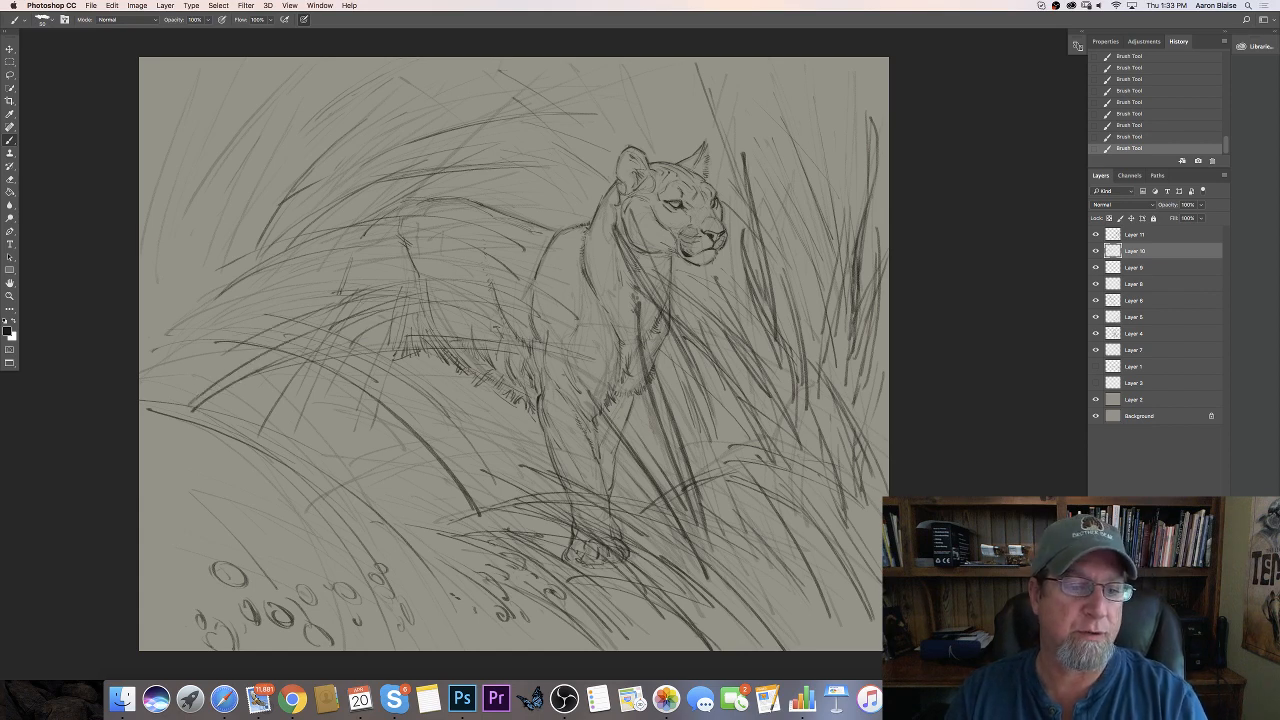
drag(418, 352, 476, 380)
mouse_move(472, 378)
mouse_down()
mouse_move(538, 428)
mouse_move(502, 414)
mouse_up()
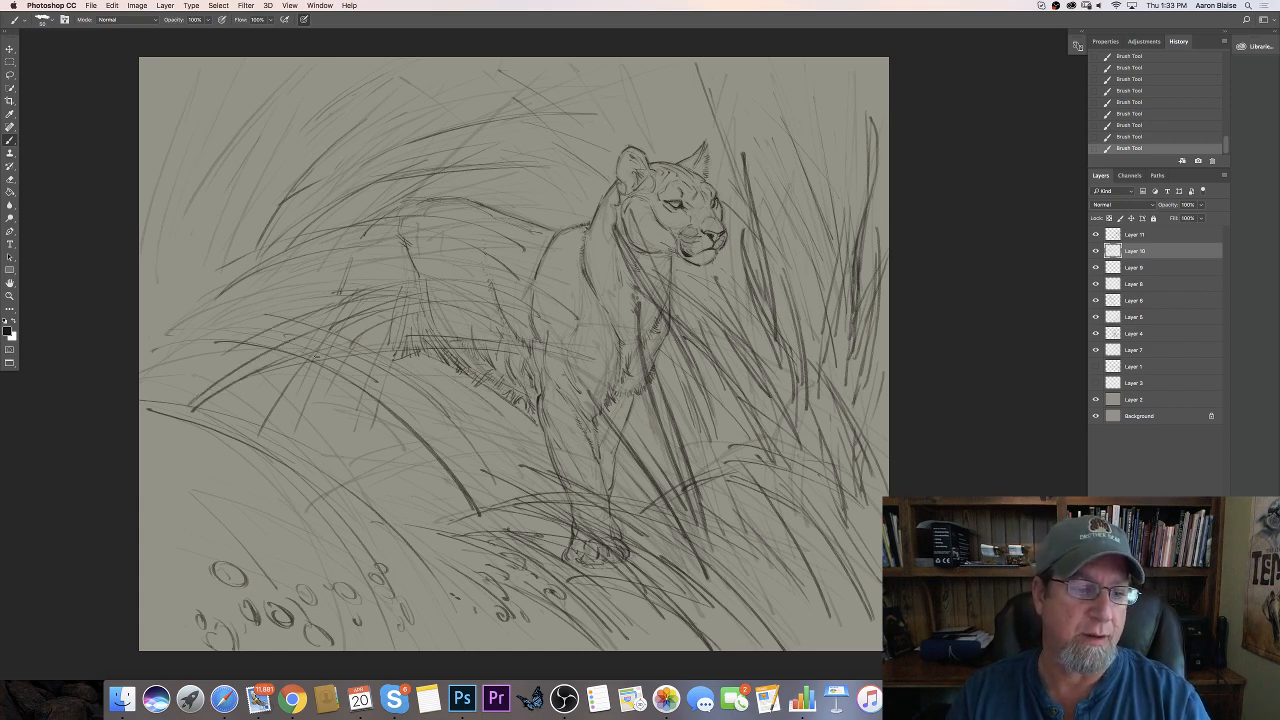
drag(250, 361, 170, 388)
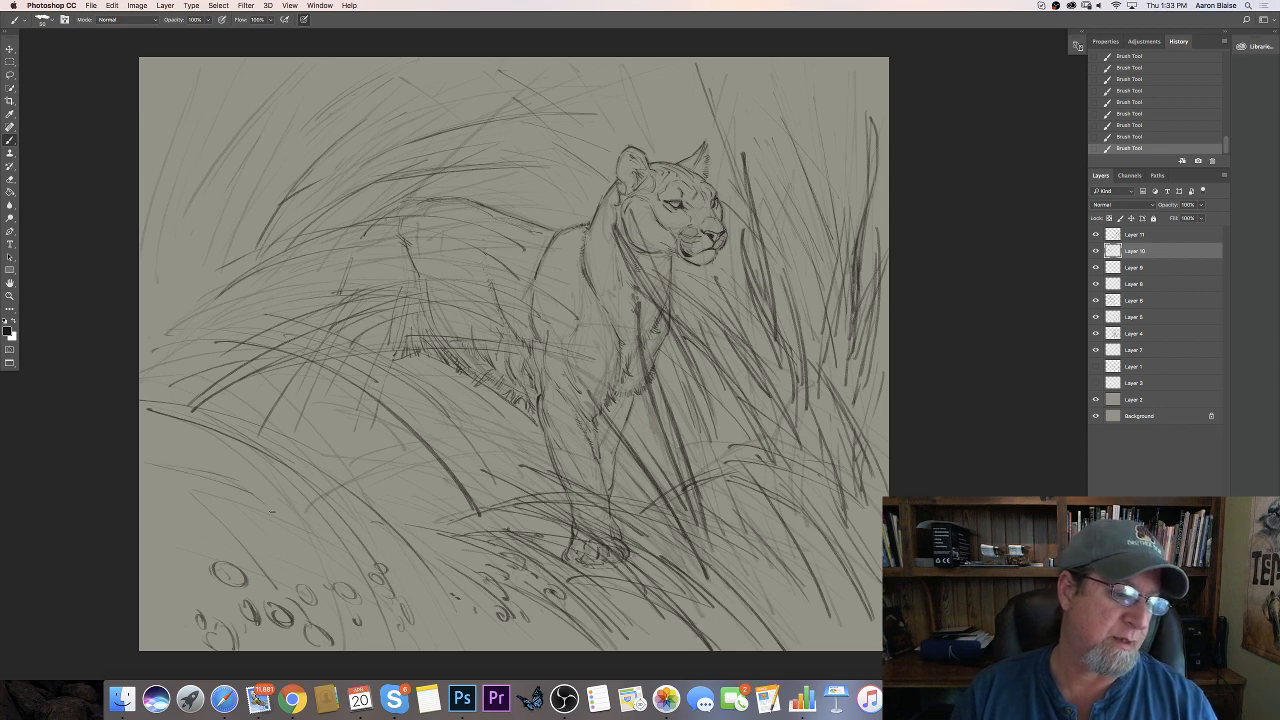
drag(204, 466, 302, 572)
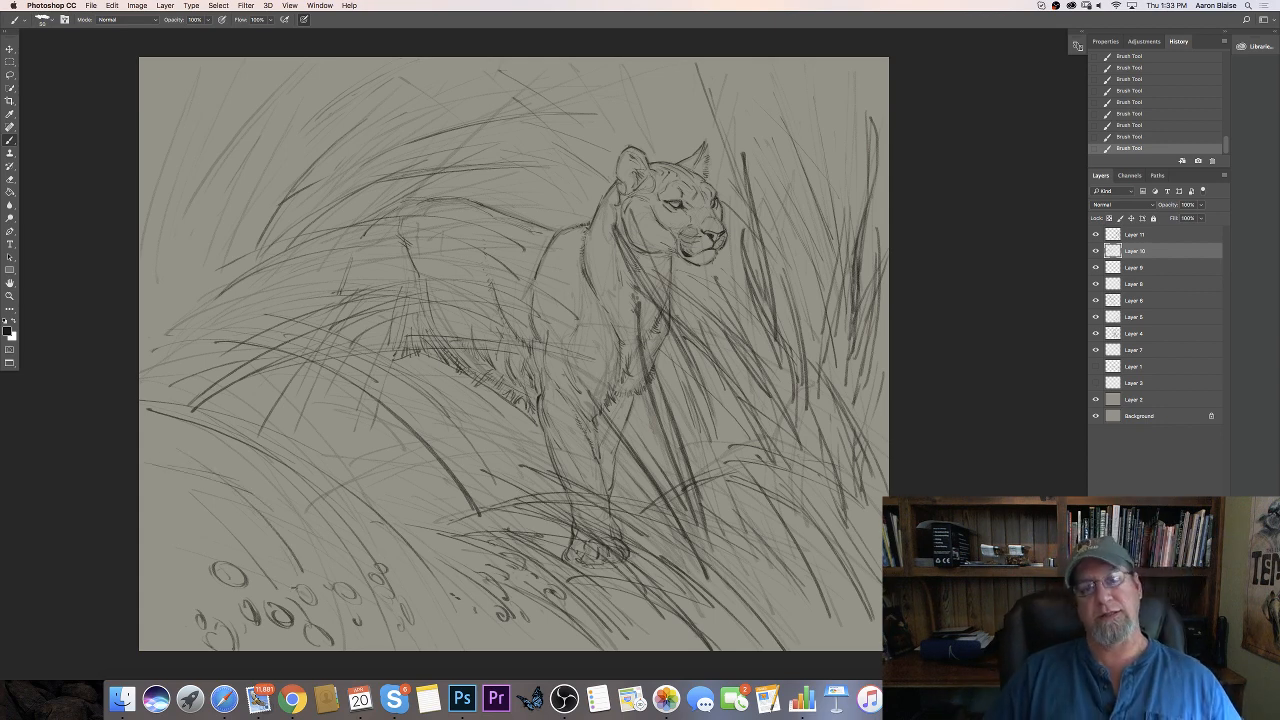
Add arching grass blades in the canvas's upper-left area and short dark strokes beneath the panther's chest
drag(488, 66, 300, 150)
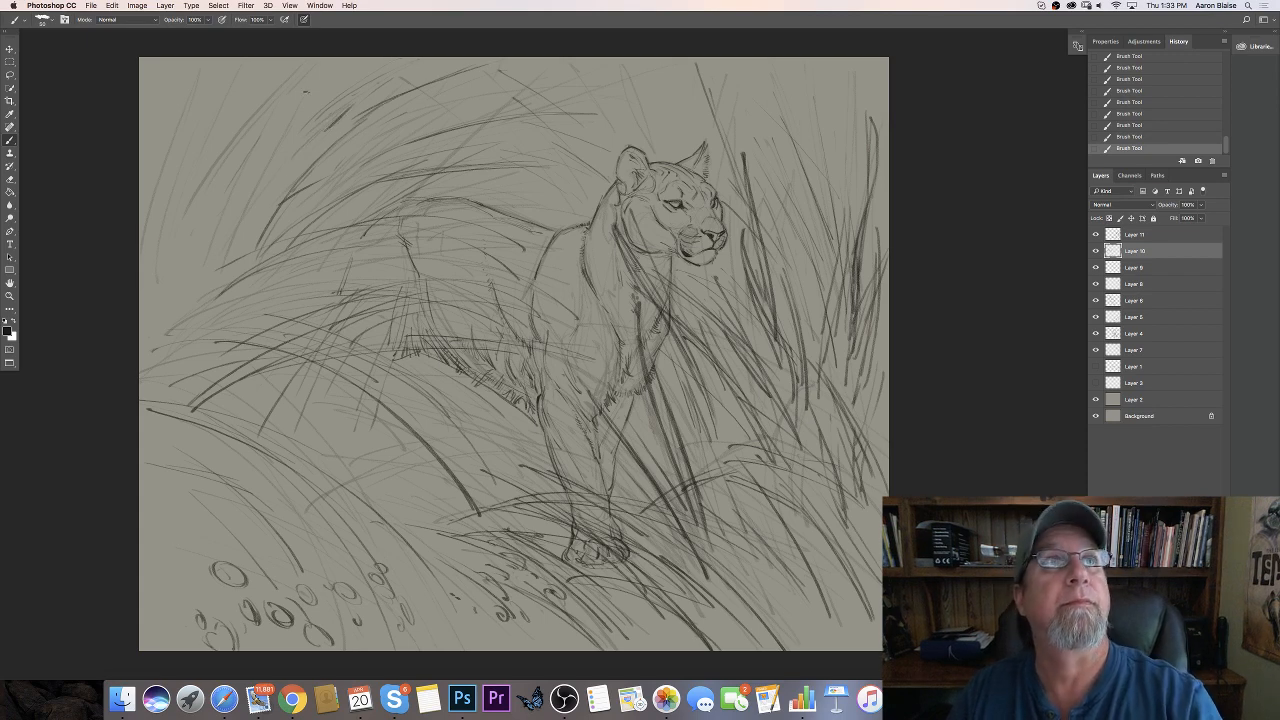
mouse_move(290, 100)
mouse_down()
mouse_move(217, 206)
mouse_move(249, 130)
mouse_move(210, 230)
mouse_up()
drag(362, 102, 218, 170)
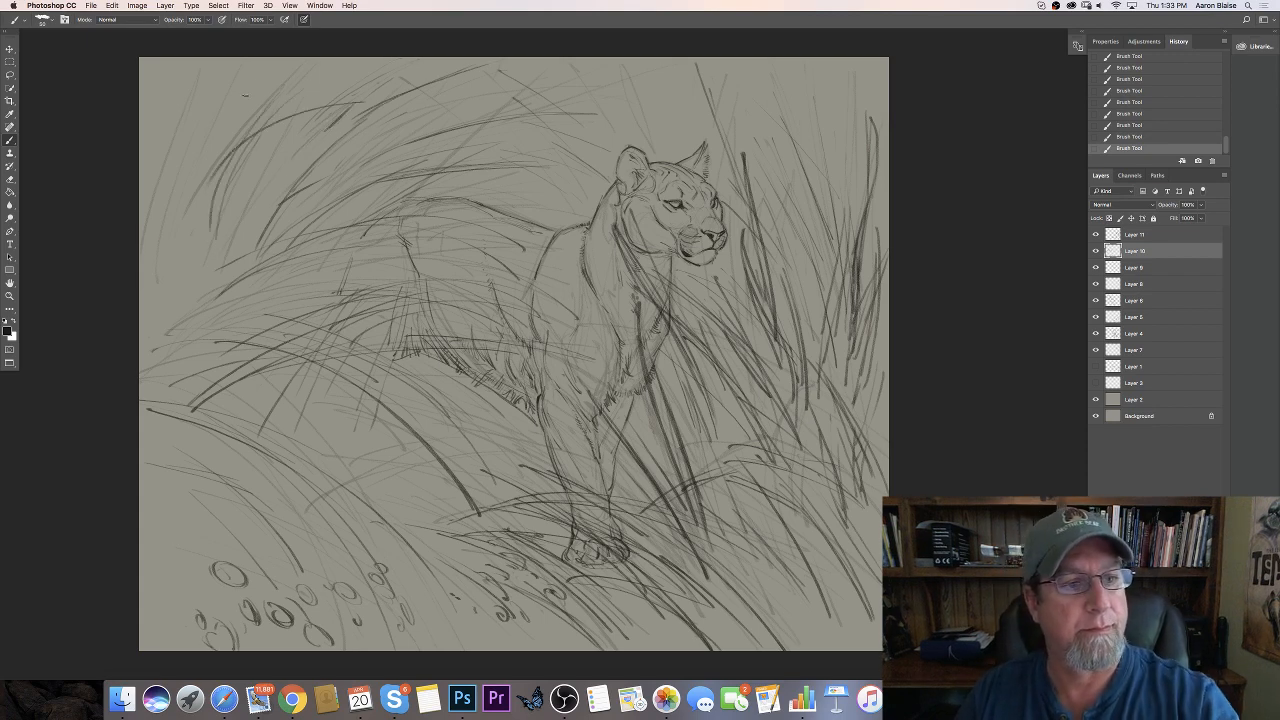
drag(236, 104, 166, 208)
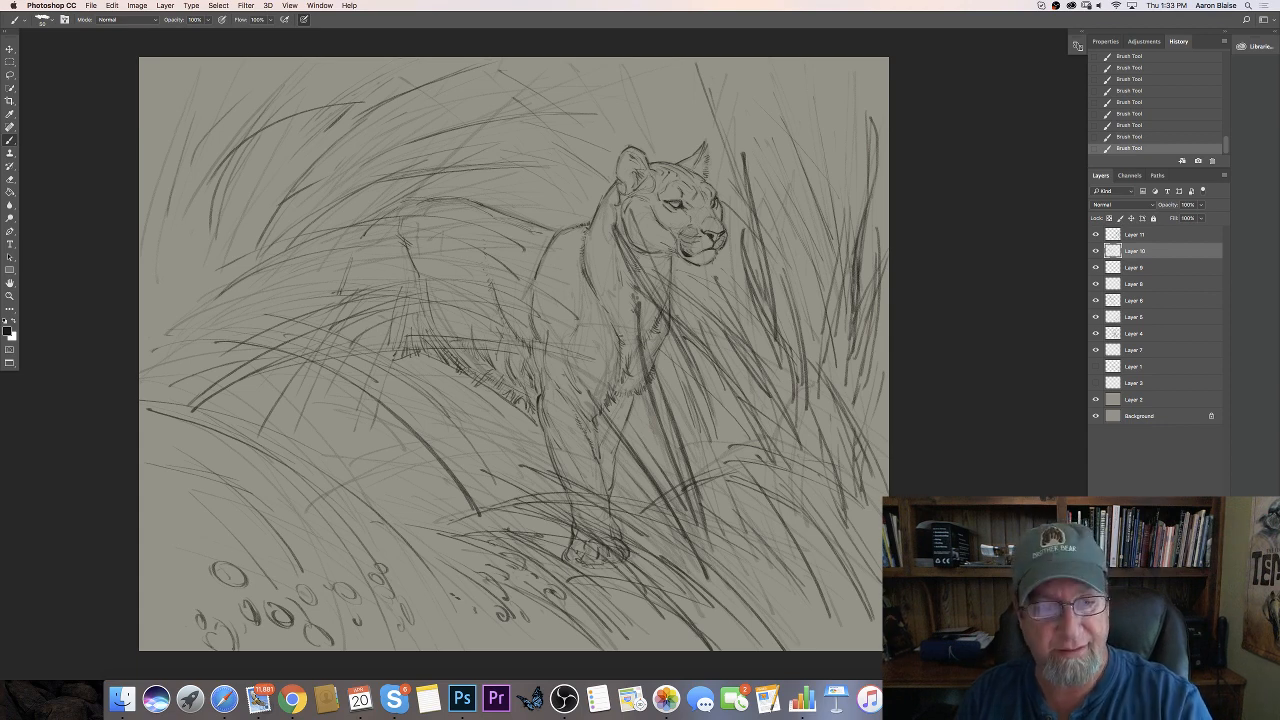
drag(632, 362, 614, 397)
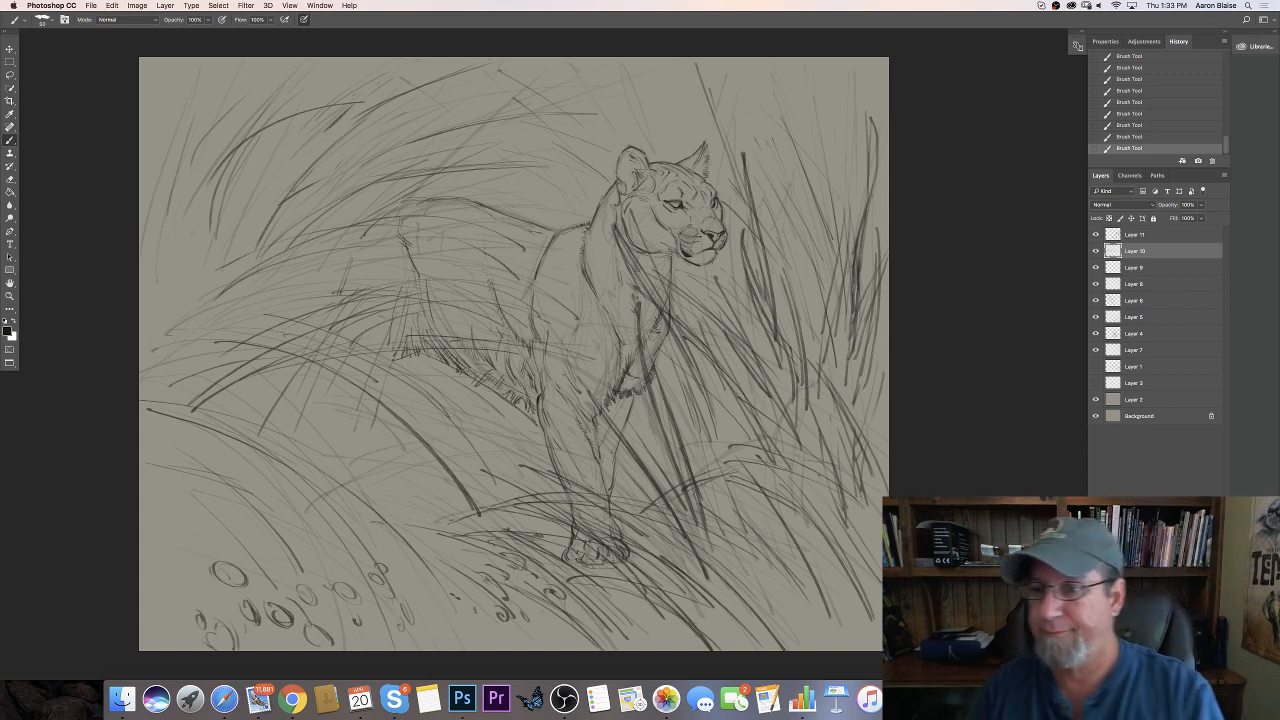
Check the panther line-drawing layer and the one below it by toggling their visibility, then examine the drawing up close and whole
click(1095, 286)
click(1095, 286)
click(1094, 269)
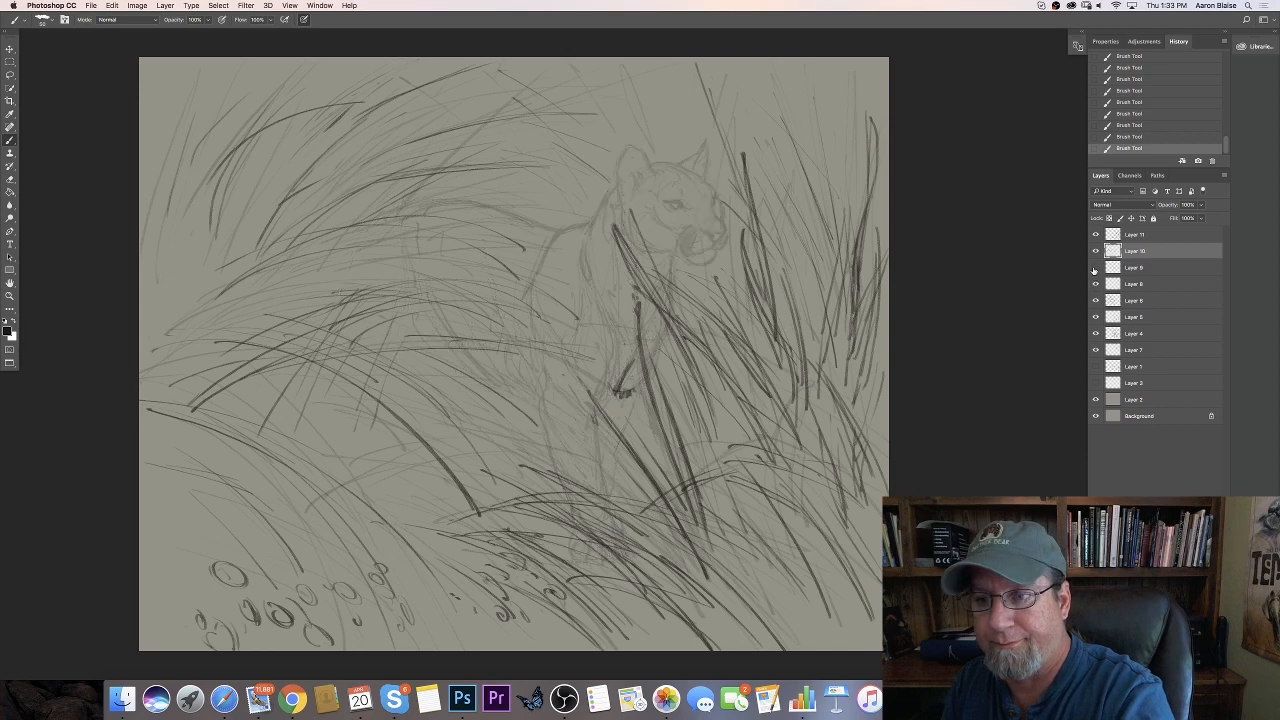
click(1095, 268)
click(1127, 273)
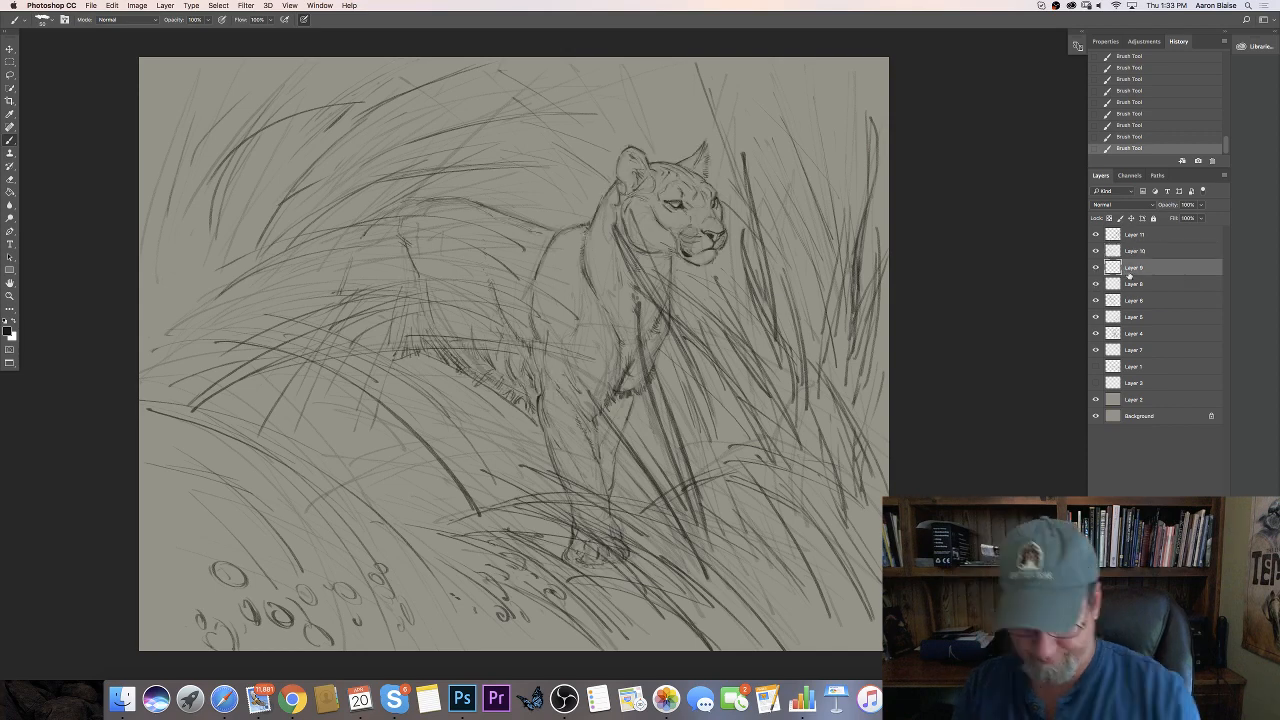
key(super+plus)
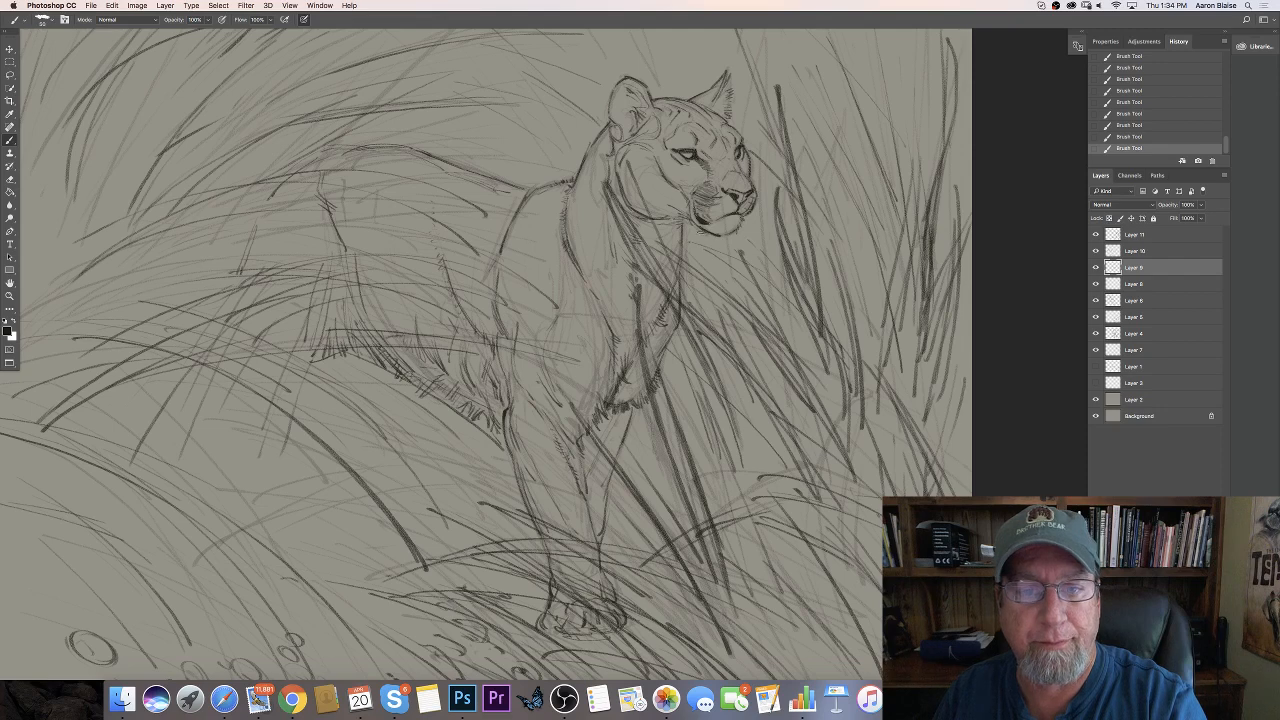
key(super+0)
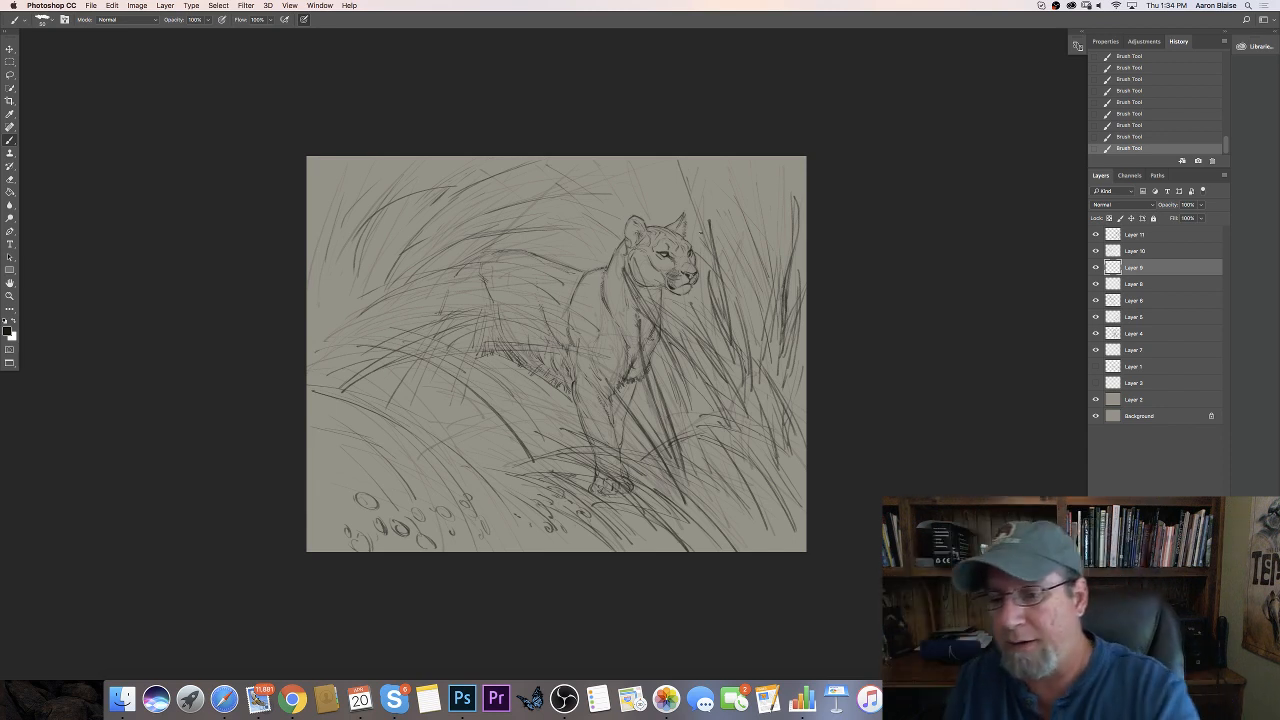
Create a new layer directly above Layer 2 and set the foreground colour to dark green, RGB 30, 57, 42
click(1146, 399)
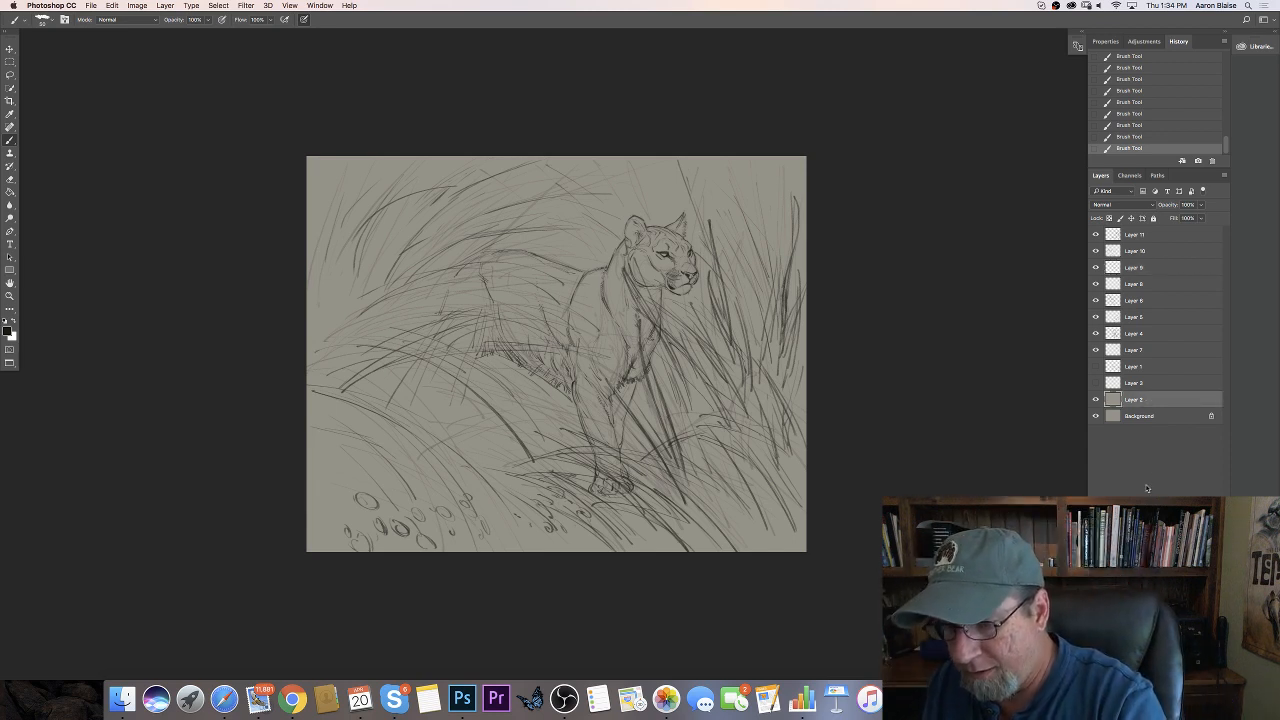
click(1198, 673)
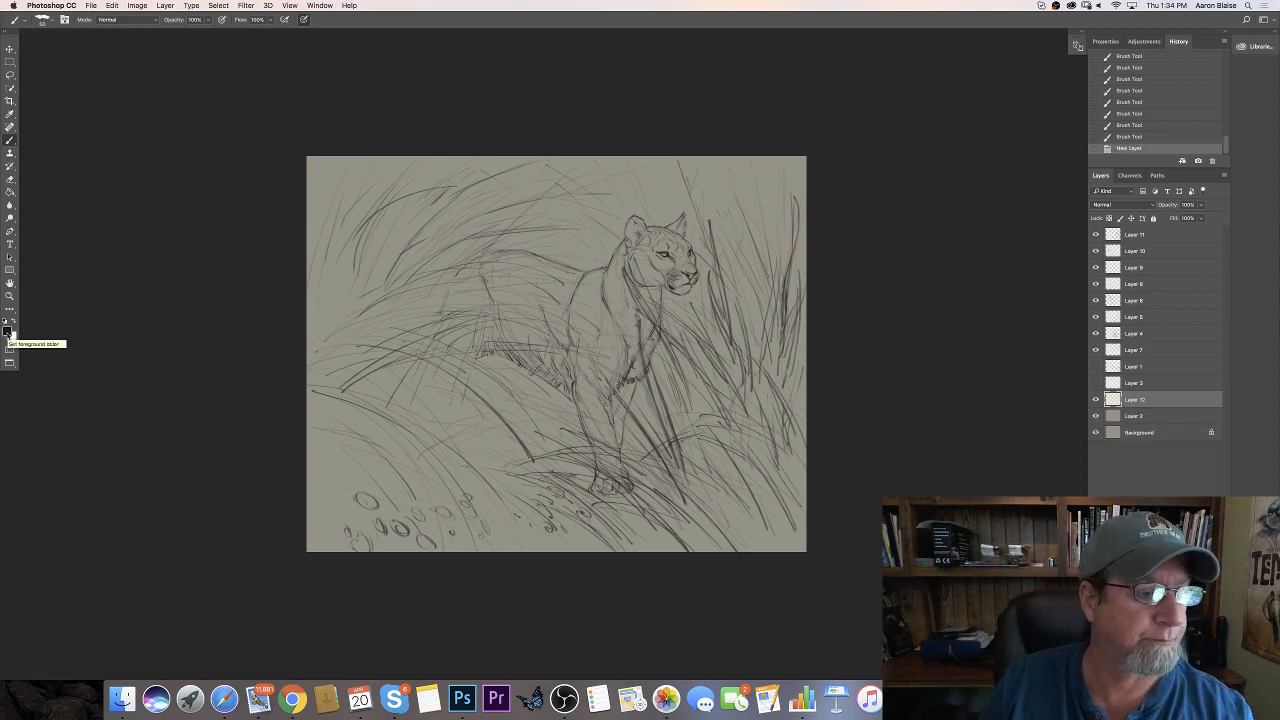
click(7, 330)
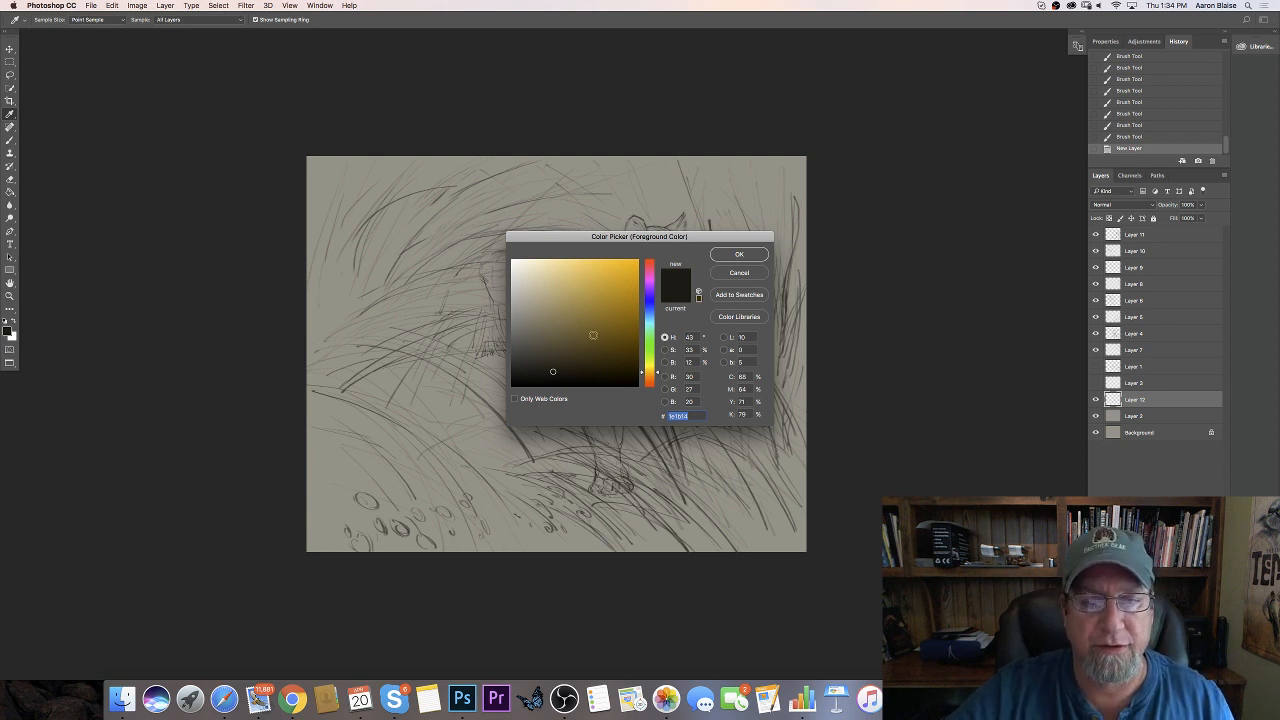
drag(683, 237, 403, 258)
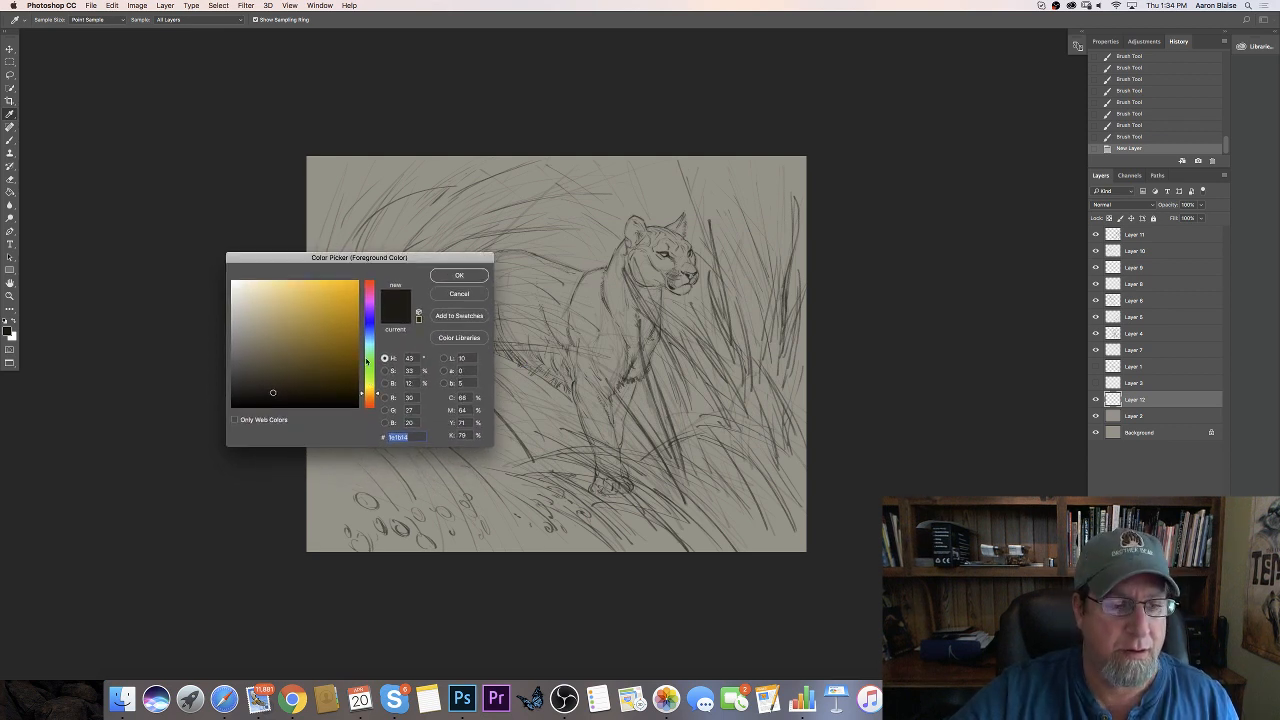
click(370, 358)
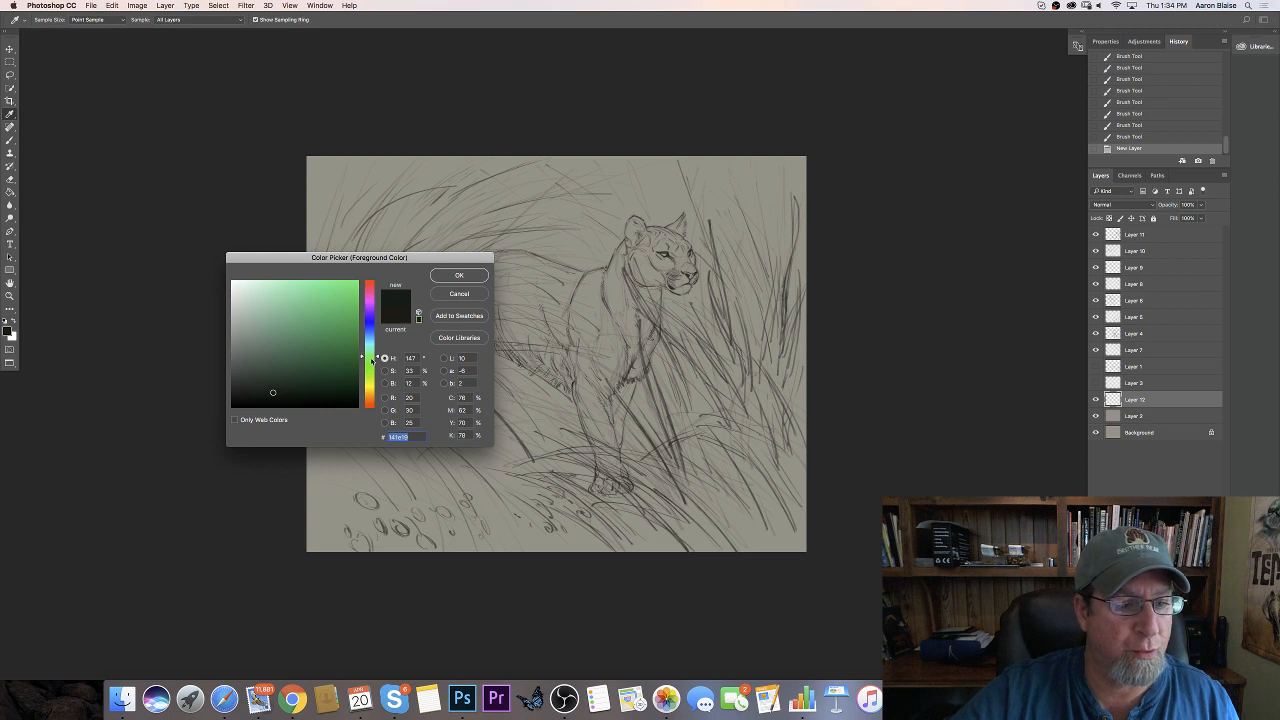
click(370, 378)
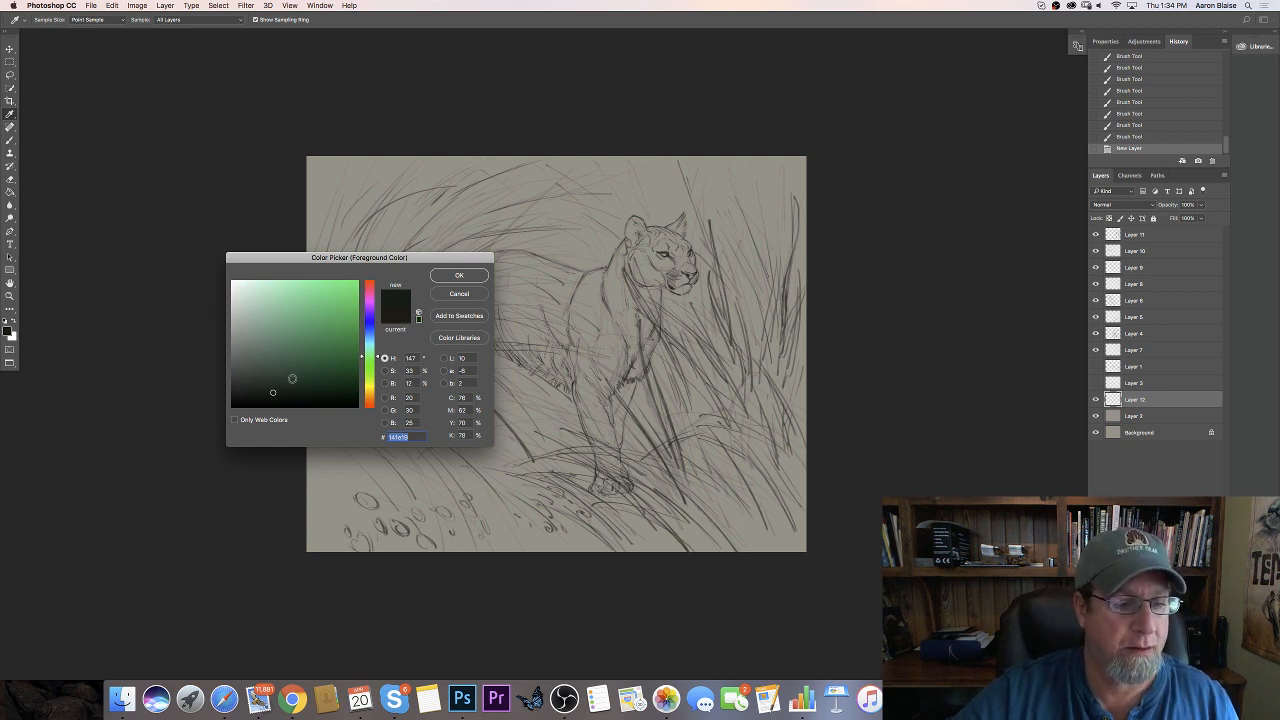
click(292, 379)
click(440, 279)
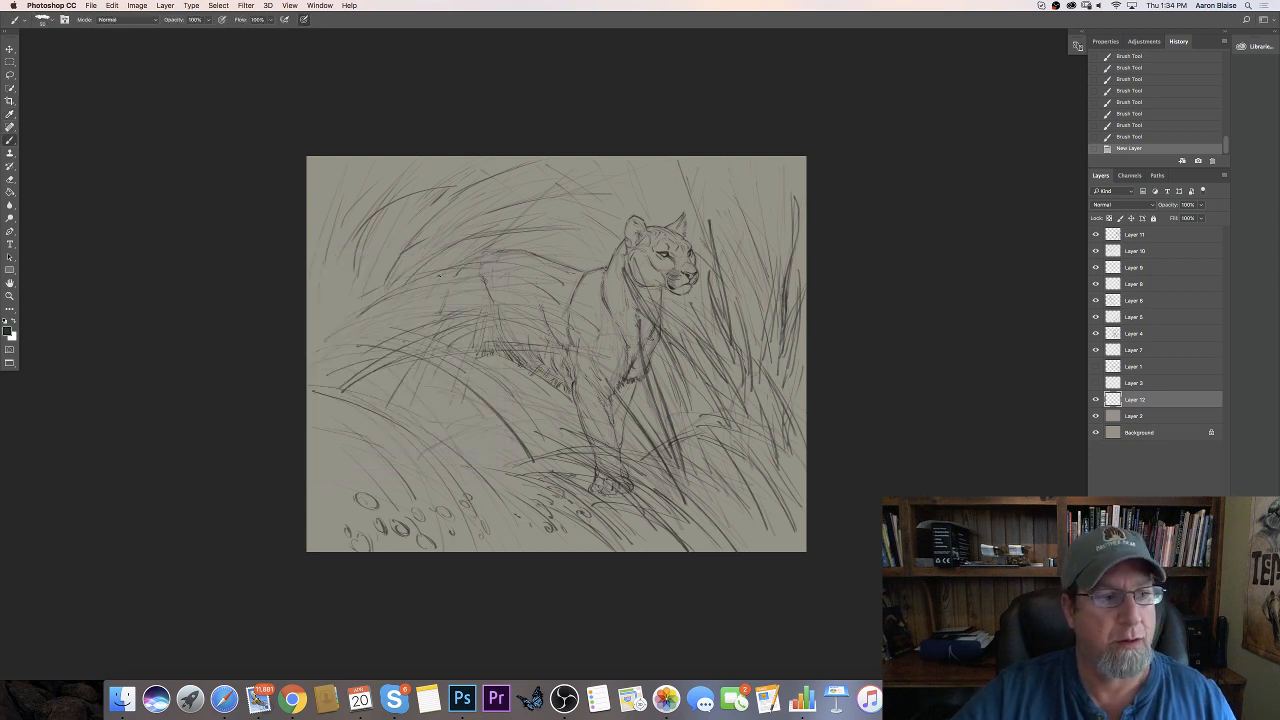
Change the foreground colour to a less saturated dark green of the same hue
click(7, 331)
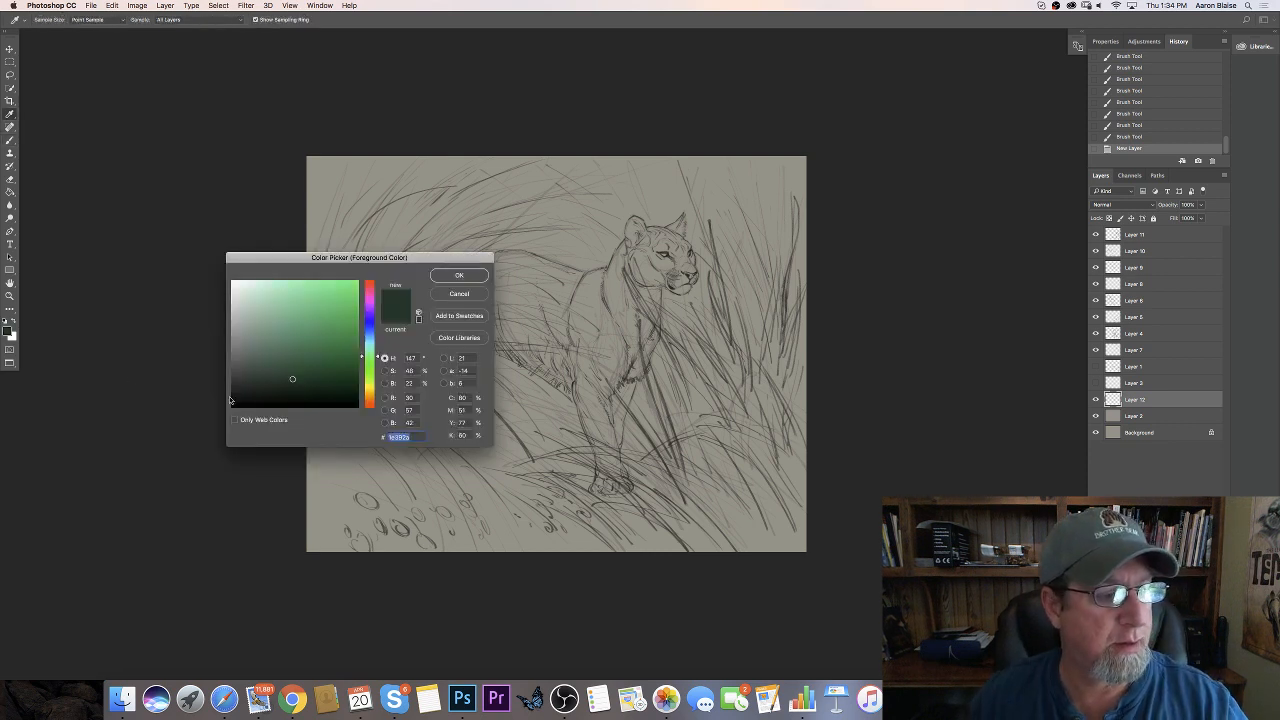
click(277, 379)
key(Return)
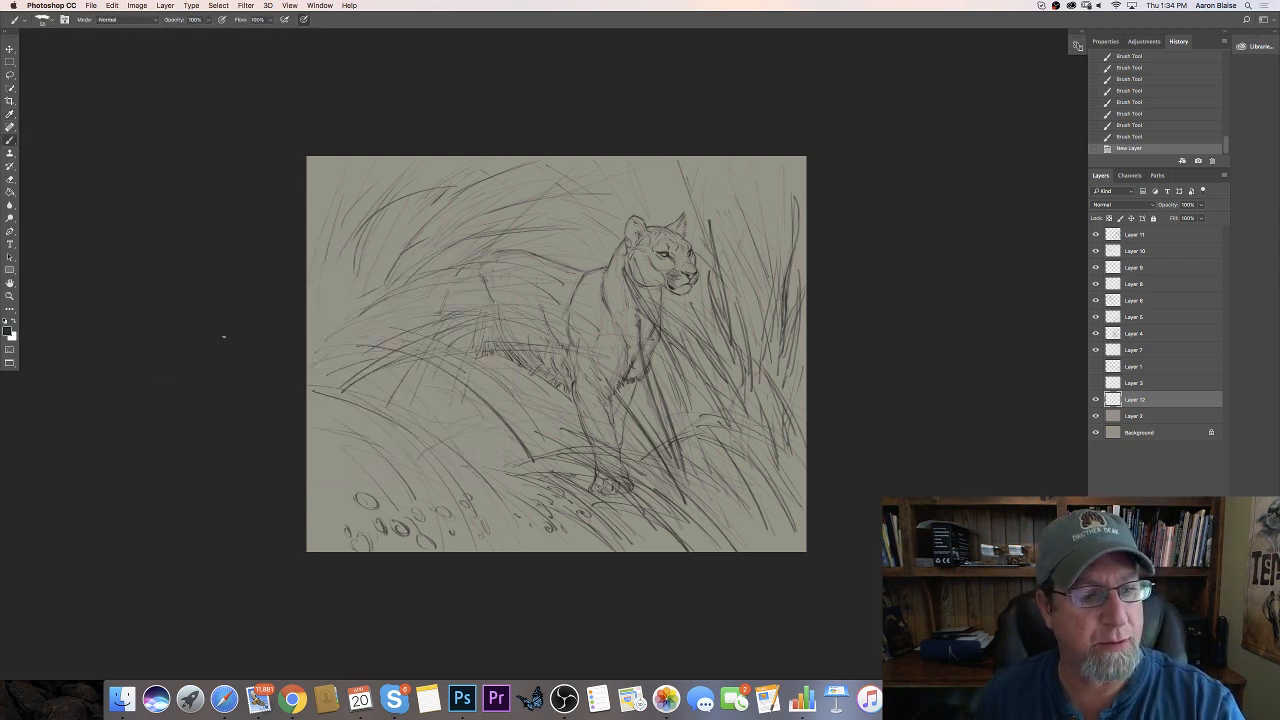
Choose a different brush preset for painting and make a first mark on the new layer
click(50, 24)
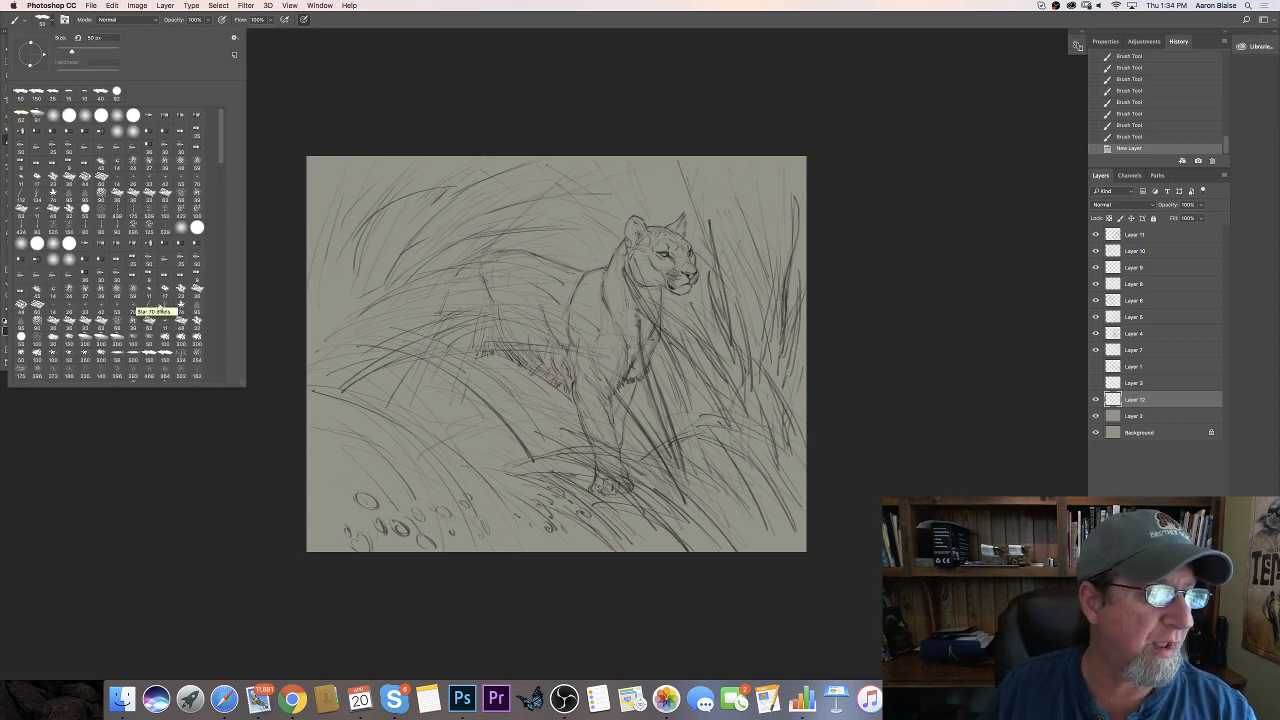
click(40, 118)
click(390, 413)
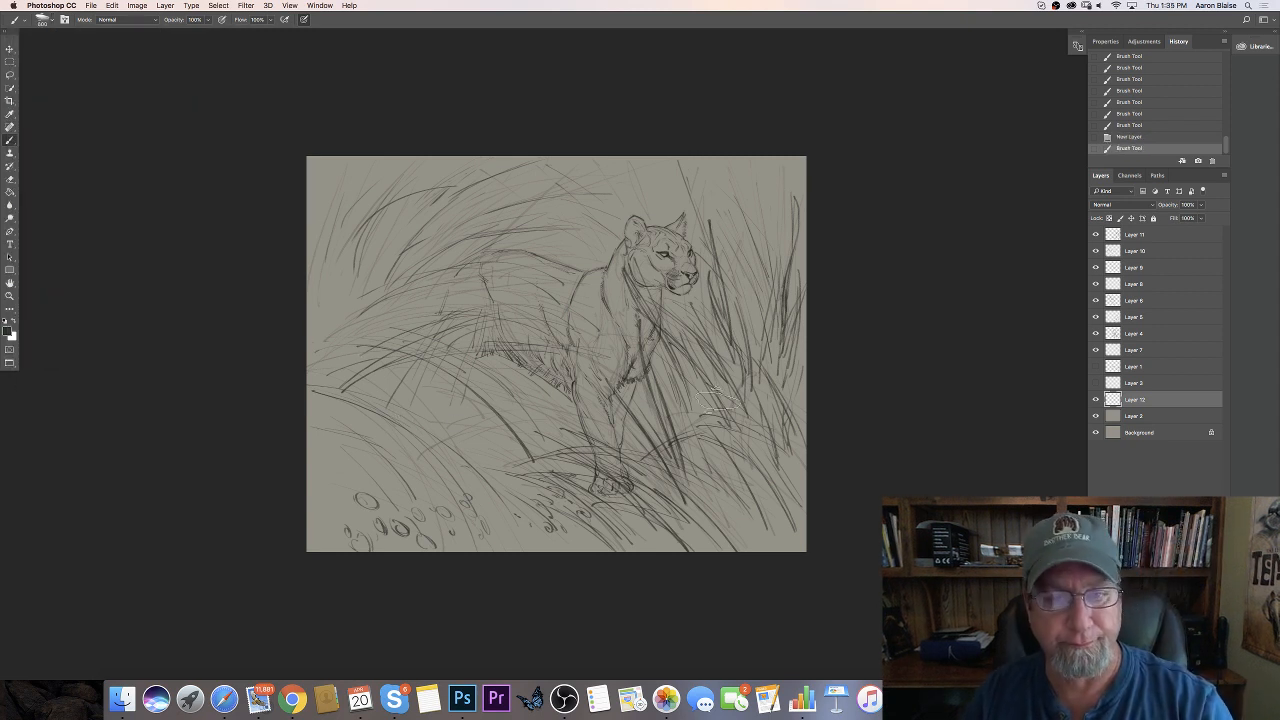
Block in dark green behind the panther's head and in front of its chest, out to the canvas's right edge
drag(700, 195, 712, 348)
mouse_move(705, 200)
mouse_down()
mouse_move(711, 282)
mouse_move(709, 343)
mouse_up()
mouse_move(704, 272)
mouse_down()
mouse_move(676, 297)
mouse_move(688, 293)
mouse_move(668, 365)
mouse_up()
mouse_move(688, 293)
mouse_down()
mouse_move(683, 350)
mouse_move(738, 227)
mouse_move(735, 330)
mouse_move(765, 245)
mouse_move(748, 330)
mouse_move(775, 265)
mouse_move(768, 335)
mouse_up()
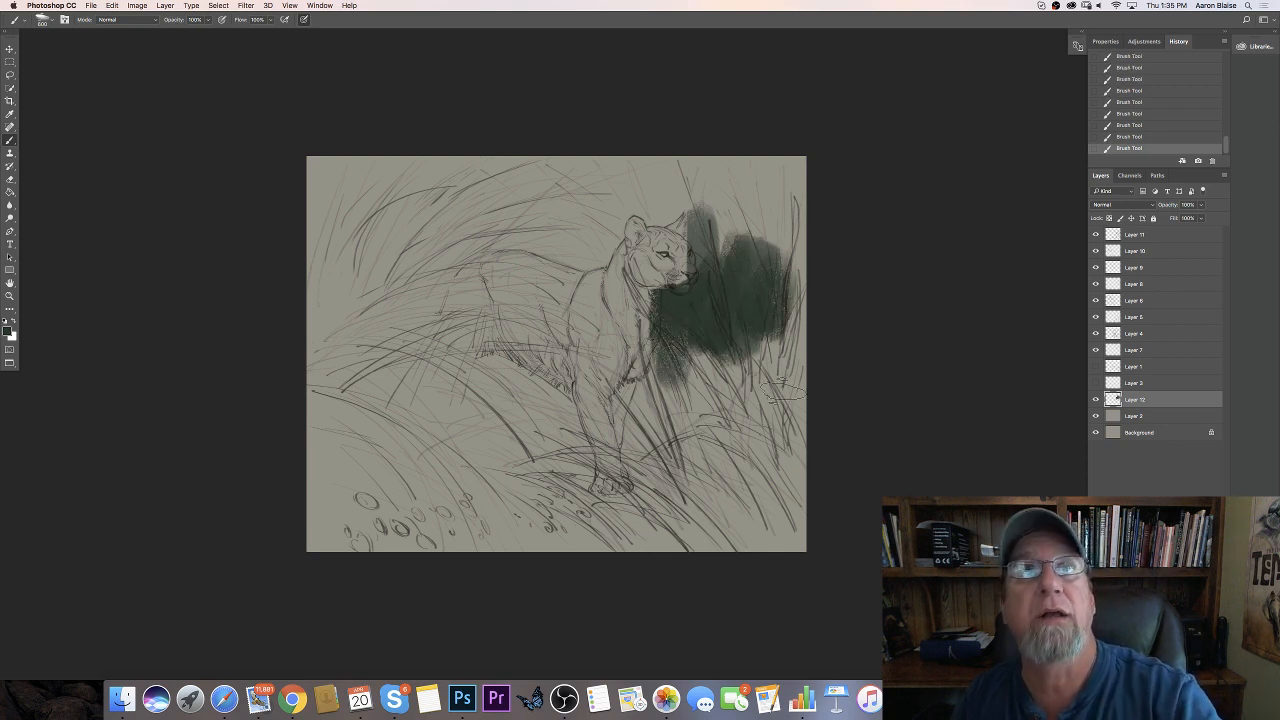
mouse_move(790, 200)
mouse_down()
mouse_move(797, 290)
mouse_move(796, 245)
mouse_move(775, 345)
mouse_move(765, 215)
mouse_move(742, 190)
mouse_move(731, 297)
mouse_move(702, 225)
mouse_move(668, 207)
mouse_move(685, 243)
mouse_move(660, 208)
mouse_move(645, 245)
mouse_move(641, 193)
mouse_move(602, 287)
mouse_move(590, 213)
mouse_up()
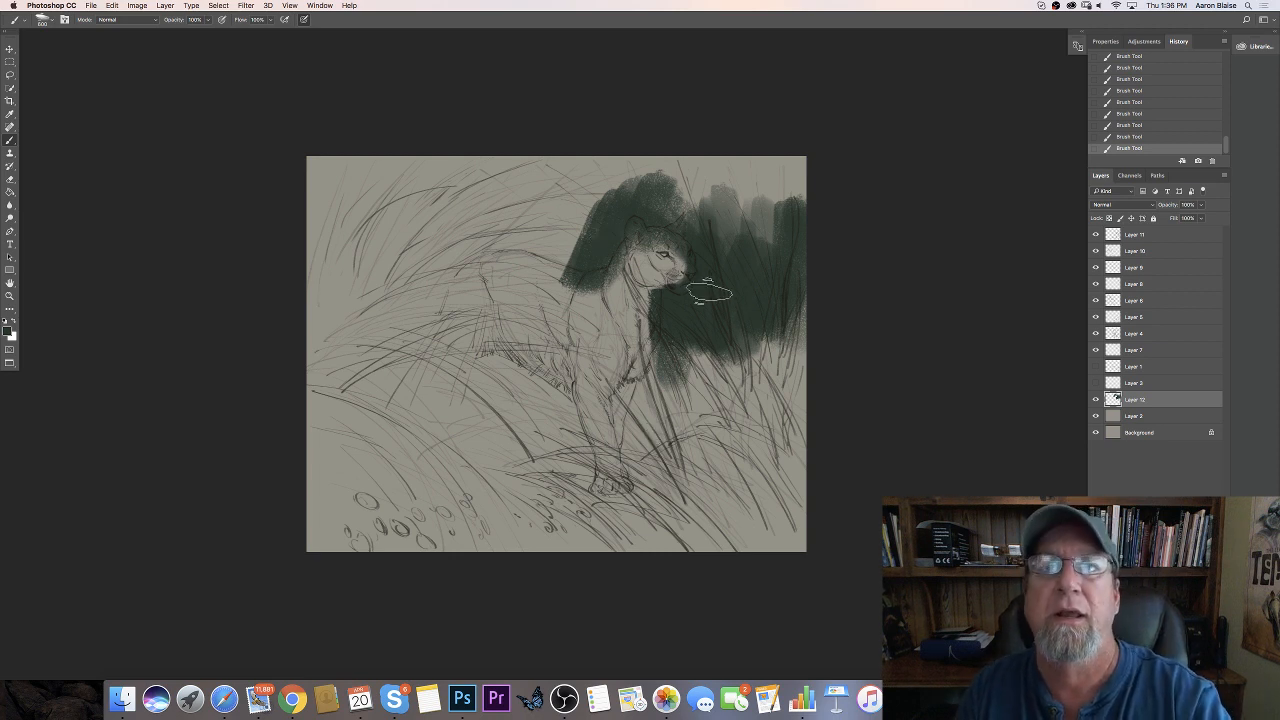
mouse_move(733, 285)
mouse_down()
mouse_move(775, 262)
mouse_move(801, 287)
mouse_up()
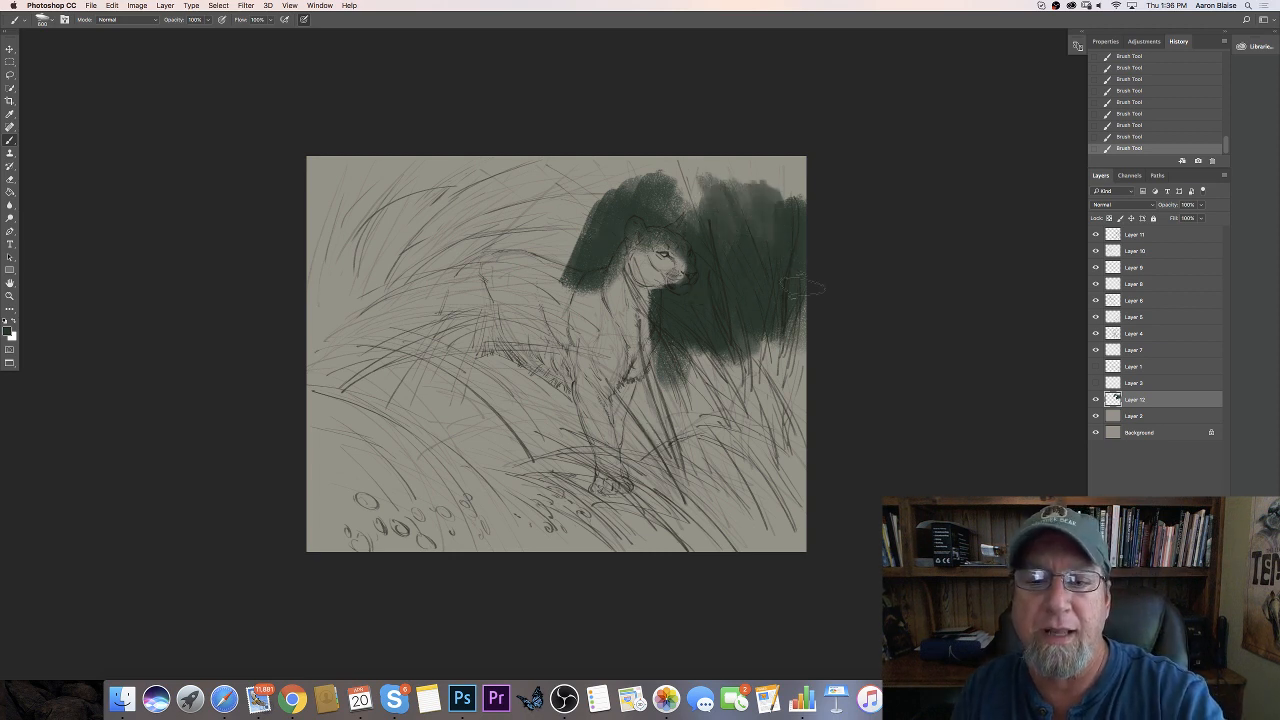
Extend the dark green along the area above the panther's back, under its belly and around its front leg
mouse_move(567, 190)
mouse_down()
mouse_move(562, 235)
mouse_move(570, 228)
mouse_move(535, 232)
mouse_move(518, 210)
mouse_move(455, 285)
mouse_move(478, 232)
mouse_move(500, 250)
mouse_move(530, 208)
mouse_move(392, 318)
mouse_up()
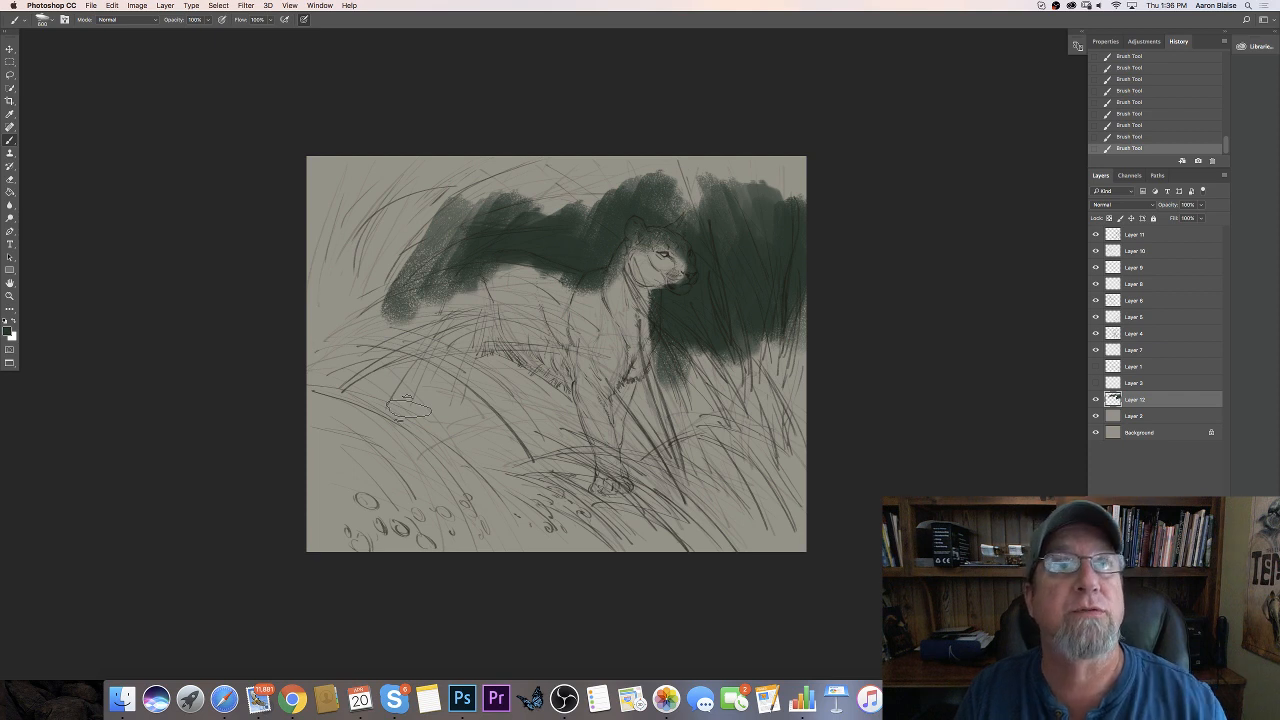
drag(586, 186, 593, 201)
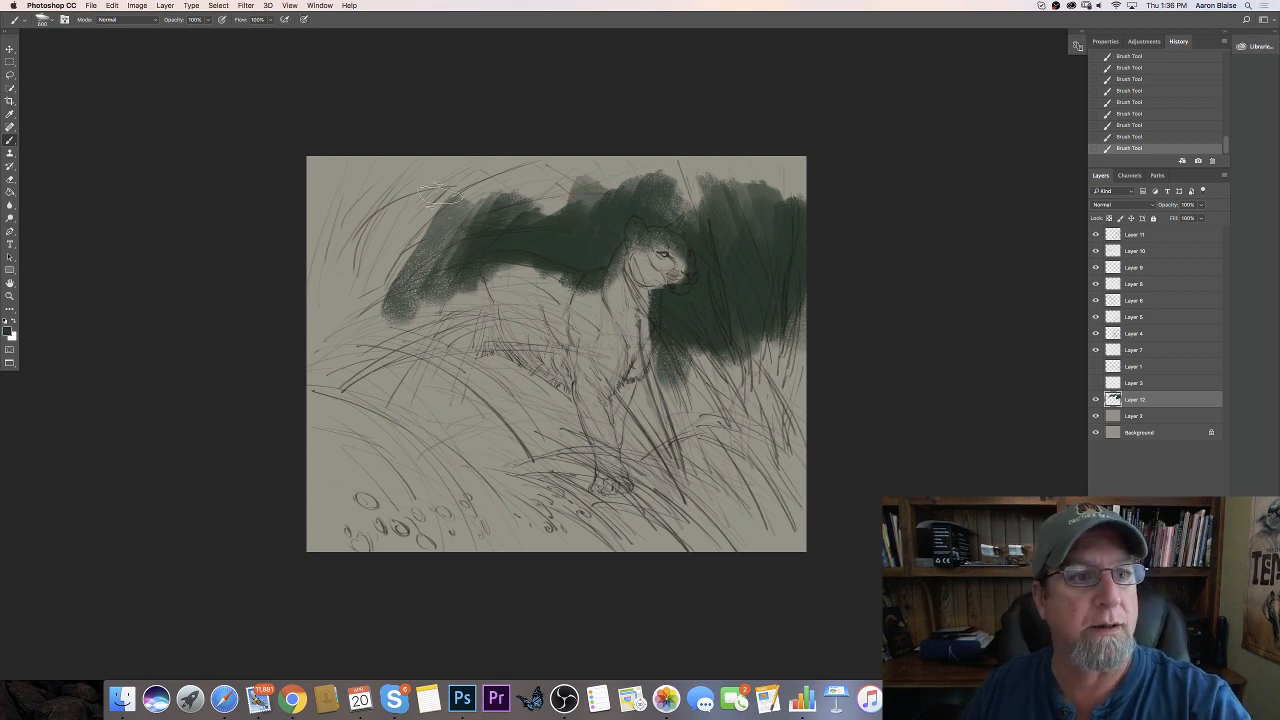
mouse_move(440, 195)
mouse_down()
mouse_move(535, 233)
mouse_move(560, 186)
mouse_move(507, 243)
mouse_move(492, 207)
mouse_move(442, 210)
mouse_move(395, 285)
mouse_up()
mouse_move(665, 290)
mouse_down()
mouse_move(690, 400)
mouse_move(640, 370)
mouse_up()
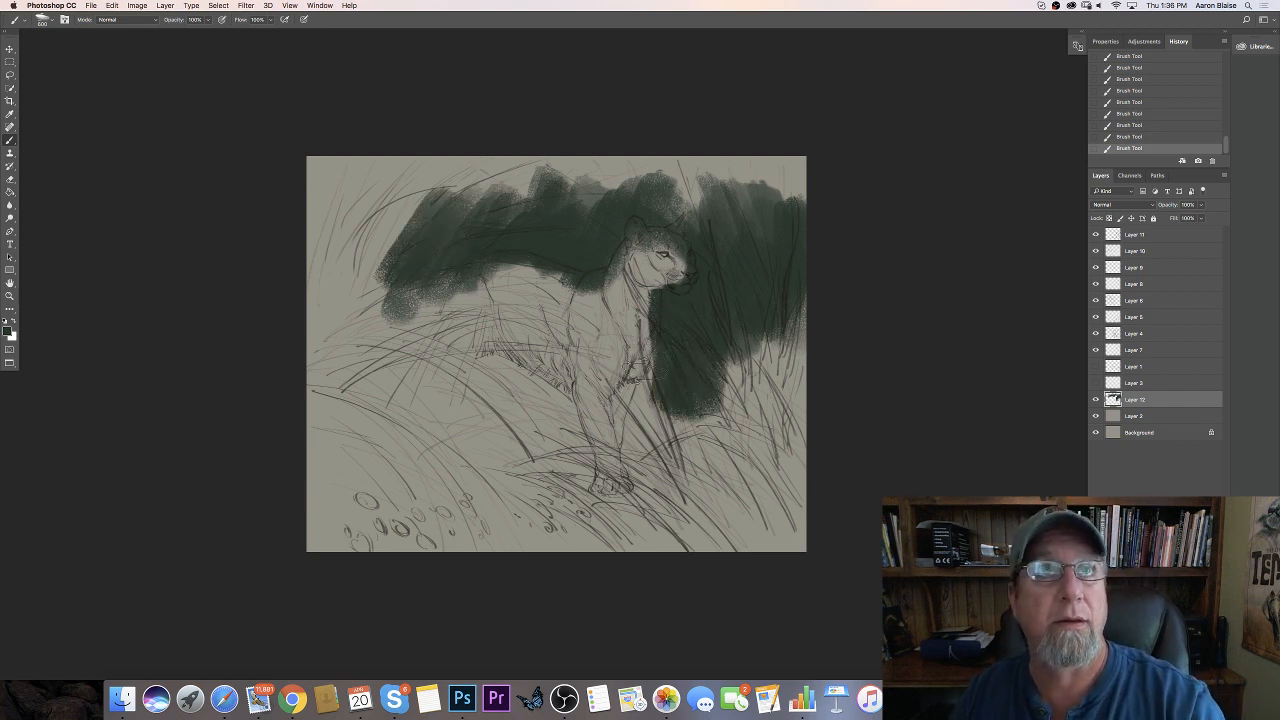
mouse_move(633, 324)
mouse_down()
mouse_move(660, 420)
mouse_move(615, 460)
mouse_move(565, 393)
mouse_move(520, 430)
mouse_move(445, 380)
mouse_move(459, 403)
mouse_move(452, 450)
mouse_move(472, 360)
mouse_move(562, 413)
mouse_move(530, 330)
mouse_up()
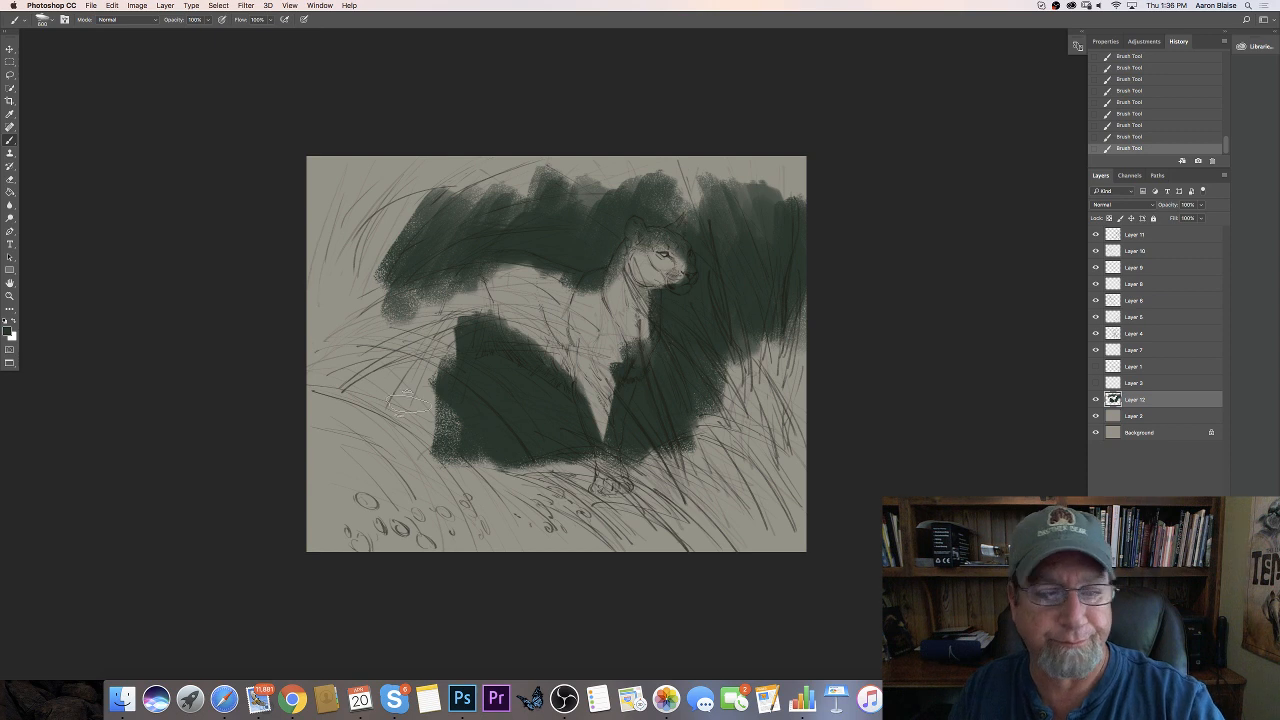
Set the foreground colour to a lighter, more saturated green and turn off Shape Dynamics for the brush
click(8, 331)
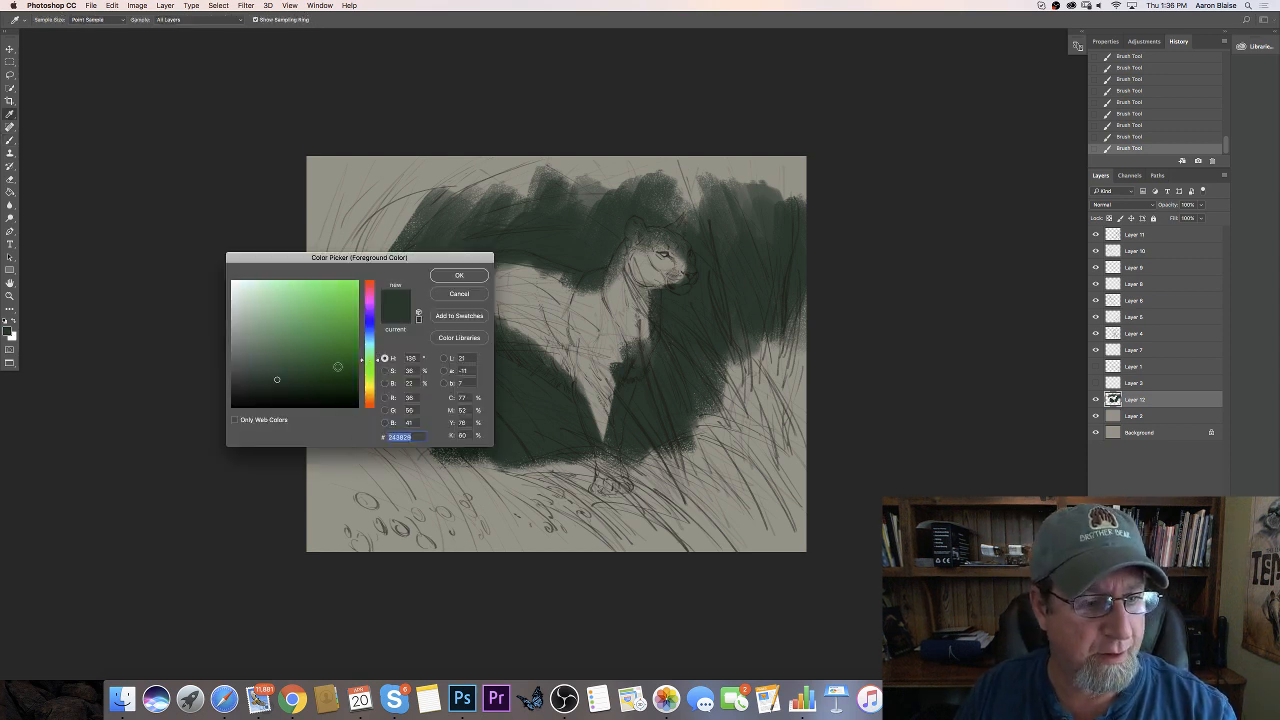
click(459, 275)
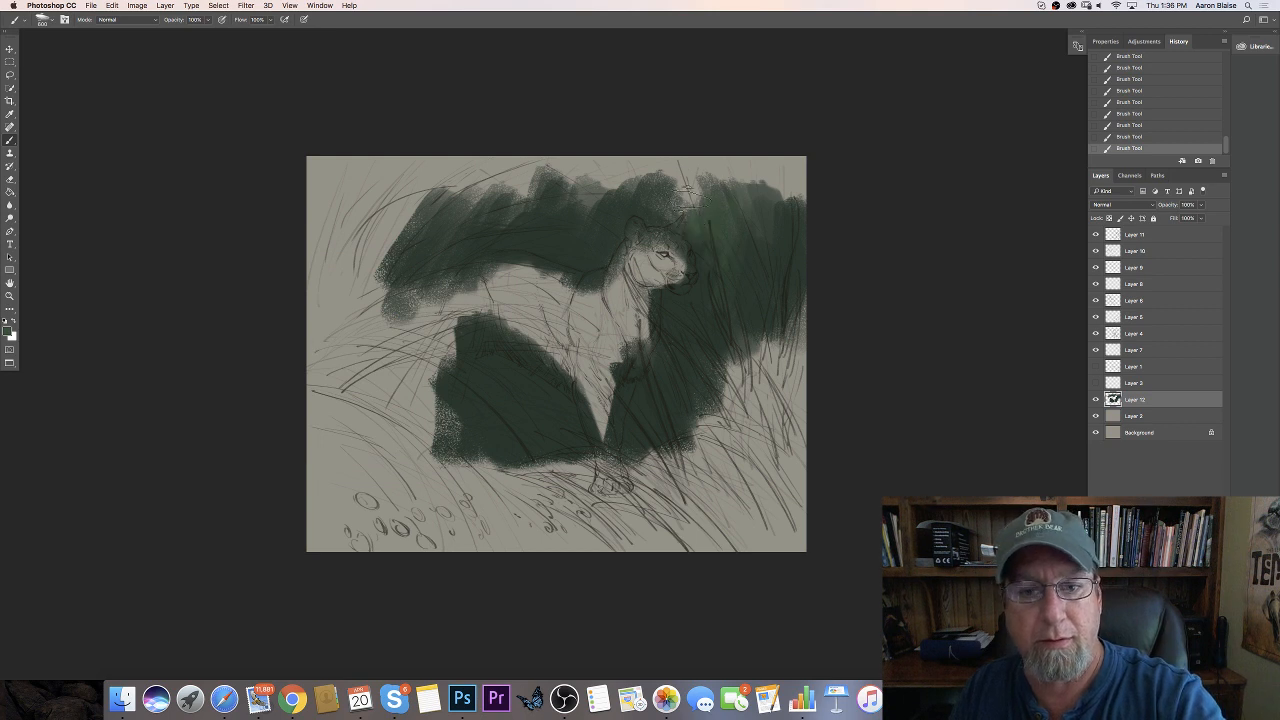
click(64, 20)
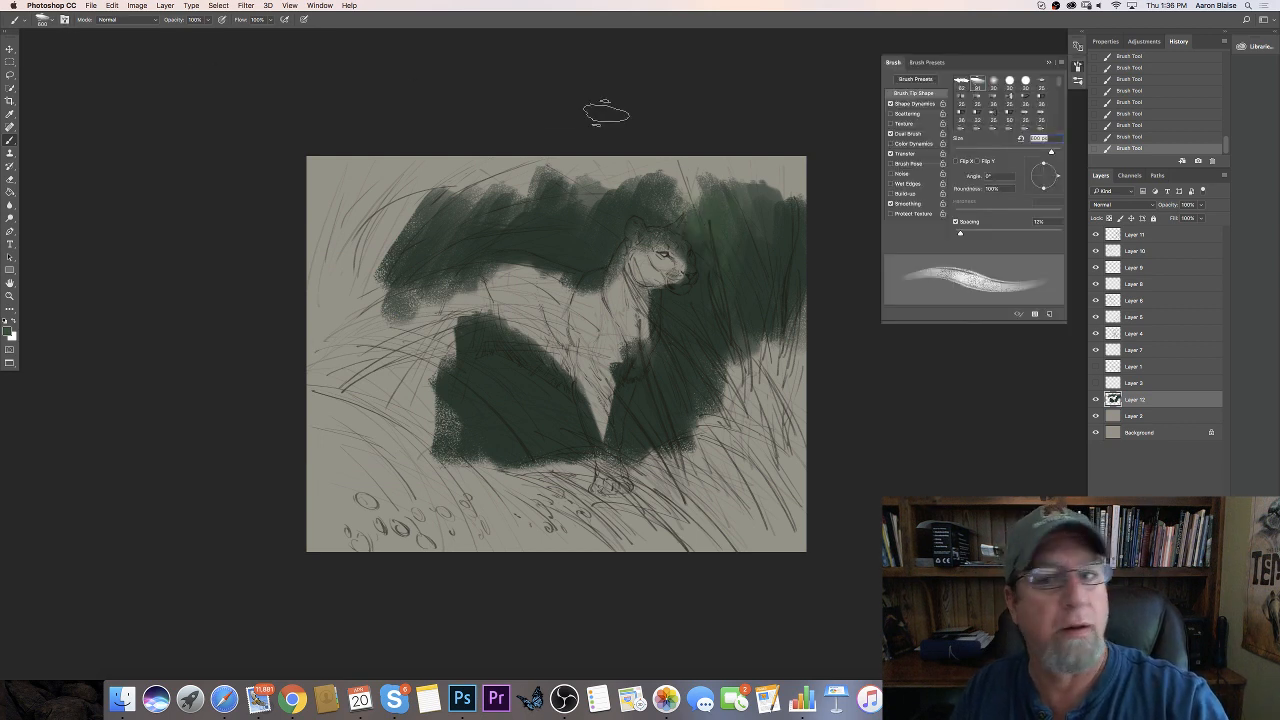
click(890, 113)
click(890, 103)
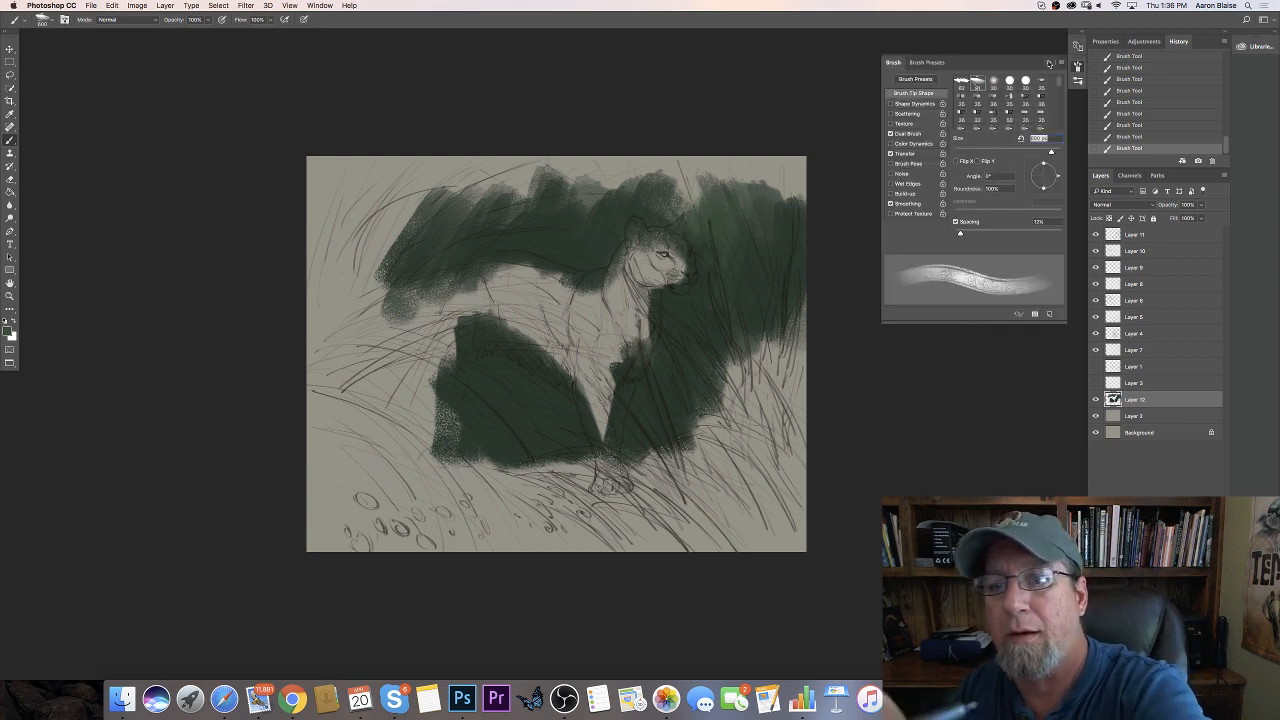
click(1049, 62)
Paint the lighter green across the upper background, from the canvas's upper right corner over the panther to the left edge
mouse_move(708, 148)
mouse_down()
mouse_move(685, 197)
mouse_move(688, 182)
mouse_move(671, 194)
mouse_move(741, 159)
mouse_move(751, 233)
mouse_move(805, 146)
mouse_move(784, 228)
mouse_up()
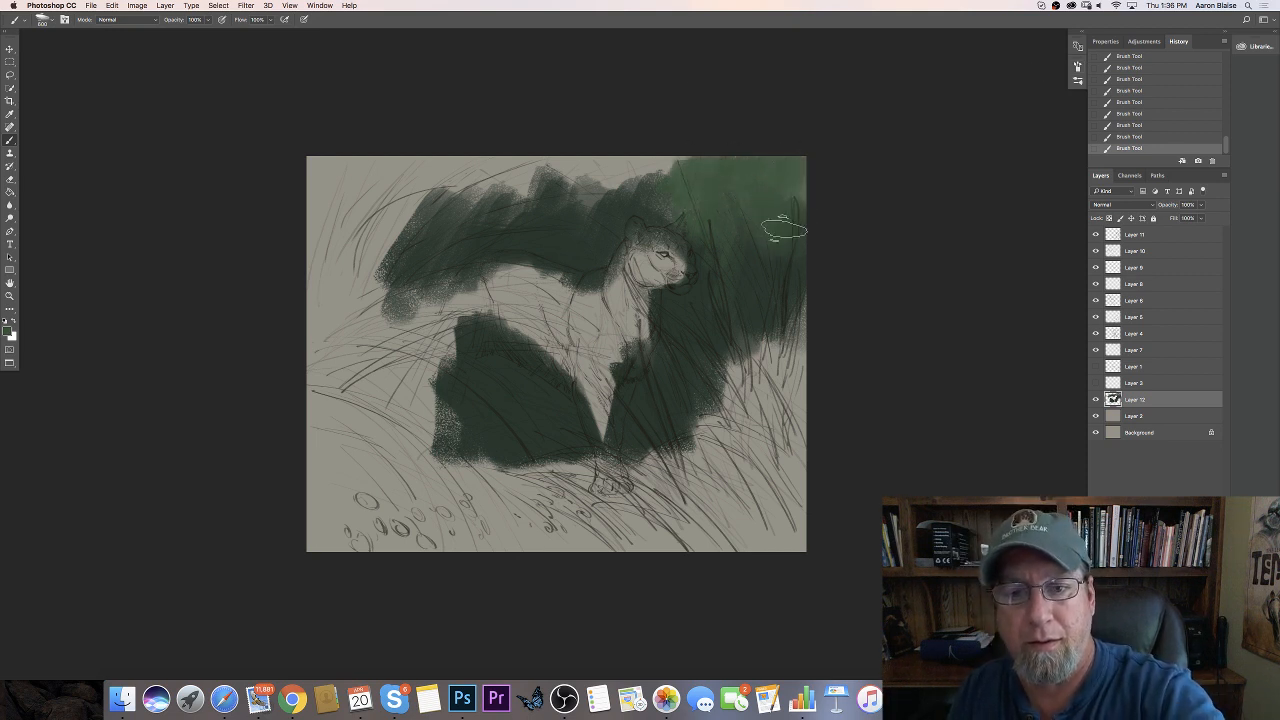
drag(668, 160, 663, 189)
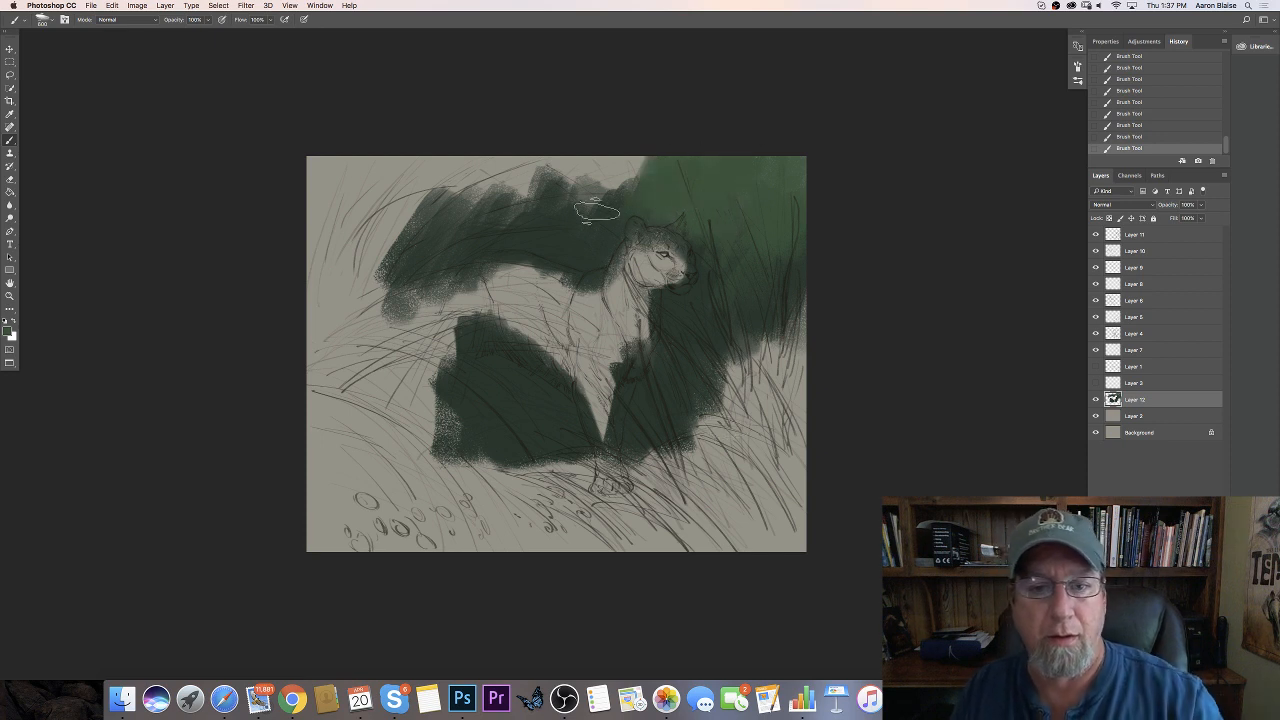
mouse_move(597, 212)
mouse_down()
mouse_move(590, 155)
mouse_move(585, 318)
mouse_move(550, 160)
mouse_move(553, 172)
mouse_move(614, 159)
mouse_move(521, 189)
mouse_move(519, 237)
mouse_move(527, 173)
mouse_move(507, 179)
mouse_move(487, 158)
mouse_move(490, 176)
mouse_move(420, 250)
mouse_move(432, 152)
mouse_move(389, 168)
mouse_move(395, 252)
mouse_move(400, 207)
mouse_move(446, 151)
mouse_move(396, 183)
mouse_move(335, 260)
mouse_move(328, 298)
mouse_up()
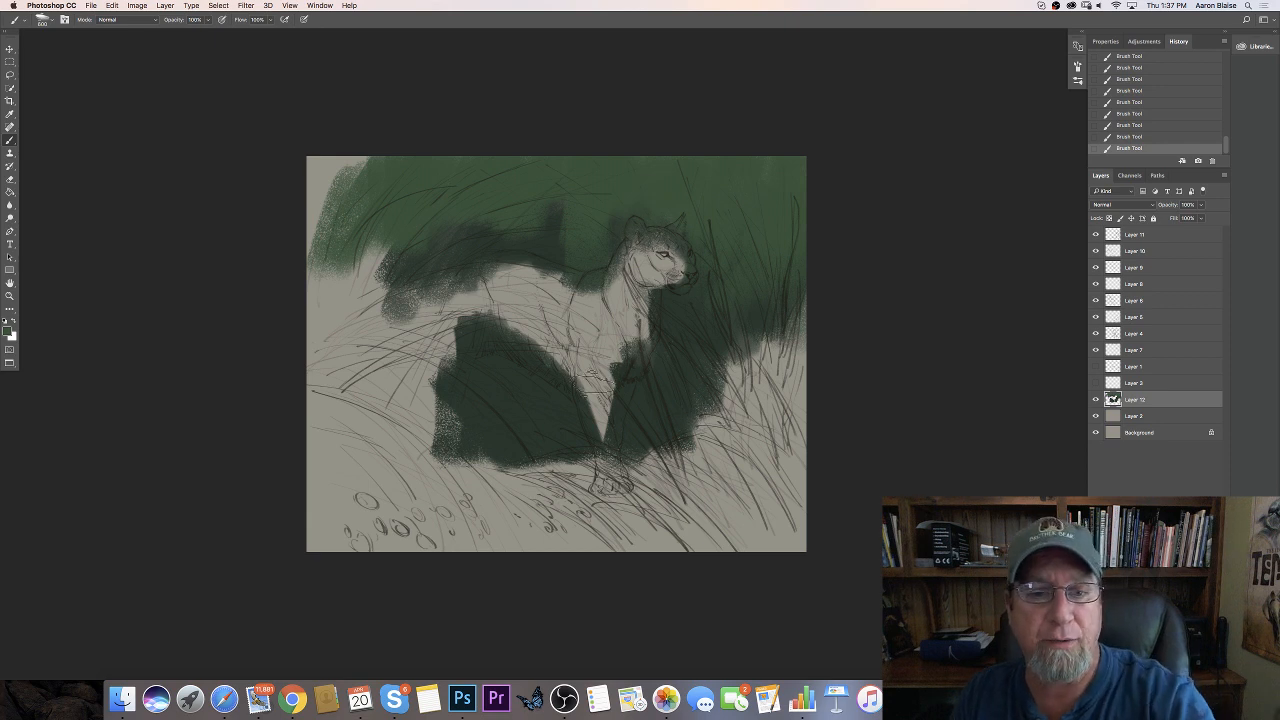
Set the foreground colour to a brighter green, RGB 48, 125, 57
click(6, 334)
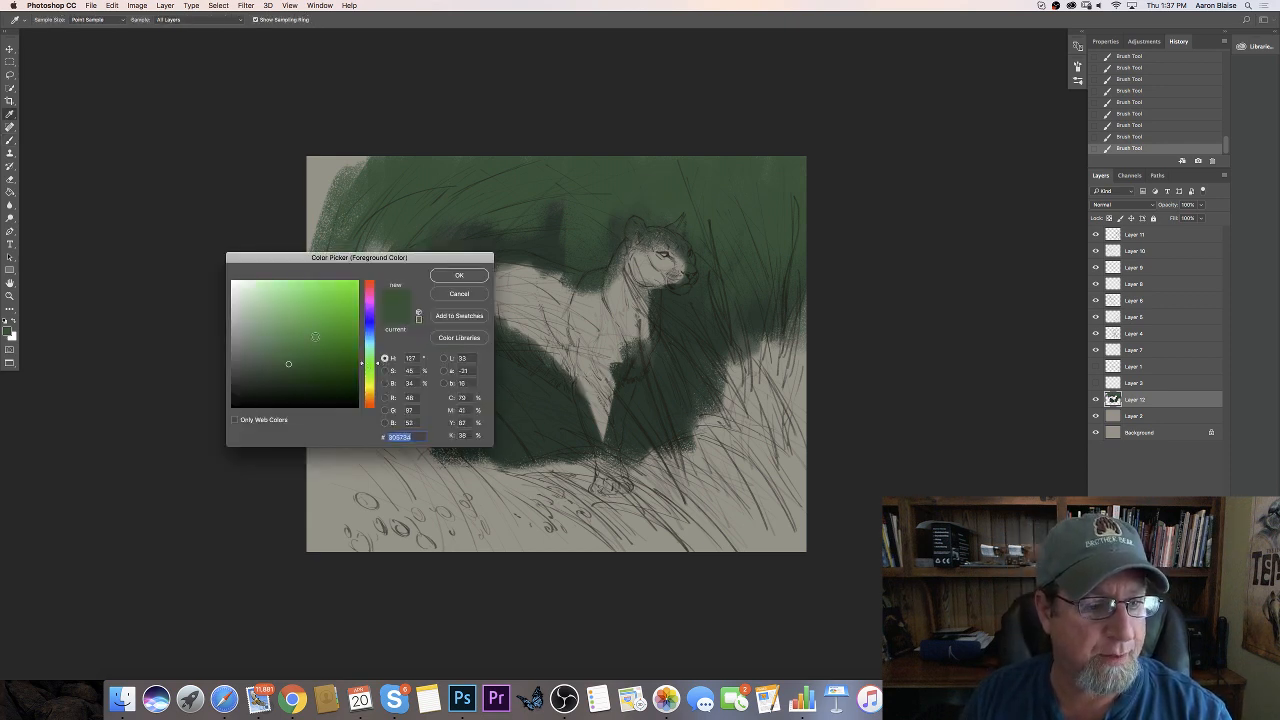
click(315, 335)
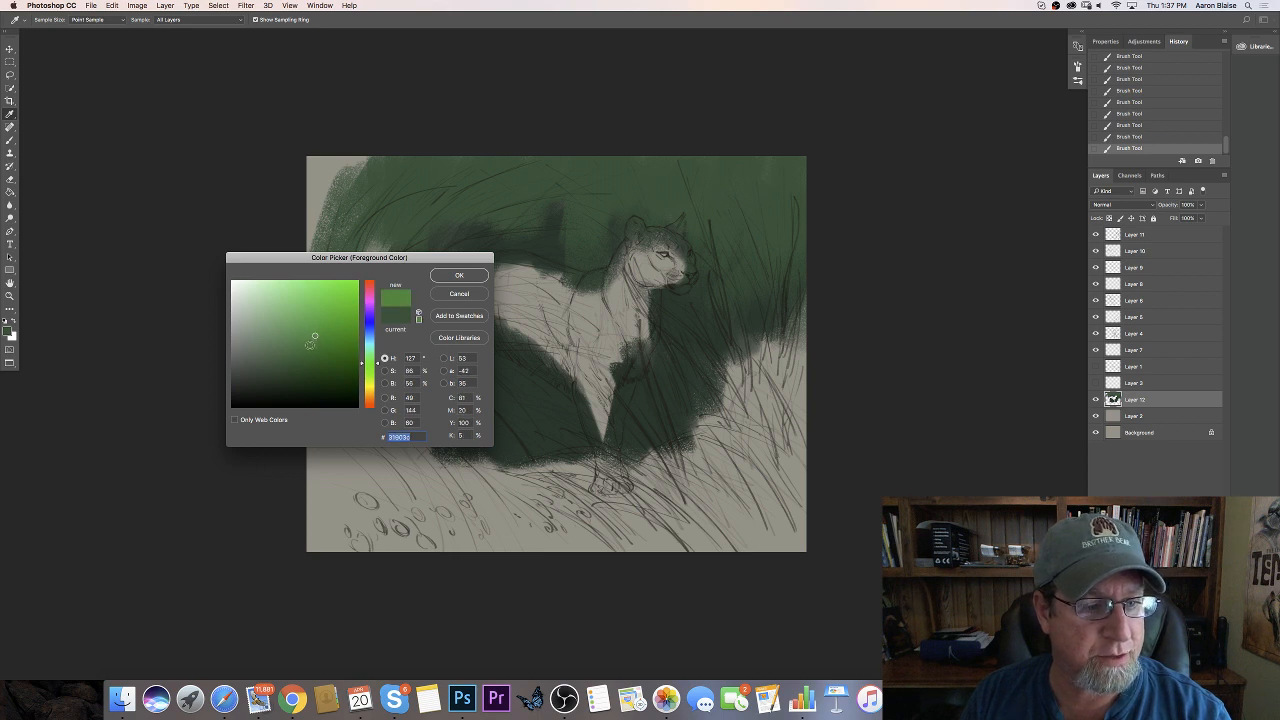
key(Return)
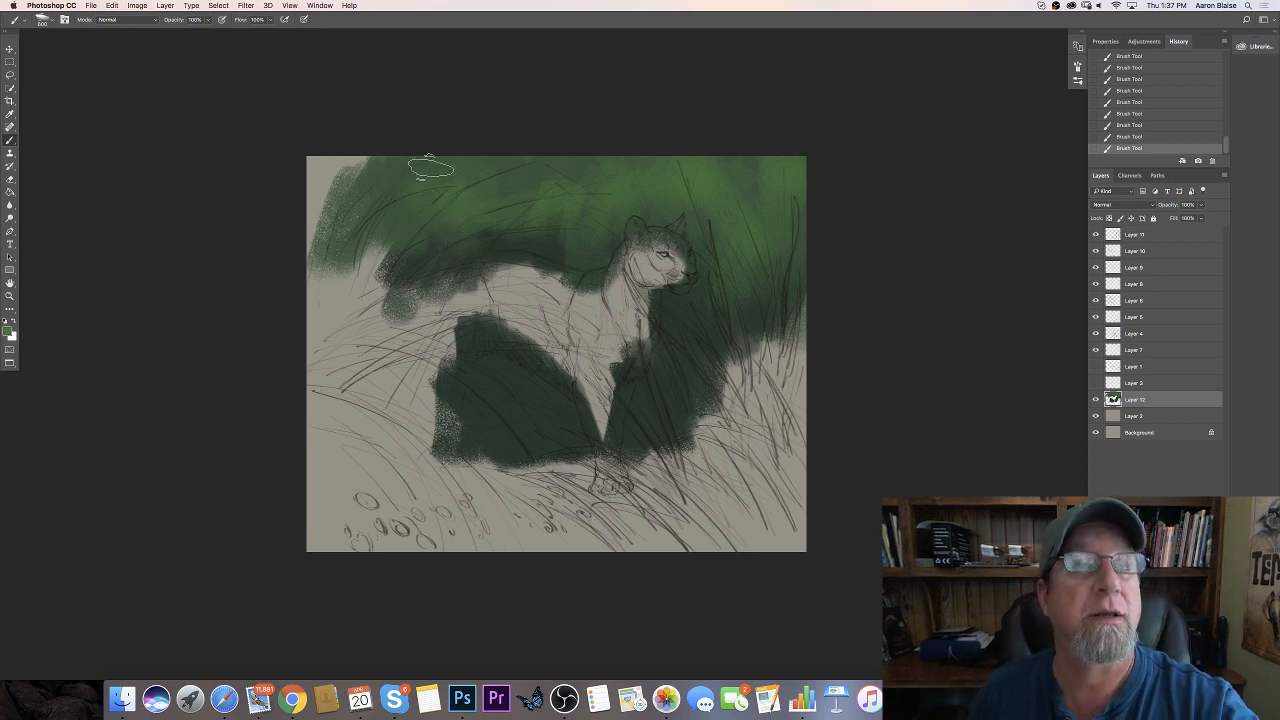
Set the foreground colour to a paler, yellower green with hue 109 and paint it over the canvas's upper left corner
click(8, 333)
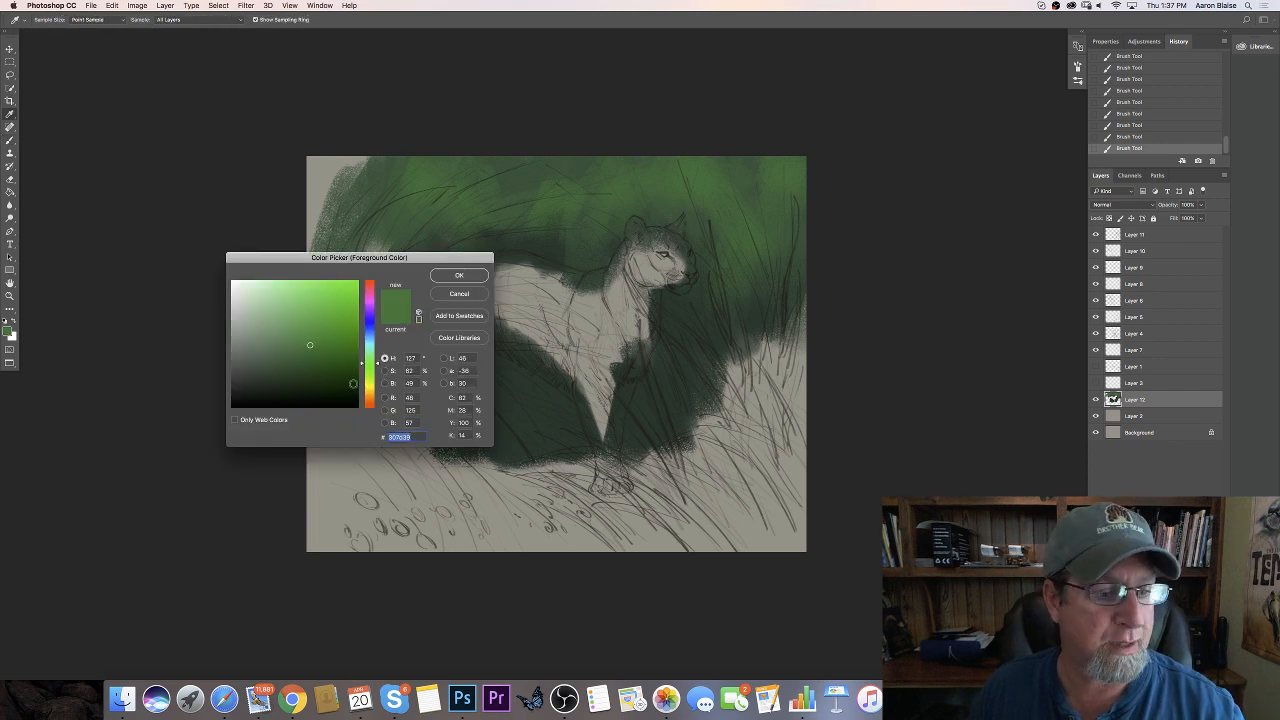
click(286, 331)
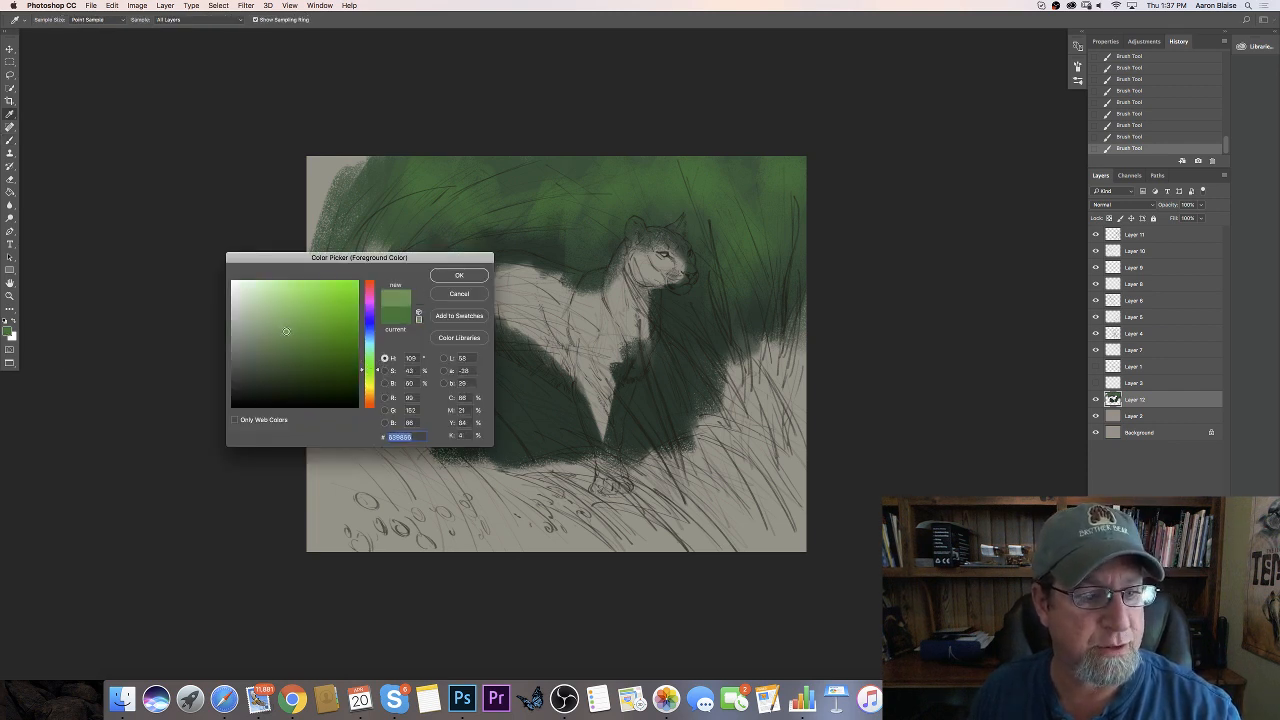
click(452, 276)
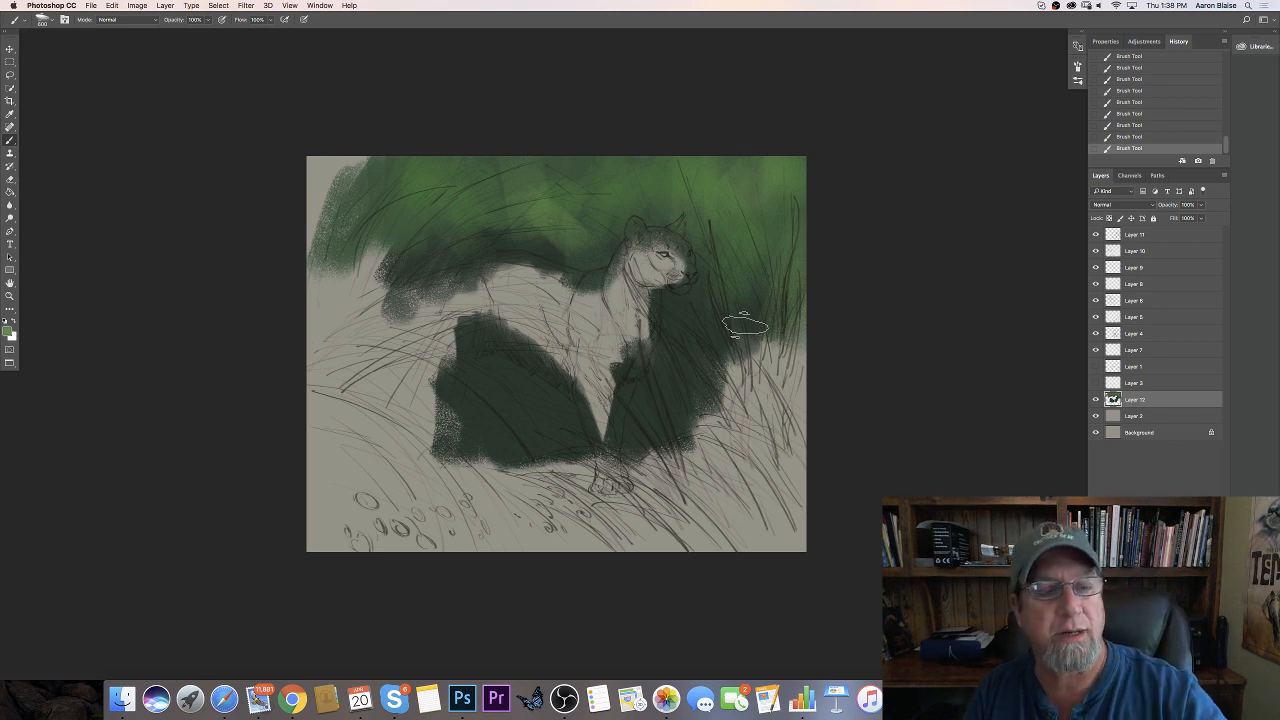
mouse_move(346, 210)
mouse_down()
mouse_move(343, 157)
mouse_move(335, 241)
mouse_move(380, 163)
mouse_move(351, 283)
mouse_move(374, 225)
mouse_move(336, 245)
mouse_move(335, 157)
mouse_move(318, 162)
mouse_move(364, 206)
mouse_up()
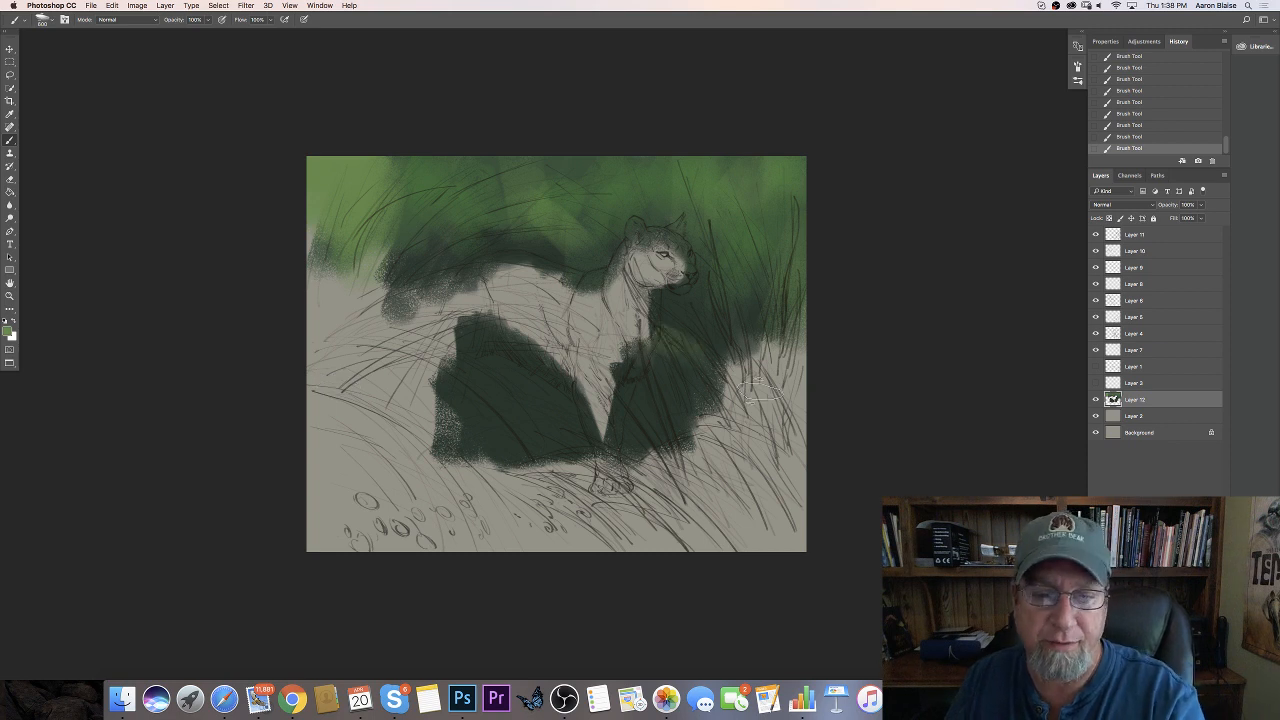
Base the foreground colour on the dark green beneath the panther's chest and extend the dark area into the grass beyond the front leg
click(8, 331)
click(643, 396)
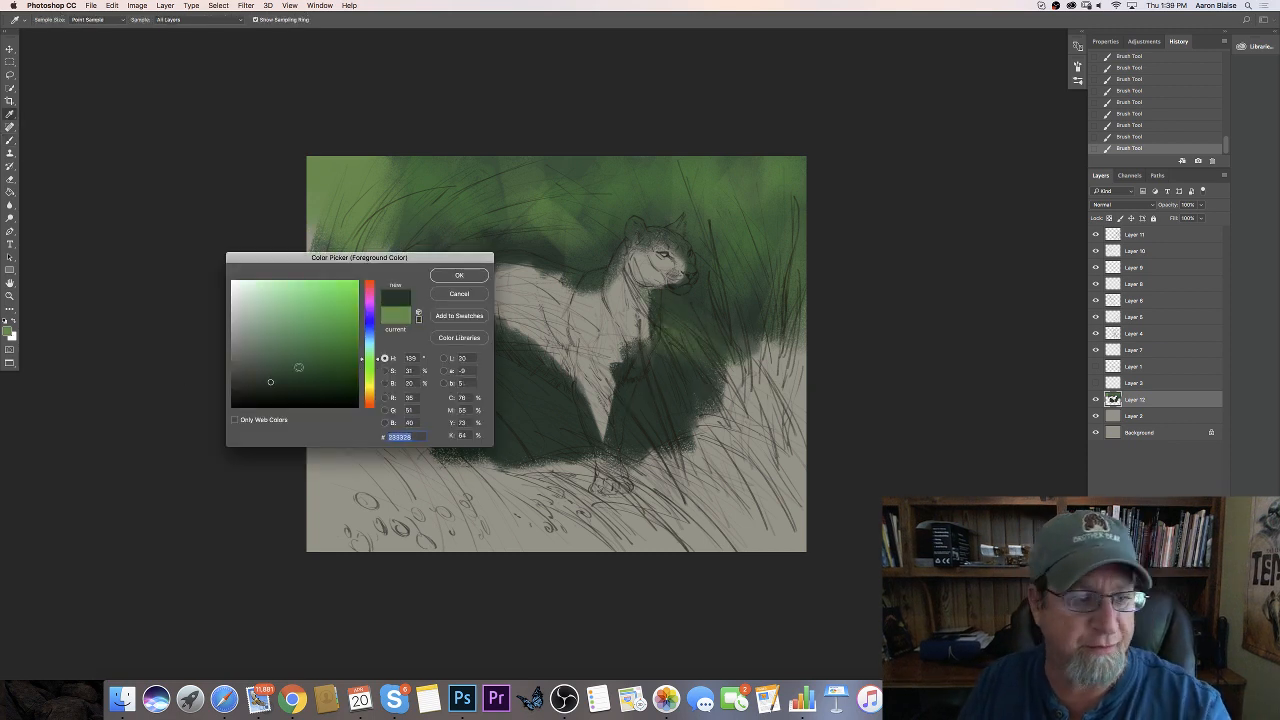
click(459, 275)
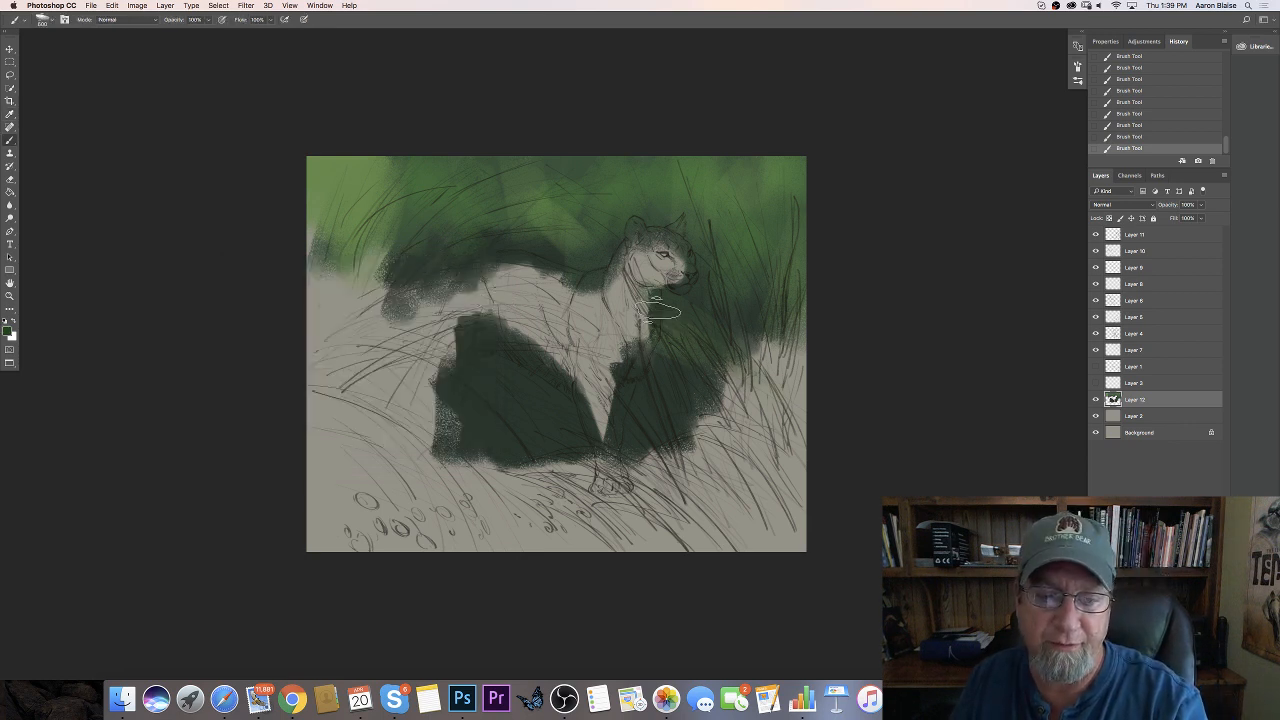
drag(687, 376, 731, 424)
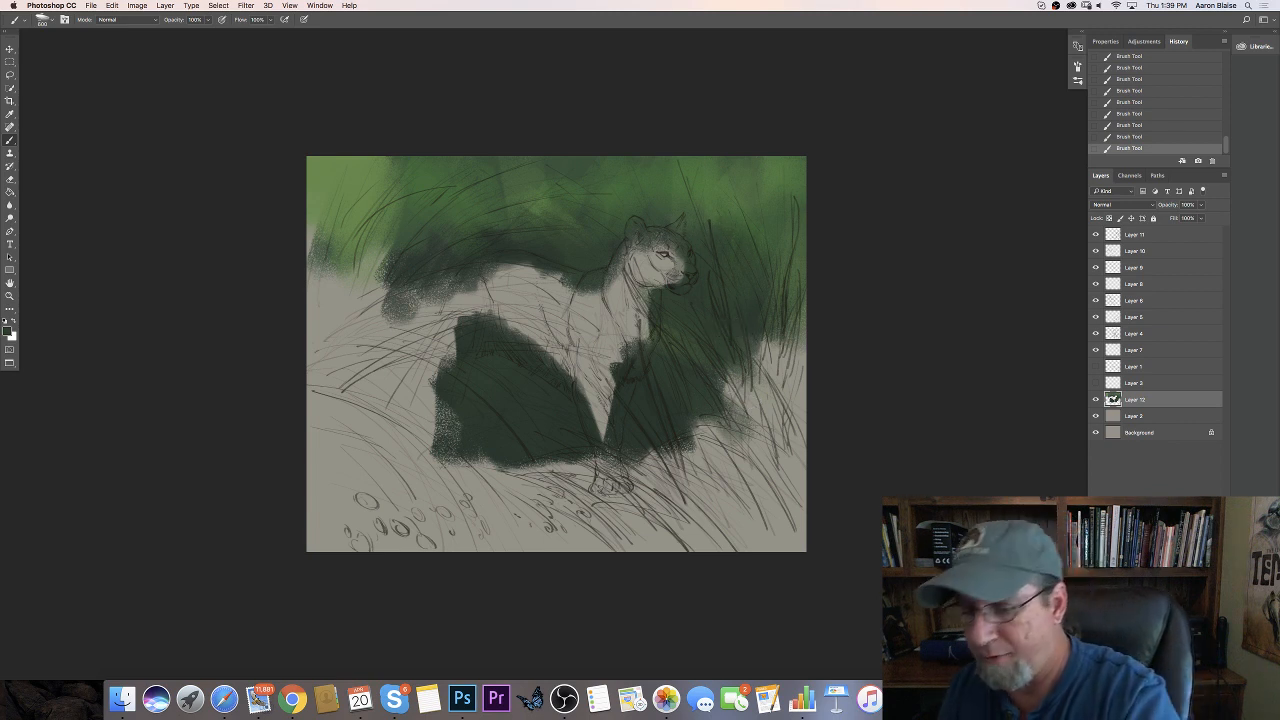
Create a new layer directly above the green background painting and set the foreground colour to warm tan, RGB 154, 114, 68
key(super+alt+shift+n)
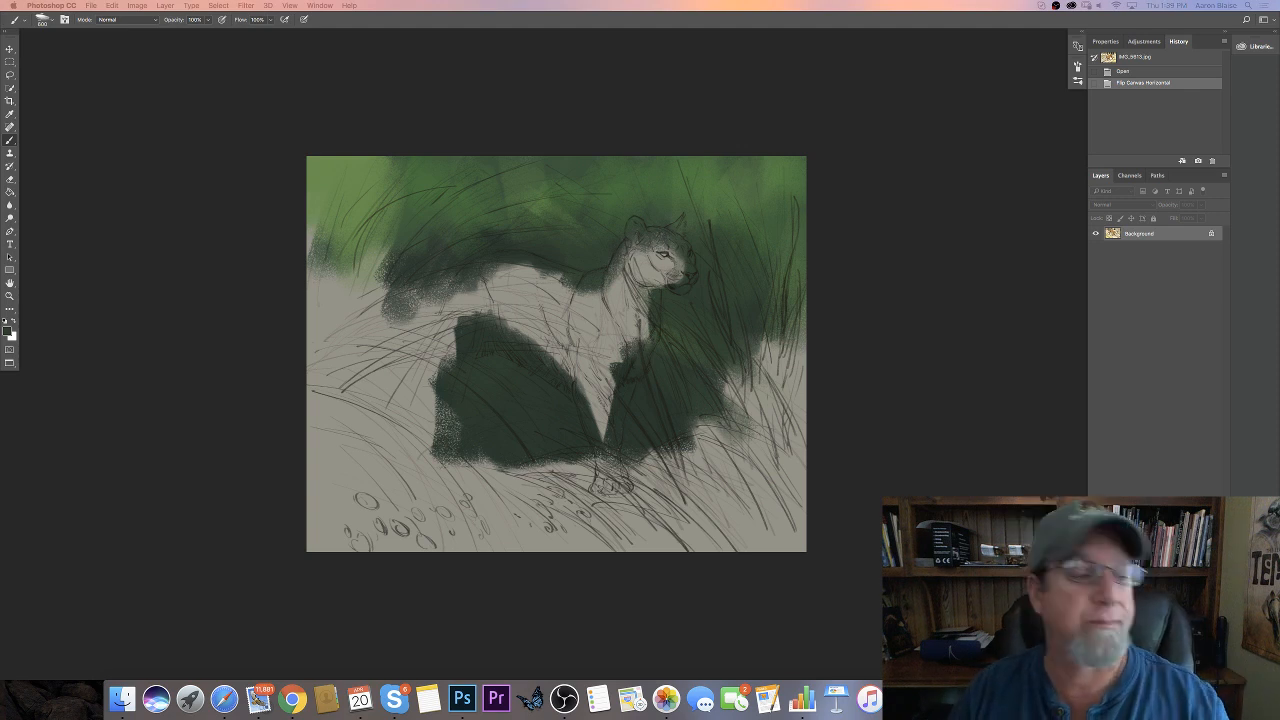
click(8, 330)
drag(360, 358, 368, 395)
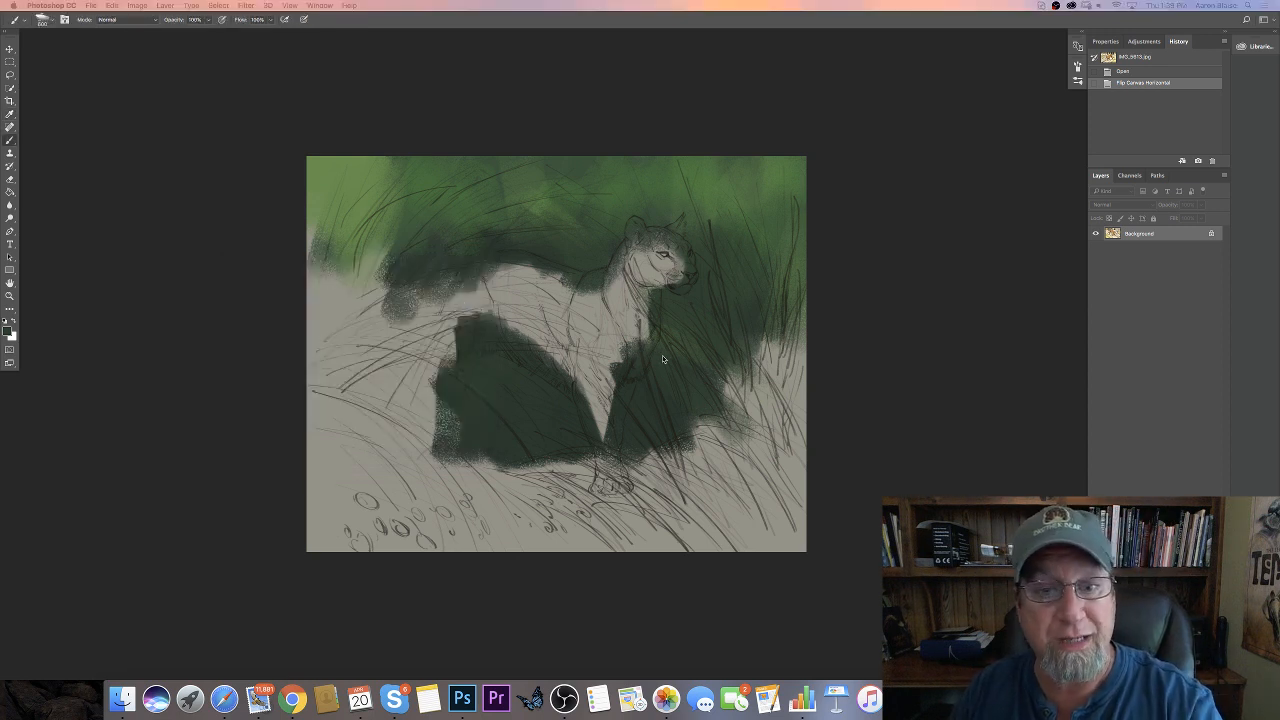
click(8, 330)
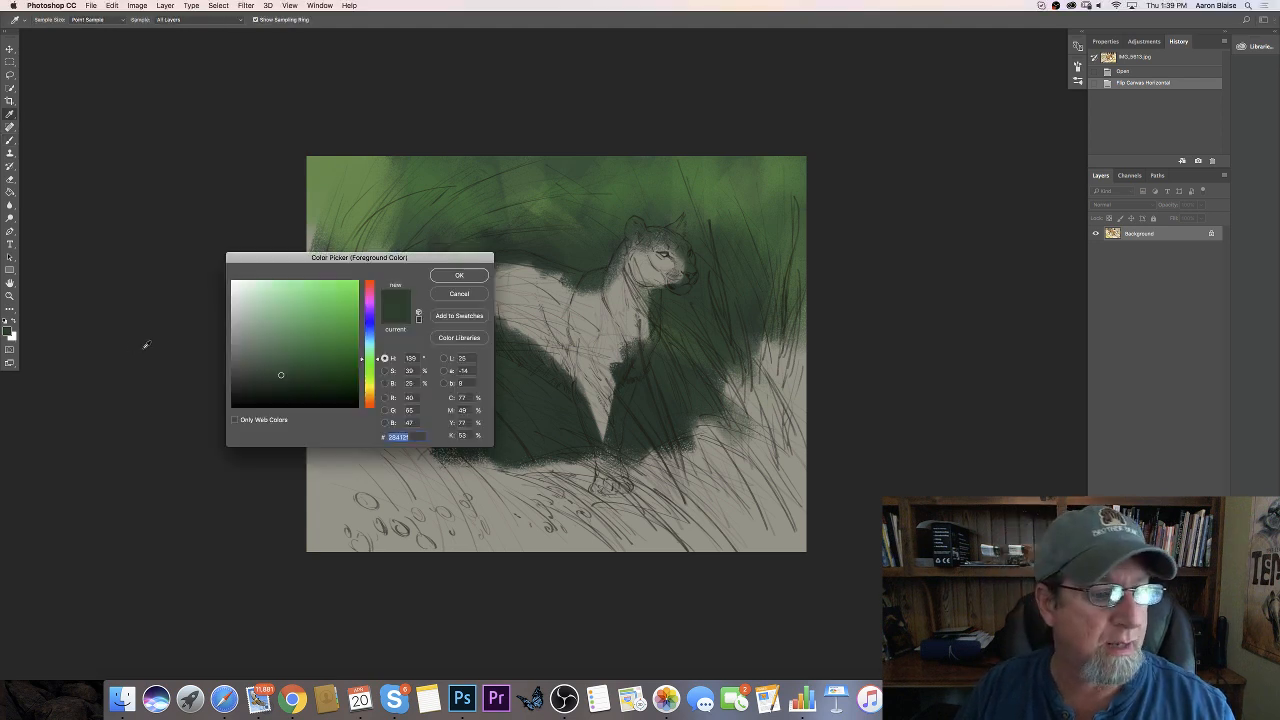
click(371, 396)
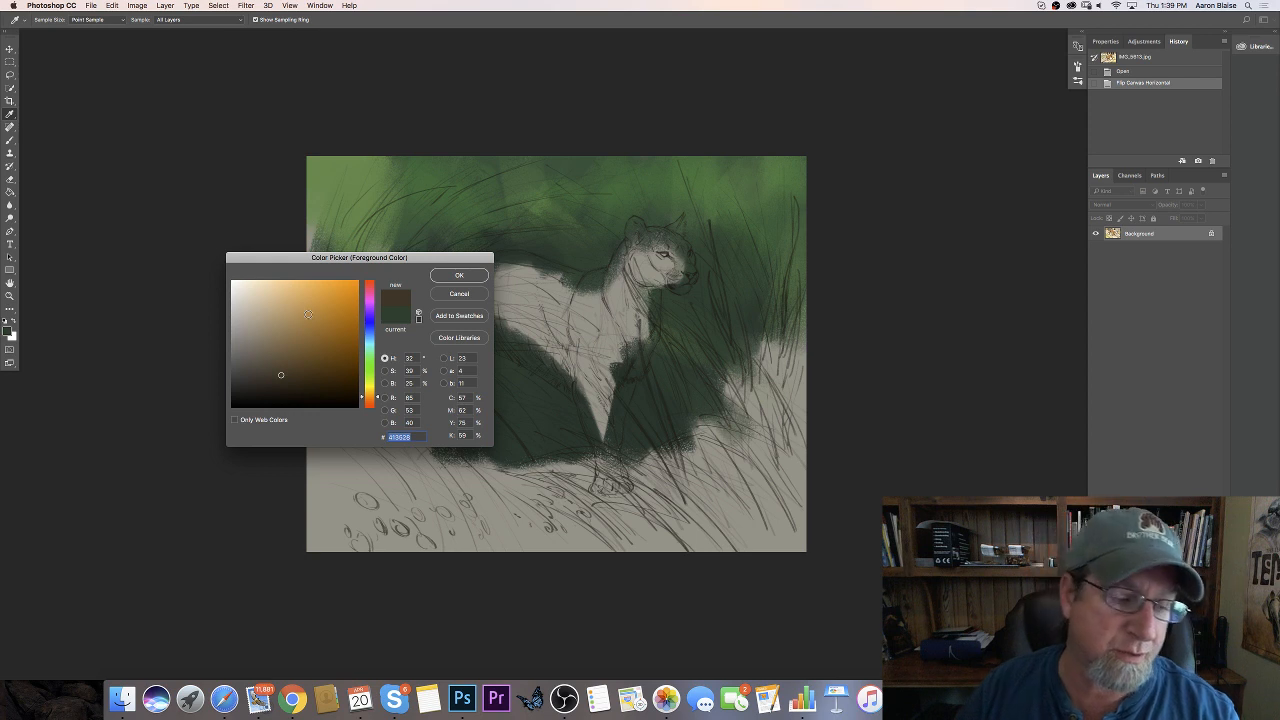
click(312, 338)
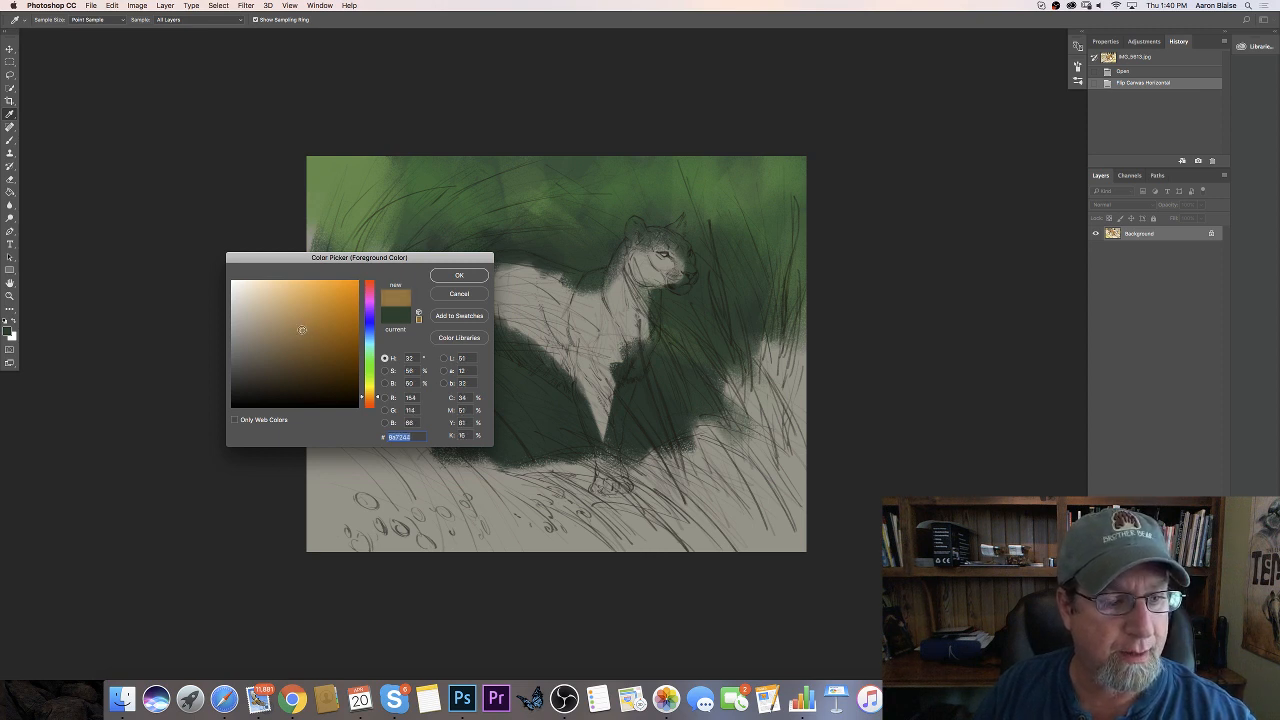
click(440, 274)
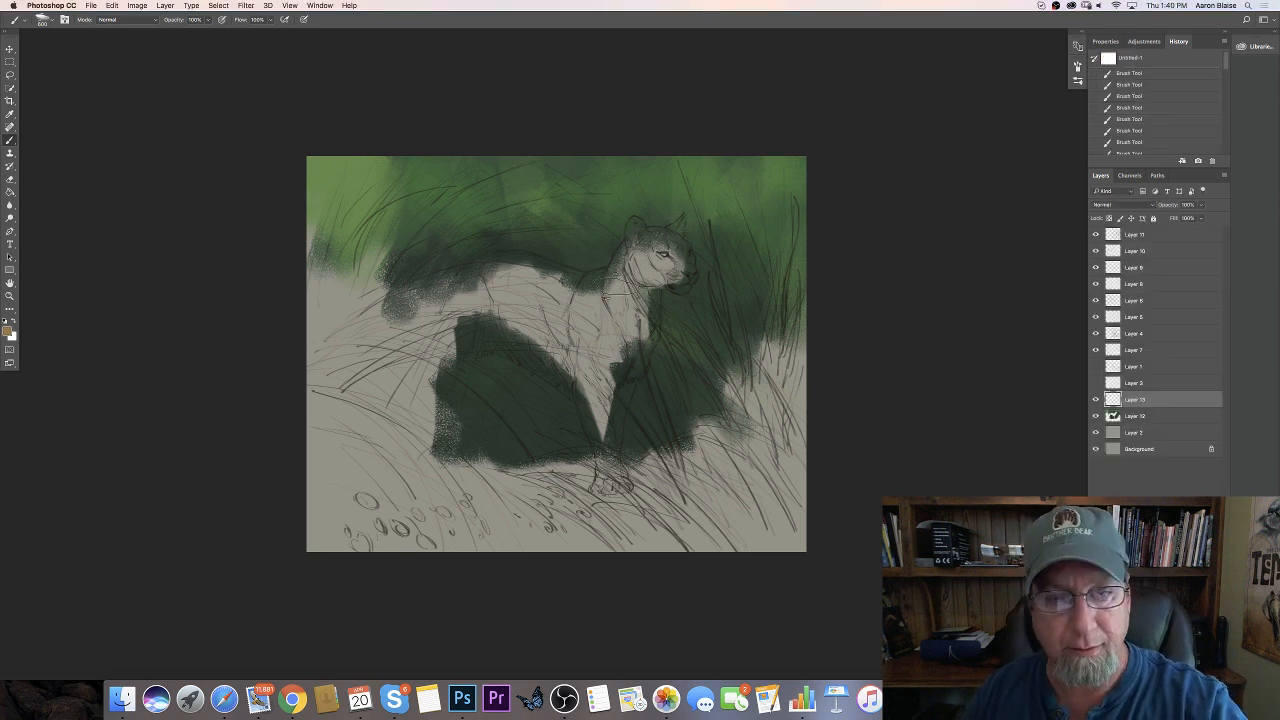
Paint the panther's neck and chest in tan on the new layer and reduce the brush size
mouse_move(618, 290)
mouse_down()
mouse_move(605, 302)
mouse_move(627, 256)
mouse_move(614, 314)
mouse_move(648, 290)
mouse_move(646, 338)
mouse_up()
key(bracketleft)
key(bracketleft)
key(bracketleft)
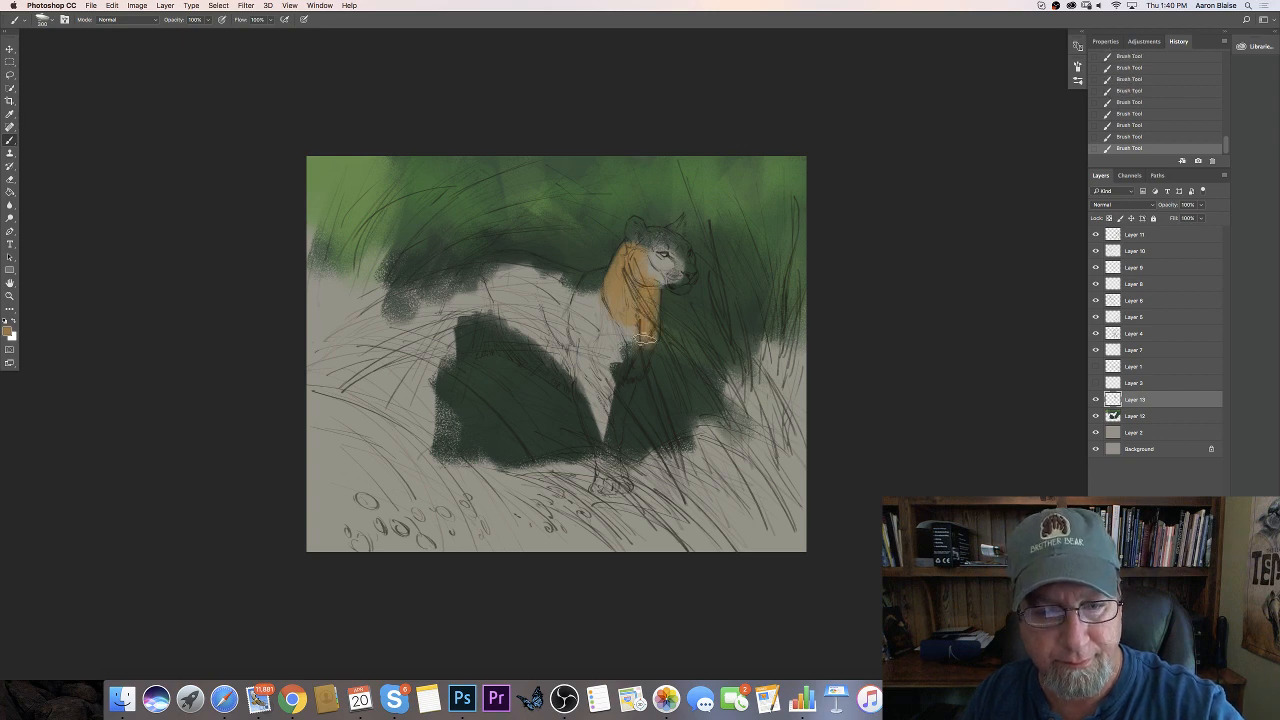
Paint the panther's ears and the top of its head tan, and erase stray paint around the far ear
key(super+equal)
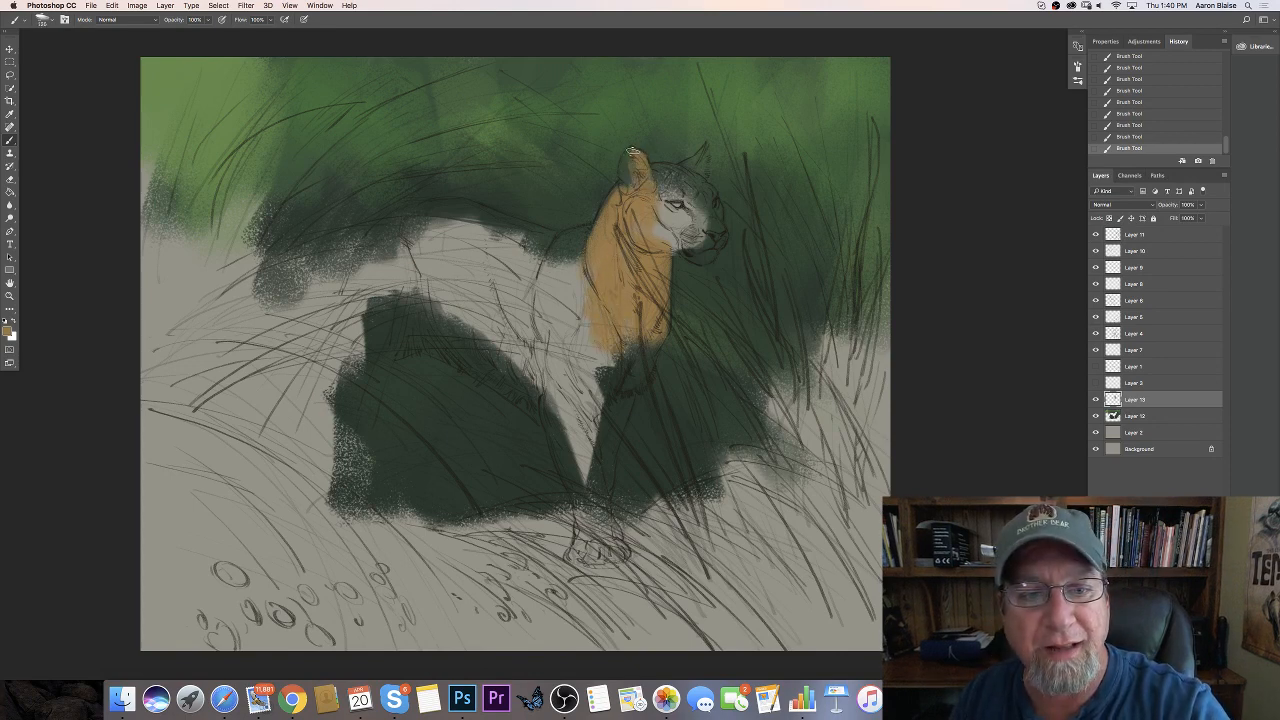
drag(632, 156, 631, 184)
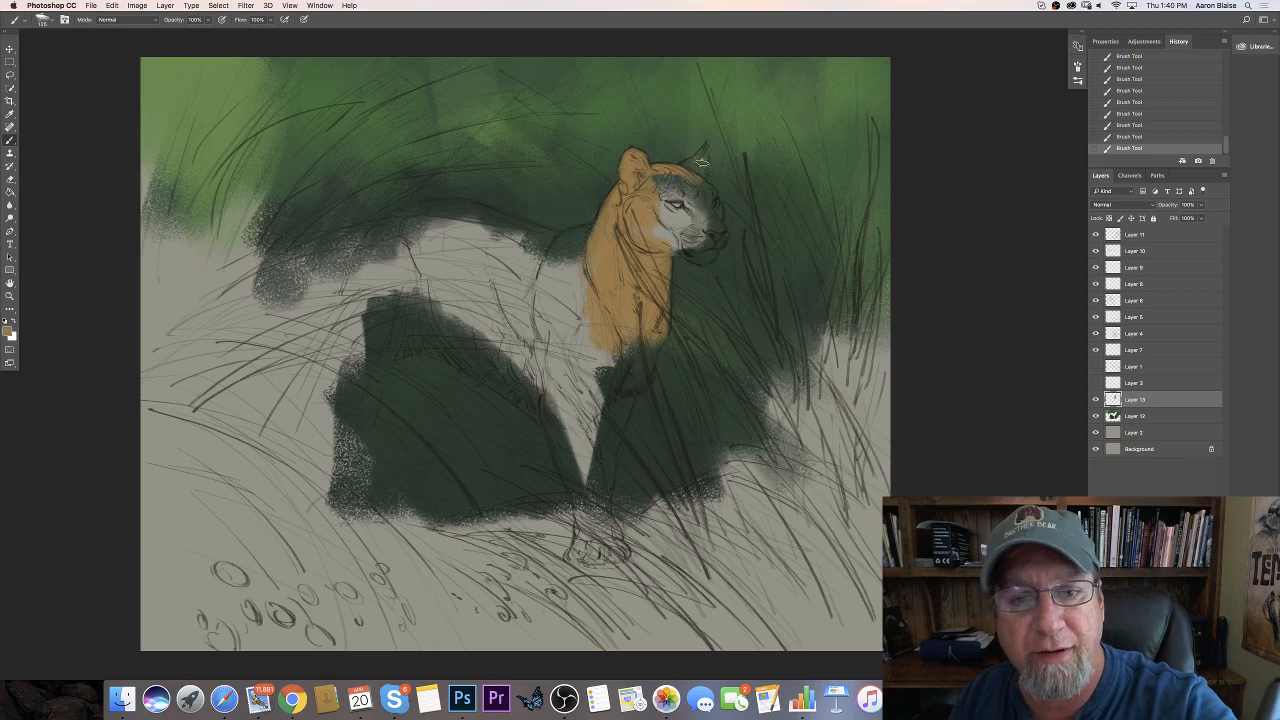
drag(702, 162, 701, 160)
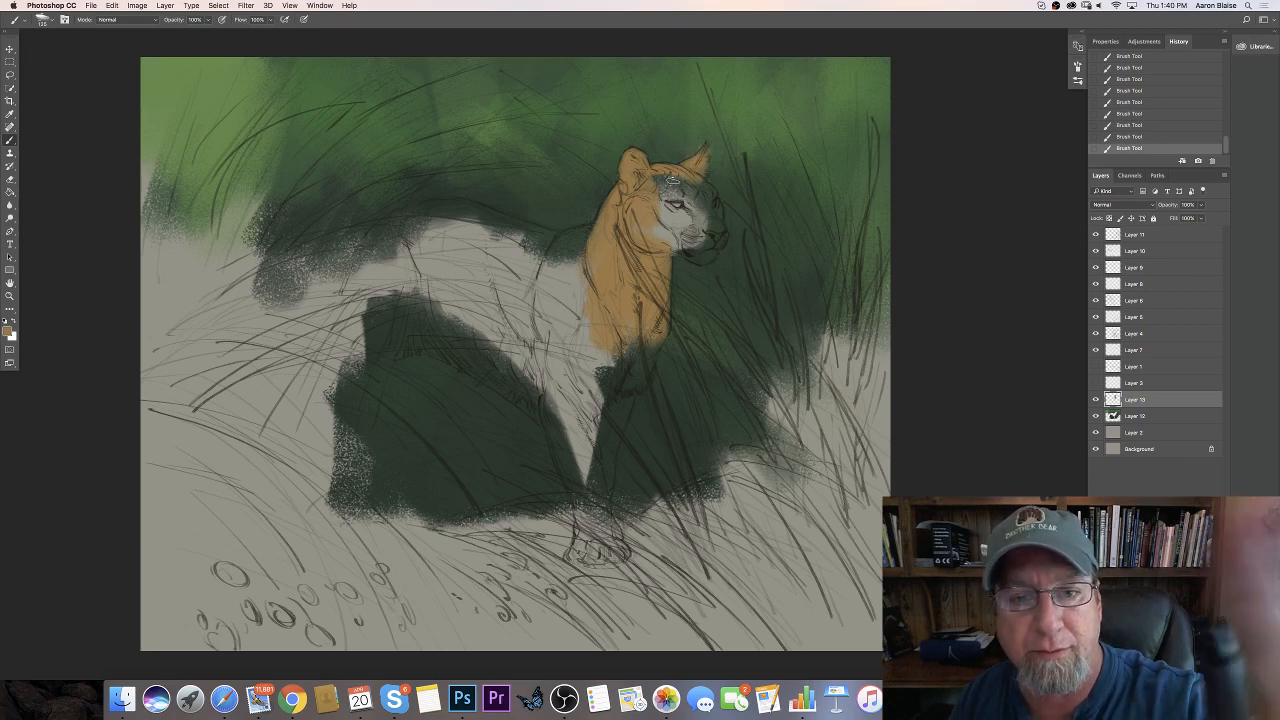
mouse_move(713, 136)
mouse_down()
mouse_move(714, 149)
mouse_move(684, 157)
mouse_up()
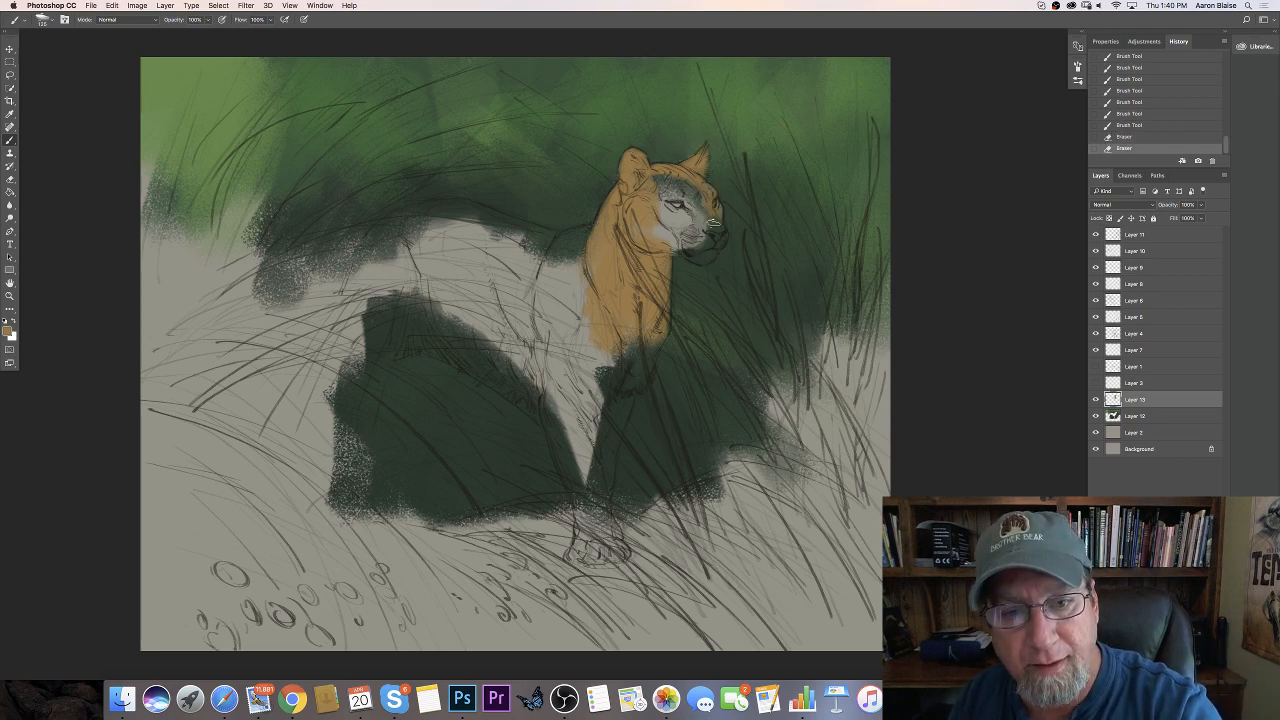
Fill the panther's forehead, face, muzzle and chin with tan using the brush
key(b)
mouse_move(706, 205)
mouse_down()
mouse_move(688, 184)
mouse_move(650, 180)
mouse_up()
mouse_move(705, 223)
mouse_down()
mouse_move(660, 205)
mouse_move(716, 246)
mouse_move(710, 203)
mouse_up()
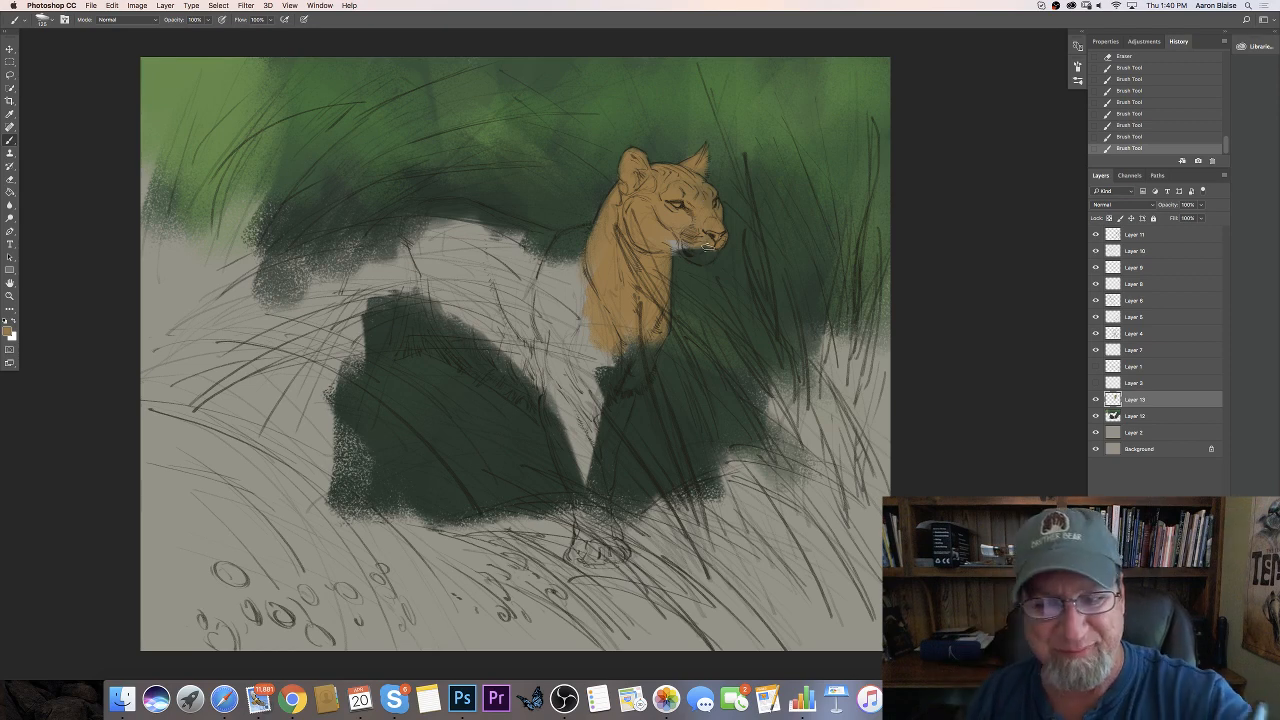
drag(706, 246, 706, 252)
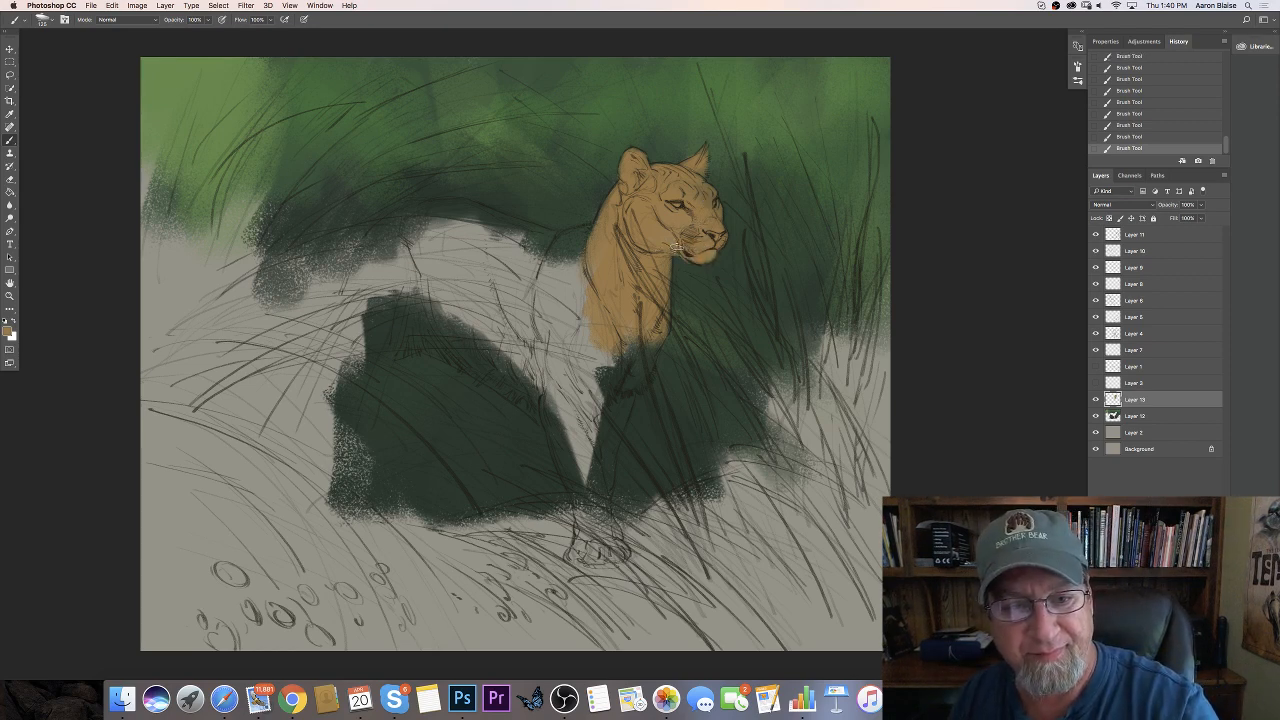
Paint the panther's neck, shoulder and back in flat tan on Layer 13, following the sketch lines
drag(676, 261, 694, 272)
drag(694, 272, 661, 247)
drag(598, 274, 554, 236)
drag(586, 240, 564, 228)
mouse_move(596, 232)
mouse_down()
mouse_move(570, 226)
mouse_move(542, 282)
mouse_move(548, 312)
mouse_up()
drag(566, 268, 574, 362)
mouse_move(558, 324)
mouse_down()
mouse_move(545, 368)
mouse_move(470, 297)
mouse_move(525, 374)
mouse_move(453, 339)
mouse_move(422, 258)
mouse_move(450, 280)
mouse_move(456, 263)
mouse_move(548, 281)
mouse_move(512, 234)
mouse_move(558, 241)
mouse_move(460, 204)
mouse_move(392, 207)
mouse_move(462, 208)
mouse_move(446, 242)
mouse_move(428, 215)
mouse_move(426, 263)
mouse_move(412, 268)
mouse_move(400, 240)
mouse_move(370, 262)
mouse_up()
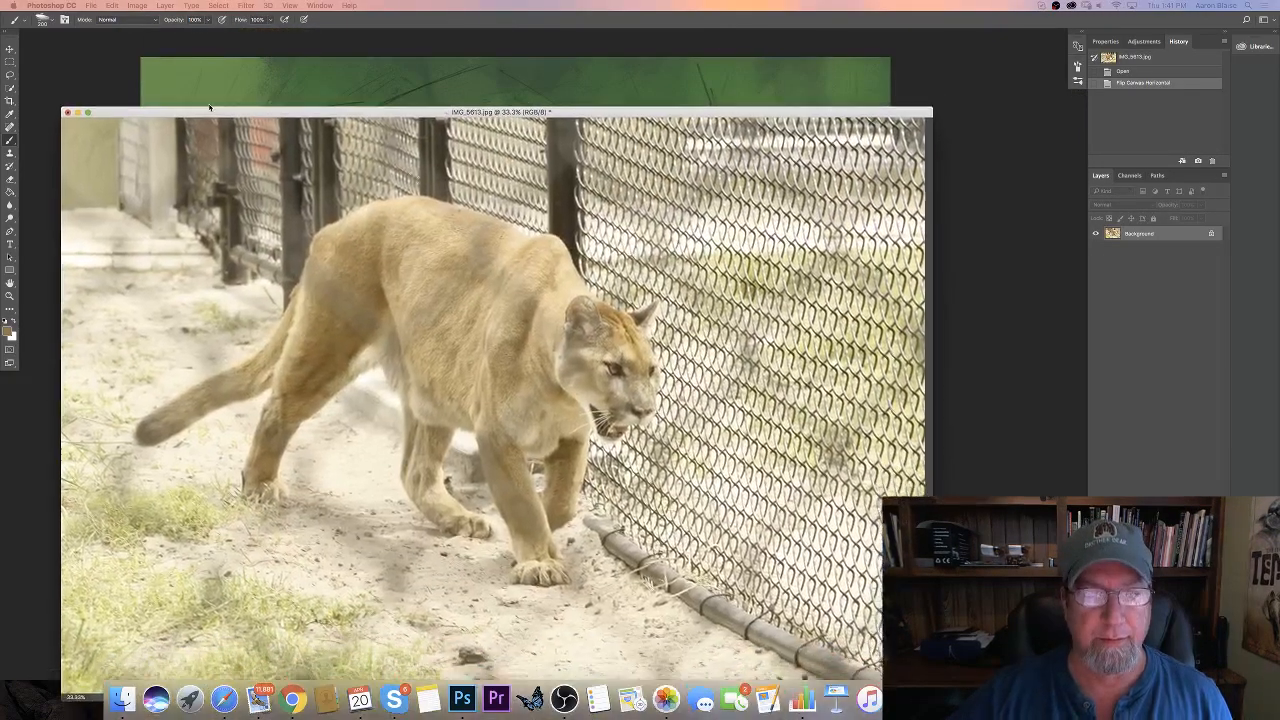
Show the reference photo IMG_5613.jpg in a floating window beside the painting and reduce it to 16.7%
drag(209, 107, 200, 94)
key(f)
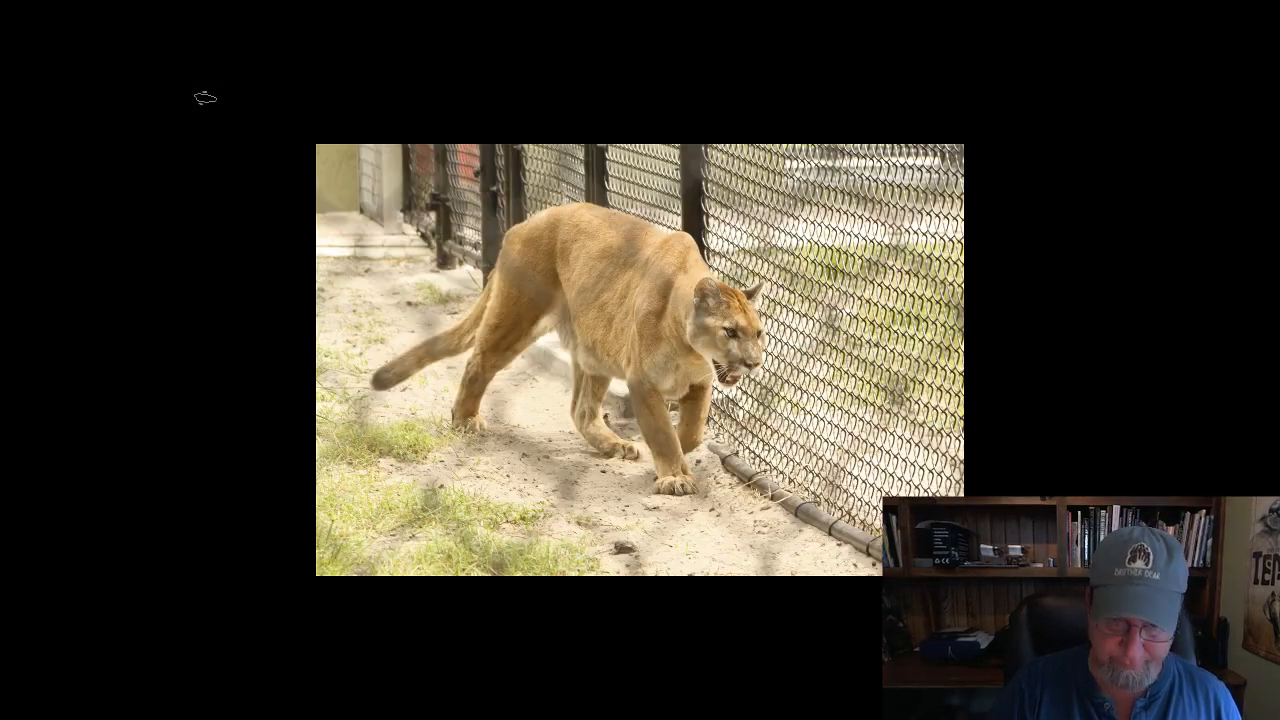
key(f)
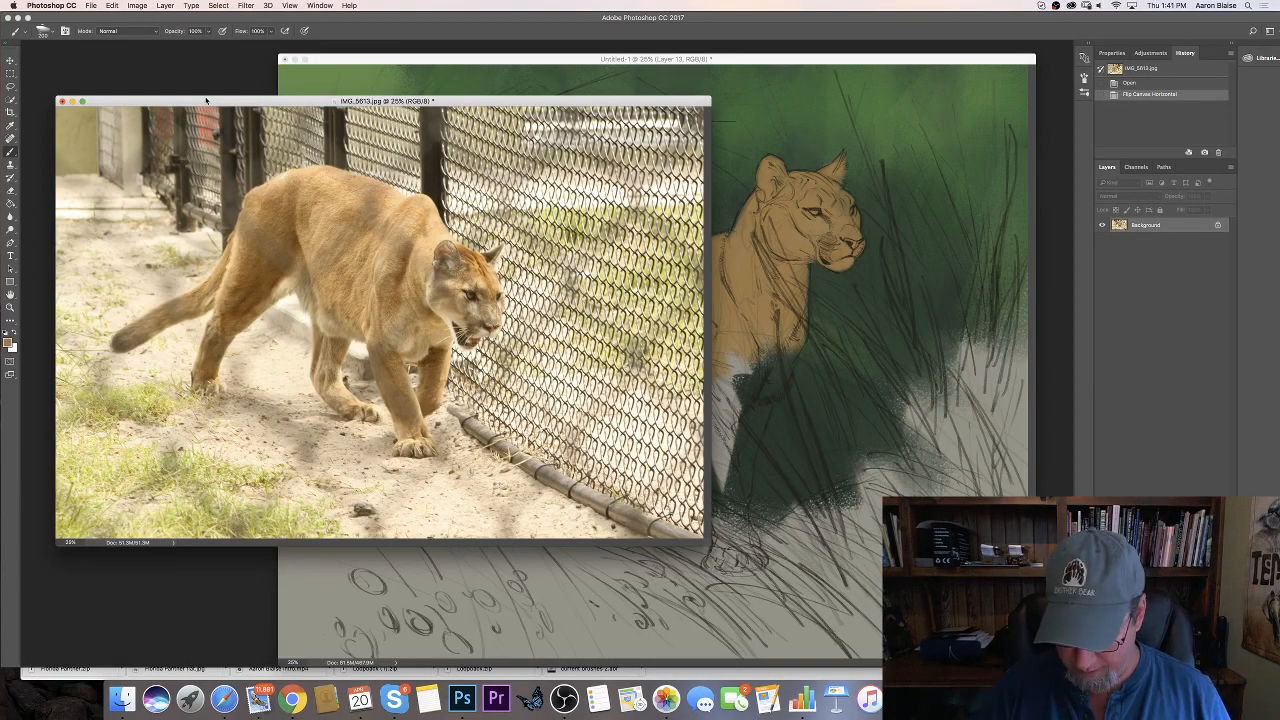
key(super+minus)
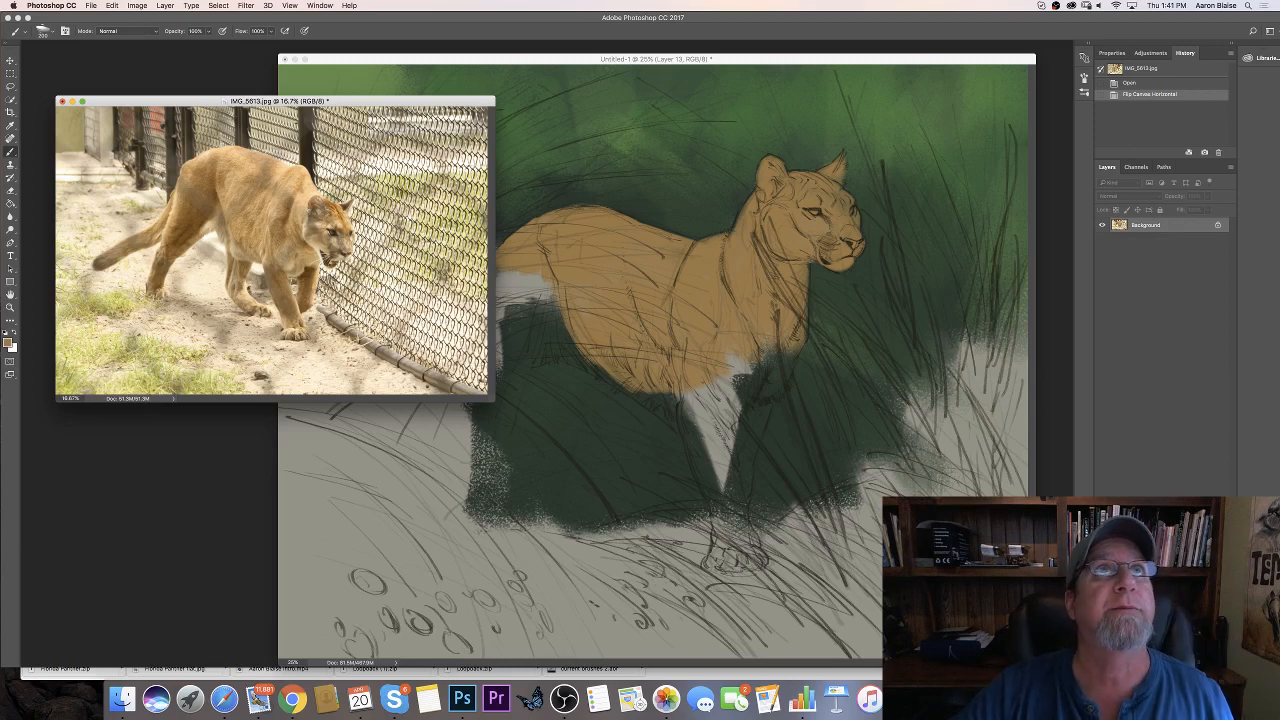
Bring up reference photo IMG_5551.jpg at 16.7% and move both reference photos clear of the painting
key(ctrl+Tab)
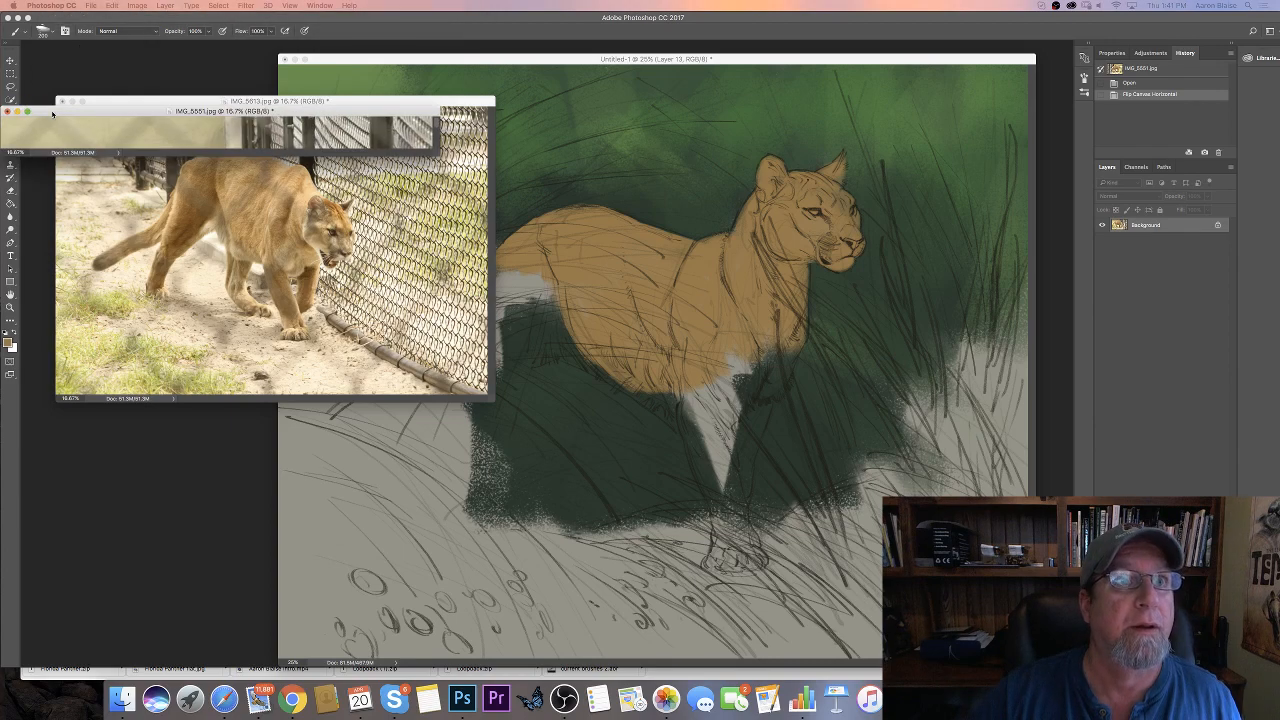
drag(62, 108, 197, 297)
key(super+equal)
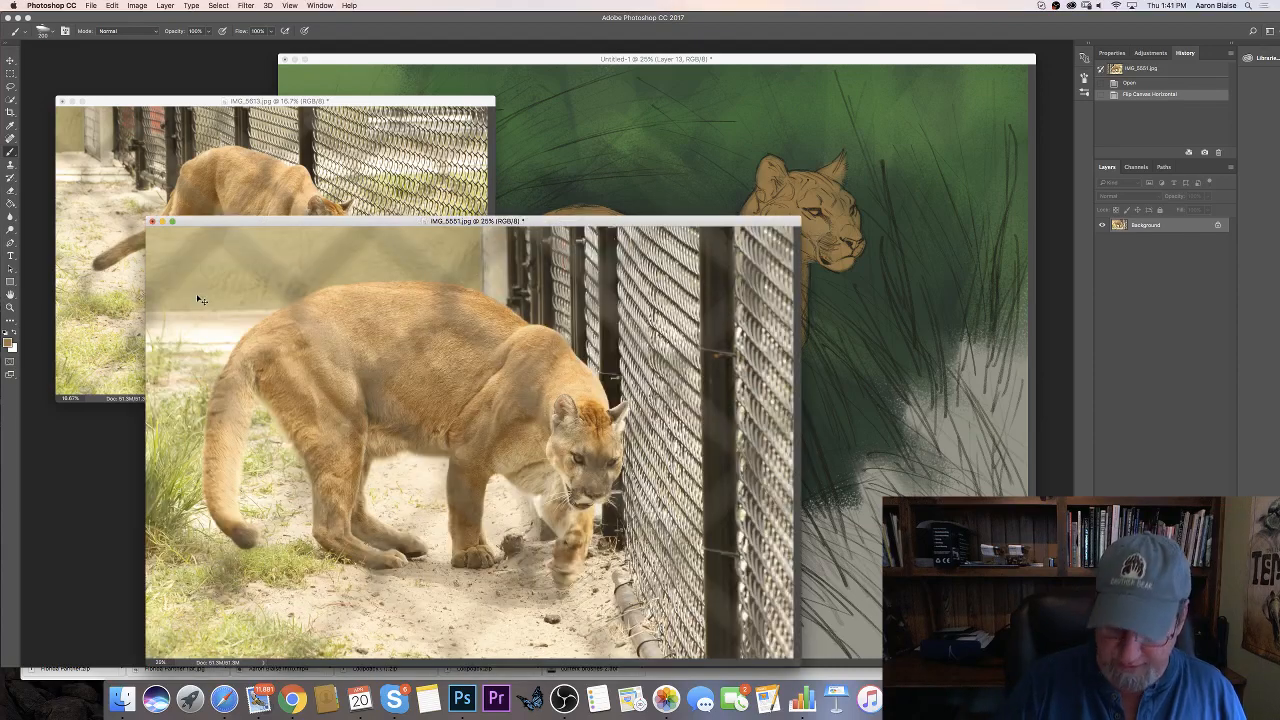
key(super+minus)
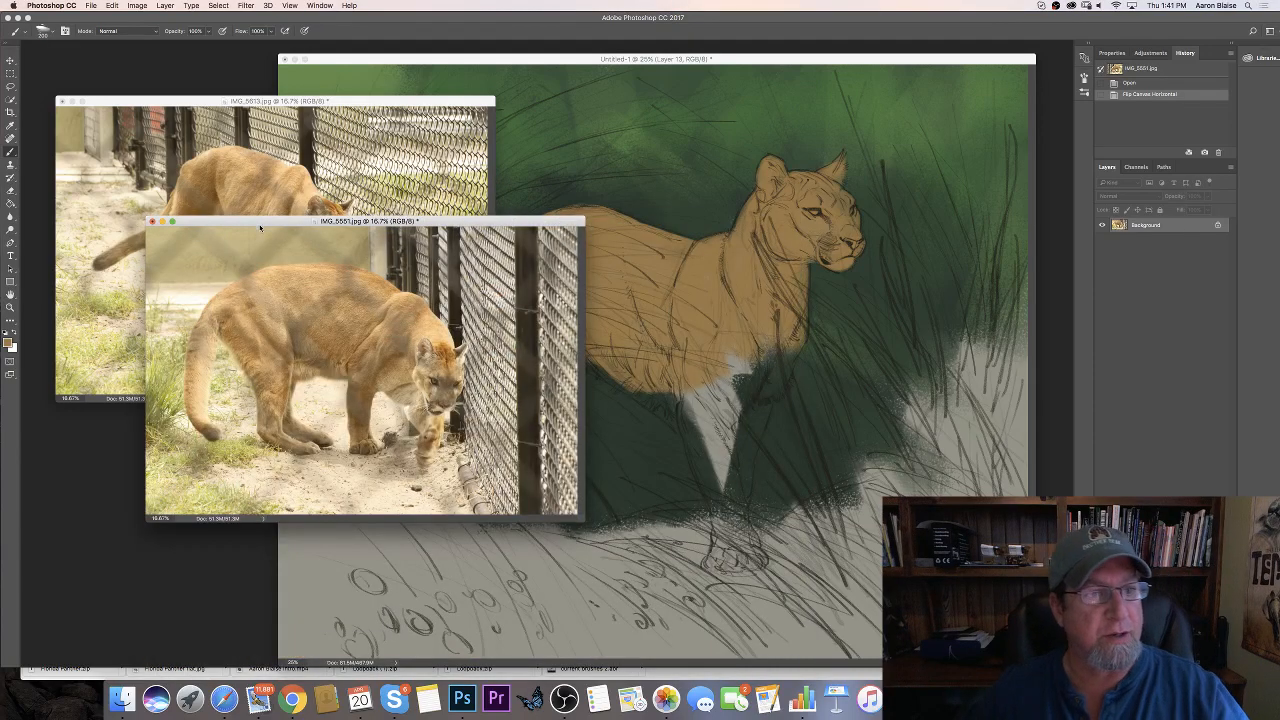
mouse_move(260, 228)
mouse_down()
mouse_move(178, 336)
mouse_move(158, 330)
mouse_up()
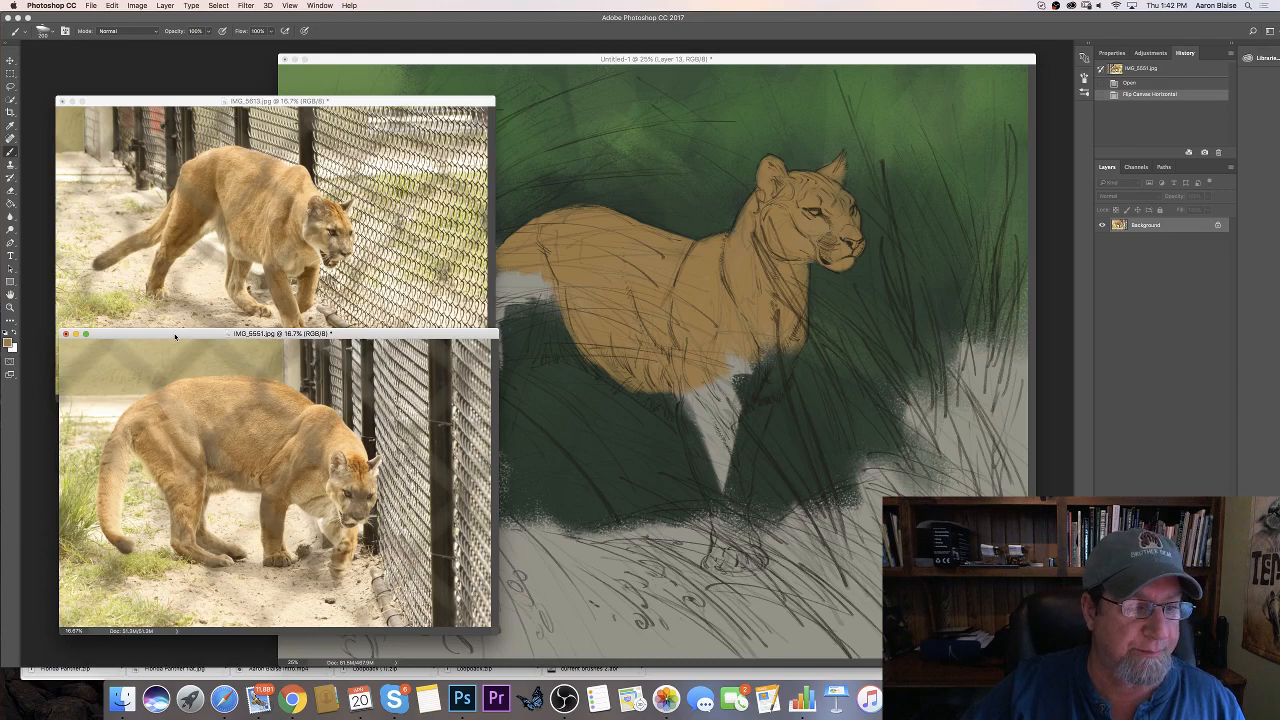
drag(175, 337, 181, 40)
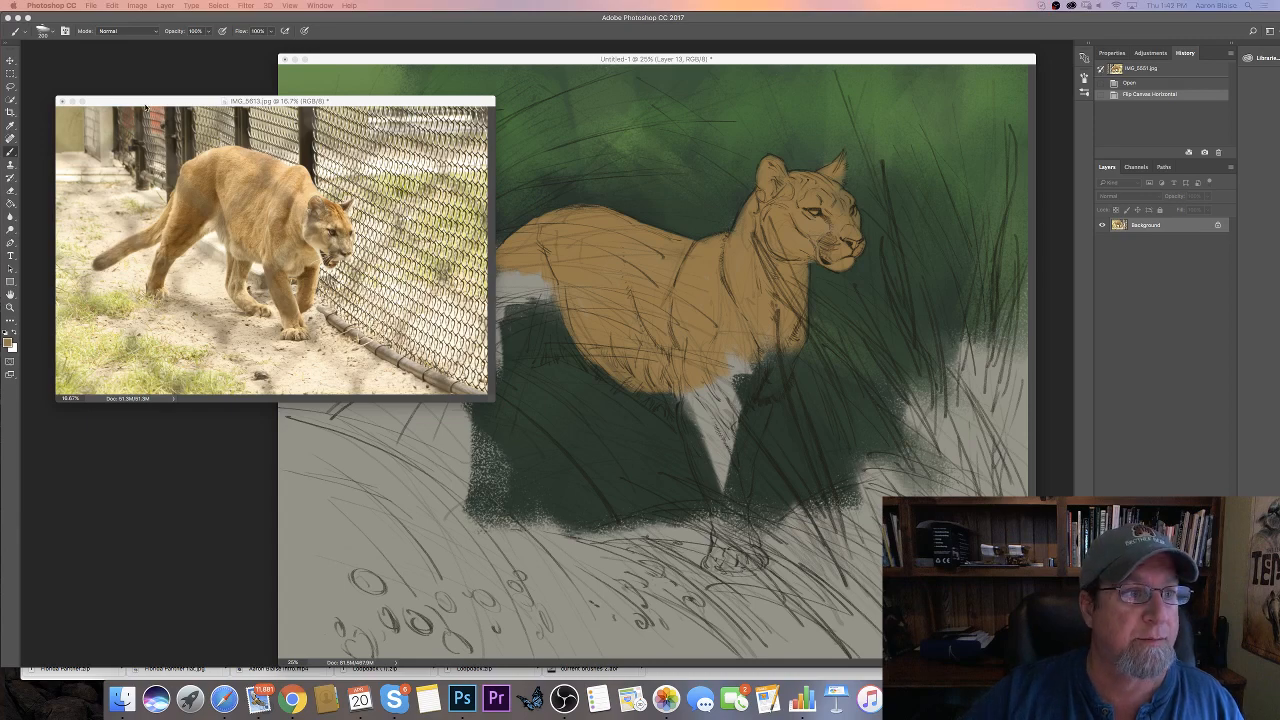
drag(146, 104, 430, 15)
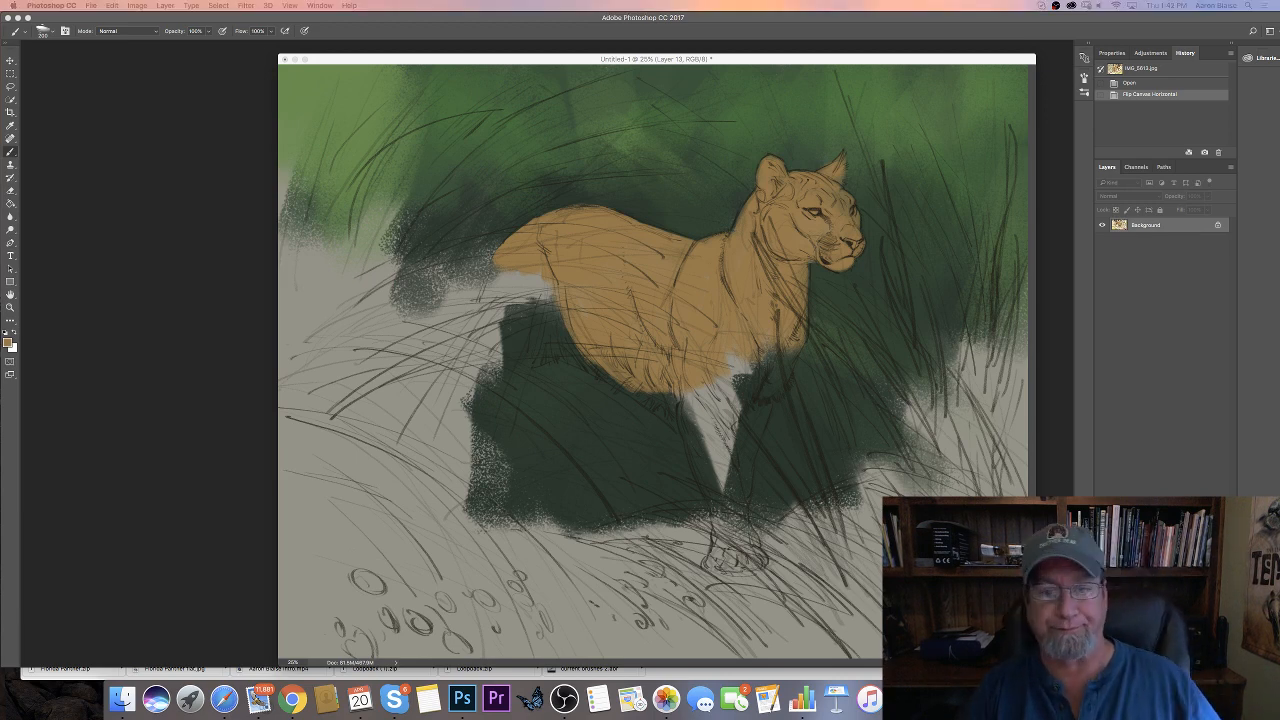
Block in the front leg, paw and lower belly in tan, and erase the overspill beneath the belly
click(720, 384)
mouse_move(720, 352)
mouse_down()
mouse_move(748, 348)
mouse_move(712, 408)
mouse_move(756, 378)
mouse_move(762, 394)
mouse_move(782, 372)
mouse_move(755, 398)
mouse_move(737, 515)
mouse_move(728, 430)
mouse_move(703, 390)
mouse_move(700, 460)
mouse_move(690, 400)
mouse_move(712, 510)
mouse_move(698, 438)
mouse_up()
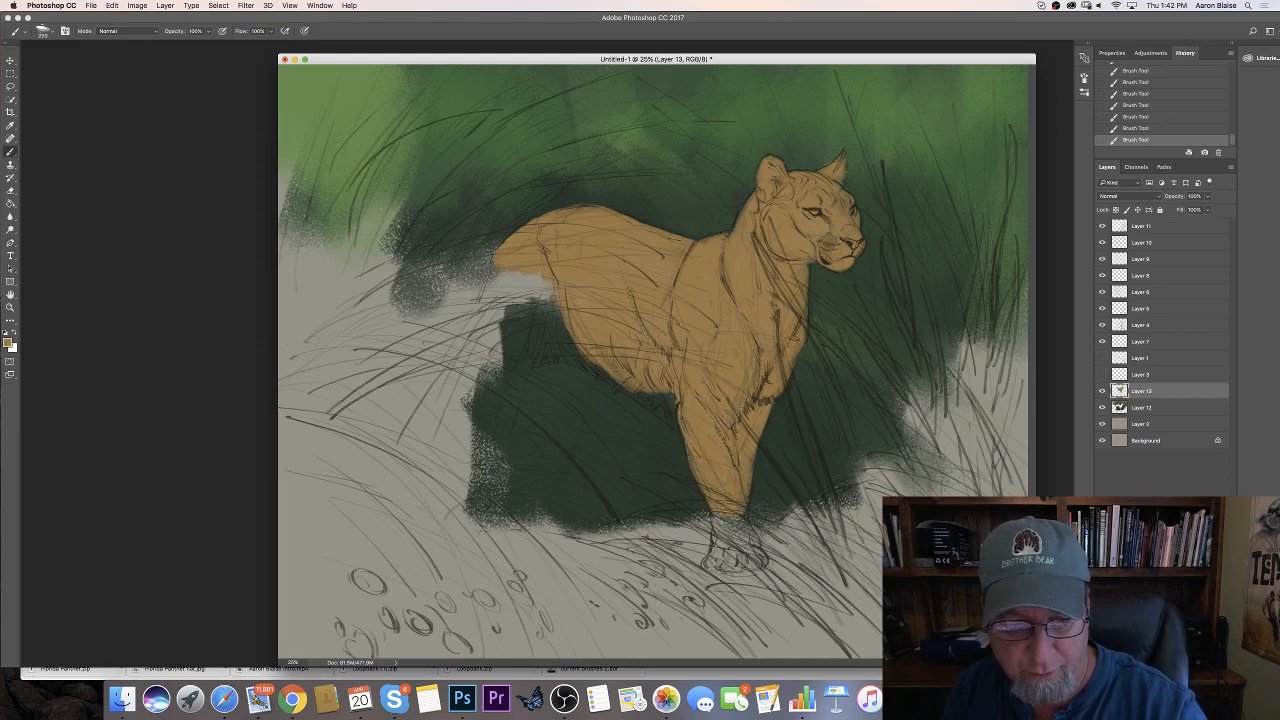
mouse_move(730, 512)
mouse_down()
mouse_move(735, 498)
mouse_move(750, 546)
mouse_move(727, 552)
mouse_up()
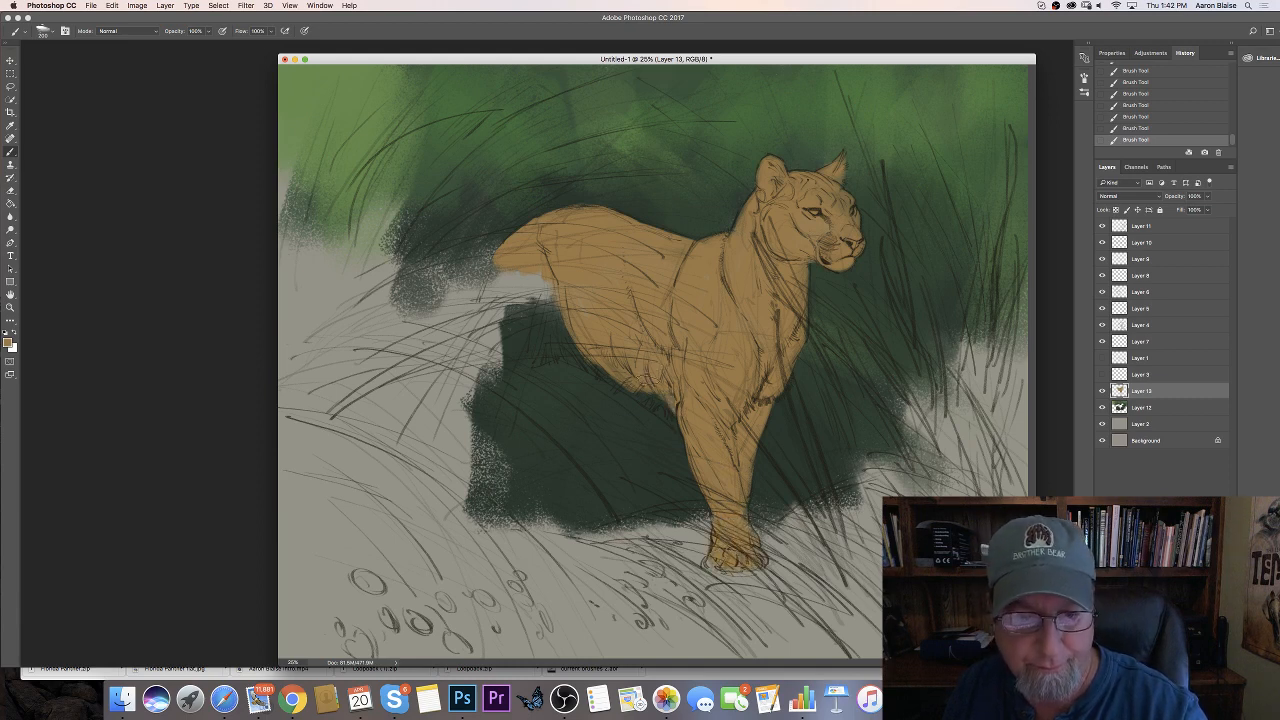
drag(664, 406, 620, 366)
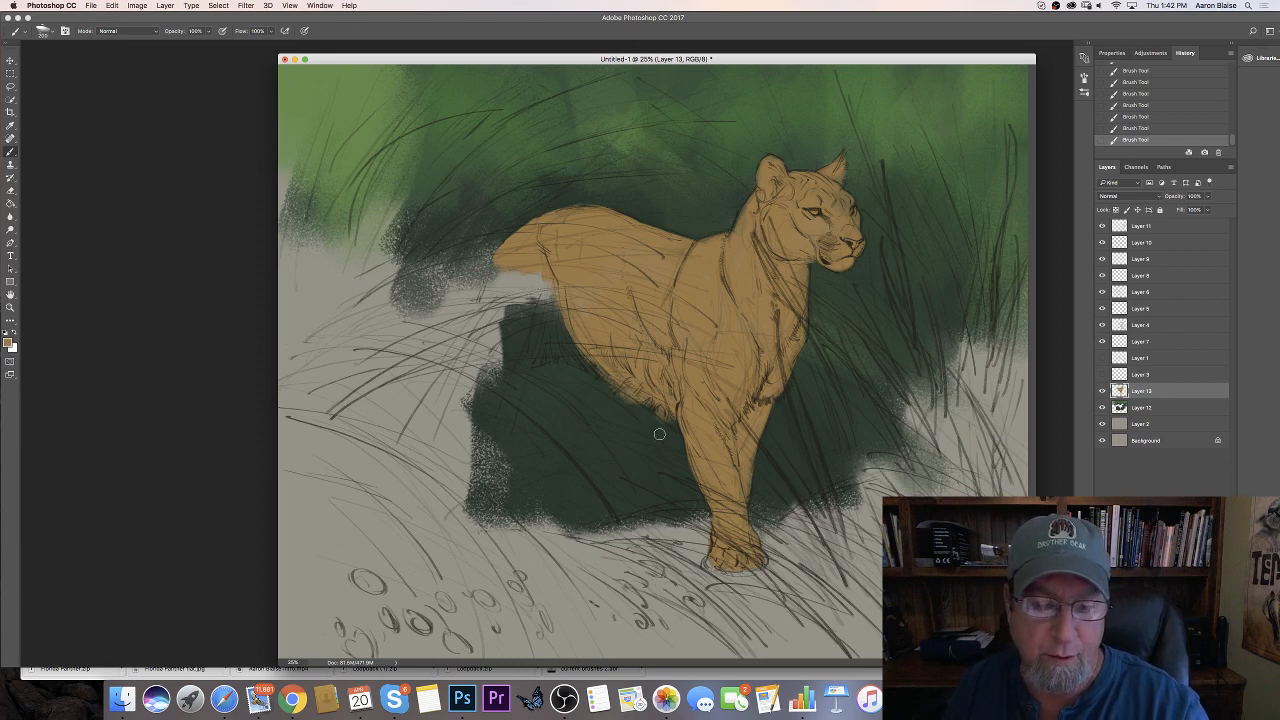
mouse_move(660, 433)
mouse_down()
mouse_move(662, 414)
mouse_move(614, 416)
mouse_up()
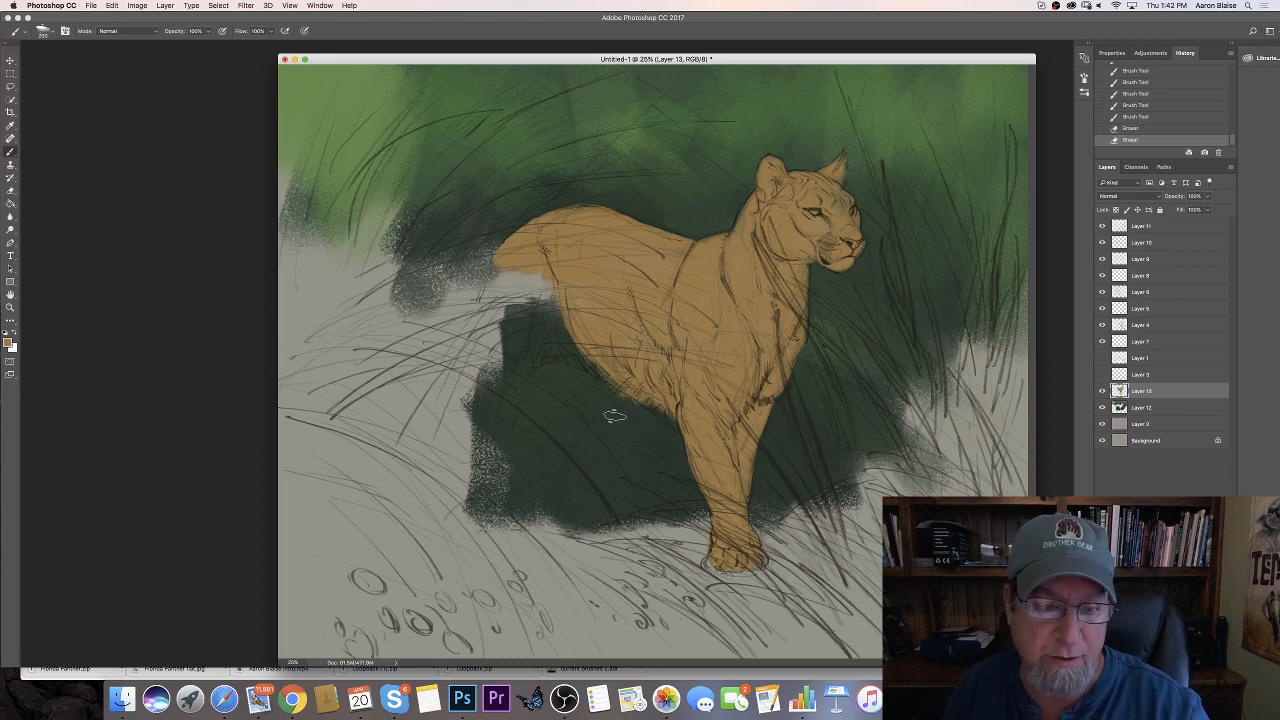
Fill the remaining gaps on the flank and shoulder with tan and extend the colour over the rump and thigh
key(b)
mouse_move(560, 290)
mouse_down()
mouse_move(573, 351)
mouse_move(572, 262)
mouse_up()
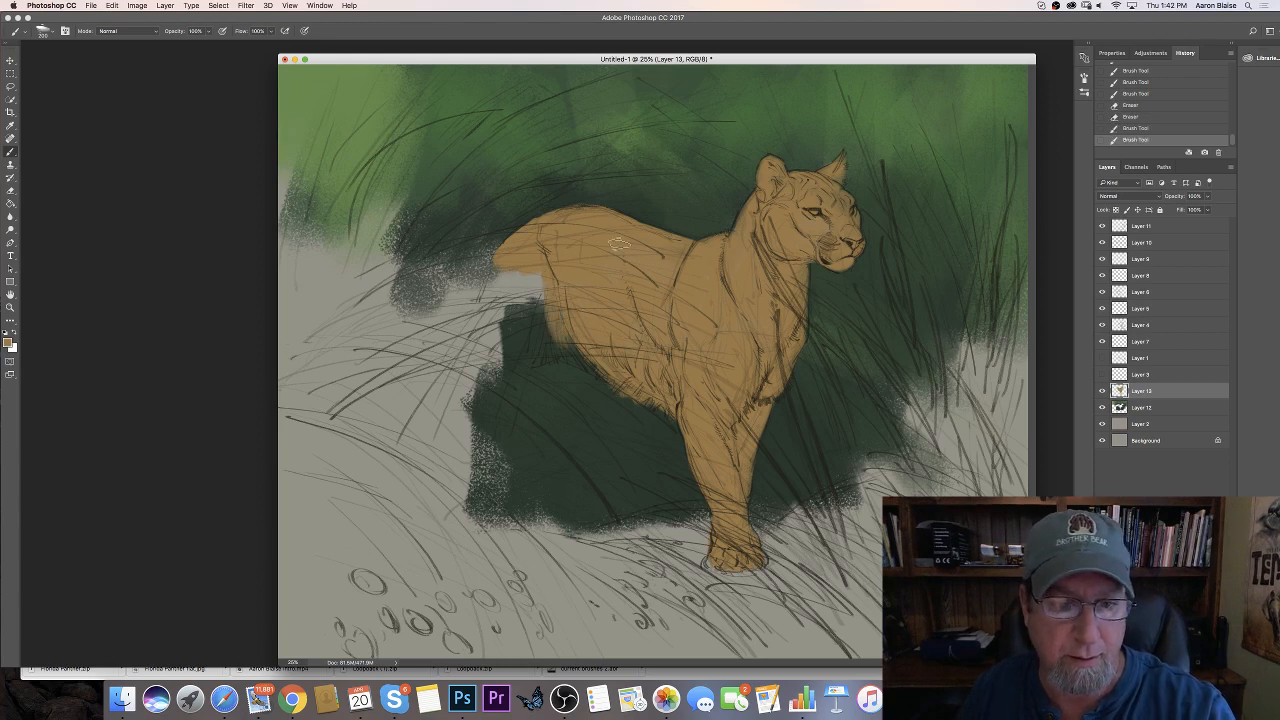
mouse_move(745, 204)
mouse_down()
mouse_move(734, 250)
mouse_move(757, 199)
mouse_up()
drag(758, 198, 732, 266)
drag(747, 220, 731, 296)
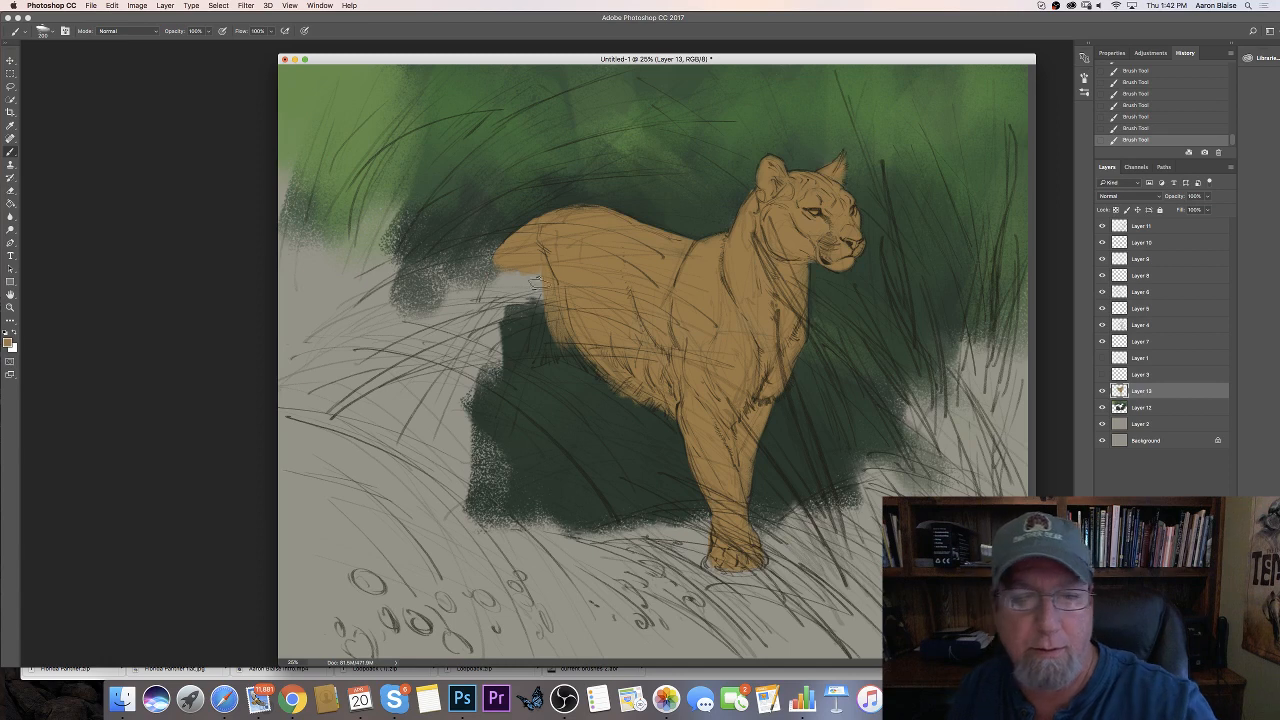
mouse_move(518, 296)
mouse_down()
mouse_move(537, 334)
mouse_move(545, 293)
mouse_move(579, 366)
mouse_move(551, 296)
mouse_move(556, 366)
mouse_move(536, 294)
mouse_move(521, 311)
mouse_move(501, 293)
mouse_move(450, 402)
mouse_up()
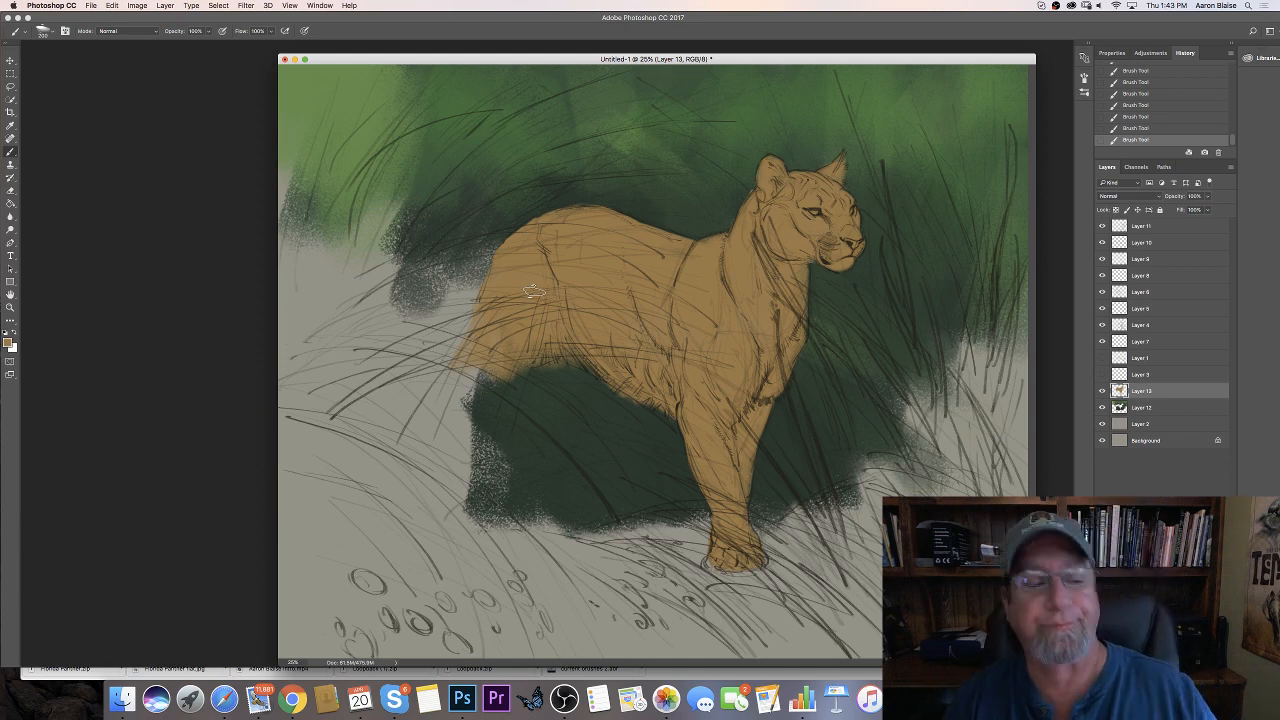
Set the foreground colour to light tan #b3996c and brush it over the panther's chest
click(9, 342)
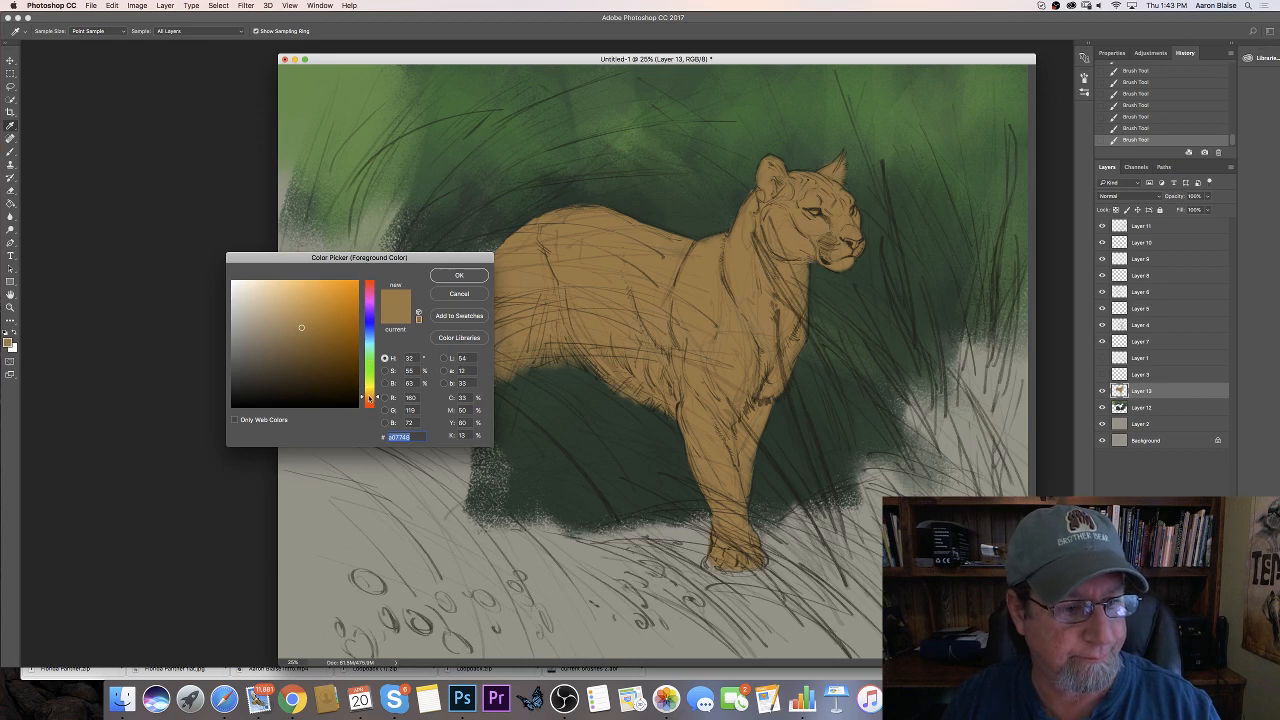
drag(369, 399, 369, 398)
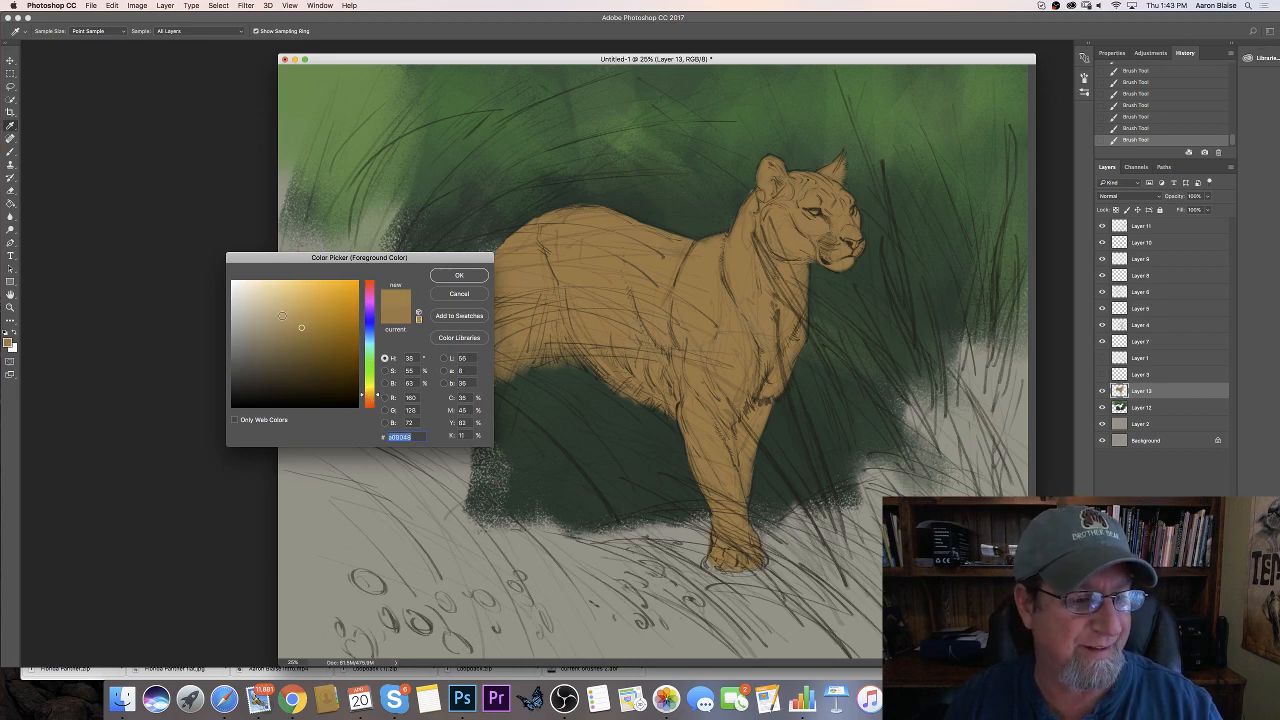
click(282, 323)
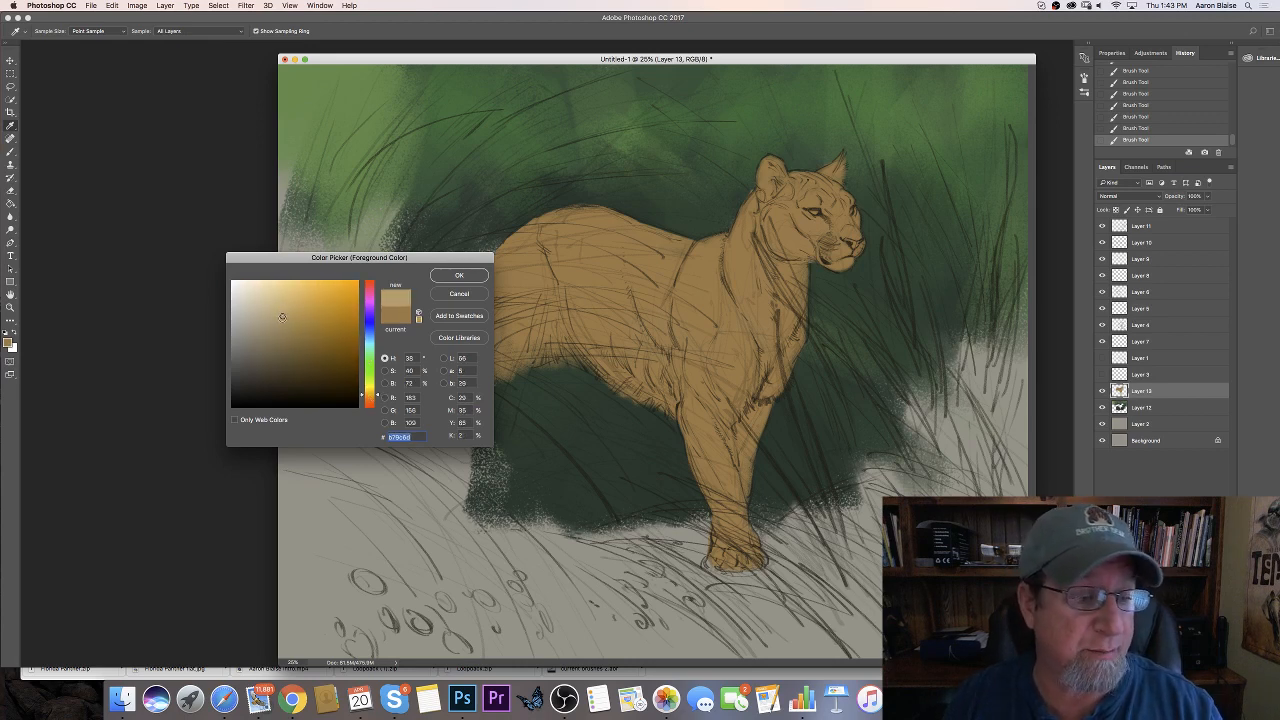
click(442, 279)
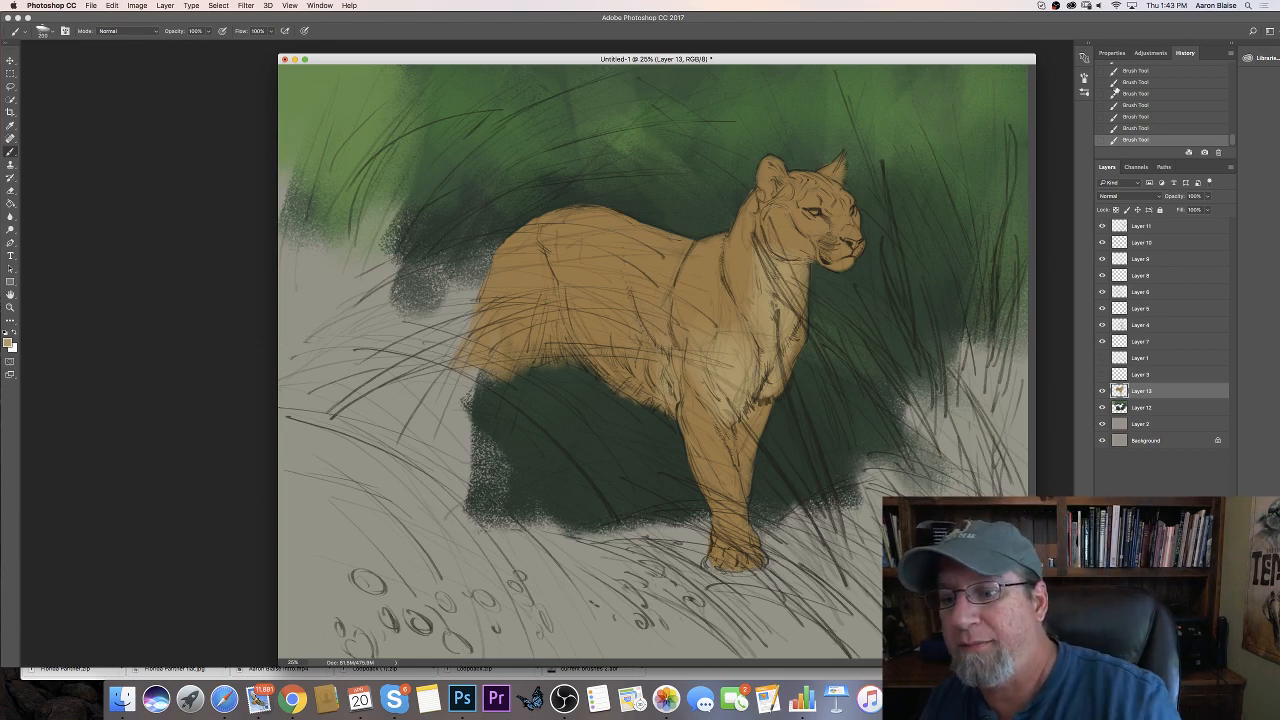
Lock the transparent pixels of Layer 13 and brush light tan fur strokes along the belly edge
click(1116, 210)
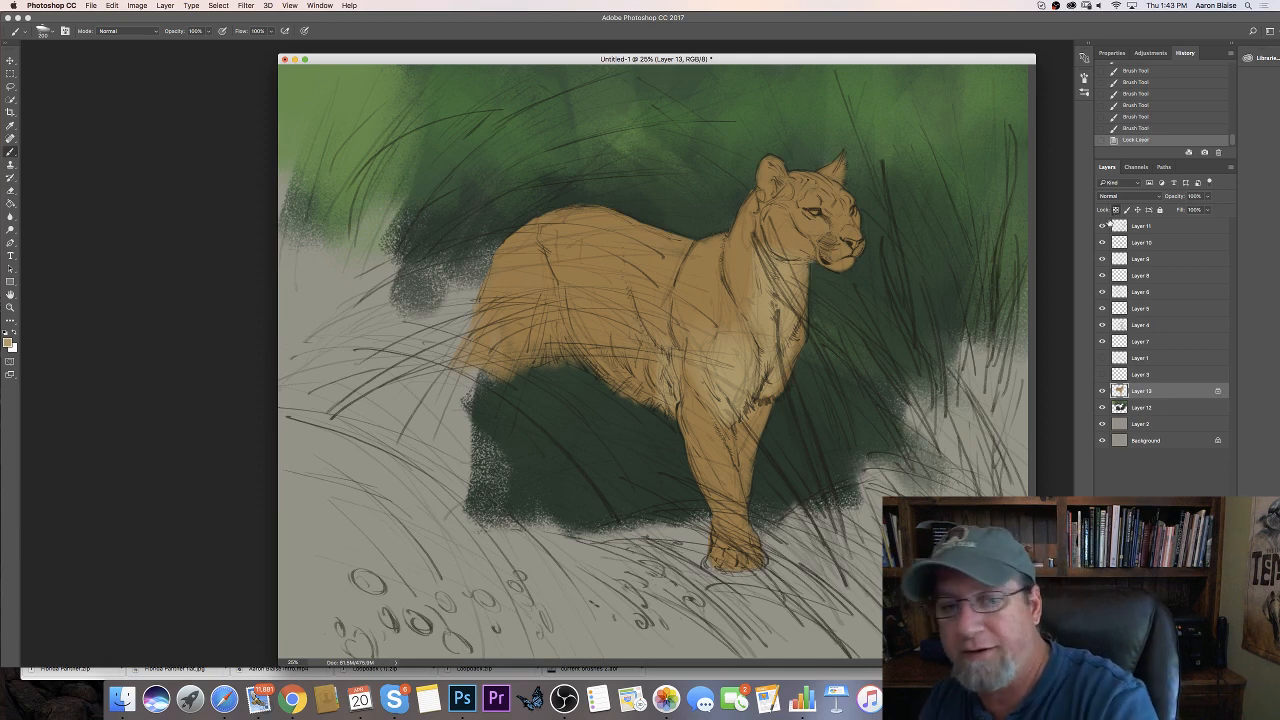
mouse_move(641, 392)
mouse_down()
mouse_move(643, 366)
mouse_move(632, 388)
mouse_up()
drag(630, 366, 624, 386)
drag(616, 368, 608, 386)
mouse_move(597, 354)
mouse_down()
mouse_move(604, 374)
mouse_move(602, 358)
mouse_up()
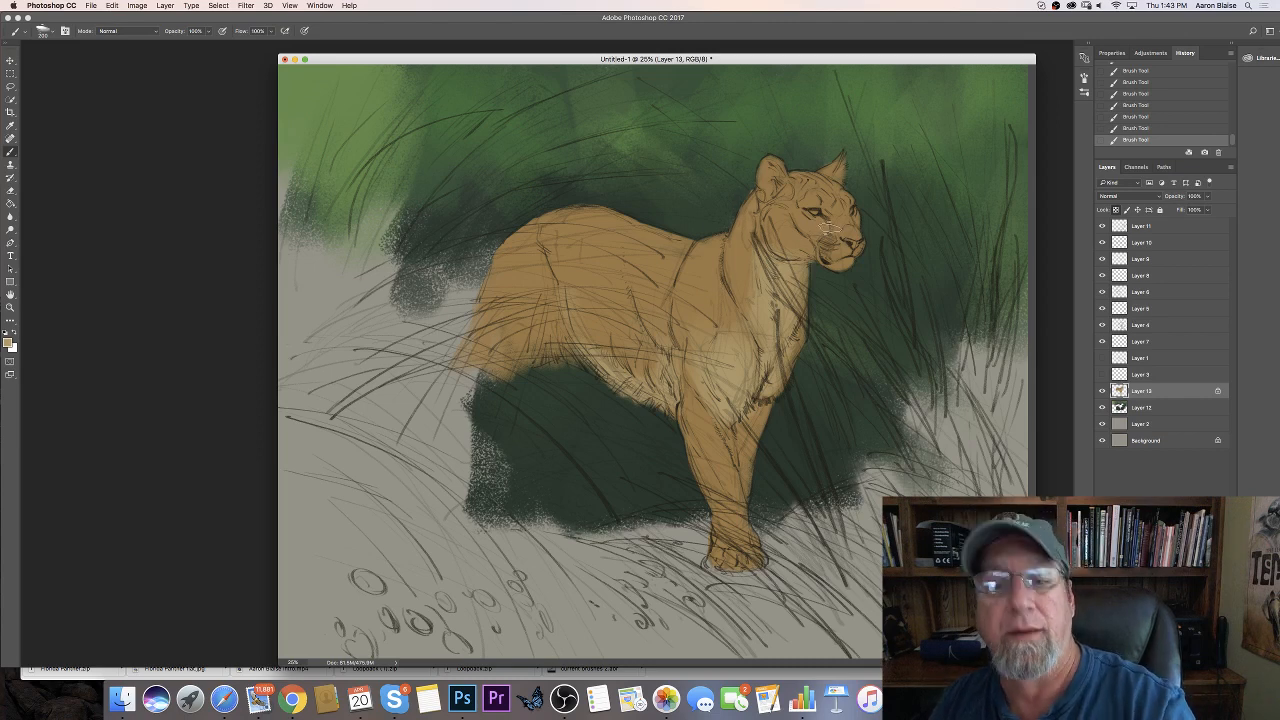
Set the foreground colour to grey-brown #847761 for the muzzle shading, followed by a darker #645947
click(10, 343)
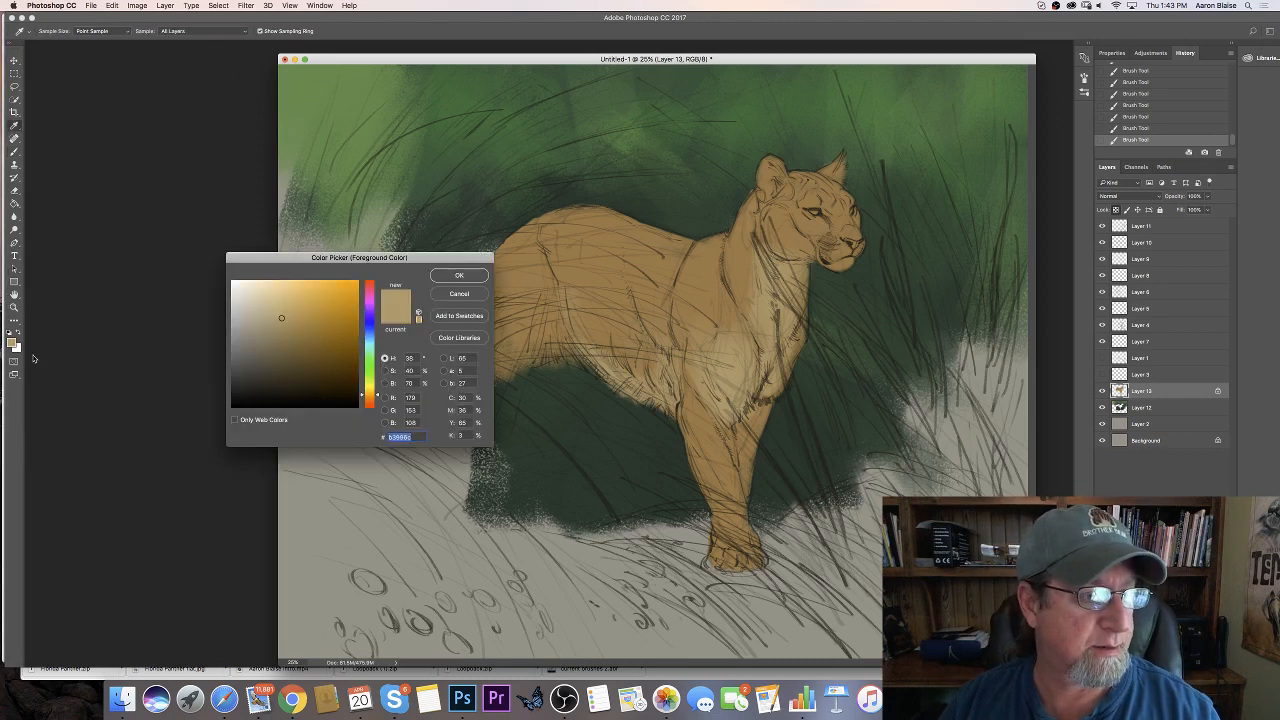
click(264, 341)
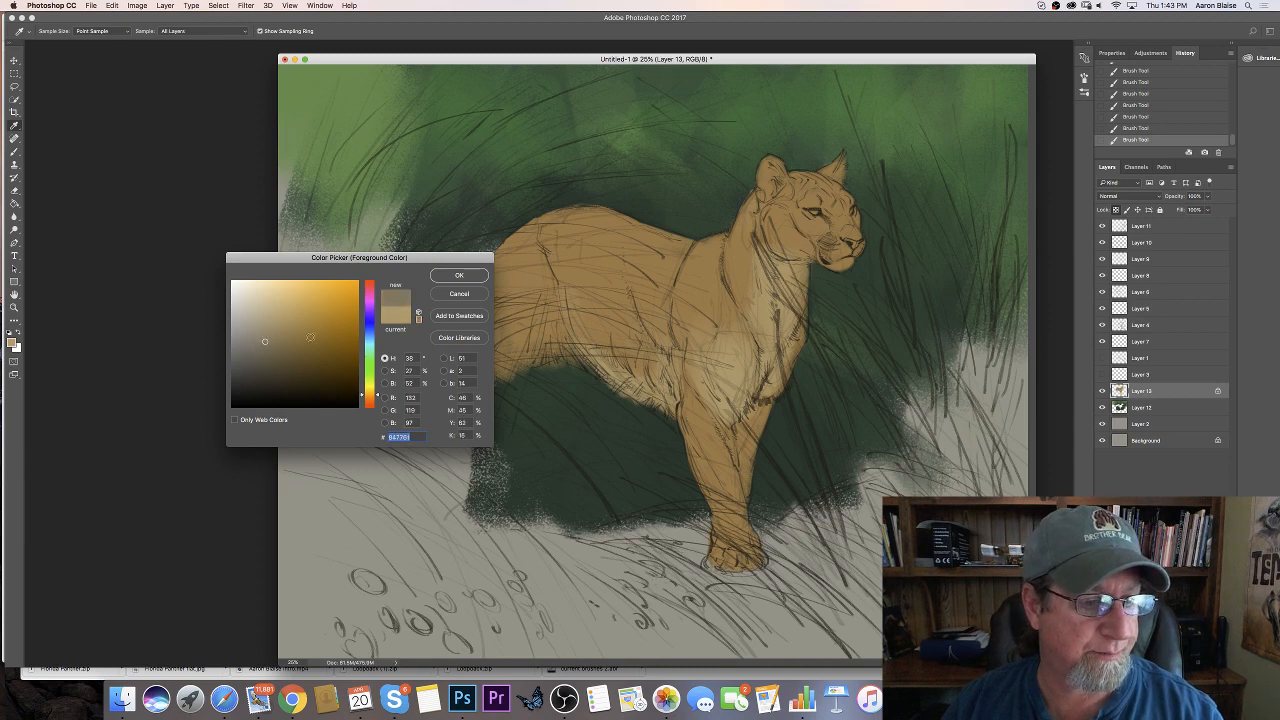
click(456, 277)
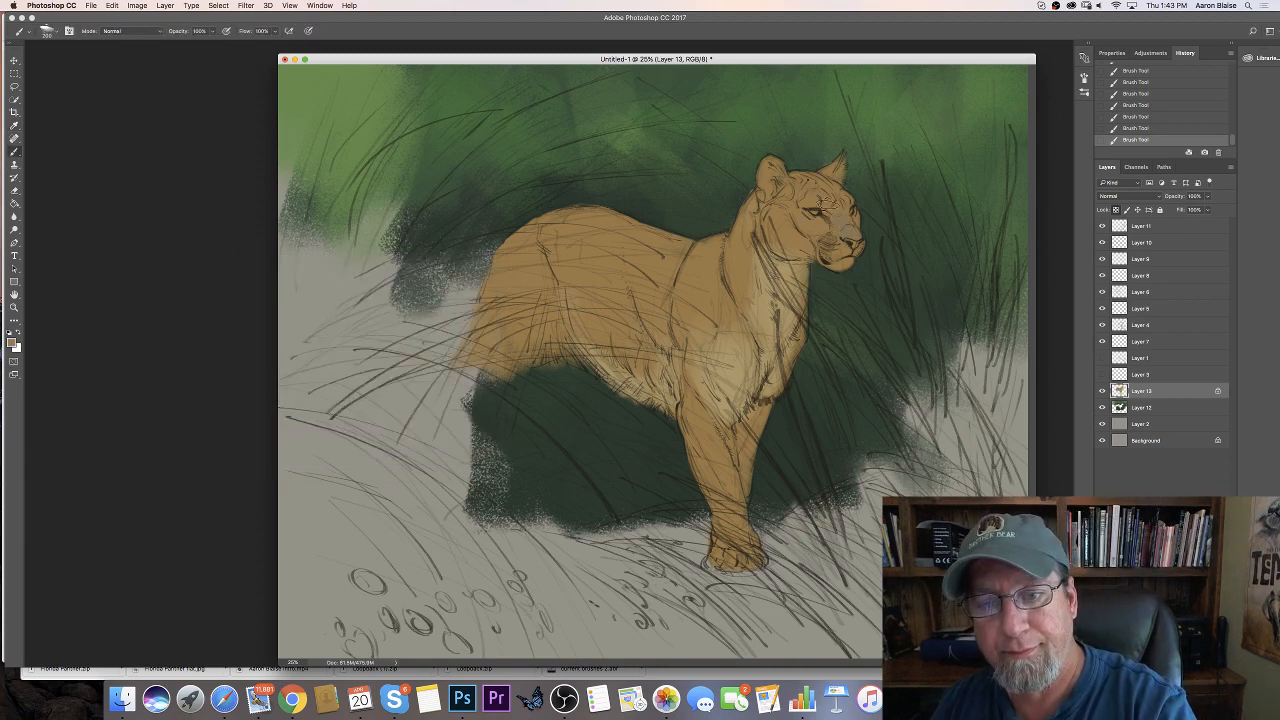
click(12, 342)
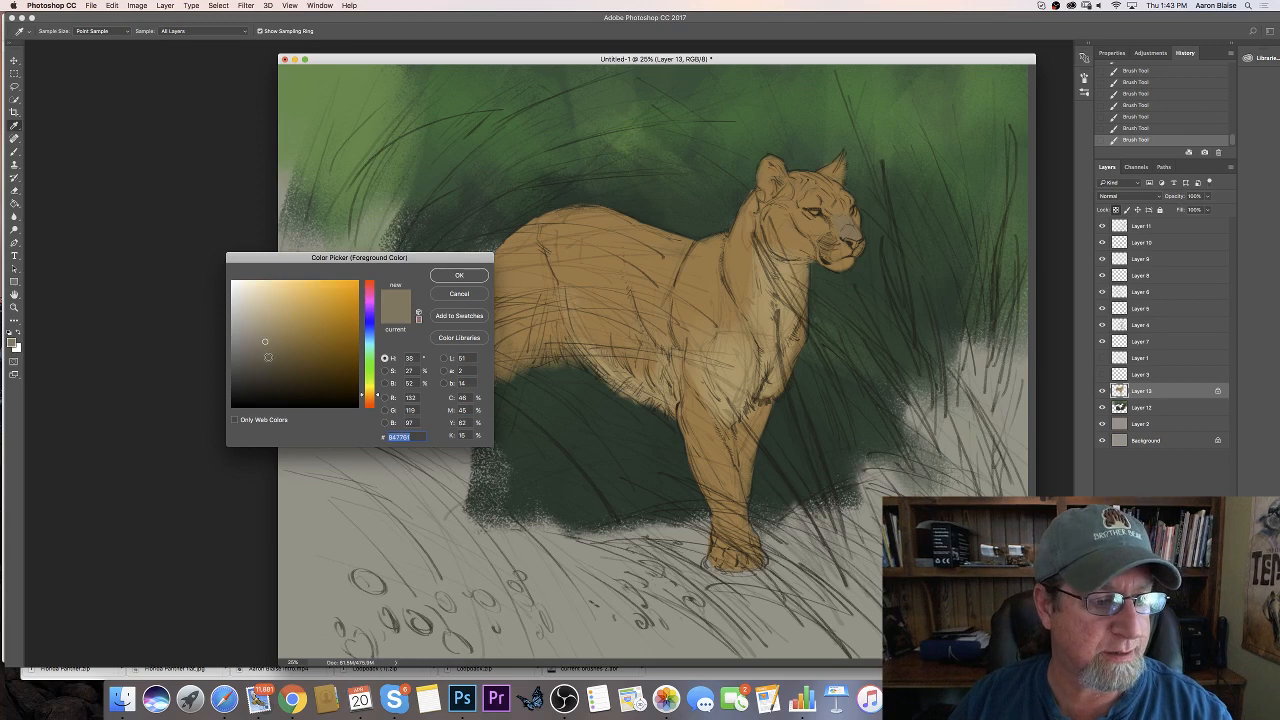
click(268, 357)
click(459, 275)
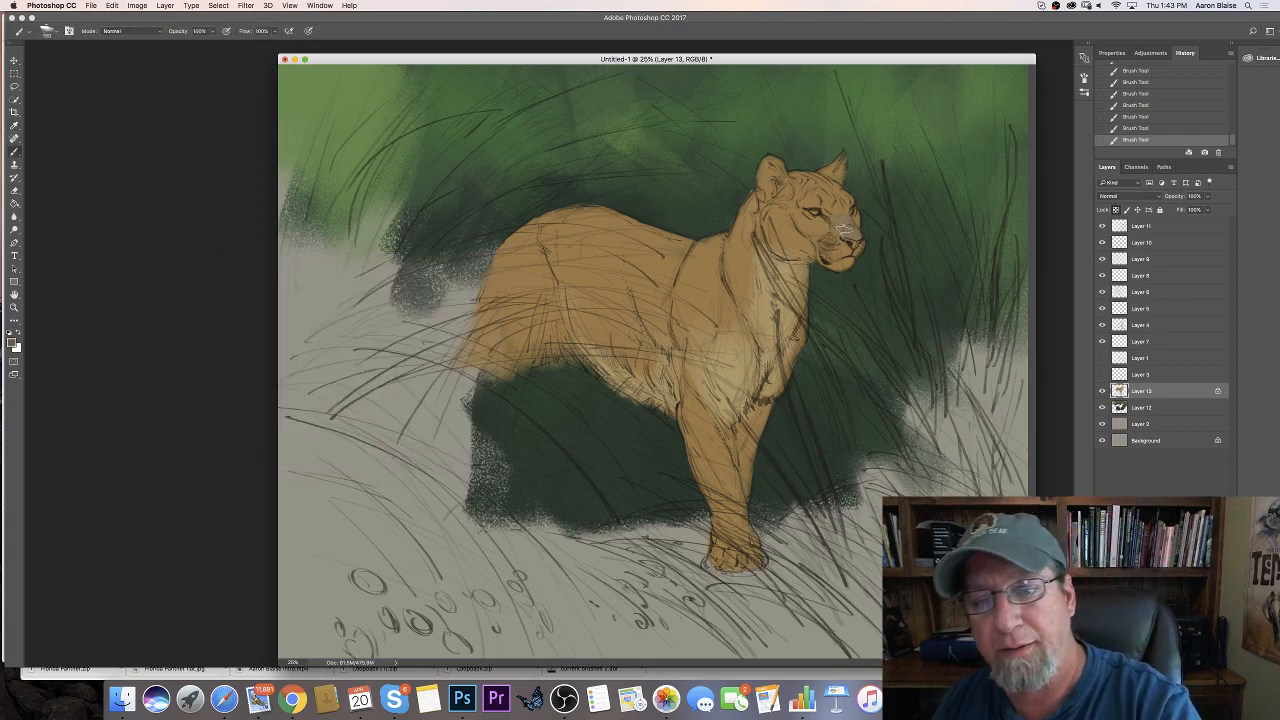
Choose a smaller brush preset and shade the panther's muzzle, brow and cheek with the dark grey-brown
key(f)
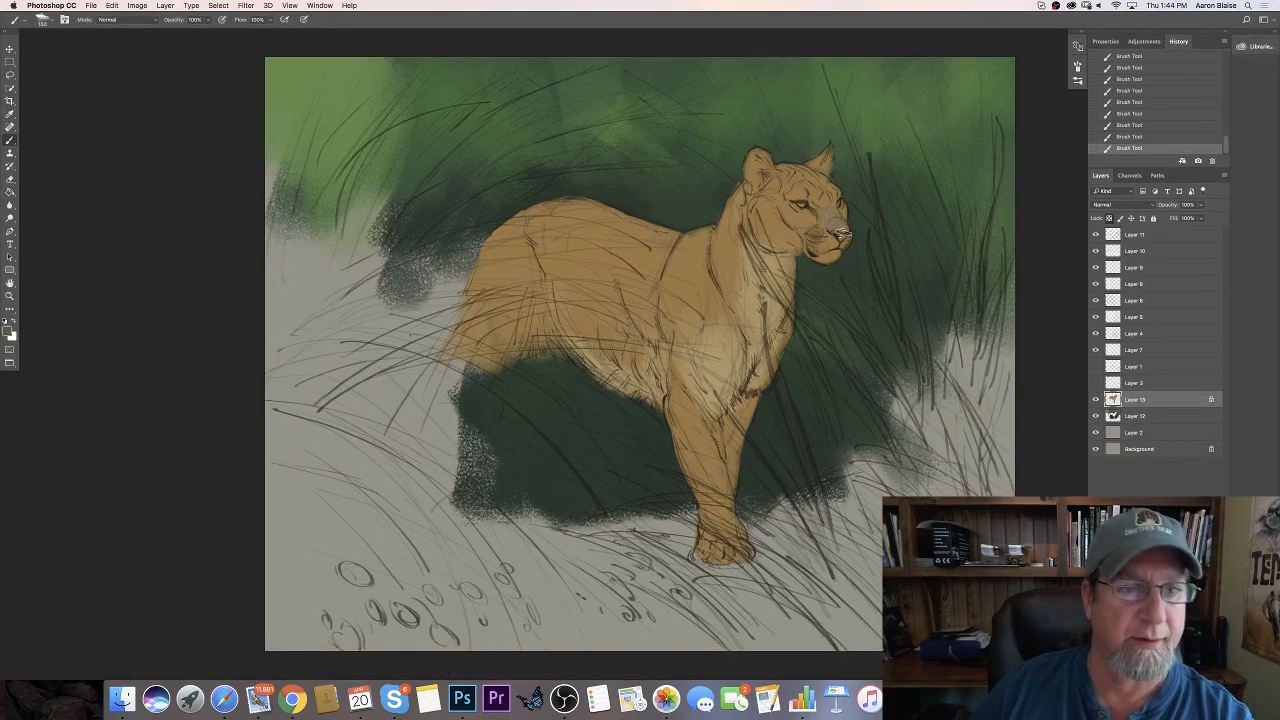
key(super+equal)
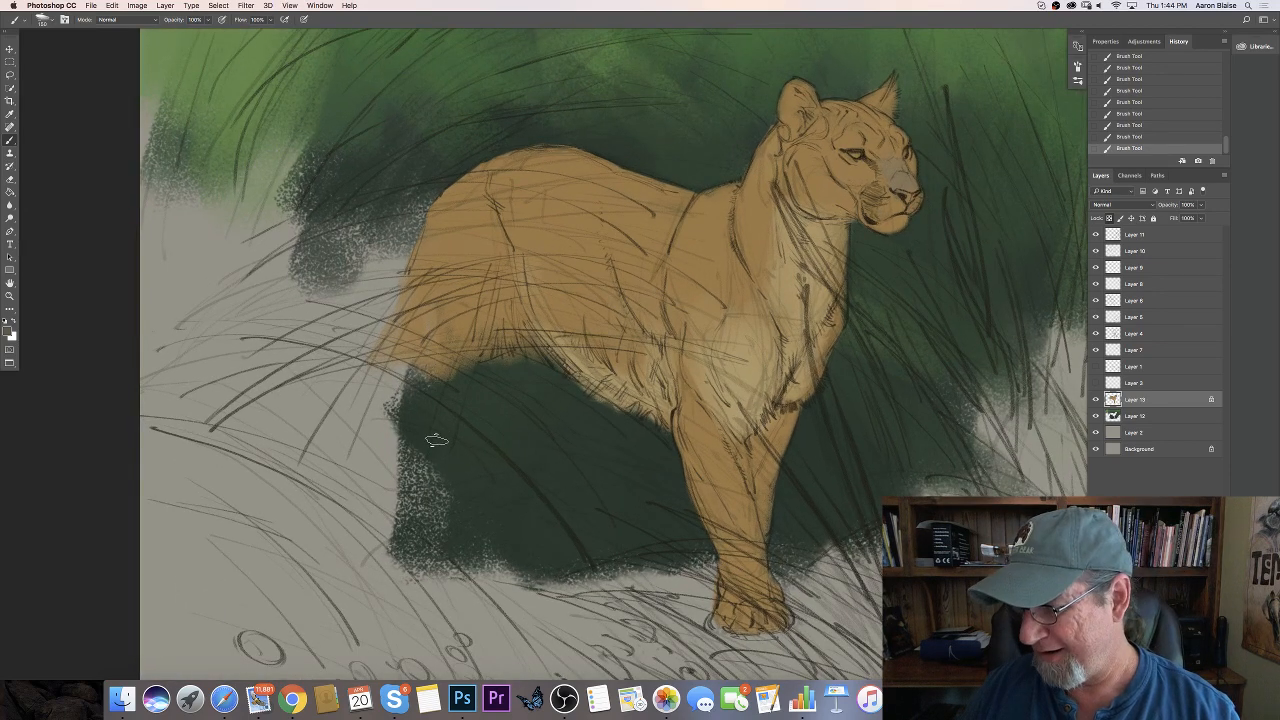
mouse_move(465, 345)
mouse_down()
mouse_move(351, 483)
mouse_move(335, 455)
mouse_up()
click(44, 19)
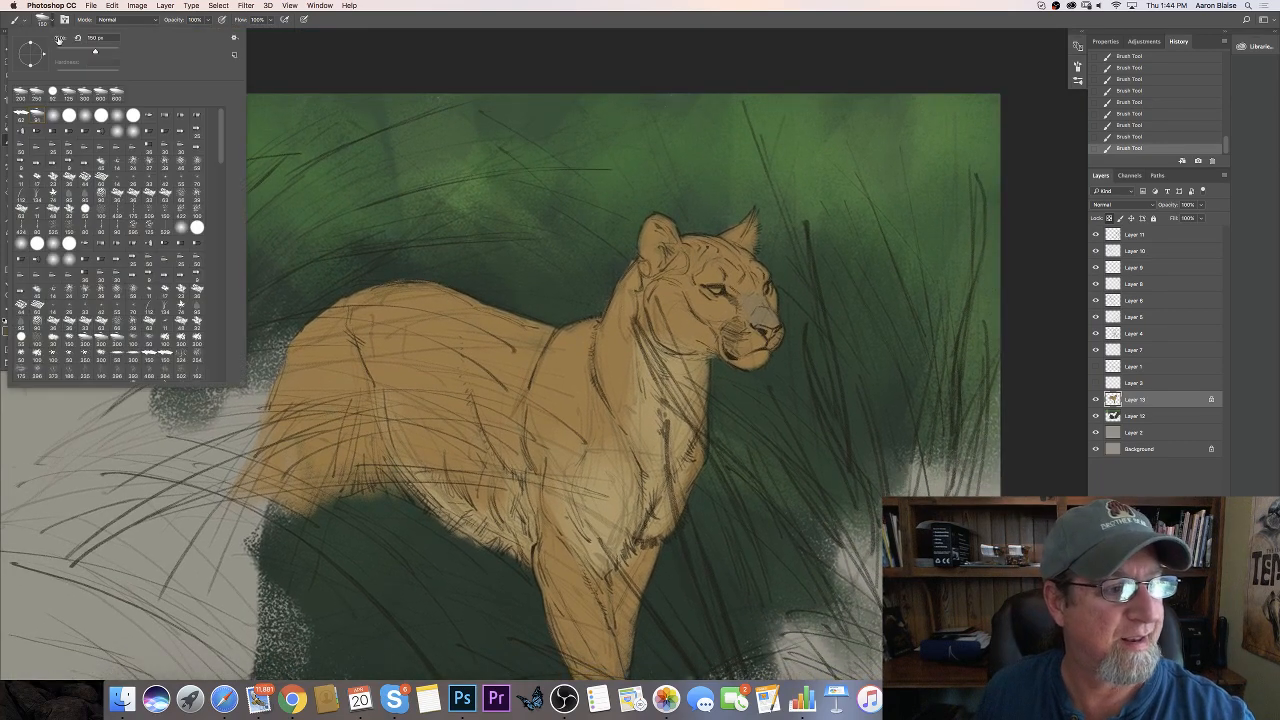
click(22, 114)
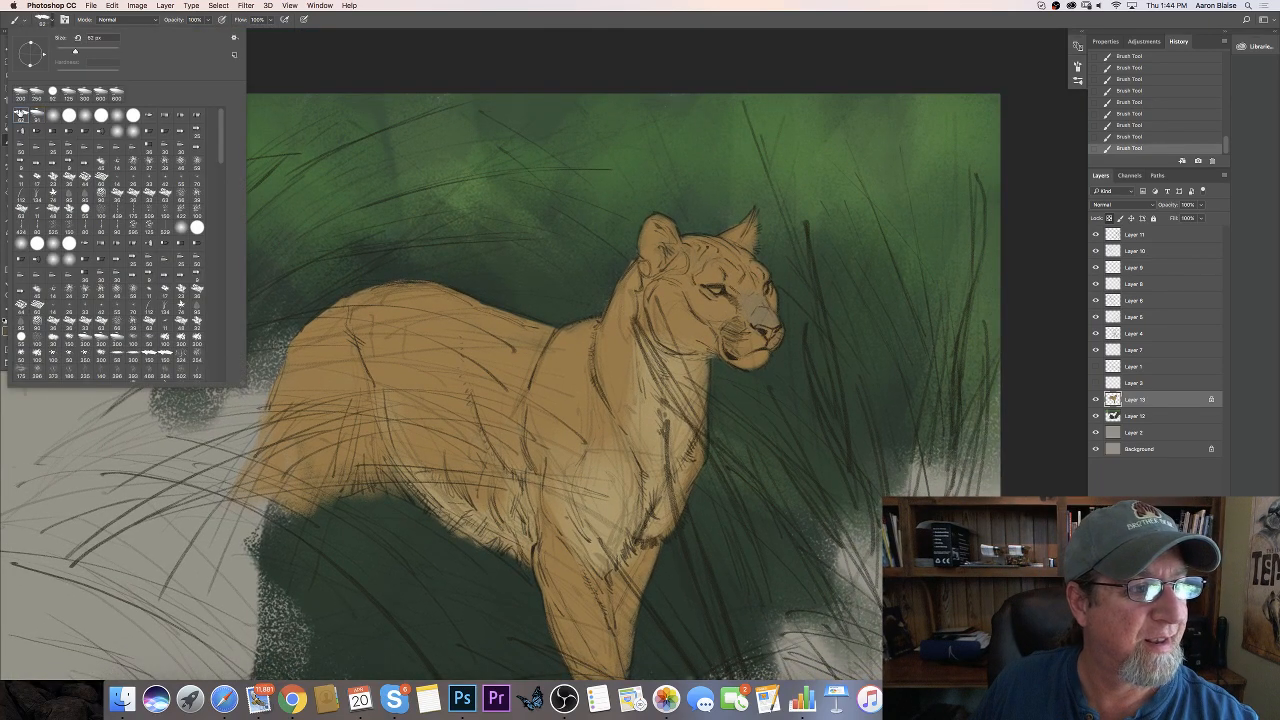
click(367, 67)
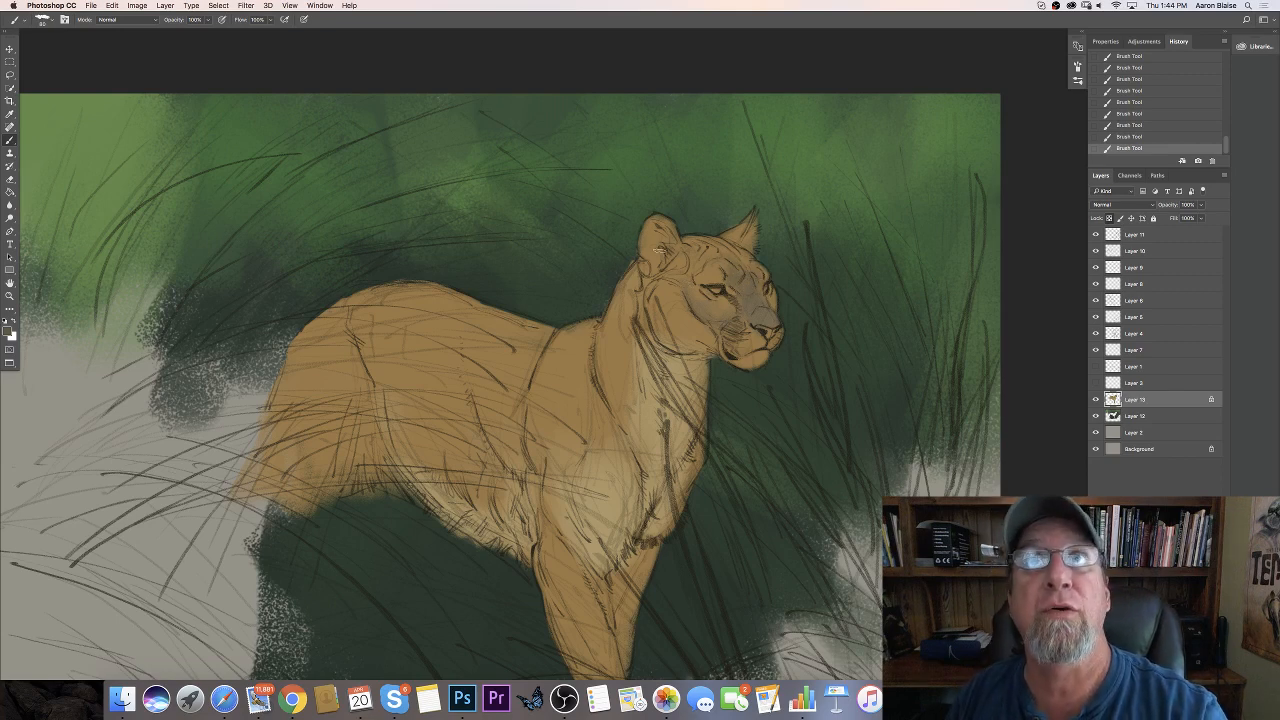
mouse_move(674, 263)
mouse_down()
mouse_move(662, 297)
mouse_move(655, 281)
mouse_up()
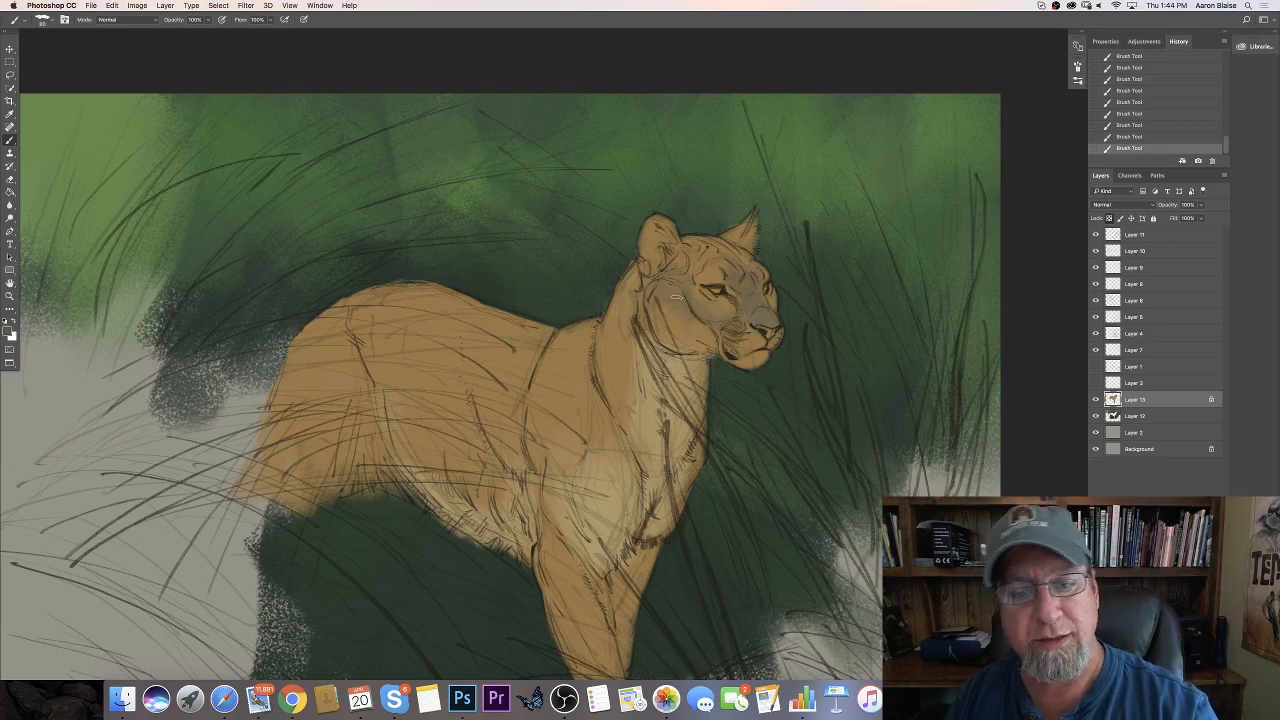
Set the foreground colour to golden yellow #bda257 and paint the irises of the panther's eyes
click(9, 331)
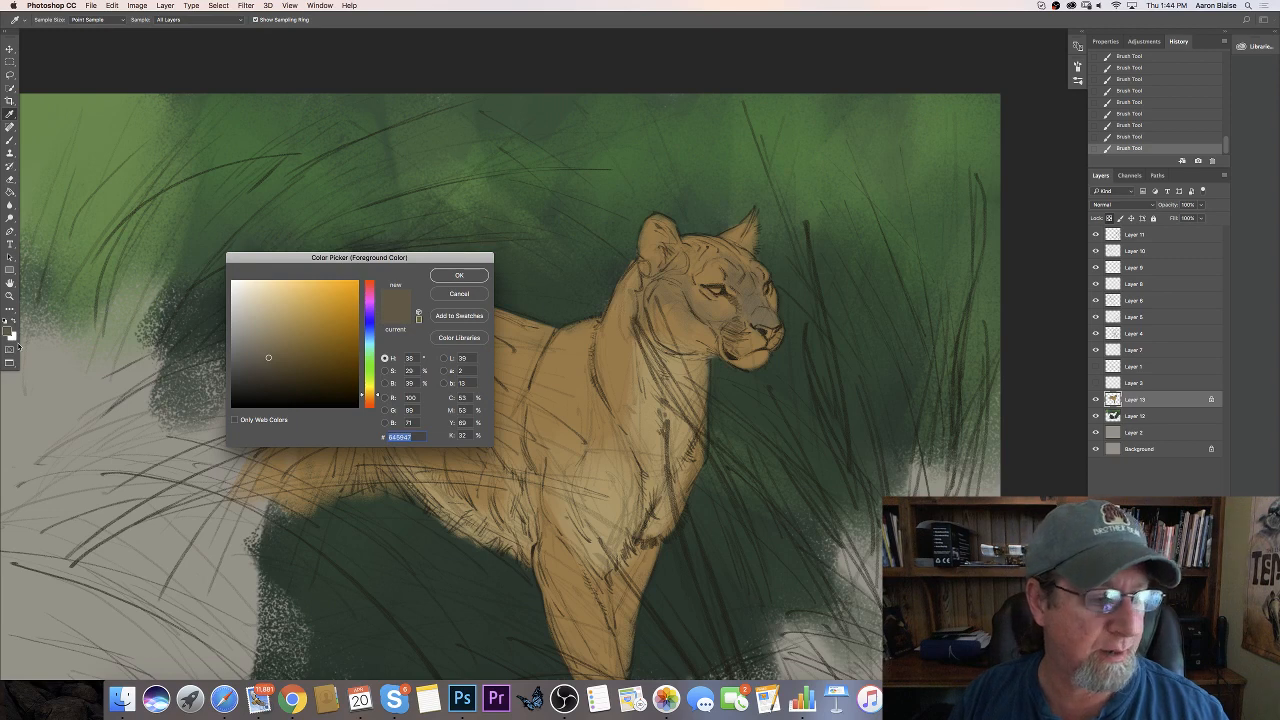
click(300, 306)
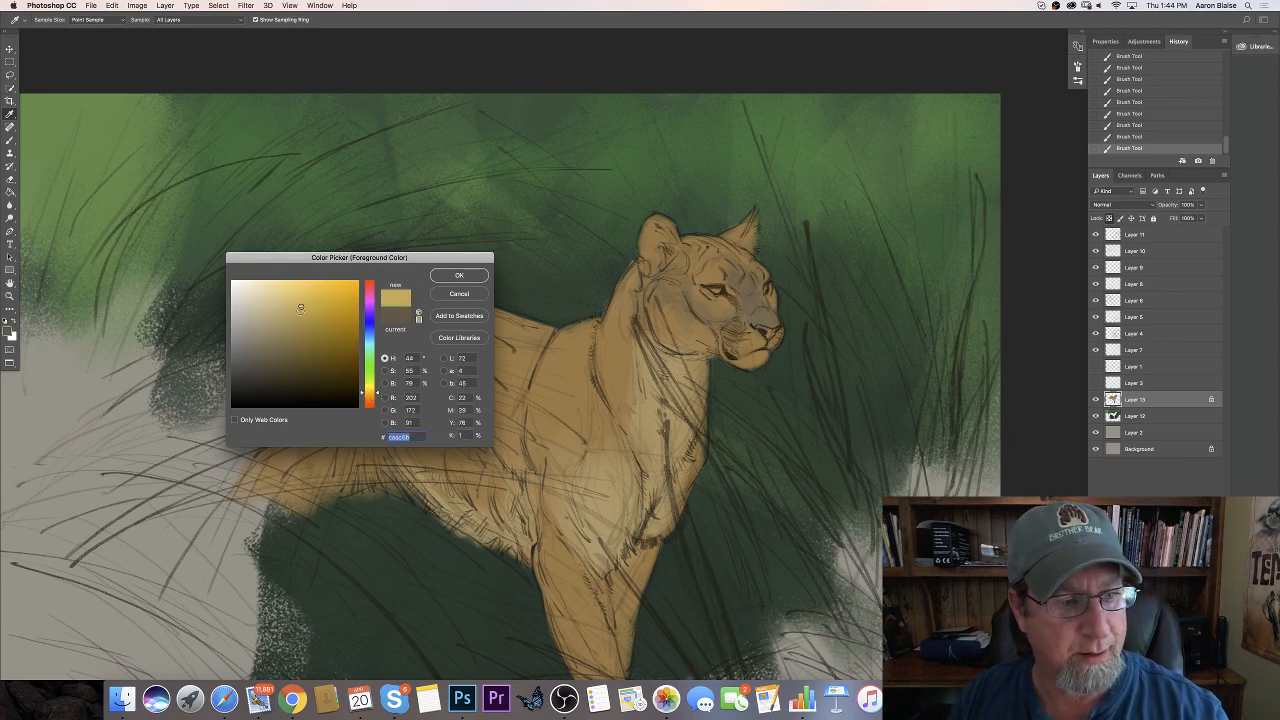
click(299, 313)
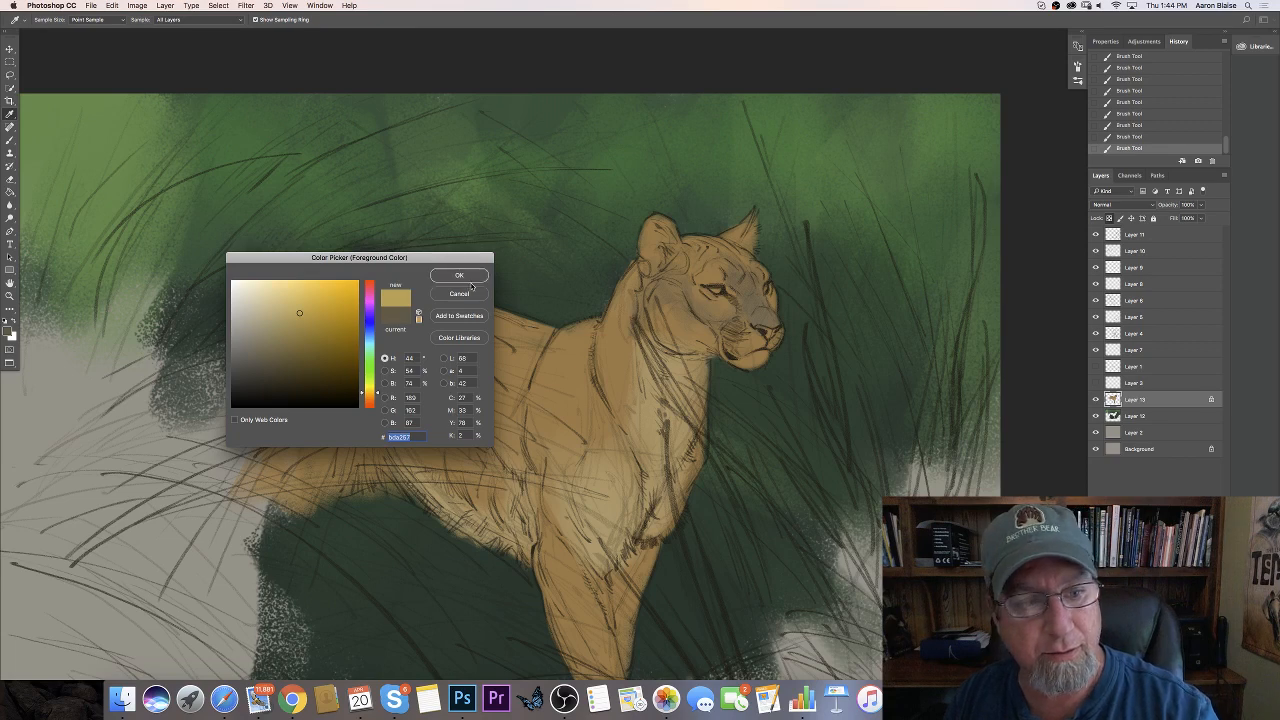
click(465, 276)
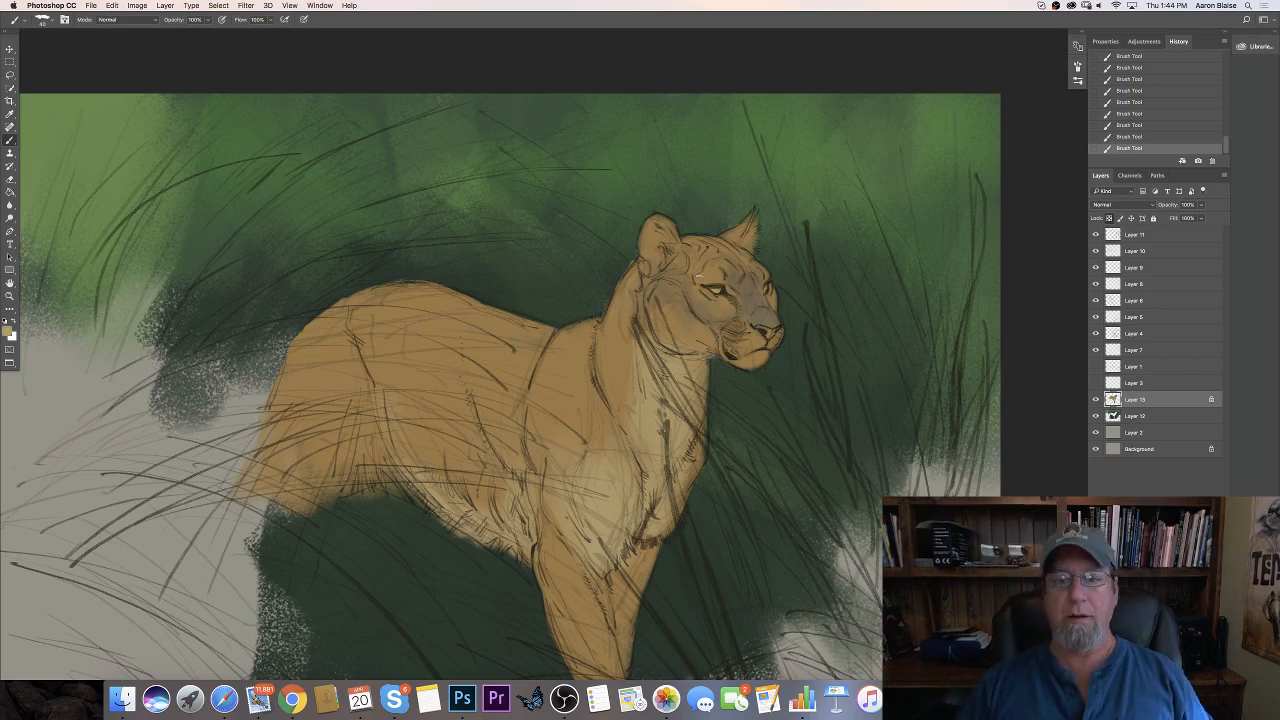
Set the foreground colour to pale cream #c4b99a and brush the light fur around the panther's eyes, muzzle, chin and cheek
click(7, 331)
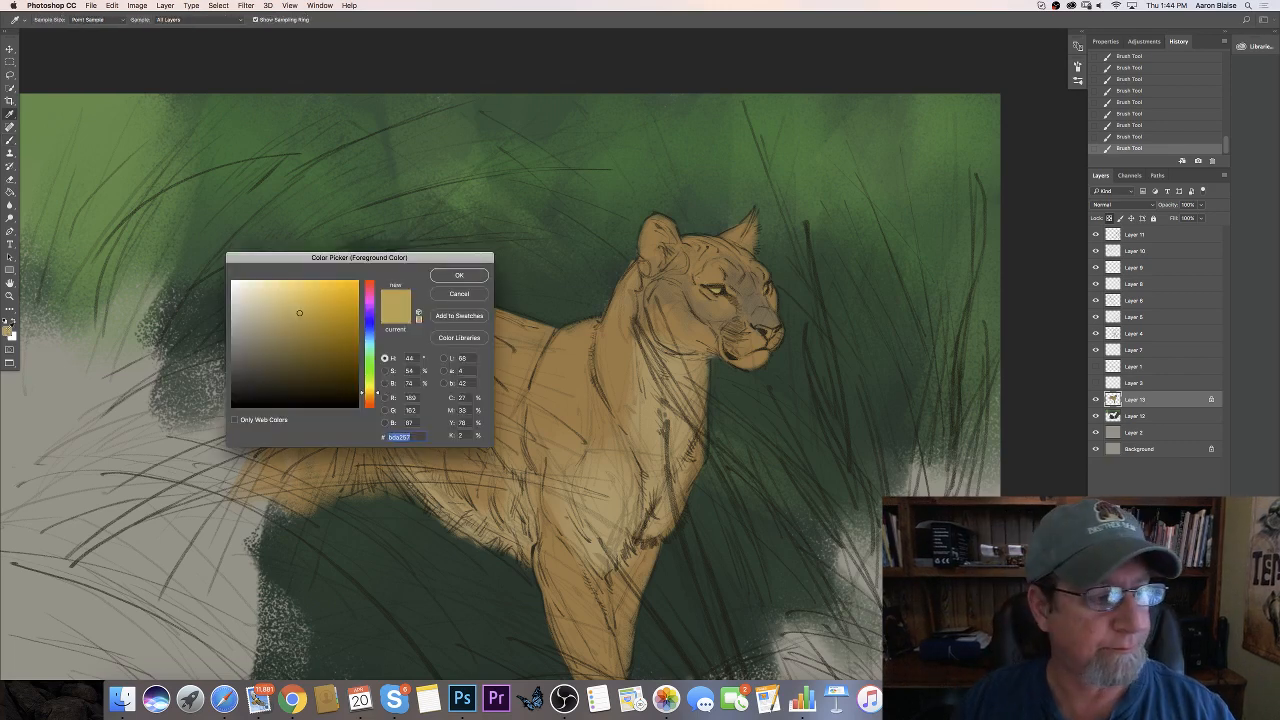
click(257, 310)
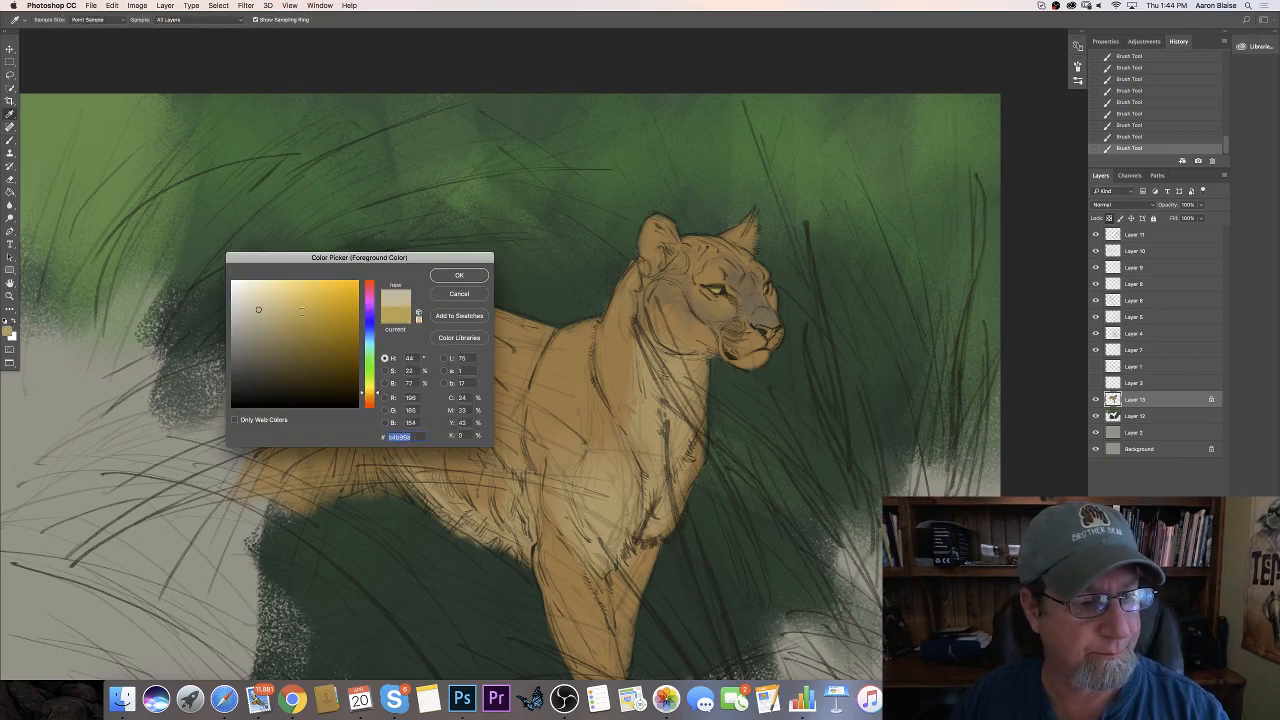
click(459, 275)
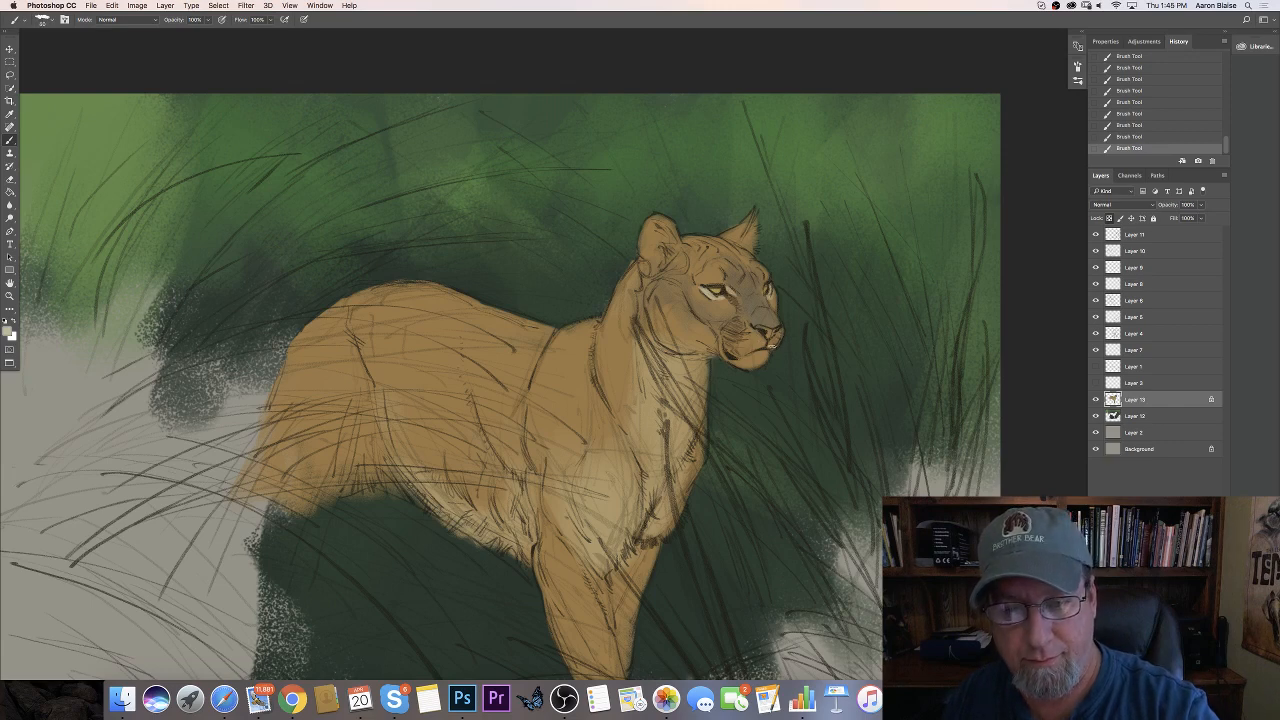
drag(755, 346, 742, 344)
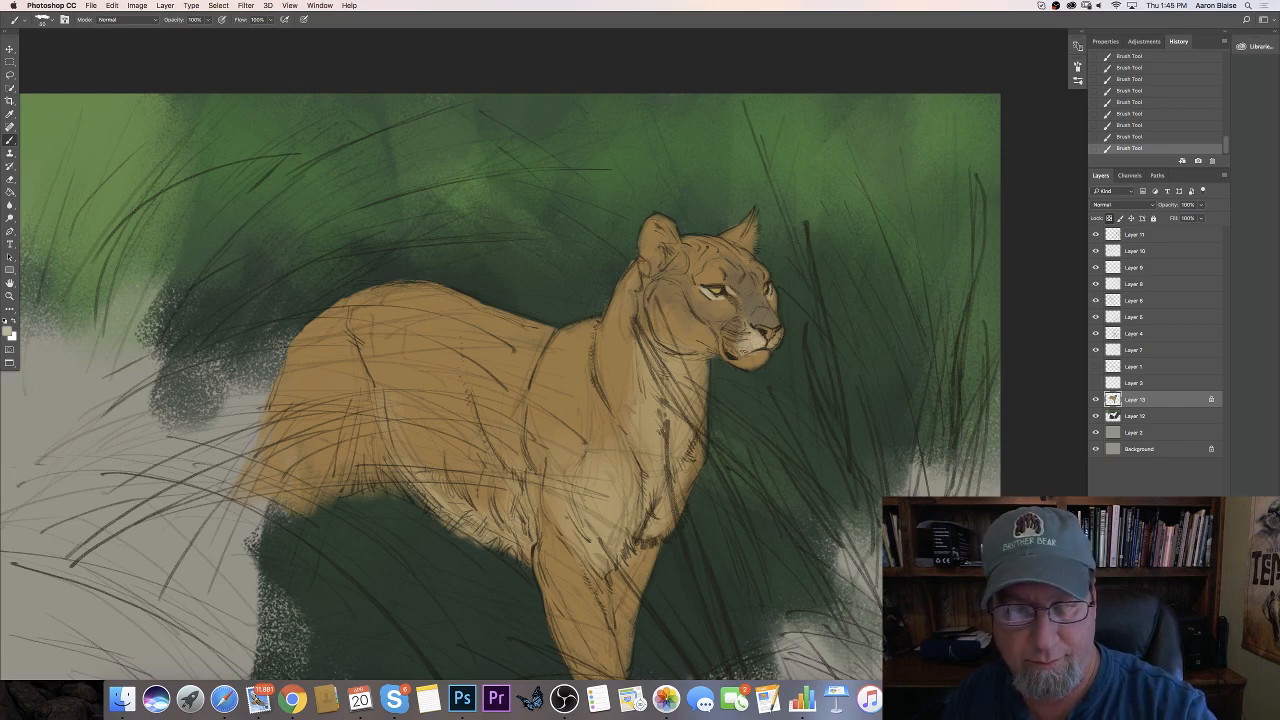
drag(764, 354, 750, 365)
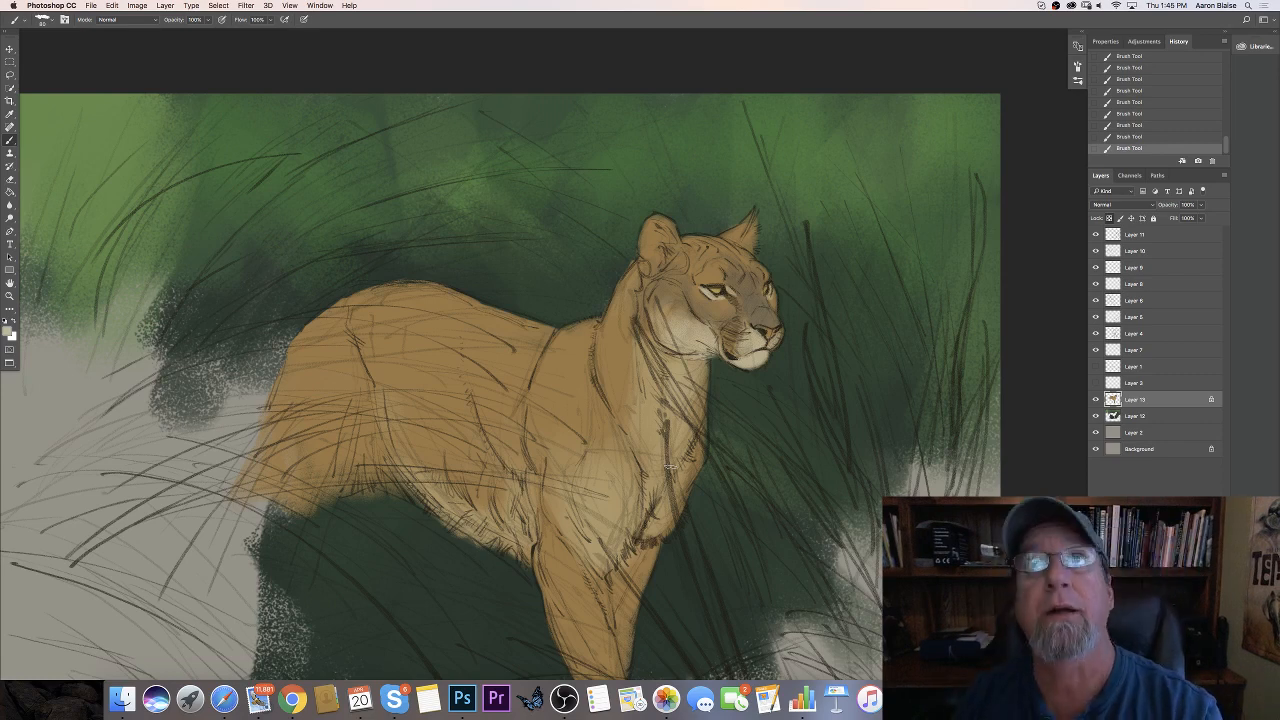
Set the foreground colour to dark brown #5a503e and deepen the dark patches on the panther's muzzle beside the mouth
click(9, 328)
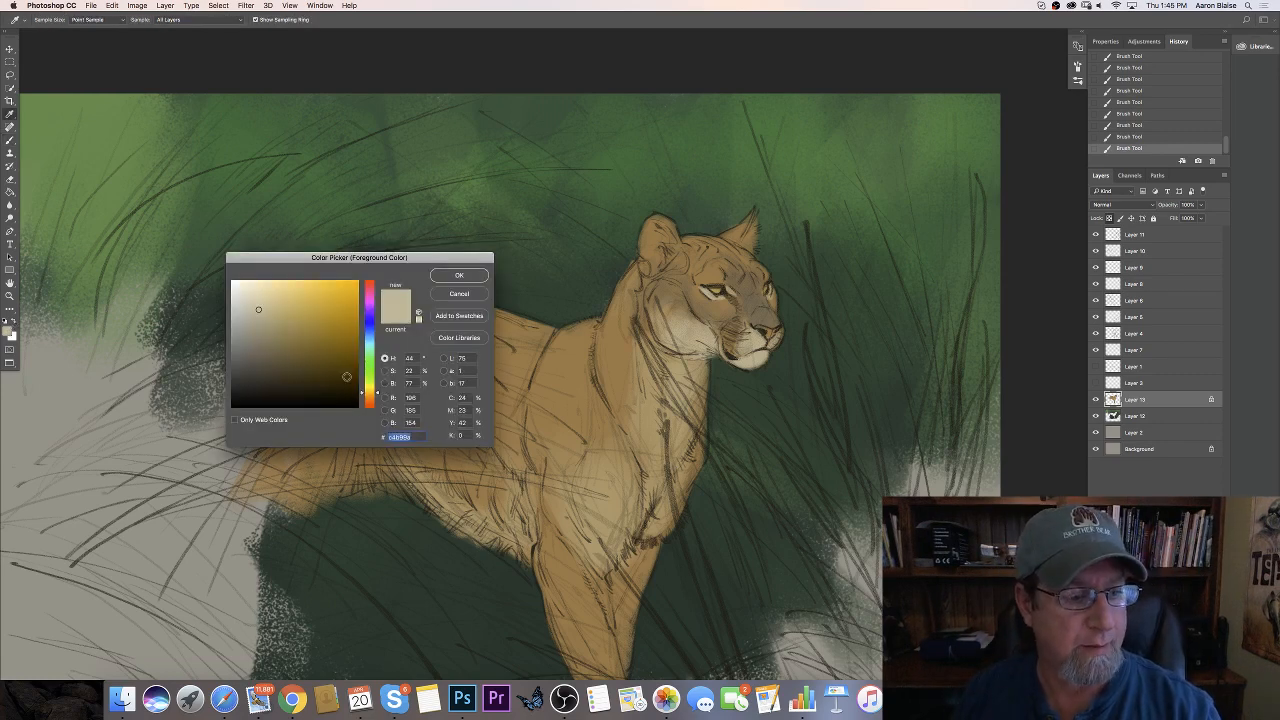
click(369, 395)
click(269, 362)
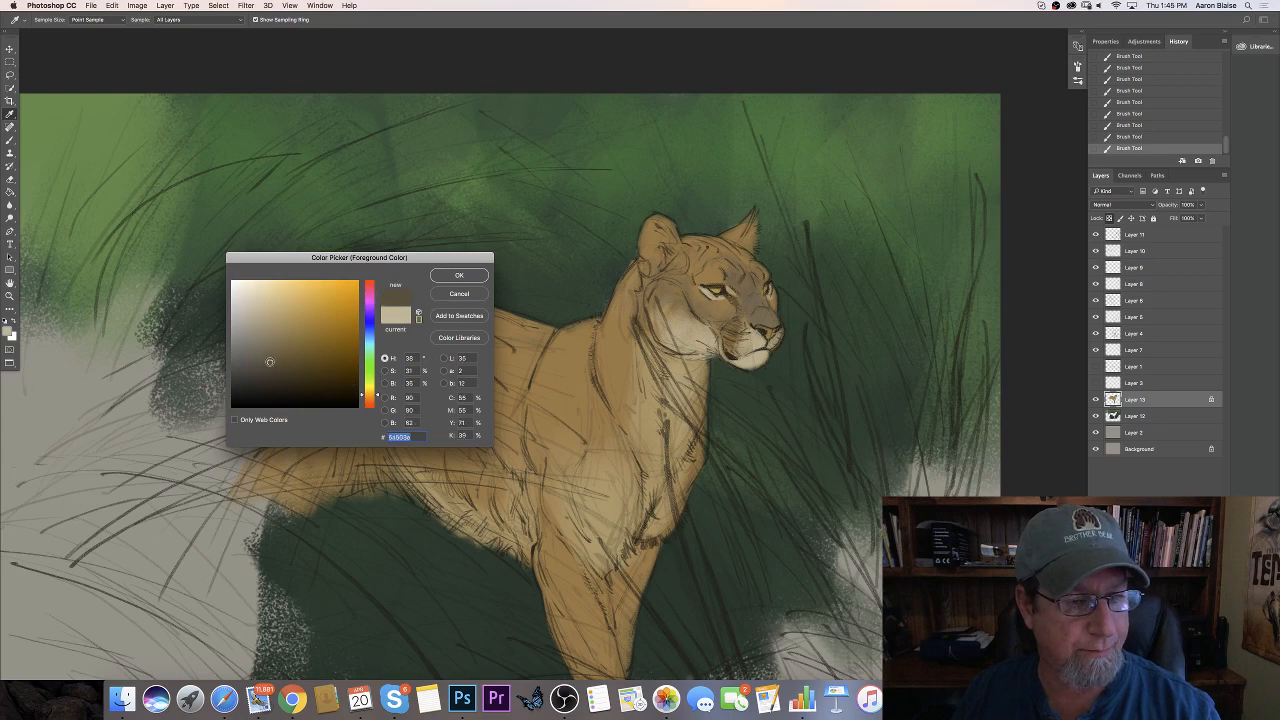
click(451, 281)
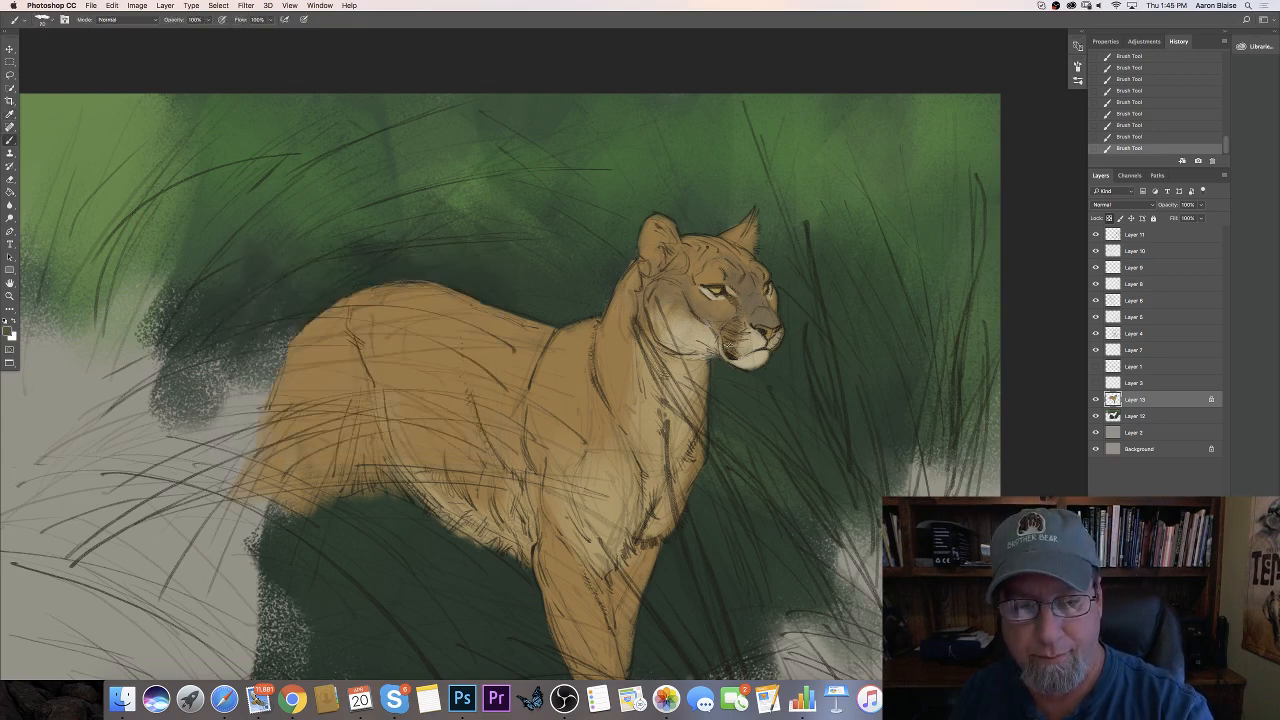
drag(726, 330, 728, 345)
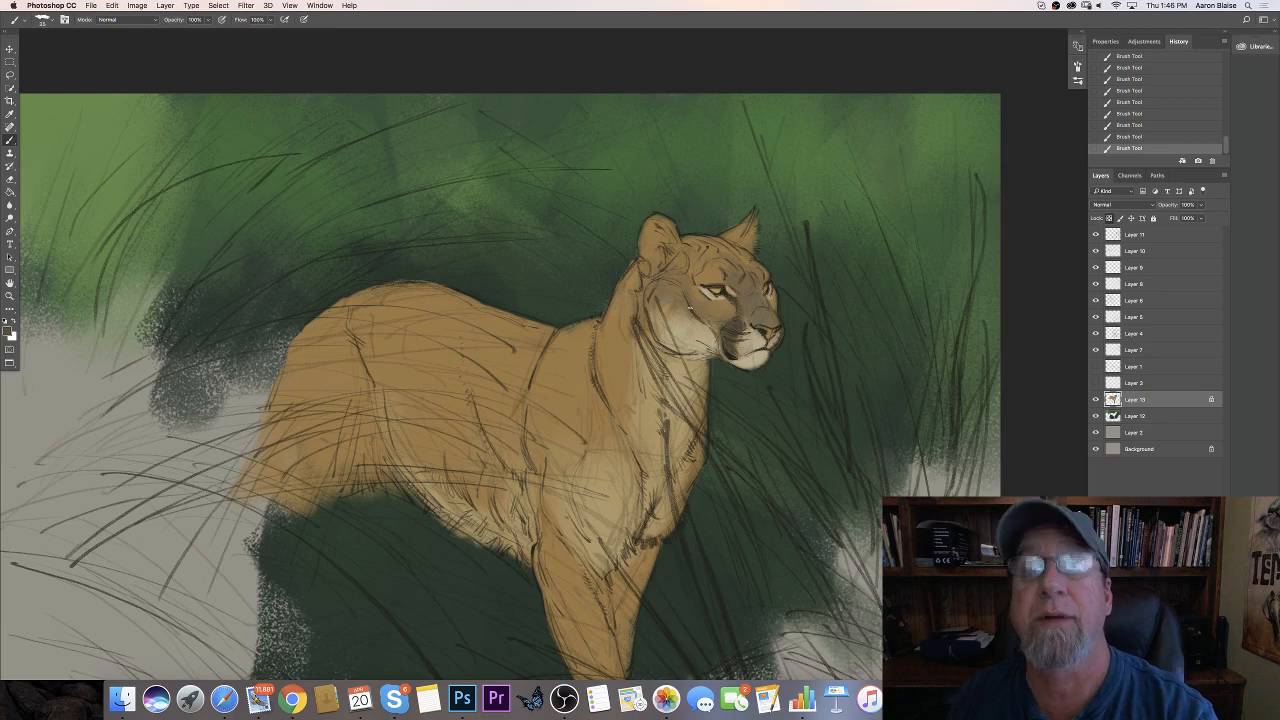
Set the foreground colour to grey-tan #968b77 and brush soft shading over the panther's brow
click(9, 333)
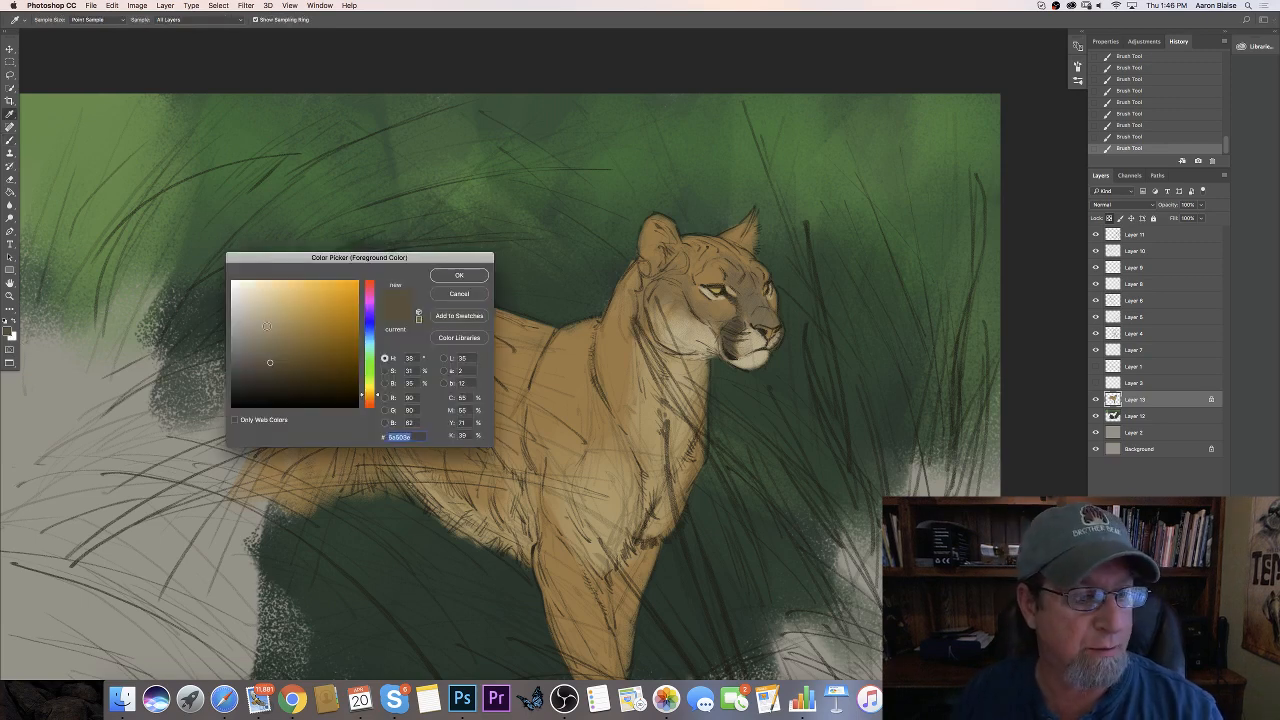
click(261, 324)
click(441, 279)
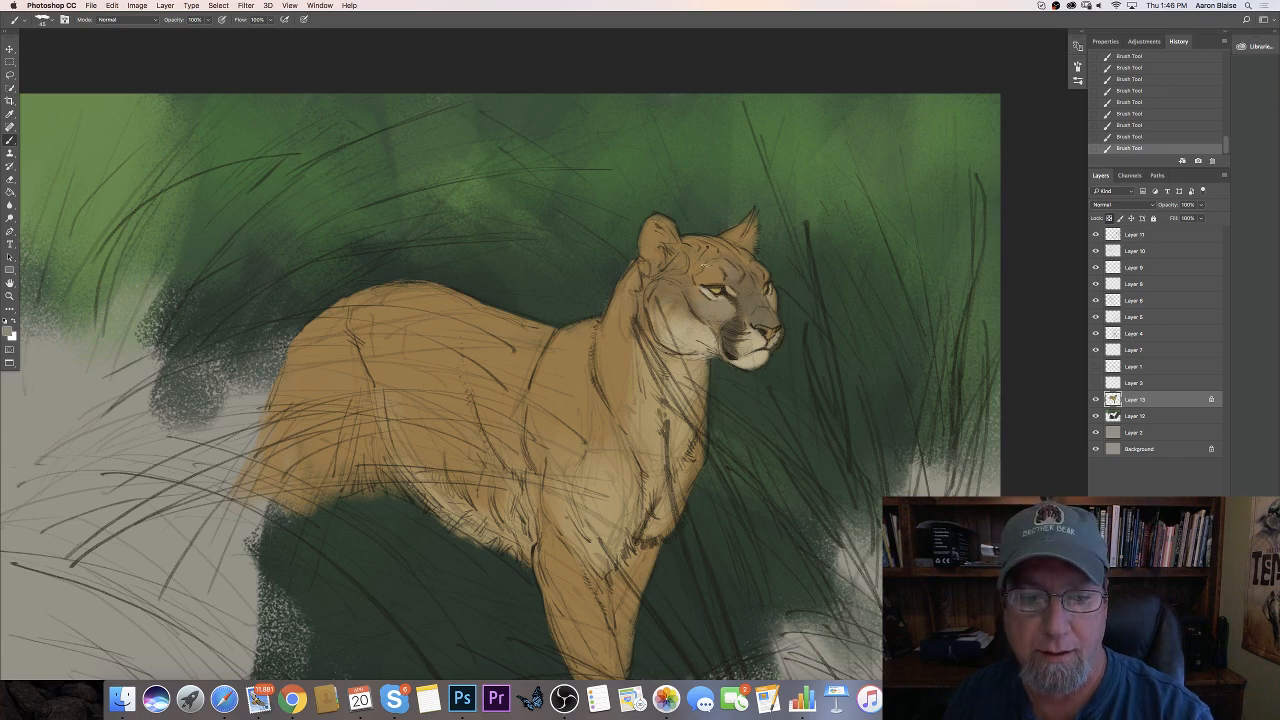
Set the foreground colour to light beige #baaa8e and brush light fur above the panther's eyes and below the near ear
click(7, 331)
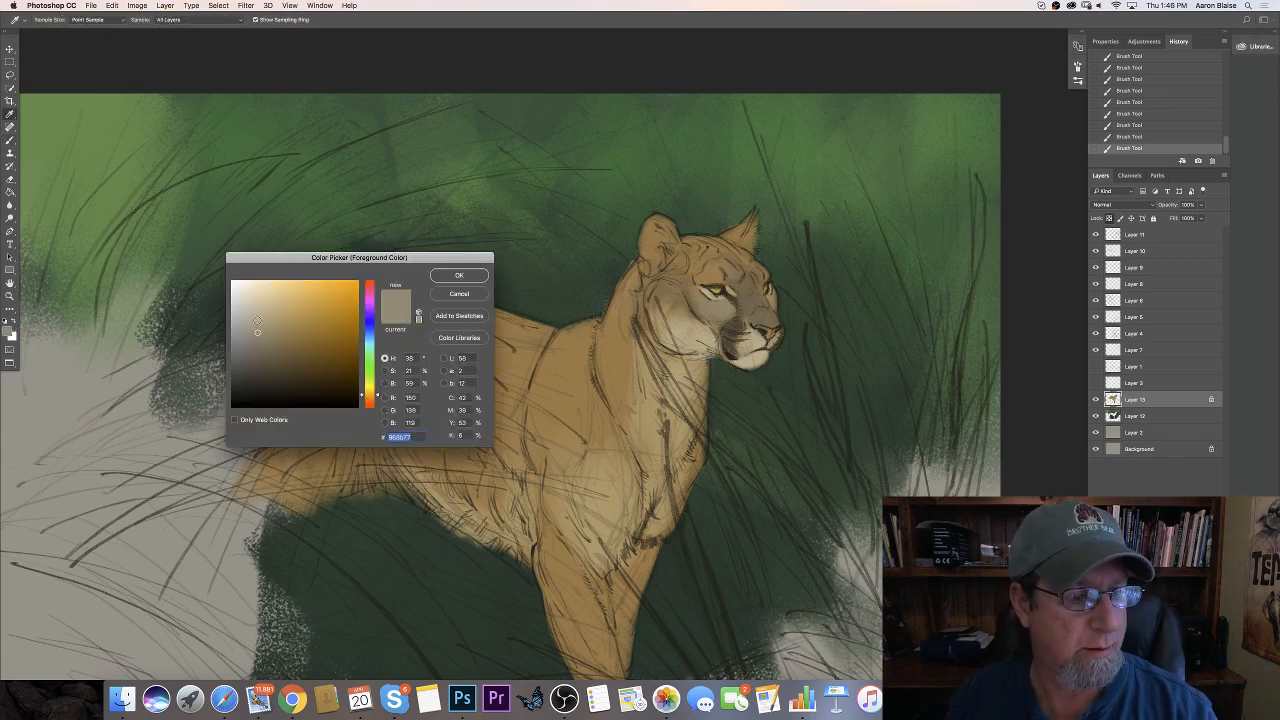
click(257, 320)
click(261, 315)
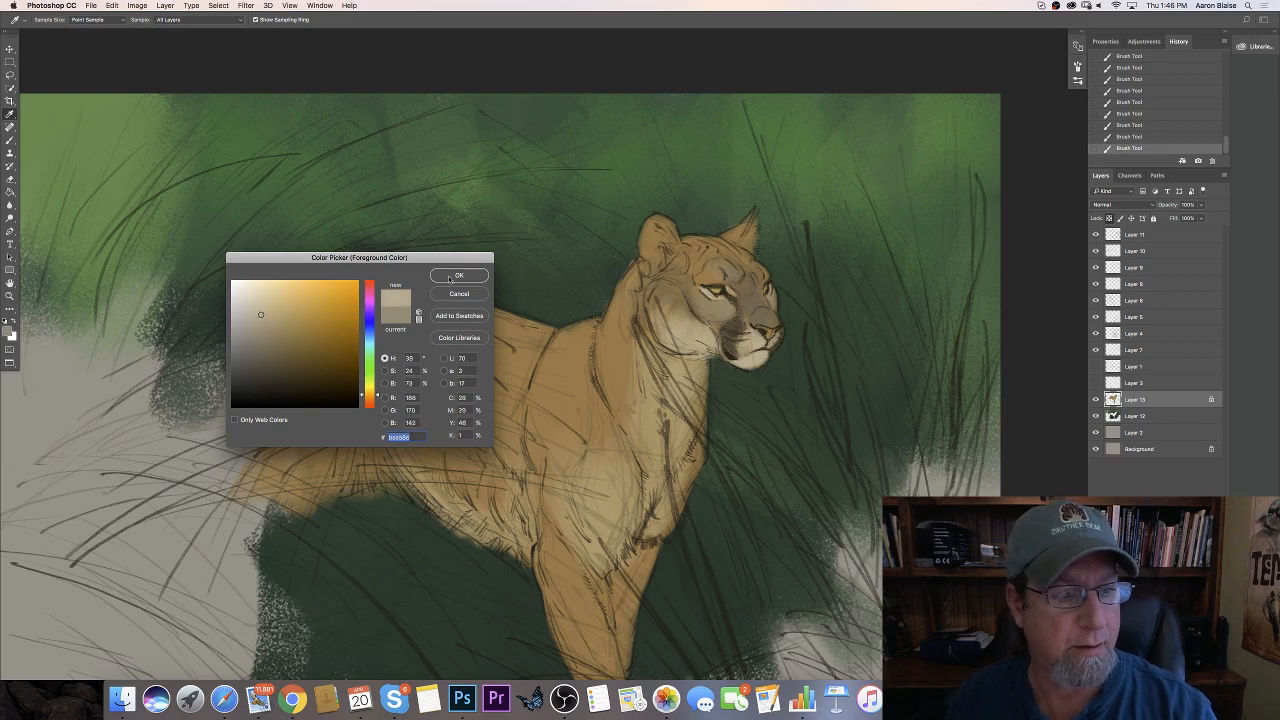
click(450, 278)
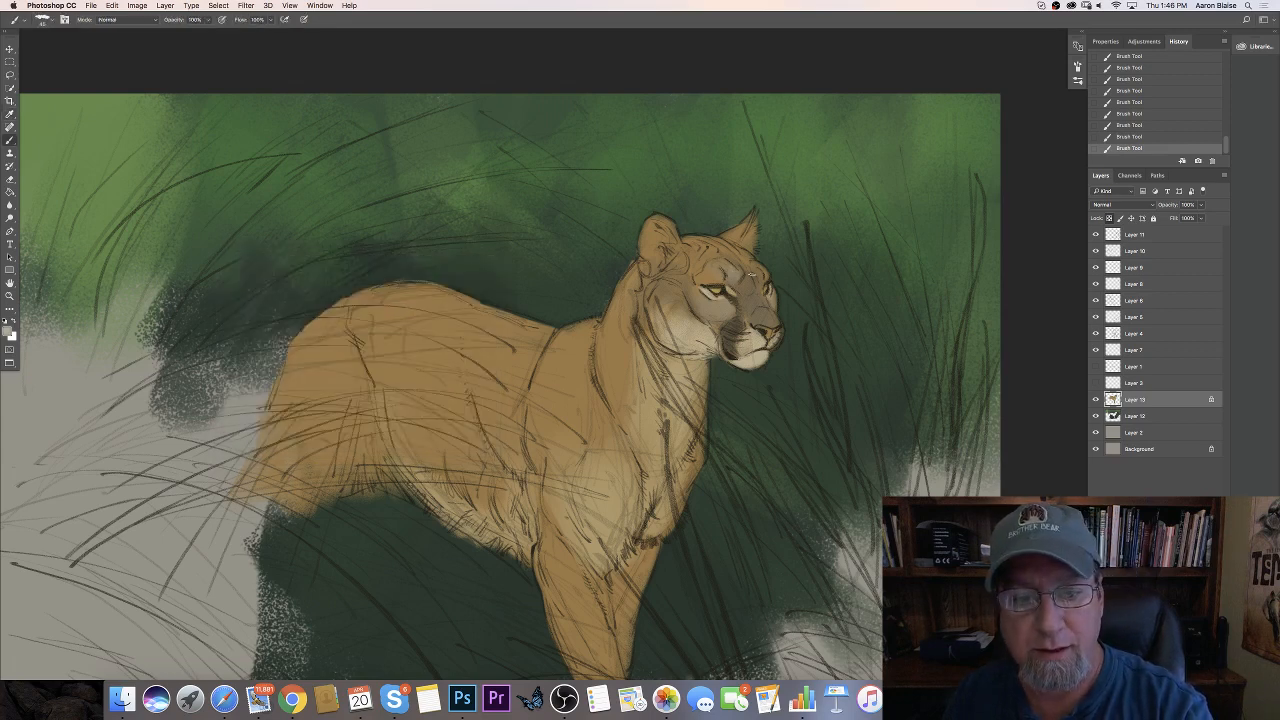
mouse_move(757, 269)
mouse_down()
mouse_move(760, 279)
mouse_move(706, 277)
mouse_up()
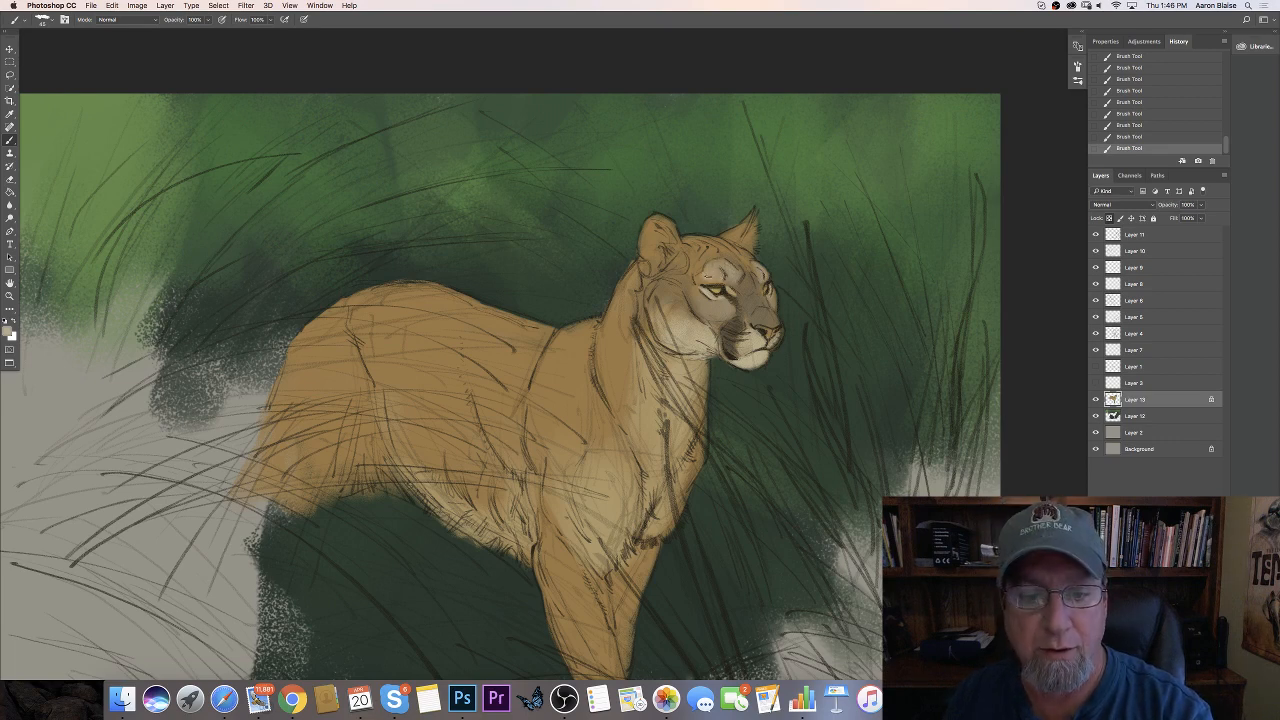
drag(700, 275, 714, 277)
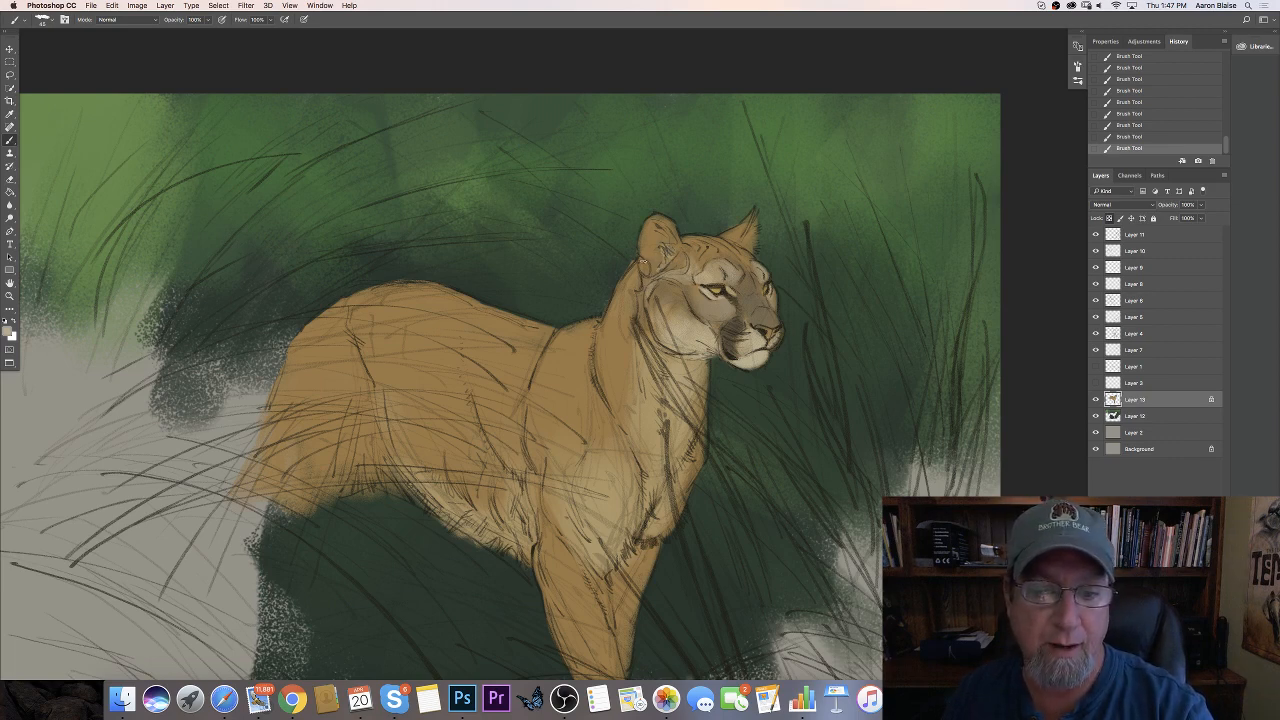
drag(643, 261, 648, 292)
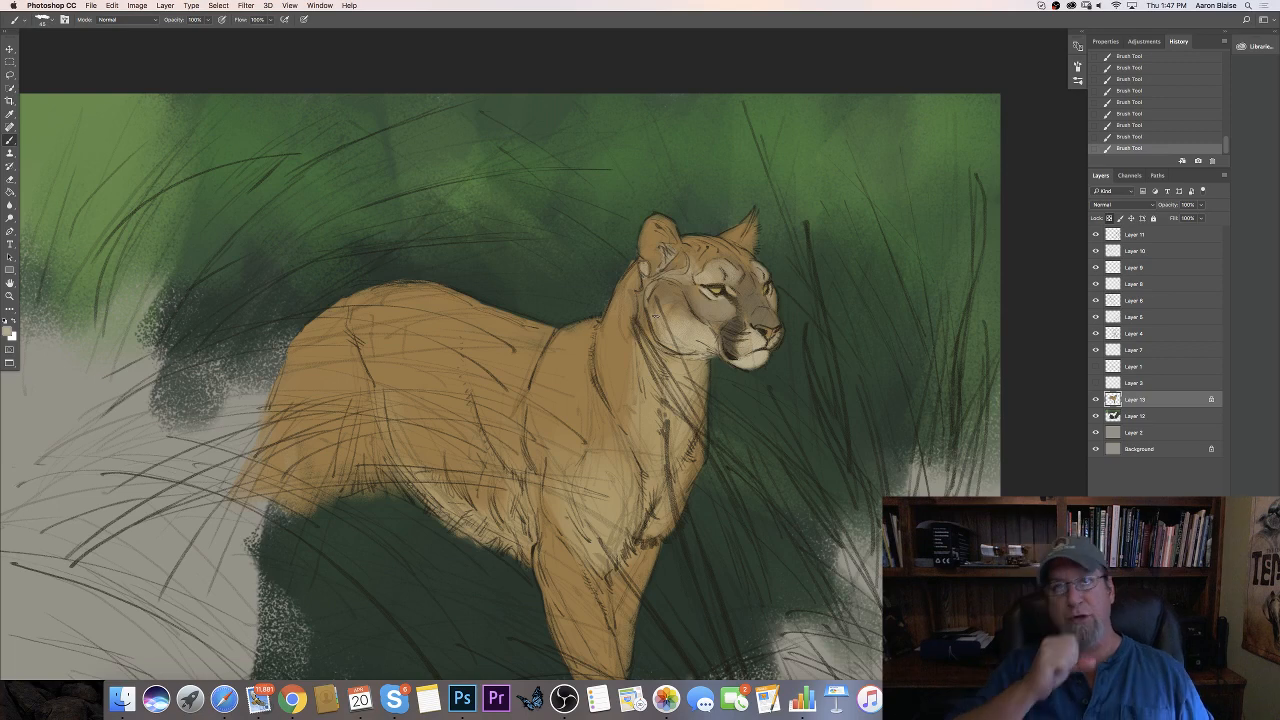
Set the foreground colour to orange-brown #a36e3f, darken it to #89582d, and shade the panther's forehead and the back of its neck
click(7, 331)
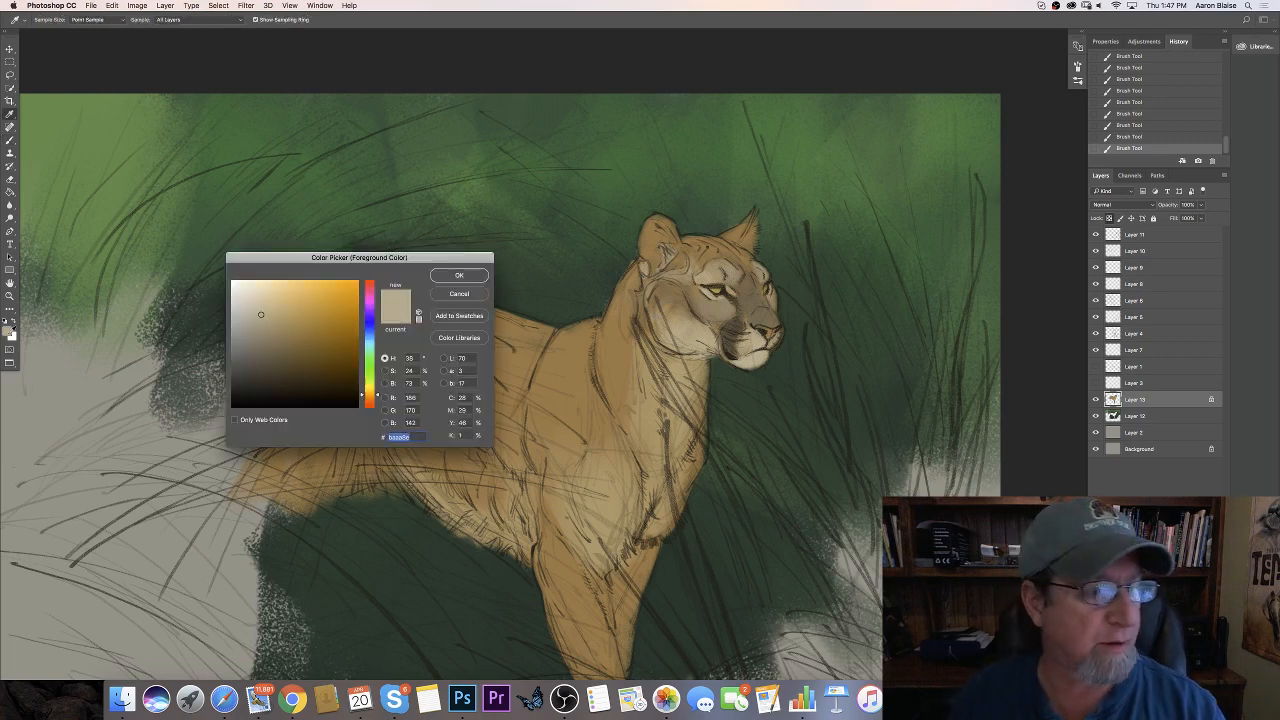
click(369, 399)
click(308, 317)
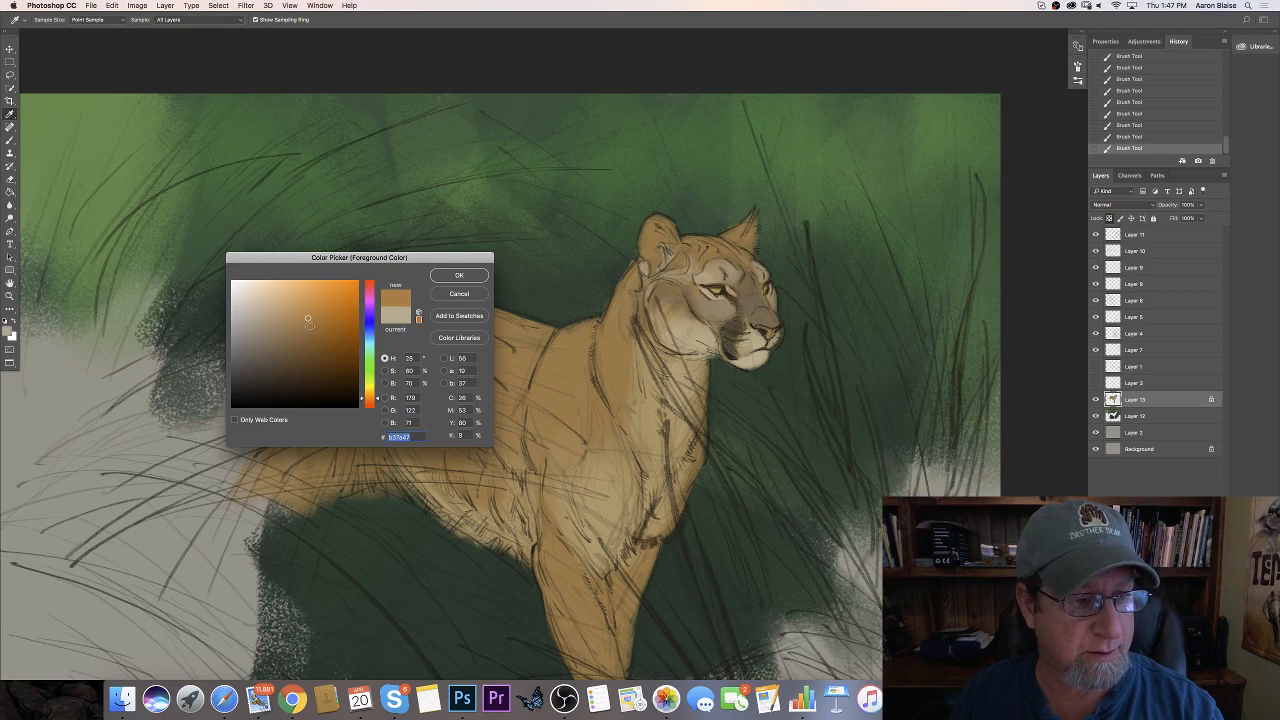
click(309, 326)
click(445, 278)
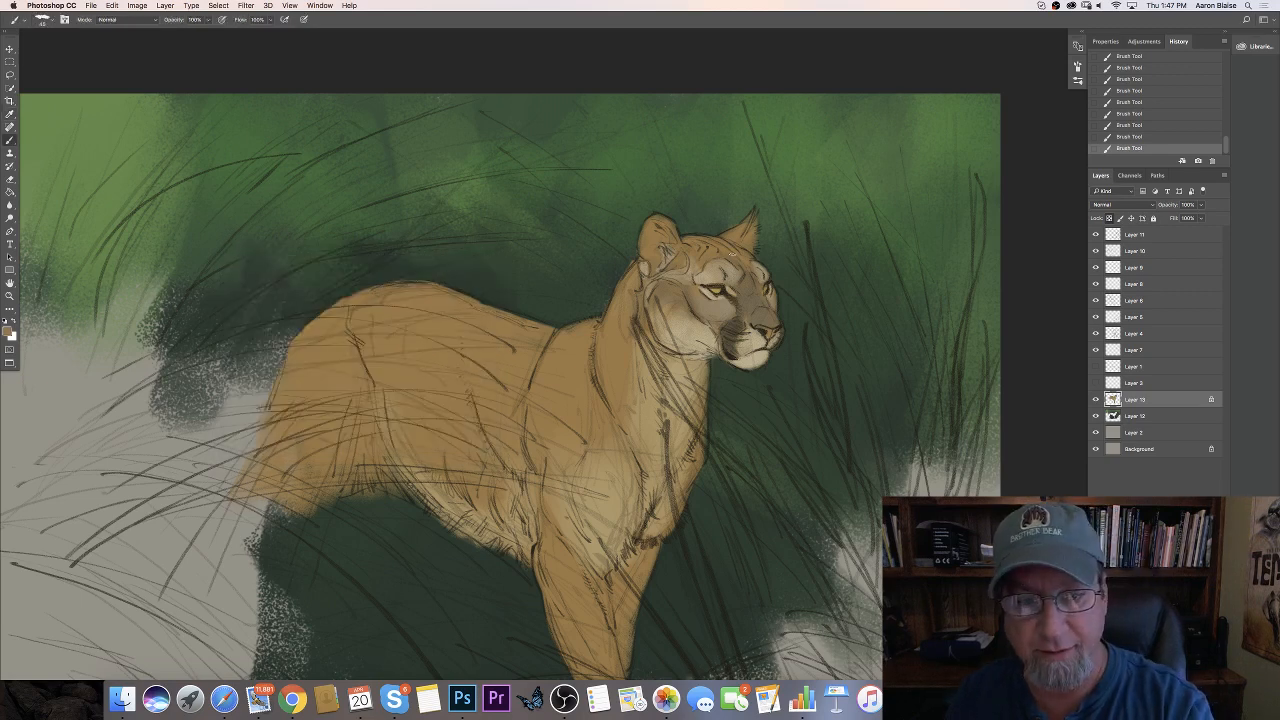
click(7, 332)
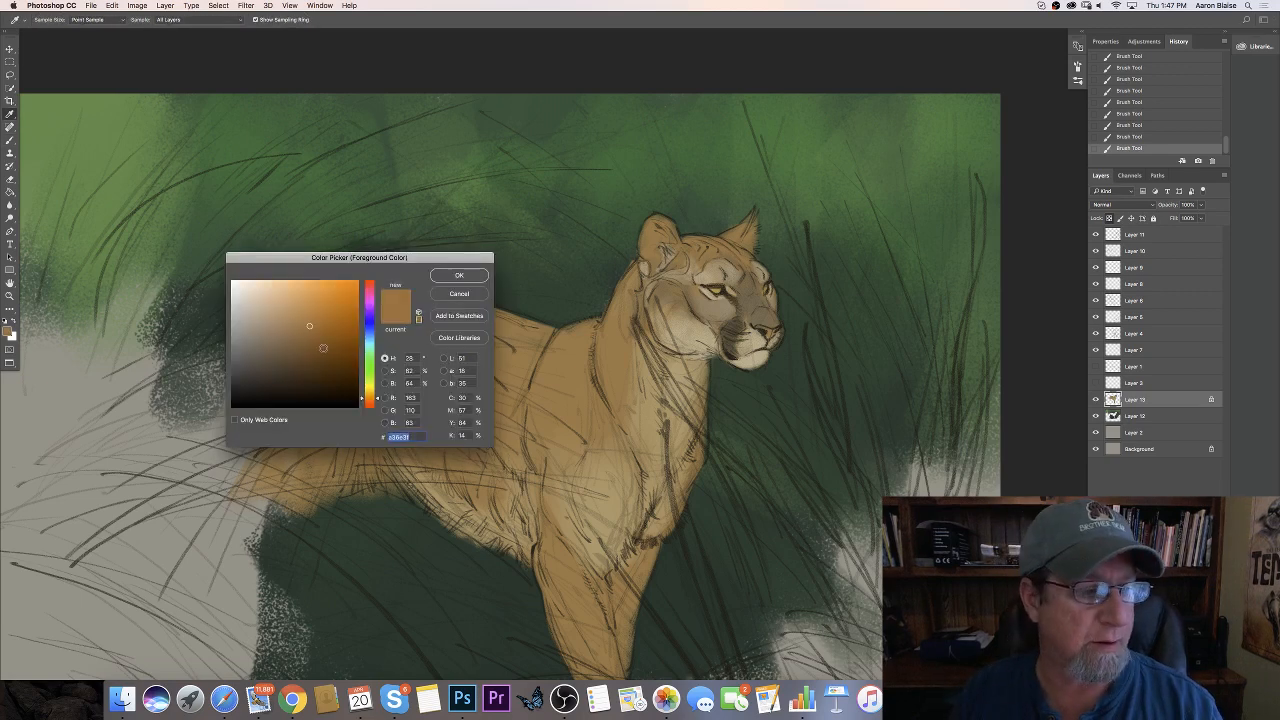
click(317, 340)
click(454, 277)
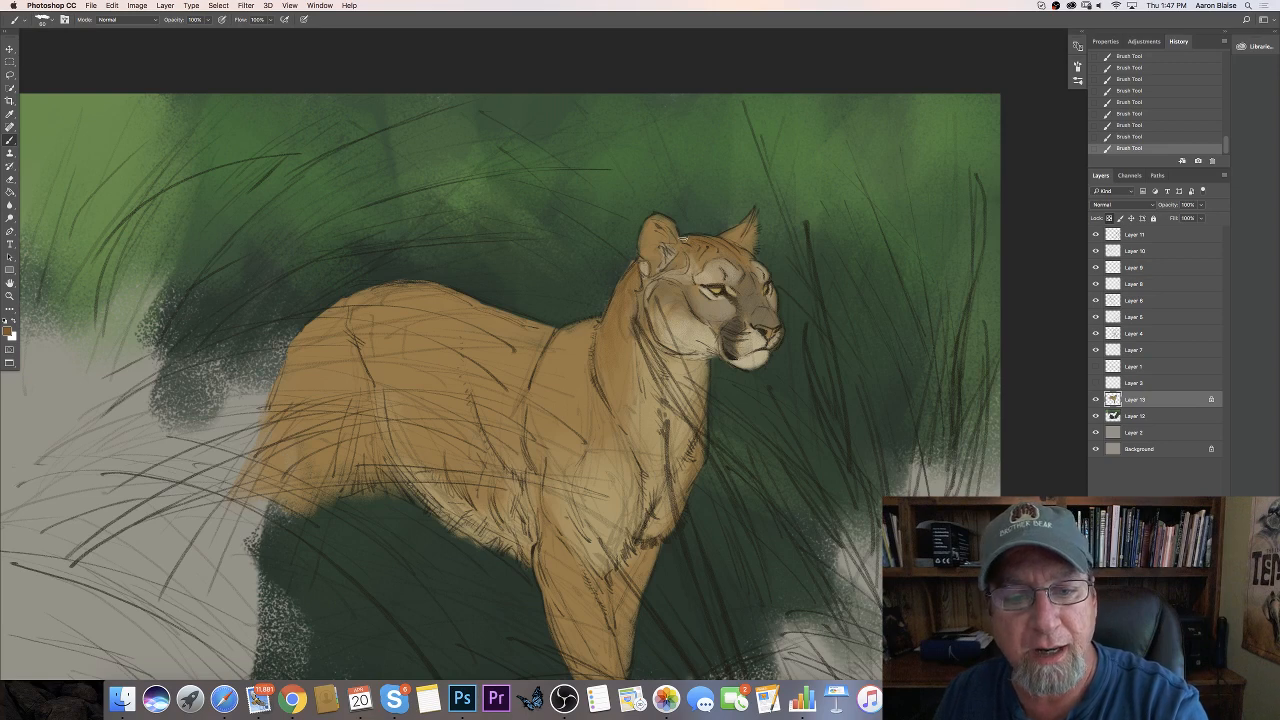
Unlock the transparent pixels of Layer 13 and brush the orange-brown along the top edge of the panther's head
click(1109, 218)
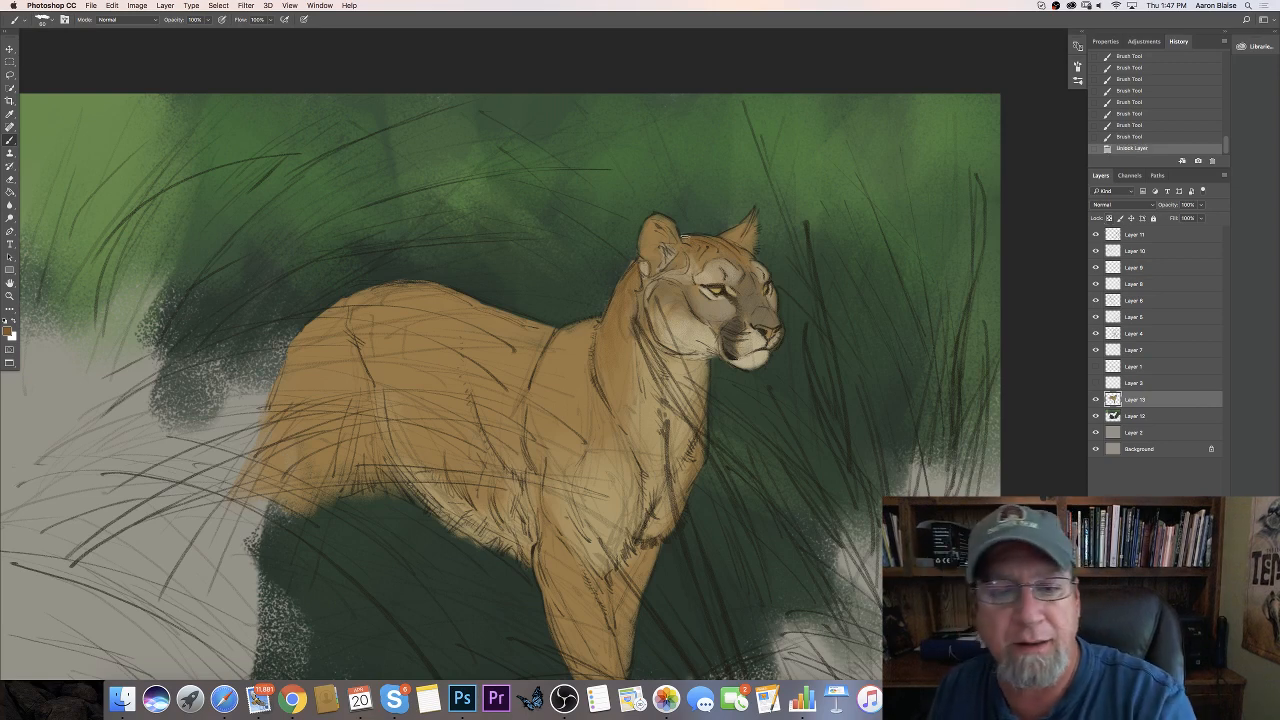
mouse_move(697, 235)
mouse_down()
mouse_move(685, 238)
mouse_move(704, 238)
mouse_up()
drag(711, 235, 697, 238)
drag(714, 240, 705, 242)
drag(705, 241, 684, 242)
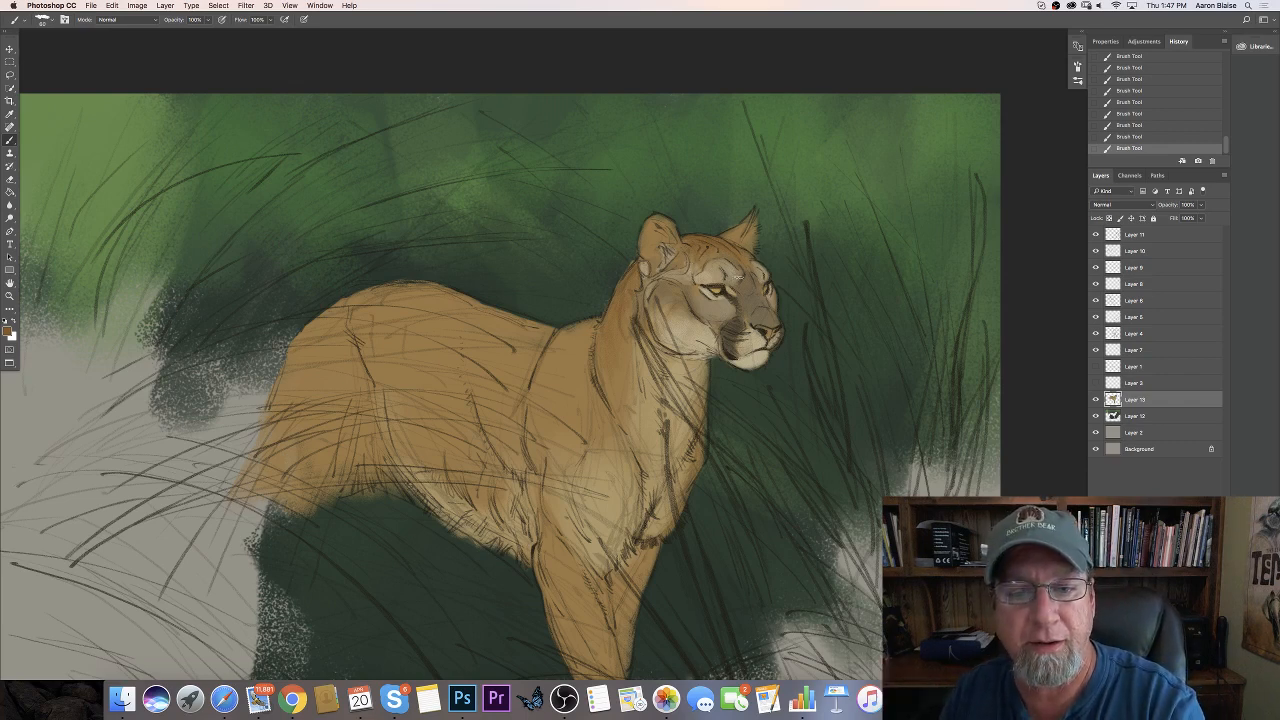
Set the foreground colour to off-white #d5c7bb and brush light fur inside both of the panther's ears
click(8, 330)
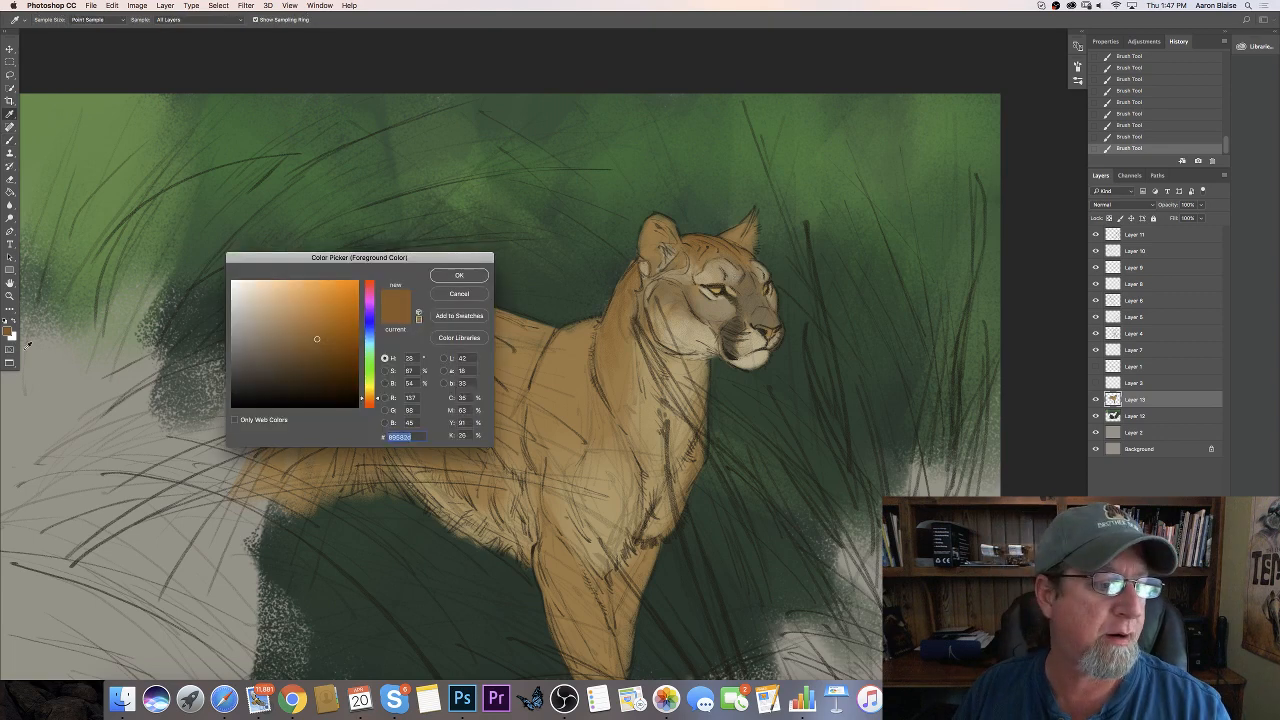
click(249, 298)
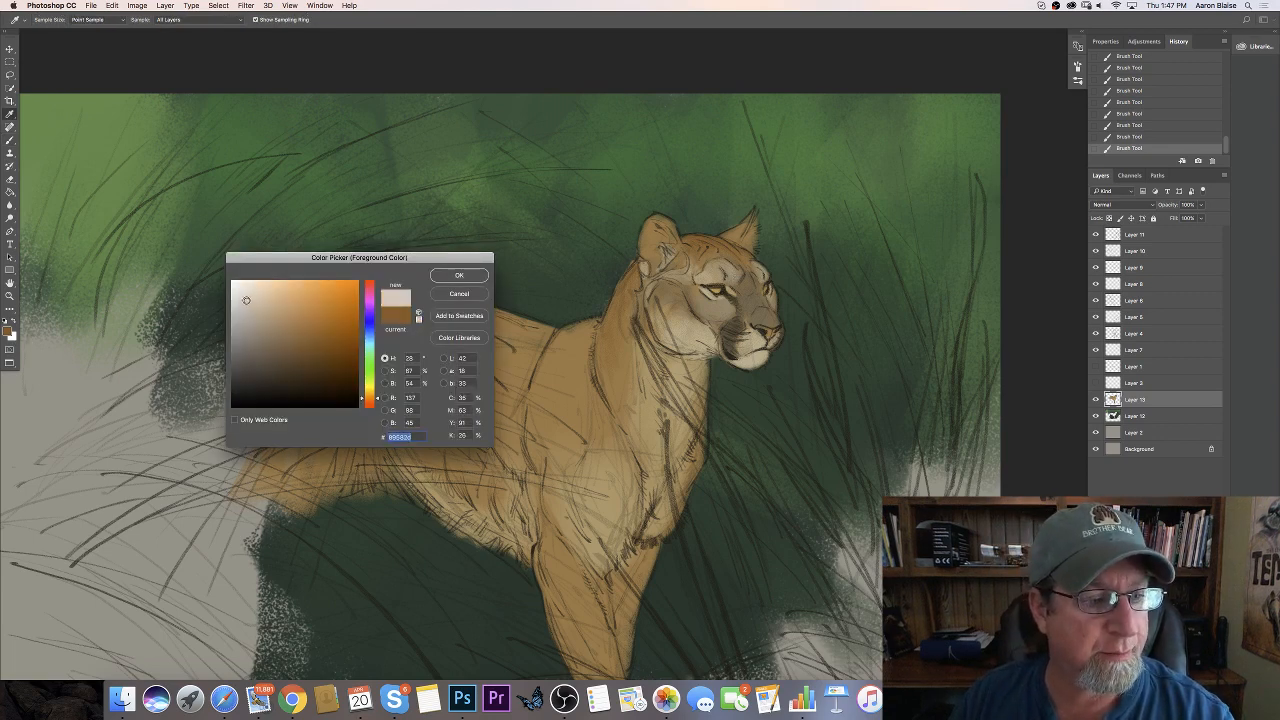
click(452, 276)
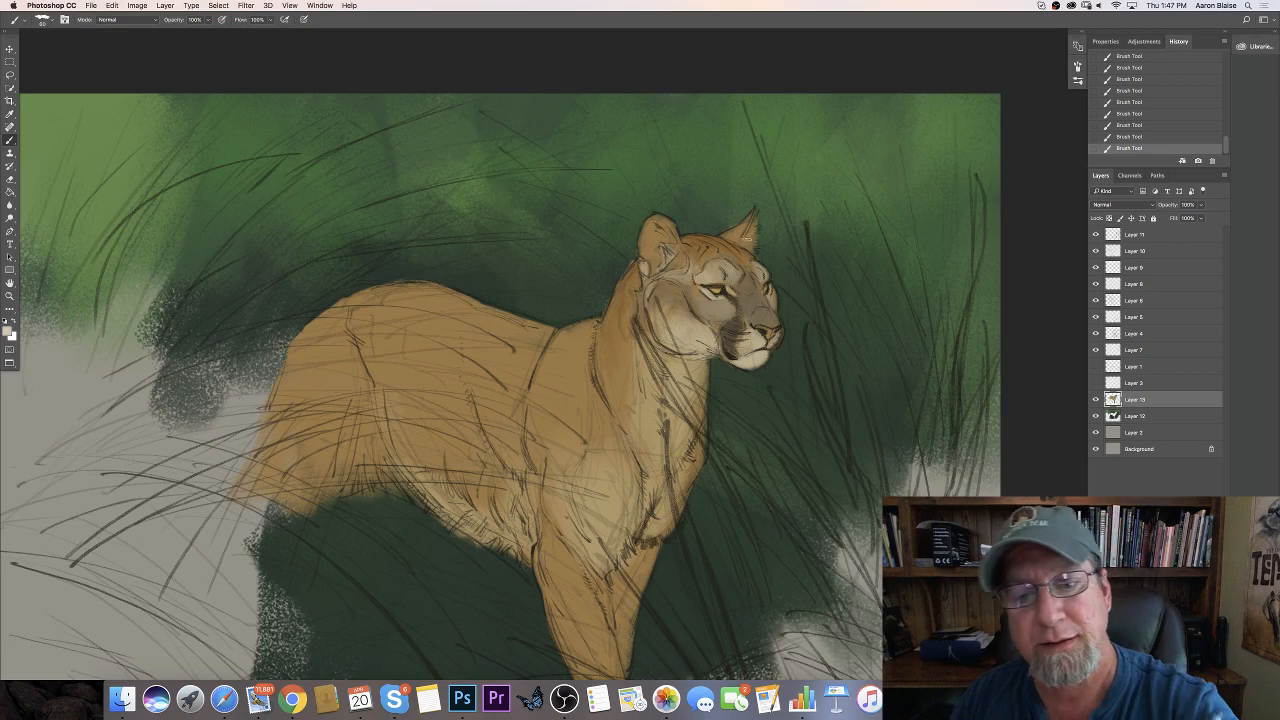
drag(746, 238, 750, 245)
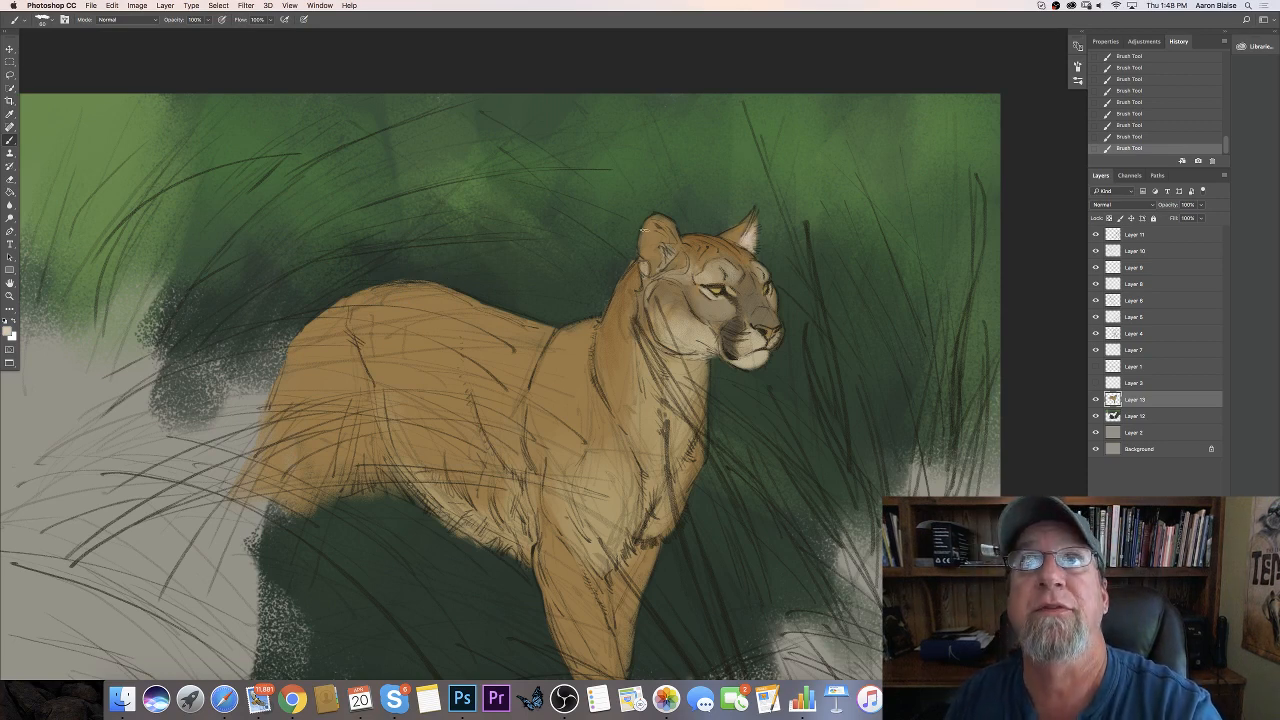
drag(663, 242, 664, 260)
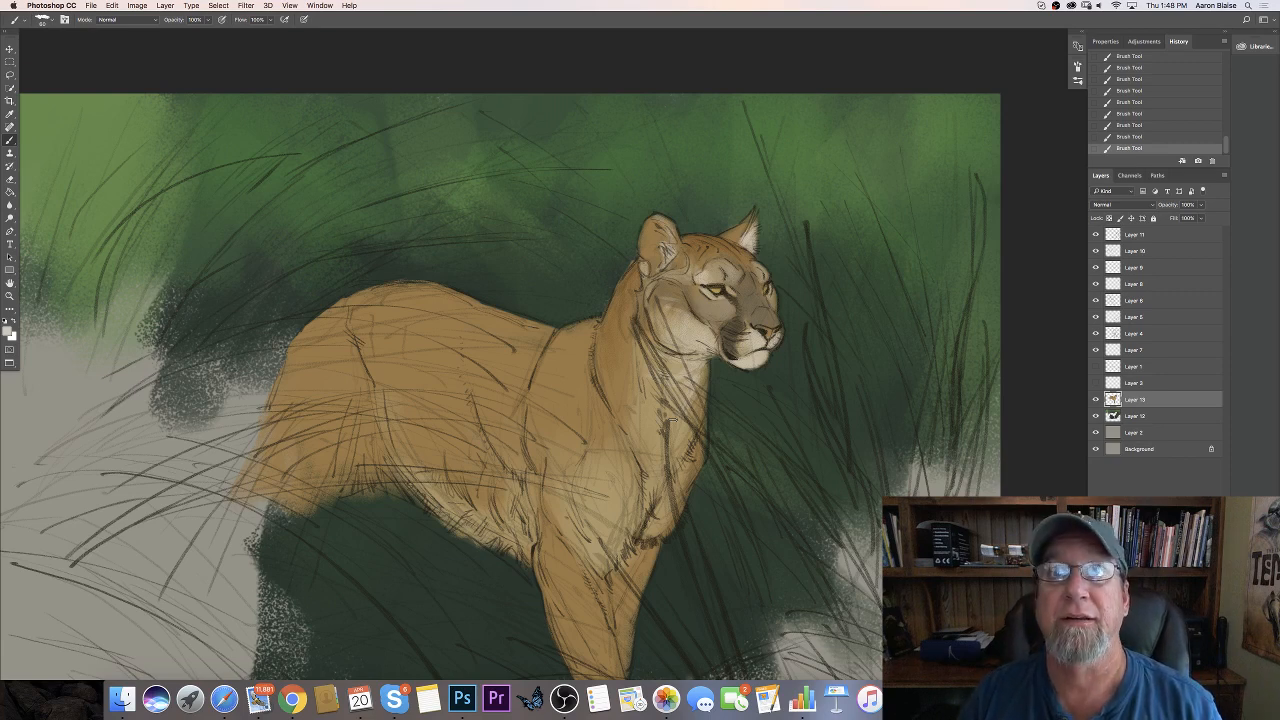
Set the foreground colour to light tan #c9b188 and brush light fur down the panther's lower chest with an enlarged brush
click(7, 332)
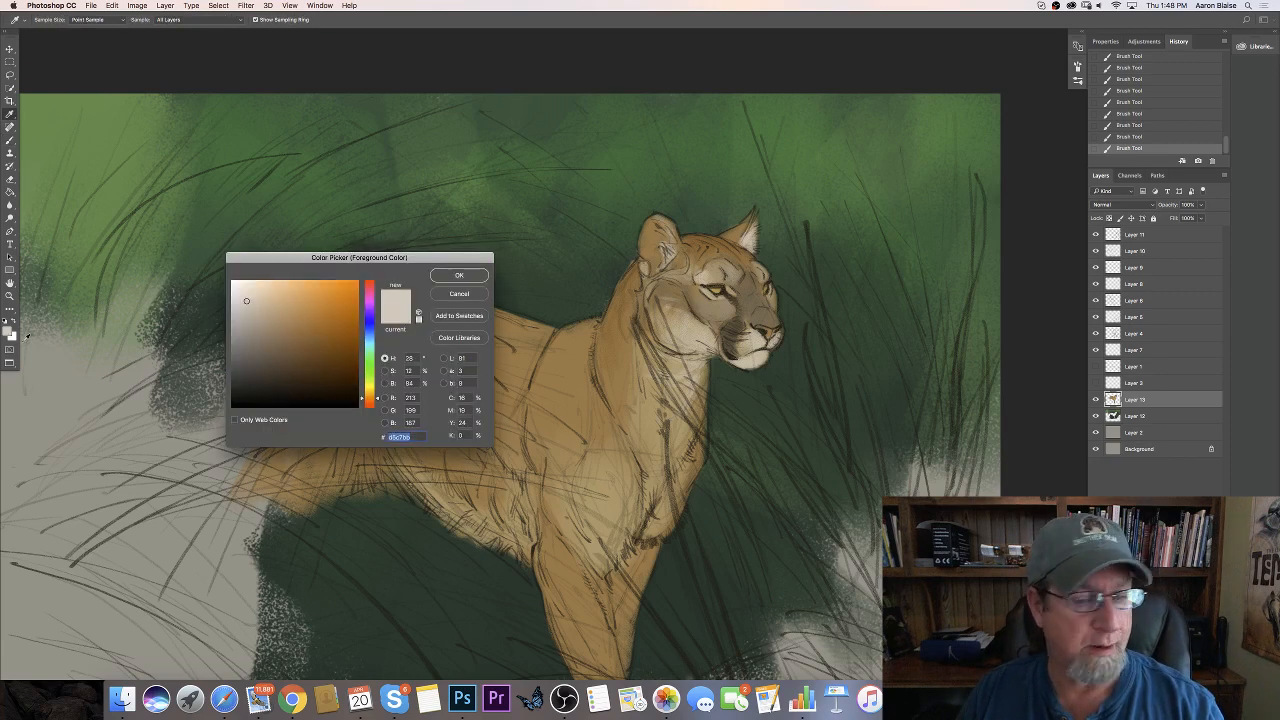
click(600, 500)
click(272, 307)
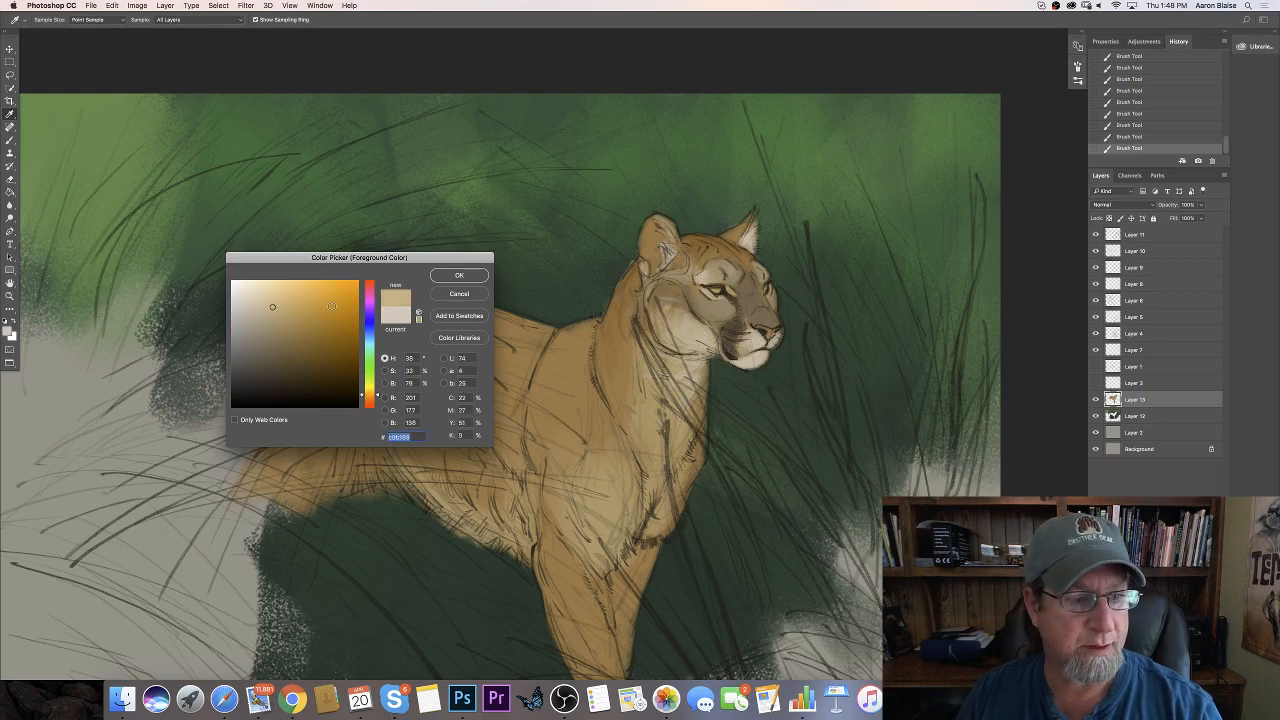
click(454, 276)
key(bracketright)
key(bracketright)
key(bracketright)
key(bracketright)
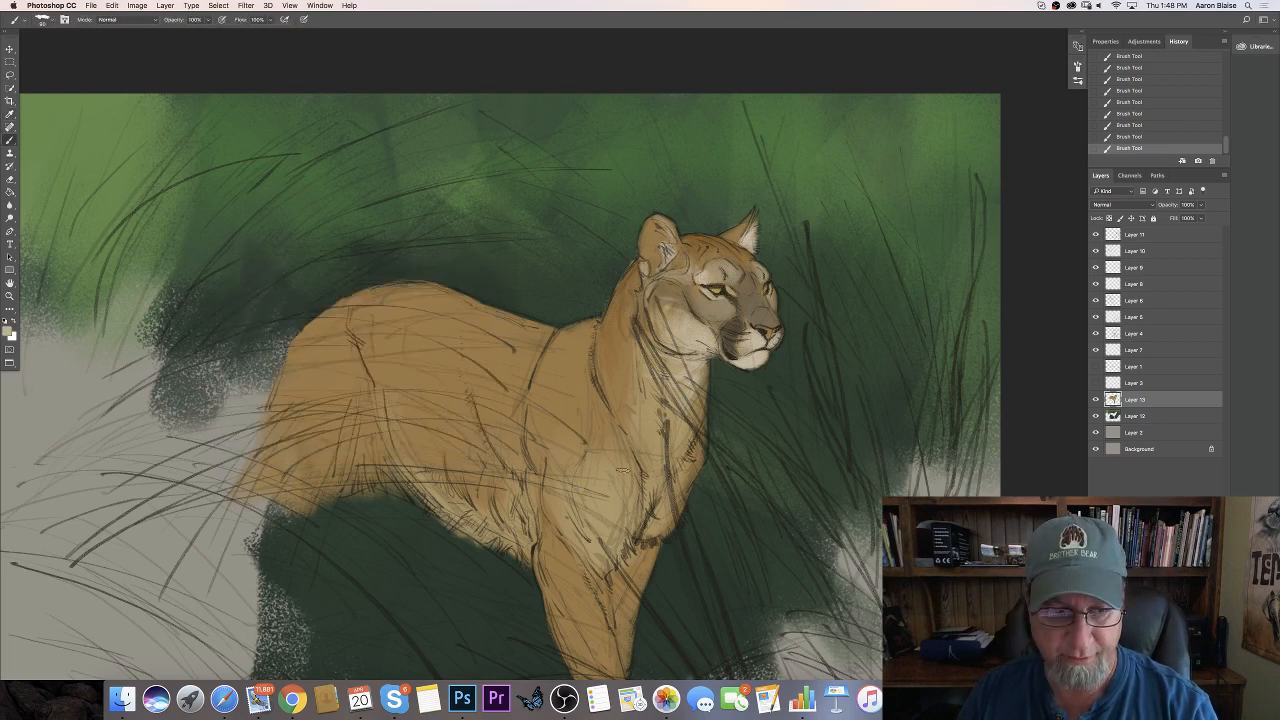
drag(634, 500, 616, 552)
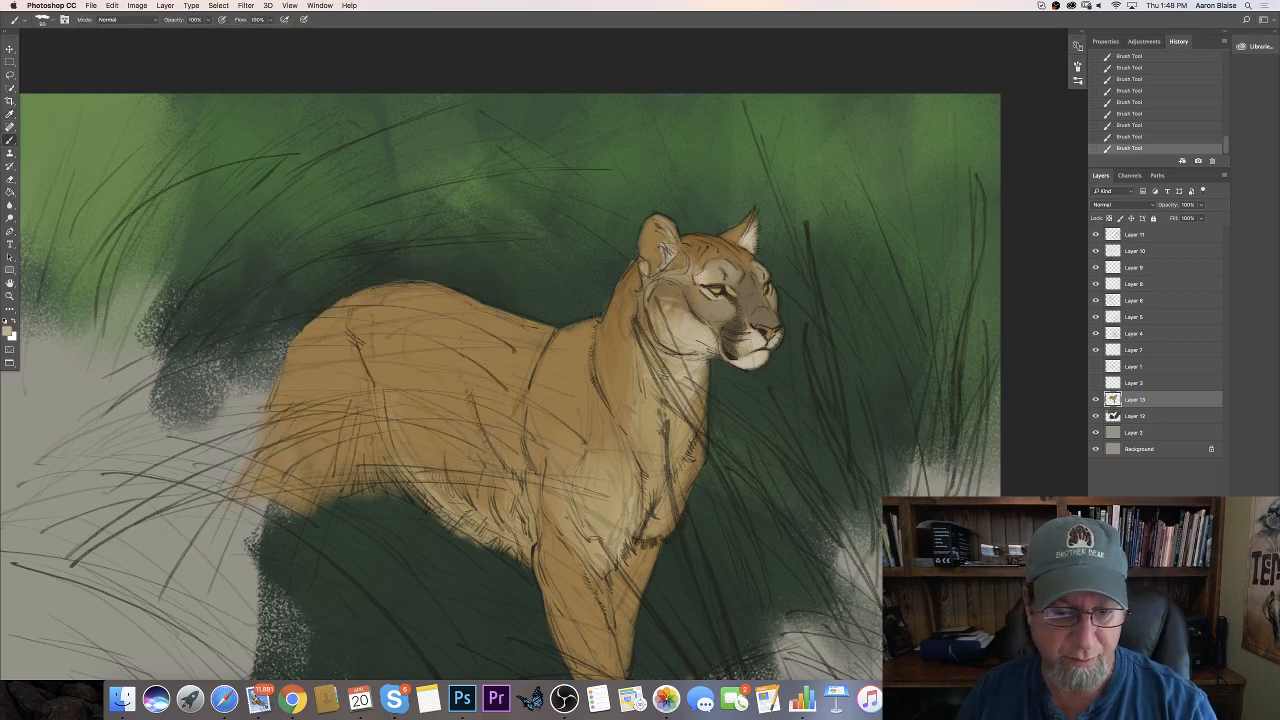
drag(643, 500, 645, 535)
drag(667, 503, 657, 534)
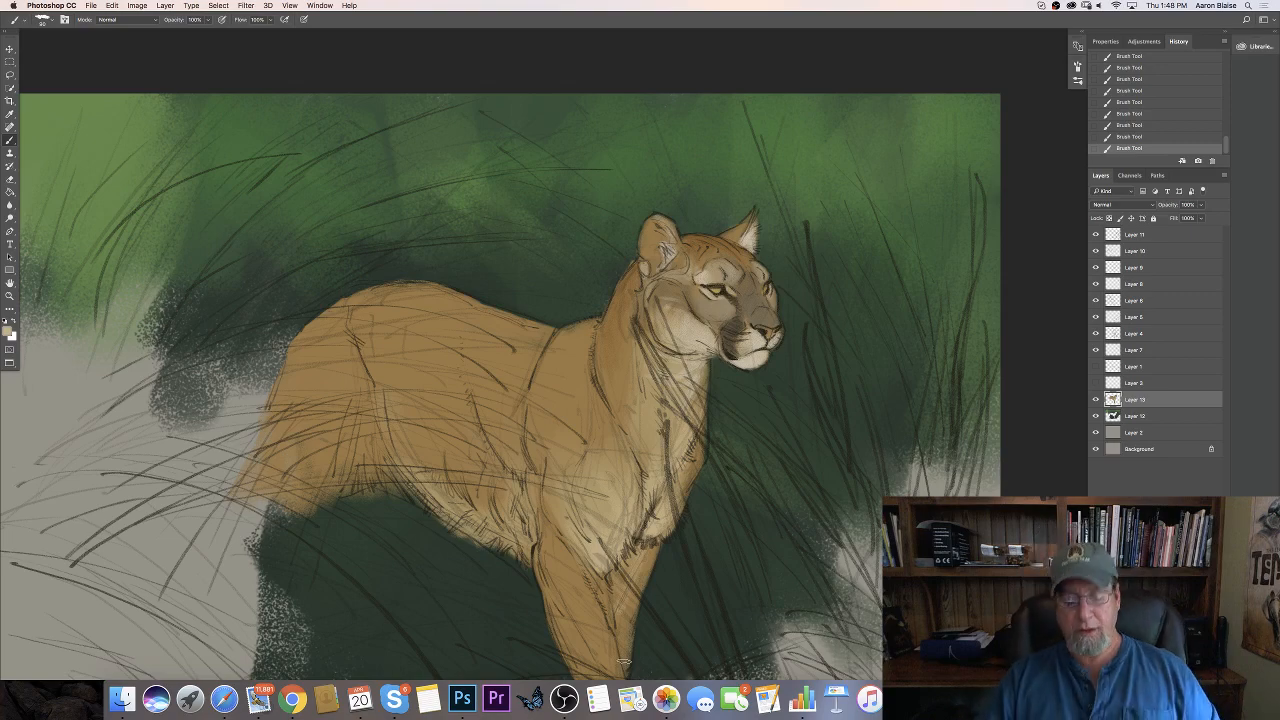
Brush the same light tan over the inside of the panther's hind leg where it meets the belly
key(super+minus)
key(super+minus)
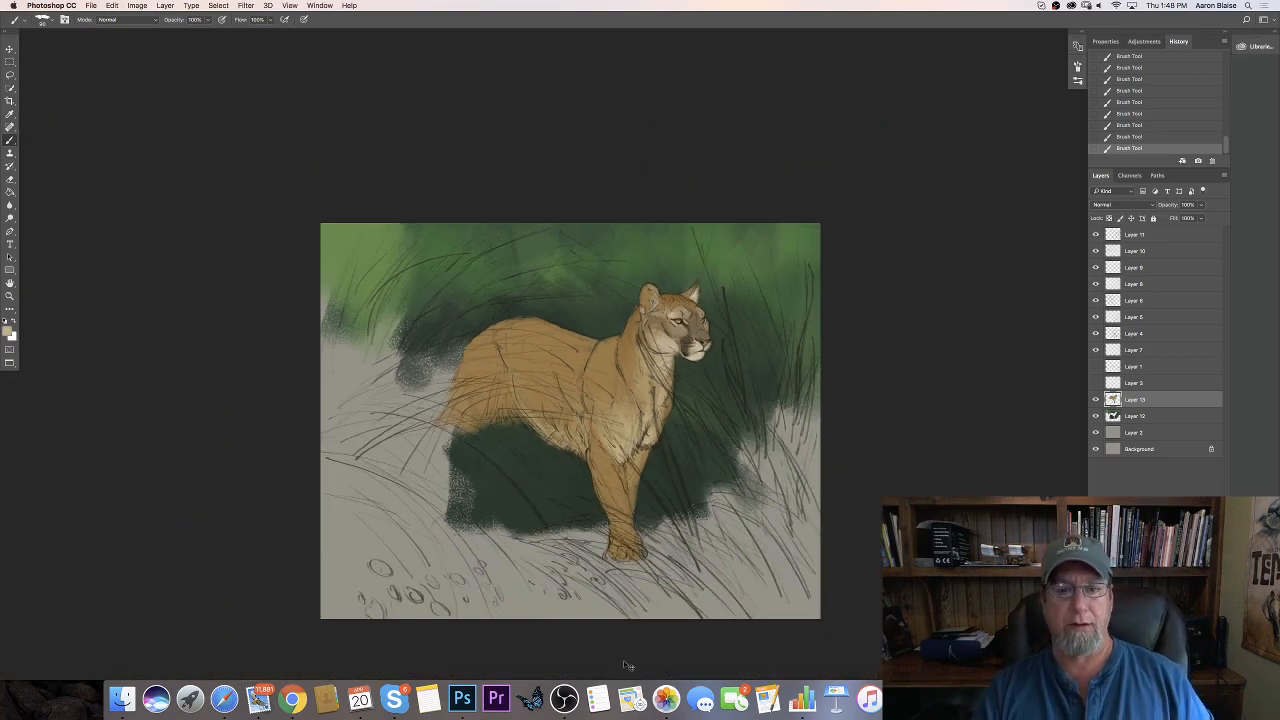
key(super+plus)
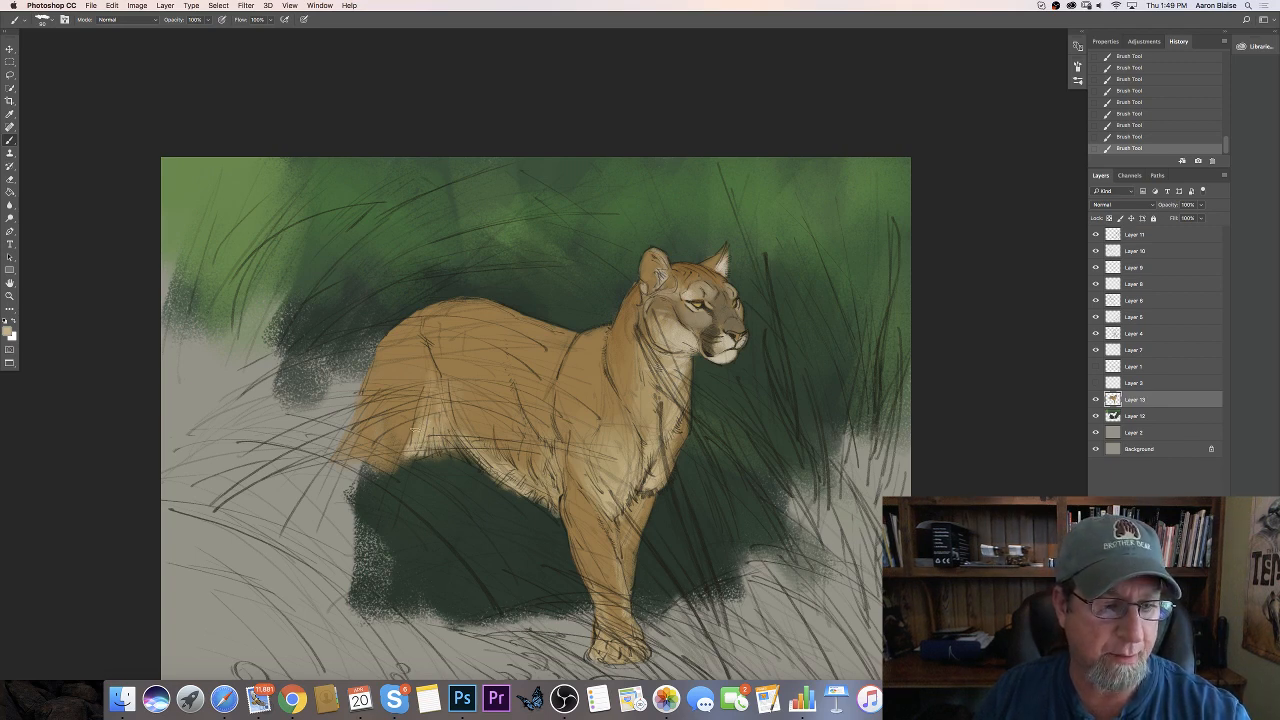
drag(381, 469, 388, 451)
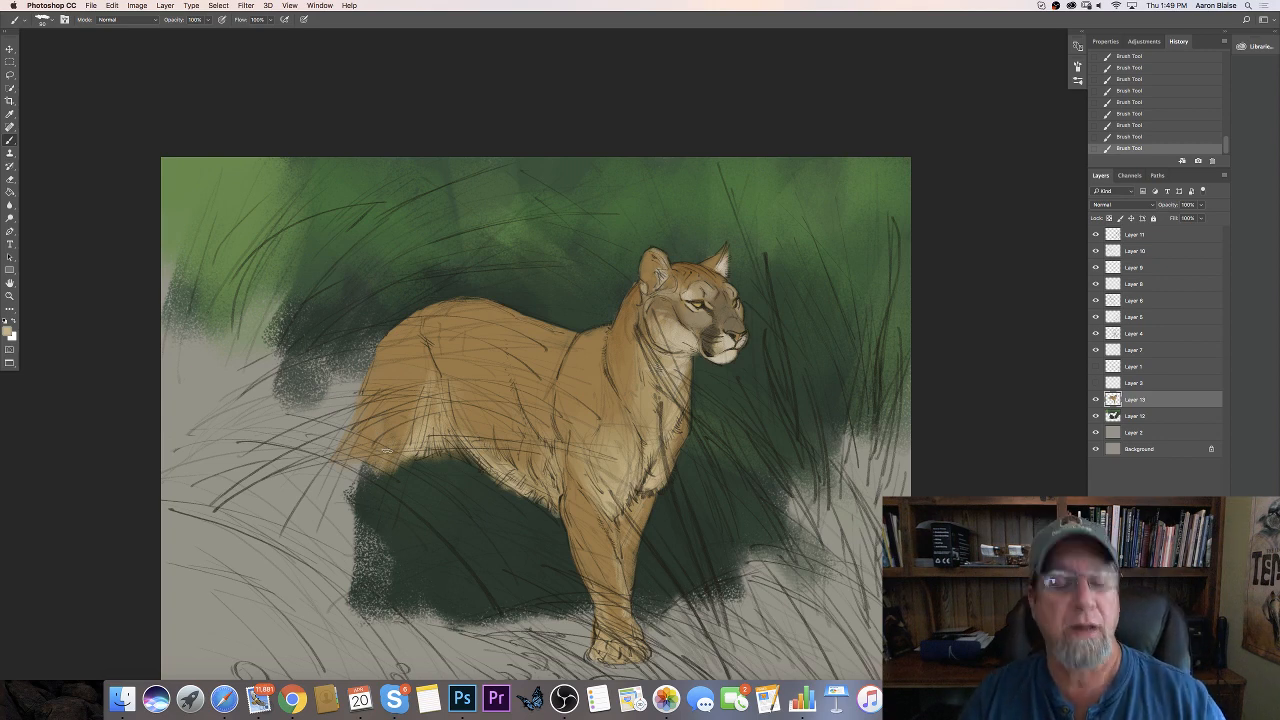
Set the foreground colour to the muted greyish brown #967b5c for shading the panther's body
click(10, 328)
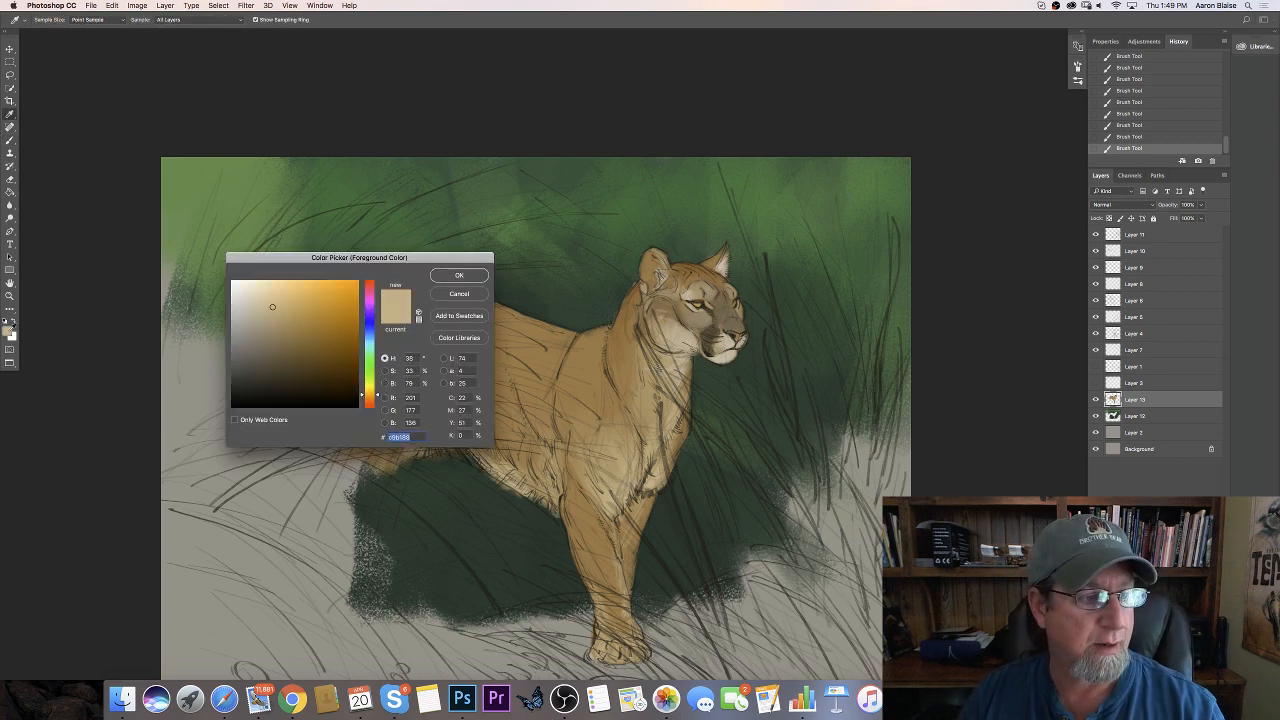
click(573, 377)
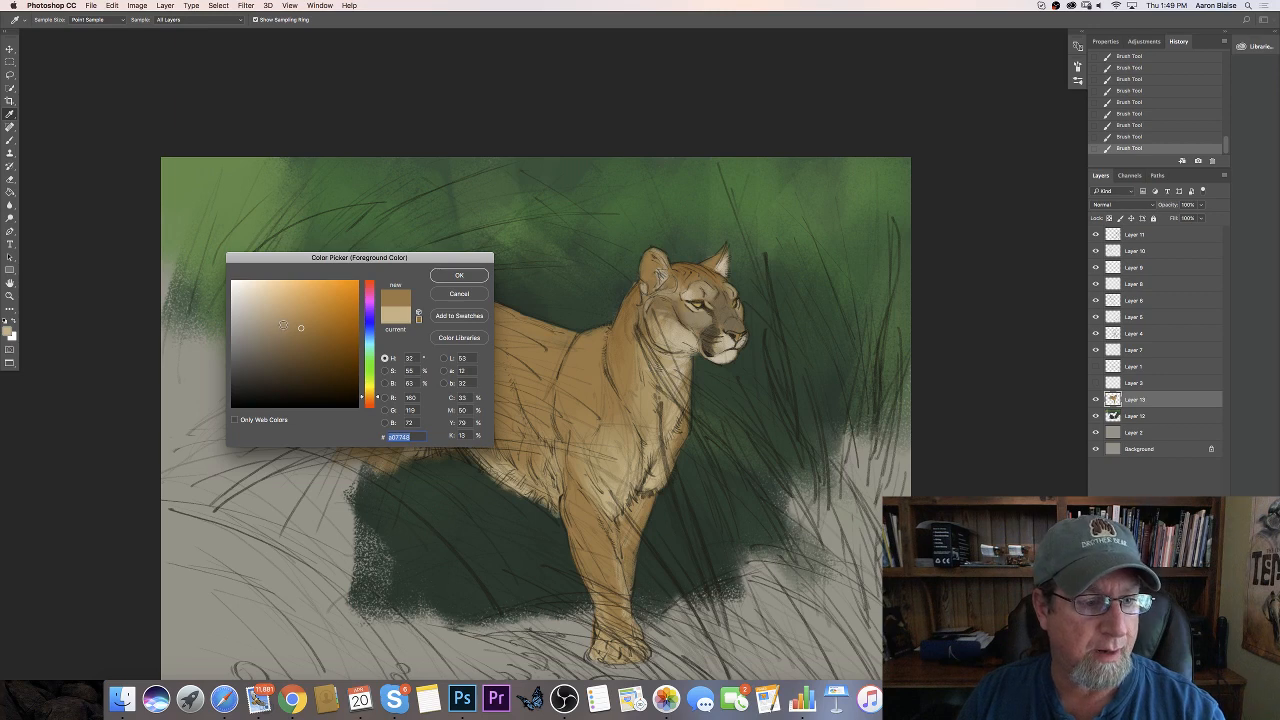
click(449, 280)
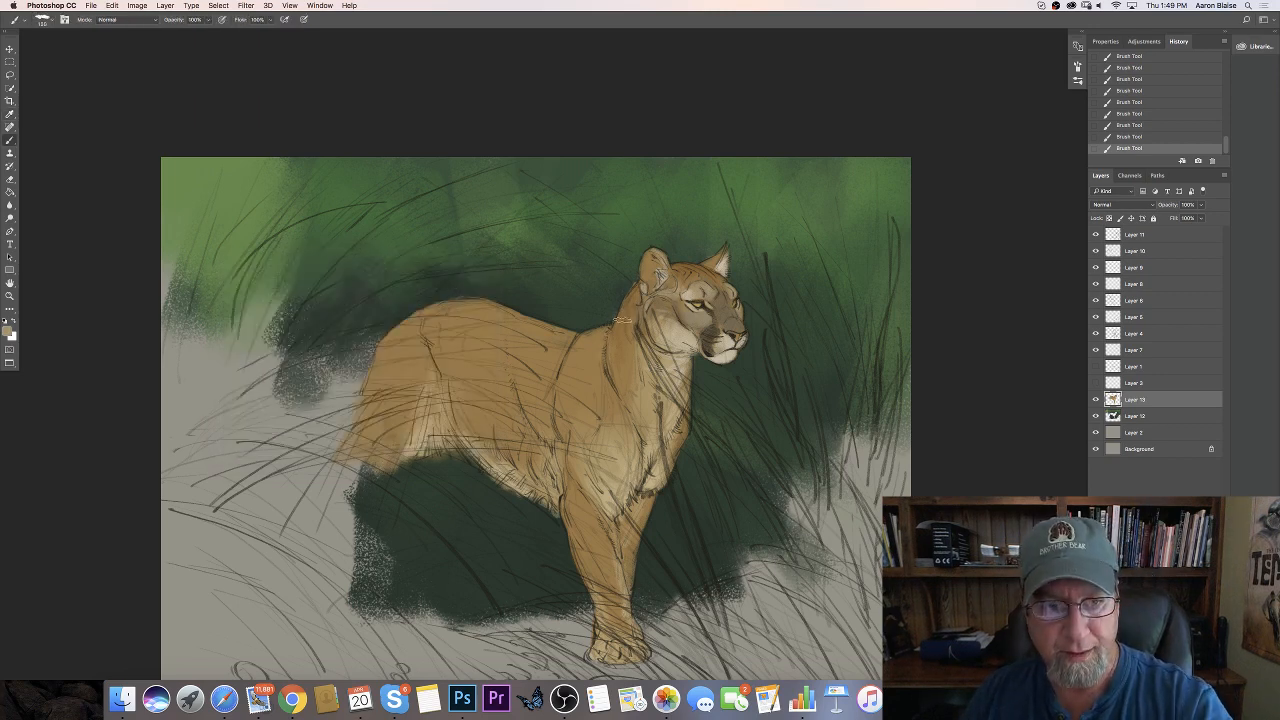
click(9, 331)
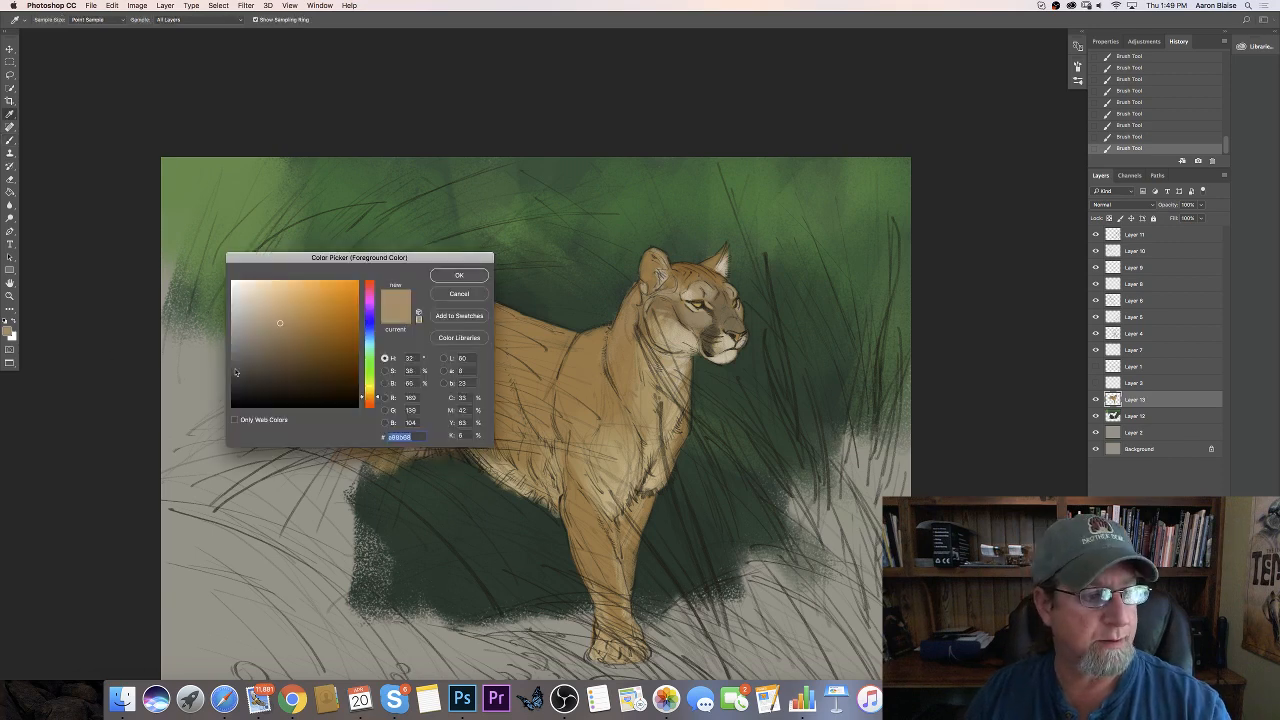
click(450, 279)
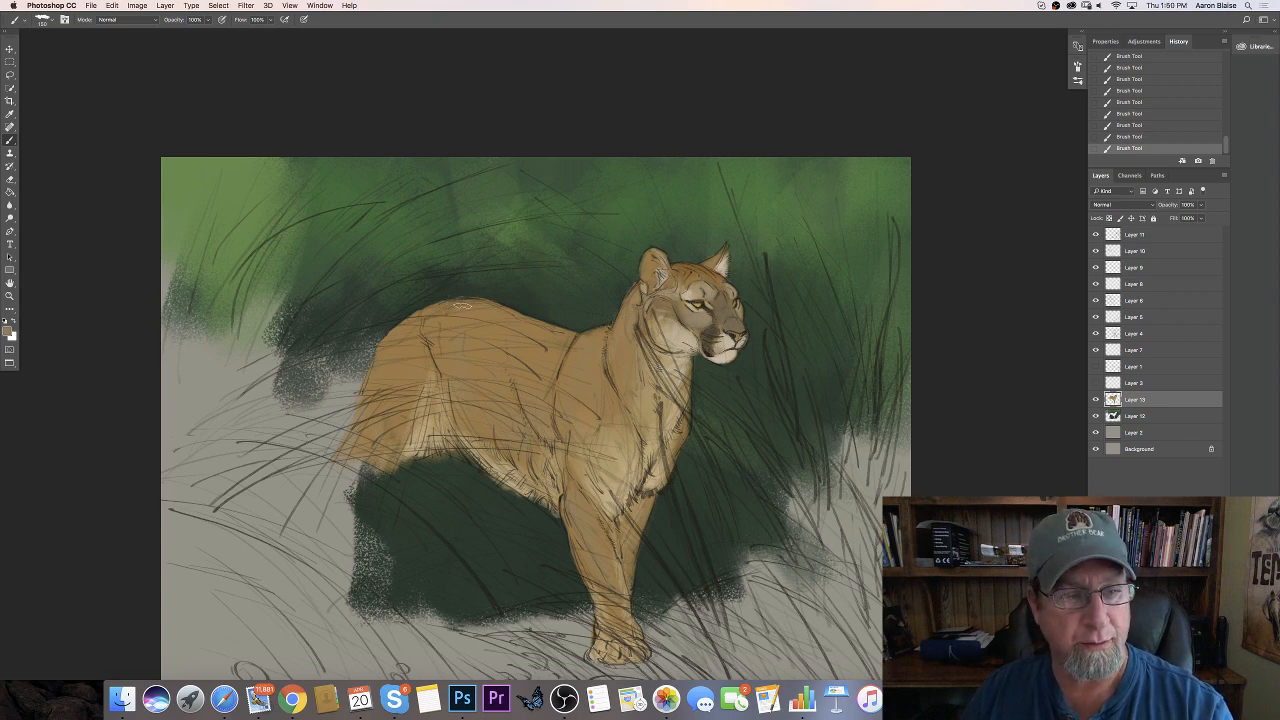
Lock the transparent pixels of Layer 13 and brush the greyish brown over the panther's back and haunch
key(super+slash)
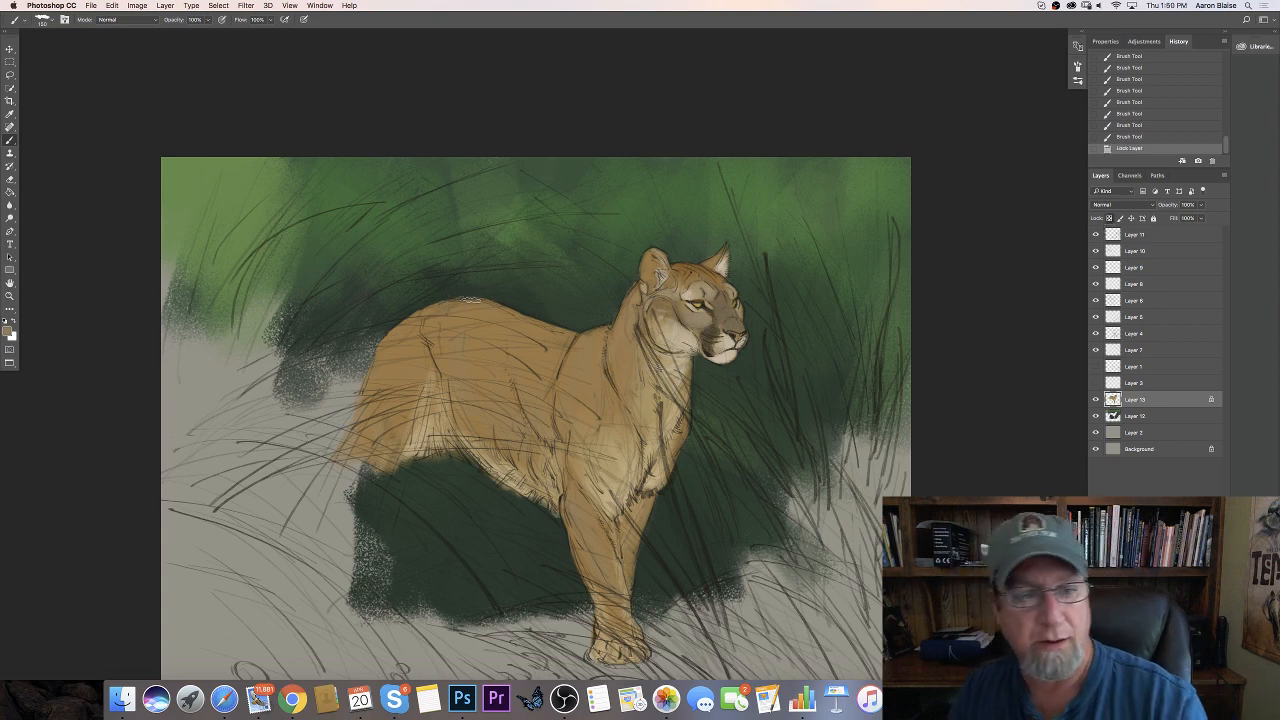
drag(455, 317, 450, 328)
mouse_move(450, 328)
mouse_down()
mouse_move(576, 331)
mouse_move(502, 343)
mouse_up()
mouse_move(434, 285)
mouse_down()
mouse_move(386, 368)
mouse_move(386, 387)
mouse_move(419, 366)
mouse_move(387, 444)
mouse_up()
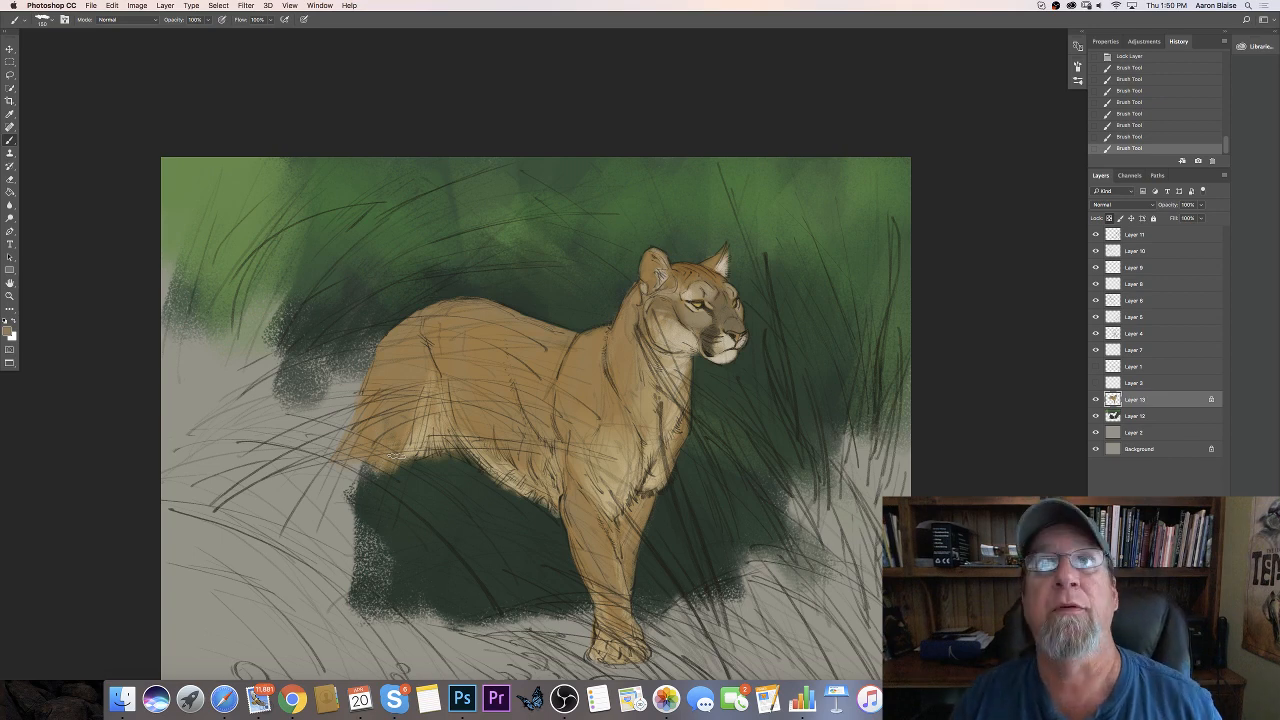
Set the foreground colour to the dusty pink #b97768 and brush it inside the panther's near ear
click(7, 333)
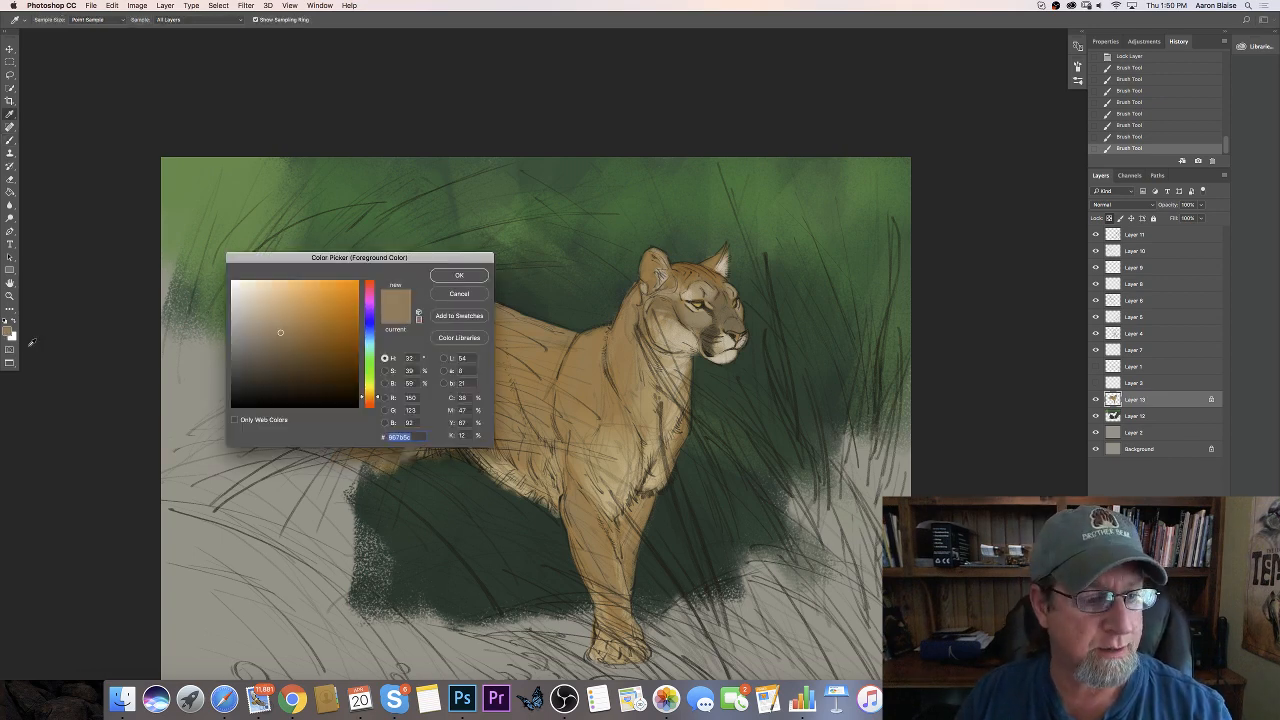
click(362, 403)
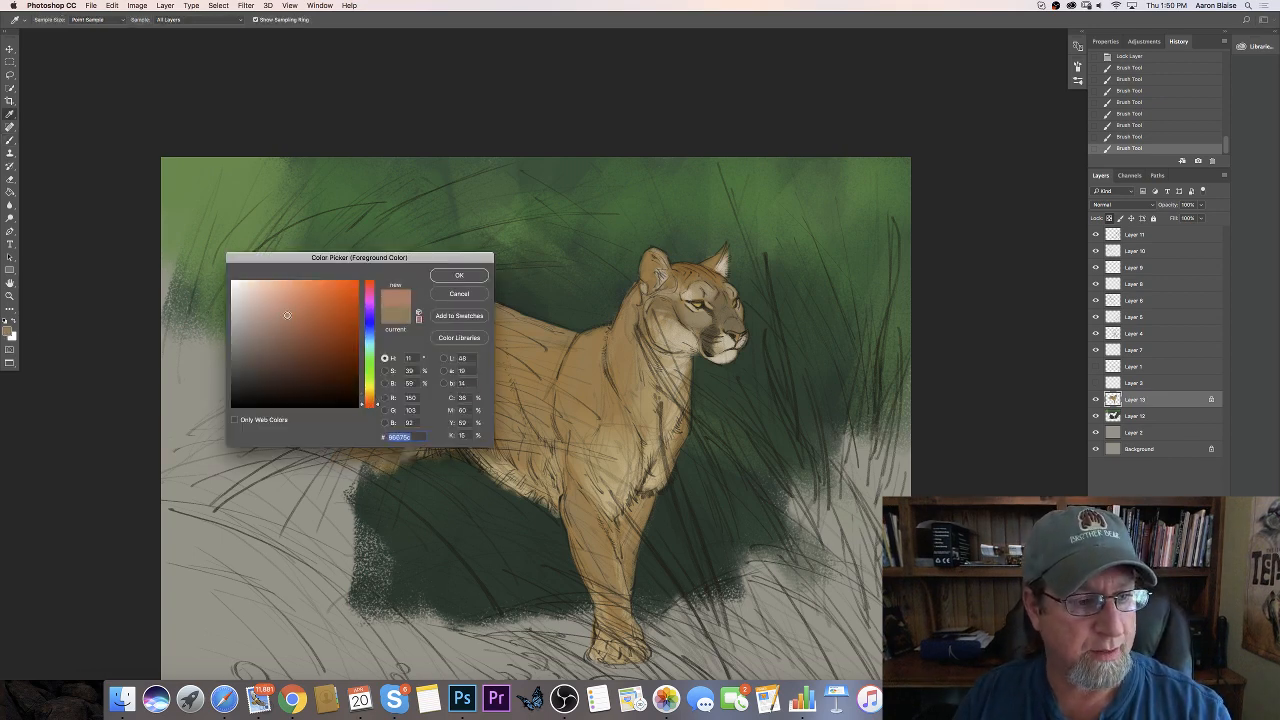
click(447, 278)
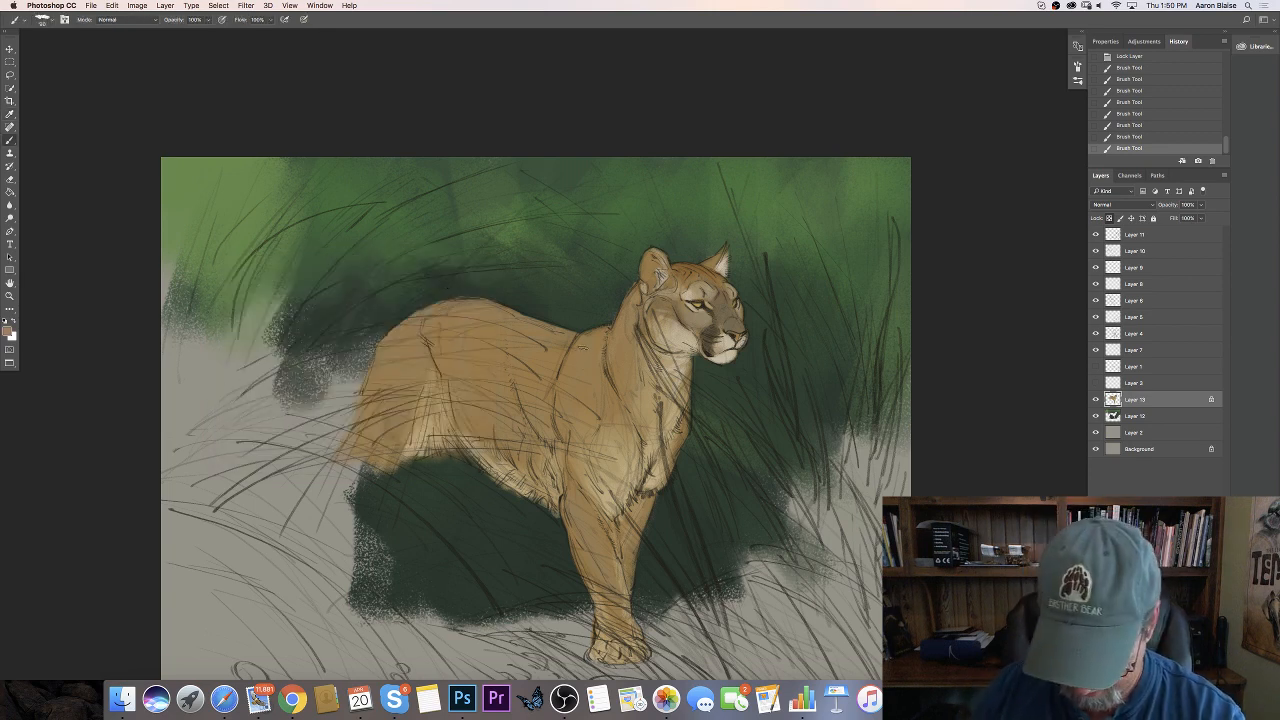
scroll(620, 348, up, 1)
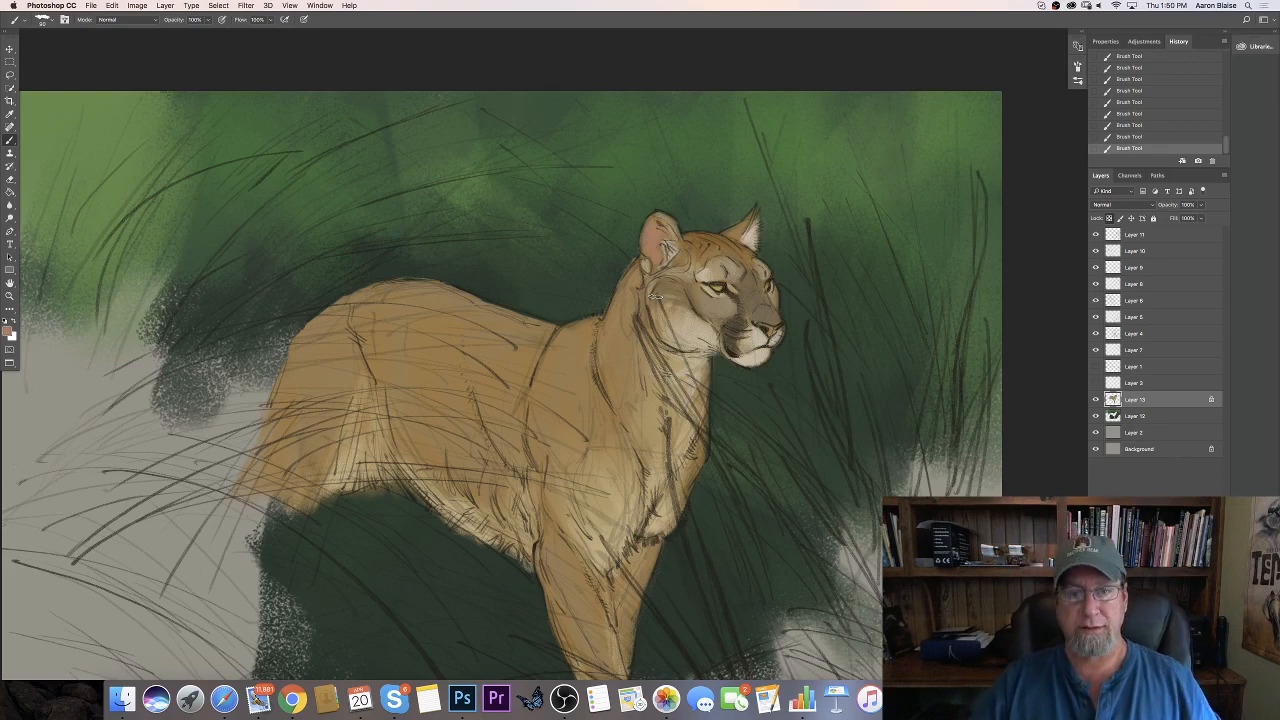
key(super+minus)
key(super+minus)
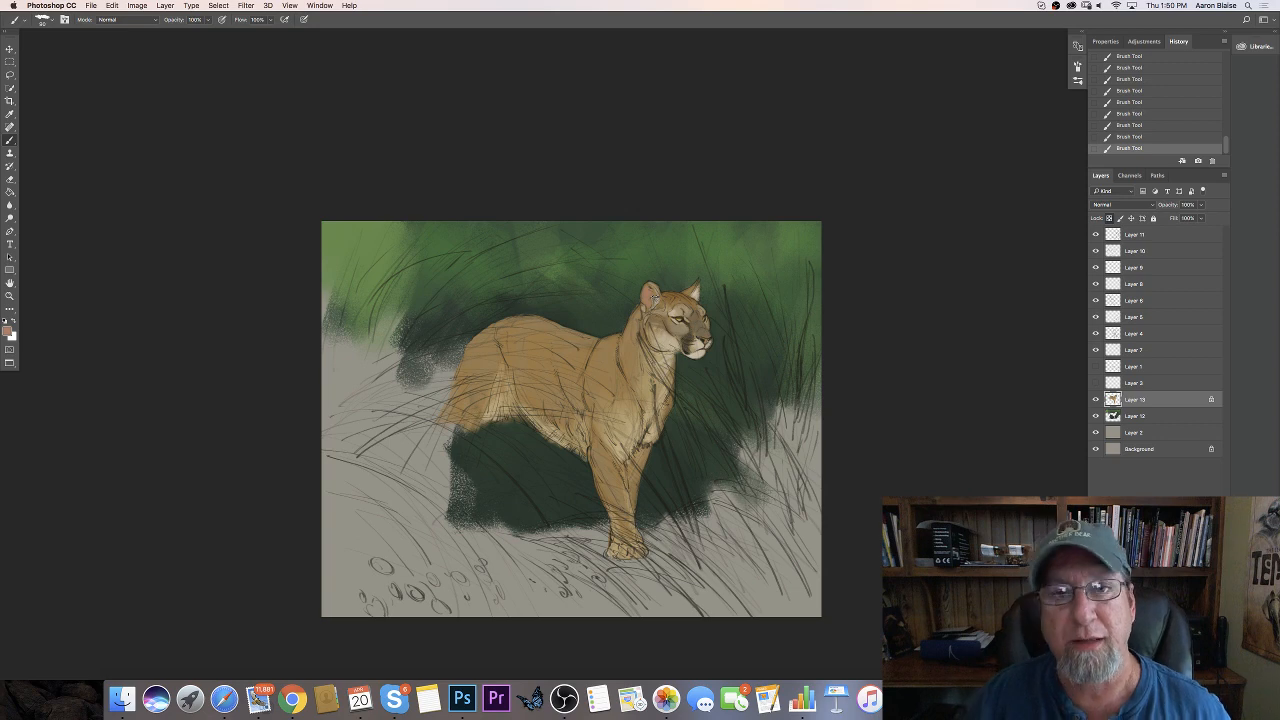
Create a new layer above Layer 13 and set the foreground colour to a medium grass green
key(super+equal)
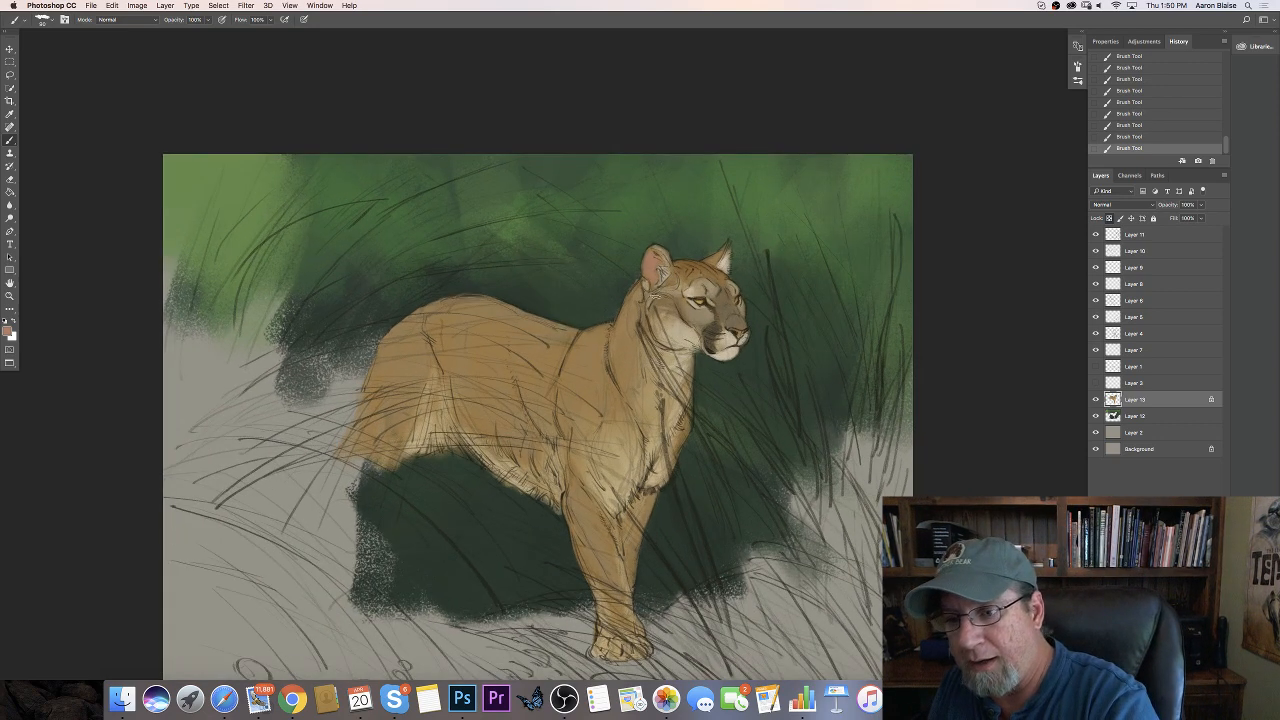
key(super+shift+alt+n)
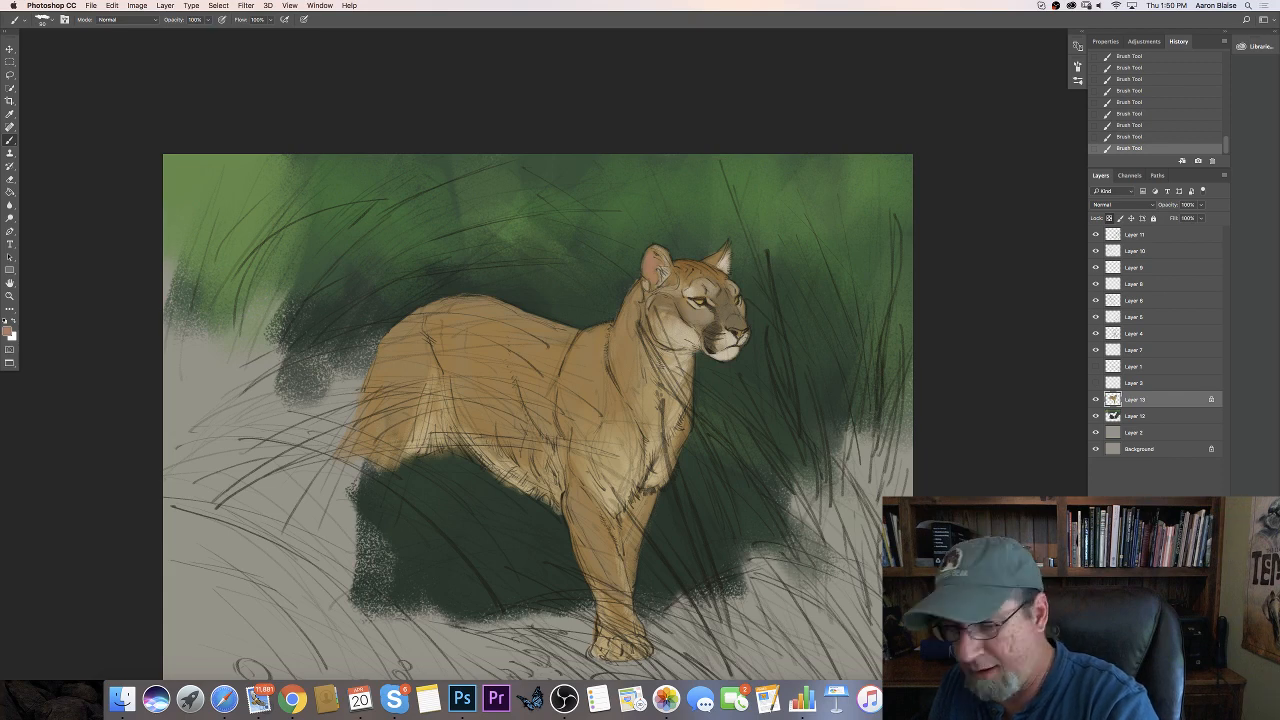
click(9, 331)
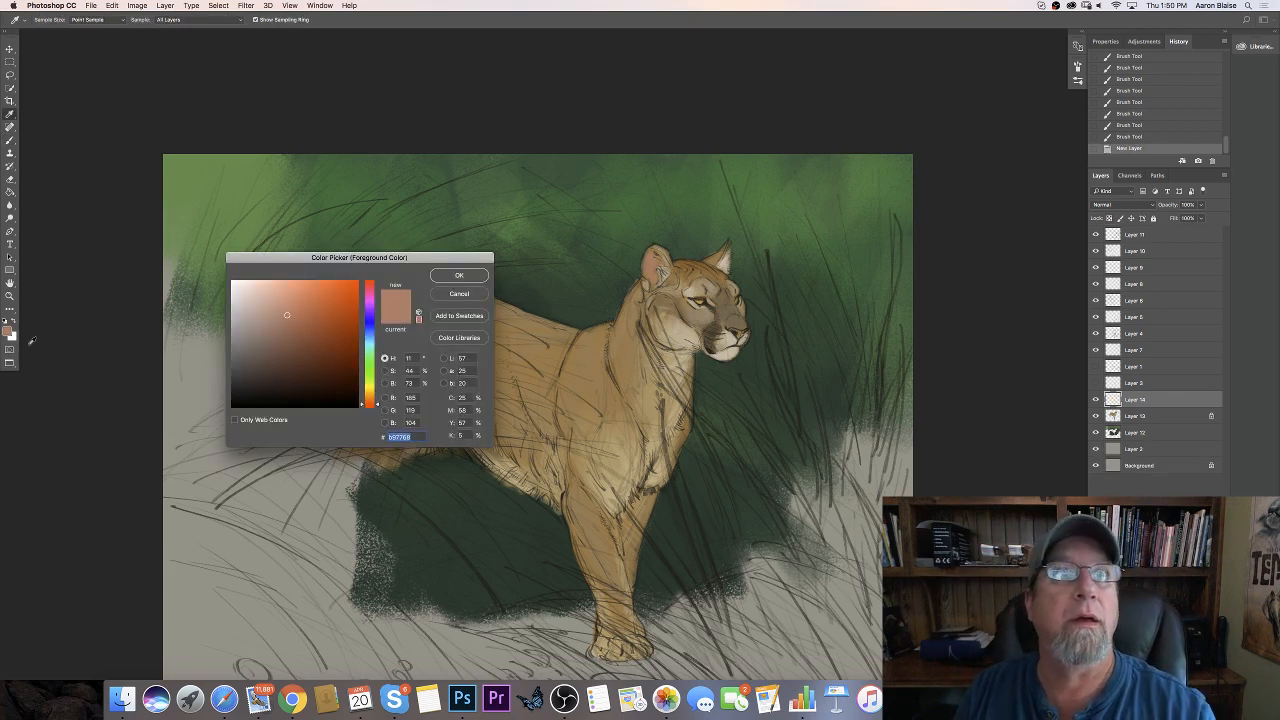
click(369, 372)
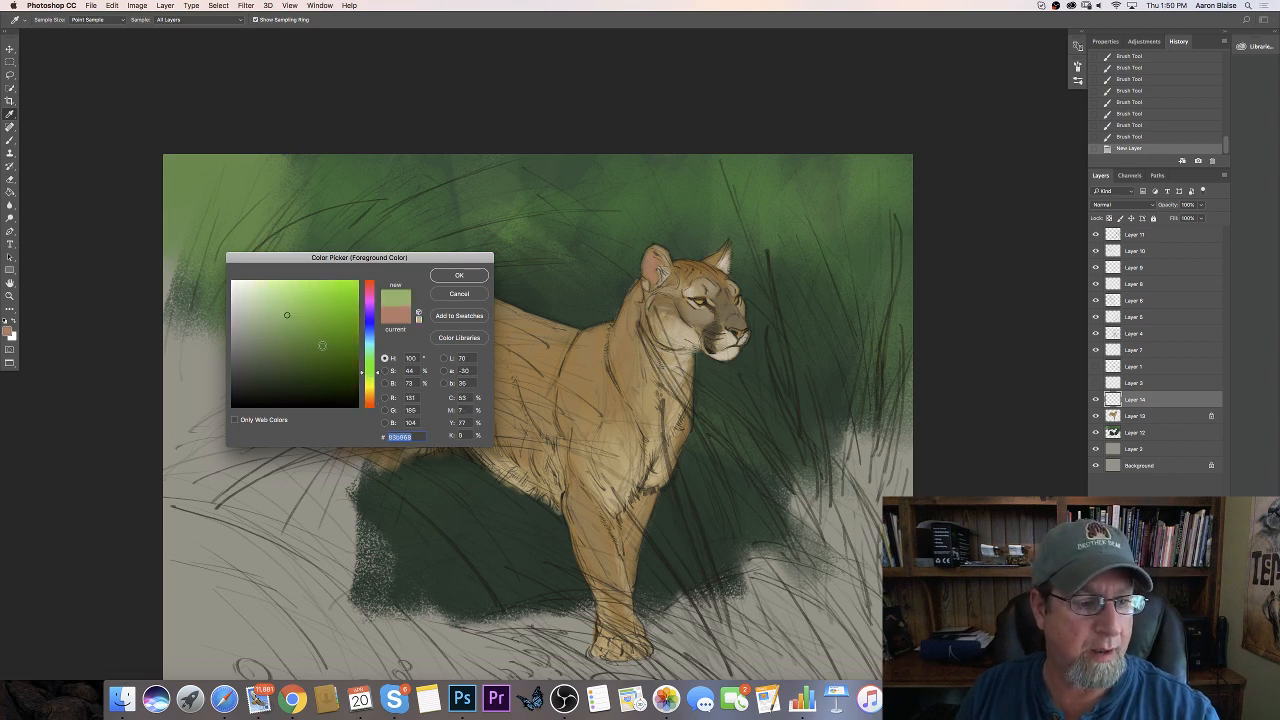
click(310, 358)
click(309, 361)
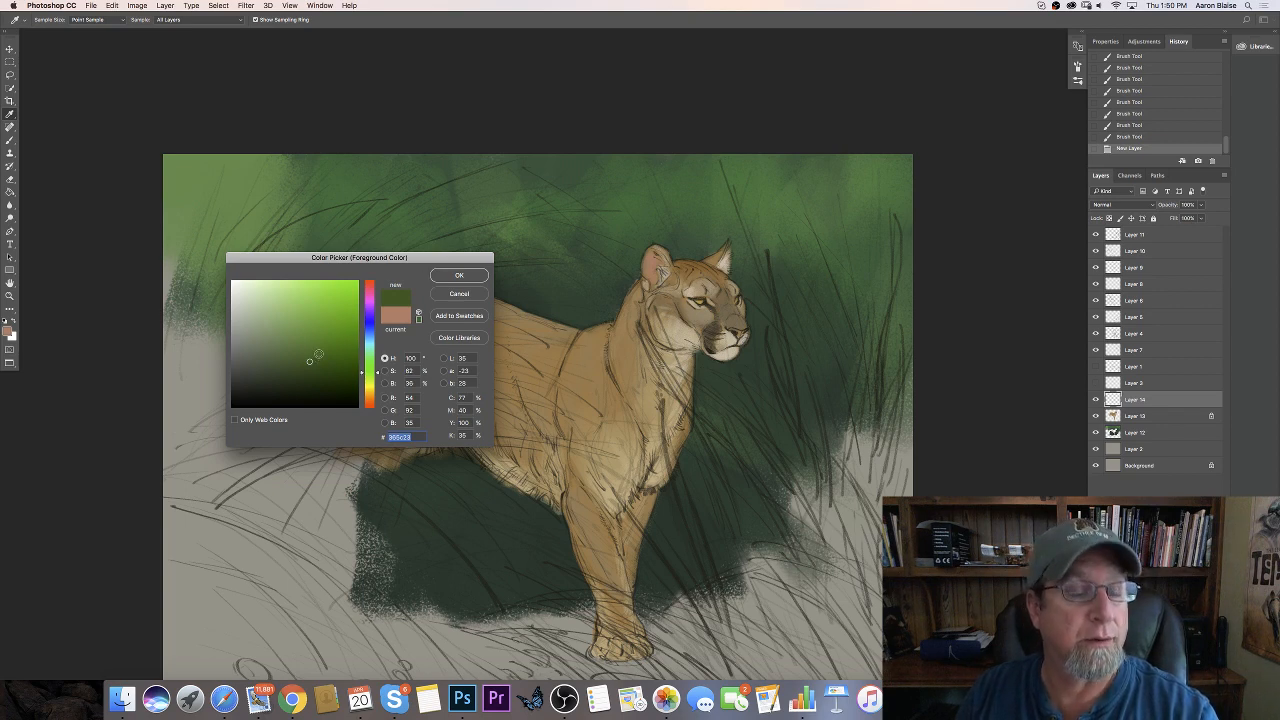
click(319, 344)
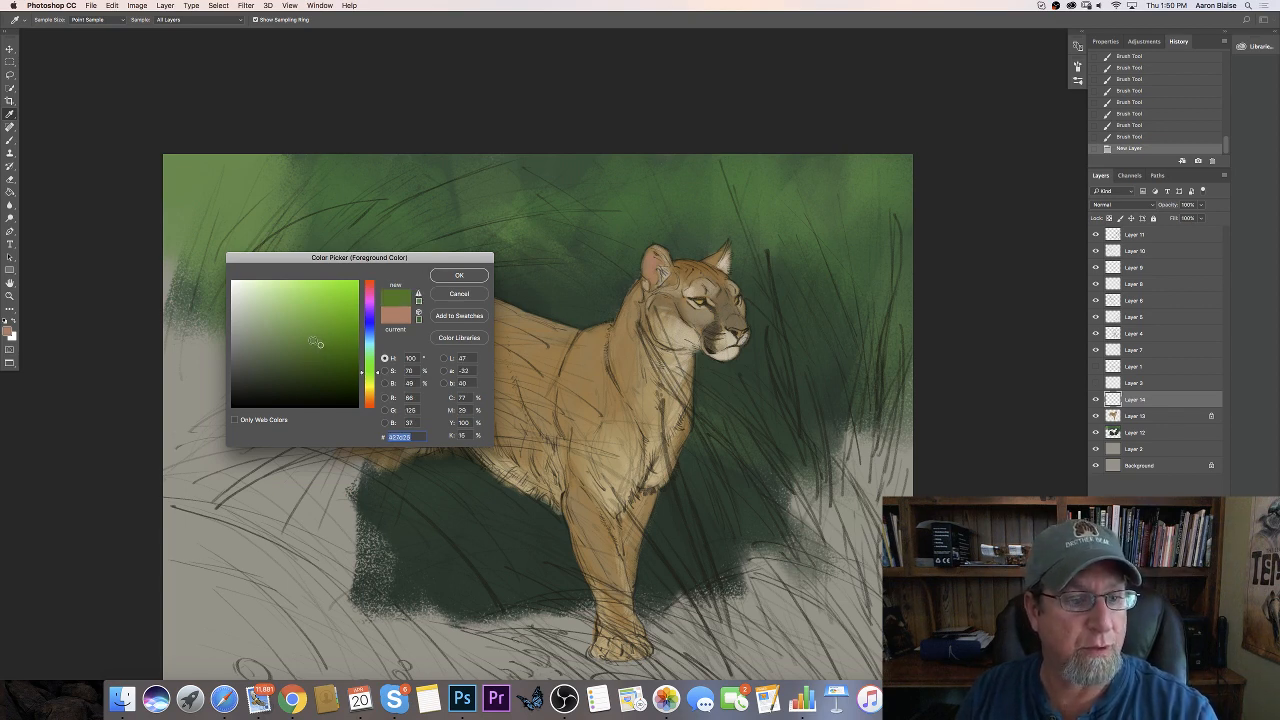
click(459, 275)
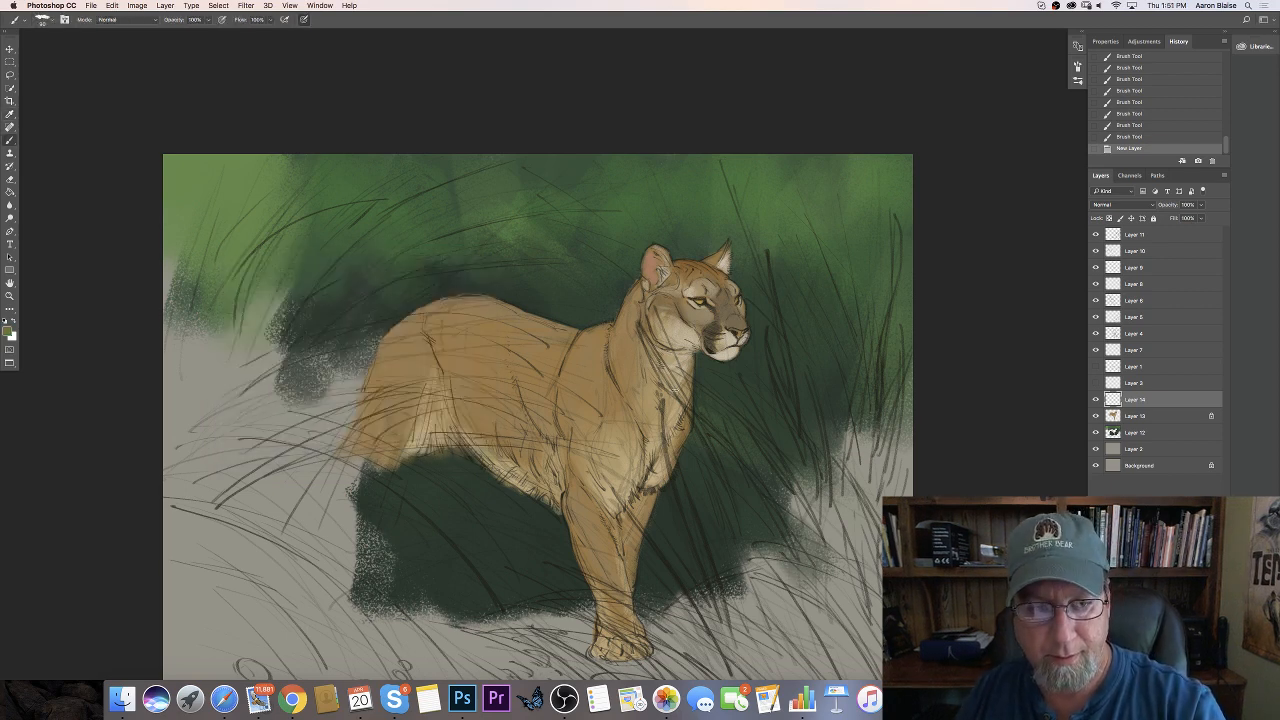
Paint green grass blades crossing the panther's neck and chest along the sketched lines
drag(680, 396, 656, 356)
drag(682, 398, 649, 344)
drag(687, 404, 642, 331)
drag(668, 385, 722, 478)
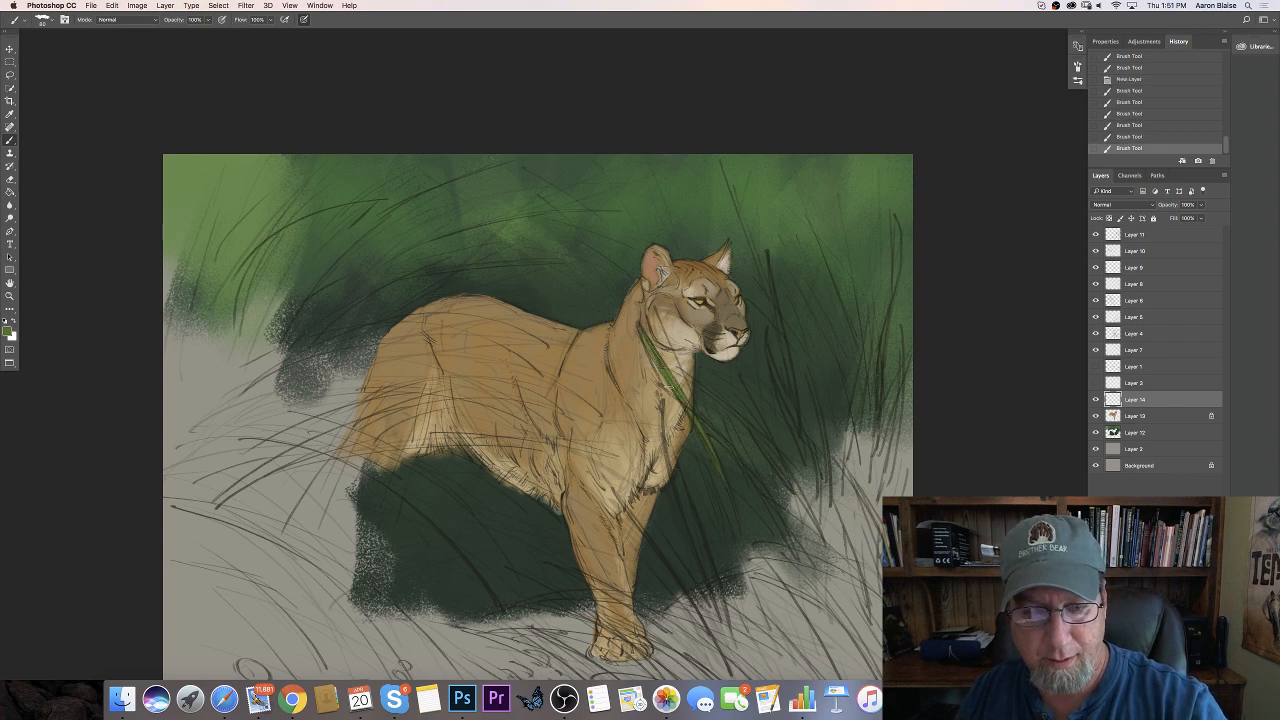
drag(672, 348, 662, 332)
drag(686, 382, 672, 346)
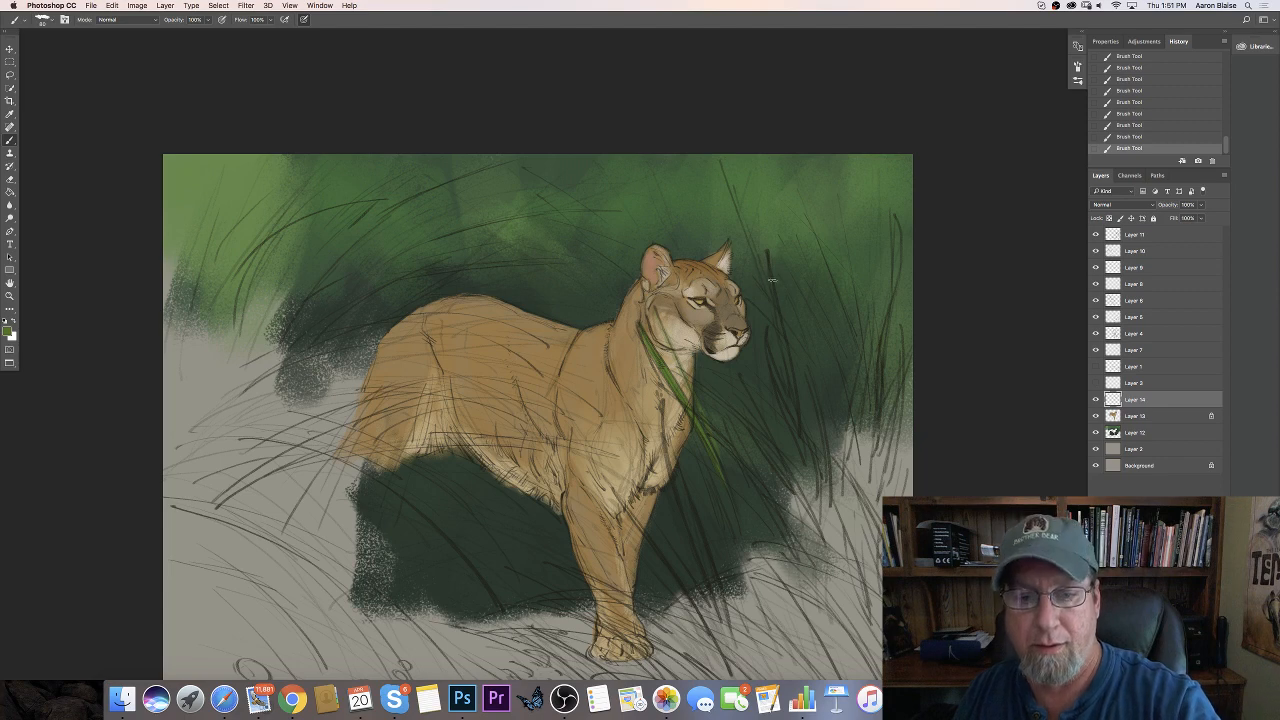
Paint long green grass blades in front of the panther's face, running down toward the ground
drag(771, 281, 808, 472)
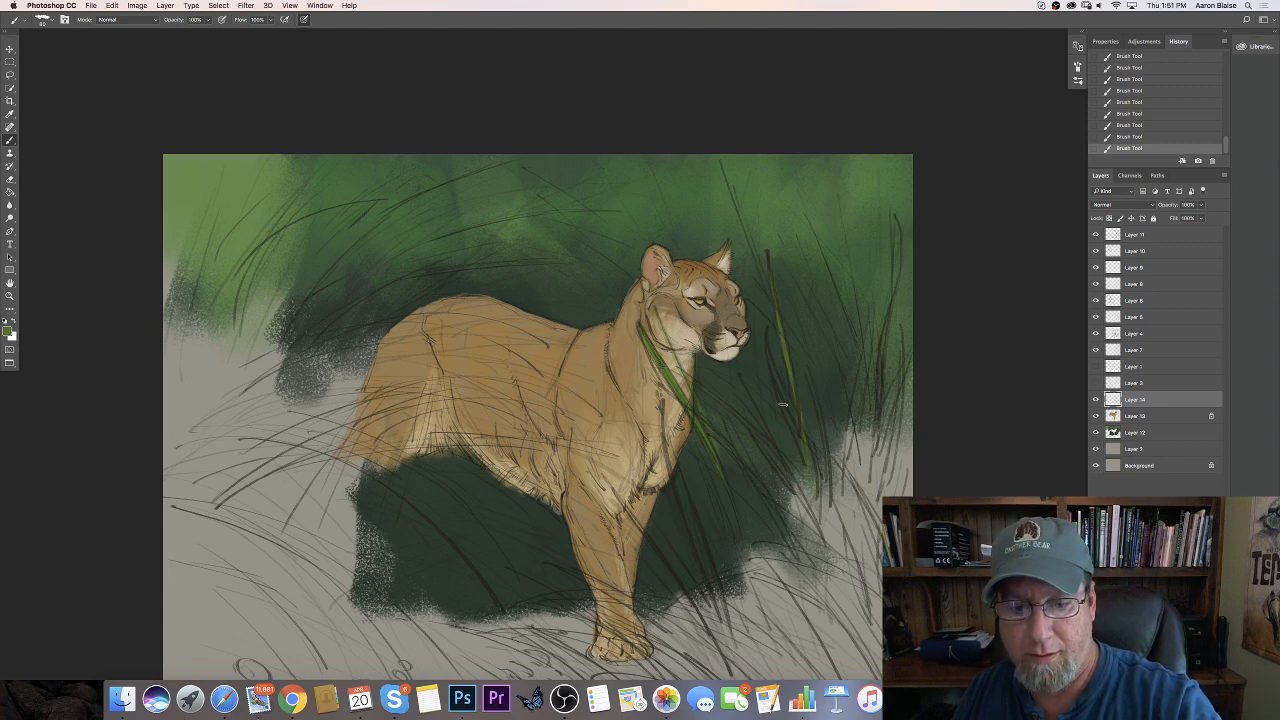
drag(764, 331, 814, 473)
drag(782, 399, 849, 577)
drag(823, 486, 843, 544)
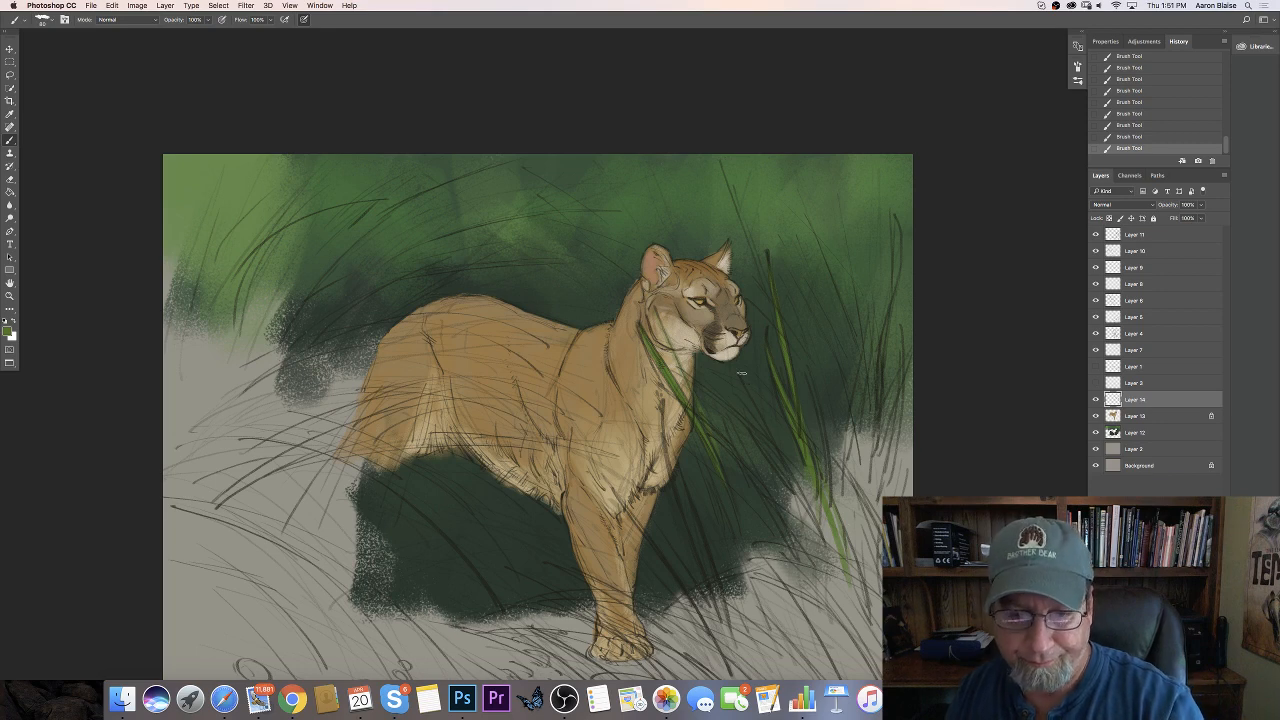
drag(742, 373, 828, 555)
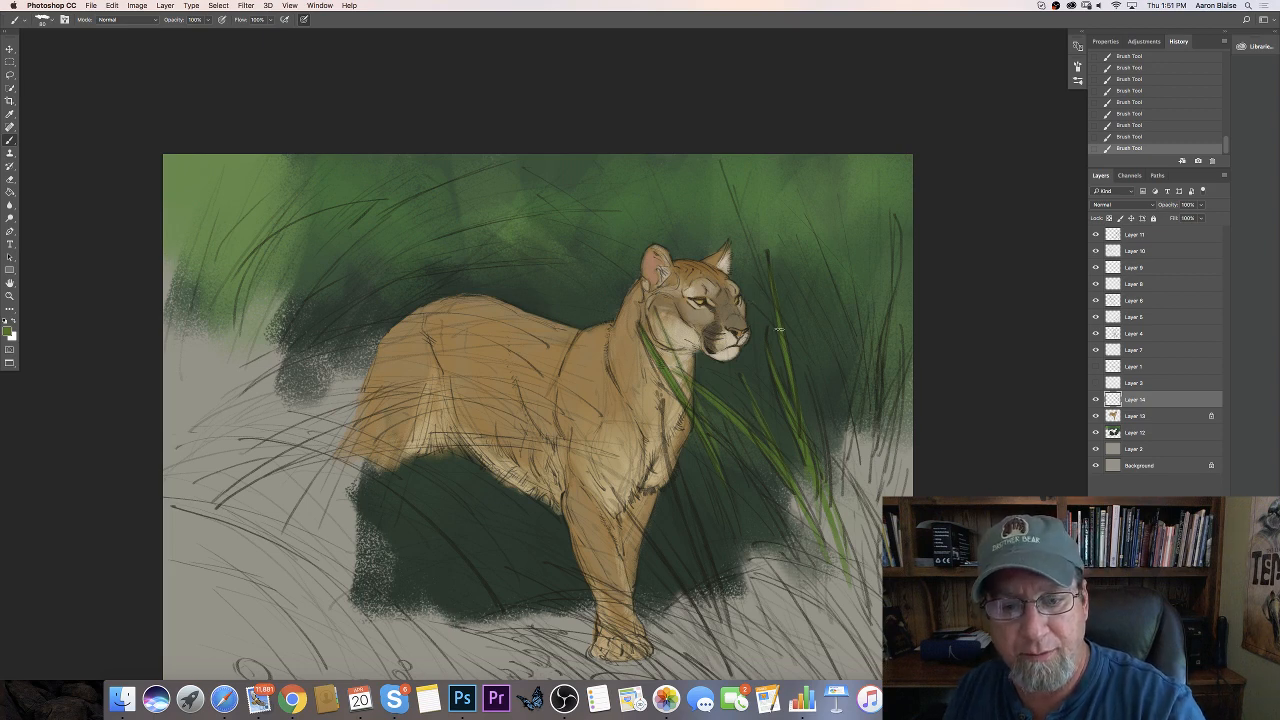
drag(800, 336, 832, 508)
Paint tall curved grass blades along the picture's right edge and thinner ones beside them, toward the panther
drag(896, 223, 884, 338)
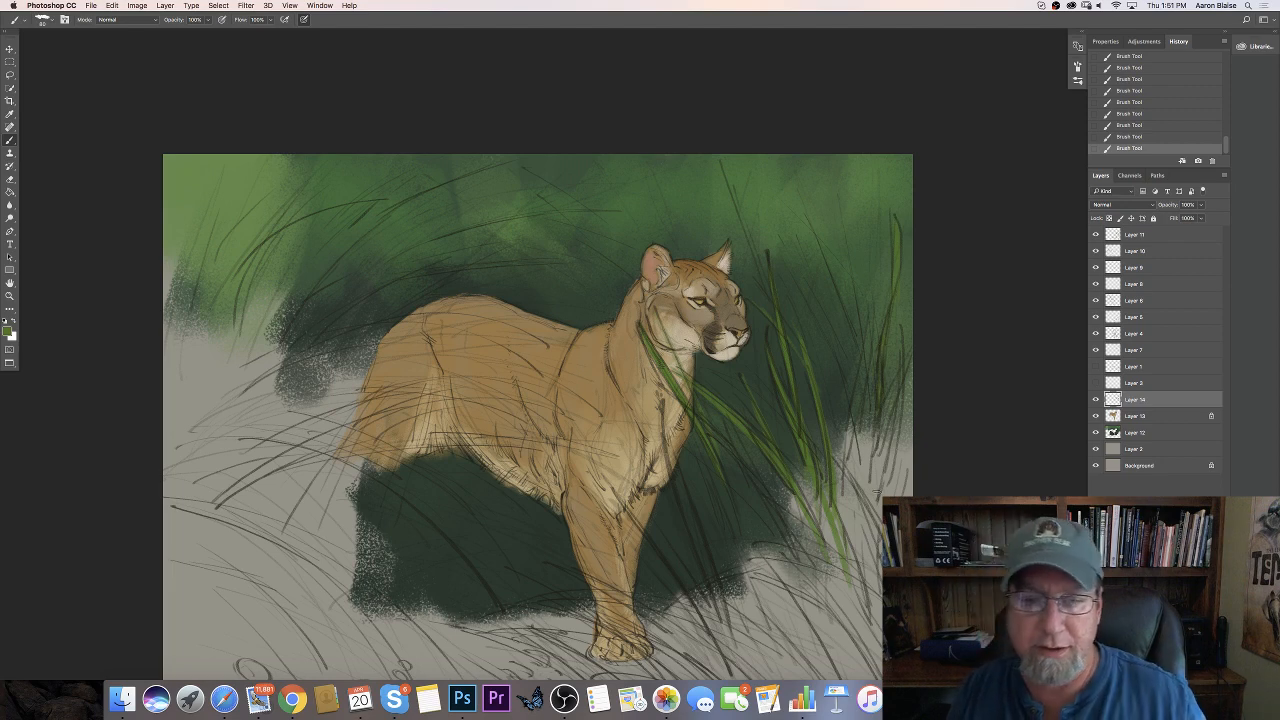
mouse_move(902, 336)
mouse_down()
mouse_move(886, 488)
mouse_move(876, 462)
mouse_move(894, 397)
mouse_move(868, 527)
mouse_up()
drag(884, 484, 875, 537)
drag(901, 450, 889, 495)
drag(911, 444, 895, 494)
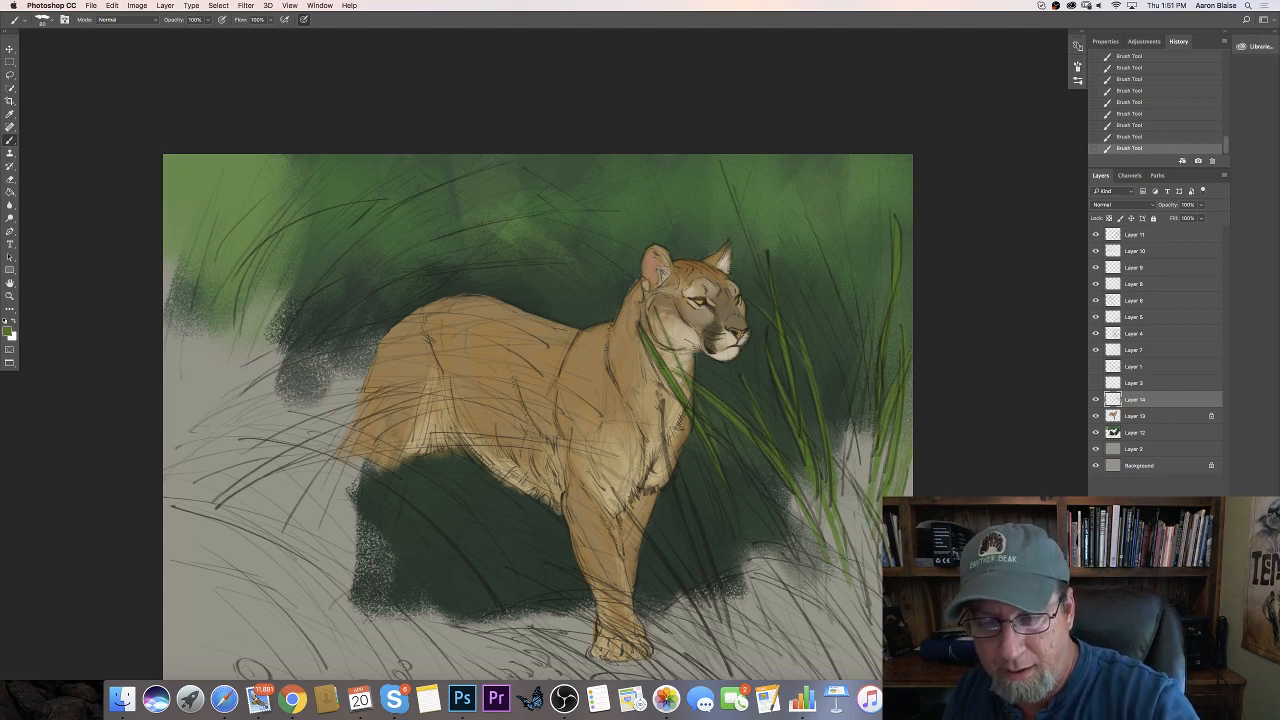
mouse_move(842, 350)
mouse_down()
mouse_move(860, 440)
mouse_move(855, 417)
mouse_up()
drag(818, 300, 851, 396)
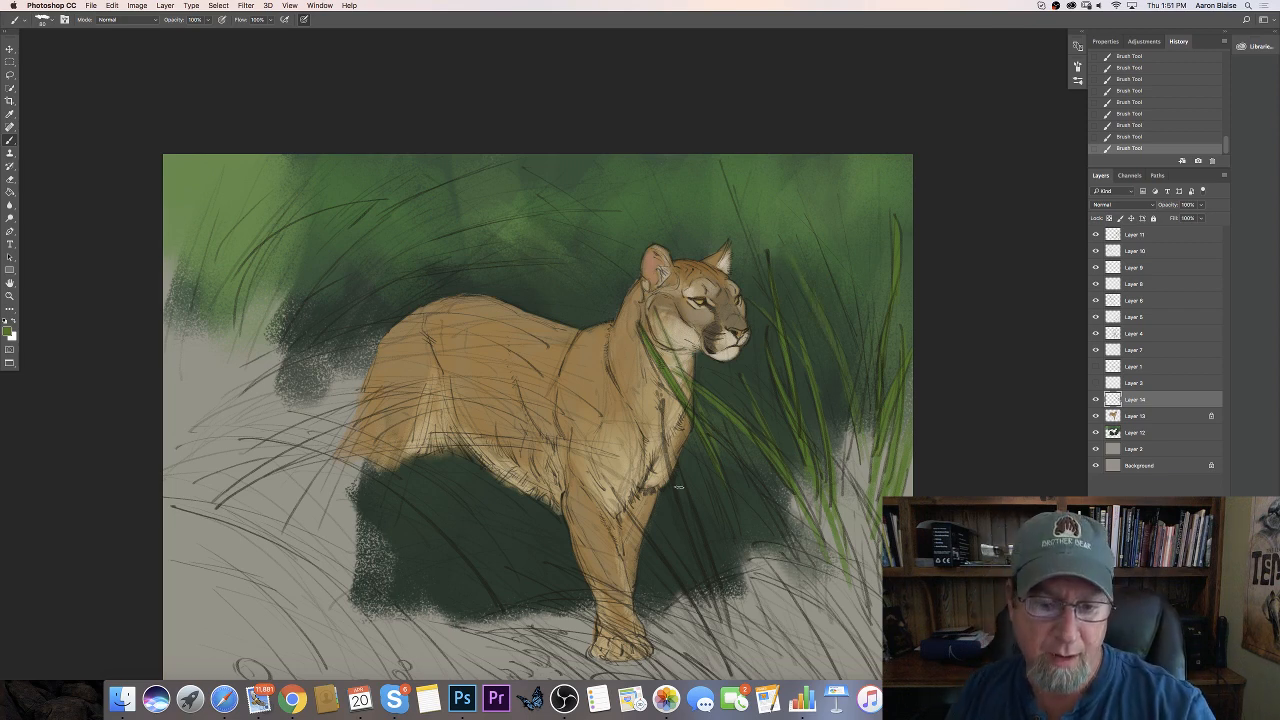
Paint a long grass blade below the panther's chest and shorter green blades at the base of the right-hand grass clump
drag(666, 432, 723, 617)
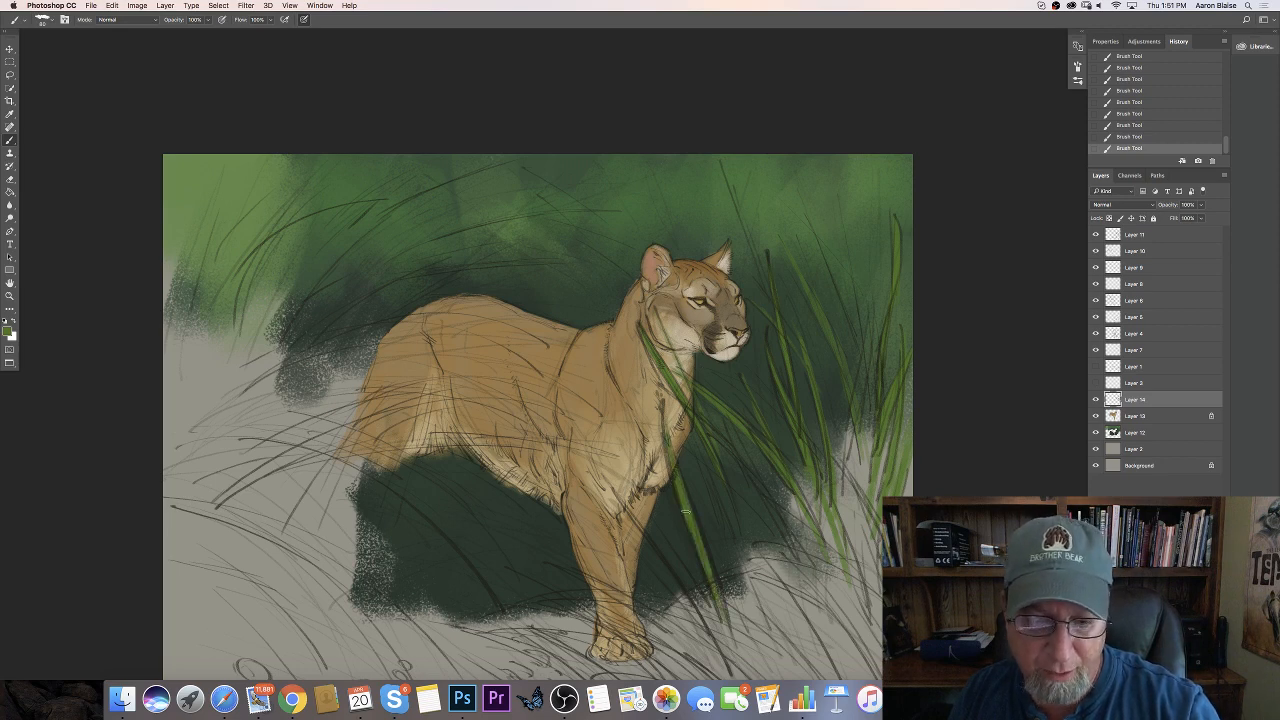
key(super+minus)
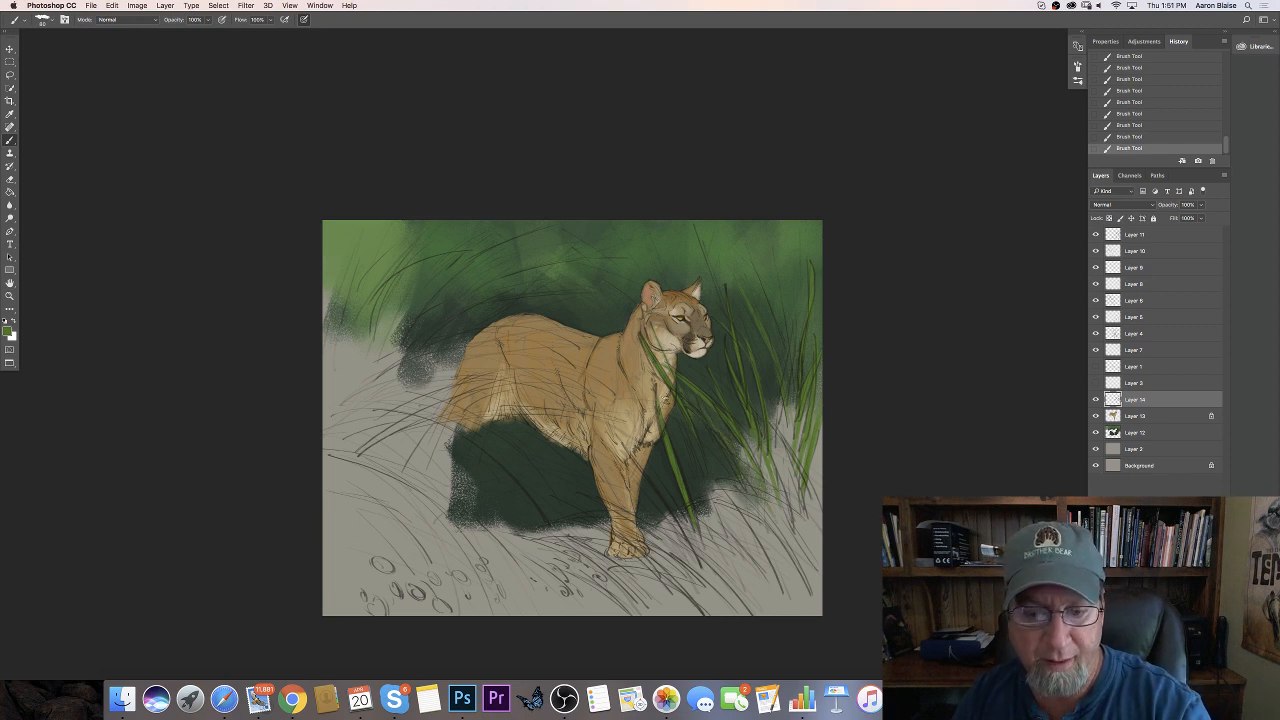
mouse_move(756, 458)
mouse_down()
mouse_move(821, 524)
mouse_move(821, 503)
mouse_up()
drag(773, 431, 791, 455)
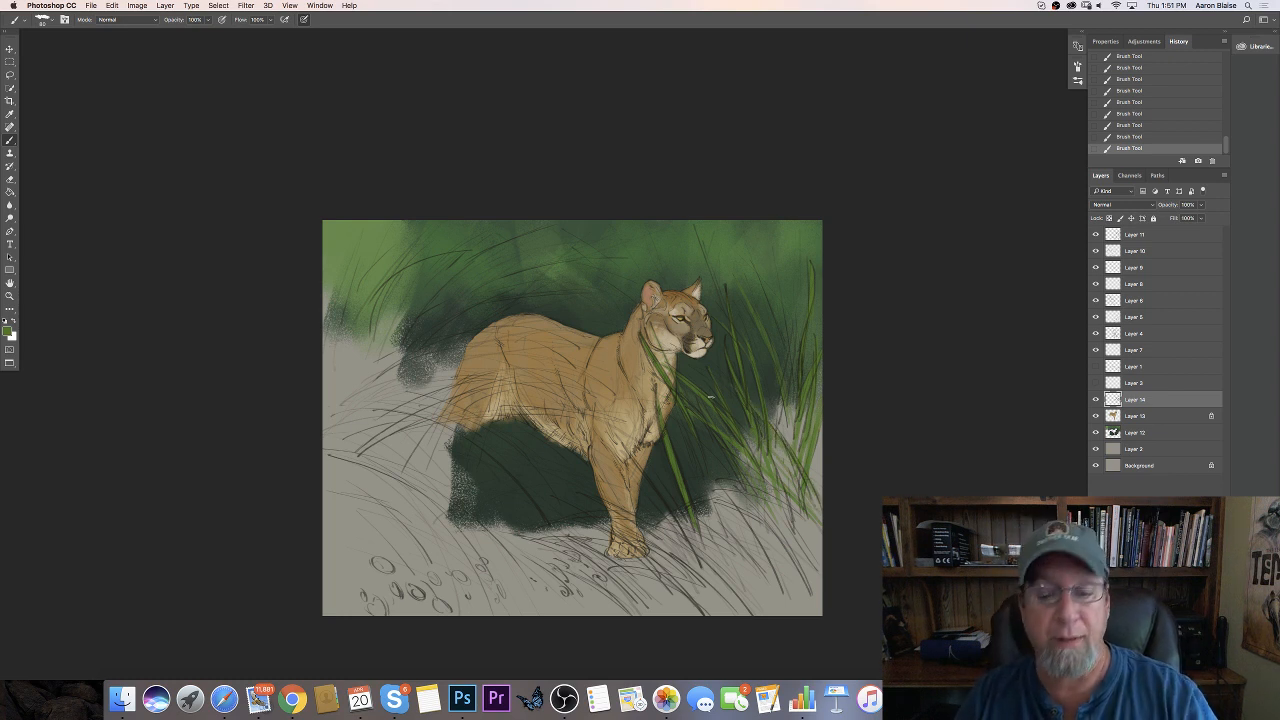
Select Layer 12 and set the foreground colour to dark green #24372c, sampled from the background below the panther's chest
click(1134, 433)
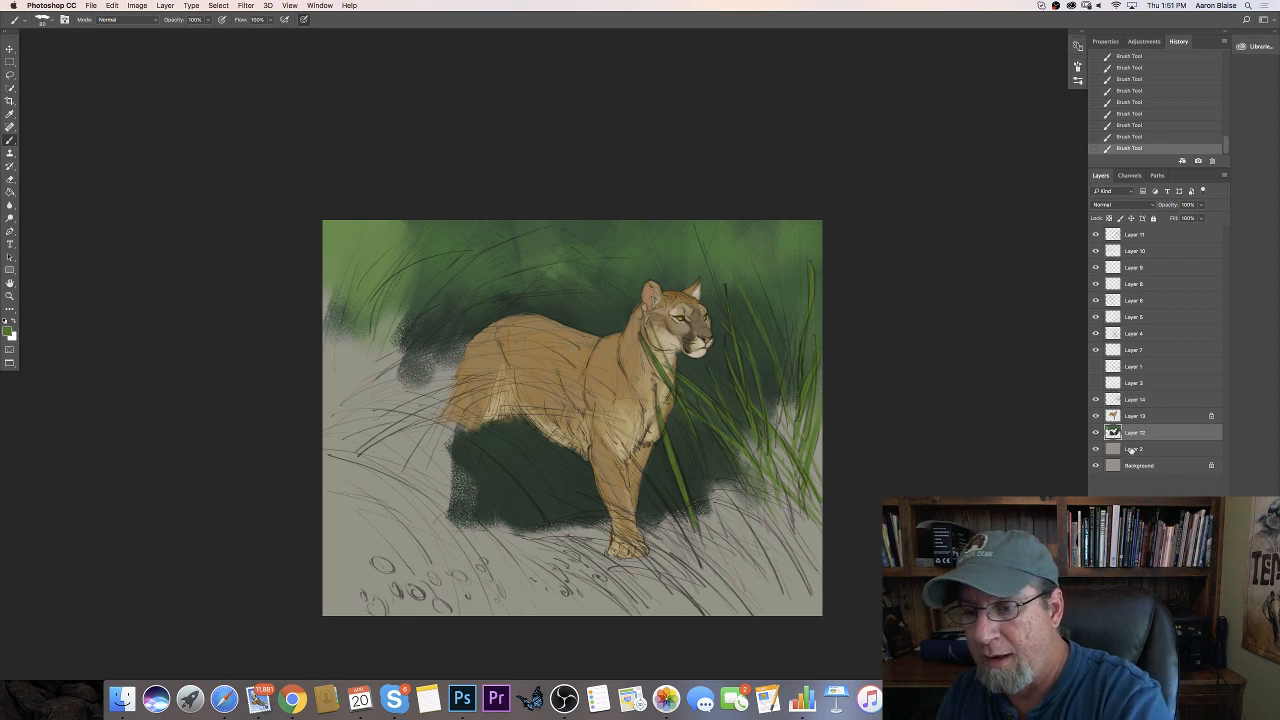
click(8, 331)
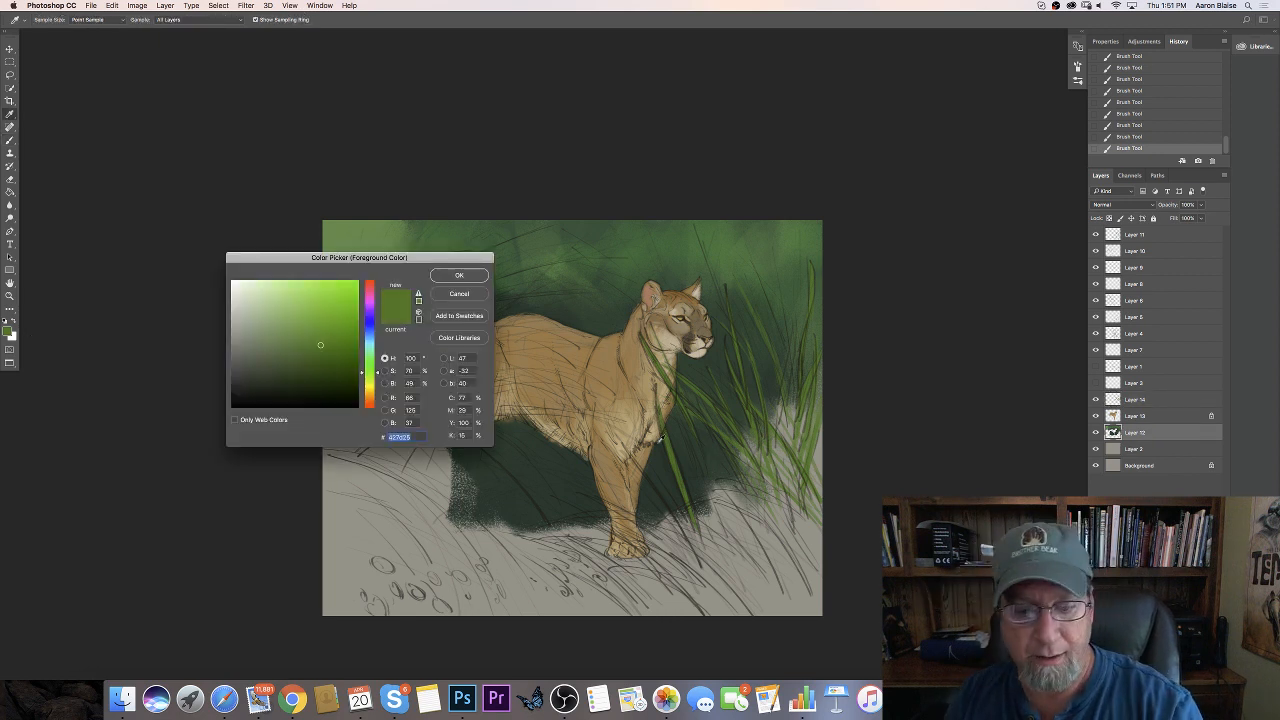
click(661, 465)
click(459, 276)
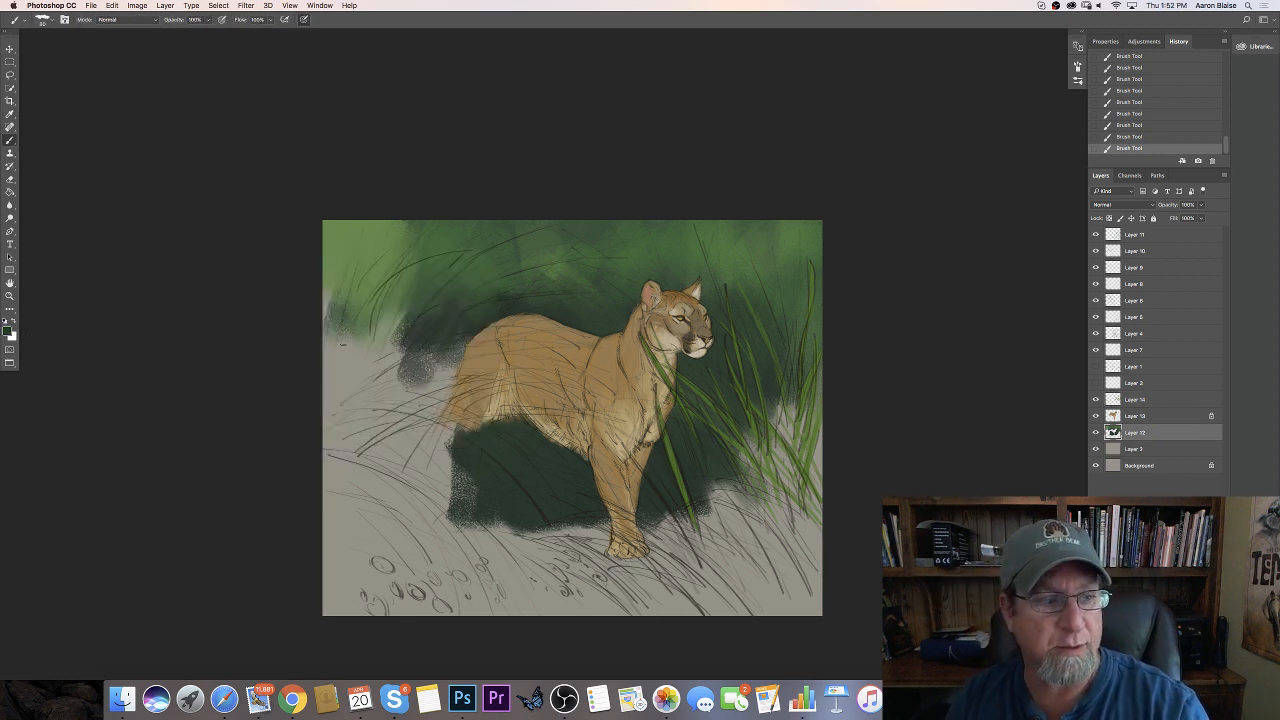
Enlarge the brush to 175 px and extend the dark green background behind the grass to the picture's right edge
key(bracketright)
key(bracketright)
key(bracketright)
key(bracketright)
key(bracketright)
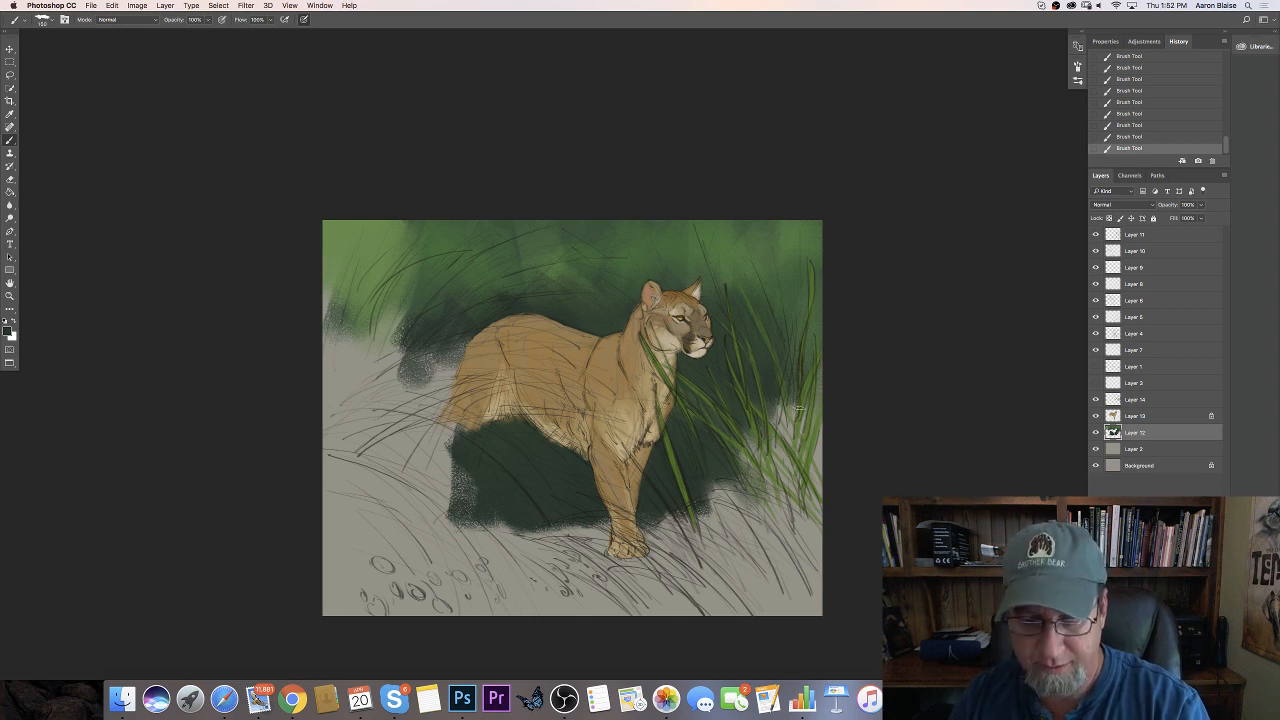
drag(819, 410, 804, 395)
mouse_move(798, 446)
mouse_down()
mouse_move(770, 440)
mouse_move(784, 385)
mouse_move(806, 415)
mouse_move(810, 340)
mouse_up()
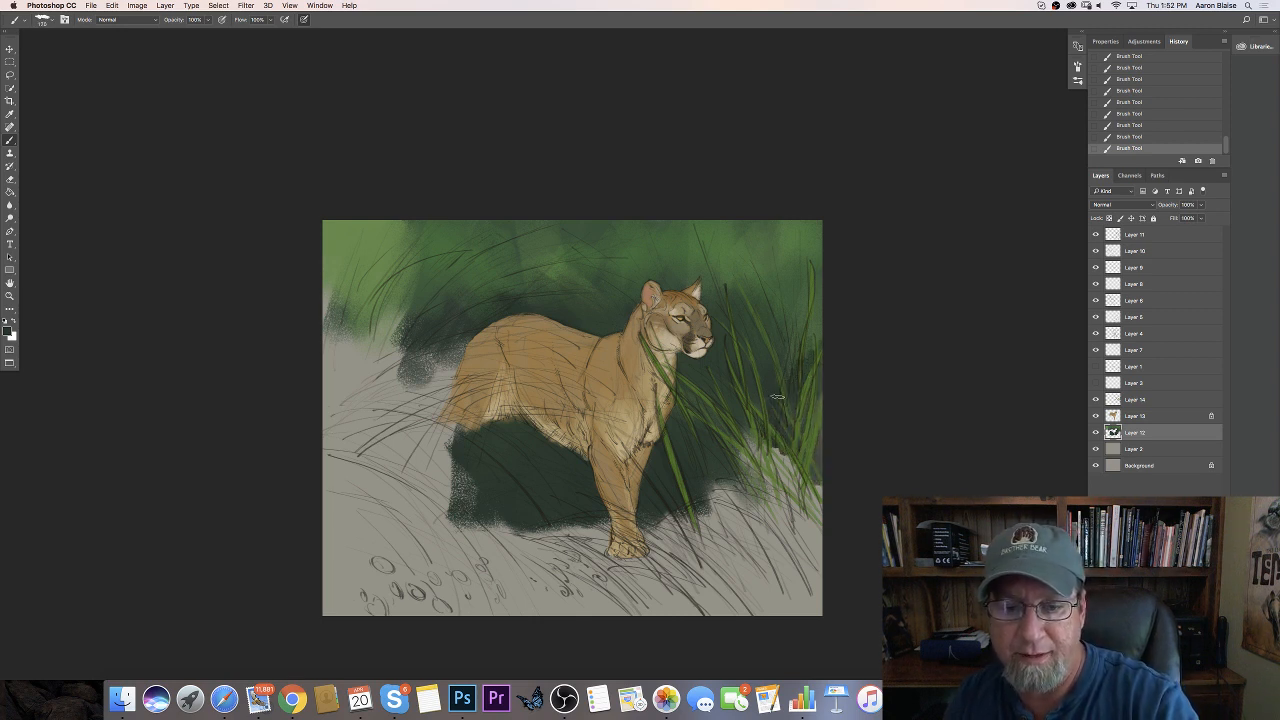
mouse_move(748, 417)
mouse_down()
mouse_move(779, 475)
mouse_move(782, 437)
mouse_move(766, 438)
mouse_move(795, 513)
mouse_move(760, 527)
mouse_move(695, 487)
mouse_up()
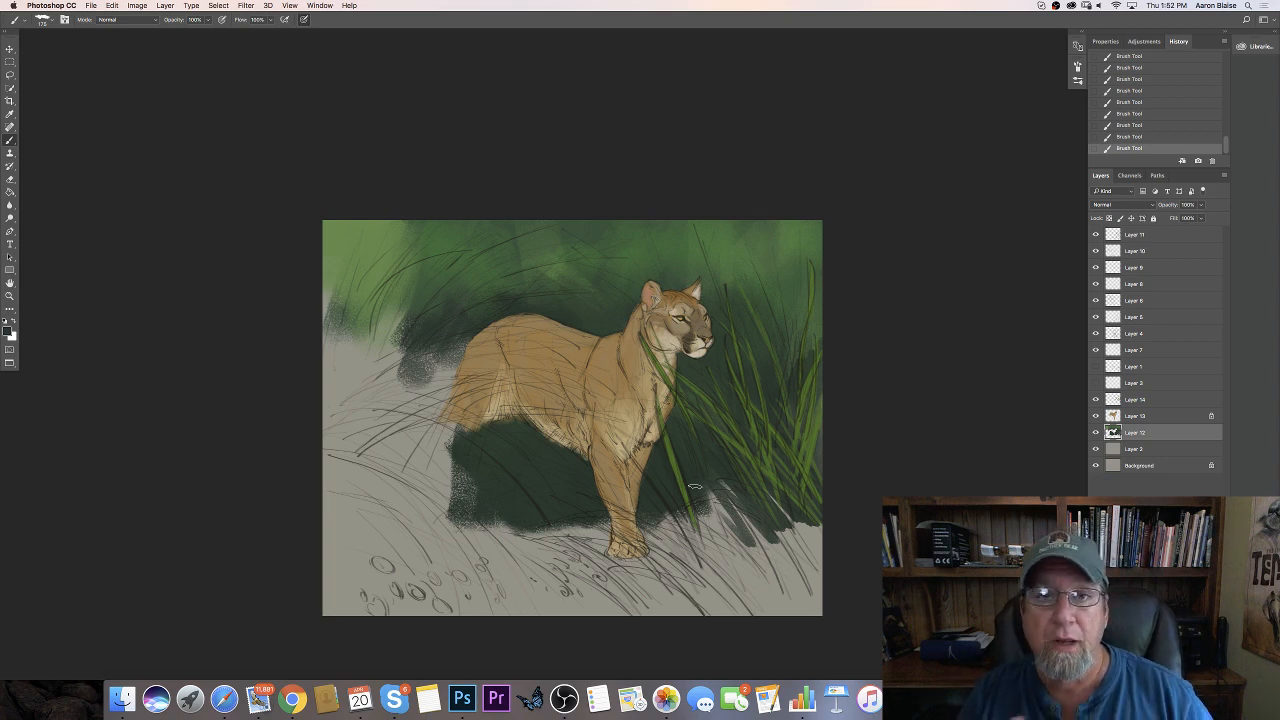
Return to Layer 14 and set the brush colour to a grass green with hue 100, saturation 72% and brightness 49%
key(super+equal)
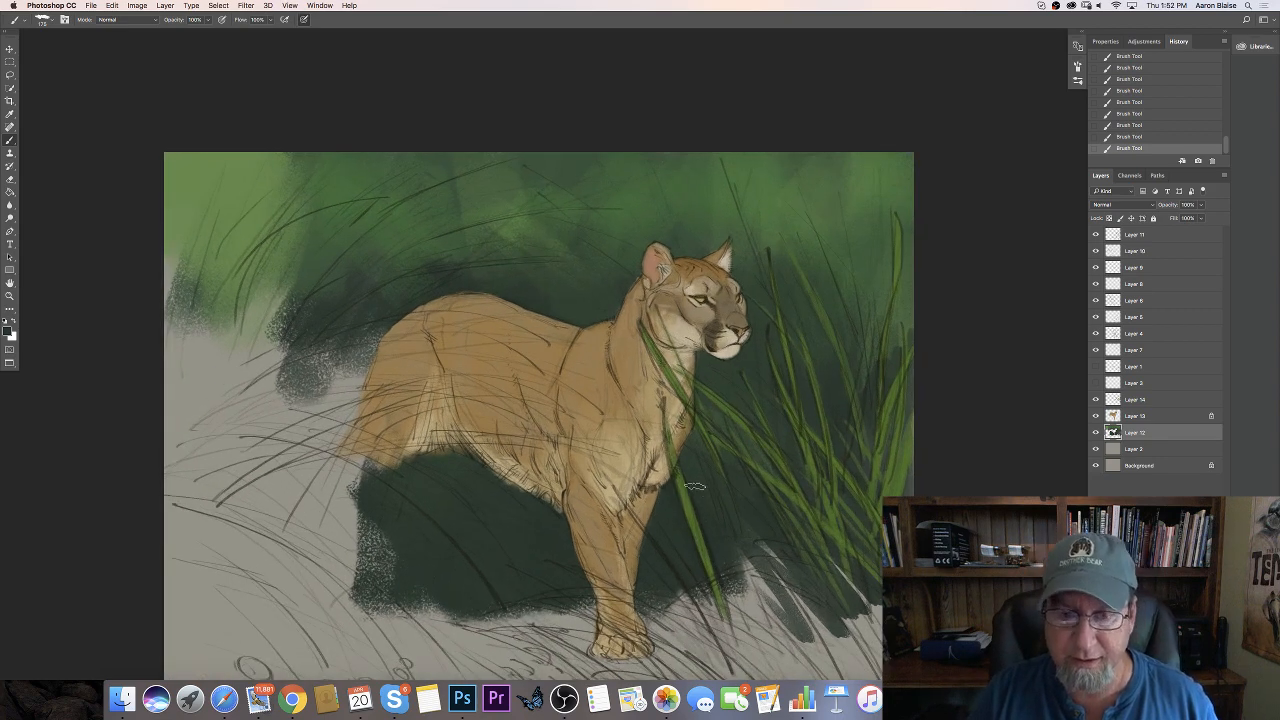
drag(241, 501, 255, 373)
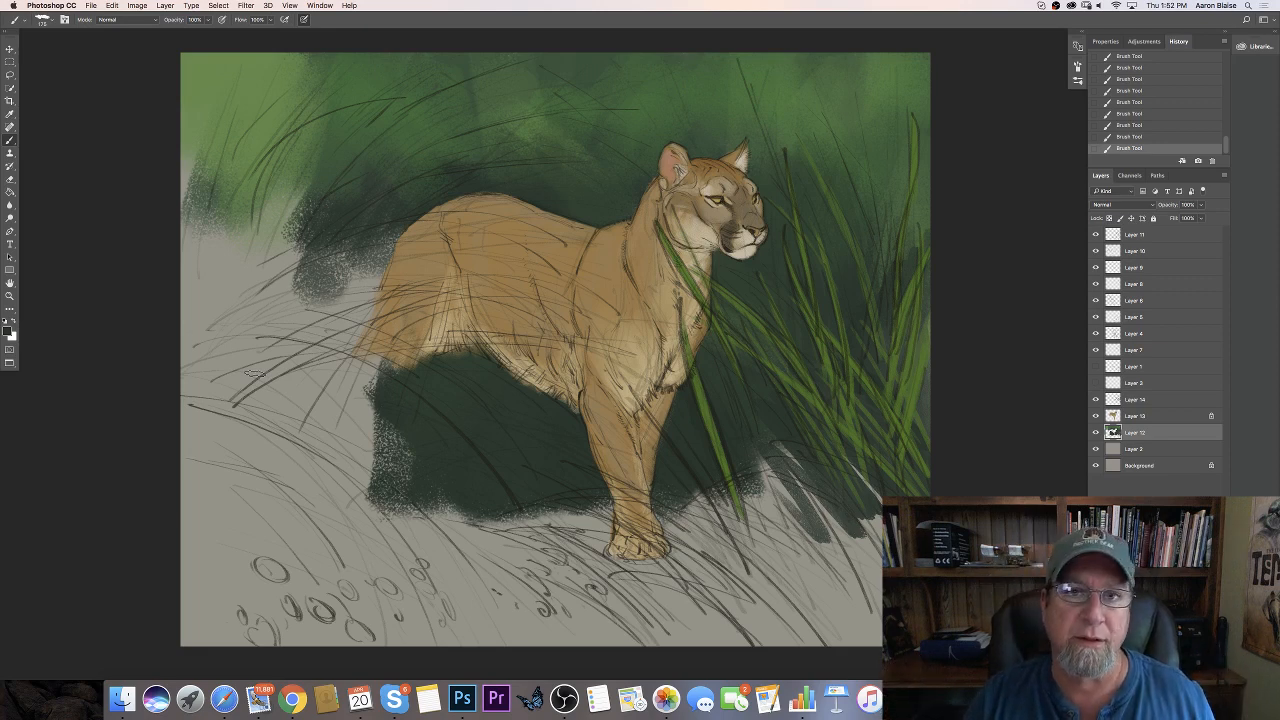
key(alt+])
key(alt+])
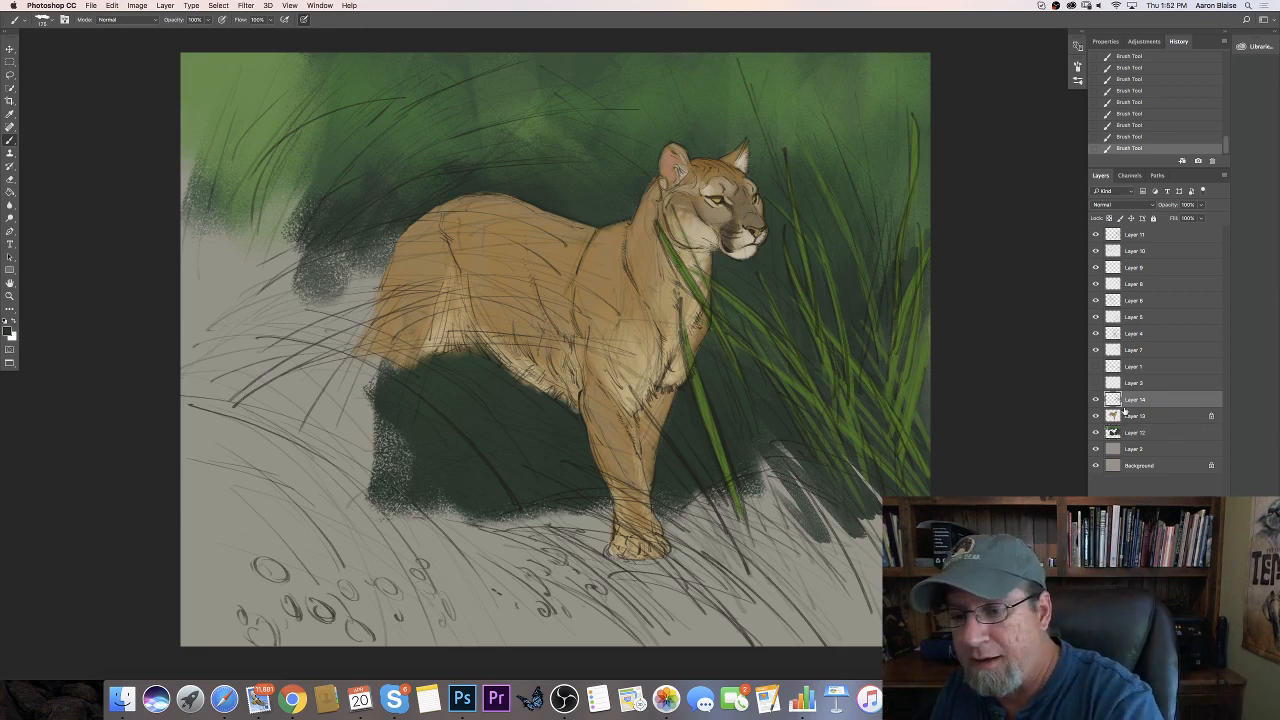
key(i)
click(8, 331)
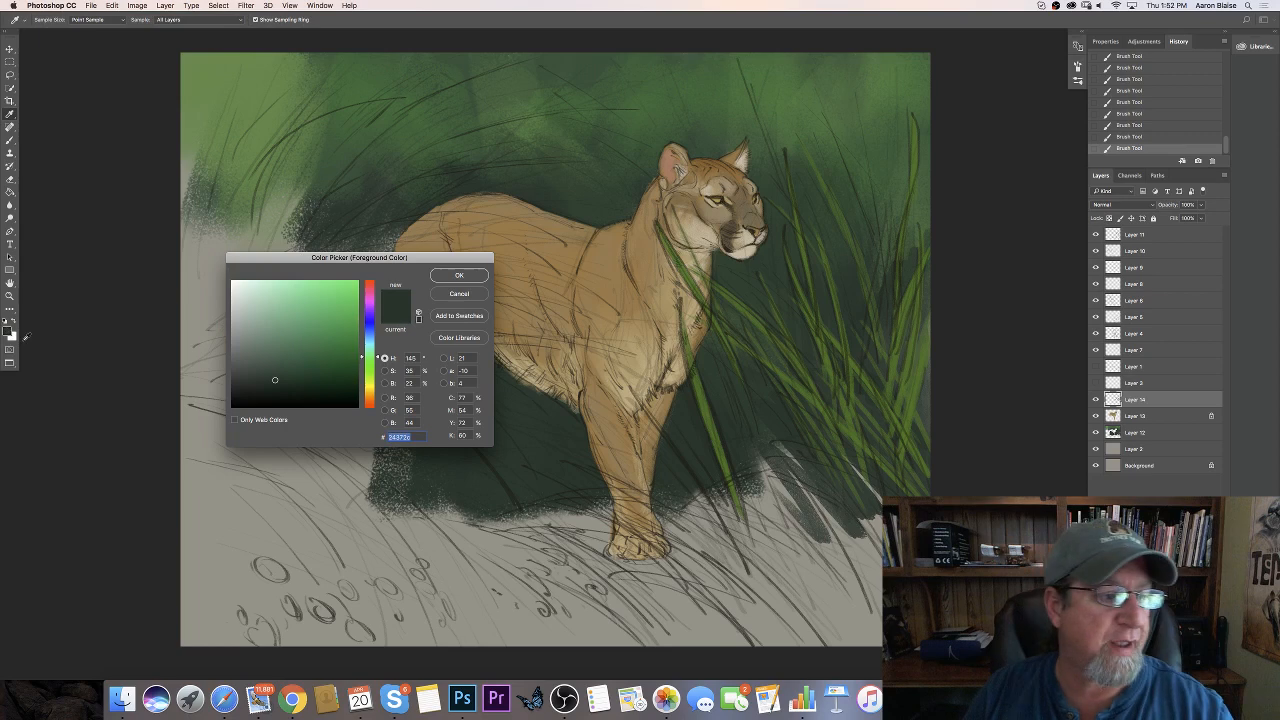
click(709, 408)
drag(321, 345, 330, 343)
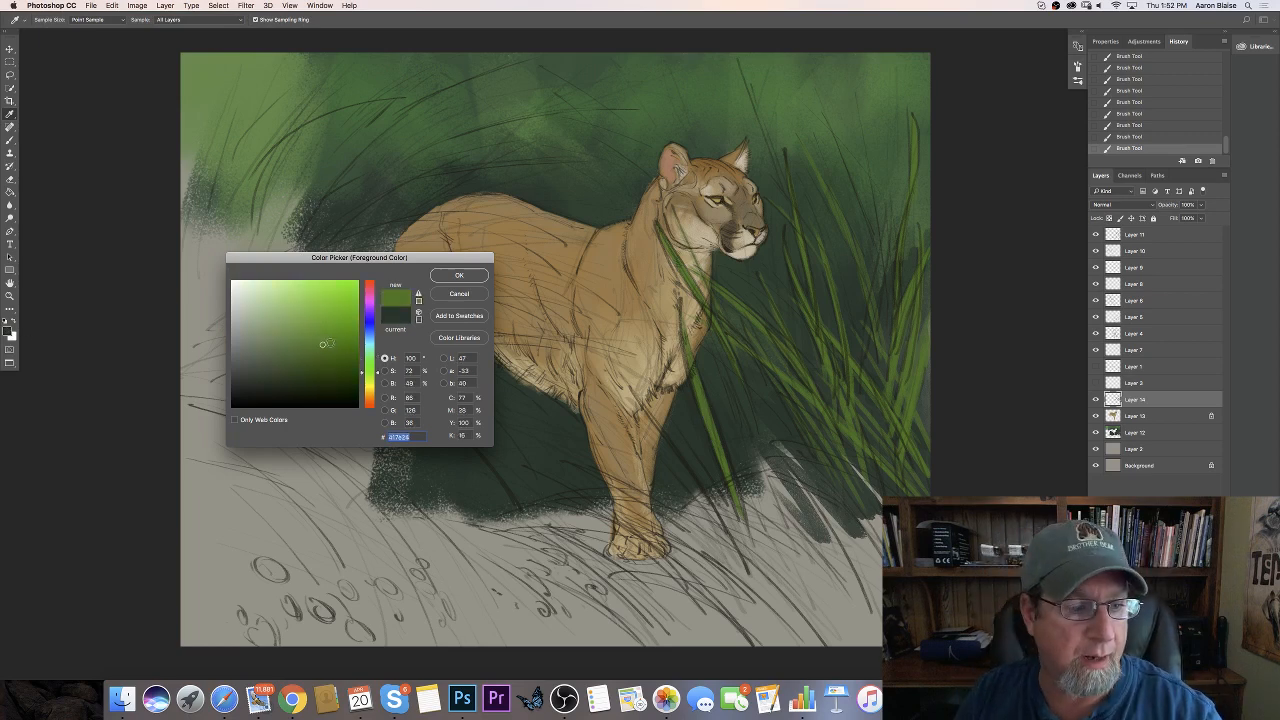
click(457, 277)
key(b)
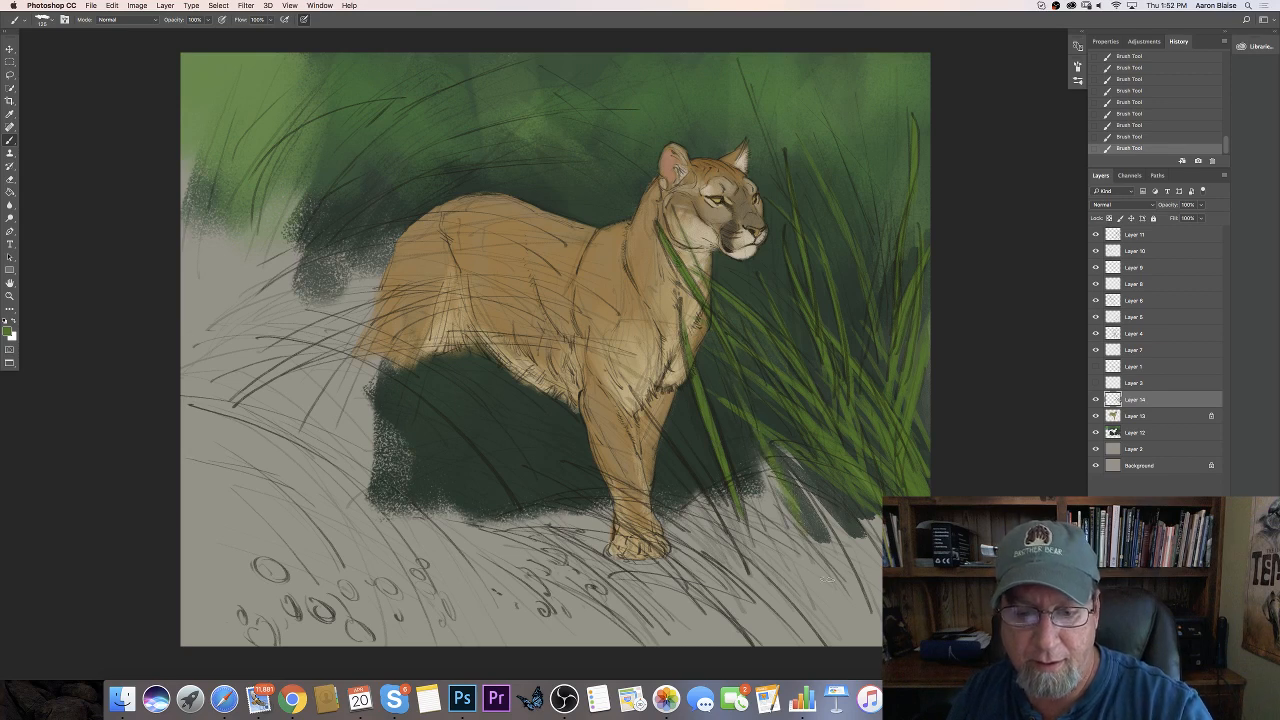
Paint green grass blades across the panther's foreleg and through the right-hand clump down to the picture's lower right corner
mouse_move(764, 441)
mouse_down()
mouse_move(838, 599)
mouse_move(857, 592)
mouse_up()
drag(790, 464, 858, 596)
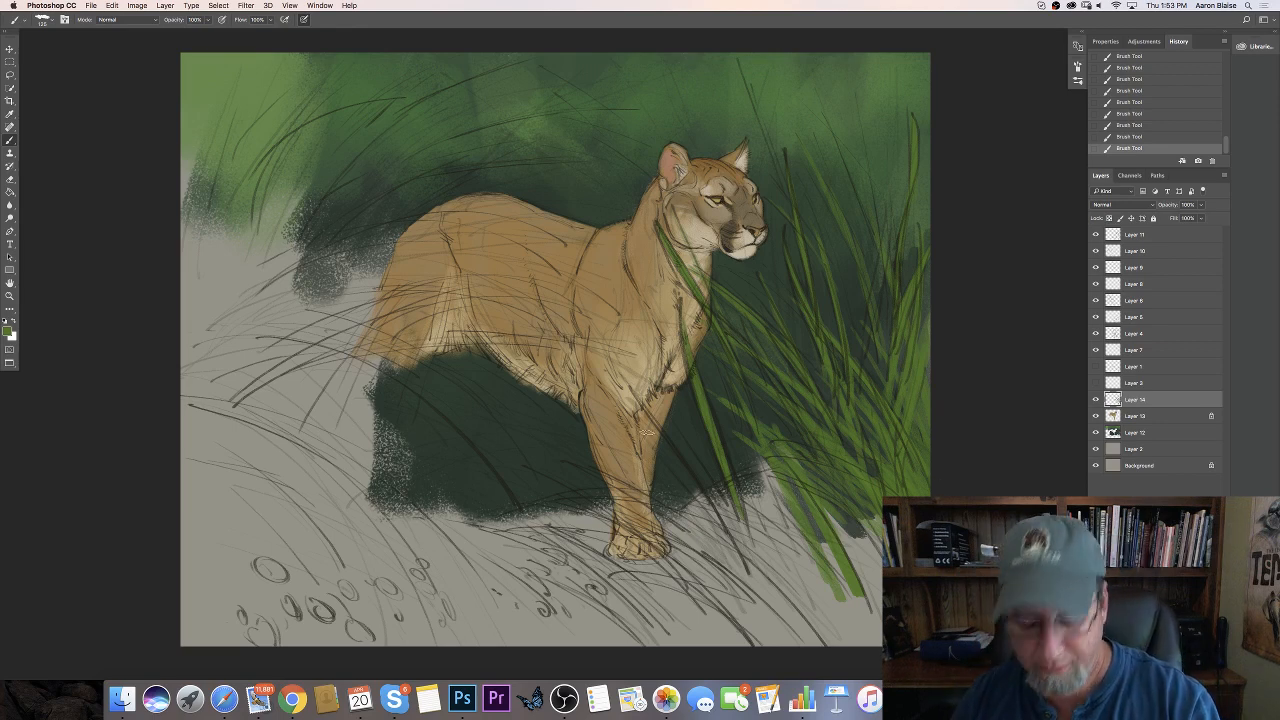
drag(622, 375, 758, 591)
drag(700, 488, 757, 595)
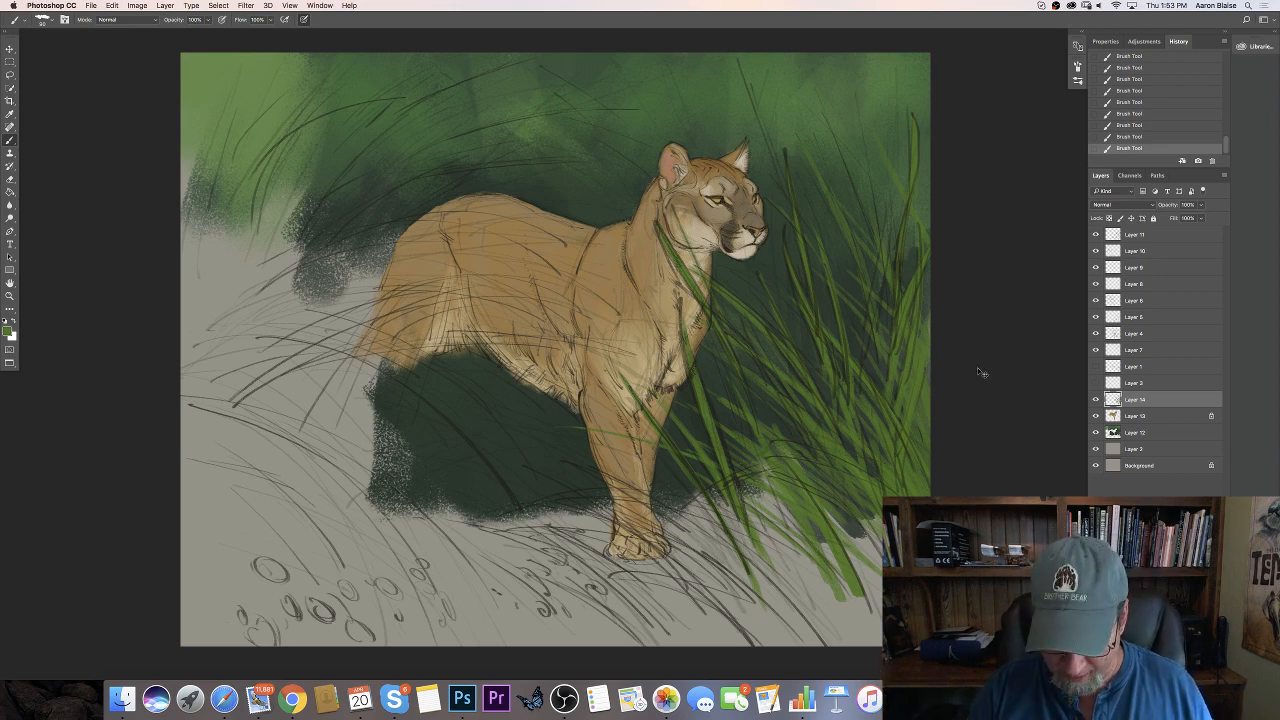
key(super+minus)
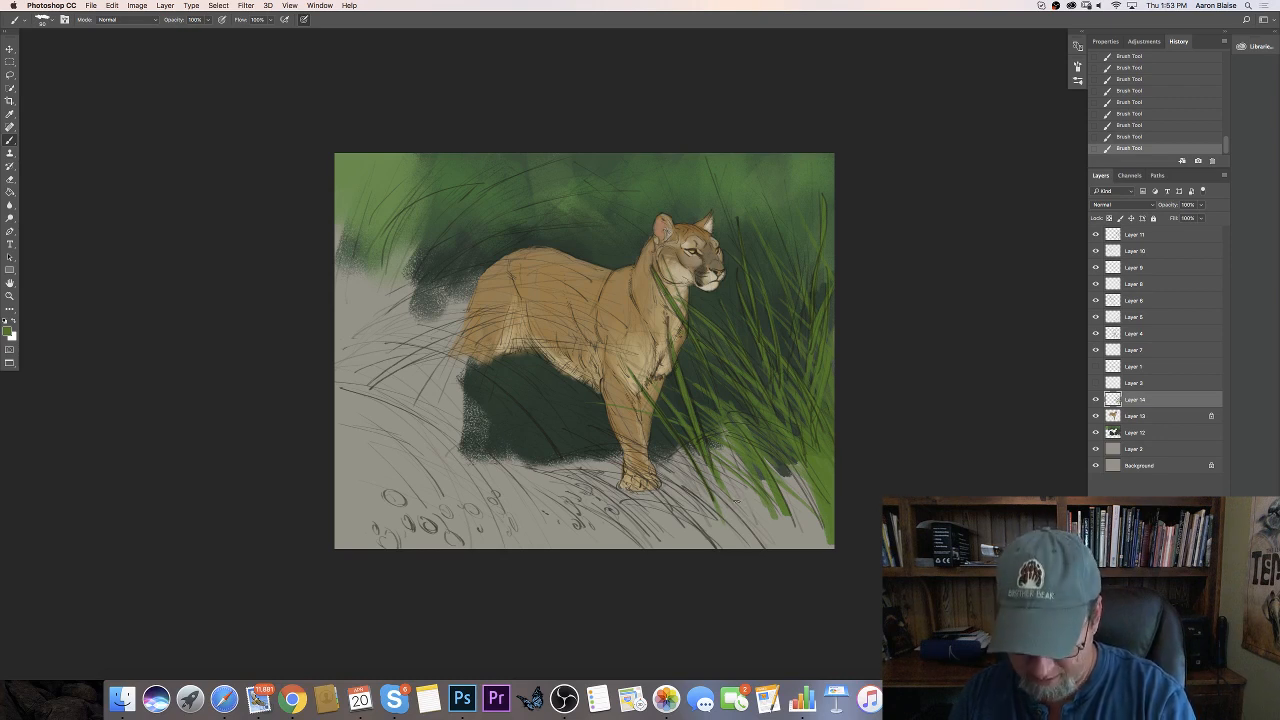
mouse_move(800, 546)
mouse_down()
mouse_move(767, 509)
mouse_move(762, 482)
mouse_move(784, 496)
mouse_move(770, 462)
mouse_up()
drag(820, 526, 774, 442)
Paint grass blades over the panther's front paw and across the dark area beneath its belly
mouse_move(720, 515)
mouse_down()
mouse_move(620, 438)
mouse_move(574, 438)
mouse_move(630, 474)
mouse_up()
mouse_move(722, 540)
mouse_down()
mouse_move(614, 462)
mouse_move(674, 508)
mouse_move(576, 458)
mouse_up()
drag(671, 515, 606, 473)
drag(706, 551, 637, 495)
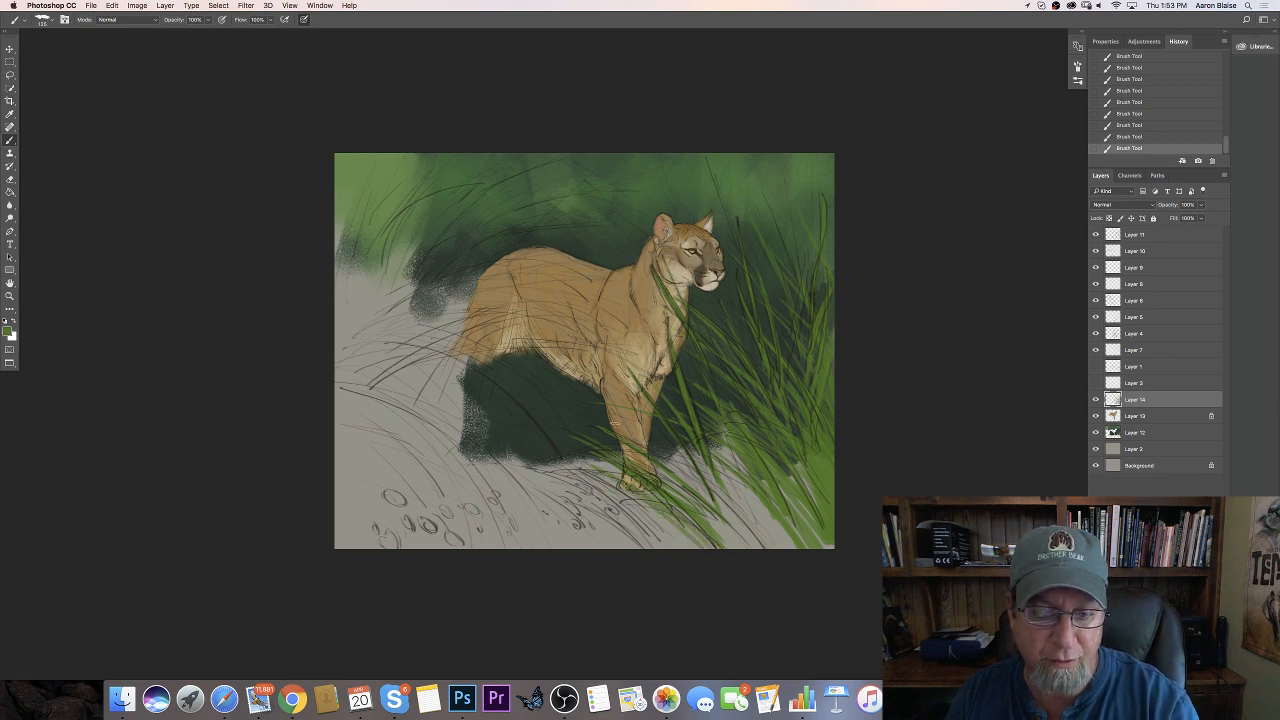
mouse_move(726, 534)
mouse_down()
mouse_move(676, 458)
mouse_move(702, 472)
mouse_up()
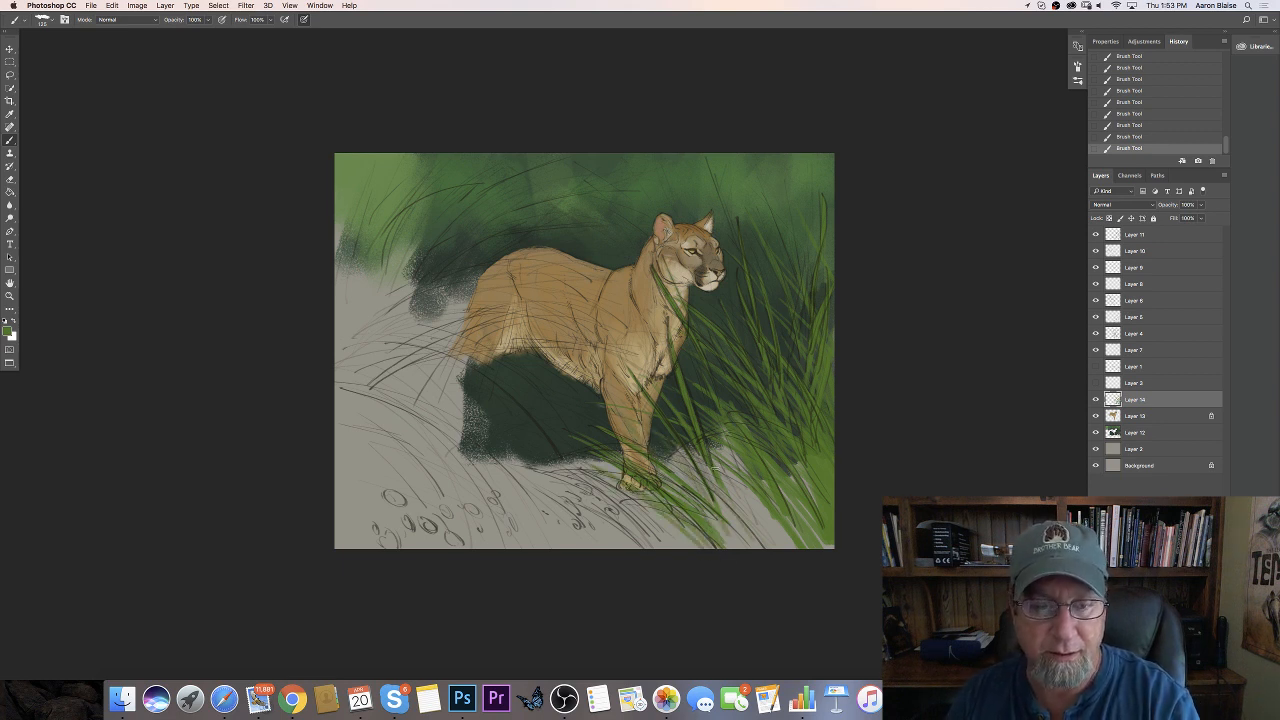
mouse_move(622, 420)
mouse_down()
mouse_move(556, 390)
mouse_move(558, 414)
mouse_move(519, 413)
mouse_up()
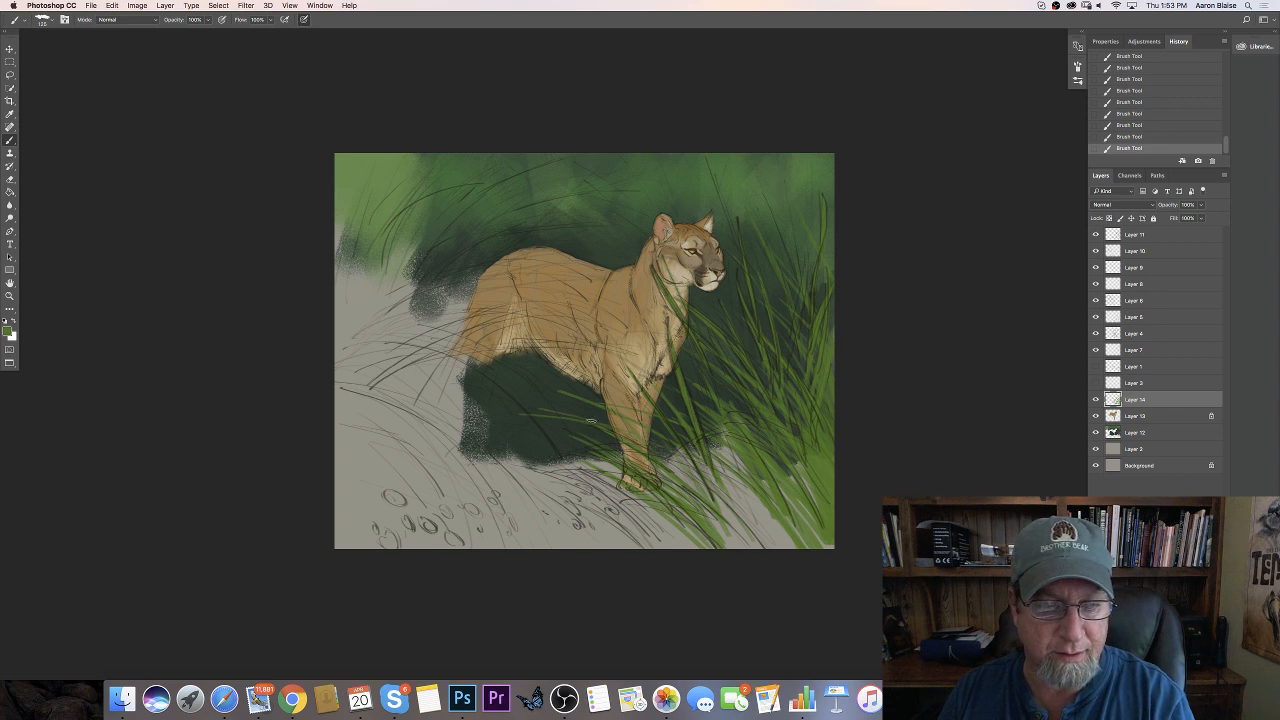
drag(676, 450, 650, 433)
drag(728, 520, 712, 490)
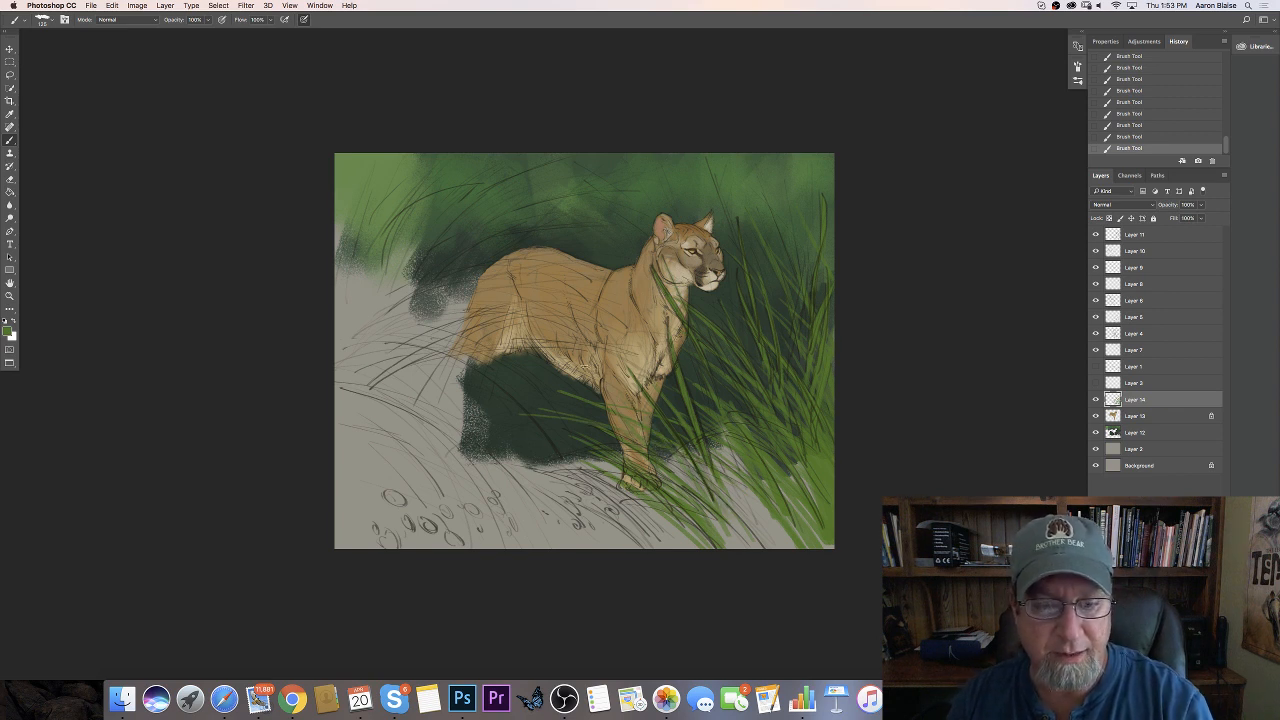
Fill the bare ground between the front paw and the lower right corner with dense green grass strokes
drag(735, 546, 708, 470)
drag(750, 547, 722, 478)
drag(761, 547, 722, 450)
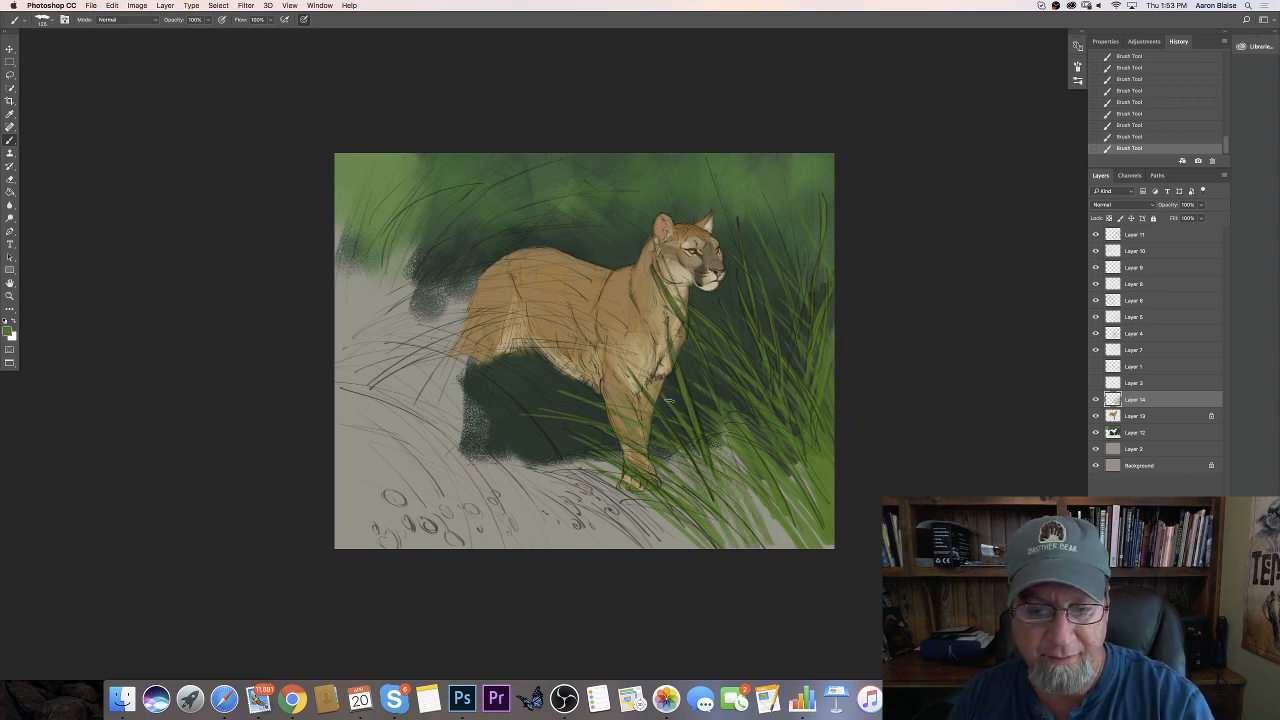
mouse_move(792, 547)
mouse_down()
mouse_move(726, 487)
mouse_move(746, 514)
mouse_up()
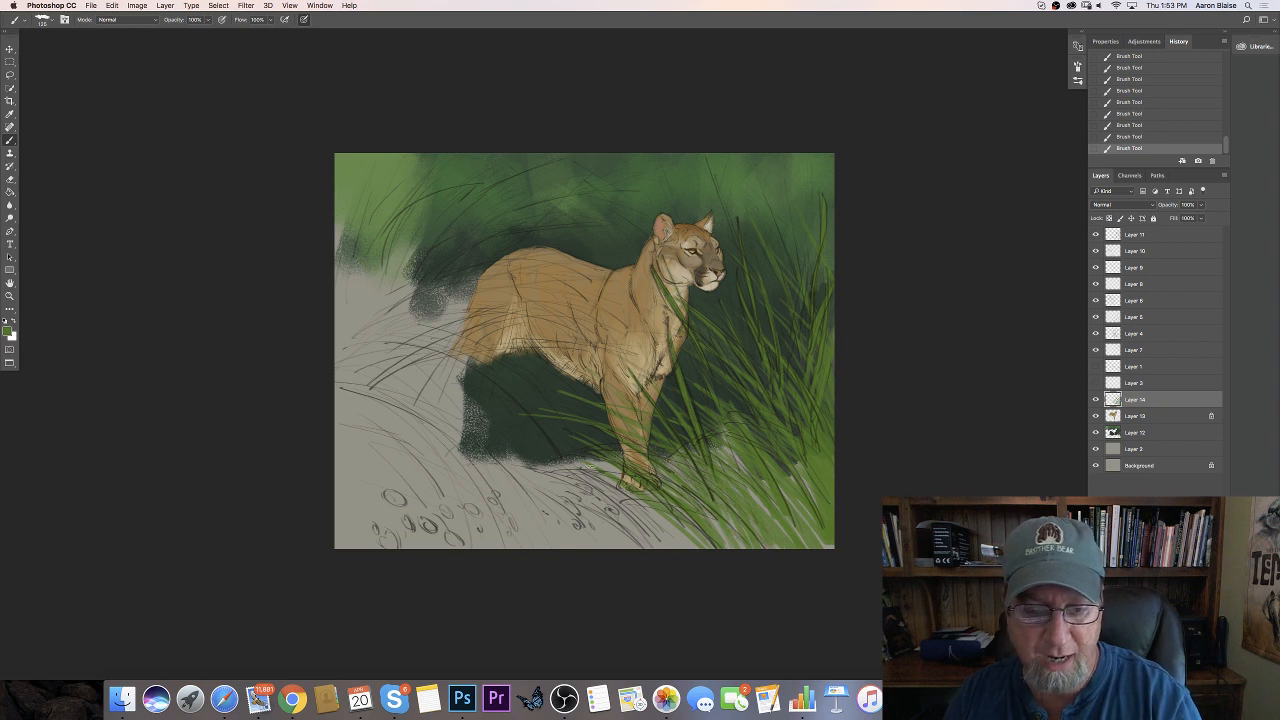
mouse_move(664, 520)
mouse_down()
mouse_move(492, 474)
mouse_move(576, 488)
mouse_up()
drag(674, 550, 560, 467)
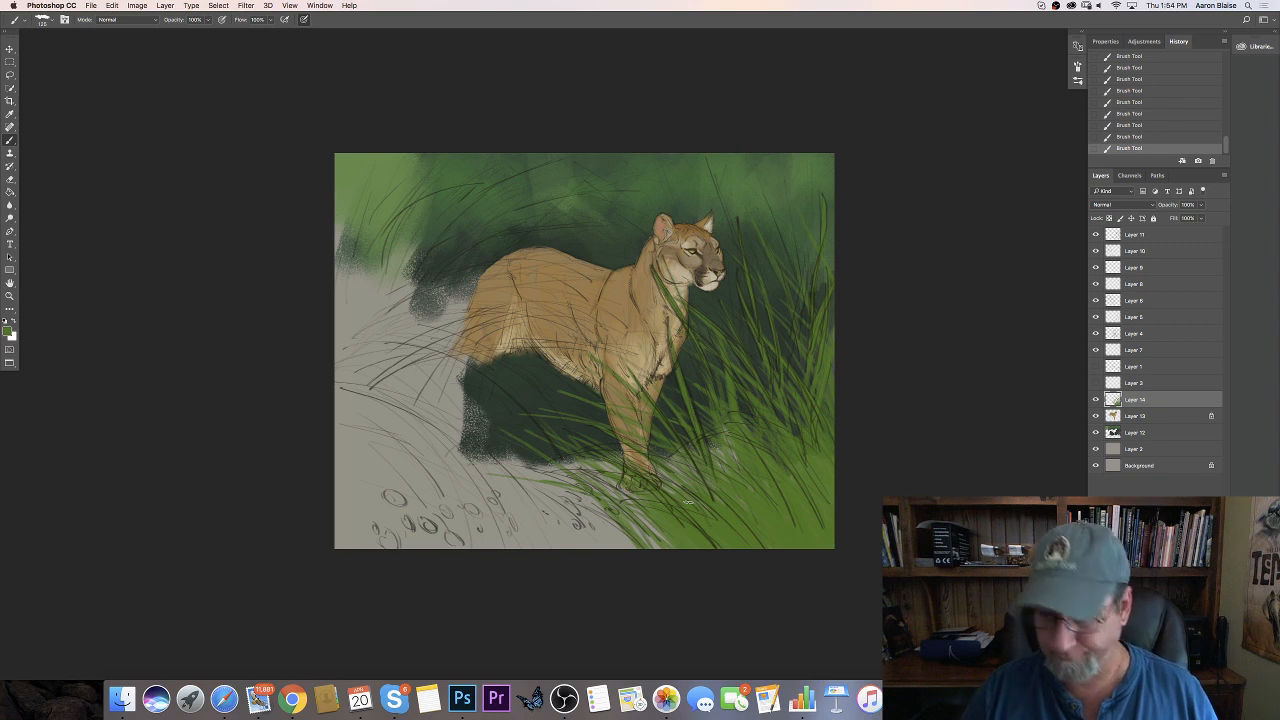
Scale all layers from Layer 12 up to Layer 11 together to about 105%, keeping the artwork's left edge on the canvas edge
click(1126, 433)
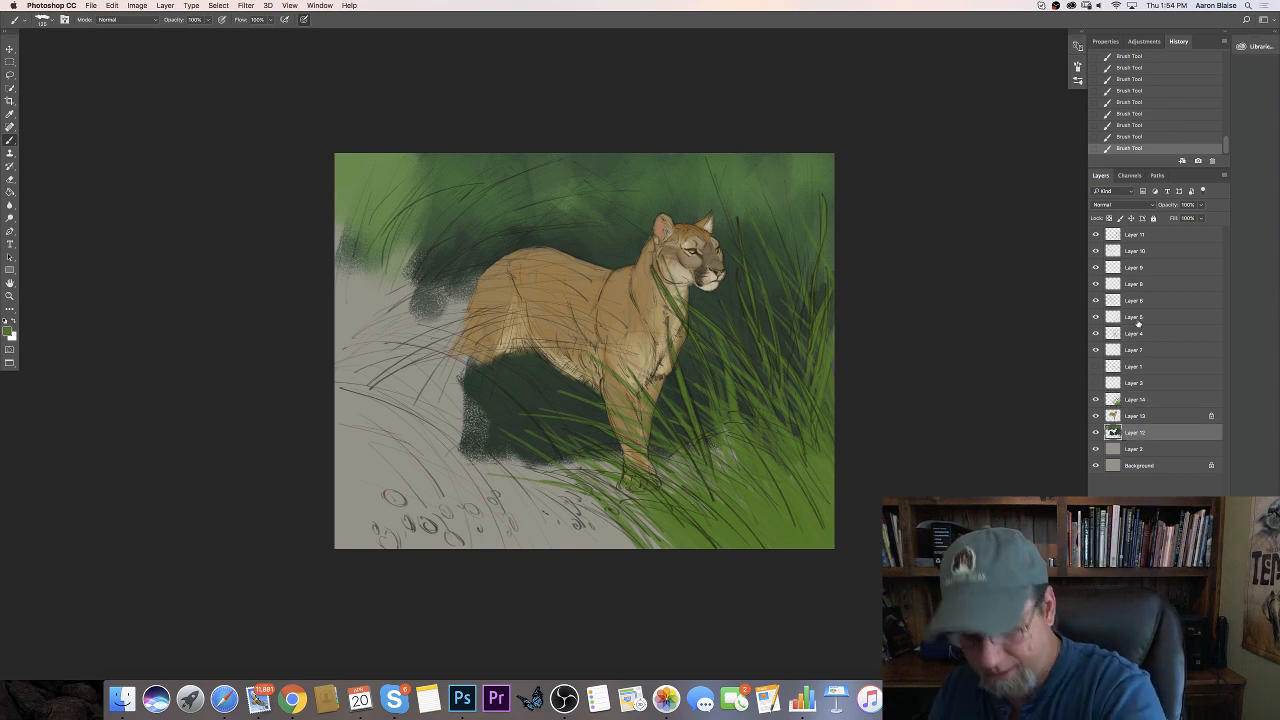
shift+click(1130, 238)
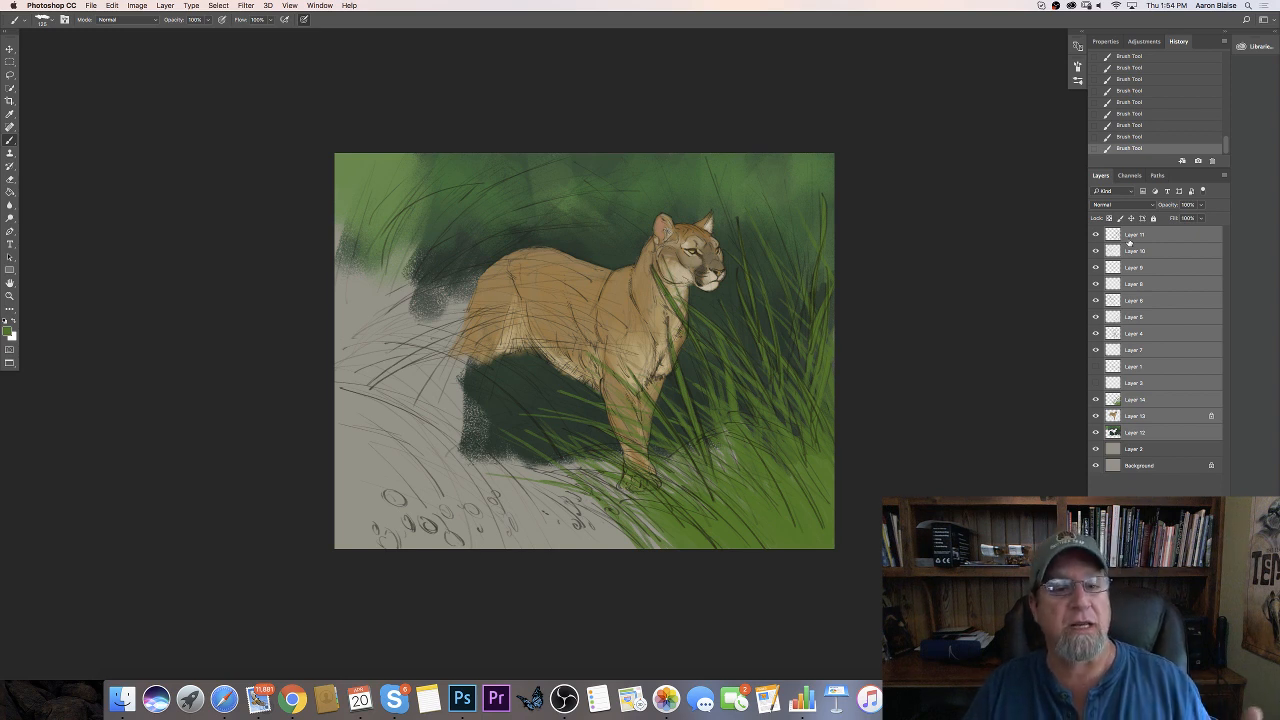
click(108, 6)
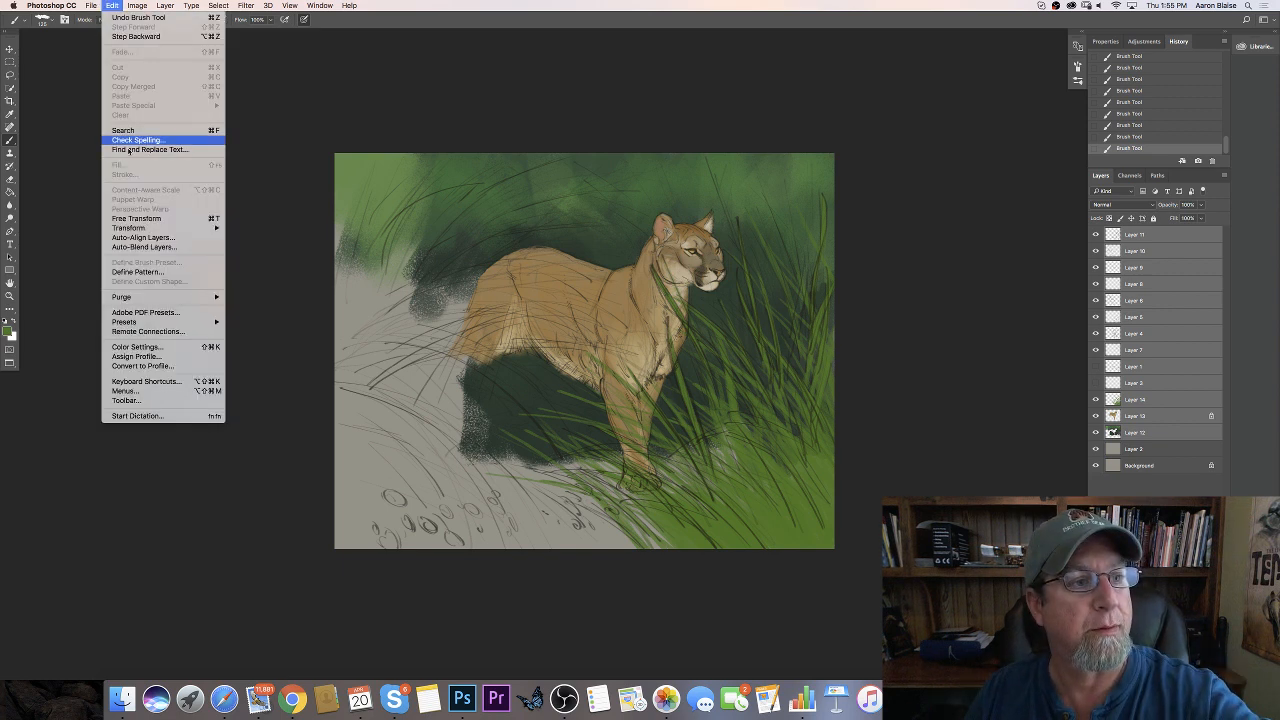
click(126, 218)
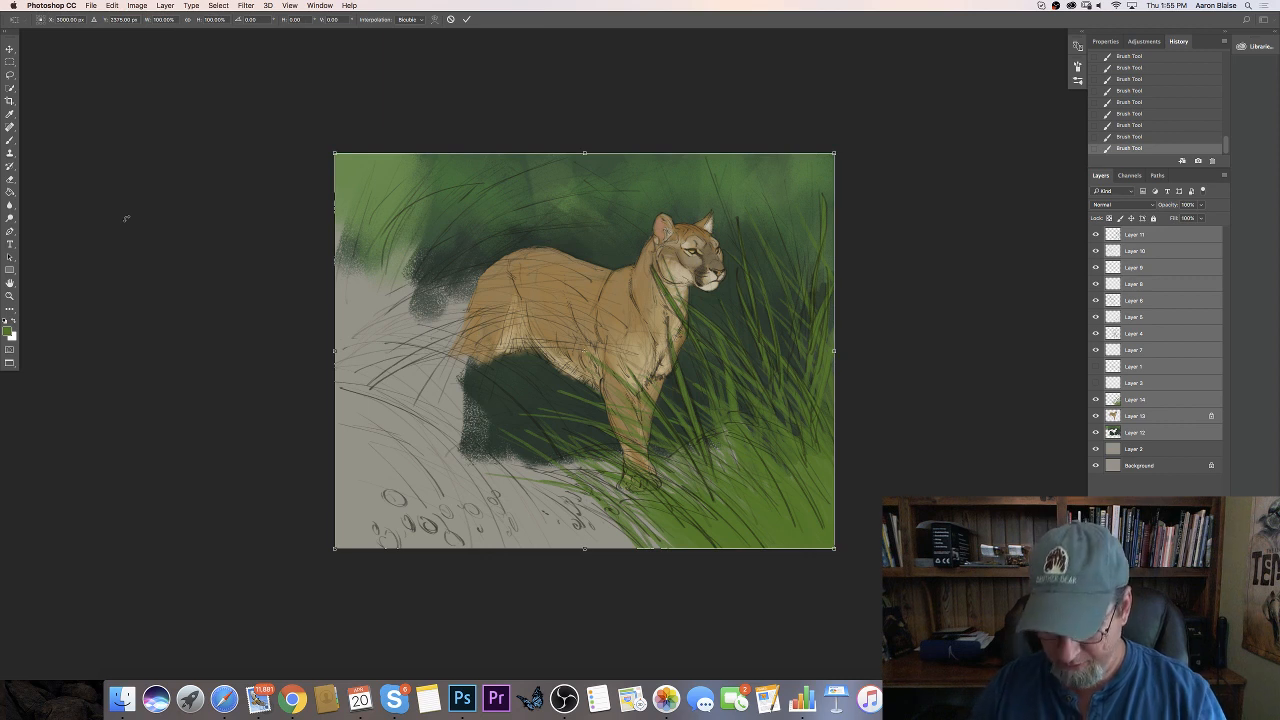
drag(332, 550, 311, 578)
drag(348, 523, 372, 514)
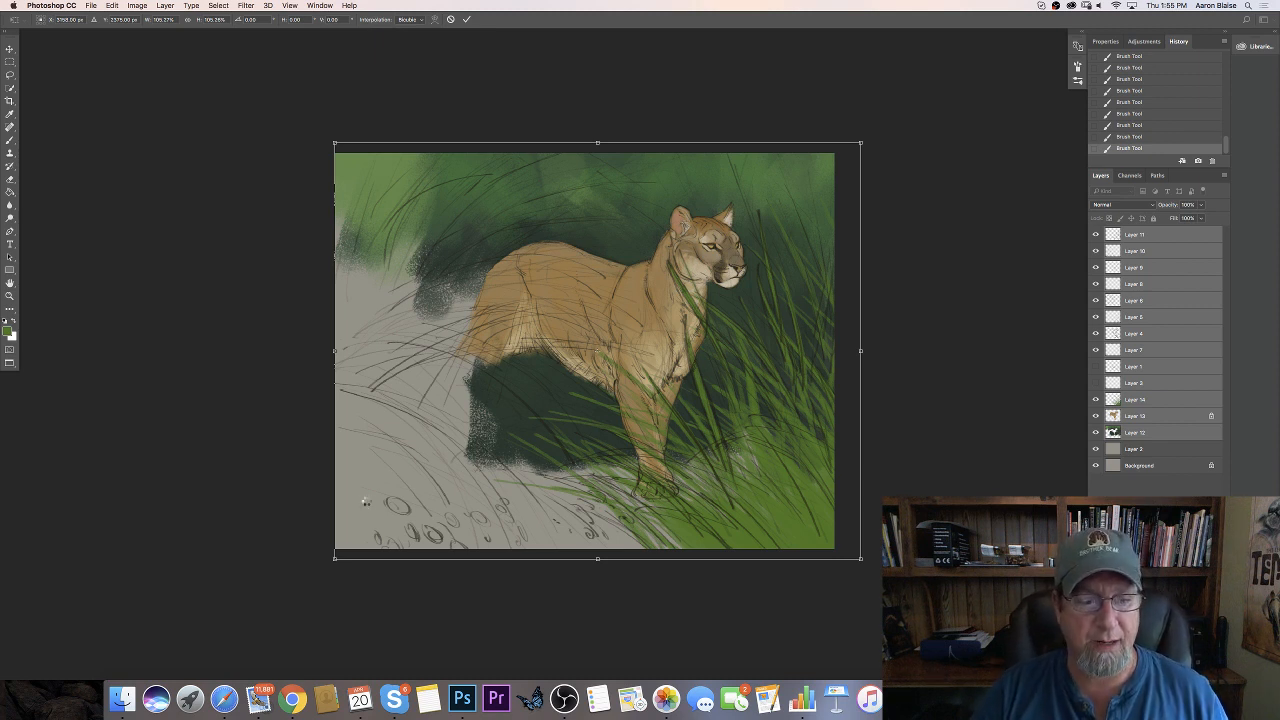
key(Return)
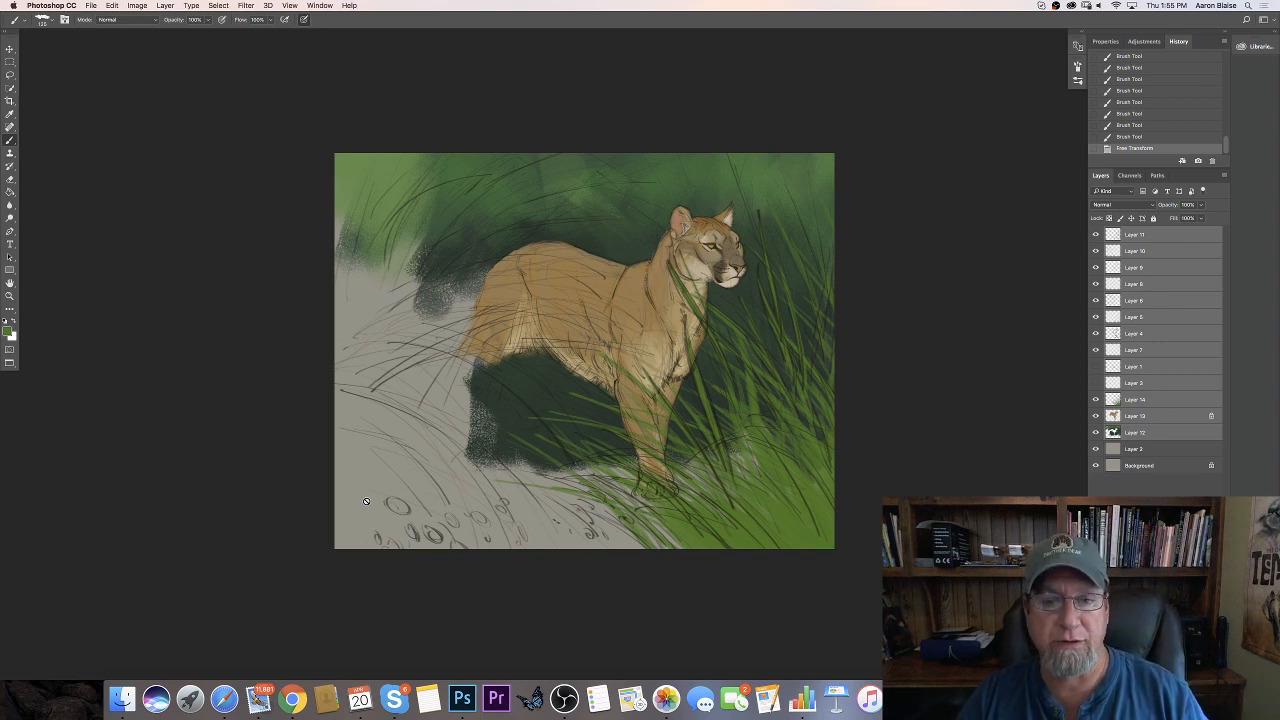
Select Layer 14 and paint more green strokes into the grass in the lower right corner
click(1132, 403)
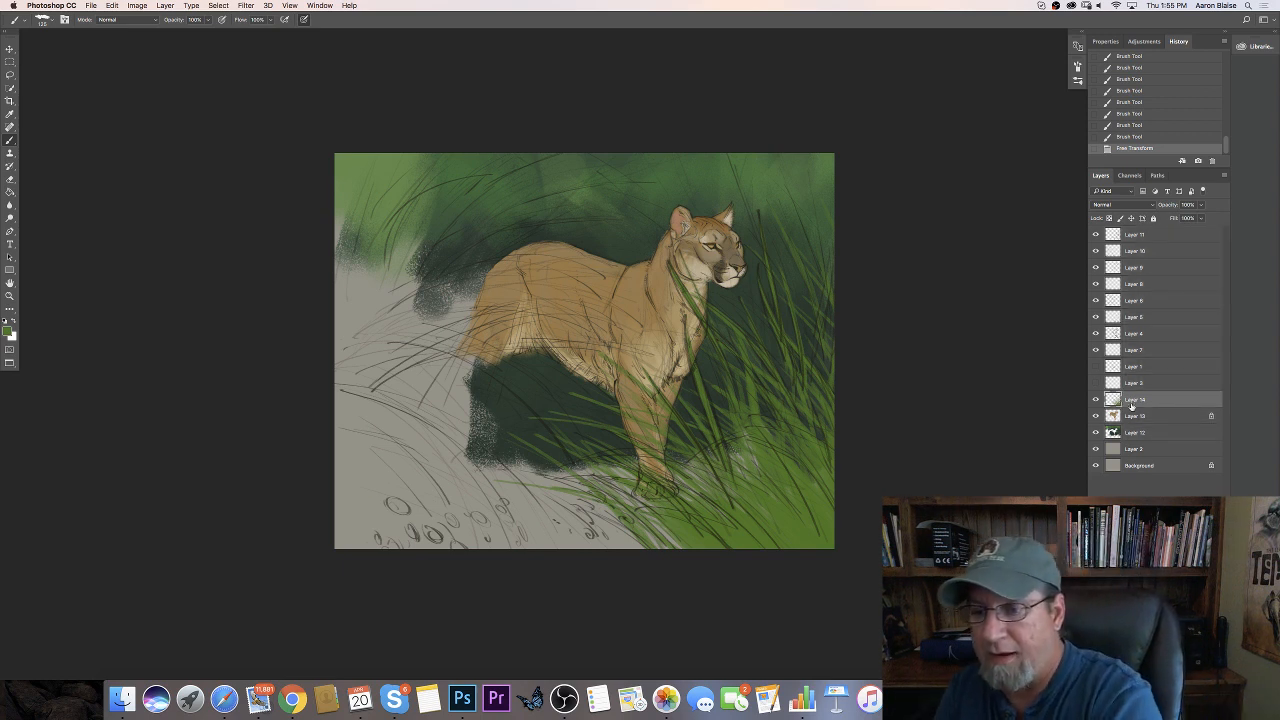
drag(818, 520, 800, 498)
drag(812, 530, 778, 506)
mouse_move(788, 534)
mouse_down()
mouse_move(766, 508)
mouse_move(742, 506)
mouse_up()
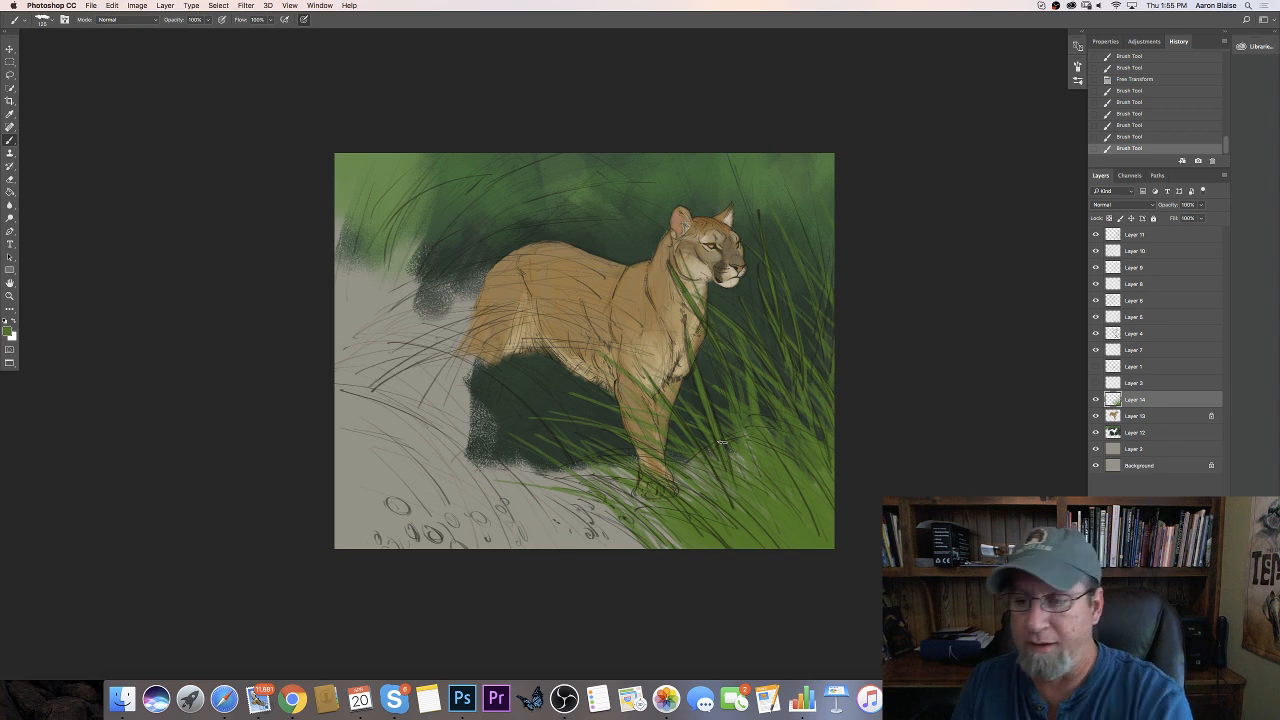
Add a new layer directly above Layer 12 and set the foreground colour to a dark muted green with 41% saturation and 29% brightness
click(1137, 437)
click(1198, 674)
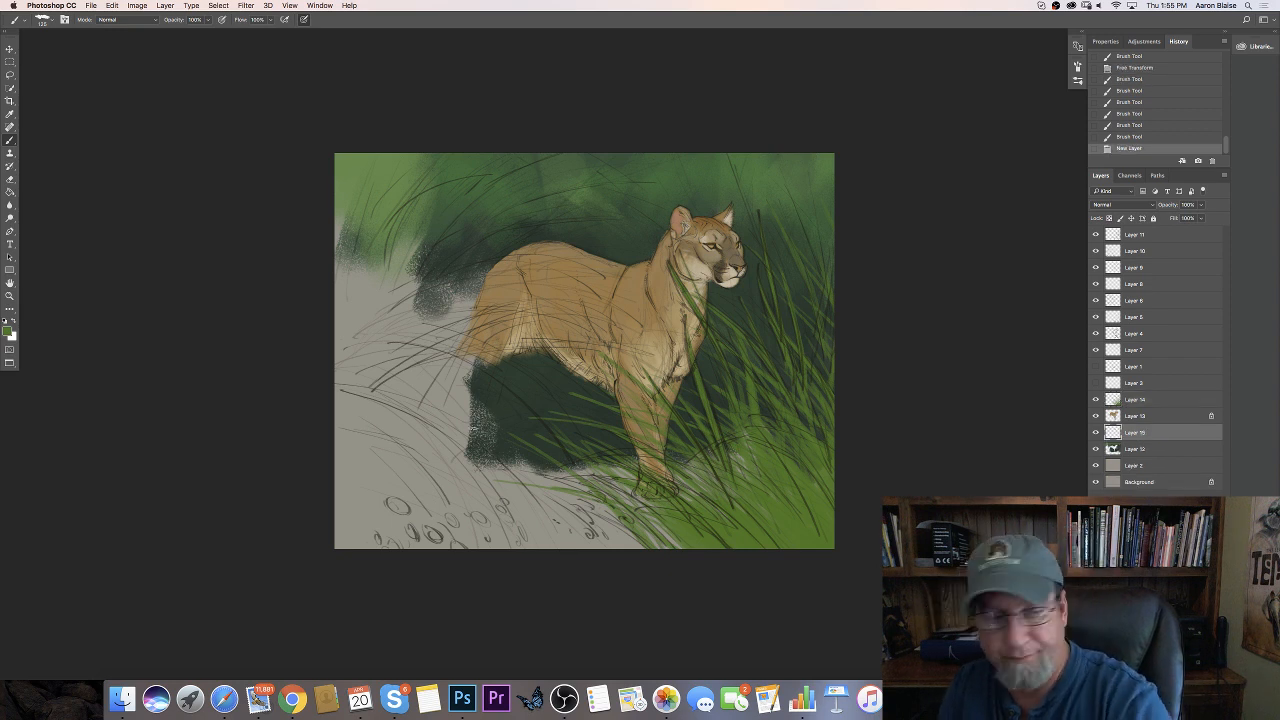
click(8, 331)
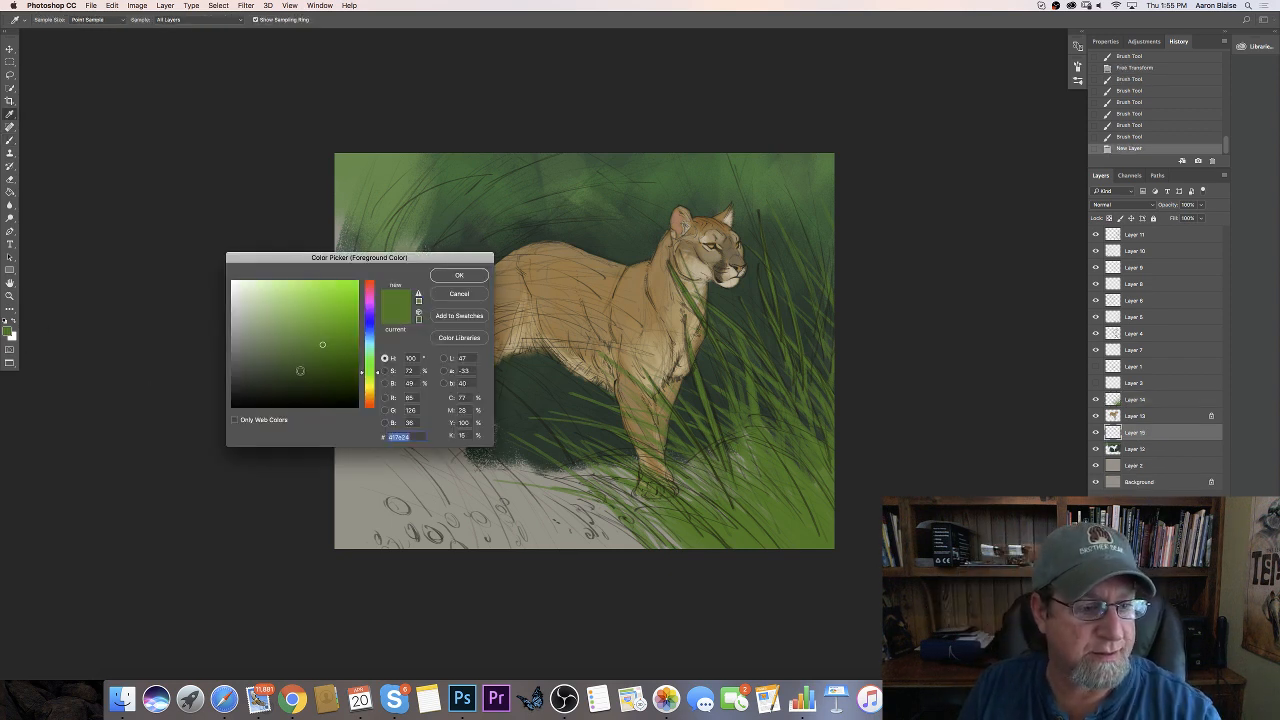
drag(304, 371, 283, 371)
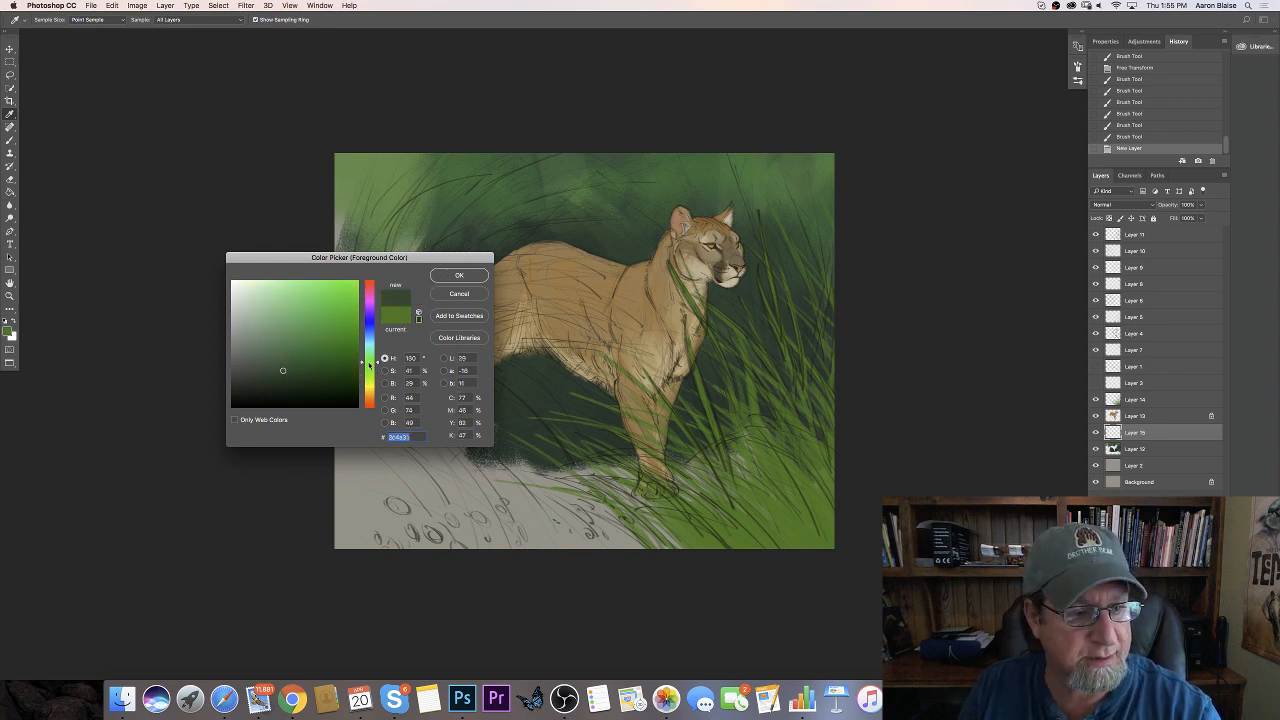
click(448, 276)
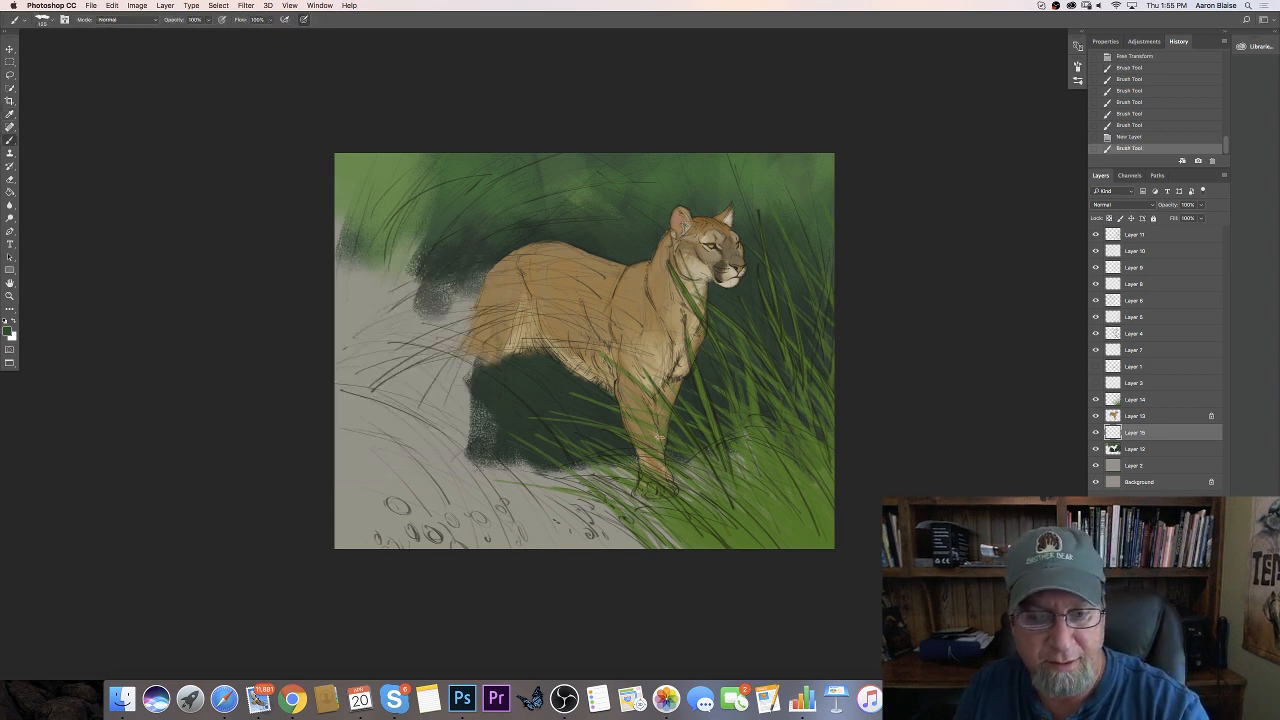
Paint dark green strokes behind the panther's front leg and across the bare ground below its belly
mouse_move(660, 415)
mouse_down()
mouse_move(591, 408)
mouse_move(590, 420)
mouse_up()
drag(634, 456, 604, 425)
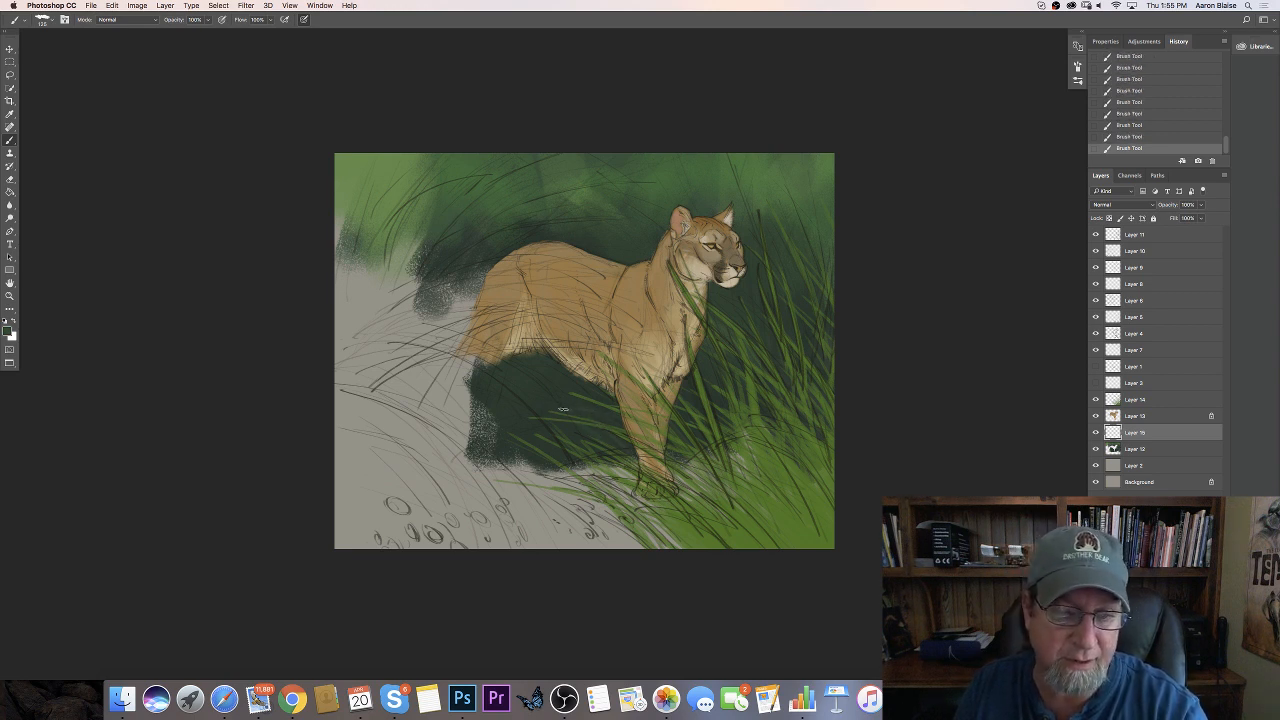
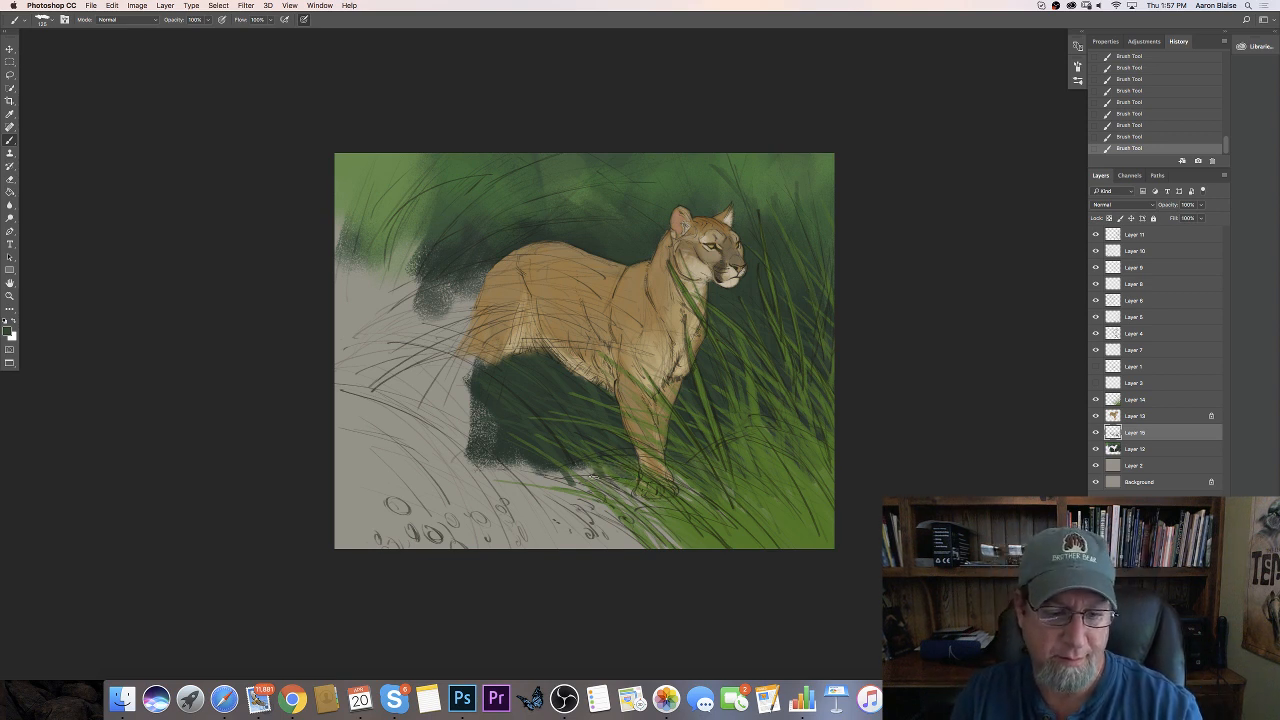
mouse_move(593, 477)
mouse_down()
mouse_move(533, 470)
mouse_move(536, 459)
mouse_move(538, 484)
mouse_move(572, 492)
mouse_move(622, 486)
mouse_move(565, 492)
mouse_move(498, 466)
mouse_move(516, 454)
mouse_move(490, 448)
mouse_move(550, 512)
mouse_move(605, 520)
mouse_move(612, 492)
mouse_move(648, 513)
mouse_move(604, 536)
mouse_move(570, 532)
mouse_move(576, 522)
mouse_move(622, 540)
mouse_move(480, 506)
mouse_move(512, 498)
mouse_move(508, 508)
mouse_up()
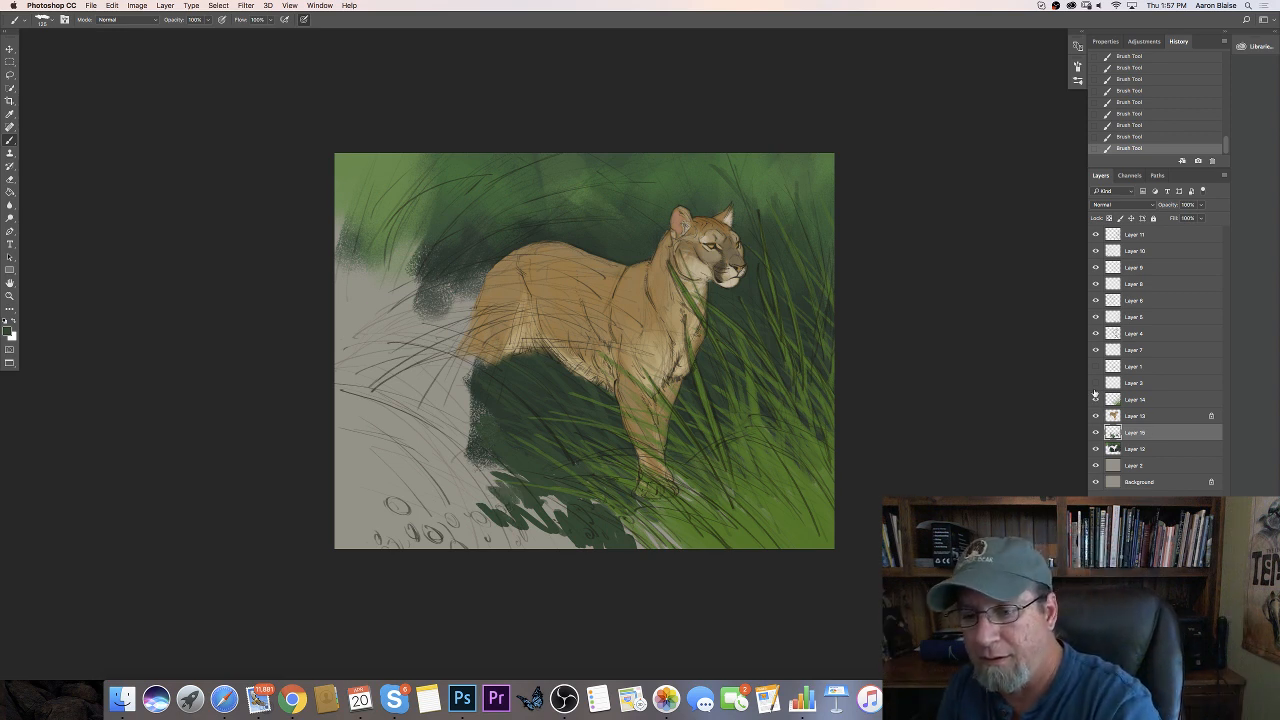
Add a new layer above Layer 14 and set the foreground colour to a muted yellow-green with hue 92, saturation 36% and brightness 56%
click(1135, 399)
key(super+alt+shift+n)
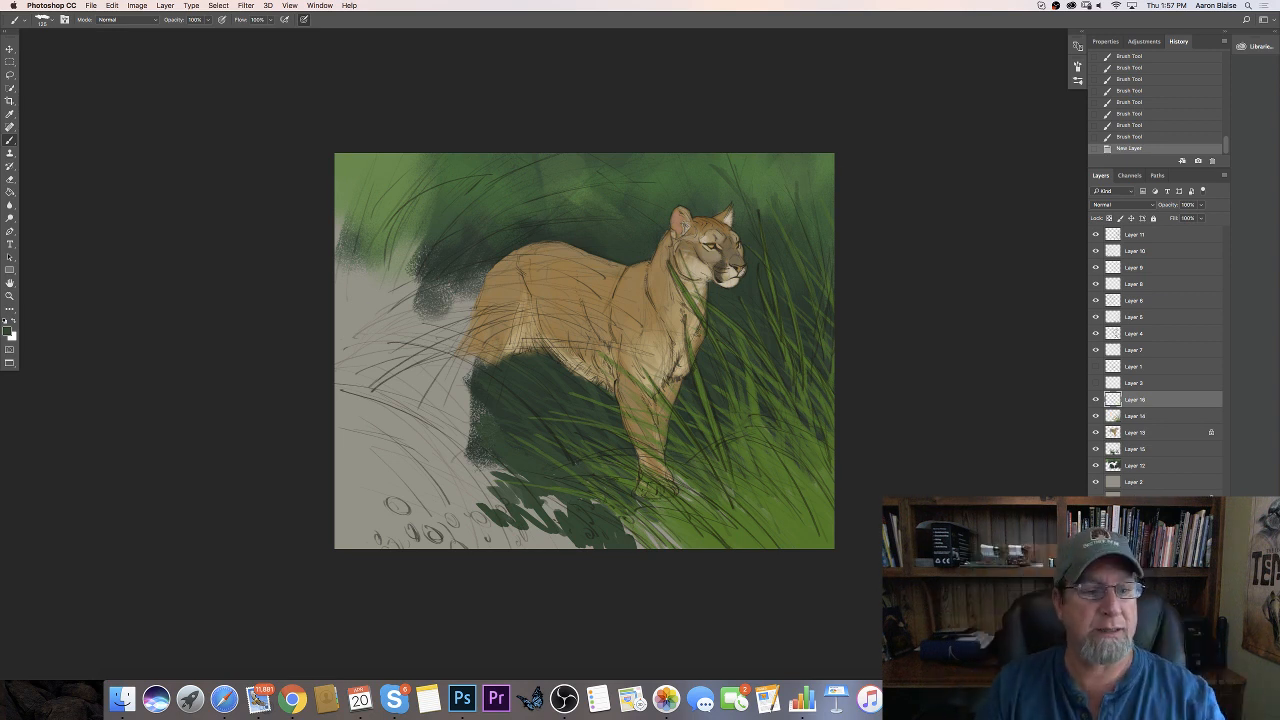
click(8, 328)
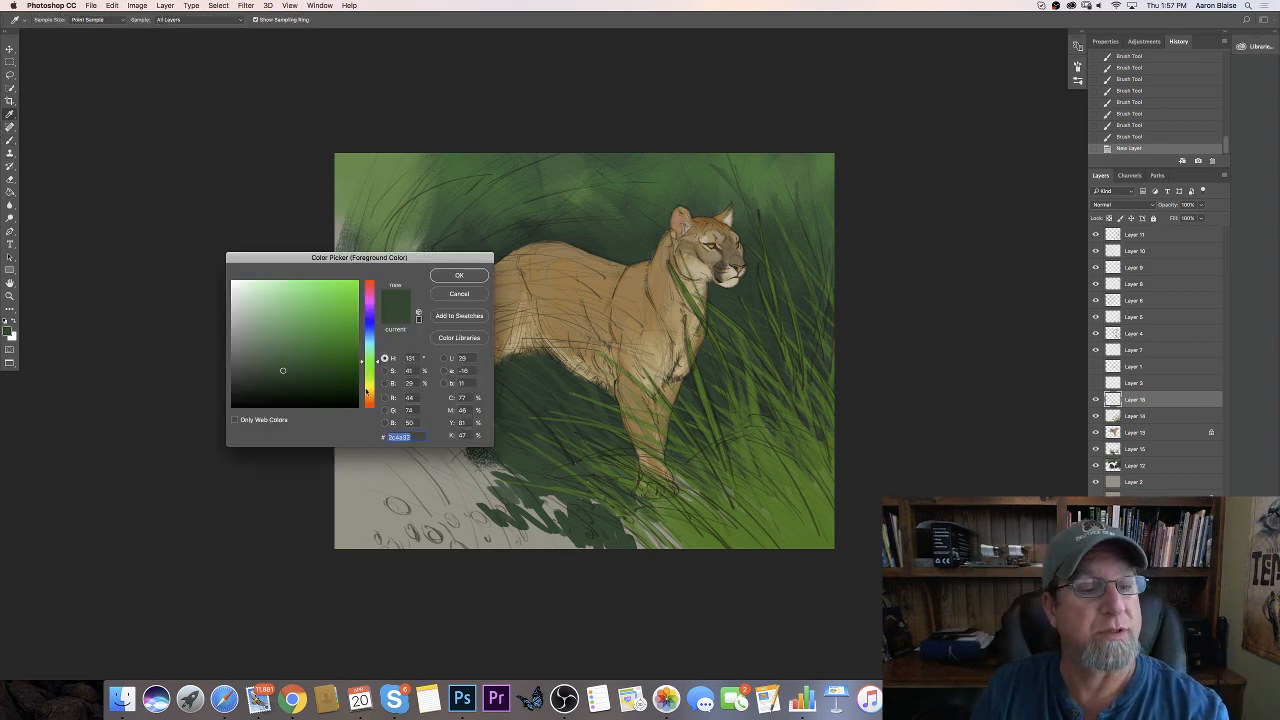
drag(370, 377, 363, 375)
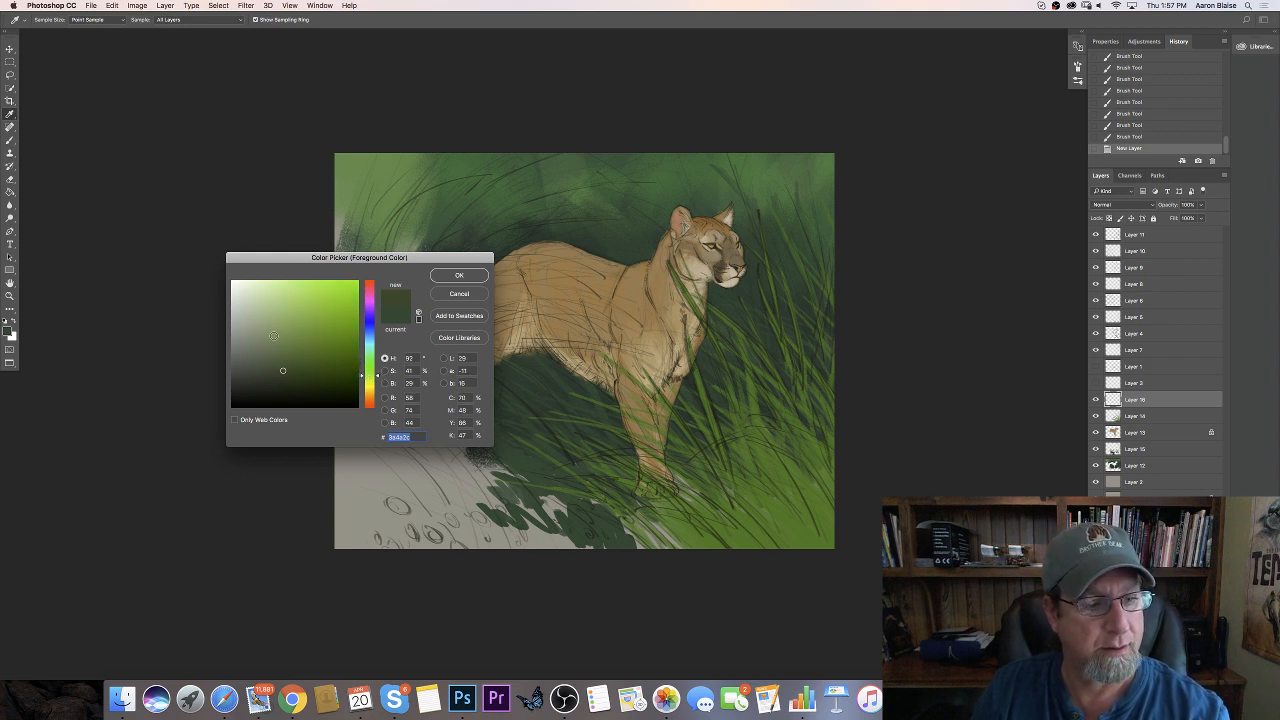
click(277, 337)
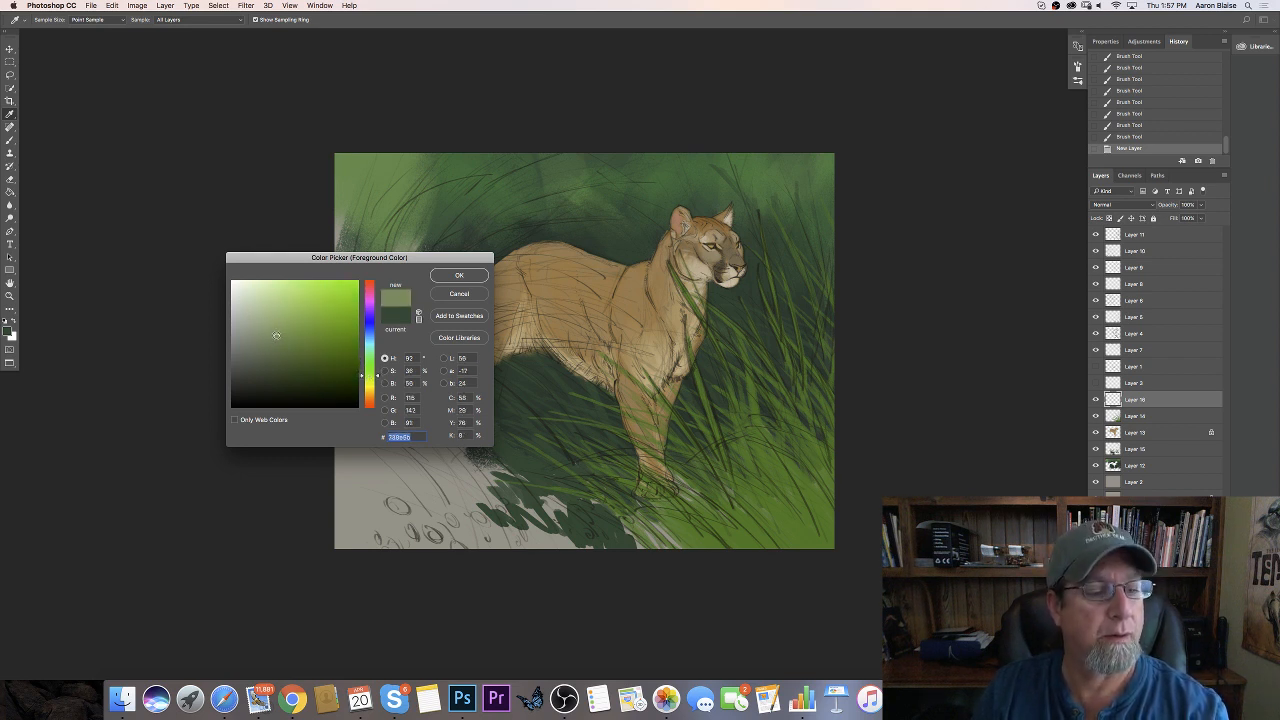
click(459, 275)
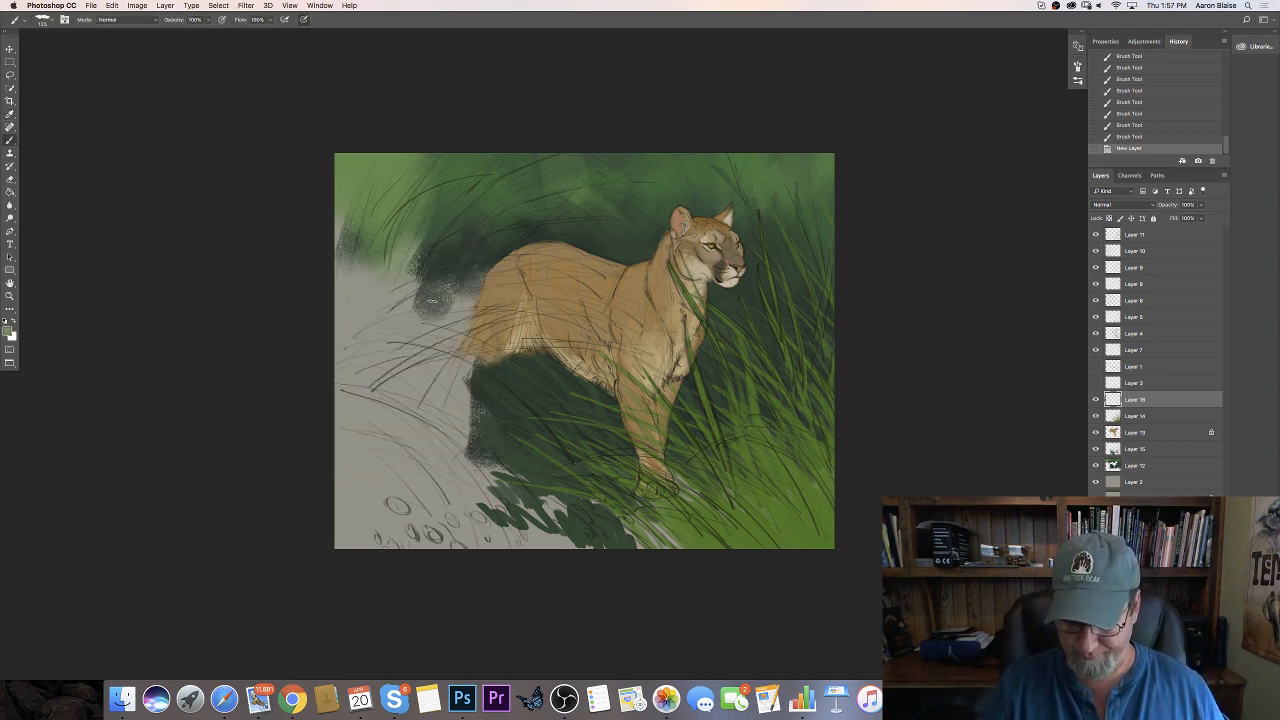
Choose the 91 px textured brush tip, test it on the bare area behind the panther, and enlarge it to 500 px
click(50, 21)
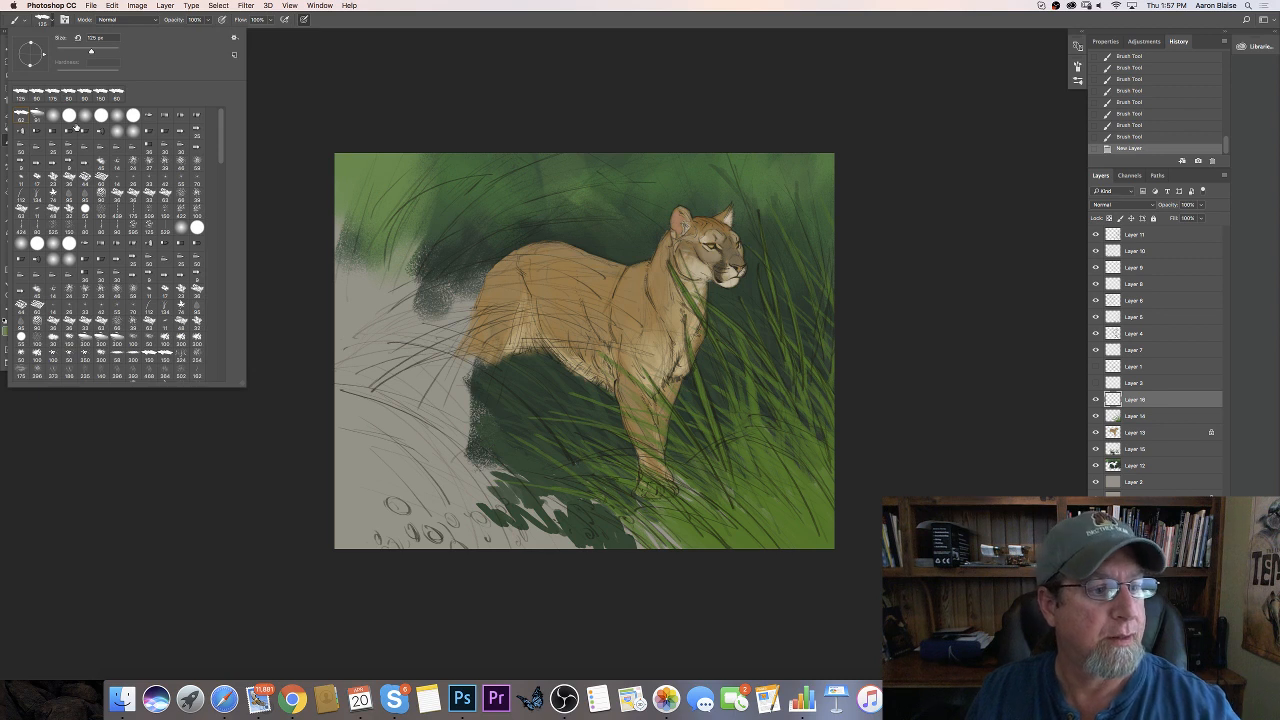
click(38, 117)
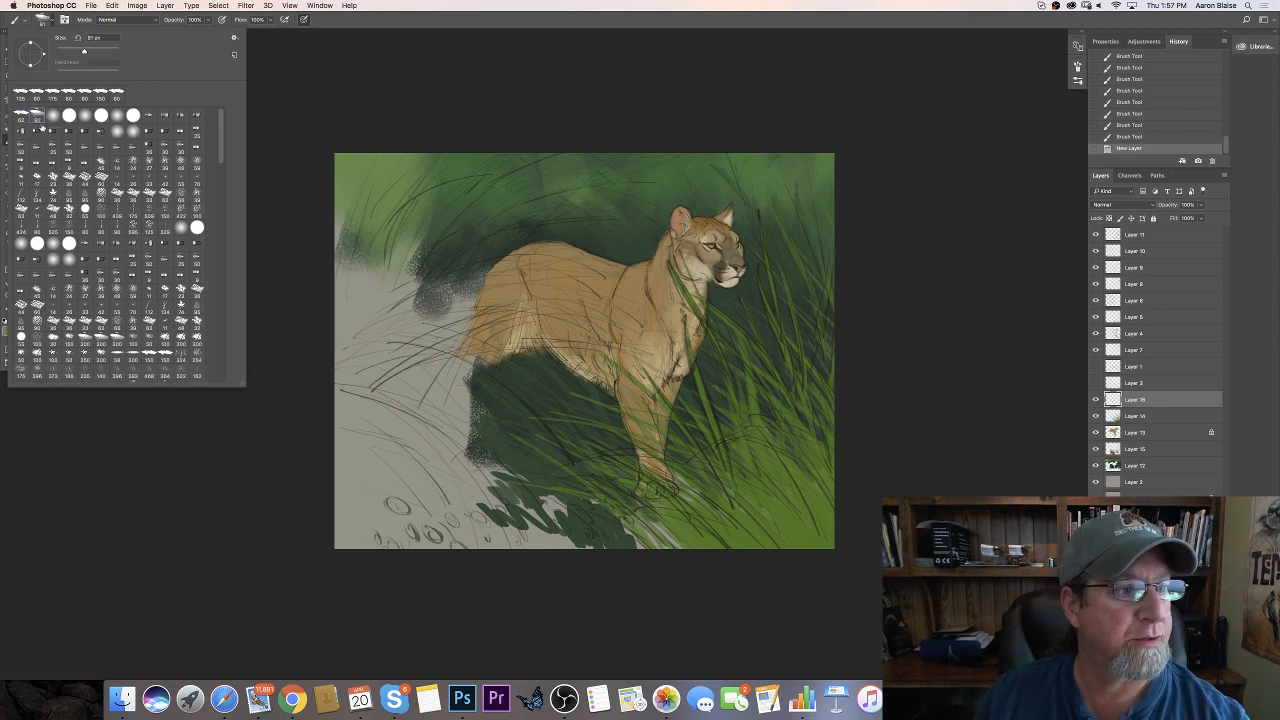
click(392, 299)
drag(391, 298, 389, 310)
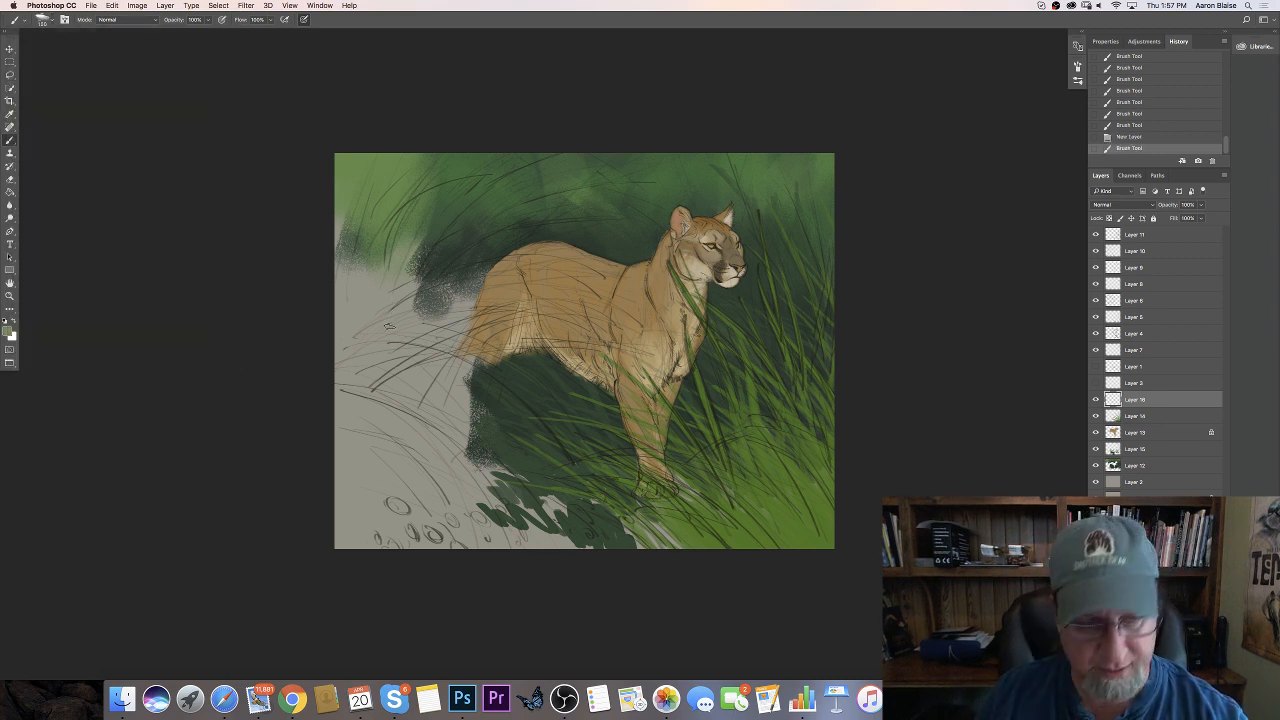
key(bracketright)
key(bracketright)
key(bracketright)
key(bracketright)
key(bracketright)
key(bracketright)
key(bracketright)
key(bracketright)
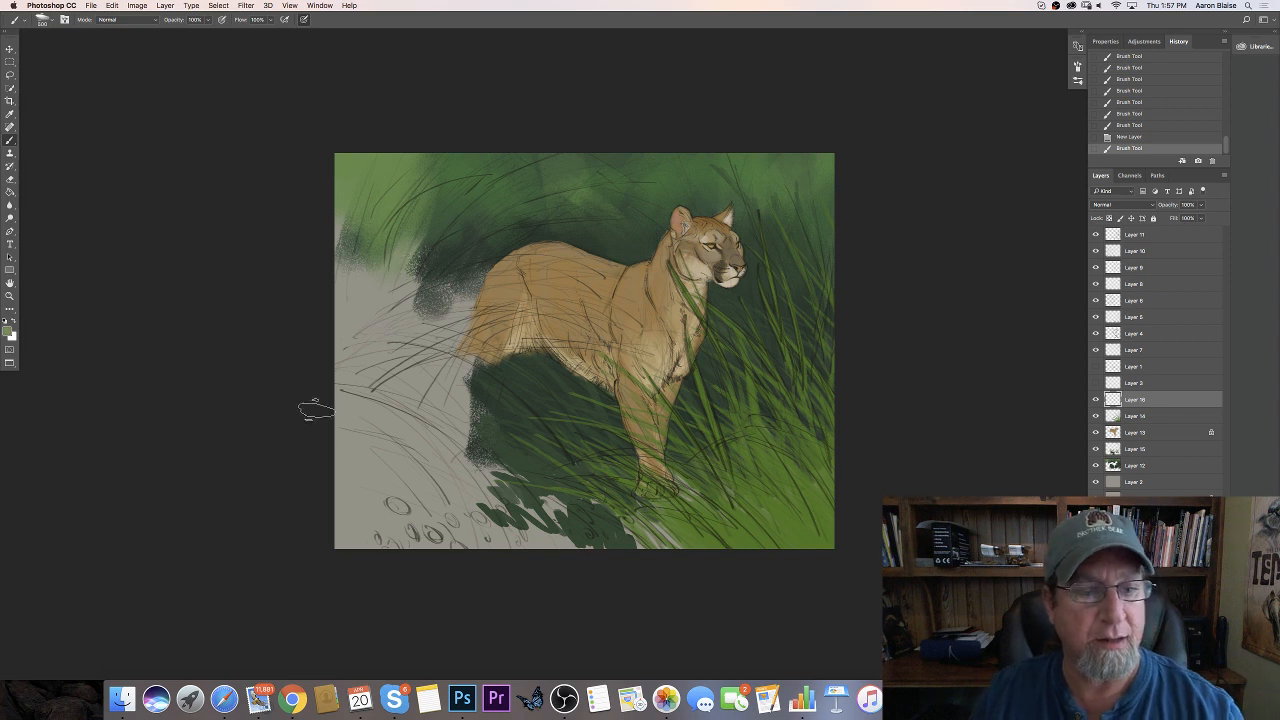
Paint broad muted green grass strokes from the canvas's left edge towards the panther's hindquarters
drag(320, 420, 420, 414)
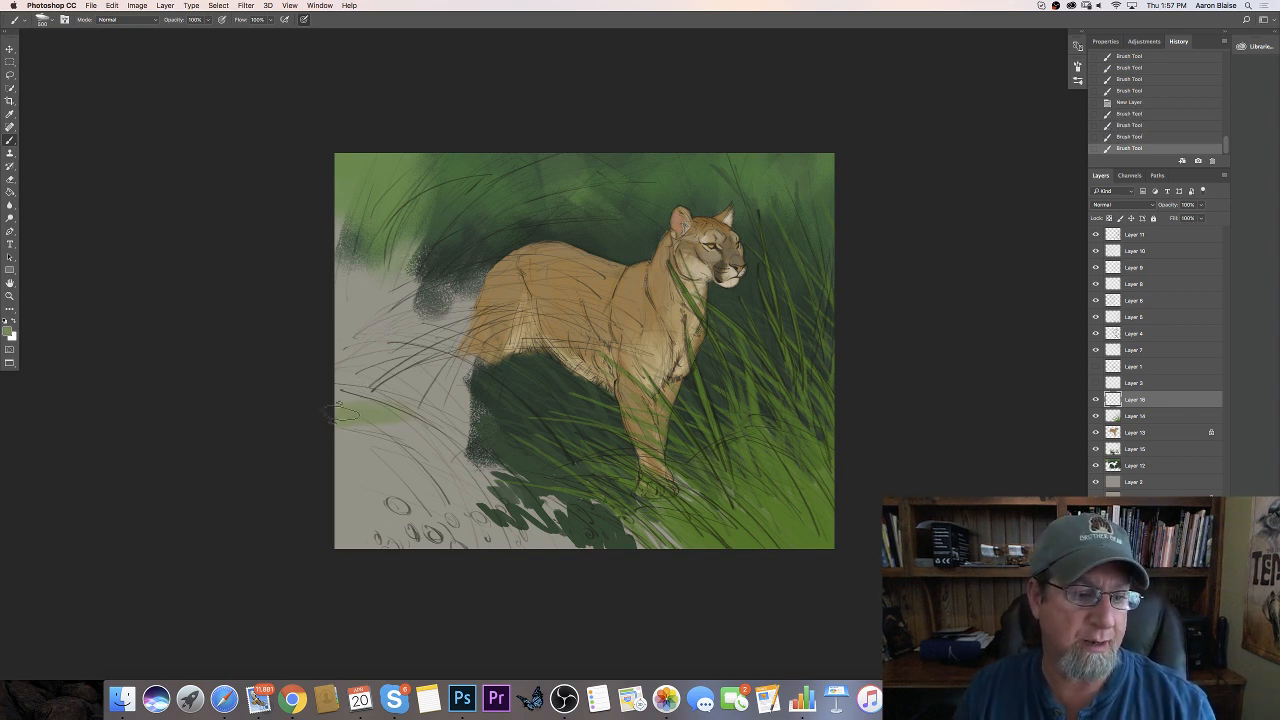
drag(342, 413, 405, 380)
mouse_move(405, 380)
mouse_down()
mouse_move(345, 390)
mouse_move(461, 354)
mouse_up()
drag(362, 362, 466, 341)
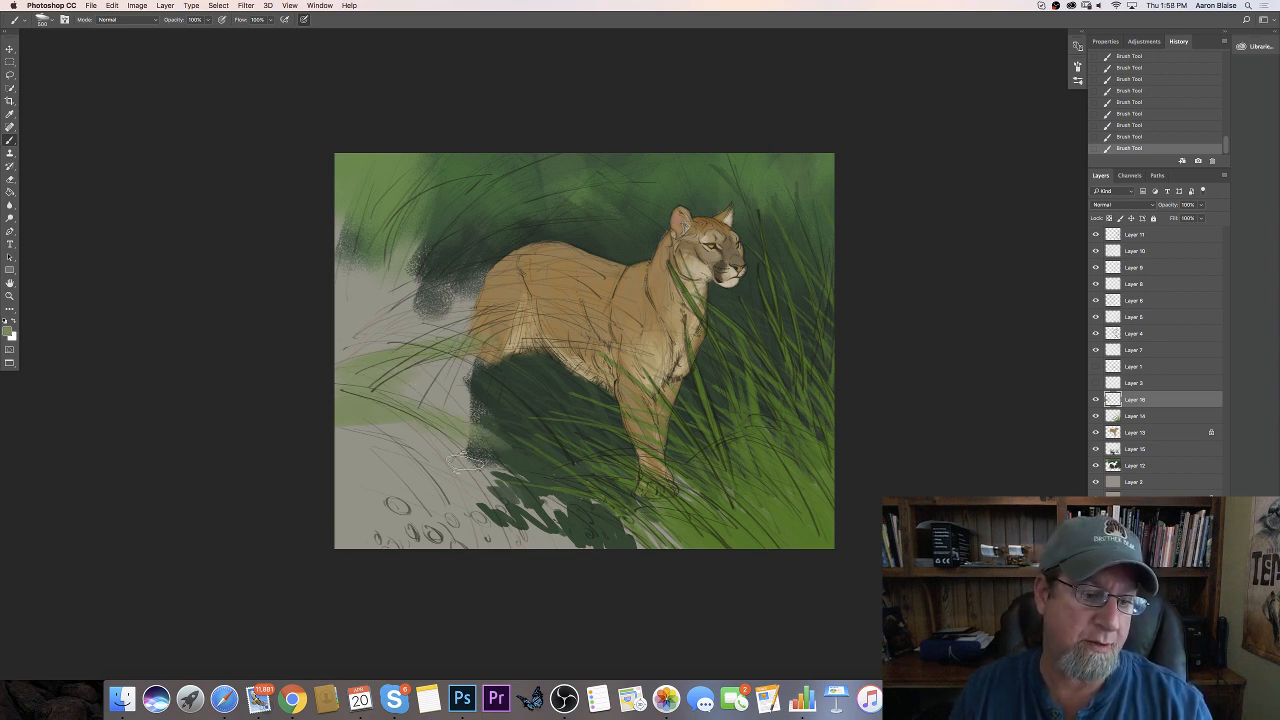
Cover the lower left ground with sweeping muted green strokes and arch more grass up over the panther's hindquarters
drag(328, 424, 474, 510)
mouse_move(338, 442)
mouse_down()
mouse_move(484, 540)
mouse_move(418, 540)
mouse_up()
drag(340, 492, 406, 560)
drag(346, 518, 387, 550)
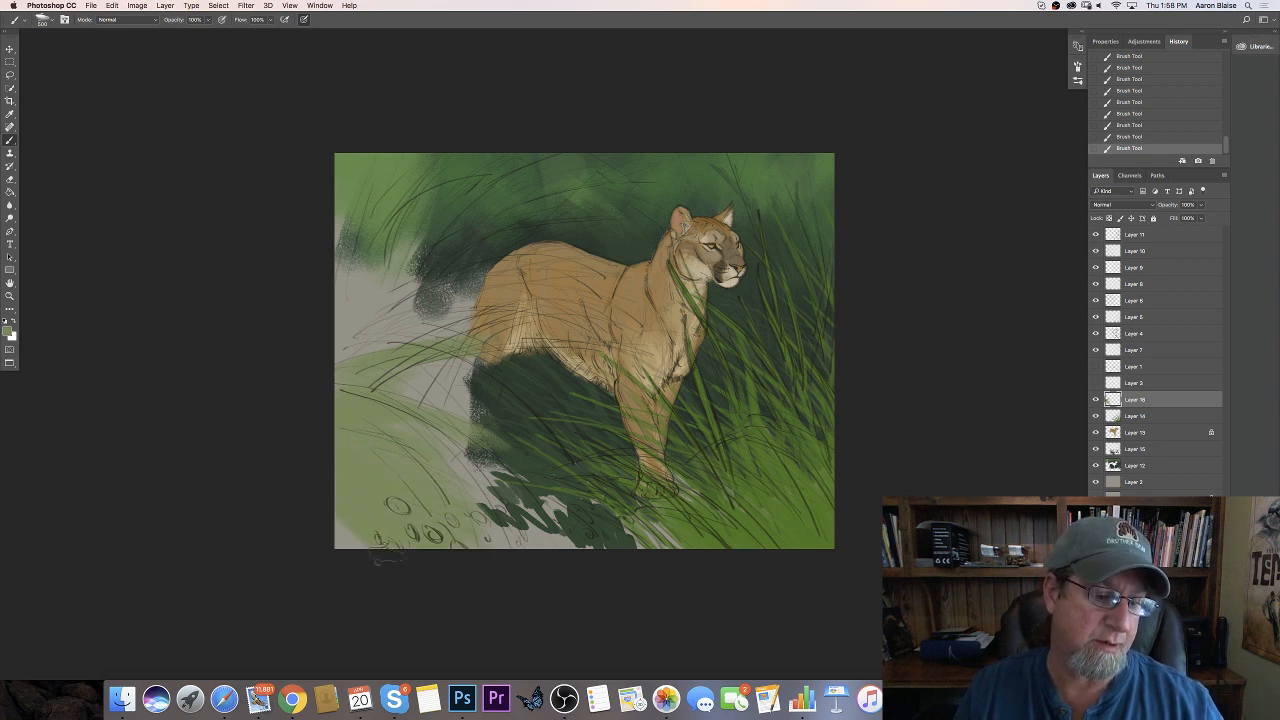
mouse_move(399, 446)
mouse_down()
mouse_move(517, 545)
mouse_move(484, 488)
mouse_up()
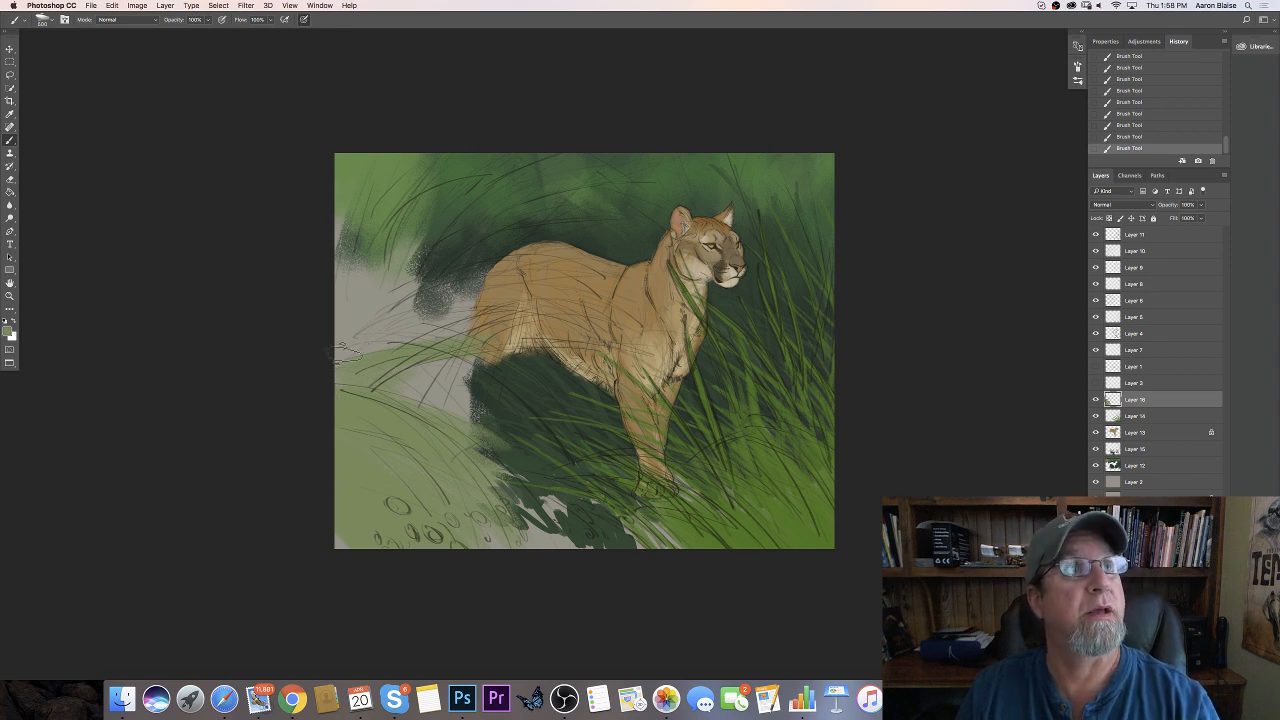
mouse_move(344, 353)
mouse_down()
mouse_move(456, 298)
mouse_move(362, 347)
mouse_move(510, 297)
mouse_up()
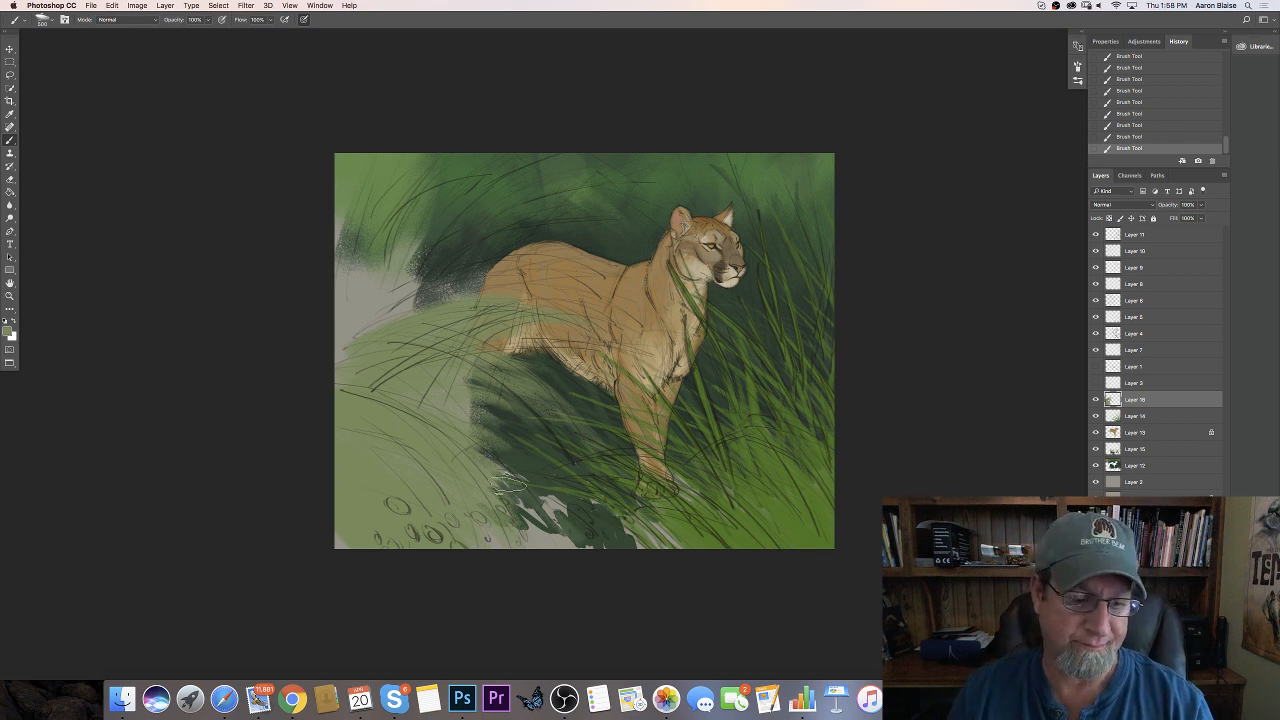
Sample the dark green beneath the belly and paint it on Layer 15 over the remaining bare patches below and behind the panther
click(8, 331)
click(530, 440)
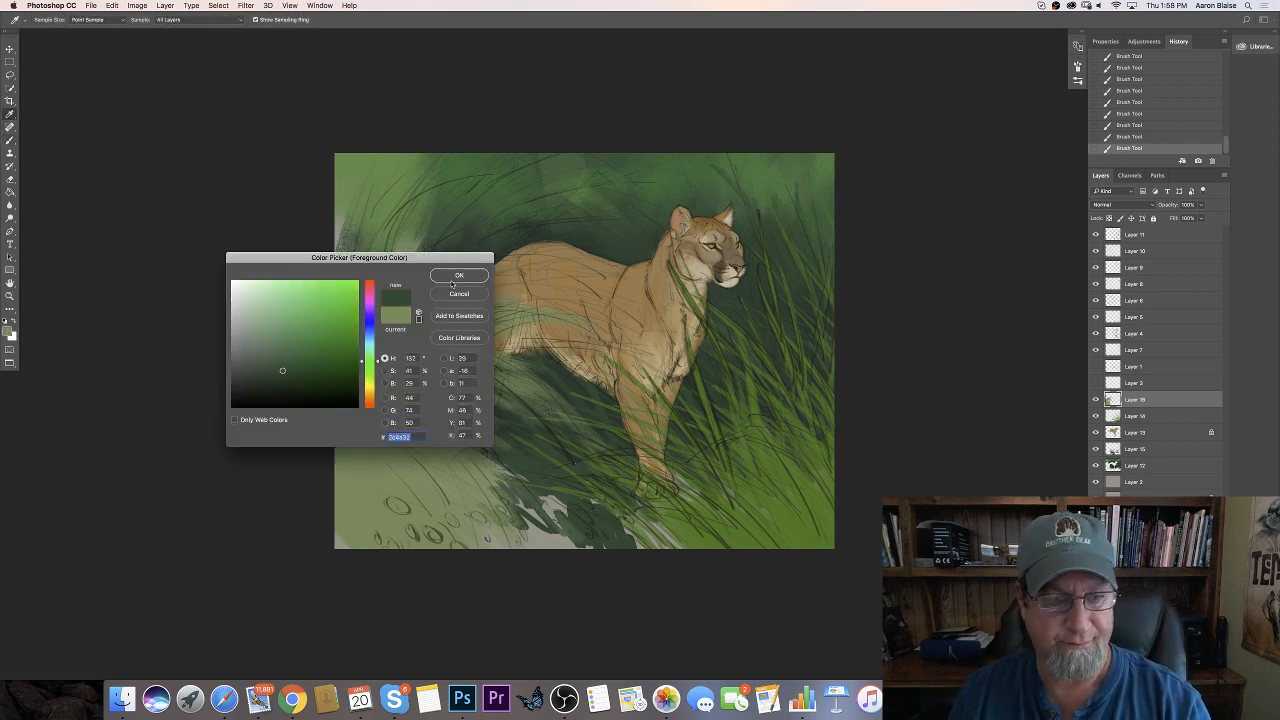
click(456, 278)
key(alt+bracketleft)
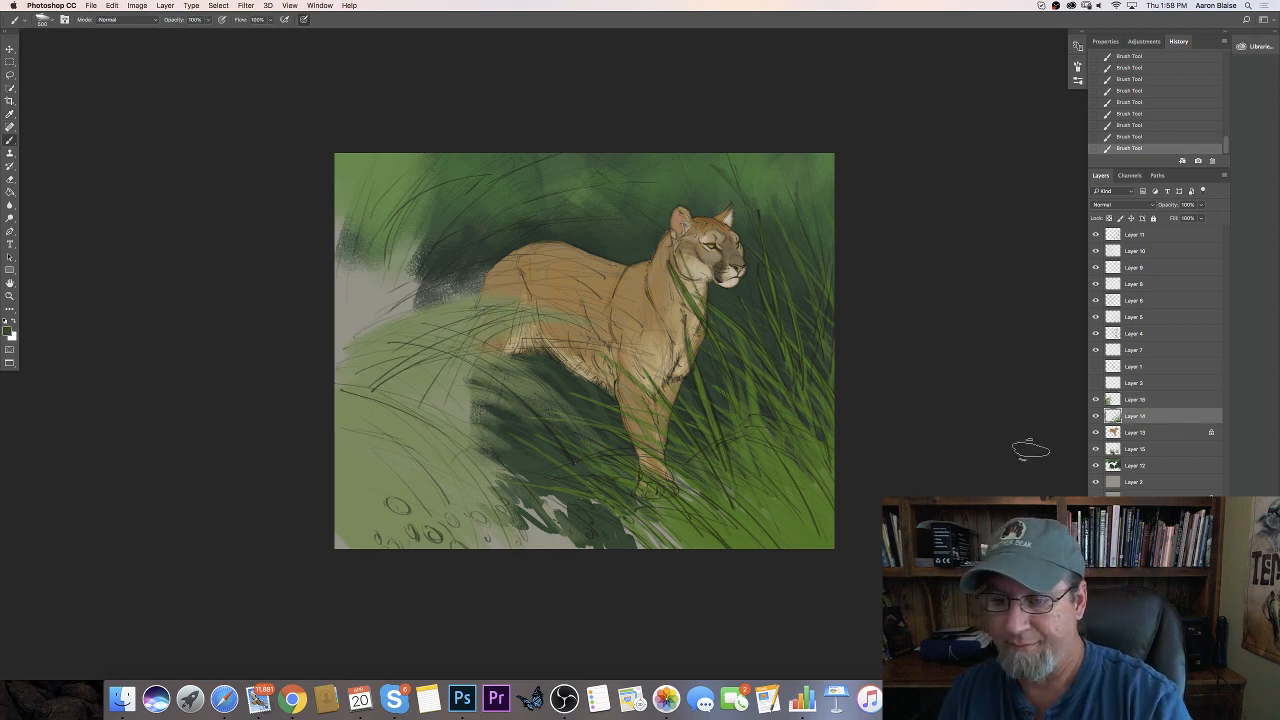
click(1145, 449)
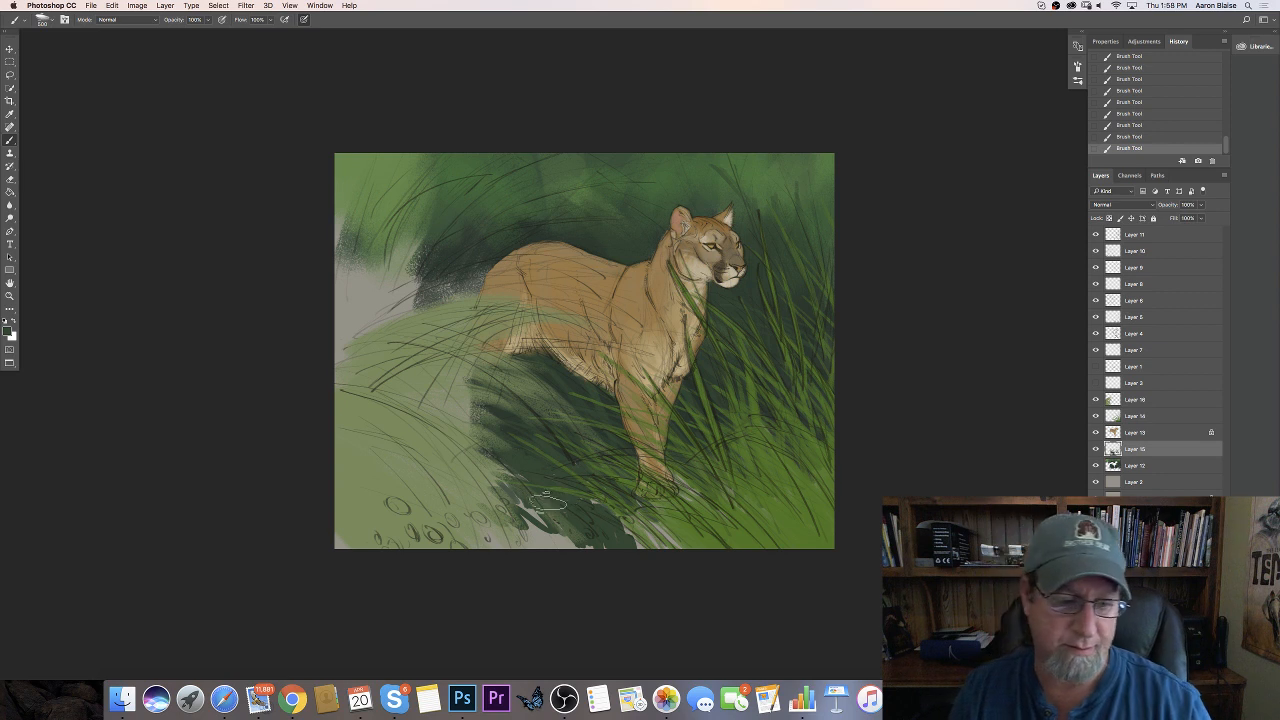
mouse_move(548, 503)
mouse_down()
mouse_move(515, 468)
mouse_move(548, 553)
mouse_move(480, 503)
mouse_move(497, 548)
mouse_up()
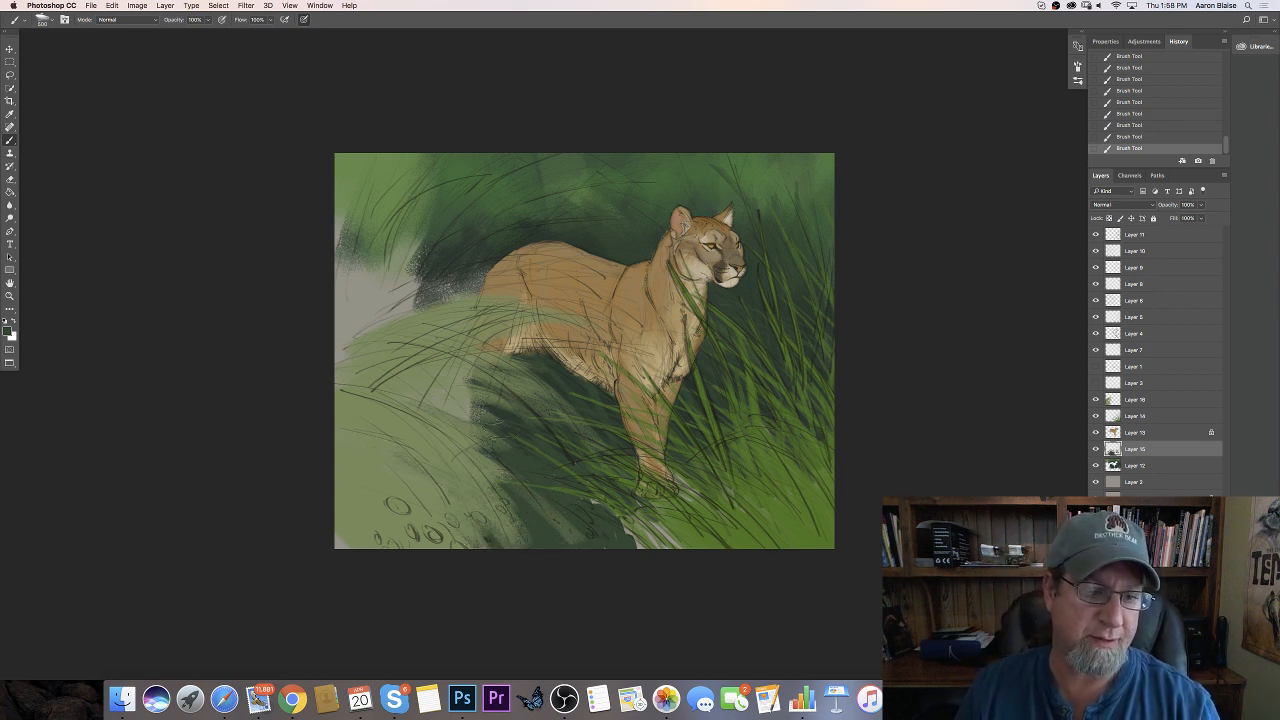
mouse_move(478, 412)
mouse_down()
mouse_move(440, 390)
mouse_move(462, 380)
mouse_up()
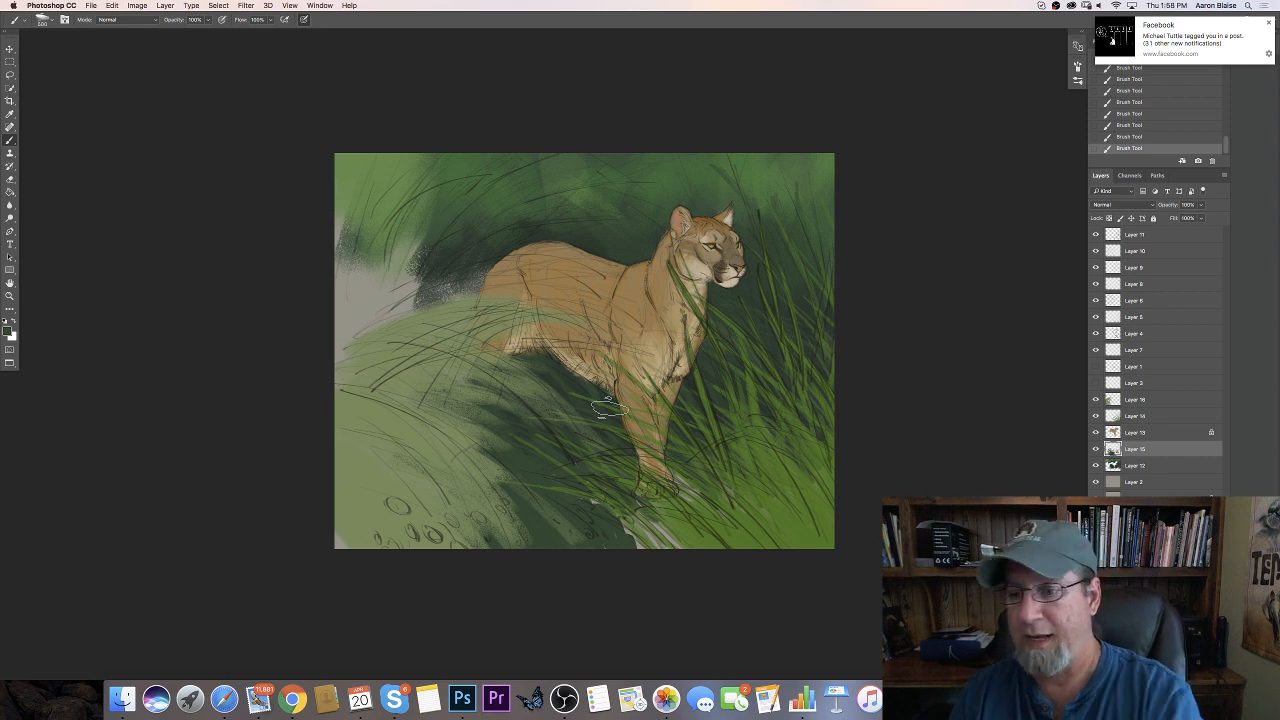
On Layer 16, resample the muted light green and brush grass over the dark shadow's edges, the lower ground and the bare upper left area
click(1134, 399)
click(8, 330)
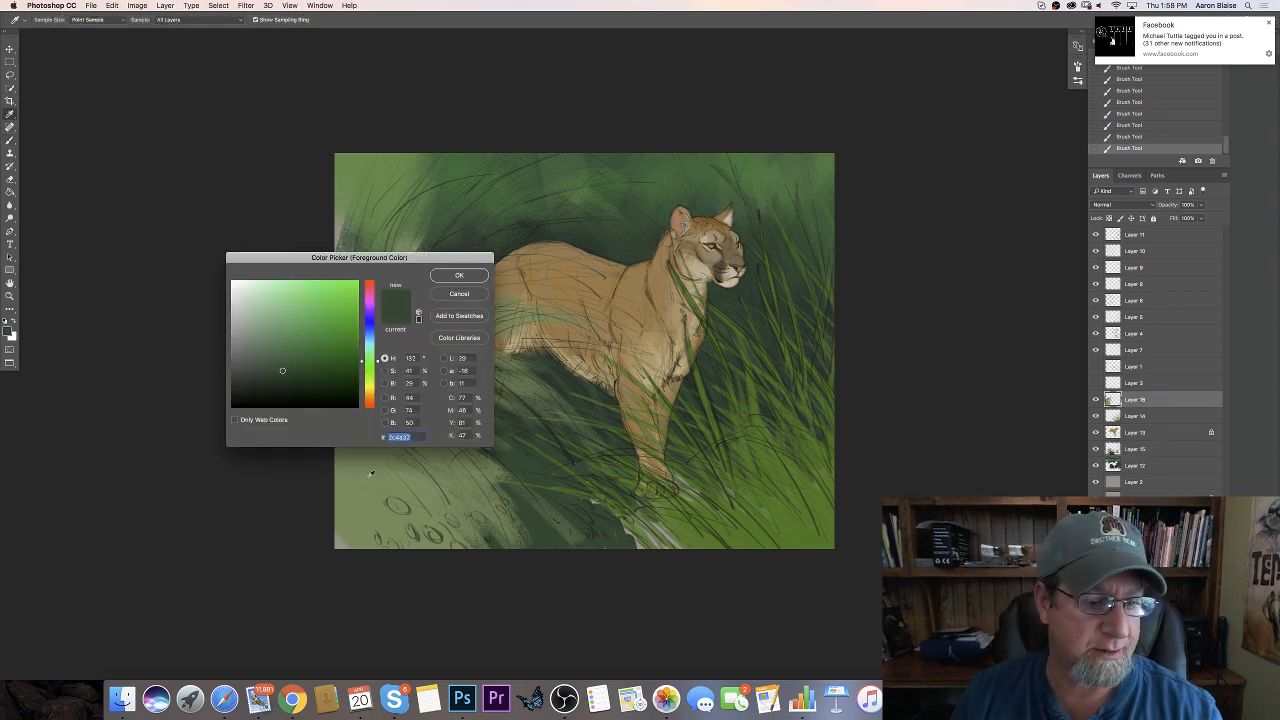
click(459, 275)
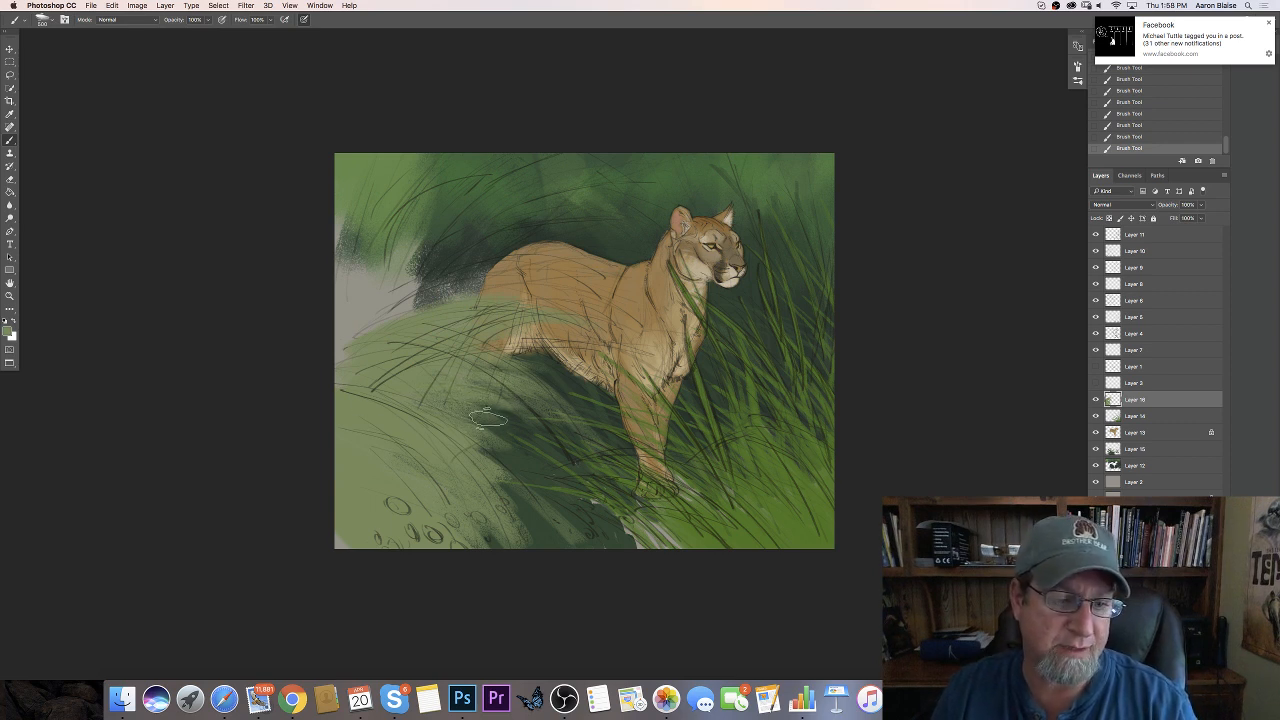
mouse_move(472, 422)
mouse_down()
mouse_move(600, 520)
mouse_move(505, 540)
mouse_up()
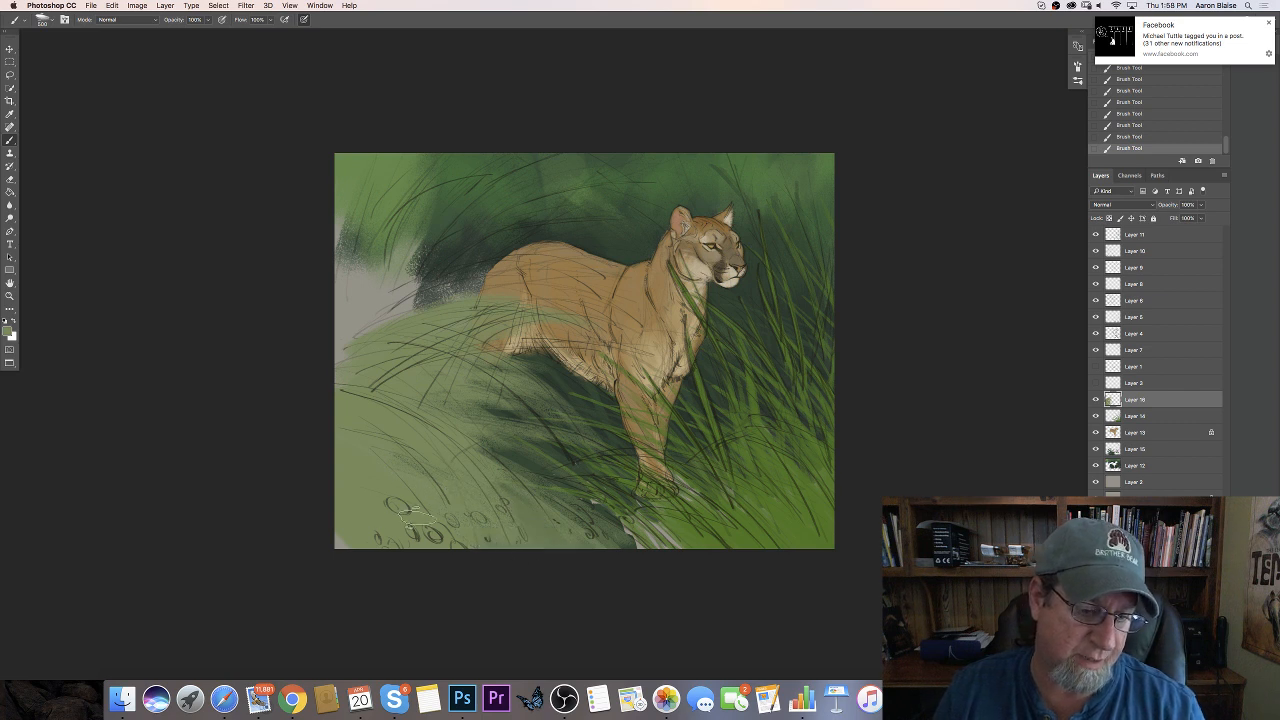
mouse_move(545, 500)
mouse_down()
mouse_move(655, 563)
mouse_move(486, 444)
mouse_up()
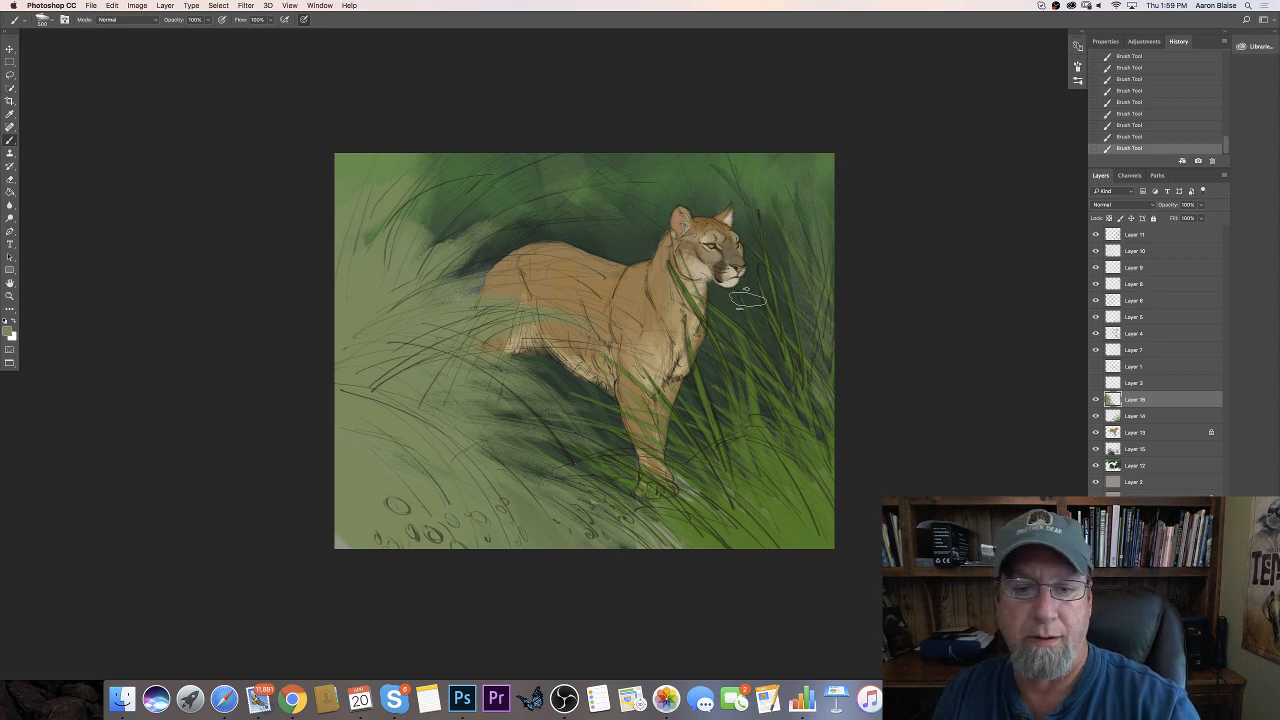
Add a new layer above Layer 15 and paint faint upright muted green strokes in the background around the panther's head
click(1143, 433)
click(1143, 449)
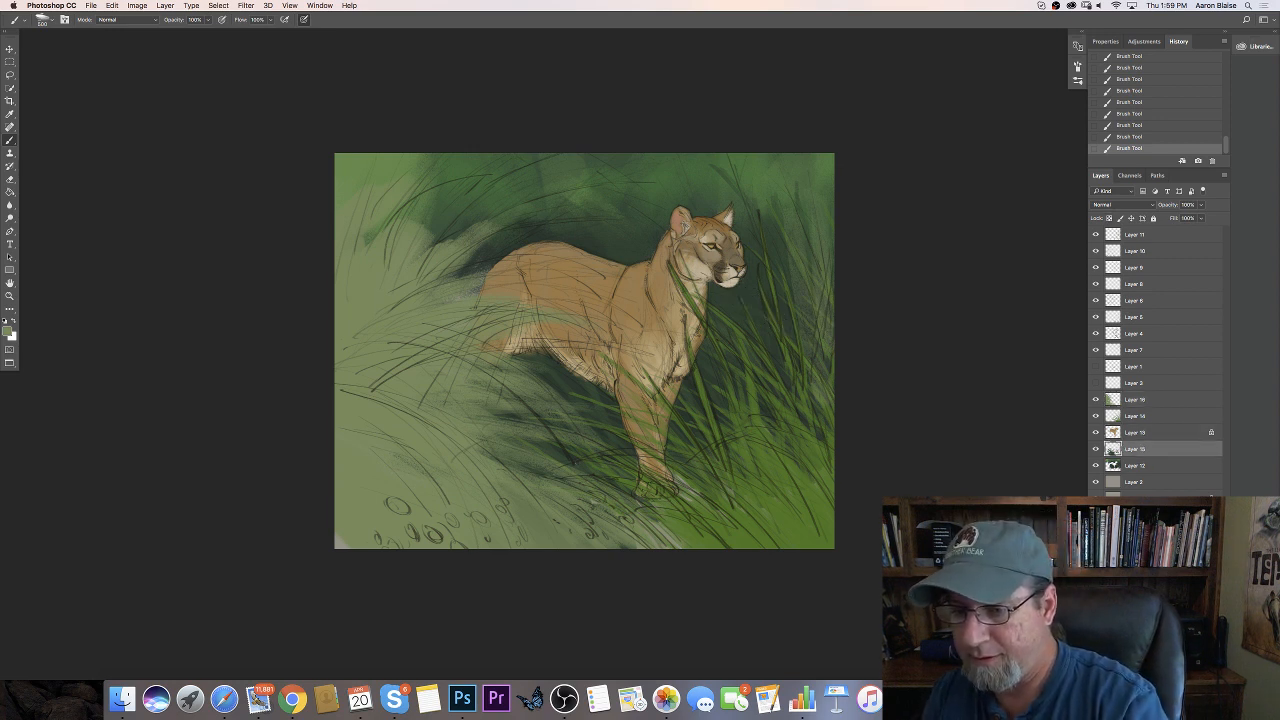
key(super+shift+alt+n)
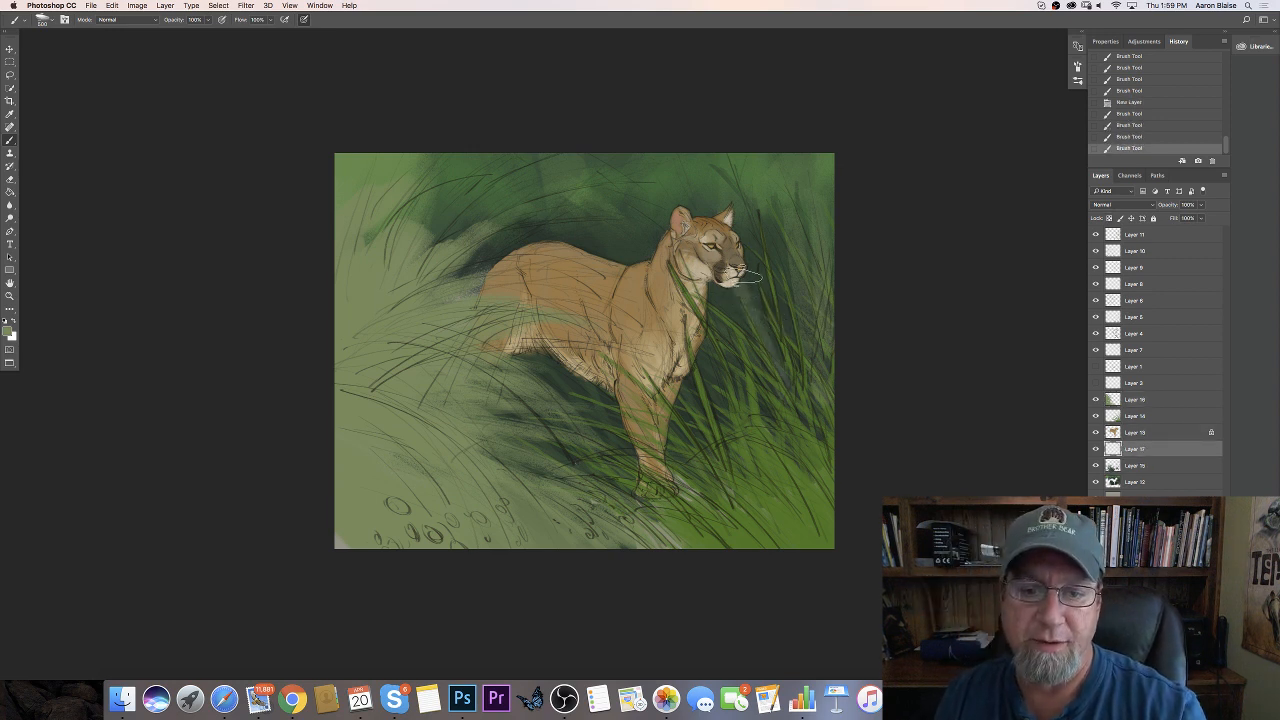
drag(777, 324, 748, 200)
drag(762, 294, 762, 150)
drag(768, 200, 770, 282)
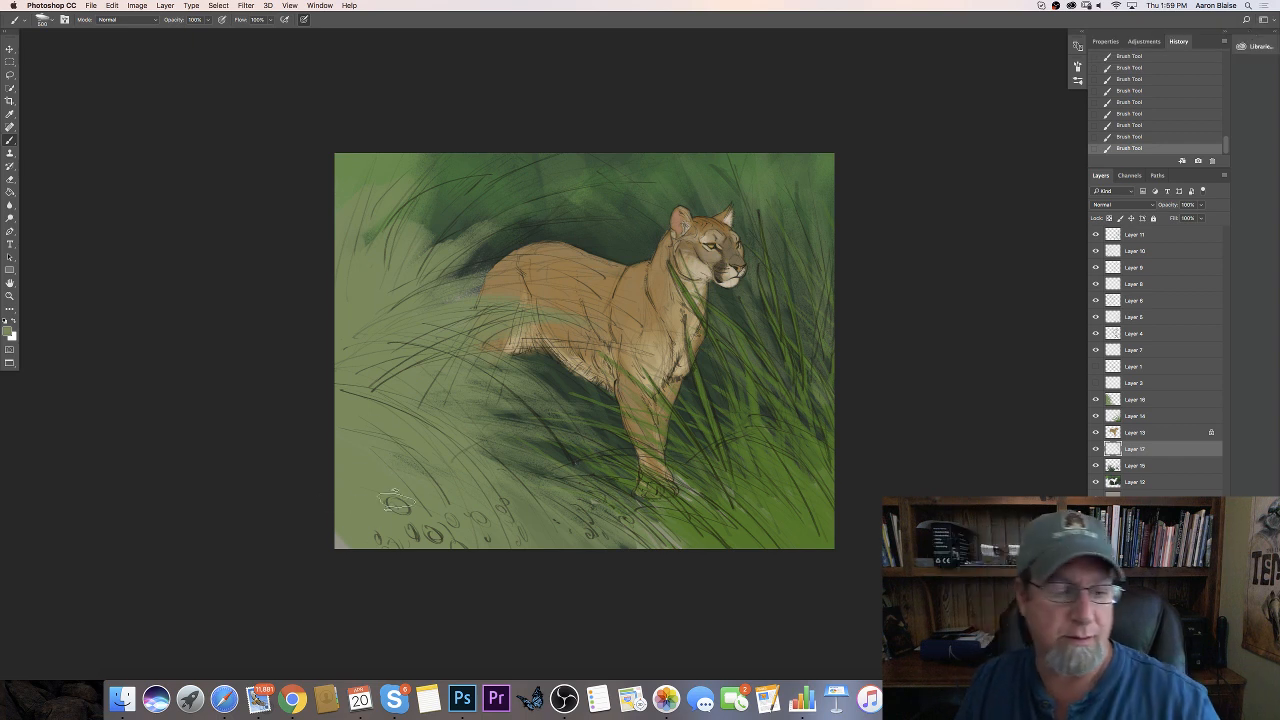
On Layer 16, sample the dark green beneath the belly and brush dark shadow patches across the lower ground and over the sketched stones
click(1125, 400)
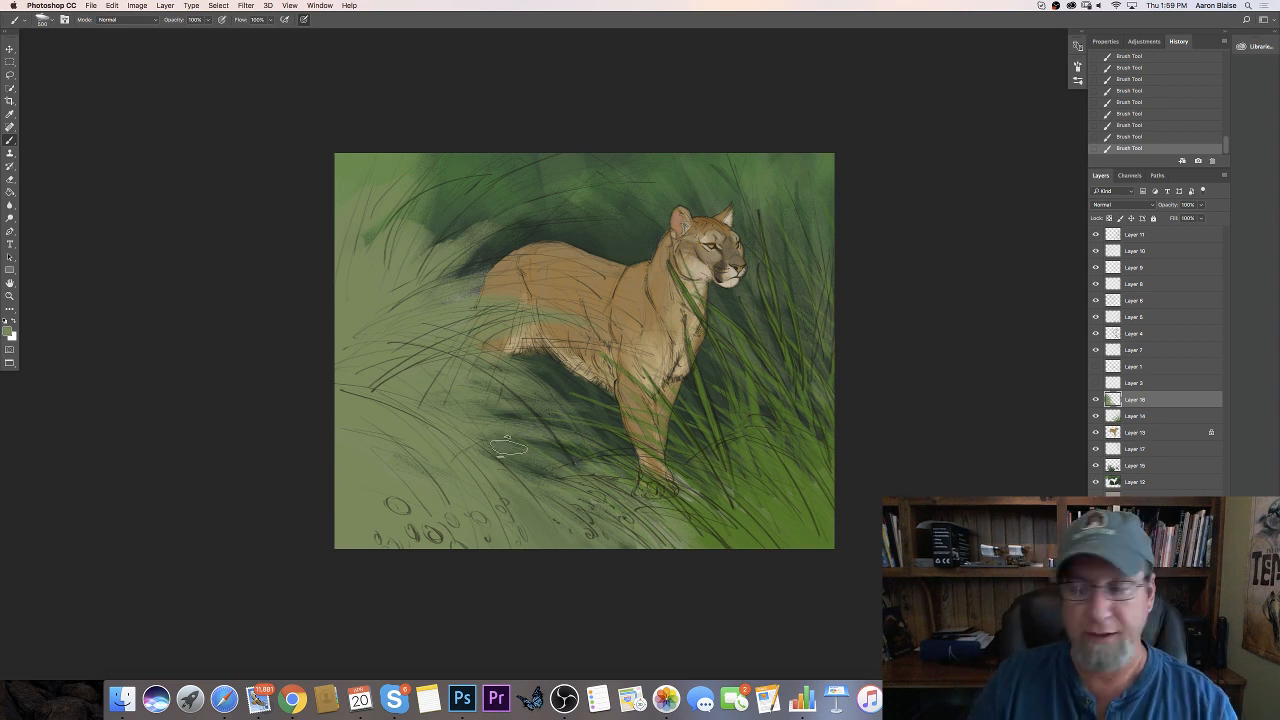
click(10, 332)
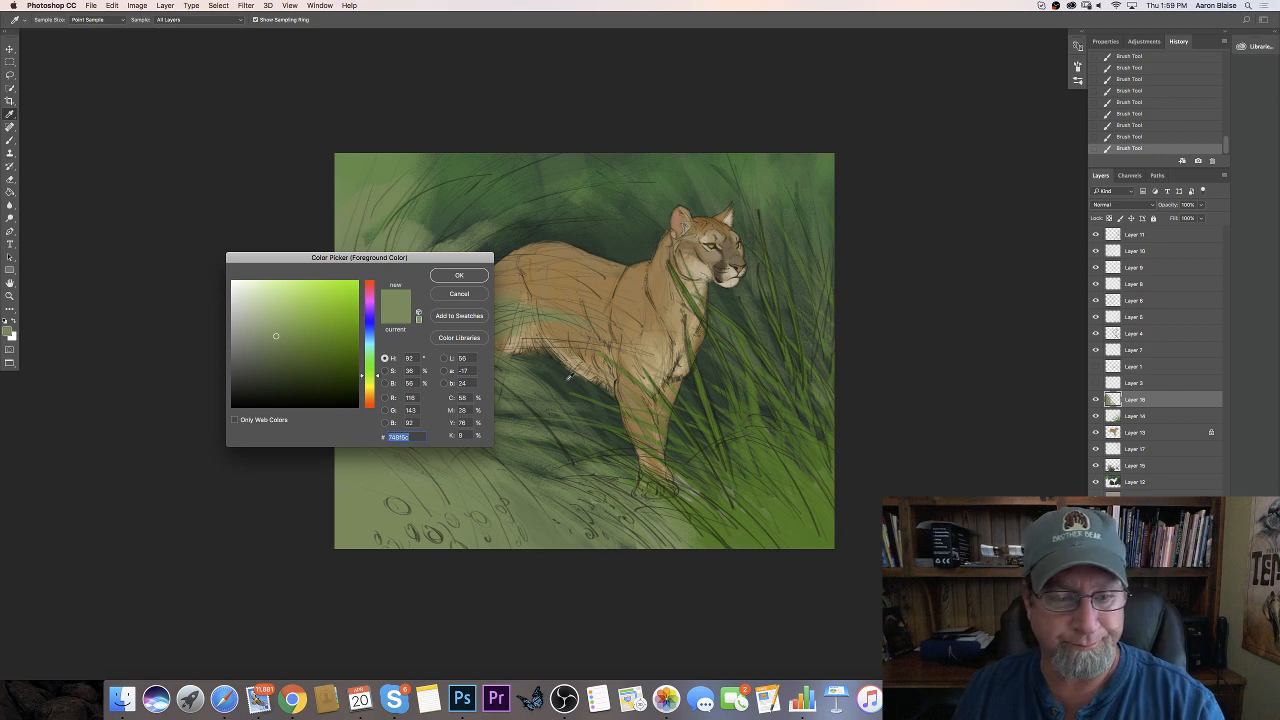
click(571, 383)
click(272, 386)
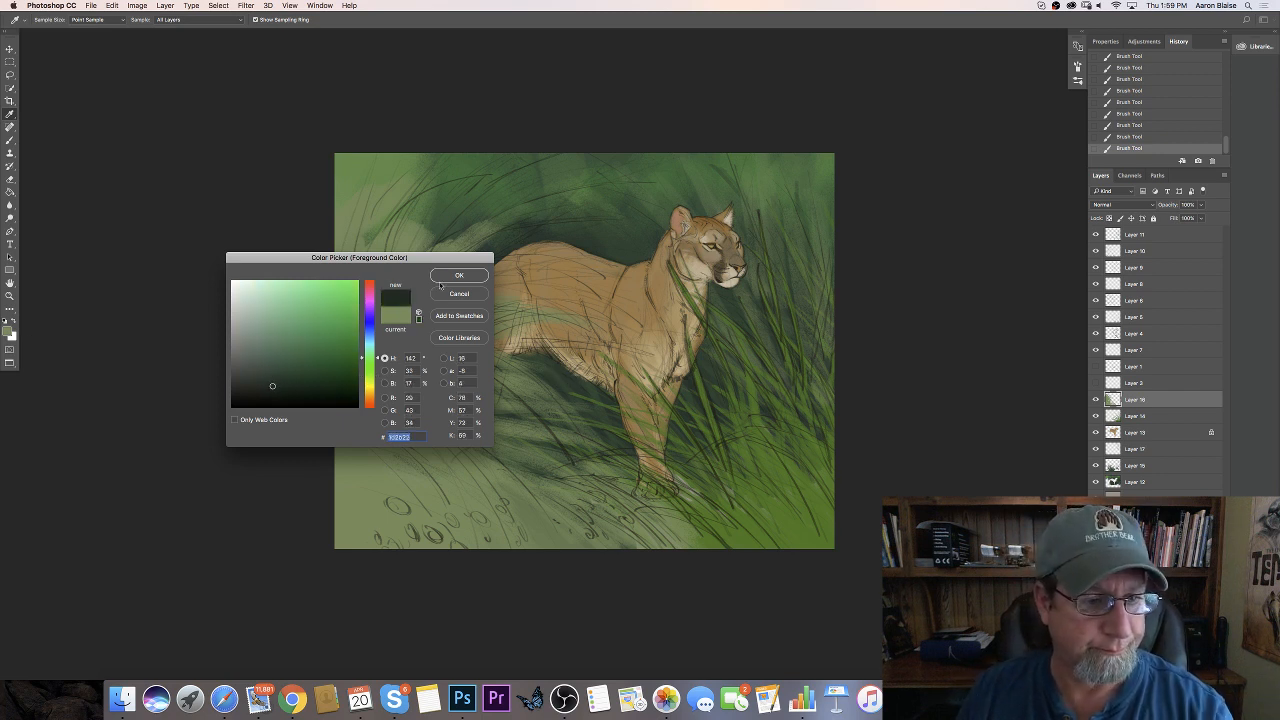
click(595, 485)
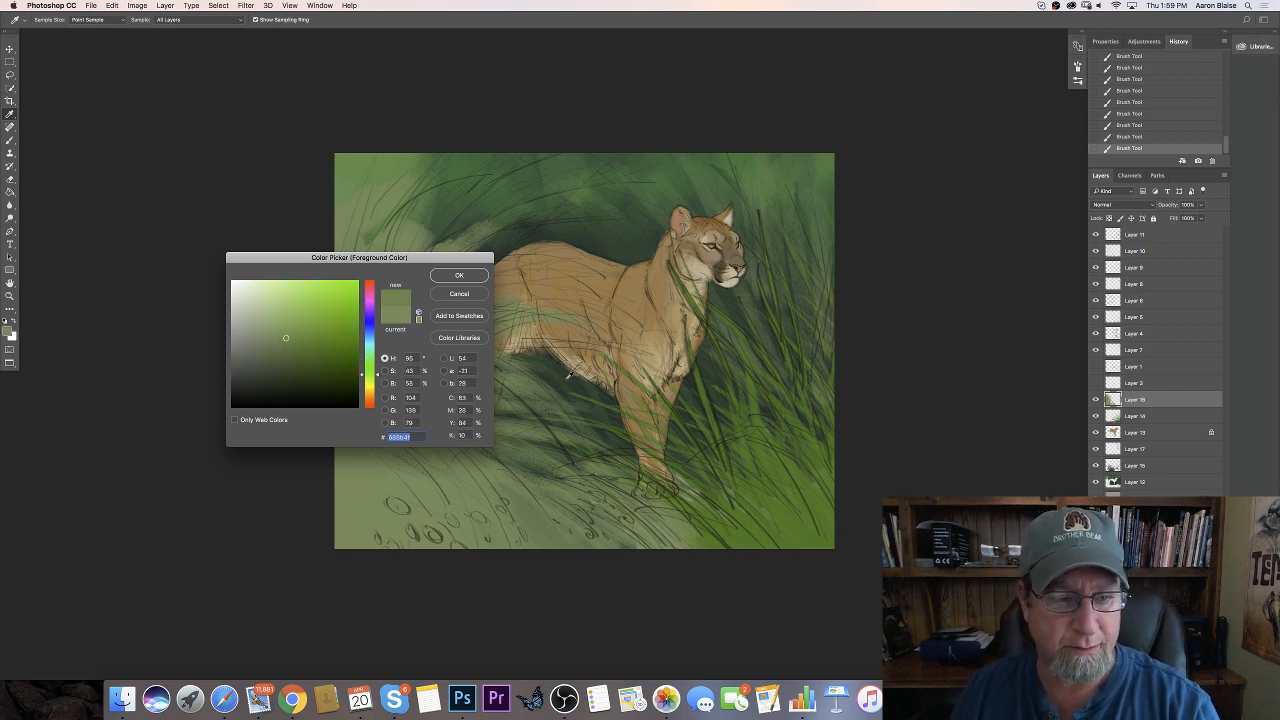
drag(277, 380, 272, 386)
click(446, 276)
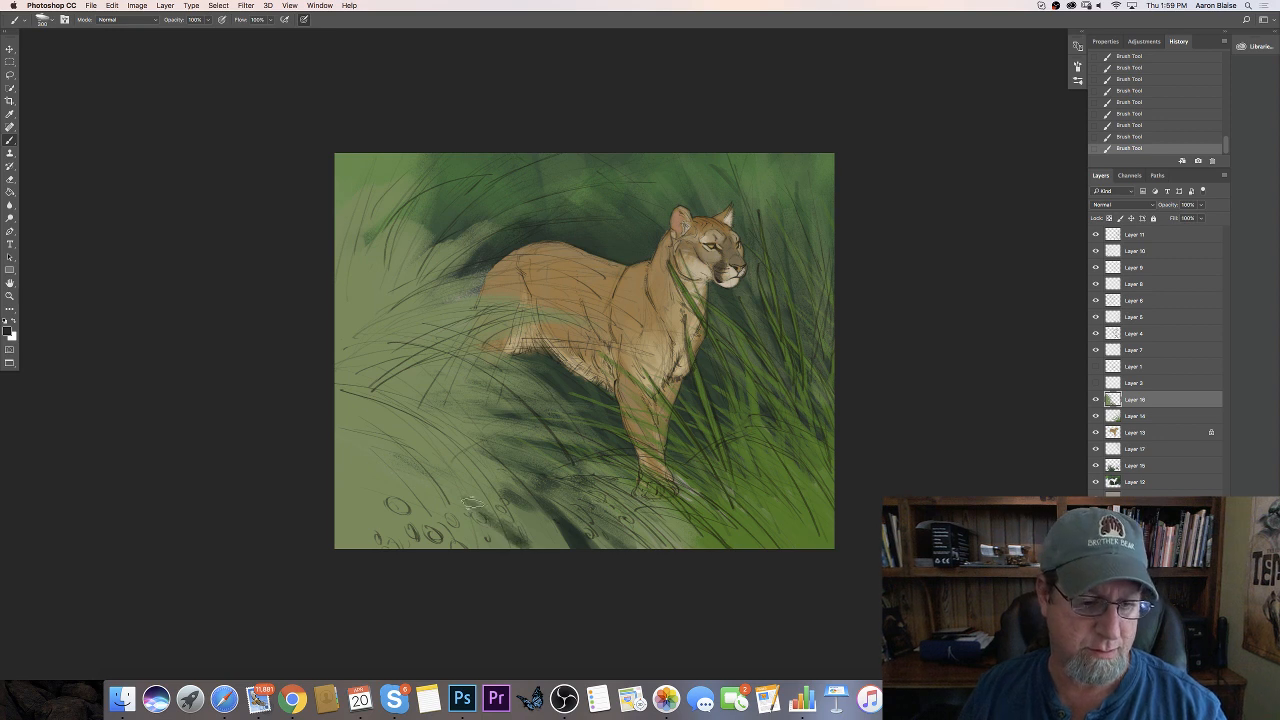
mouse_move(447, 493)
mouse_down()
mouse_move(485, 539)
mouse_move(473, 537)
mouse_move(479, 560)
mouse_move(424, 512)
mouse_move(517, 541)
mouse_move(412, 492)
mouse_move(438, 536)
mouse_move(436, 499)
mouse_move(453, 493)
mouse_move(420, 464)
mouse_move(516, 492)
mouse_up()
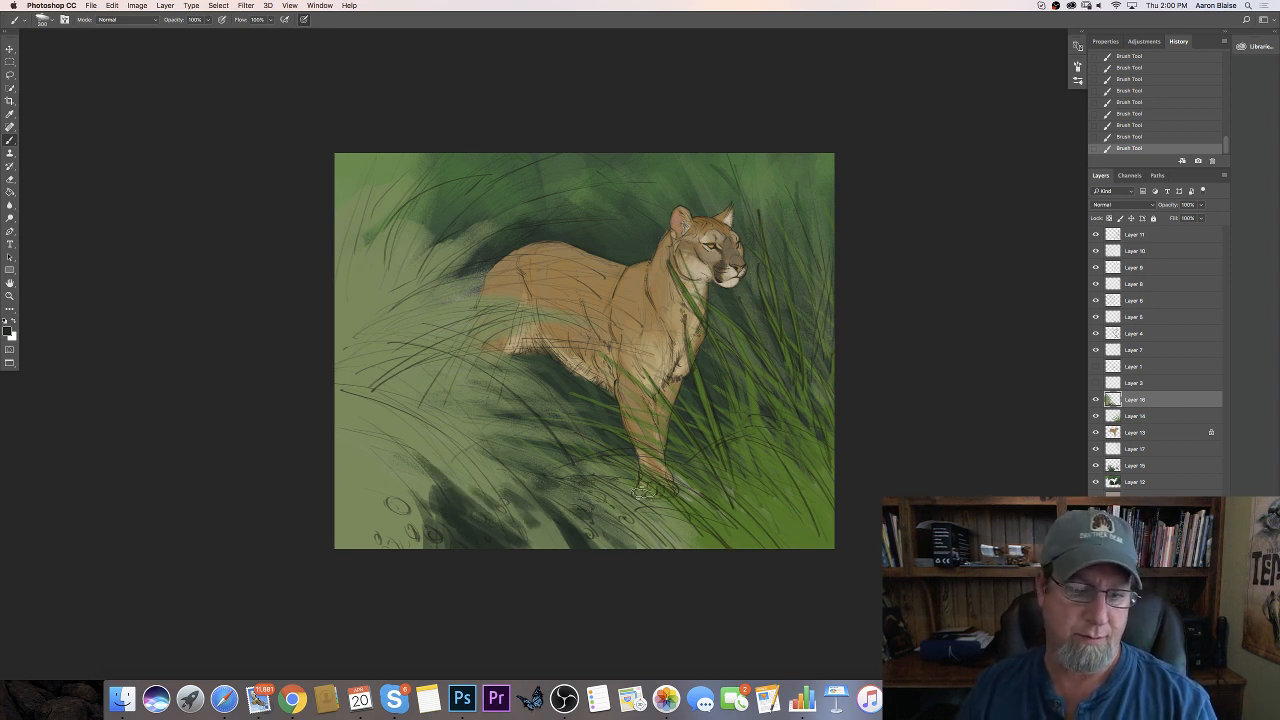
mouse_move(675, 468)
mouse_down()
mouse_move(668, 488)
mouse_move(620, 490)
mouse_move(680, 537)
mouse_up()
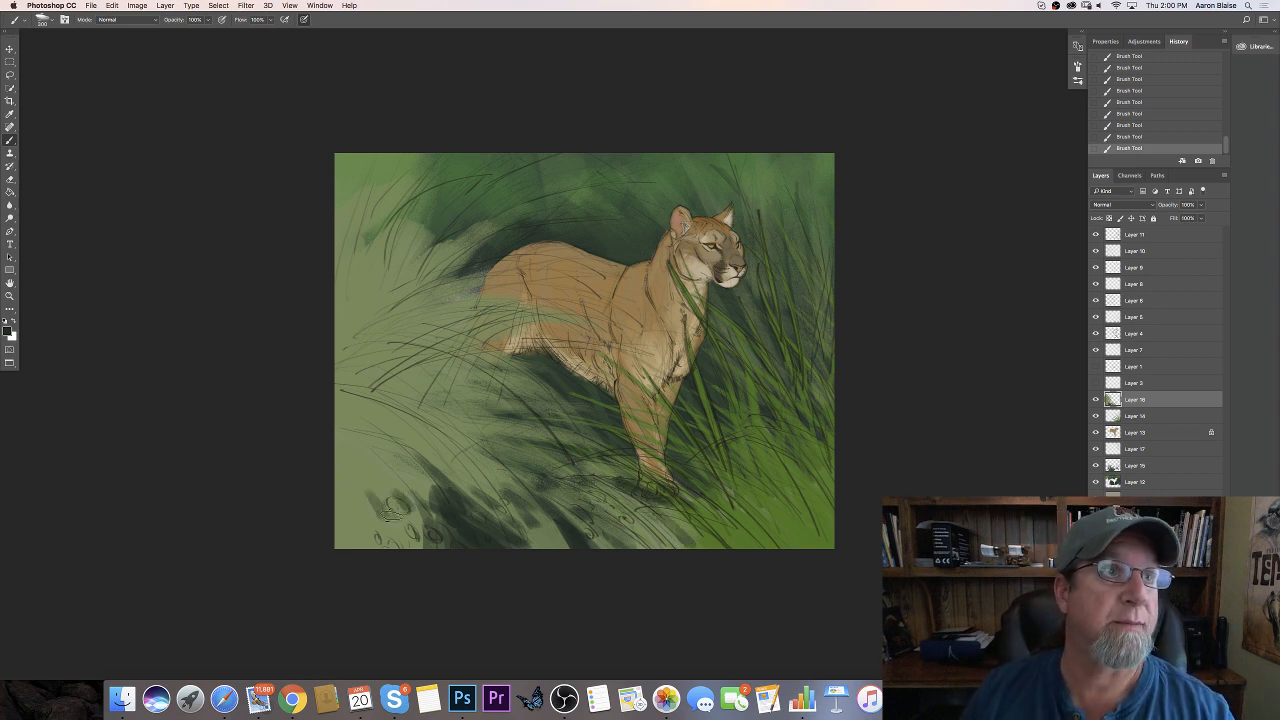
mouse_move(393, 507)
mouse_down()
mouse_move(357, 493)
mouse_move(342, 526)
mouse_move(389, 521)
mouse_move(374, 454)
mouse_up()
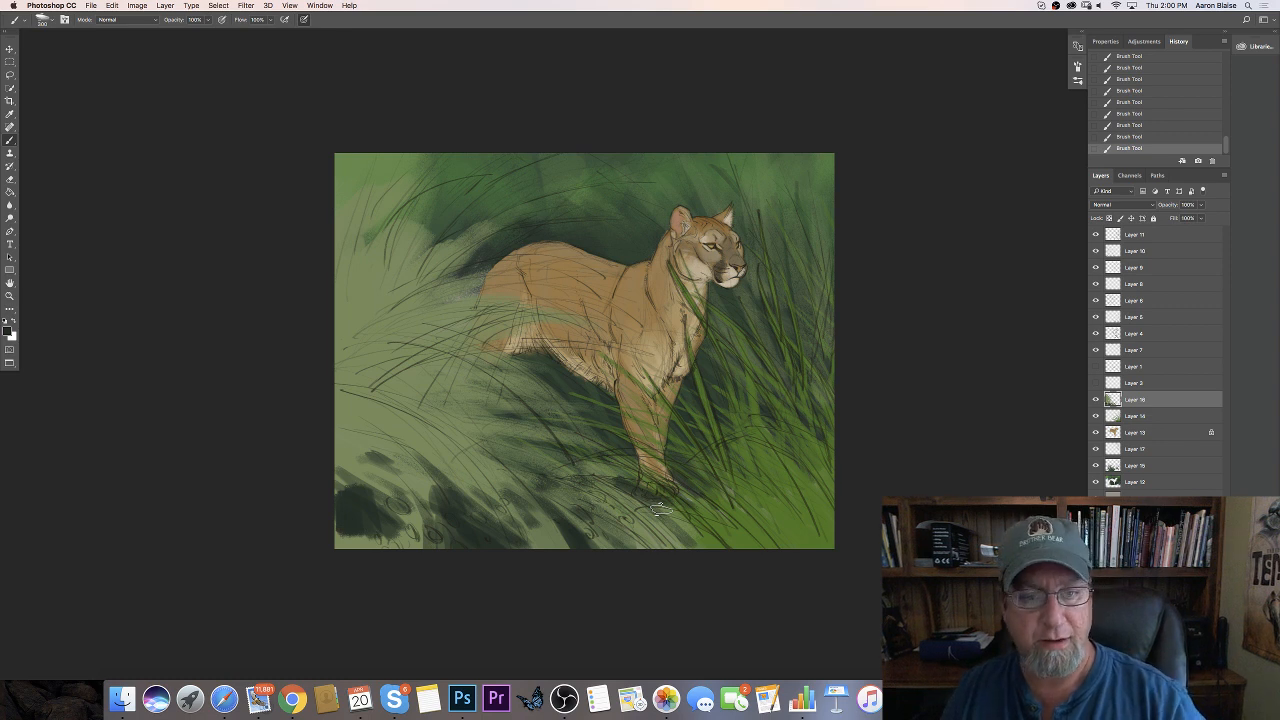
Sample the muted light green of the background grass and brush more blades across the panther's flank
click(8, 331)
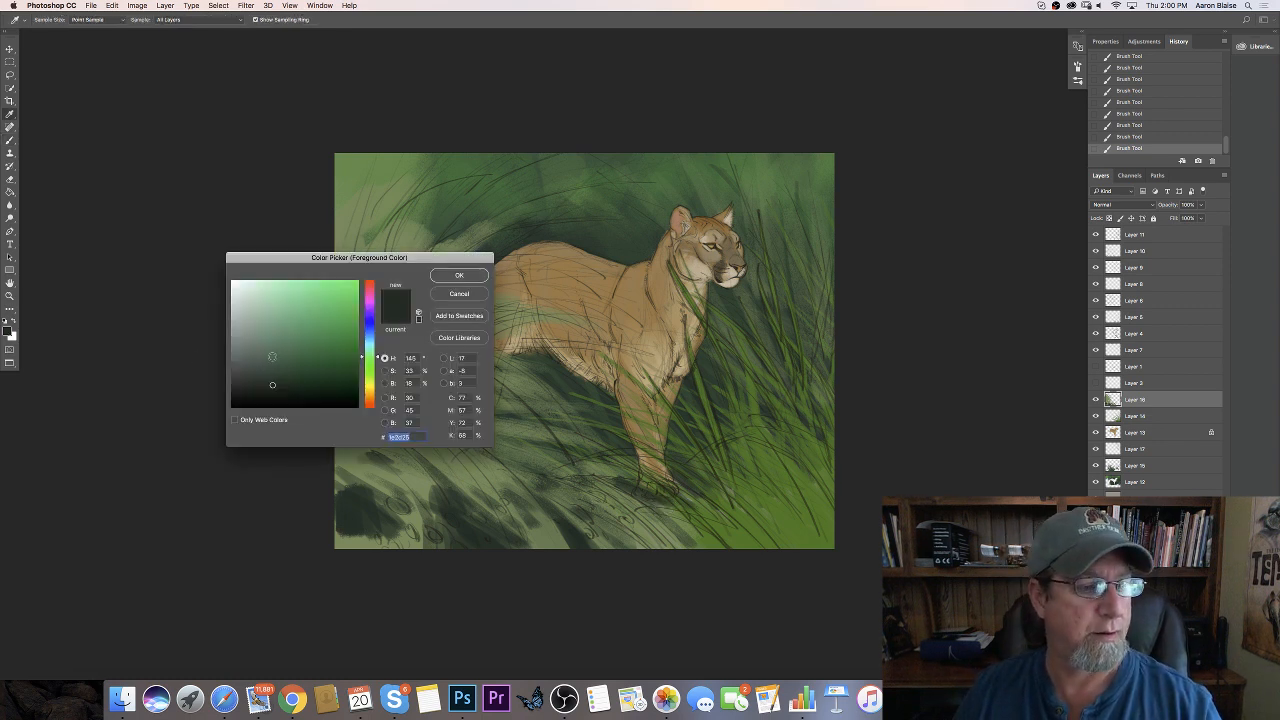
click(401, 237)
click(457, 277)
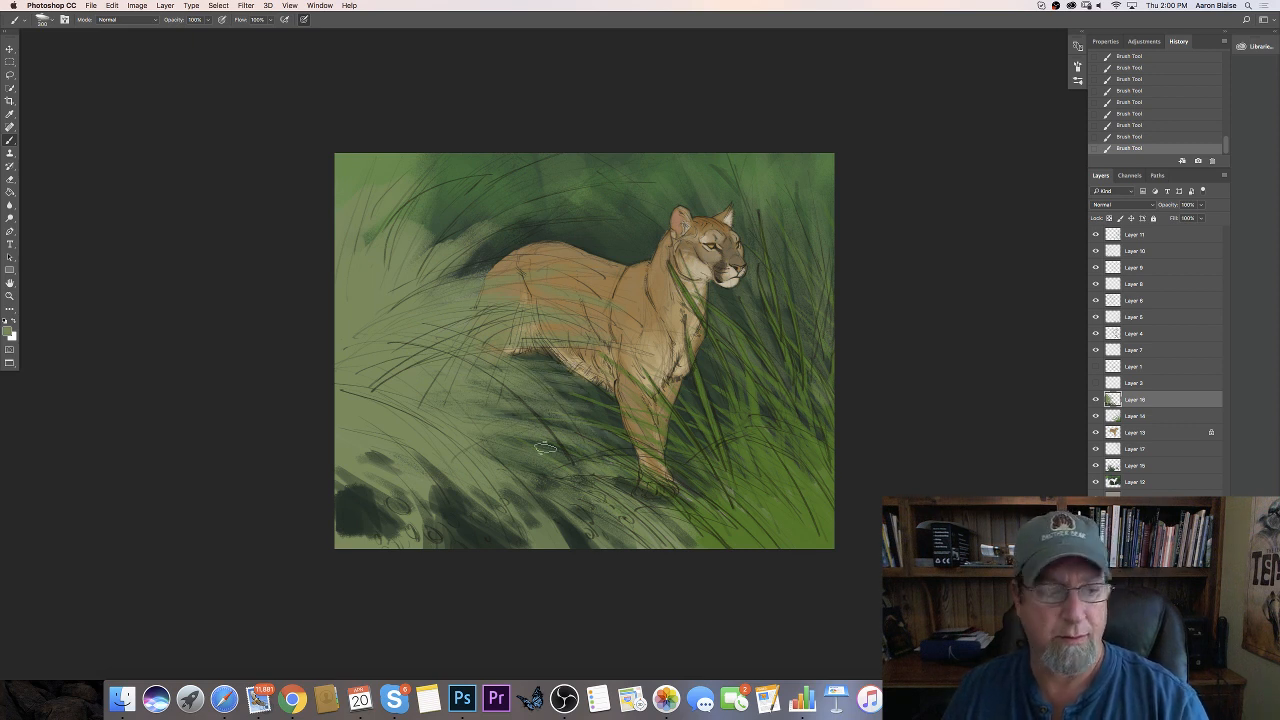
Sample the bright green beside the front paw and dab leafy accents over the dark patches at the lower left ground
click(14, 333)
click(669, 478)
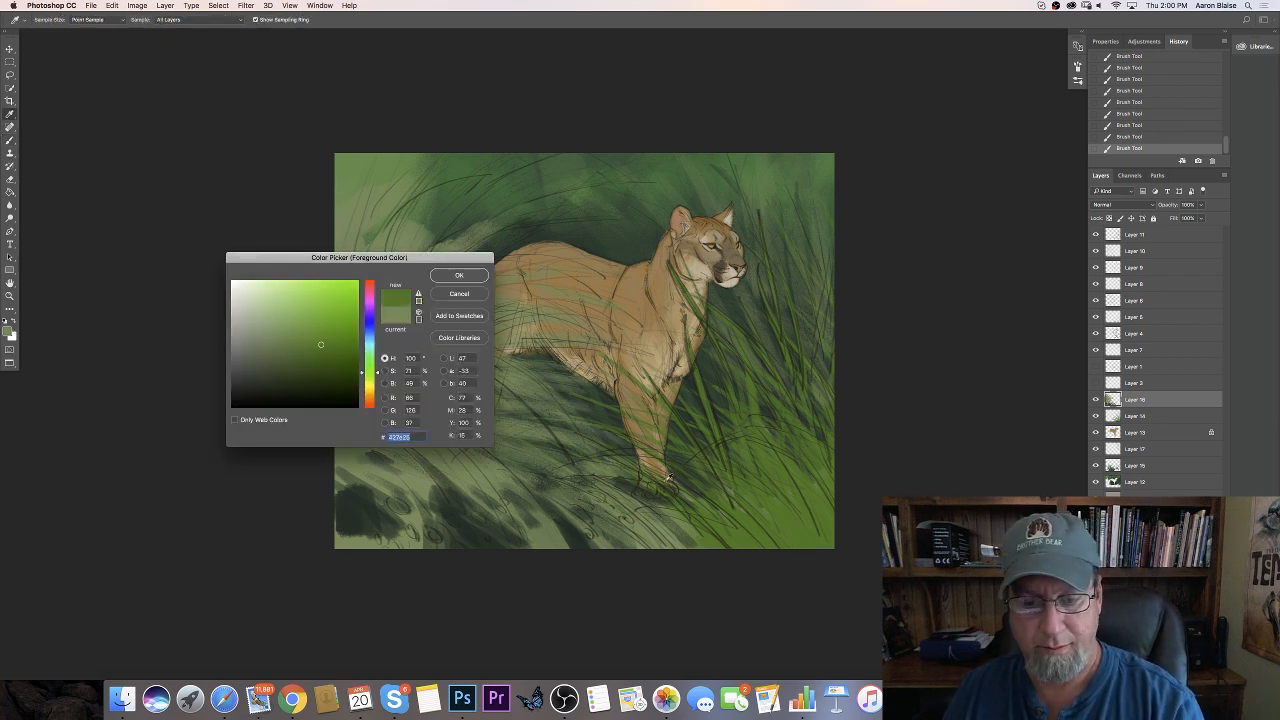
click(452, 277)
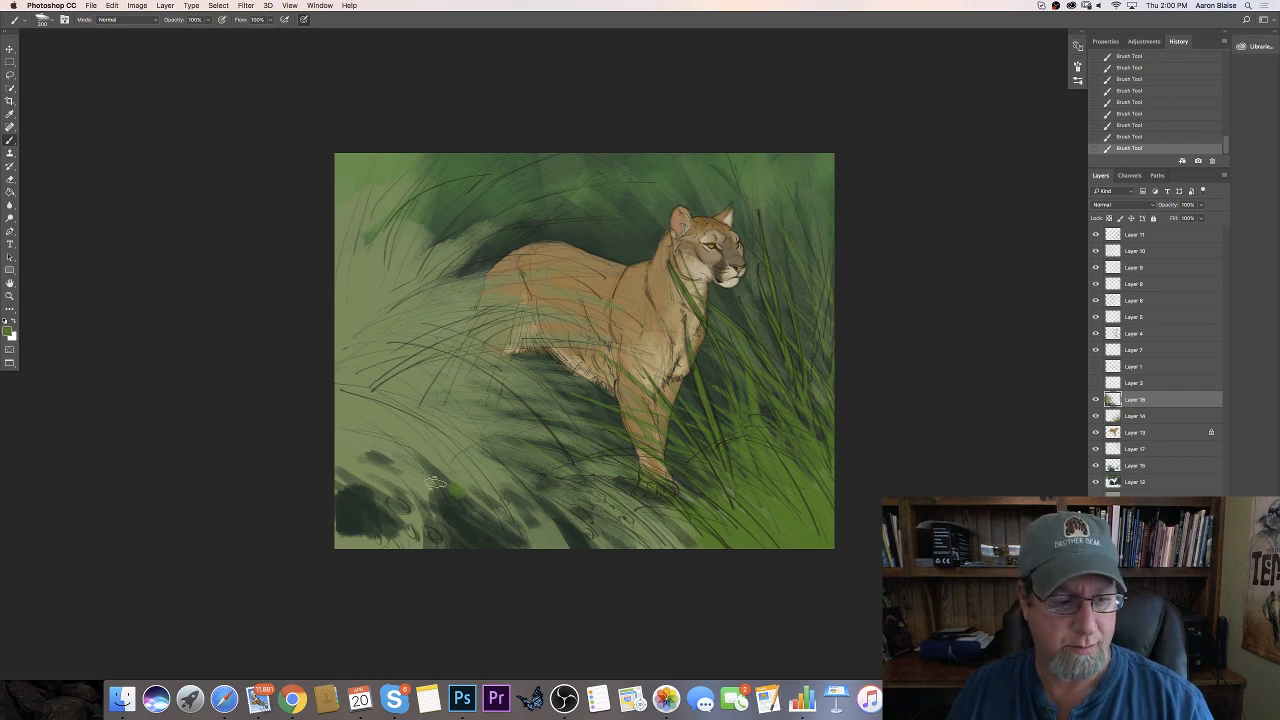
drag(430, 478, 424, 470)
mouse_move(449, 514)
mouse_down()
mouse_move(443, 525)
mouse_move(404, 508)
mouse_up()
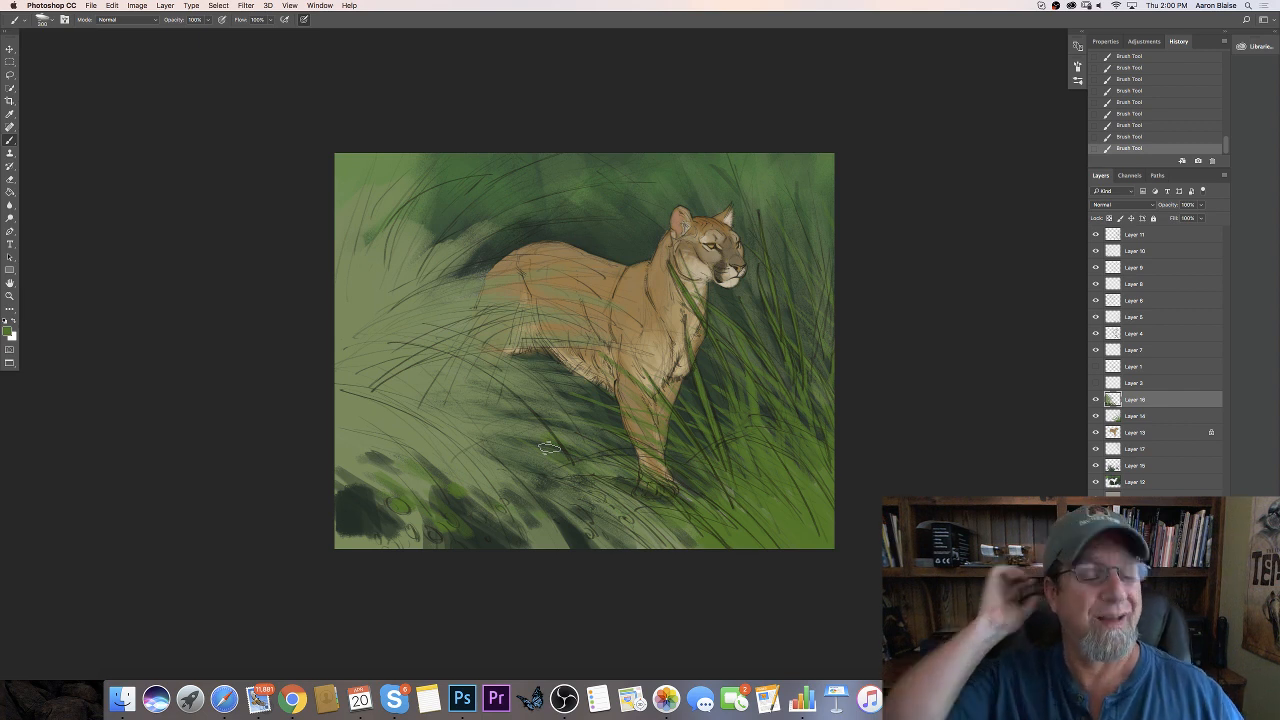
Return to the muted light green, choose a finer brush preset, and paint thin grass blades arching over the upper left background and the panther's back
click(8, 332)
click(452, 276)
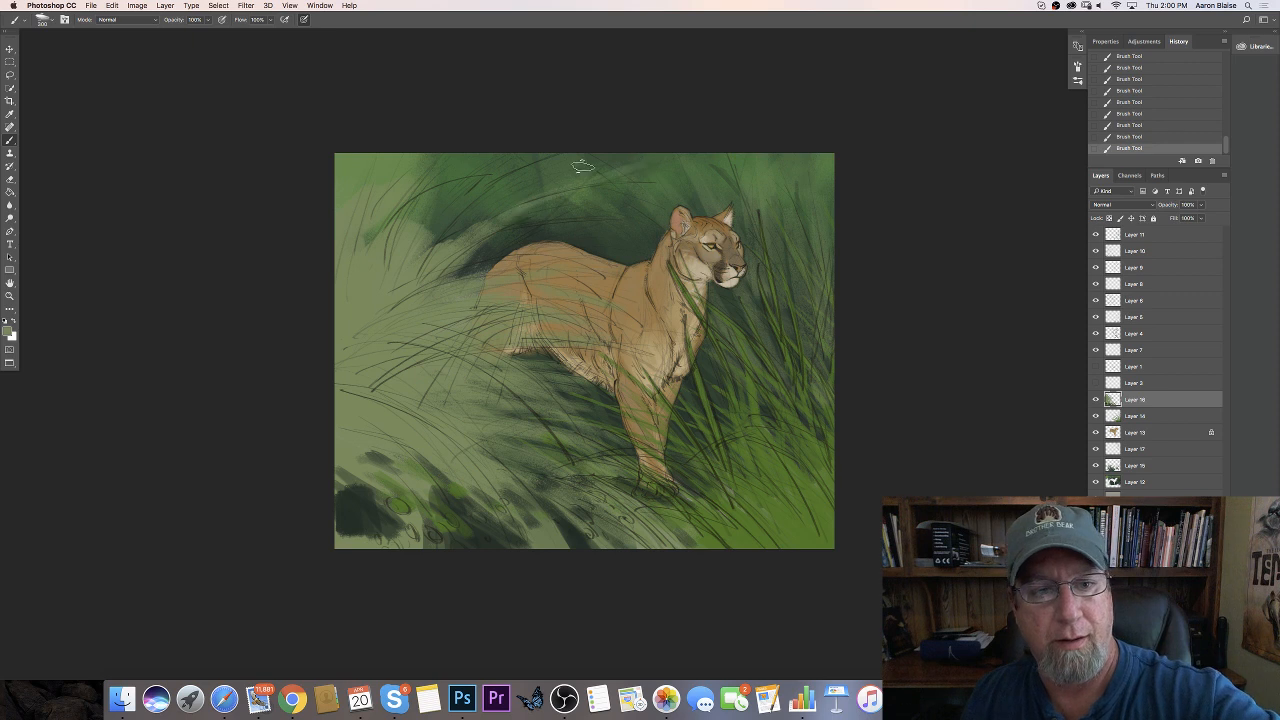
click(50, 20)
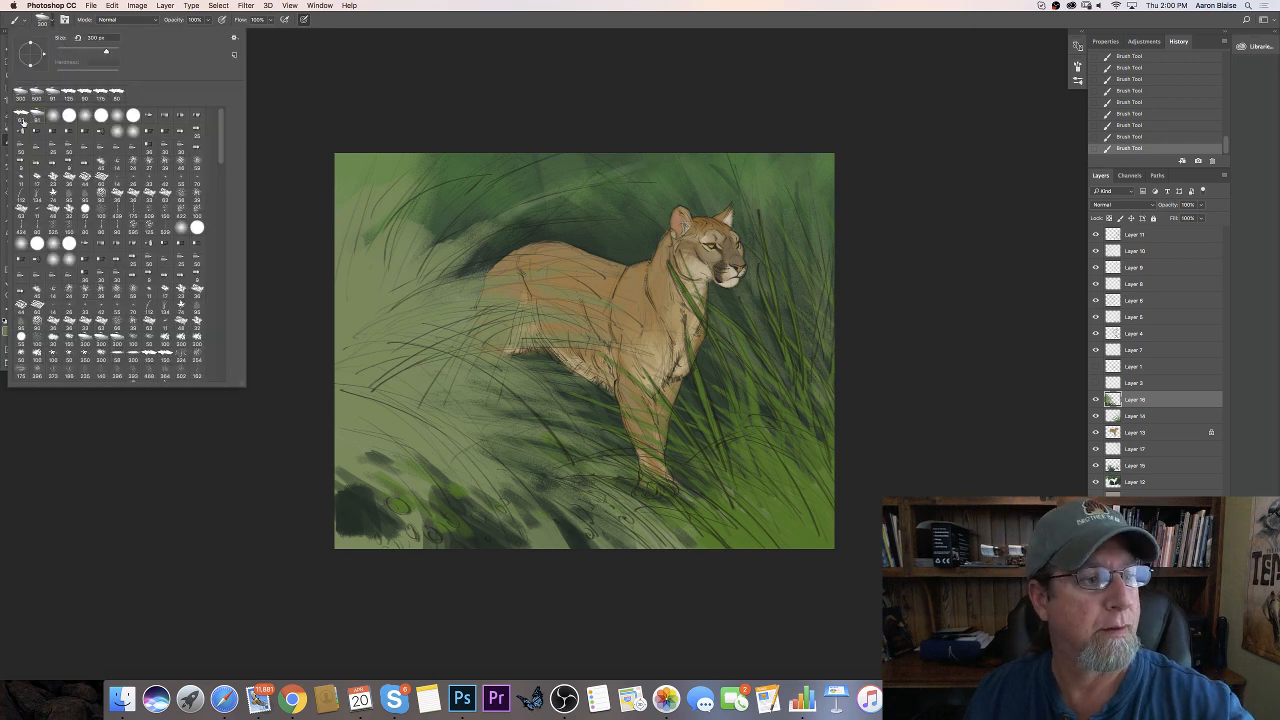
click(478, 113)
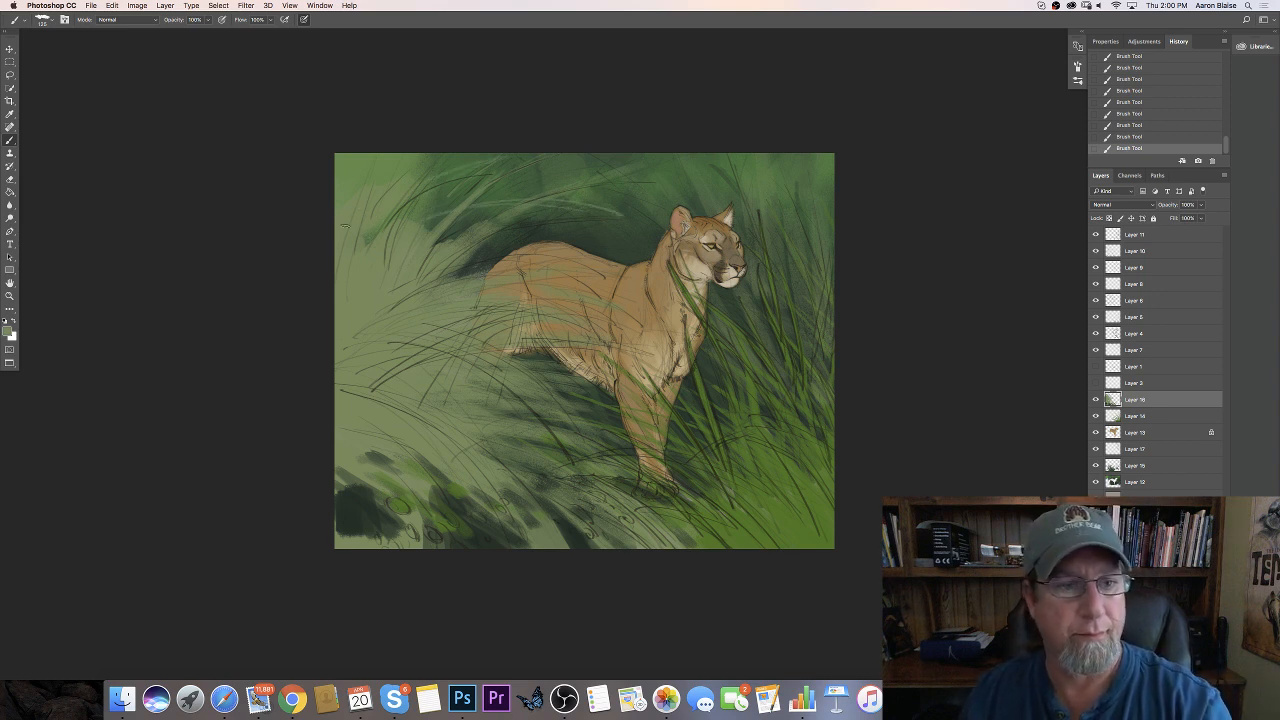
drag(342, 187, 445, 161)
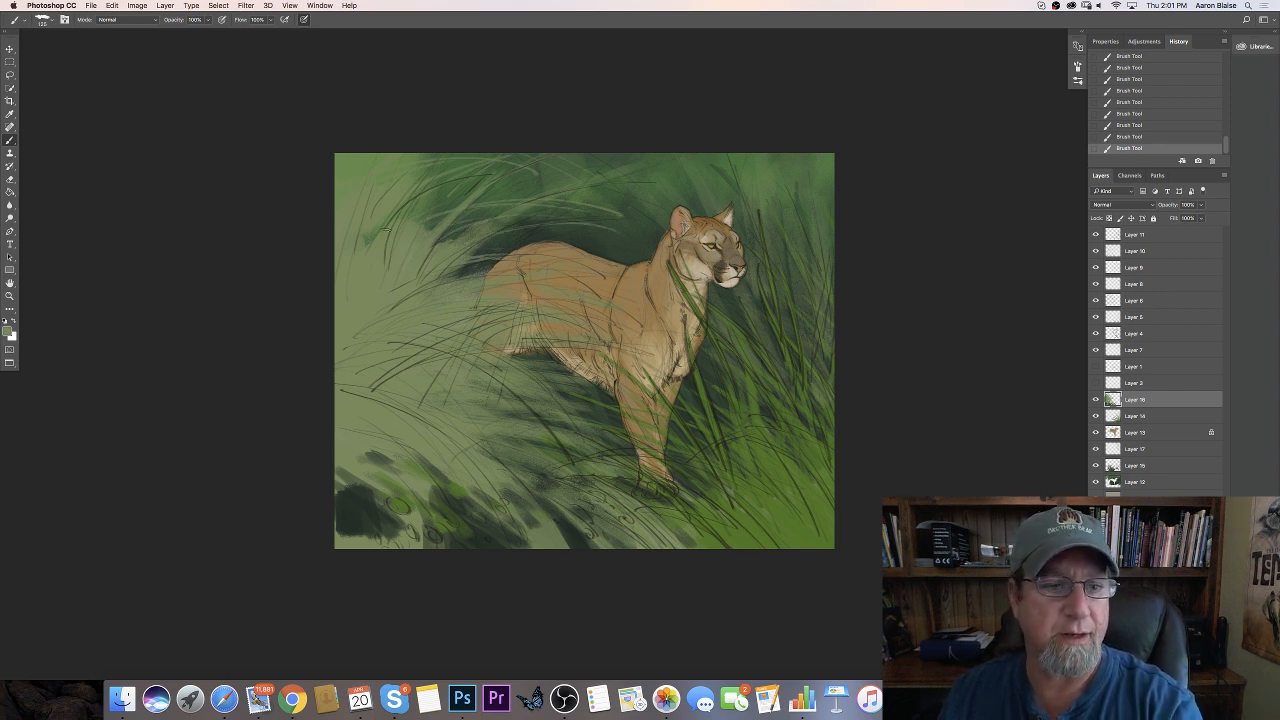
drag(380, 227, 517, 183)
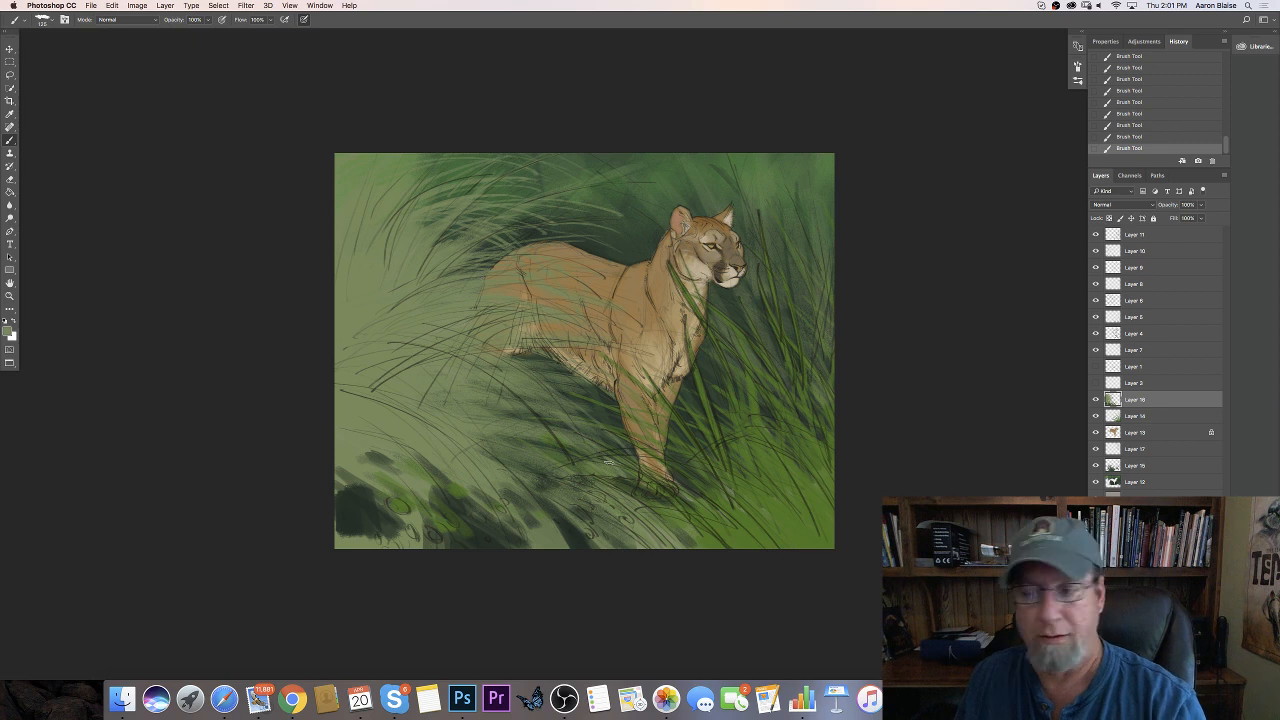
On Layer 15, paint near-black green (#0d1711) beneath the belly, above the back and between the grass blades in front of the panther
click(1140, 465)
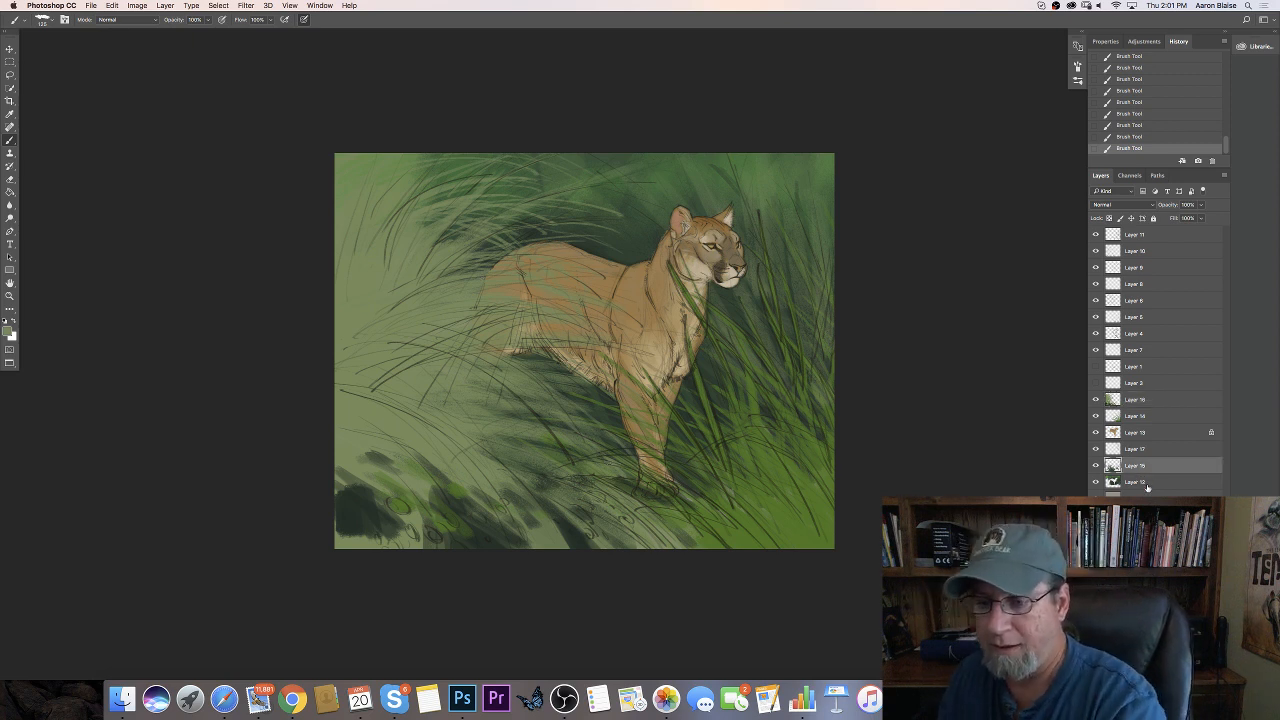
click(8, 334)
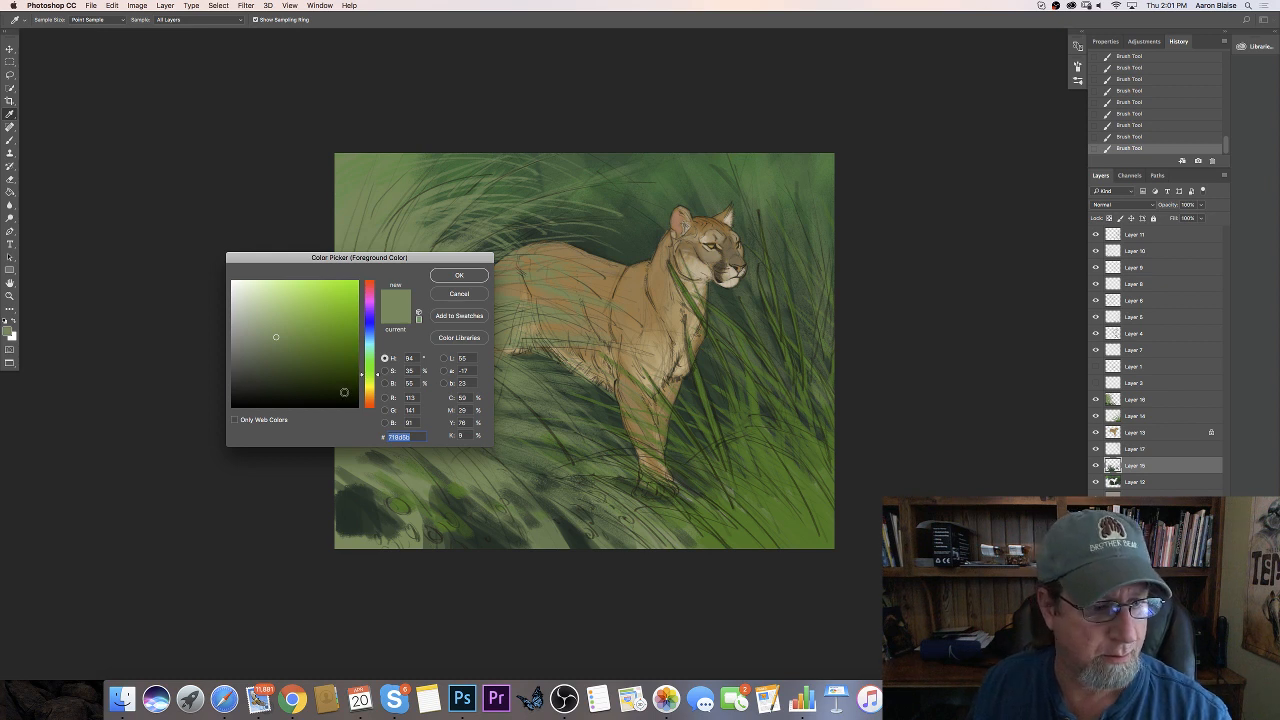
click(287, 396)
click(457, 277)
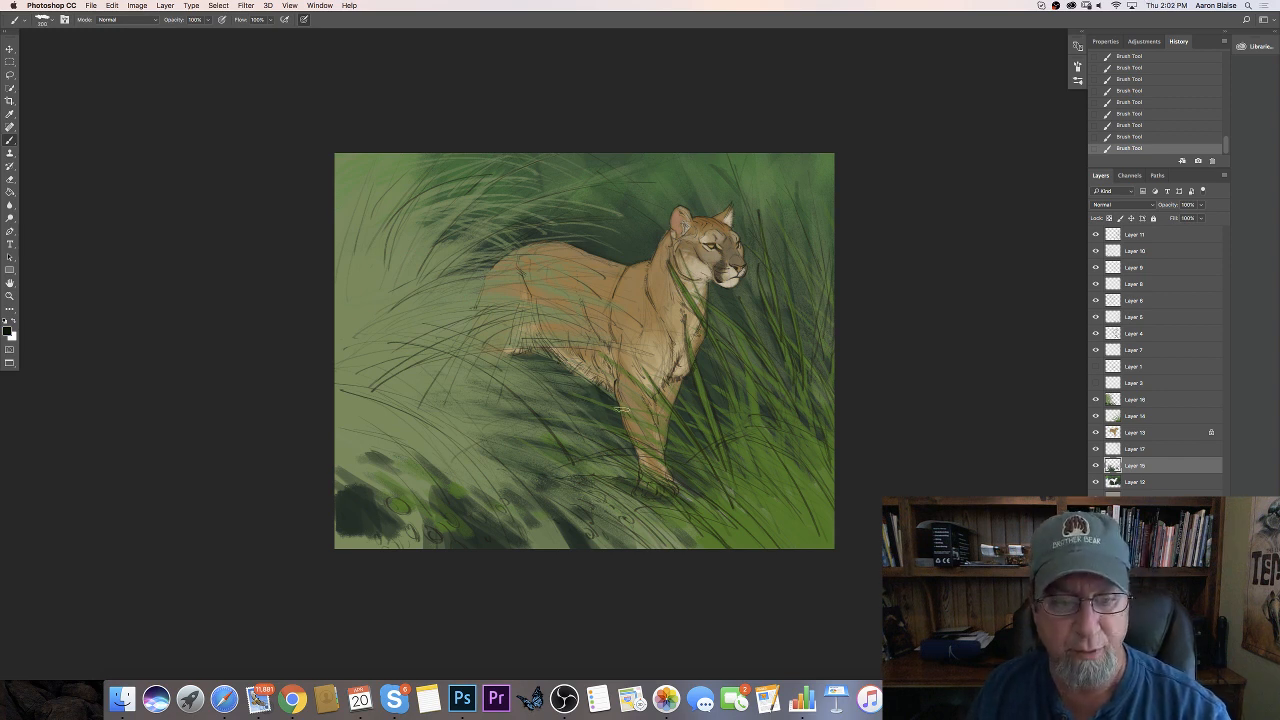
drag(620, 410, 540, 365)
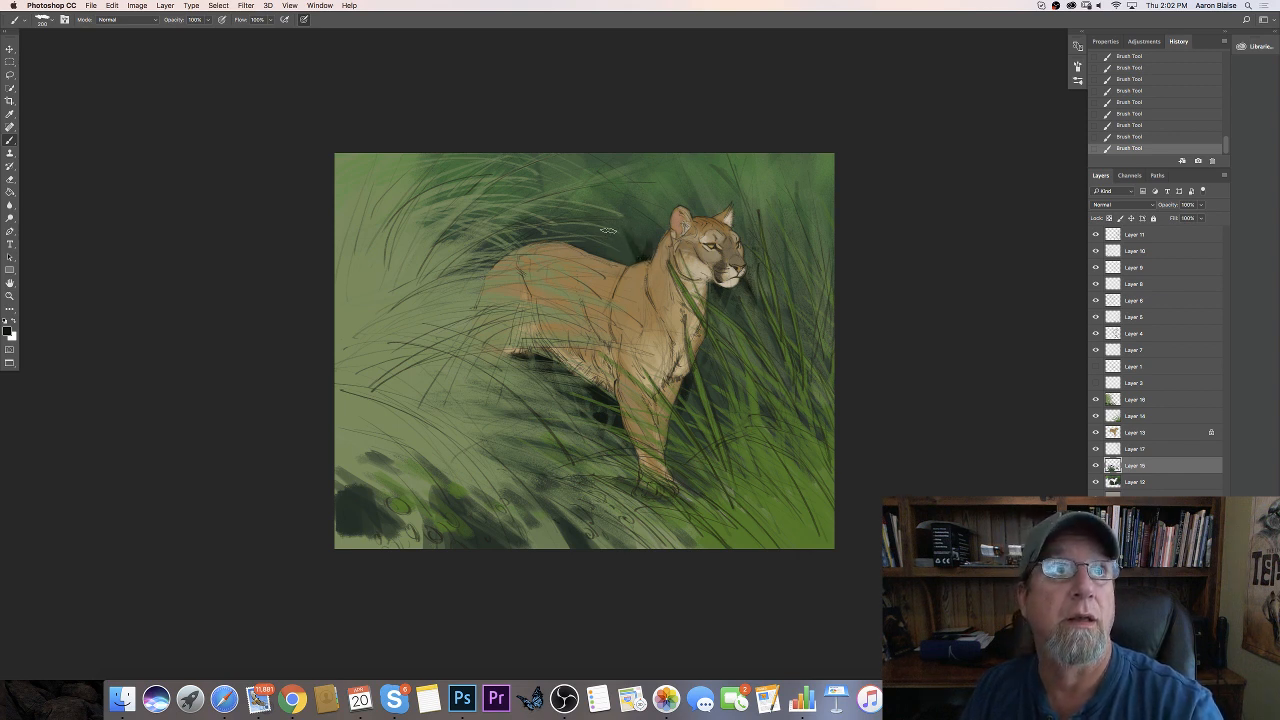
mouse_move(608, 230)
mouse_down()
mouse_move(613, 259)
mouse_move(599, 233)
mouse_move(594, 250)
mouse_up()
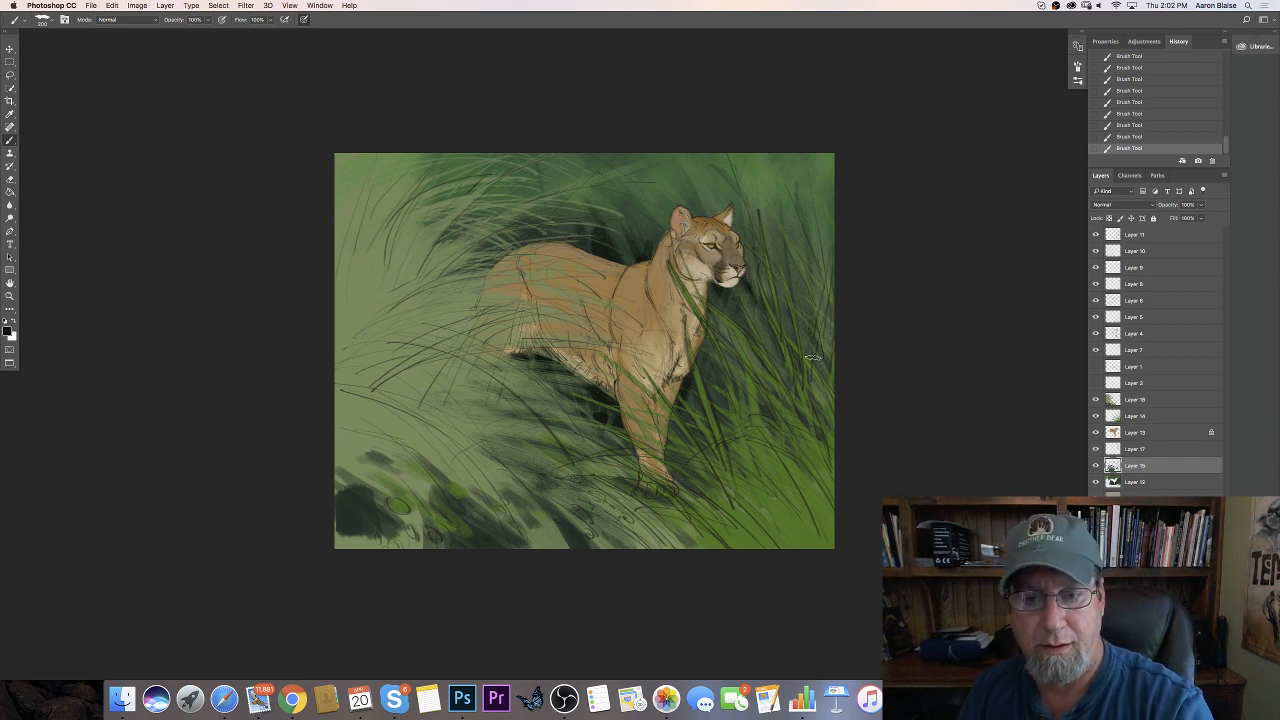
mouse_move(771, 395)
mouse_down()
mouse_move(770, 425)
mouse_move(794, 398)
mouse_up()
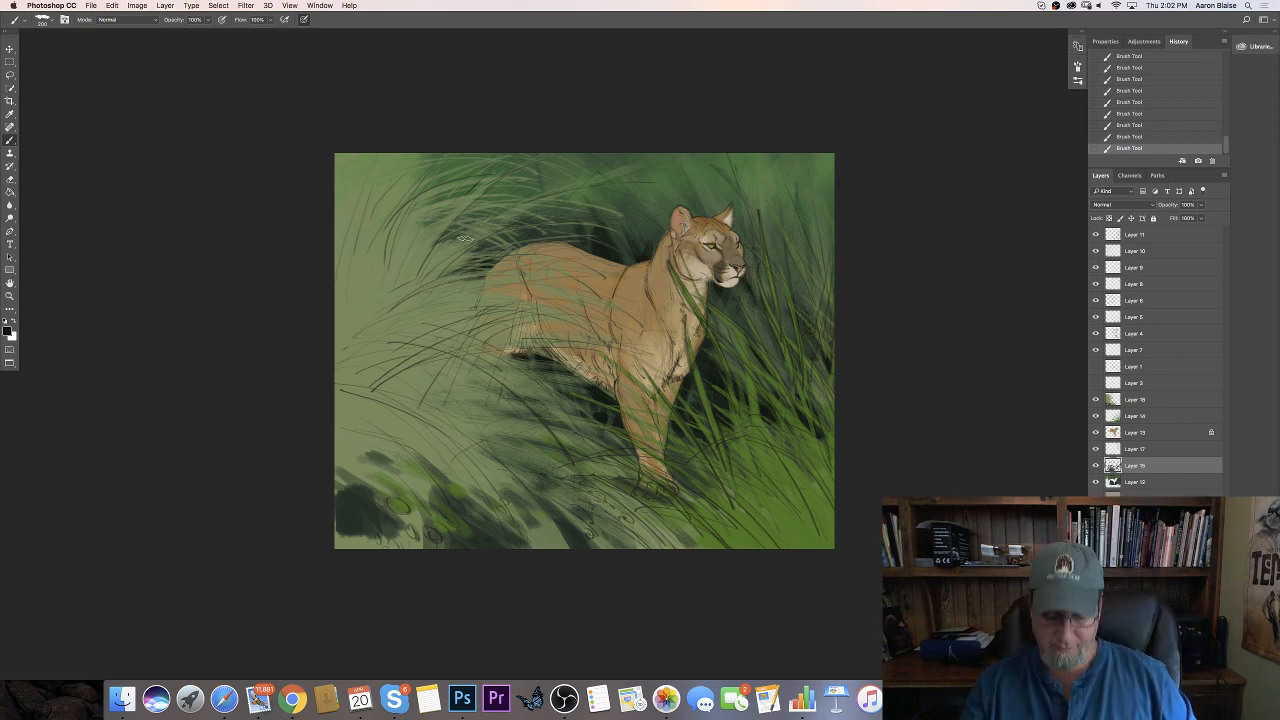
Add a new layer at the top of the stack and set its blending mode to Multiply
key(super+minus)
key(super+minus)
key(super+equal)
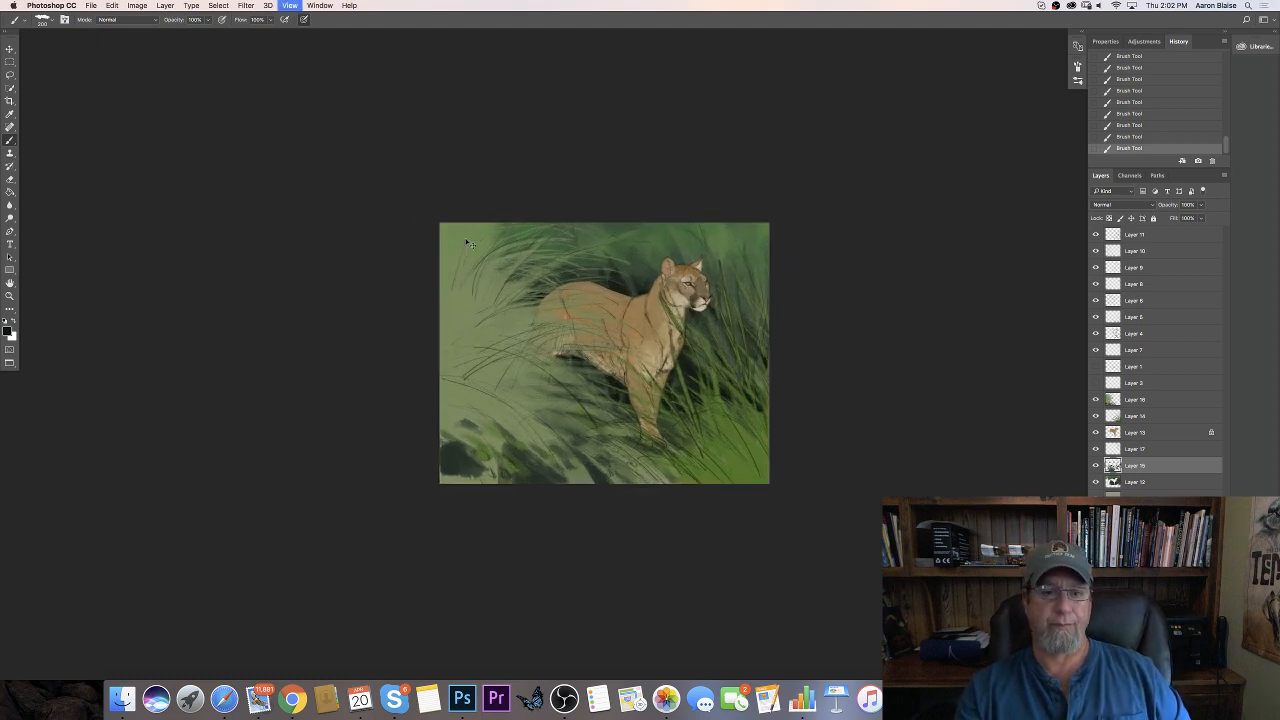
key(super+equal)
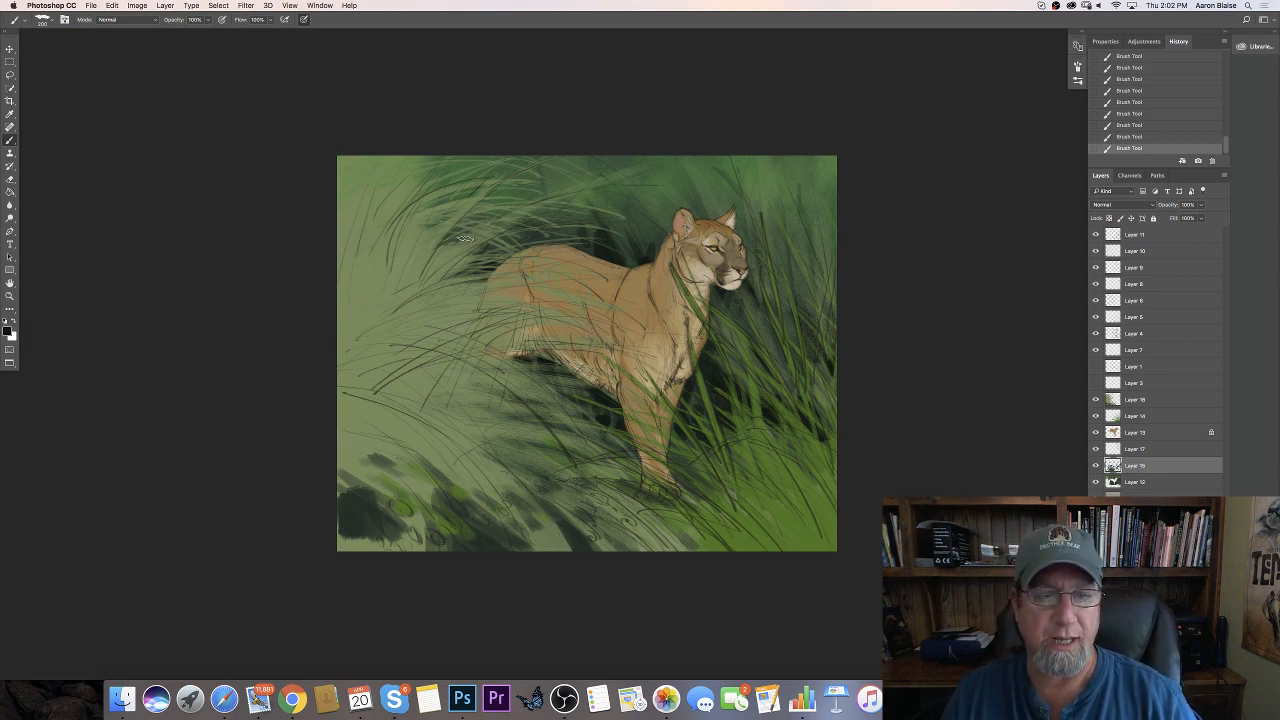
key(super+shift+alt+n)
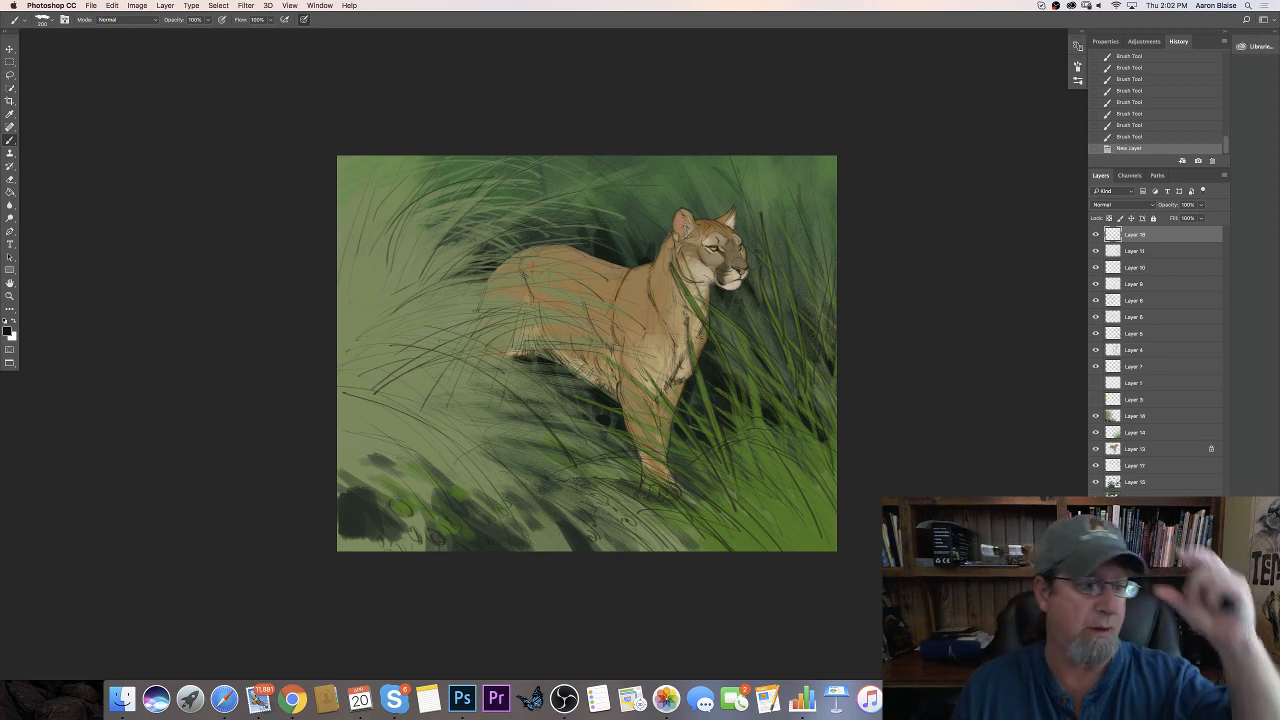
click(1120, 204)
click(1090, 232)
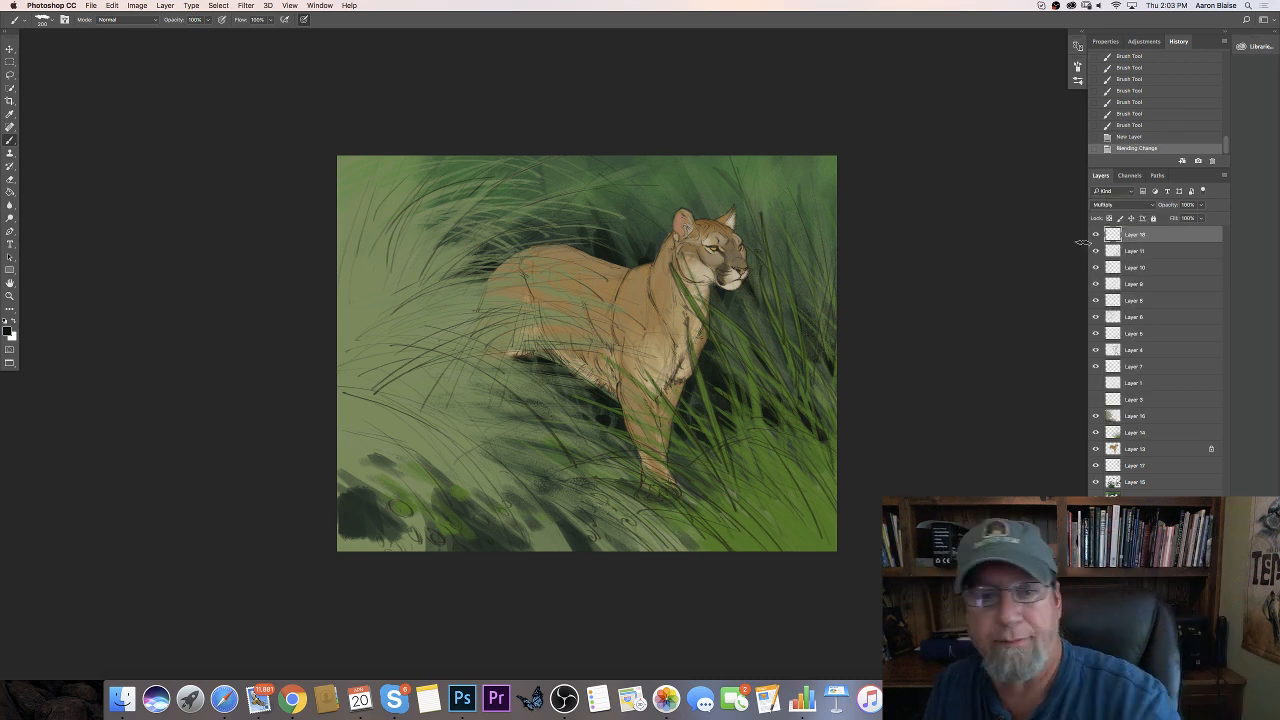
With a muted grey-blue and a large textured brush, paint a broad shadow over the lower ground, foreground grass and panther's front legs
click(8, 331)
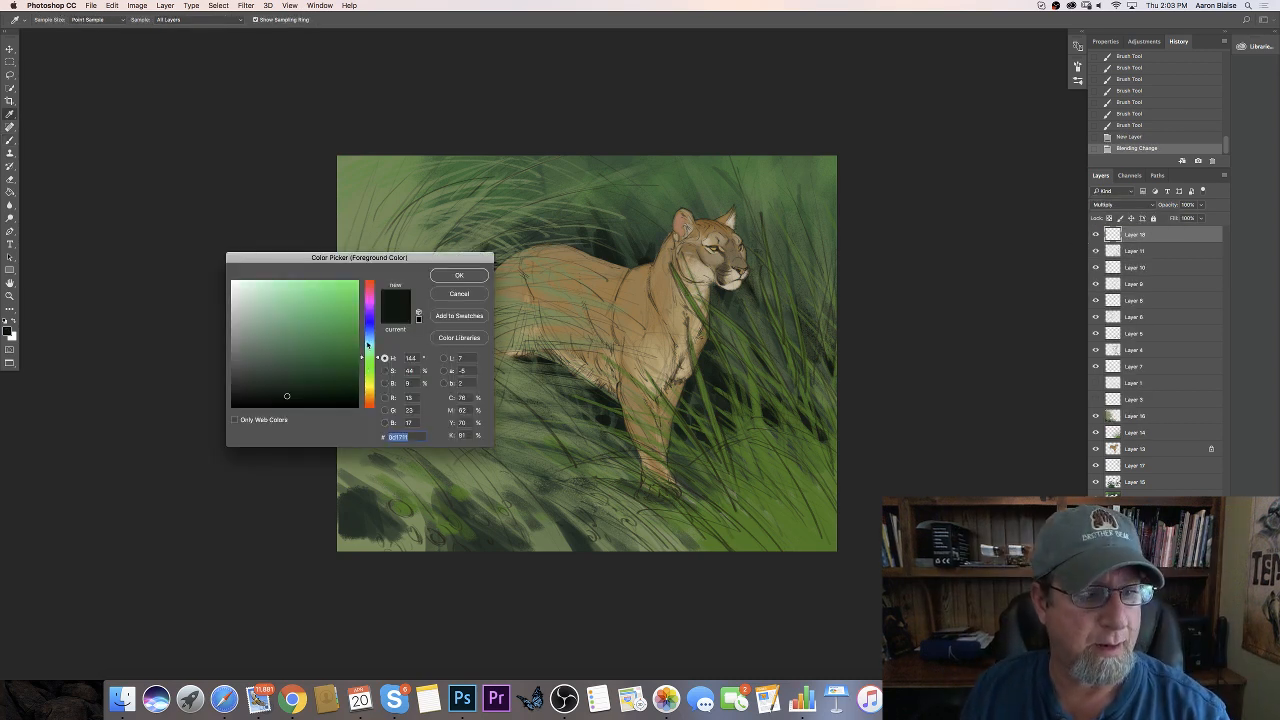
click(368, 340)
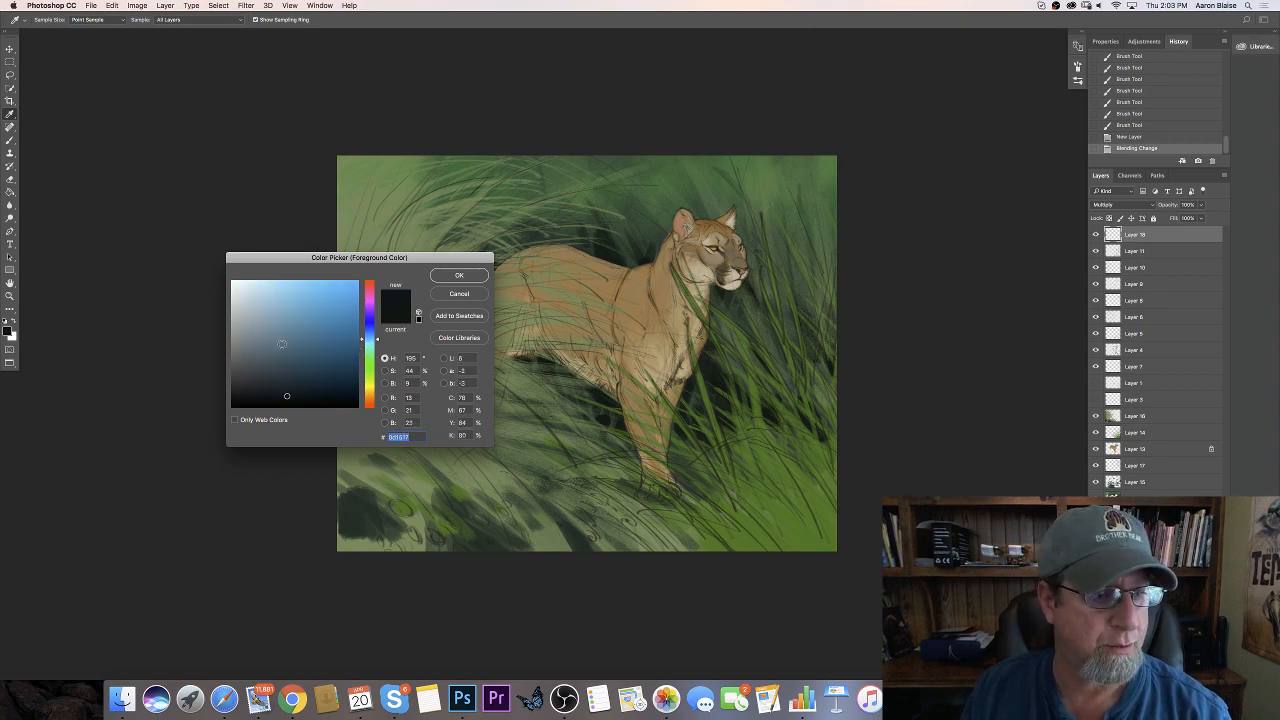
click(459, 275)
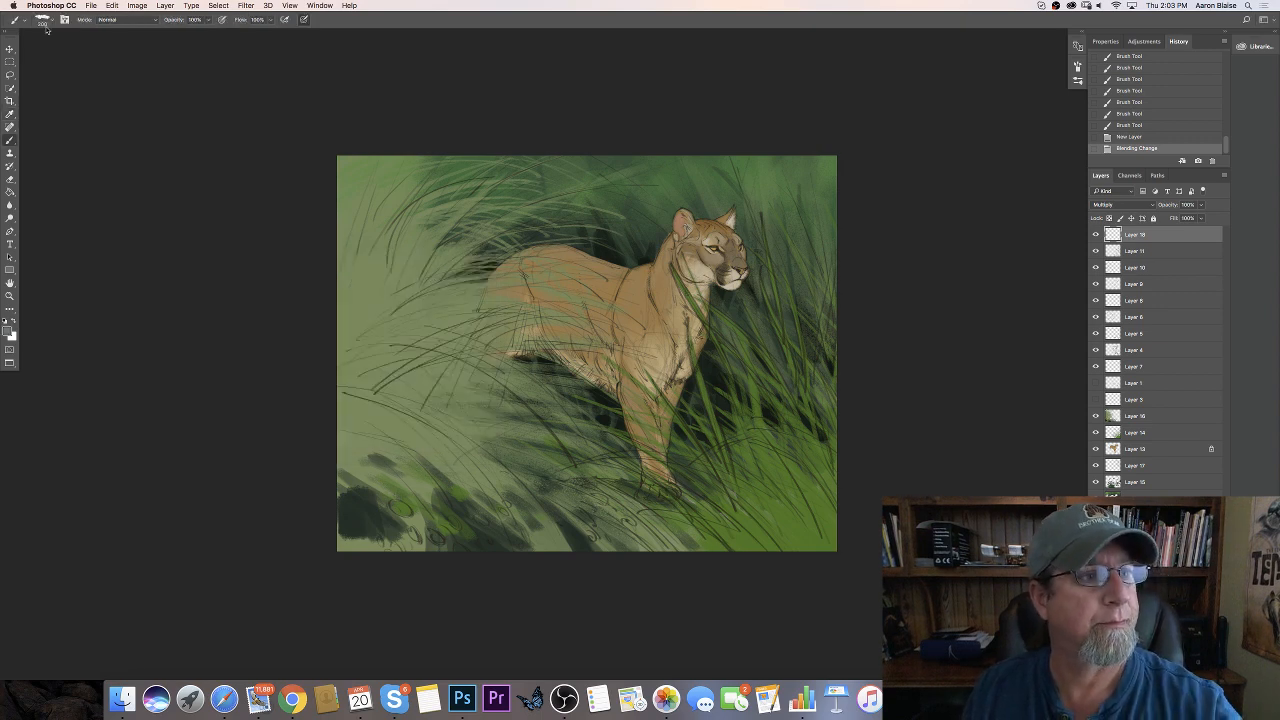
click(44, 22)
click(116, 92)
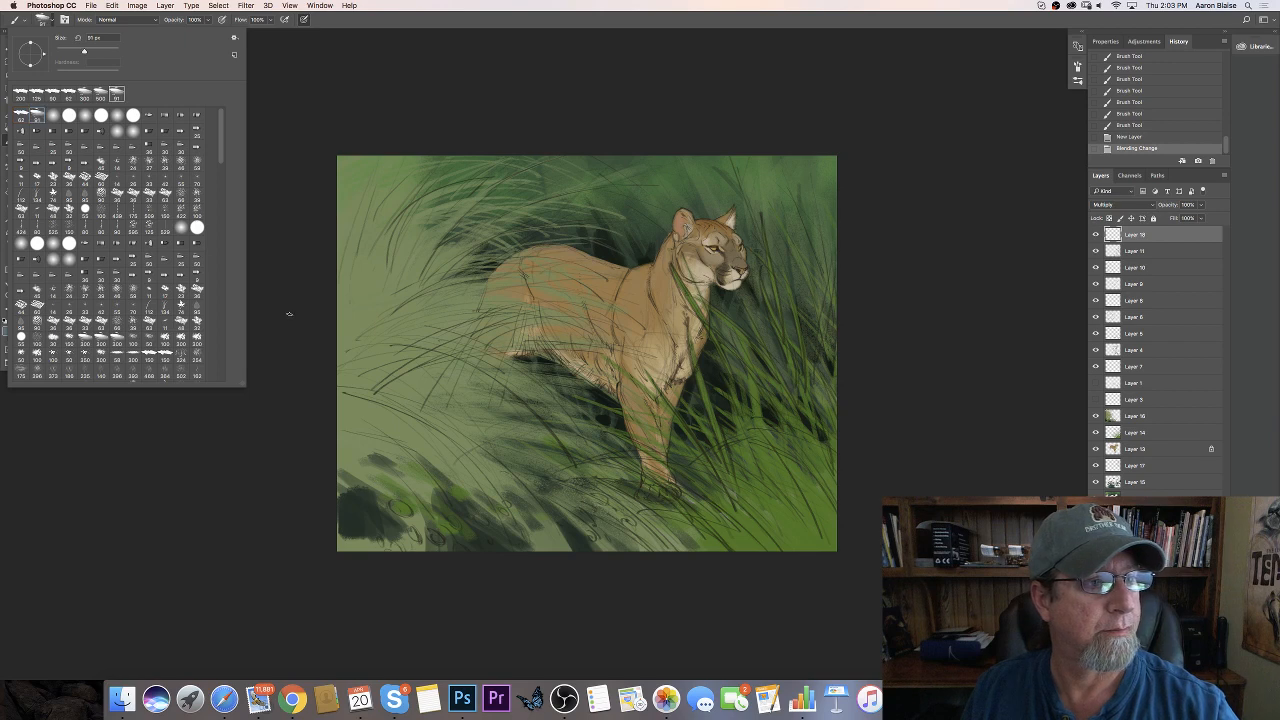
click(290, 310)
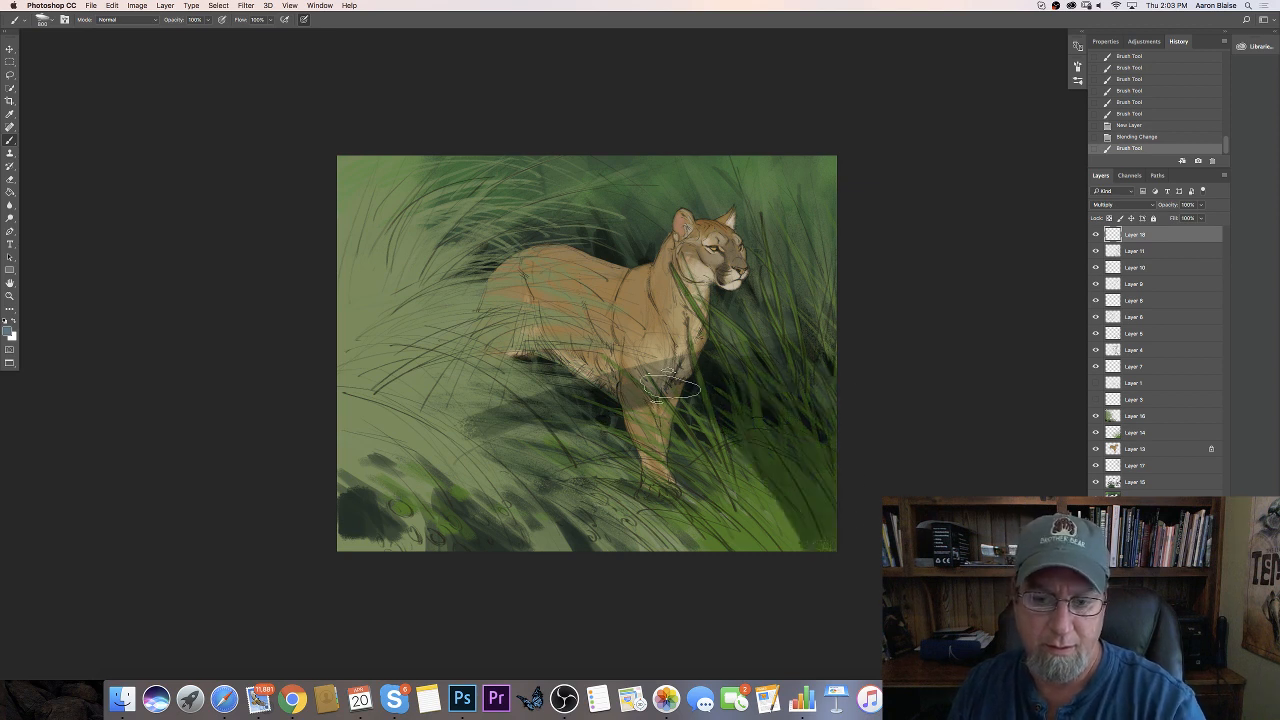
mouse_move(670, 385)
mouse_down()
mouse_move(759, 550)
mouse_move(556, 427)
mouse_move(503, 430)
mouse_move(557, 497)
mouse_move(555, 552)
mouse_move(431, 530)
mouse_move(490, 459)
mouse_move(677, 396)
mouse_move(453, 439)
mouse_move(669, 387)
mouse_move(626, 388)
mouse_up()
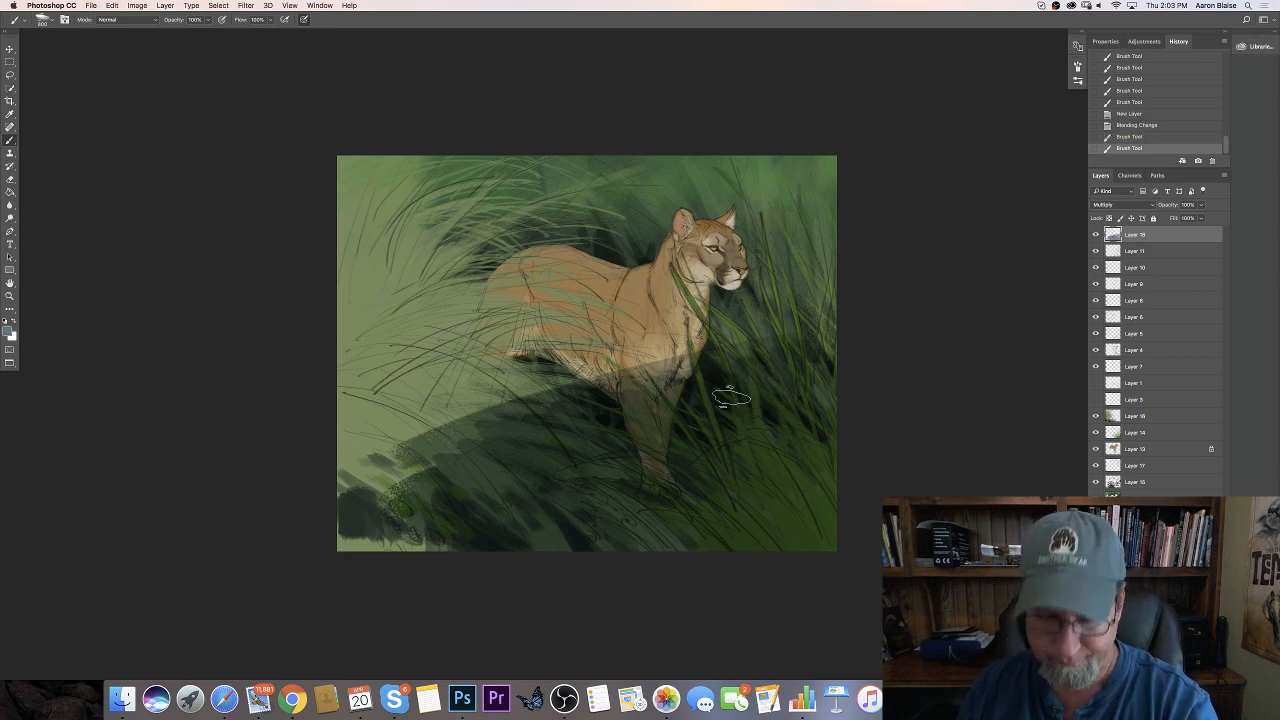
With a smaller brush, paint broken grass-shaped shadow strokes over the panther's chest, shoulder and belly above the shadow's edge
drag(674, 313, 688, 328)
drag(687, 330, 699, 354)
drag(696, 353, 668, 338)
mouse_move(688, 350)
mouse_down()
mouse_move(643, 326)
mouse_move(710, 369)
mouse_move(695, 337)
mouse_move(722, 387)
mouse_move(624, 315)
mouse_move(686, 346)
mouse_up()
drag(612, 334, 684, 366)
drag(566, 335, 660, 356)
drag(580, 342, 658, 345)
drag(652, 320, 716, 342)
mouse_move(662, 290)
mouse_down()
mouse_move(704, 329)
mouse_move(672, 318)
mouse_up()
mouse_move(573, 286)
mouse_down()
mouse_move(632, 319)
mouse_move(640, 366)
mouse_up()
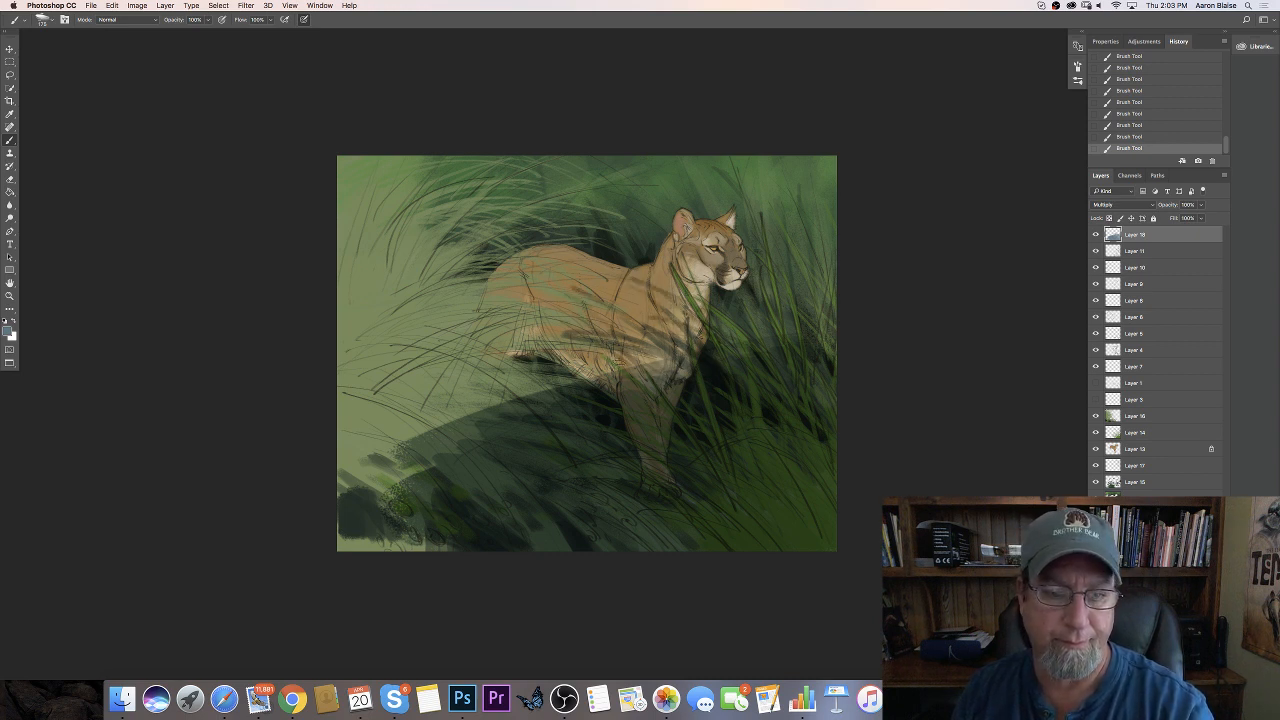
On the top Multiply layer, fill in the shadow over the panther's belly, lower chest and upper front legs with grass-like strokes
mouse_move(512, 320)
mouse_down()
mouse_move(630, 380)
mouse_move(686, 374)
mouse_up()
drag(624, 347, 672, 363)
mouse_move(603, 341)
mouse_down()
mouse_move(671, 365)
mouse_move(676, 380)
mouse_move(655, 374)
mouse_up()
drag(603, 348, 645, 381)
mouse_move(578, 349)
mouse_down()
mouse_move(640, 384)
mouse_move(548, 350)
mouse_up()
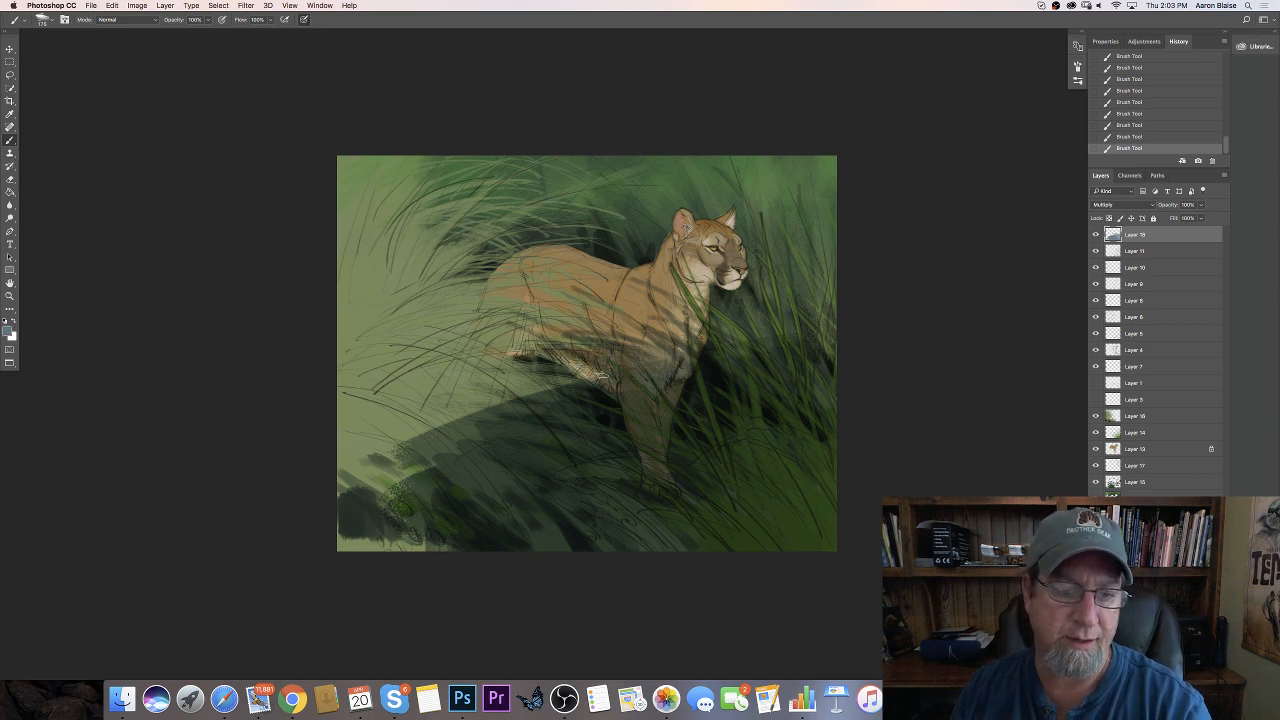
mouse_move(612, 396)
mouse_down()
mouse_move(542, 352)
mouse_move(594, 373)
mouse_up()
mouse_move(679, 366)
mouse_down()
mouse_move(650, 348)
mouse_move(580, 342)
mouse_up()
drag(660, 342, 612, 310)
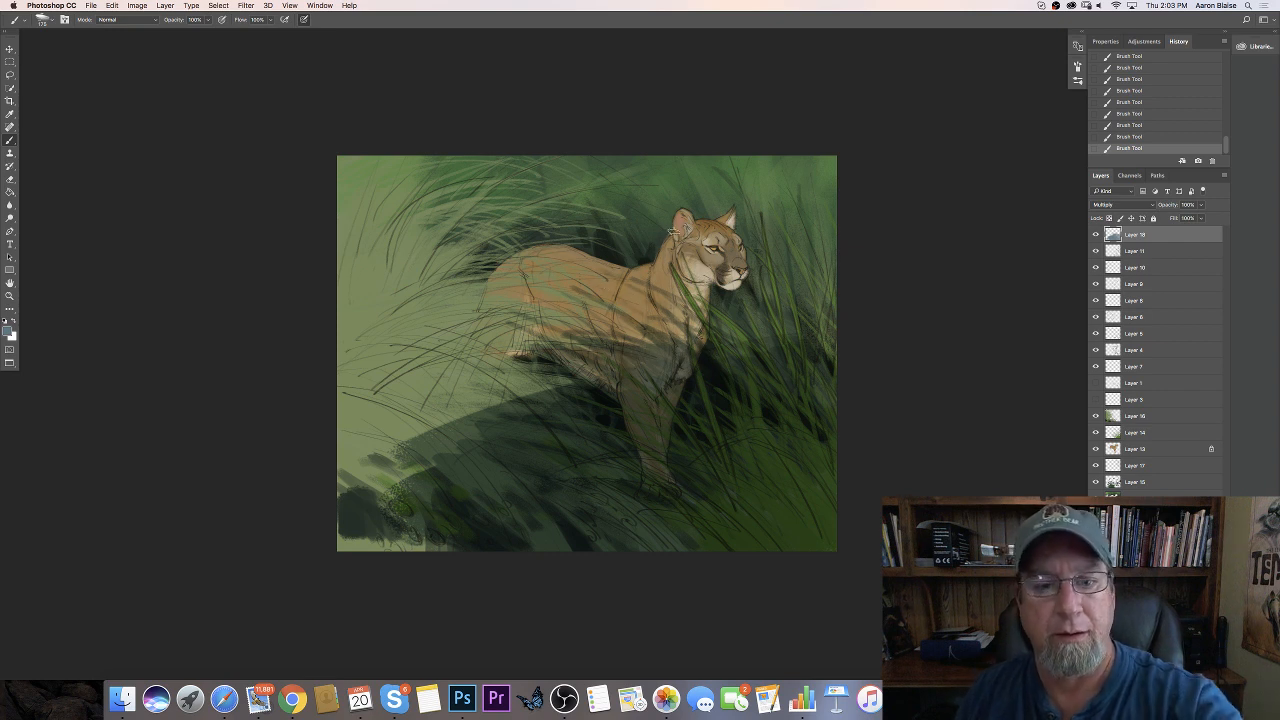
Paint Multiply shadows behind the panther's ear, down the back of its neck and across its shoulder
drag(676, 232, 656, 282)
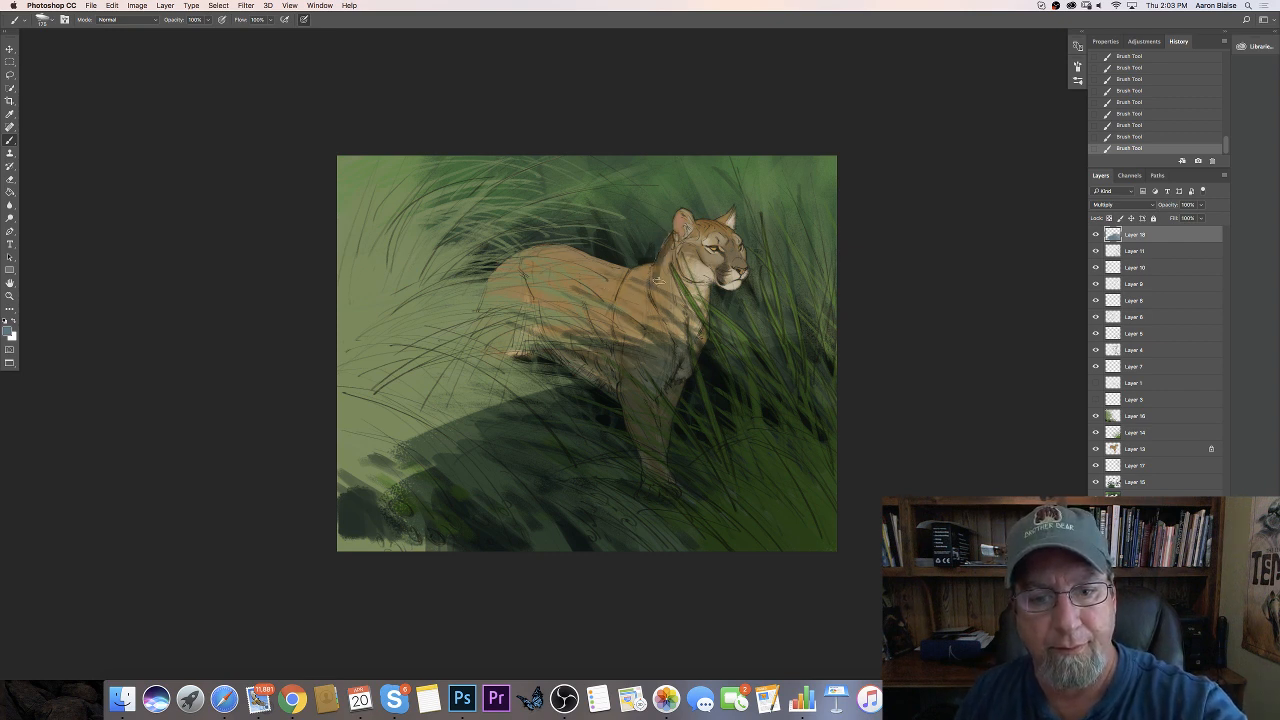
drag(684, 236, 678, 280)
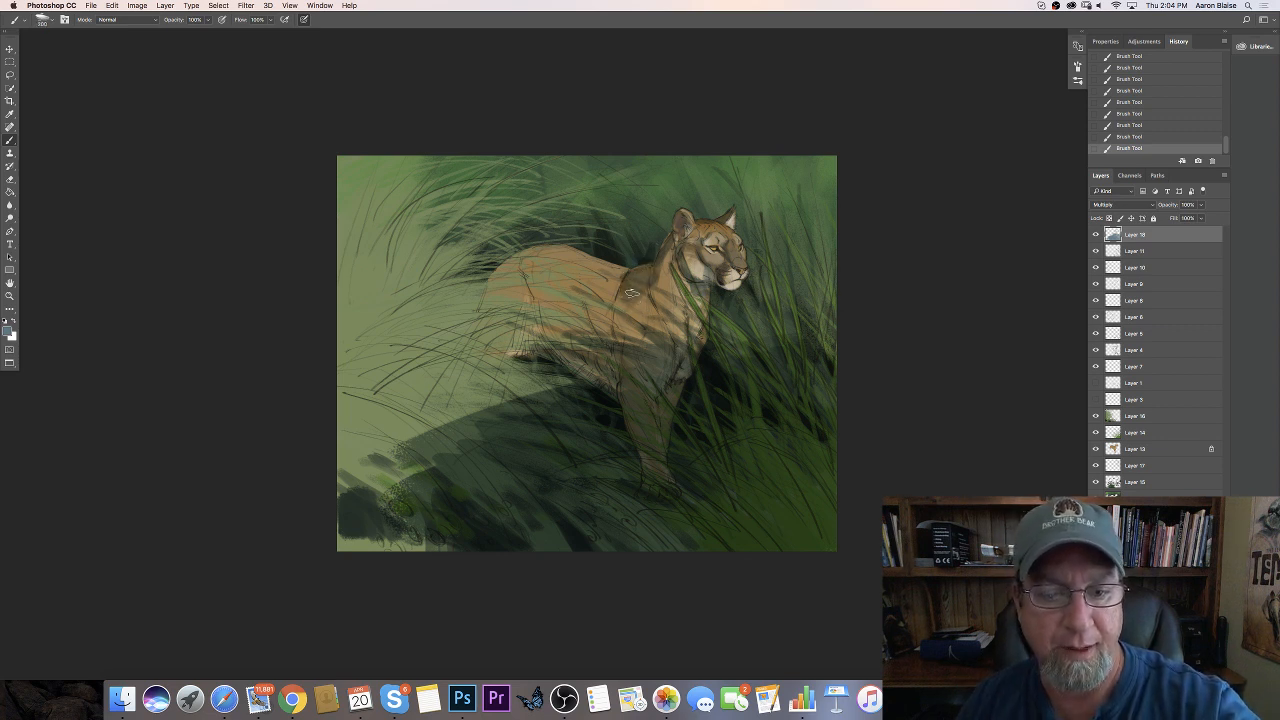
mouse_move(632, 293)
mouse_down()
mouse_move(634, 328)
mouse_move(614, 321)
mouse_up()
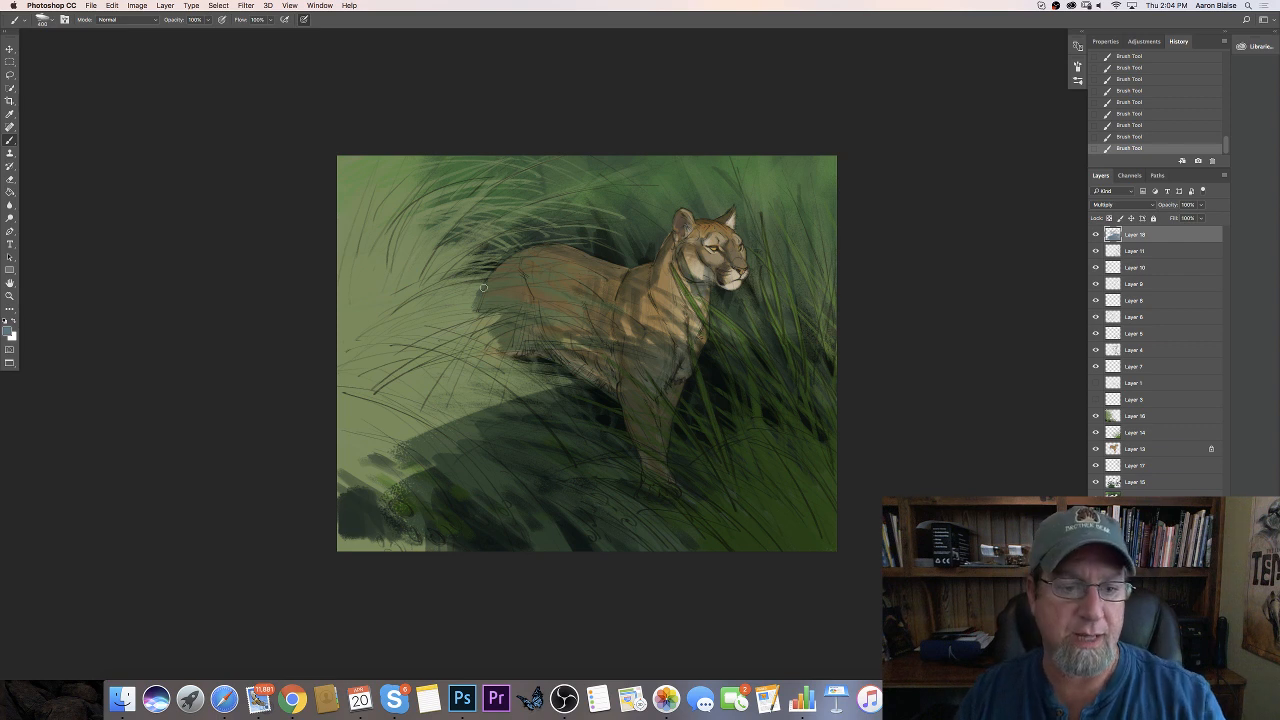
With a 400 px textured brush, shade the panther's rump, flank and back
mouse_move(478, 314)
mouse_down()
mouse_move(487, 286)
mouse_move(497, 306)
mouse_move(574, 322)
mouse_up()
mouse_move(495, 282)
mouse_down()
mouse_move(600, 307)
mouse_move(536, 280)
mouse_up()
mouse_move(500, 272)
mouse_down()
mouse_move(602, 263)
mouse_move(592, 275)
mouse_move(588, 260)
mouse_move(571, 309)
mouse_move(548, 322)
mouse_move(542, 263)
mouse_move(495, 319)
mouse_move(520, 267)
mouse_move(572, 255)
mouse_move(515, 267)
mouse_move(534, 264)
mouse_move(562, 344)
mouse_move(580, 312)
mouse_move(606, 345)
mouse_move(604, 332)
mouse_move(514, 315)
mouse_move(574, 365)
mouse_move(492, 277)
mouse_move(513, 278)
mouse_move(554, 330)
mouse_move(581, 298)
mouse_up()
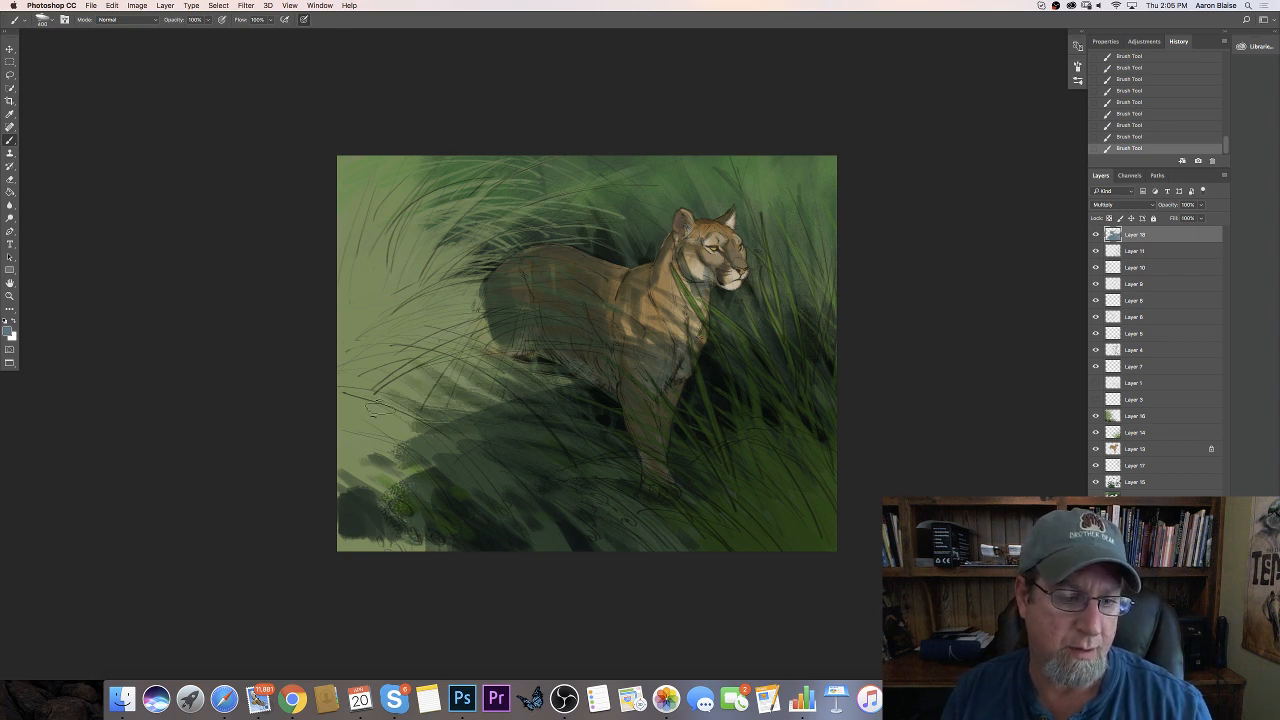
Extend the shadow over the lower-left grass, ending it in loose blade-like strokes beside the panther's hindquarters
mouse_move(327, 455)
mouse_down()
mouse_move(320, 480)
mouse_move(372, 560)
mouse_up()
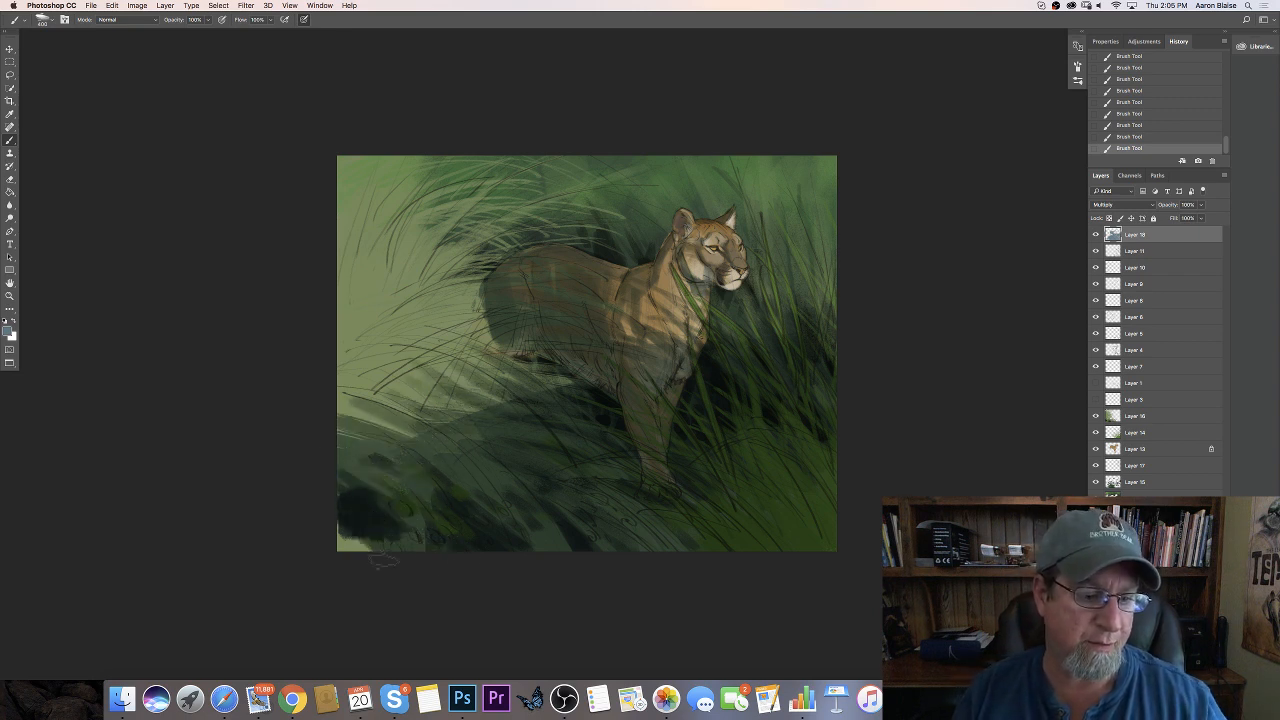
drag(330, 430, 558, 434)
drag(368, 394, 498, 414)
drag(356, 330, 424, 342)
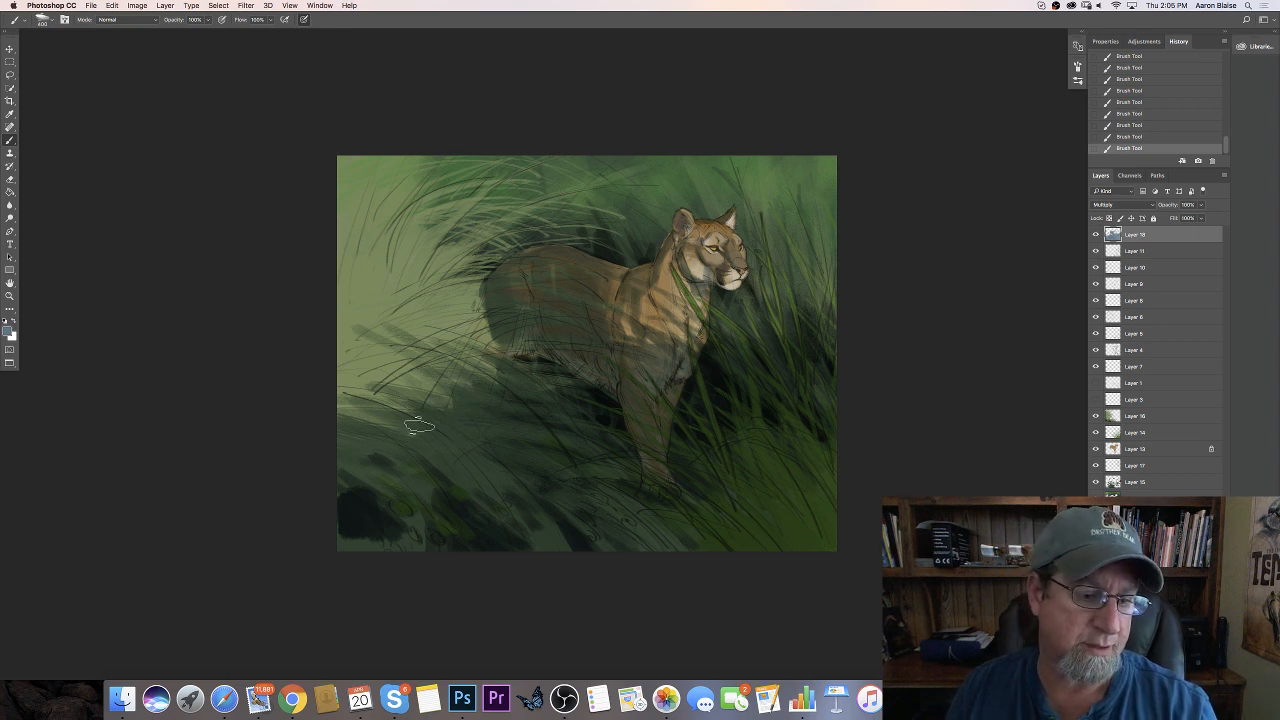
drag(445, 390, 322, 358)
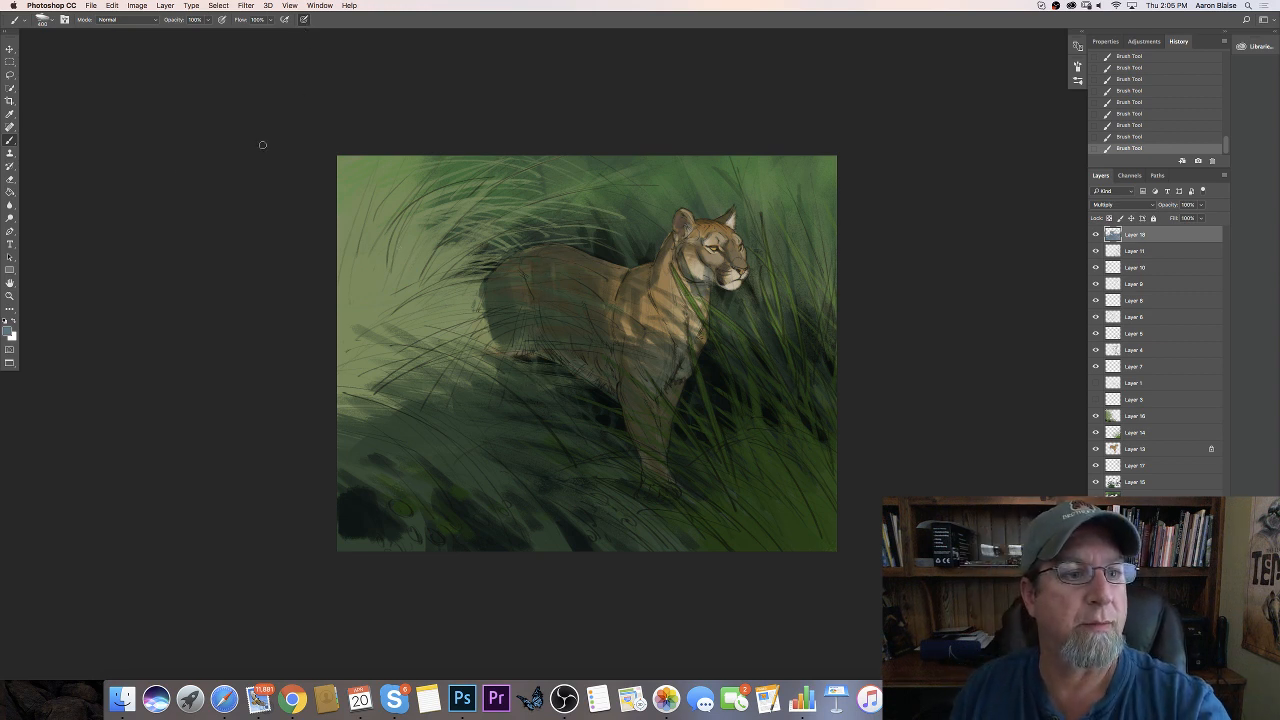
With the Eraser, cut thin curved strokes out of the shadow over the panther's rump, flank and belly edge as lit grass blades
click(10, 179)
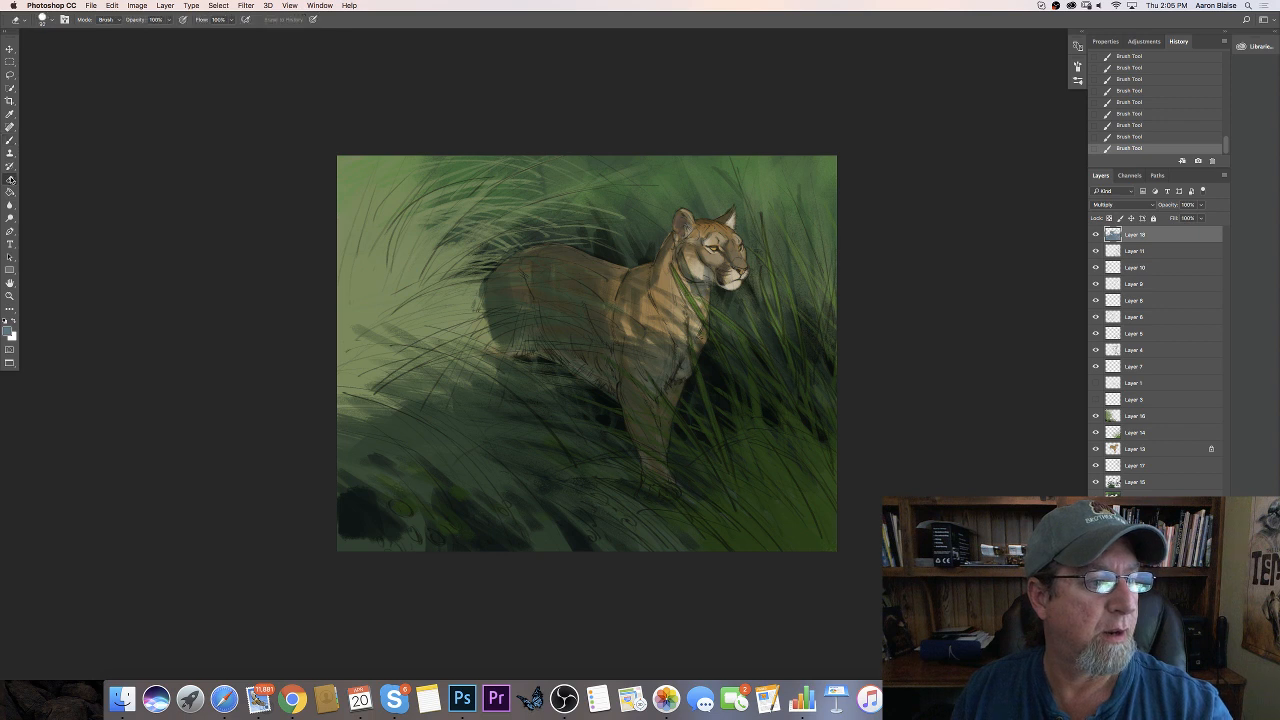
drag(494, 337, 576, 344)
drag(498, 341, 622, 345)
drag(502, 342, 622, 346)
mouse_move(480, 328)
mouse_down()
mouse_move(554, 316)
mouse_move(507, 304)
mouse_move(591, 333)
mouse_move(523, 311)
mouse_move(422, 319)
mouse_move(480, 314)
mouse_move(463, 327)
mouse_move(476, 332)
mouse_move(550, 318)
mouse_move(483, 340)
mouse_move(602, 317)
mouse_up()
drag(500, 308, 594, 306)
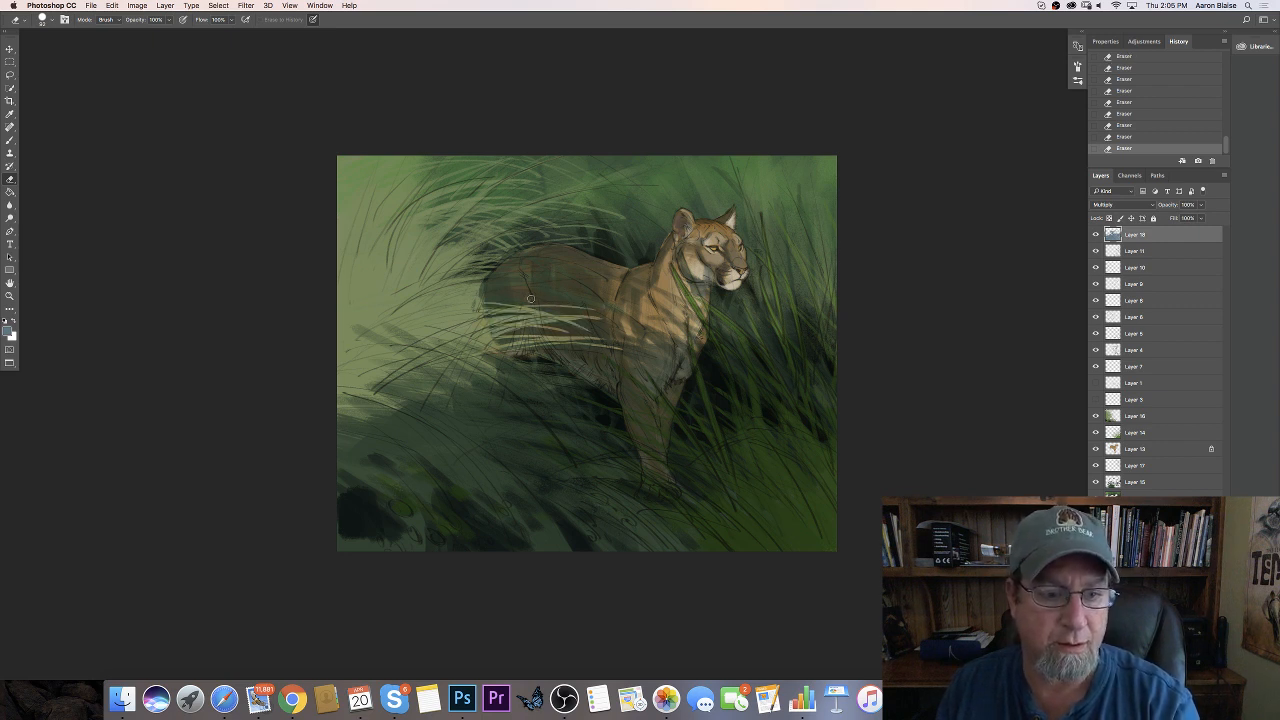
drag(480, 295, 606, 292)
mouse_move(480, 294)
mouse_down()
mouse_move(584, 302)
mouse_move(552, 290)
mouse_up()
drag(482, 282, 602, 260)
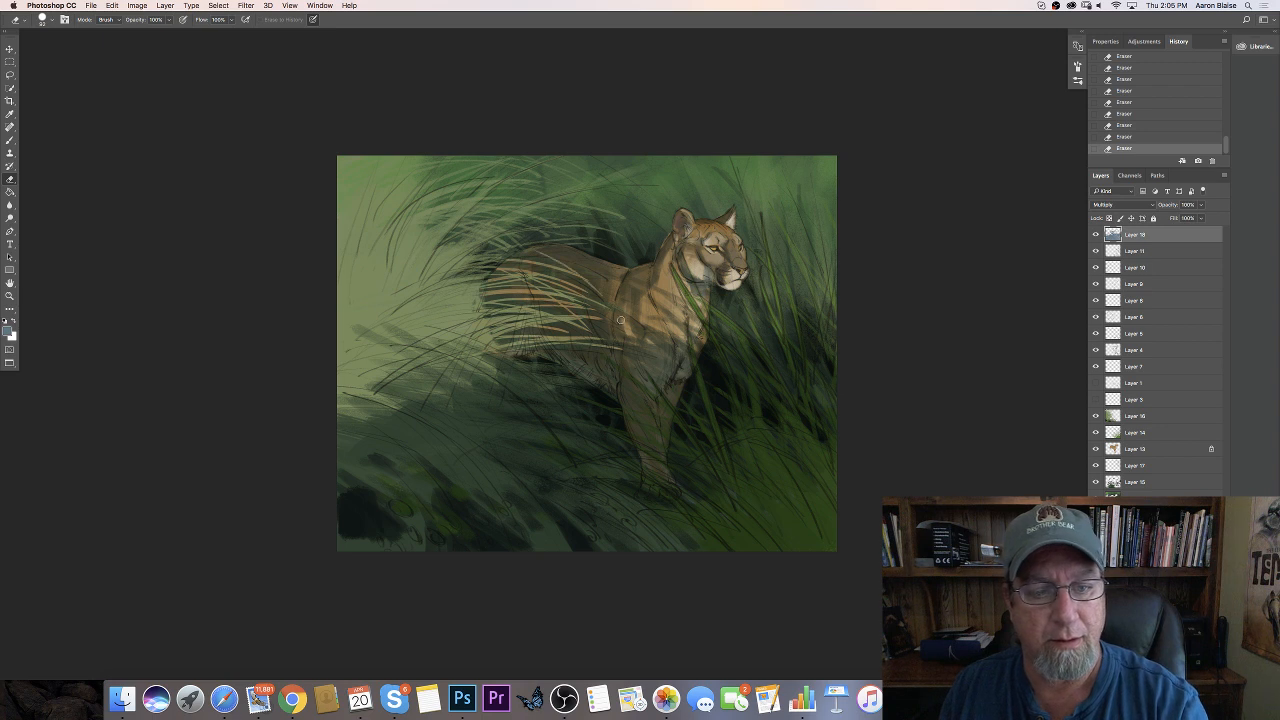
drag(497, 267, 601, 300)
mouse_move(496, 338)
mouse_down()
mouse_move(614, 387)
mouse_move(590, 388)
mouse_up()
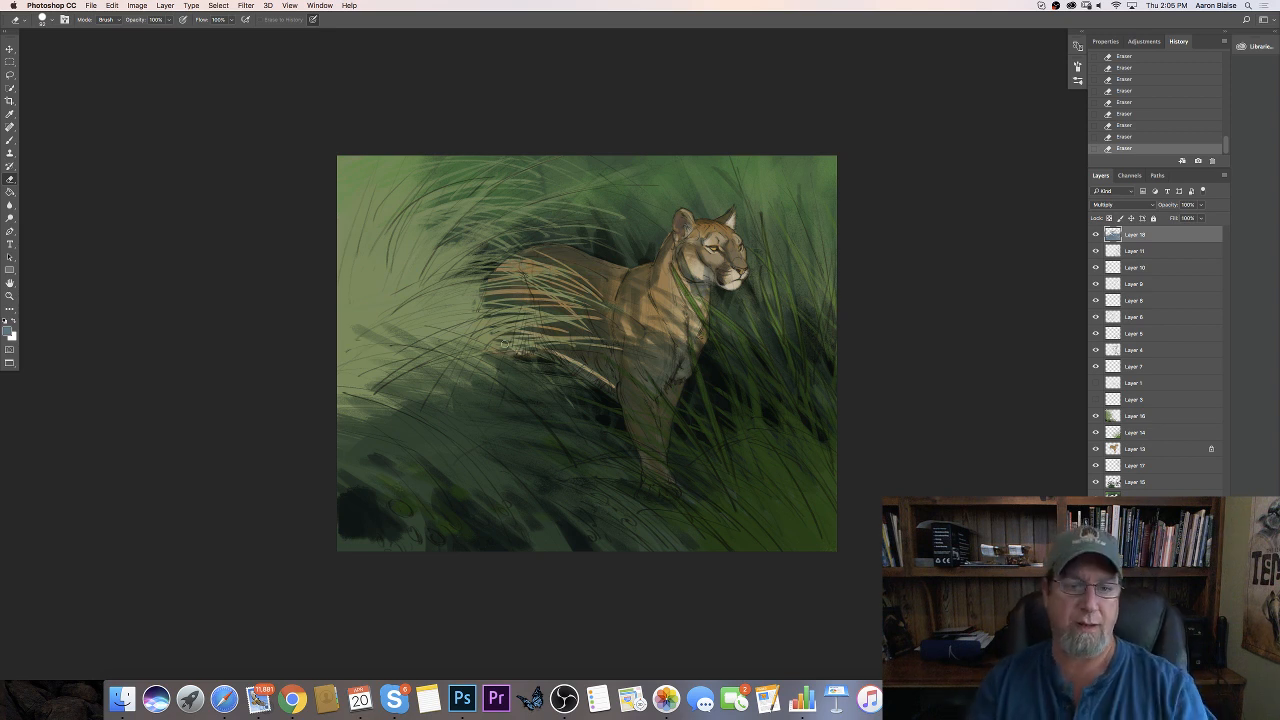
Erase a few thin lit blades out of the shadow in the grass below and behind the panther's belly
drag(490, 372, 536, 394)
mouse_move(442, 363)
mouse_down()
mouse_move(531, 399)
mouse_move(500, 396)
mouse_up()
drag(461, 381, 519, 439)
mouse_move(430, 371)
mouse_down()
mouse_move(494, 407)
mouse_move(480, 465)
mouse_up()
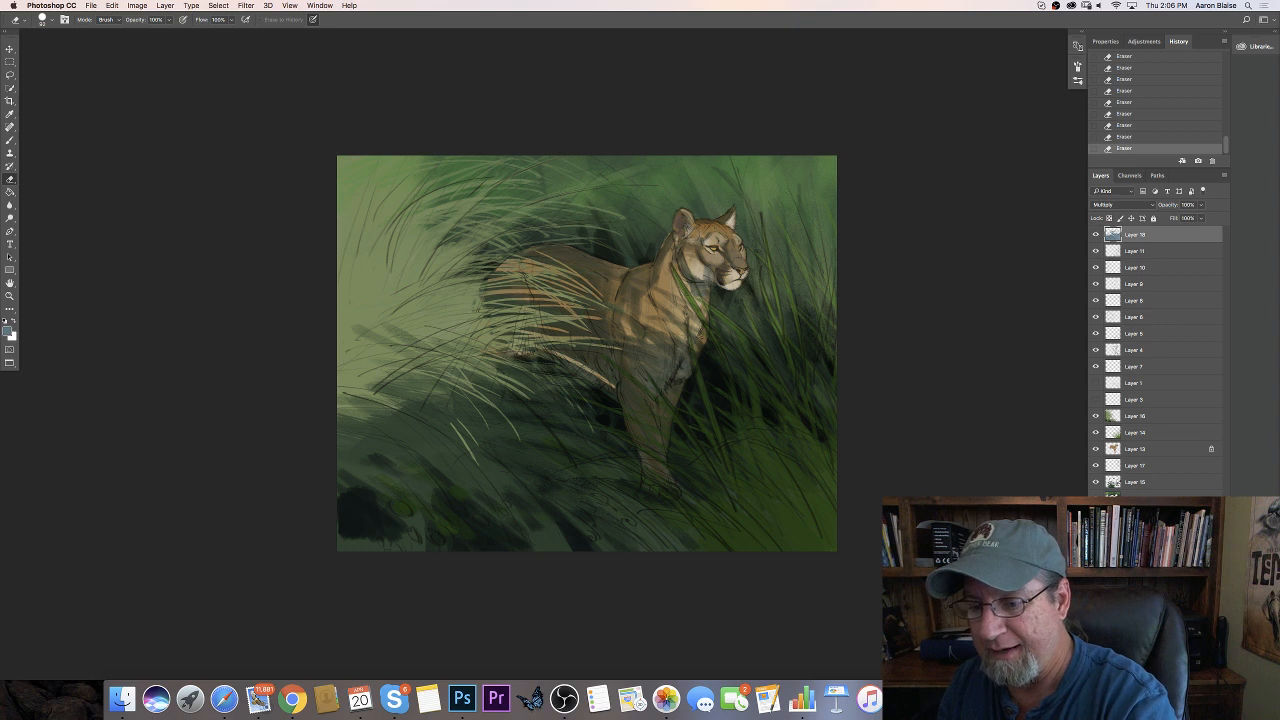
Add a new layer above Layer 17, directly beneath the panther's layer, and set its blending mode to Multiply
click(1149, 467)
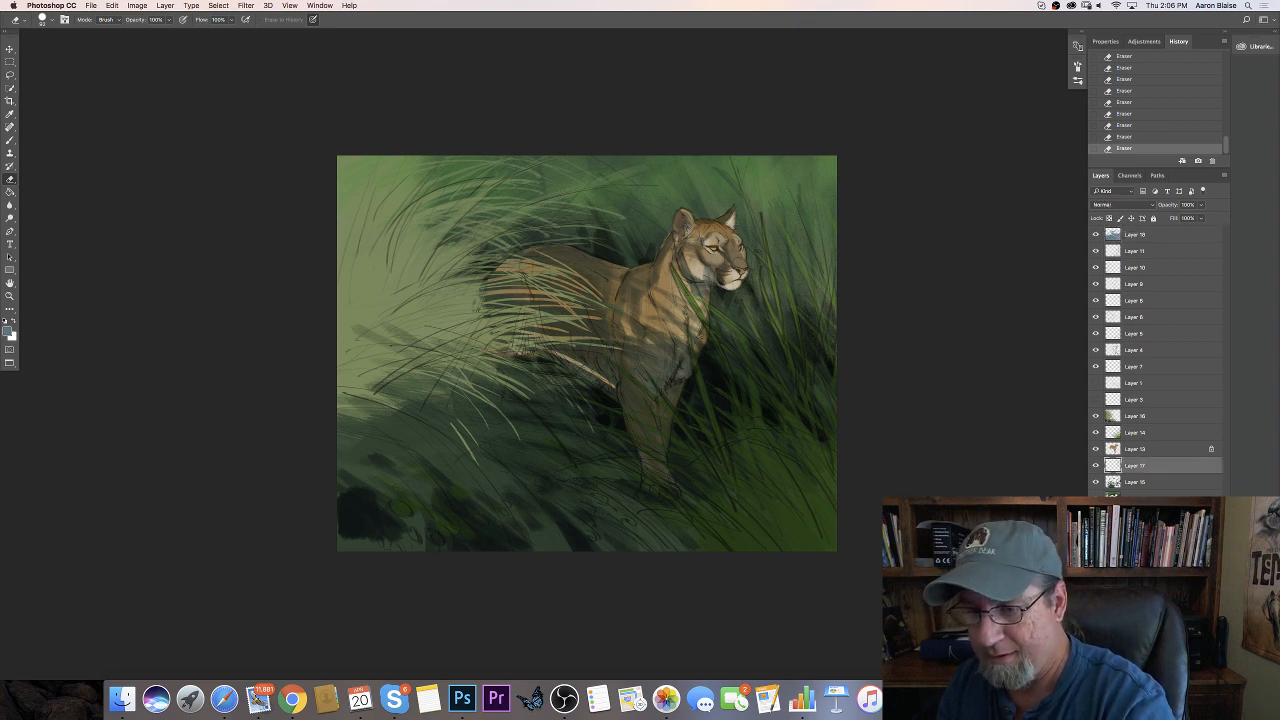
click(1099, 205)
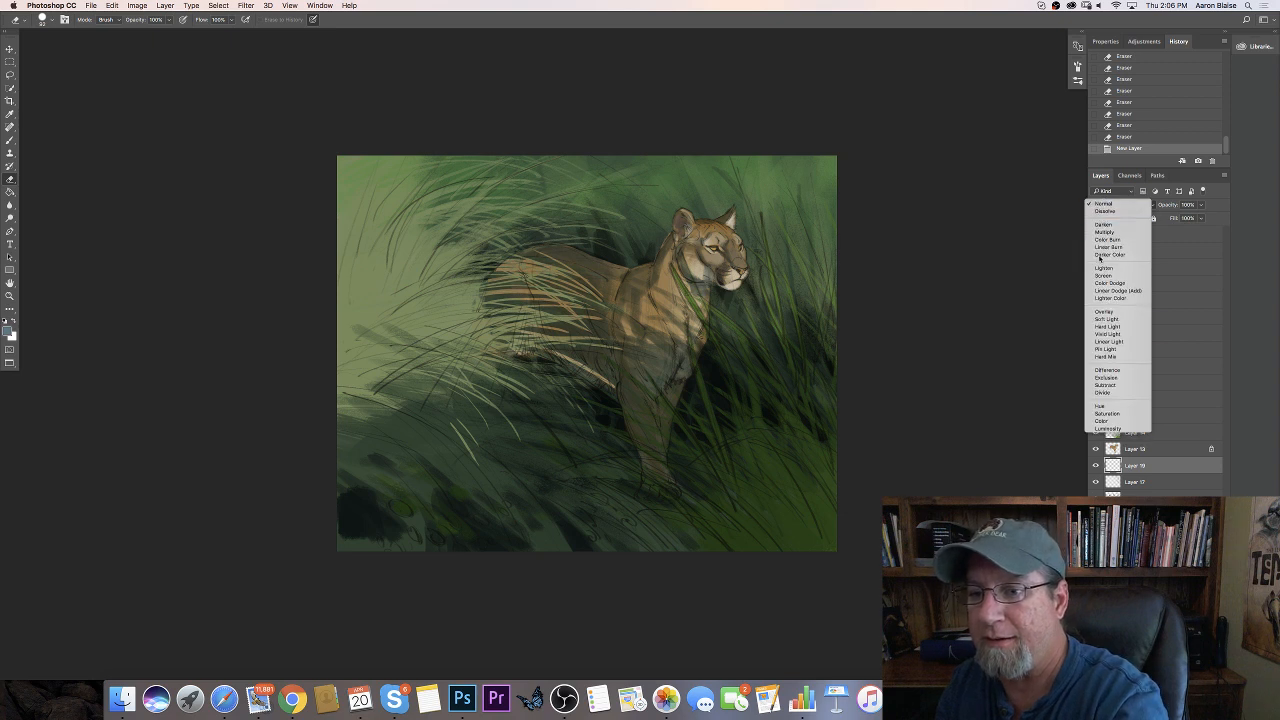
click(1100, 242)
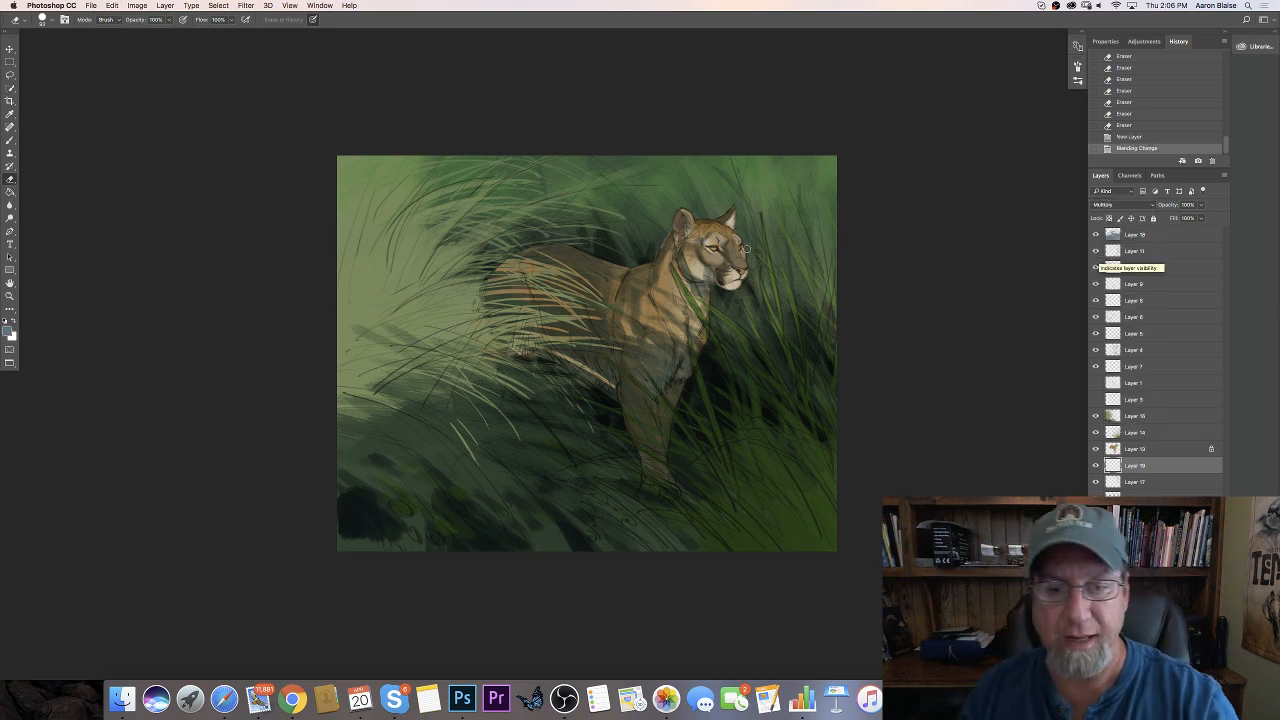
With the large textured brush, darken the background grass around the panther's head, in front of its chest and above its back
key(b)
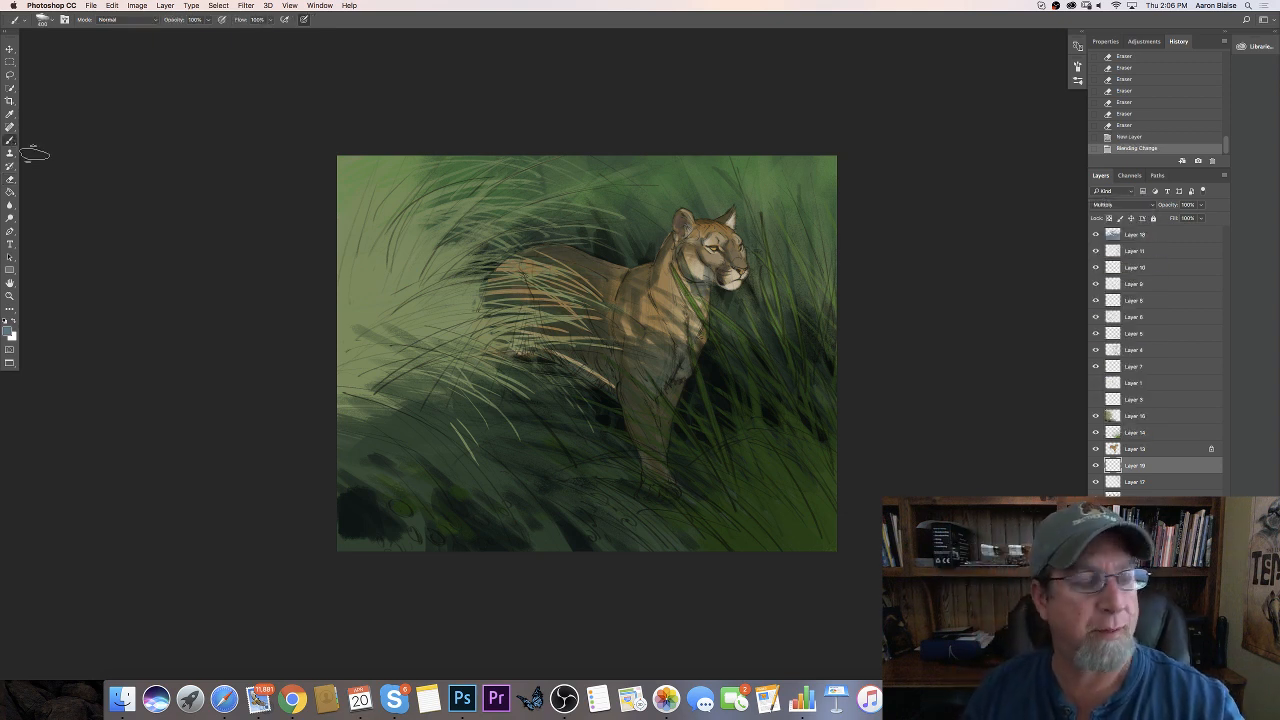
drag(755, 243, 749, 289)
drag(757, 248, 760, 291)
mouse_move(770, 242)
mouse_down()
mouse_move(768, 296)
mouse_move(788, 301)
mouse_move(721, 338)
mouse_up()
drag(720, 296, 718, 340)
mouse_move(748, 210)
mouse_down()
mouse_move(745, 236)
mouse_move(766, 221)
mouse_move(778, 264)
mouse_up()
mouse_move(796, 182)
mouse_down()
mouse_move(793, 263)
mouse_move(774, 273)
mouse_move(750, 254)
mouse_up()
mouse_move(734, 174)
mouse_down()
mouse_move(722, 228)
mouse_move(704, 222)
mouse_up()
mouse_move(704, 190)
mouse_down()
mouse_move(682, 262)
mouse_move(660, 250)
mouse_up()
drag(664, 182, 650, 246)
drag(650, 182, 633, 252)
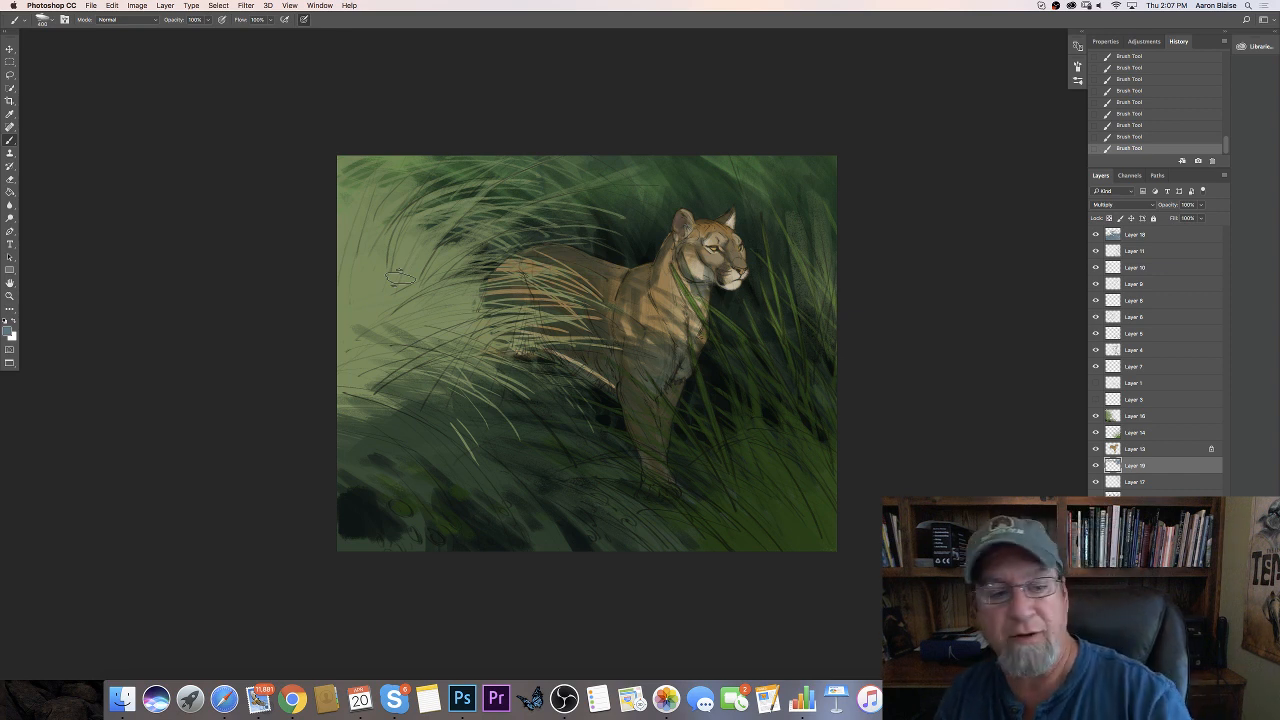
On the top Multiply layer, extend the shadow up through the left-hand grass behind the panther's hindquarters with blade-like strokes
click(1133, 236)
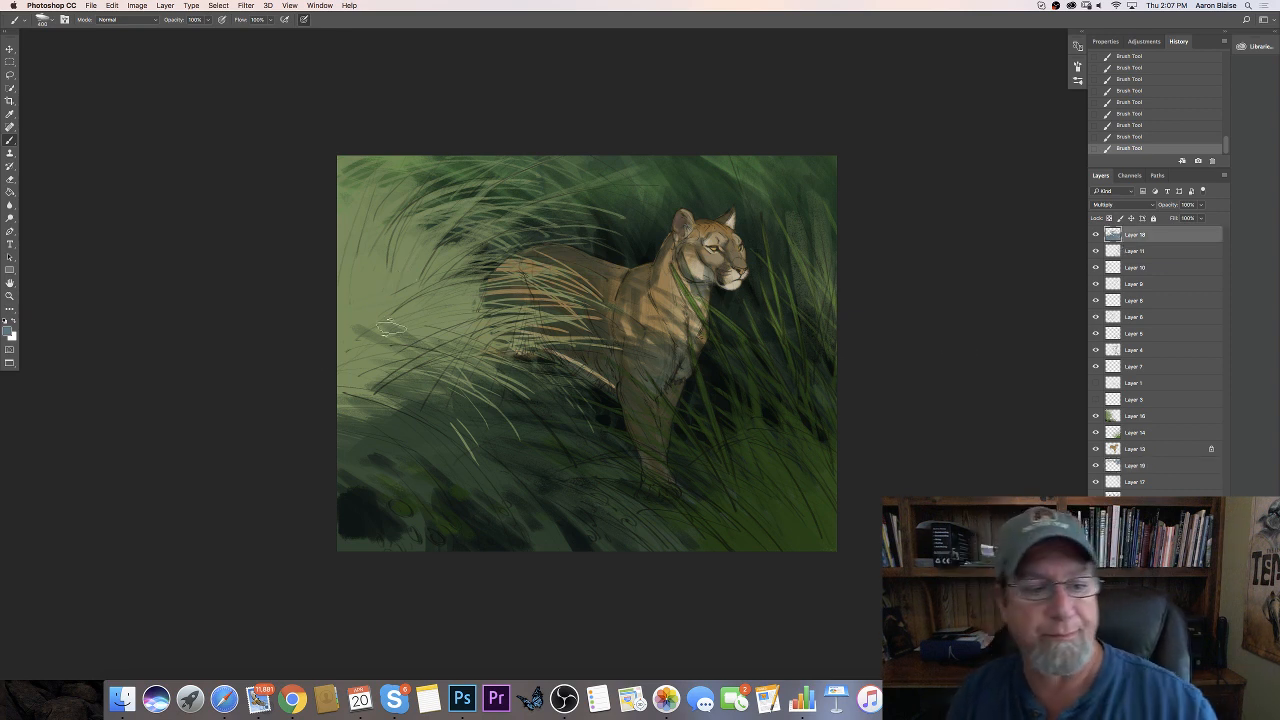
mouse_move(338, 366)
mouse_down()
mouse_move(470, 330)
mouse_move(520, 340)
mouse_move(485, 345)
mouse_up()
mouse_move(338, 405)
mouse_down()
mouse_move(410, 355)
mouse_move(386, 356)
mouse_up()
mouse_move(338, 395)
mouse_down()
mouse_move(378, 362)
mouse_move(388, 399)
mouse_move(438, 398)
mouse_move(462, 438)
mouse_up()
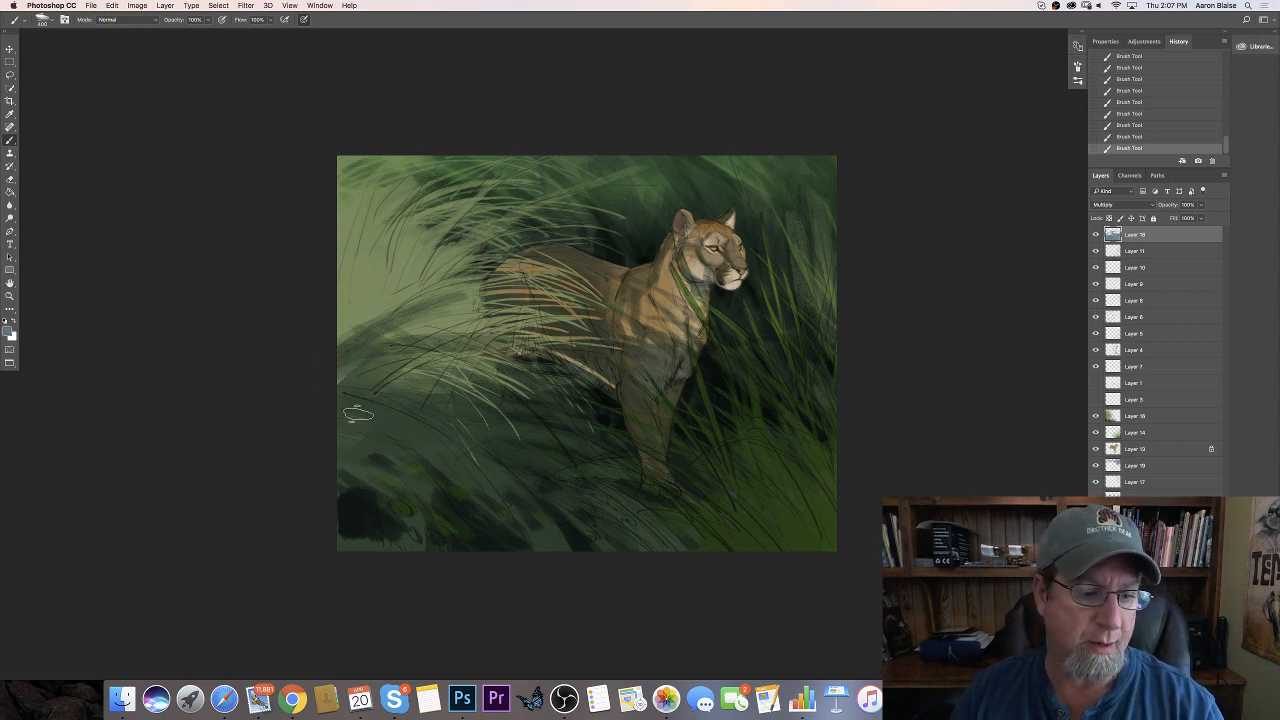
drag(394, 380, 529, 356)
drag(358, 362, 470, 324)
drag(376, 338, 486, 322)
drag(358, 326, 468, 290)
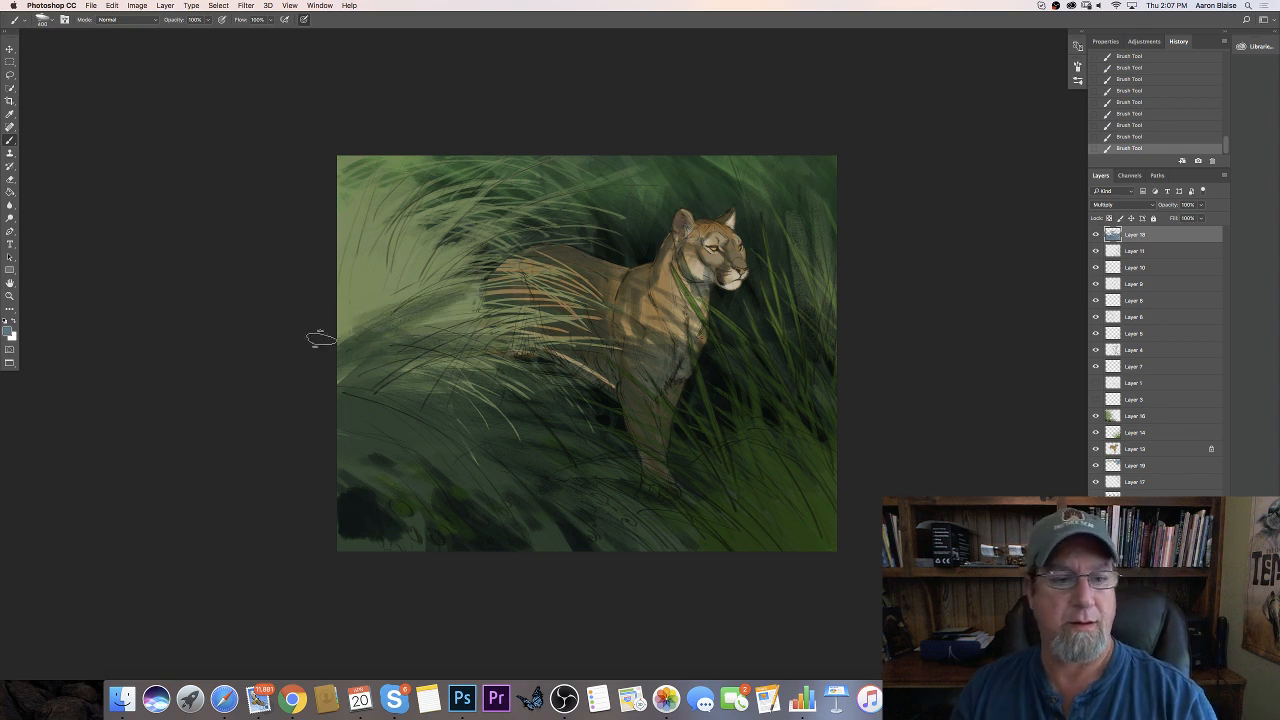
Paint sweeping shadow strokes over the upper-left grass, leaving lit streaks between them
mouse_move(338, 304)
mouse_down()
mouse_move(424, 248)
mouse_move(396, 240)
mouse_up()
drag(342, 268, 378, 226)
drag(338, 290, 388, 184)
drag(338, 240, 388, 154)
drag(338, 198, 368, 154)
drag(463, 168, 400, 250)
drag(366, 302, 484, 196)
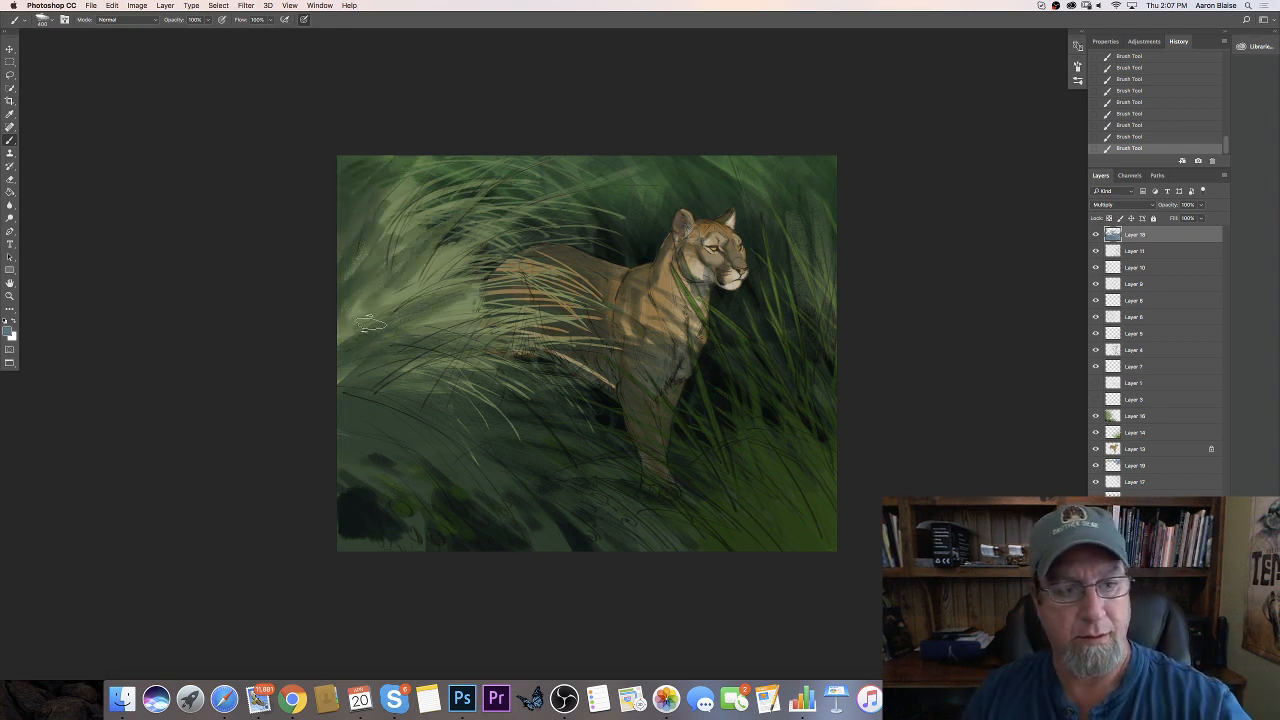
Brush shadow strokes over the grass behind the panther and across its rump and upper back to soften the lit blades
drag(358, 332, 462, 280)
mouse_move(540, 266)
mouse_down()
mouse_move(394, 322)
mouse_move(510, 280)
mouse_up()
drag(432, 318, 552, 284)
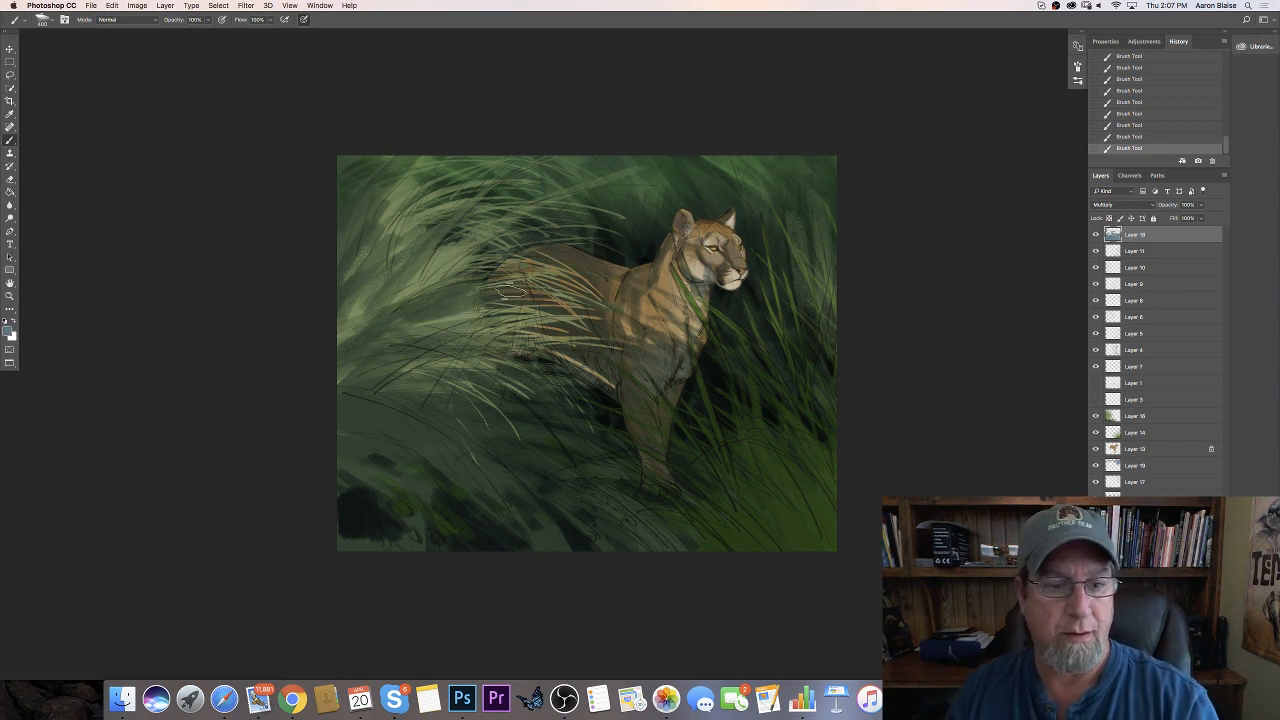
drag(474, 298, 596, 264)
mouse_move(492, 268)
mouse_down()
mouse_move(548, 257)
mouse_move(454, 305)
mouse_up()
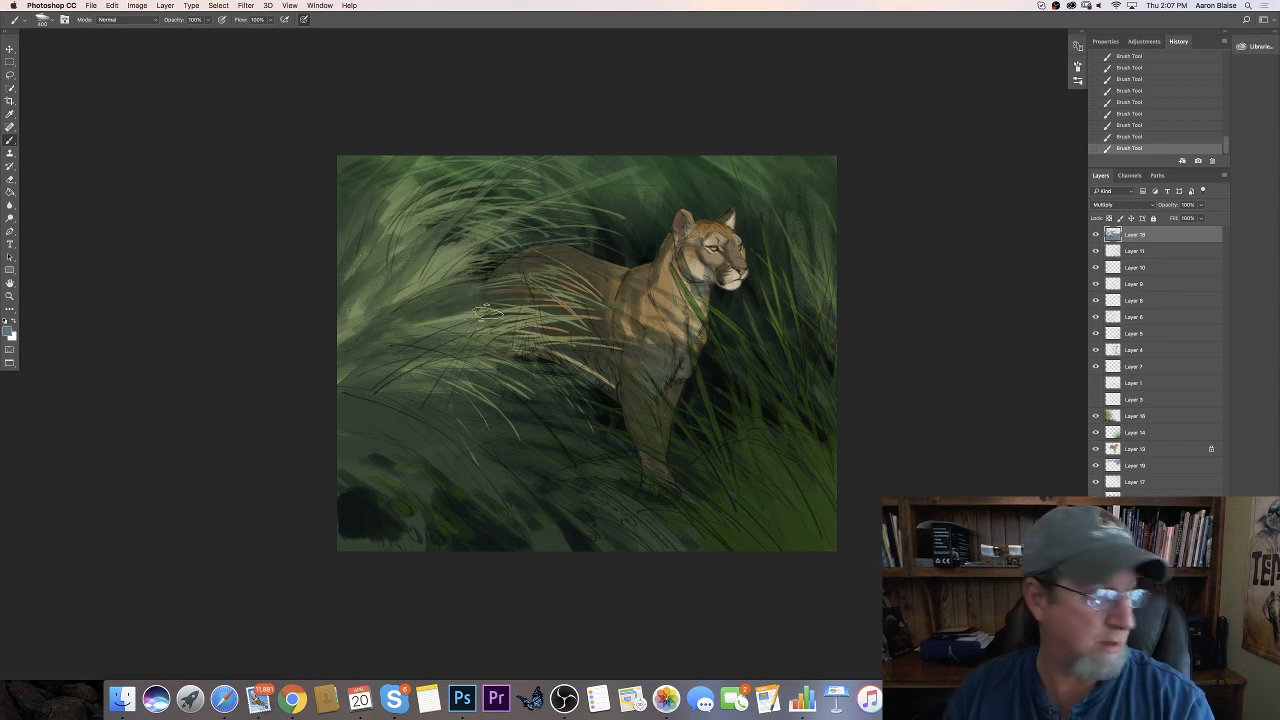
Deepen the shadow over the middle and lower-left grass and the left edge of the painting
mouse_move(540, 312)
mouse_down()
mouse_move(460, 316)
mouse_move(540, 322)
mouse_up()
mouse_move(396, 342)
mouse_down()
mouse_move(530, 330)
mouse_move(390, 312)
mouse_move(340, 336)
mouse_up()
mouse_move(328, 384)
mouse_down()
mouse_move(509, 354)
mouse_move(424, 376)
mouse_move(570, 363)
mouse_move(620, 376)
mouse_up()
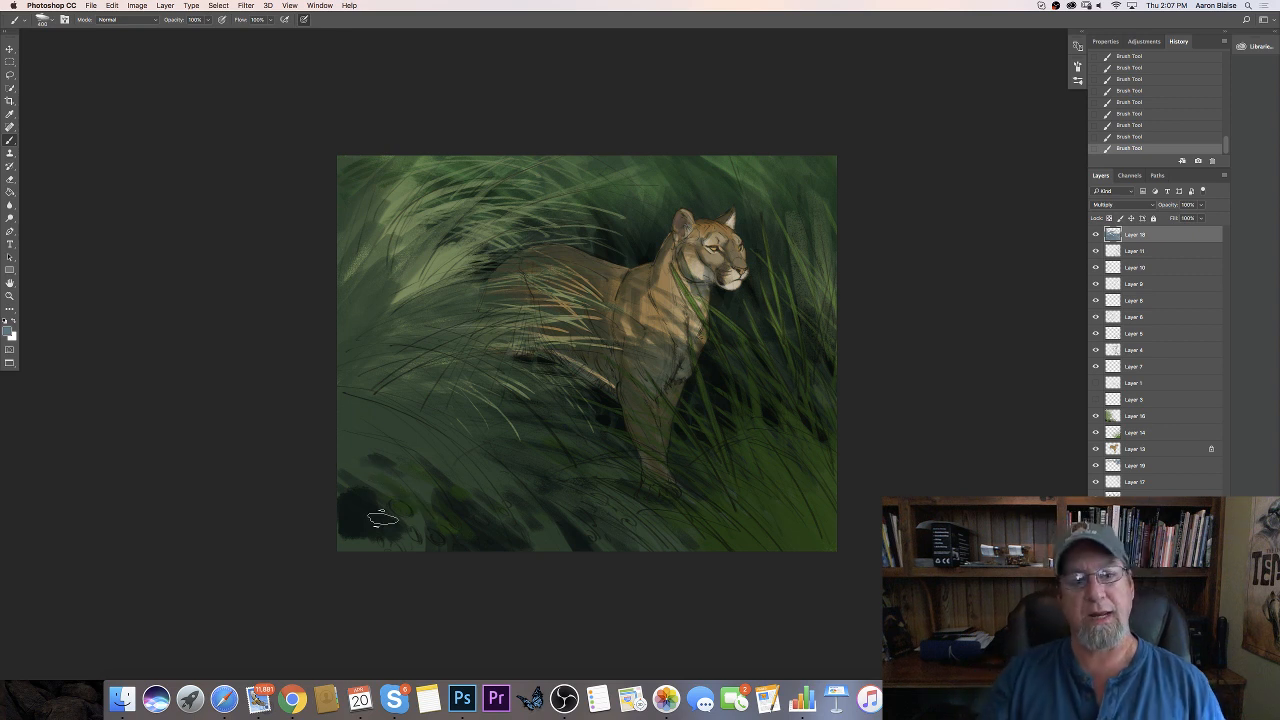
mouse_move(383, 292)
mouse_down()
mouse_move(369, 294)
mouse_move(472, 243)
mouse_up()
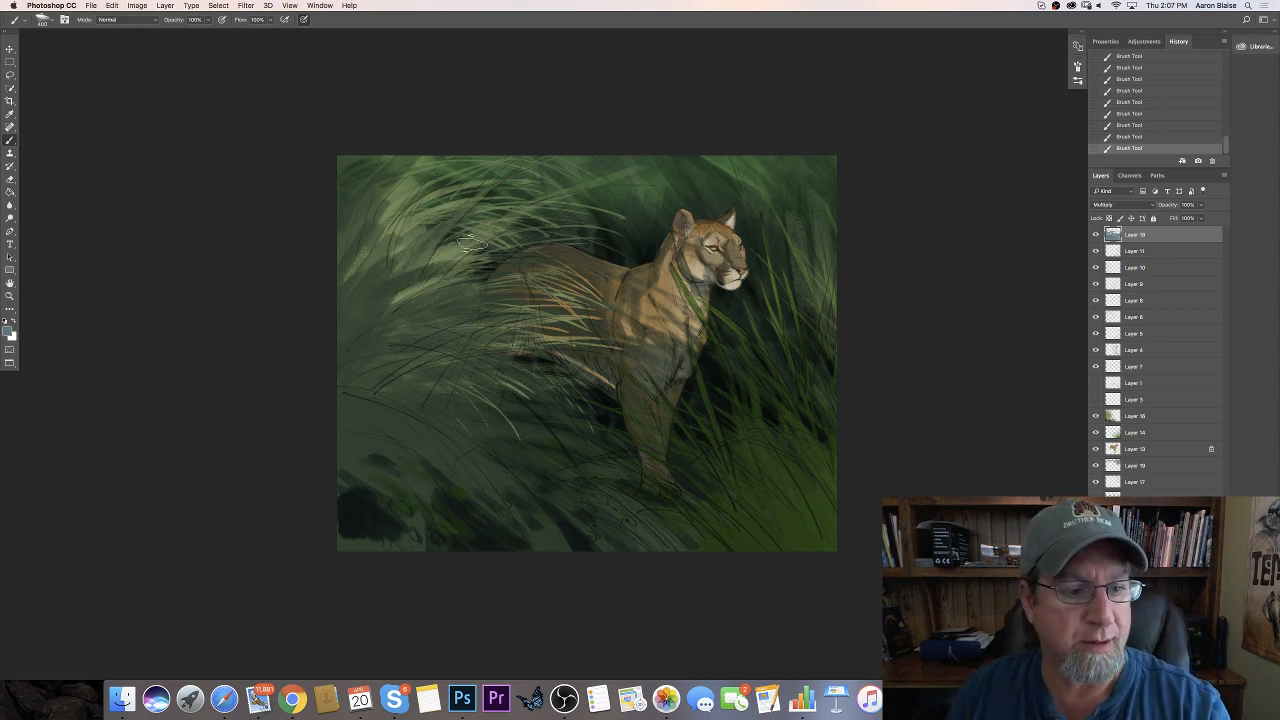
drag(340, 267, 425, 244)
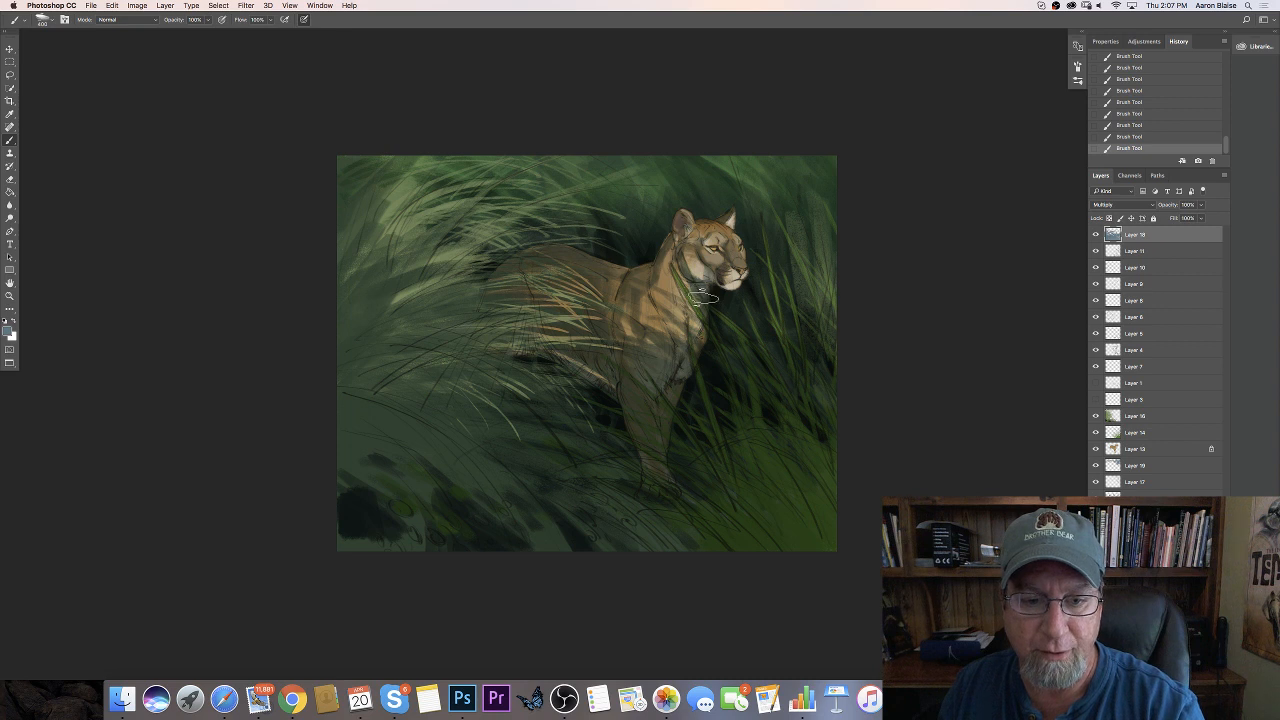
Pick a smaller textured brush and paint fine shadow strokes on the panther's neck, below its ear and along its shoulder
click(44, 25)
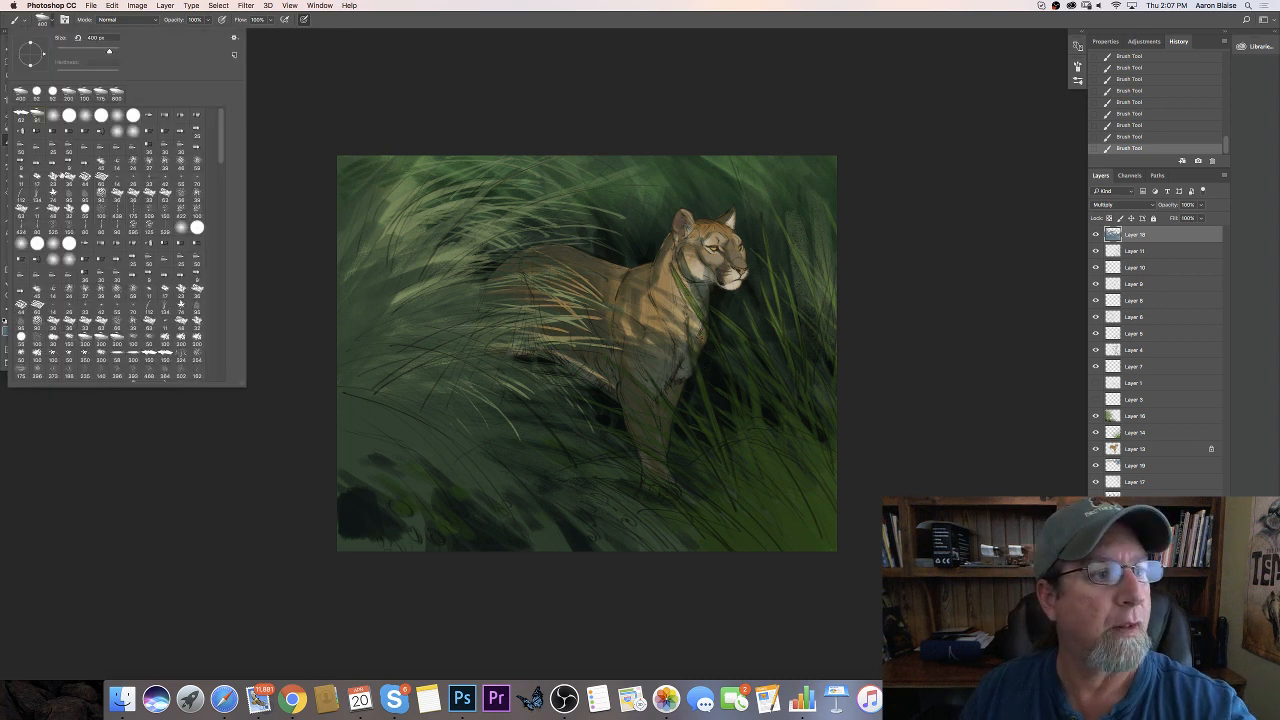
double_click(19, 121)
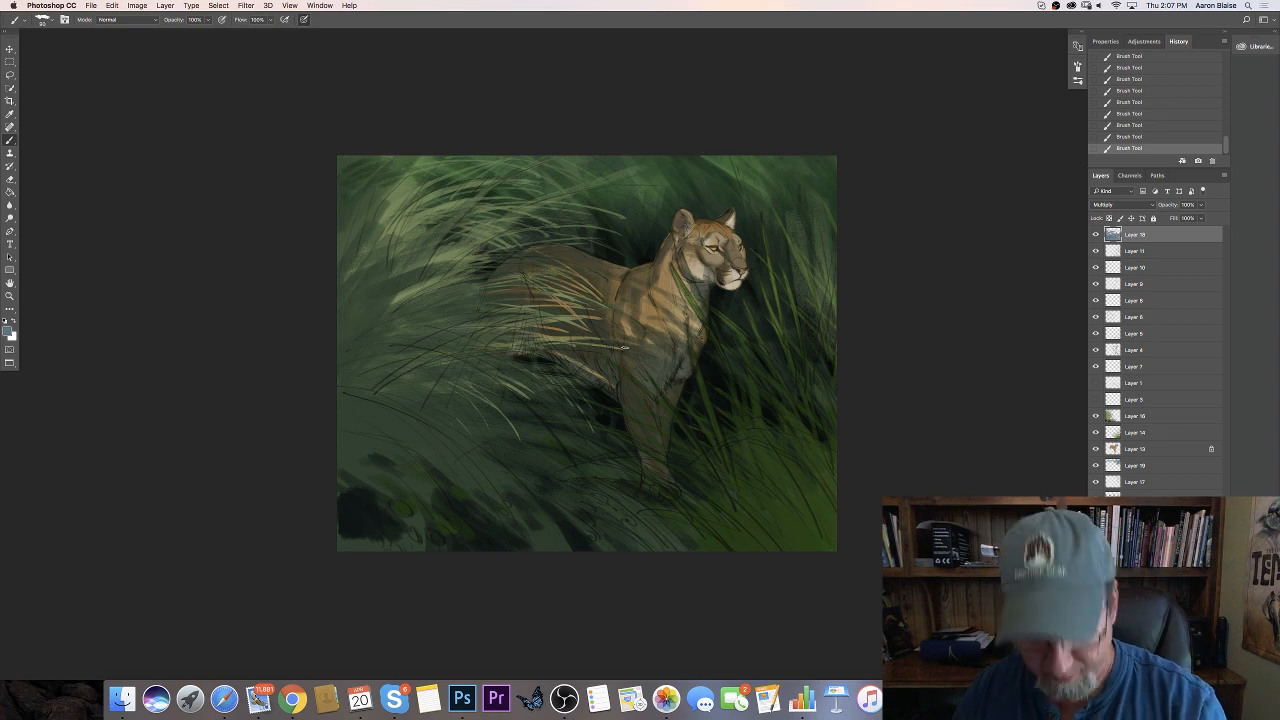
scroll(626, 349, up, 1)
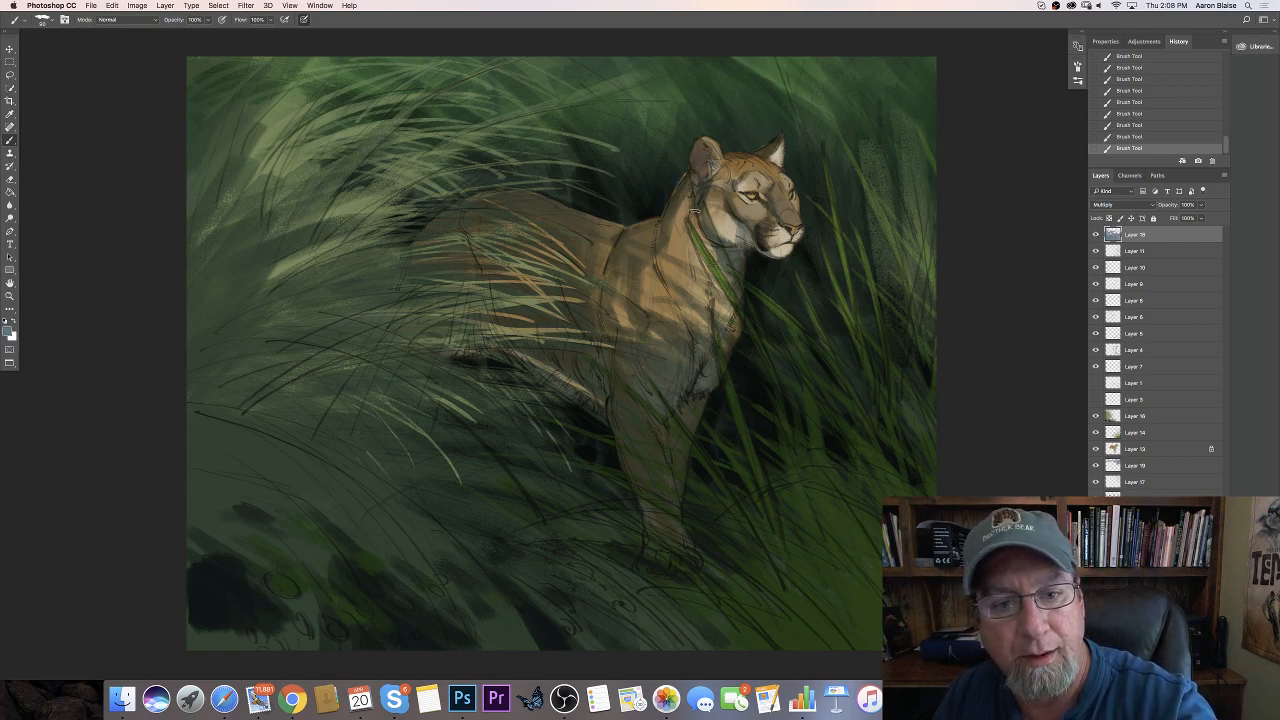
drag(684, 208, 686, 300)
mouse_move(700, 230)
mouse_down()
mouse_move(716, 260)
mouse_move(697, 244)
mouse_up()
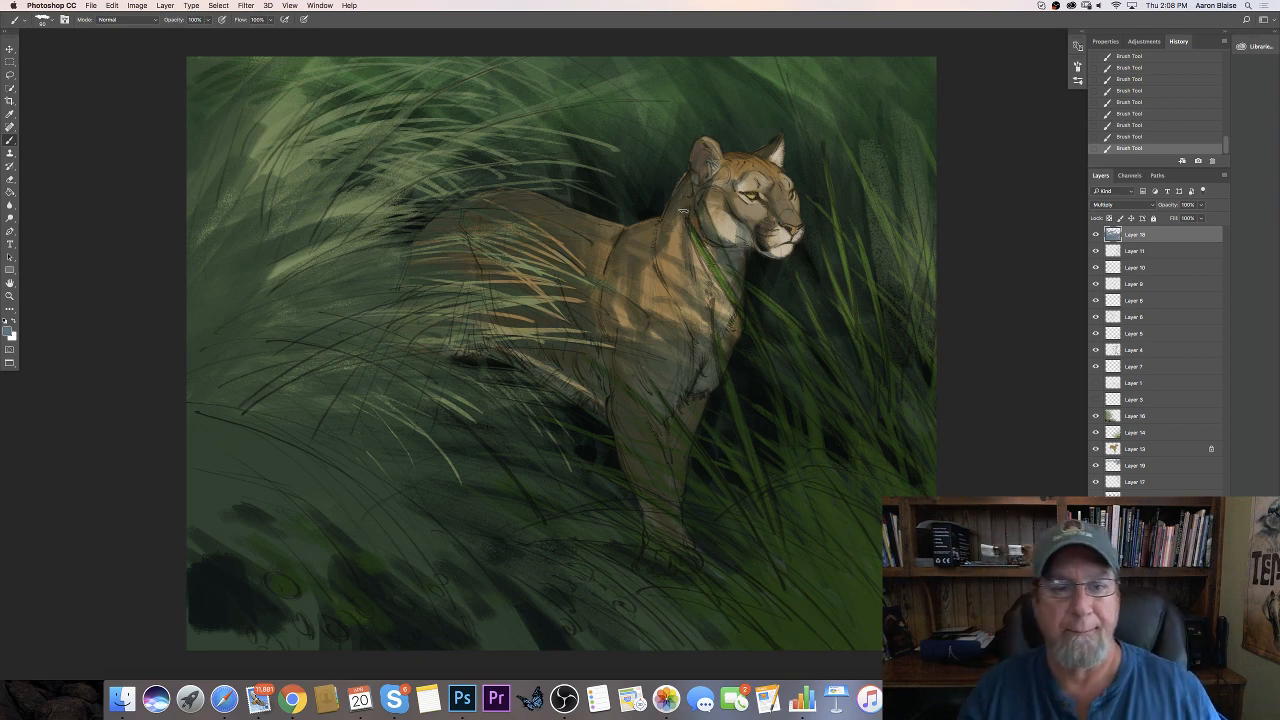
mouse_move(630, 226)
mouse_down()
mouse_move(590, 219)
mouse_move(607, 341)
mouse_up()
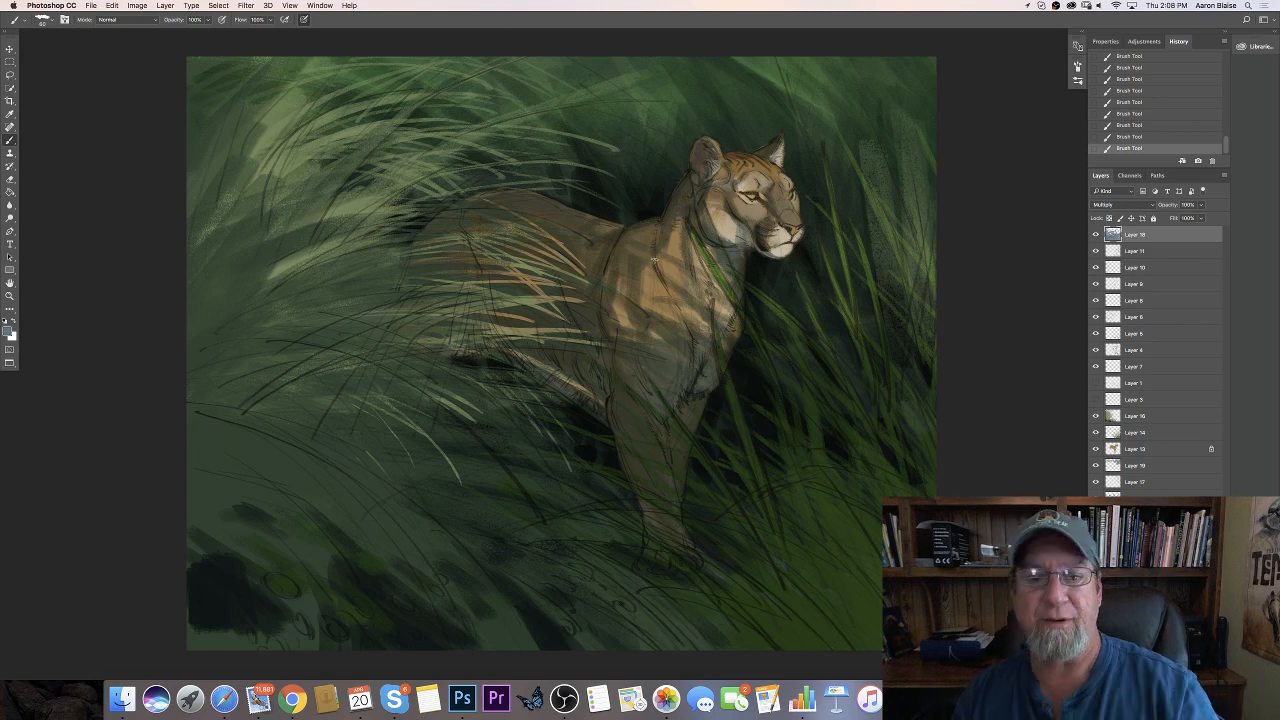
key(super+minus)
key(super+minus)
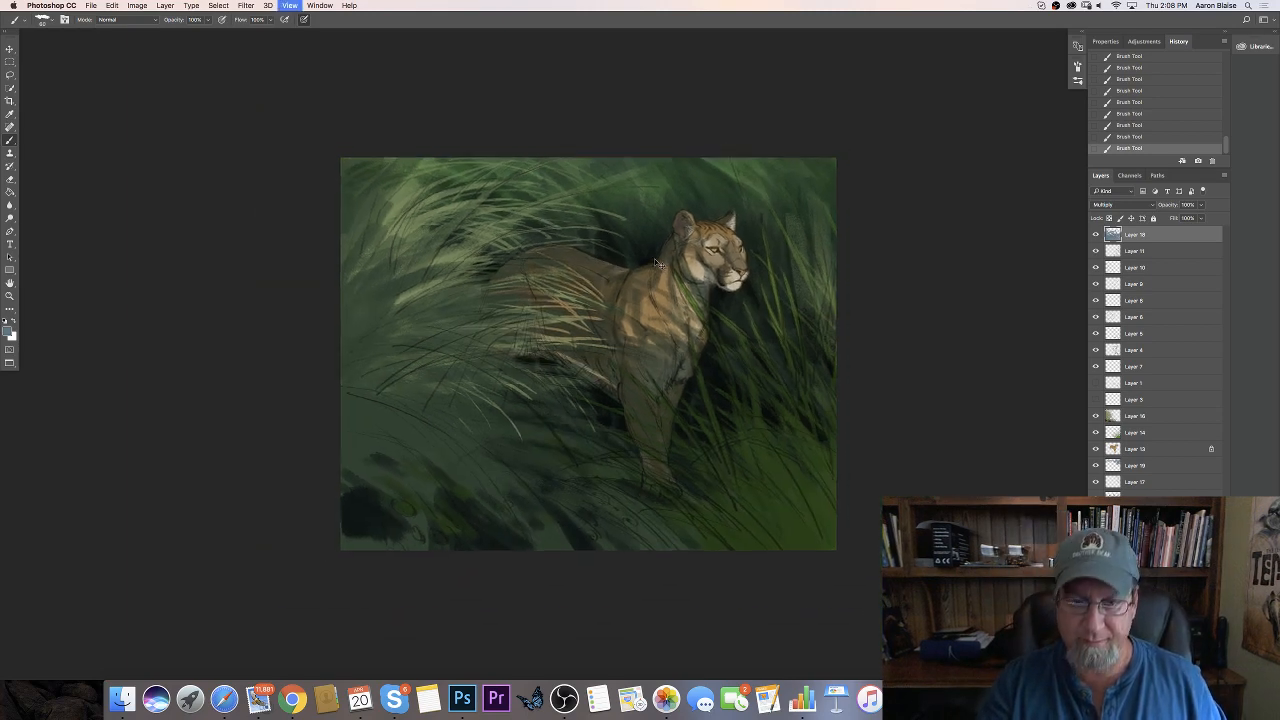
key(super+plus)
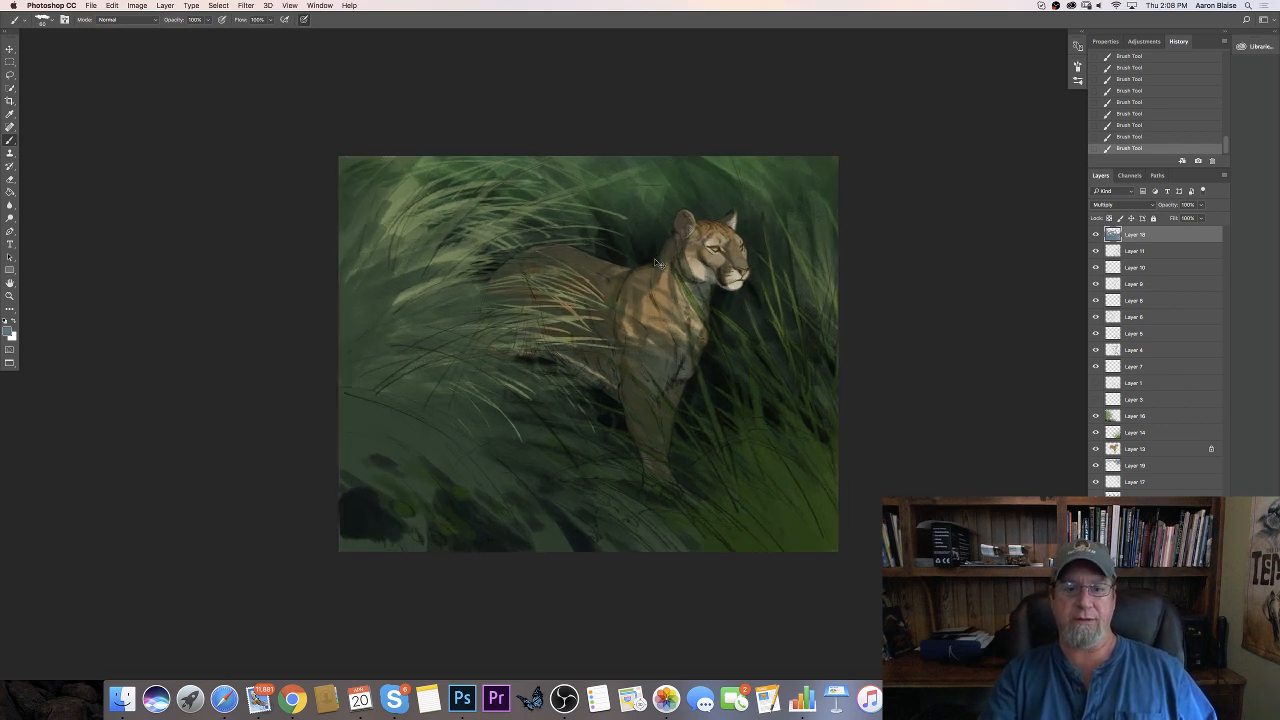
Duplicate the panther's locked colour layer, Layer 13
click(1140, 449)
key(super+j)
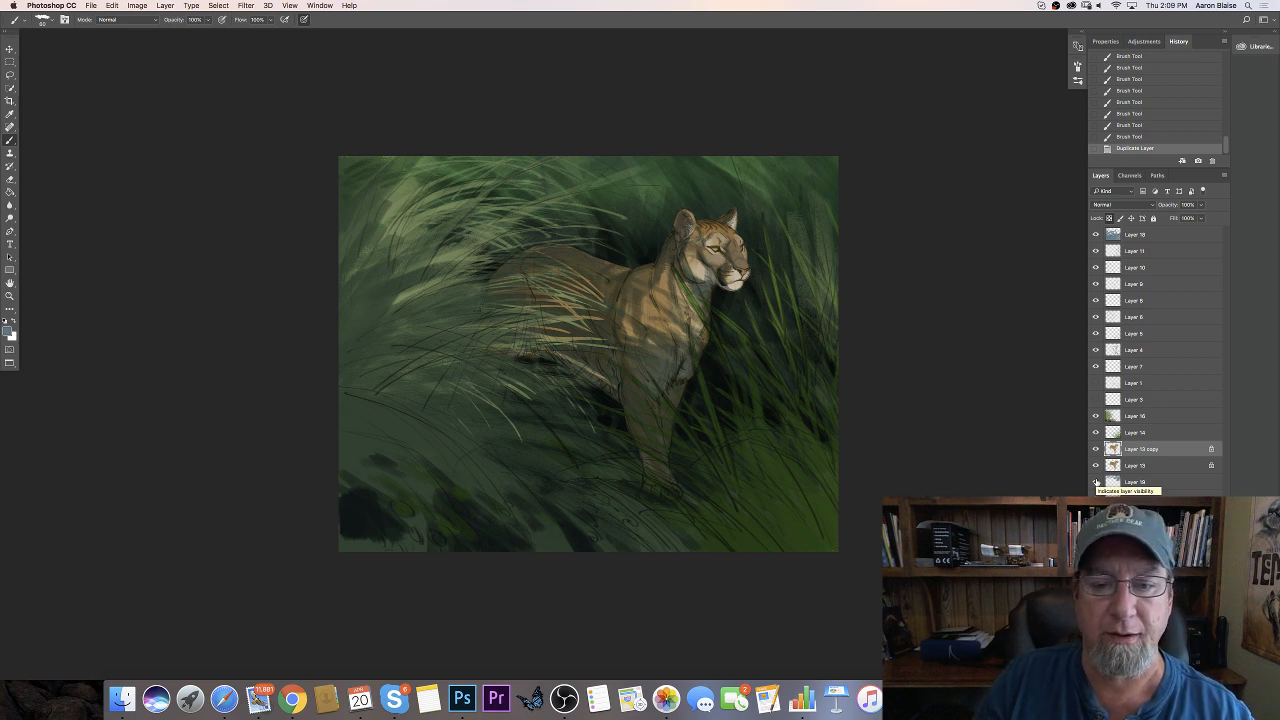
click(1094, 206)
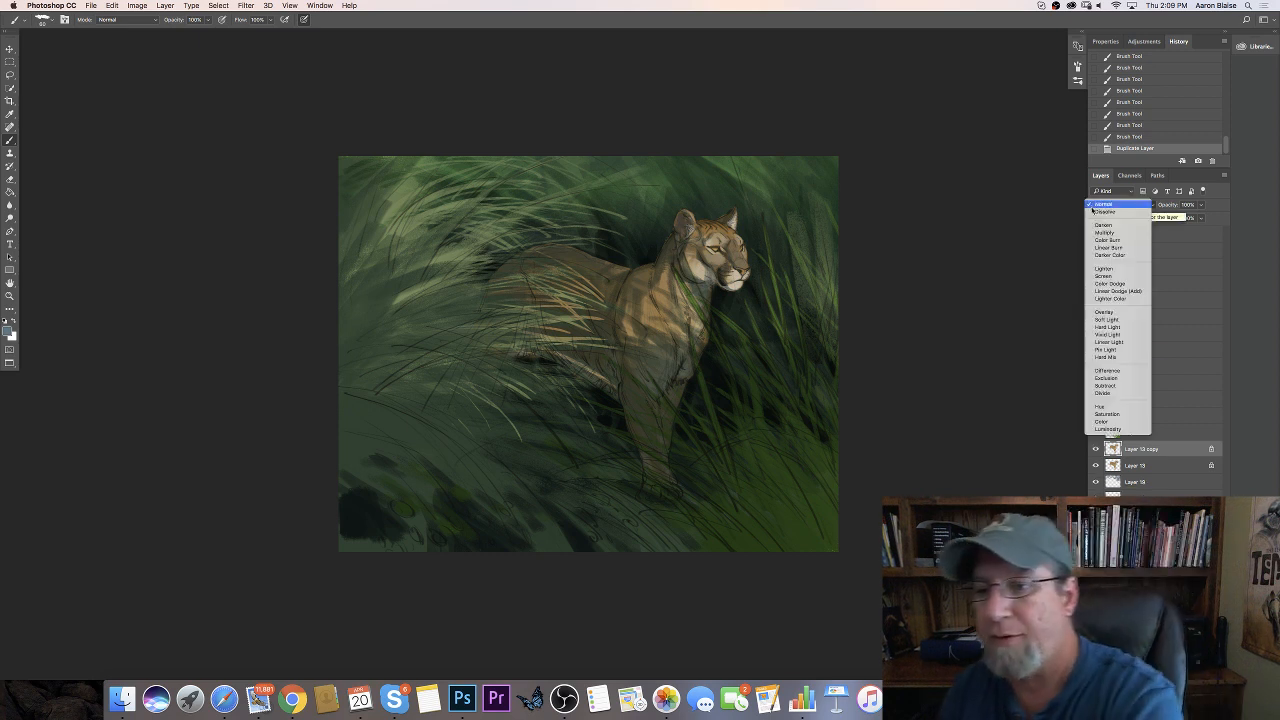
click(1093, 211)
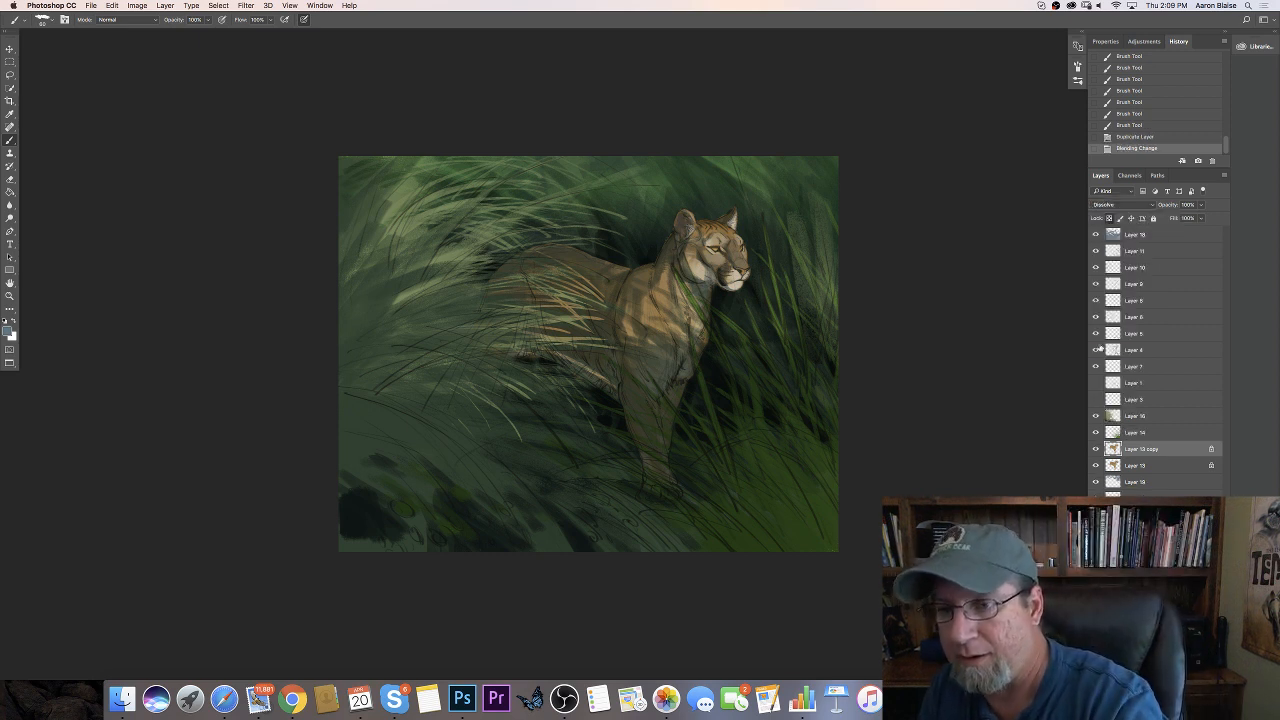
click(1097, 206)
click(1094, 196)
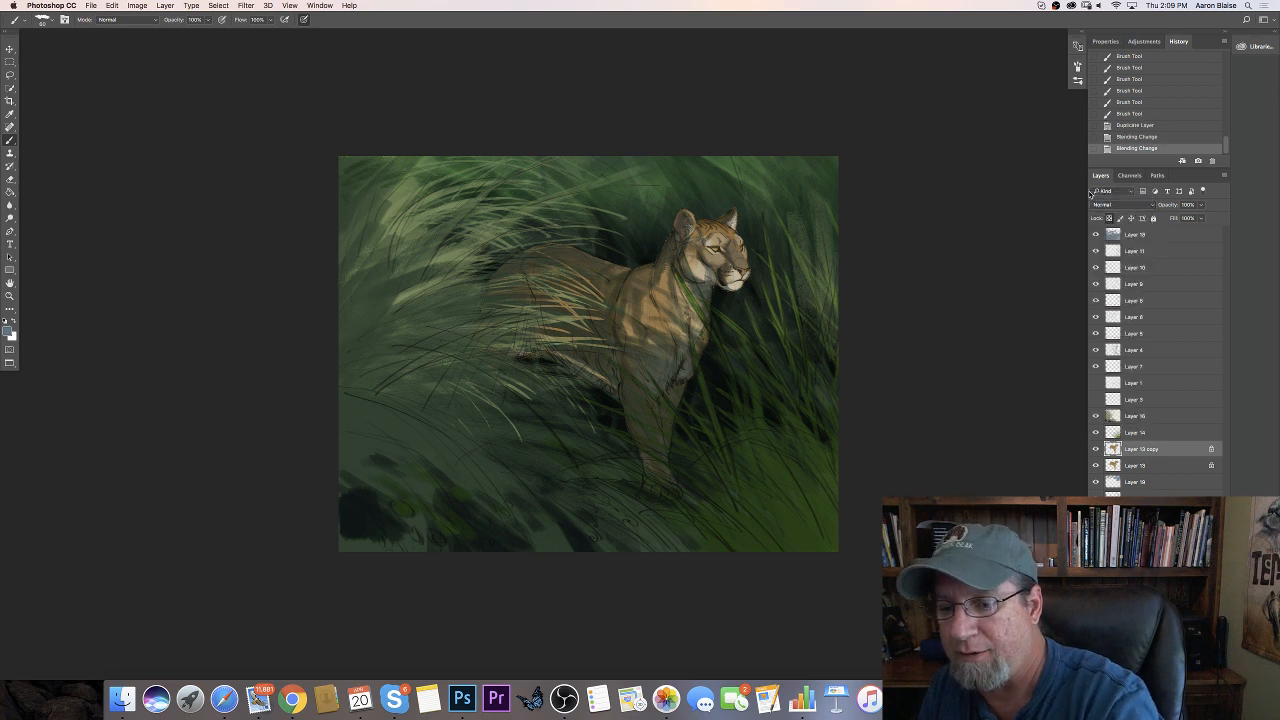
Add a new layer above the duplicated panther layer and set its blend mode to Overlay
key(super+shift+alt+n)
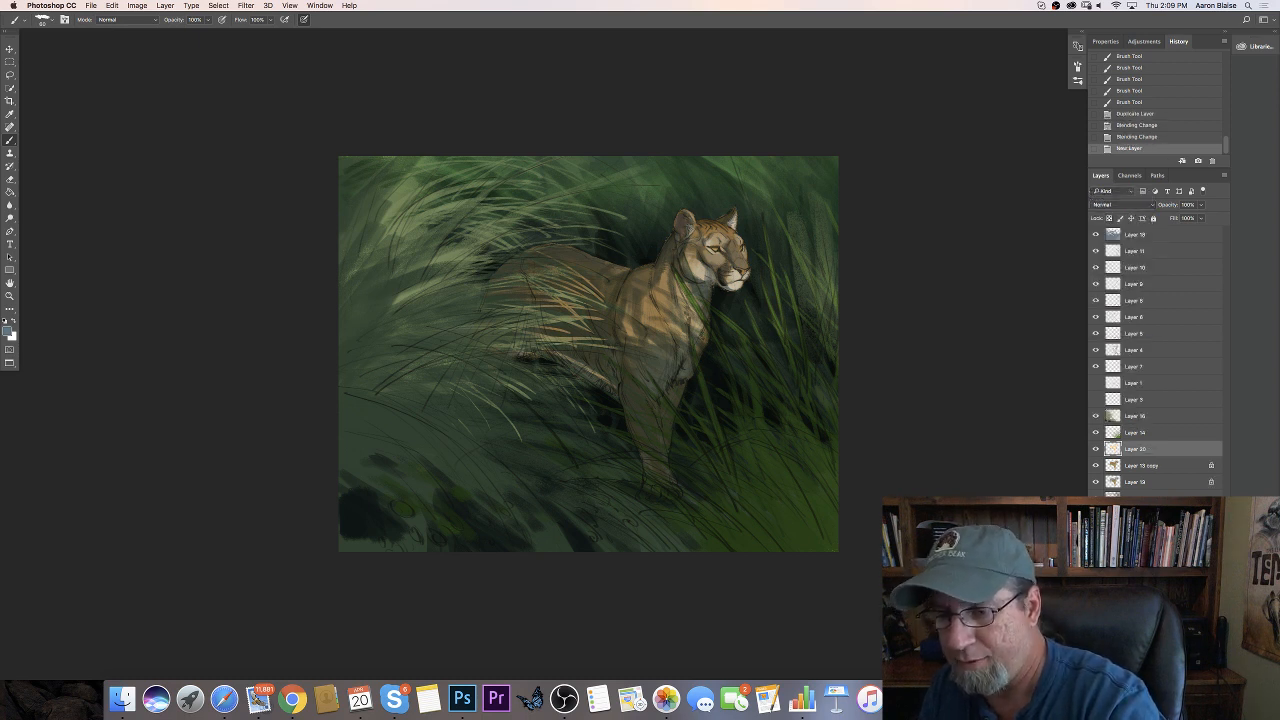
click(1104, 206)
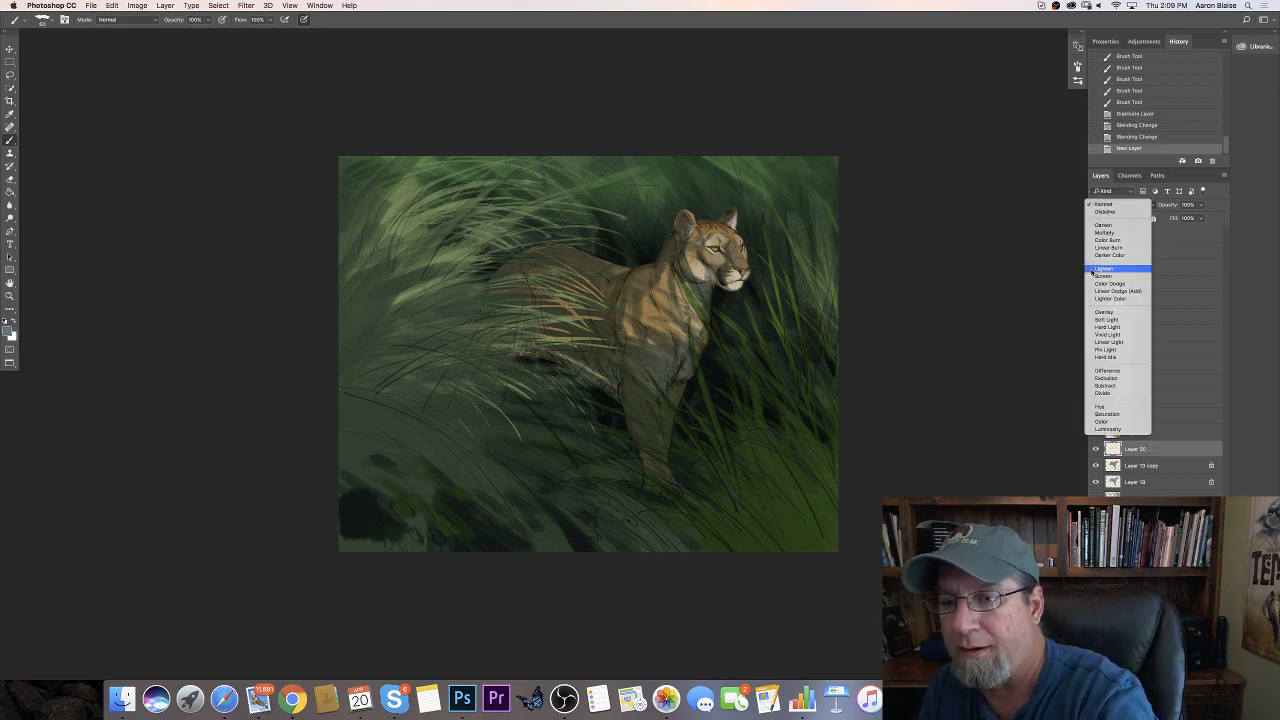
click(1100, 313)
Set the foreground colour to a light warm tan, RGB 223, 192, 137, for the Brush tool
click(10, 325)
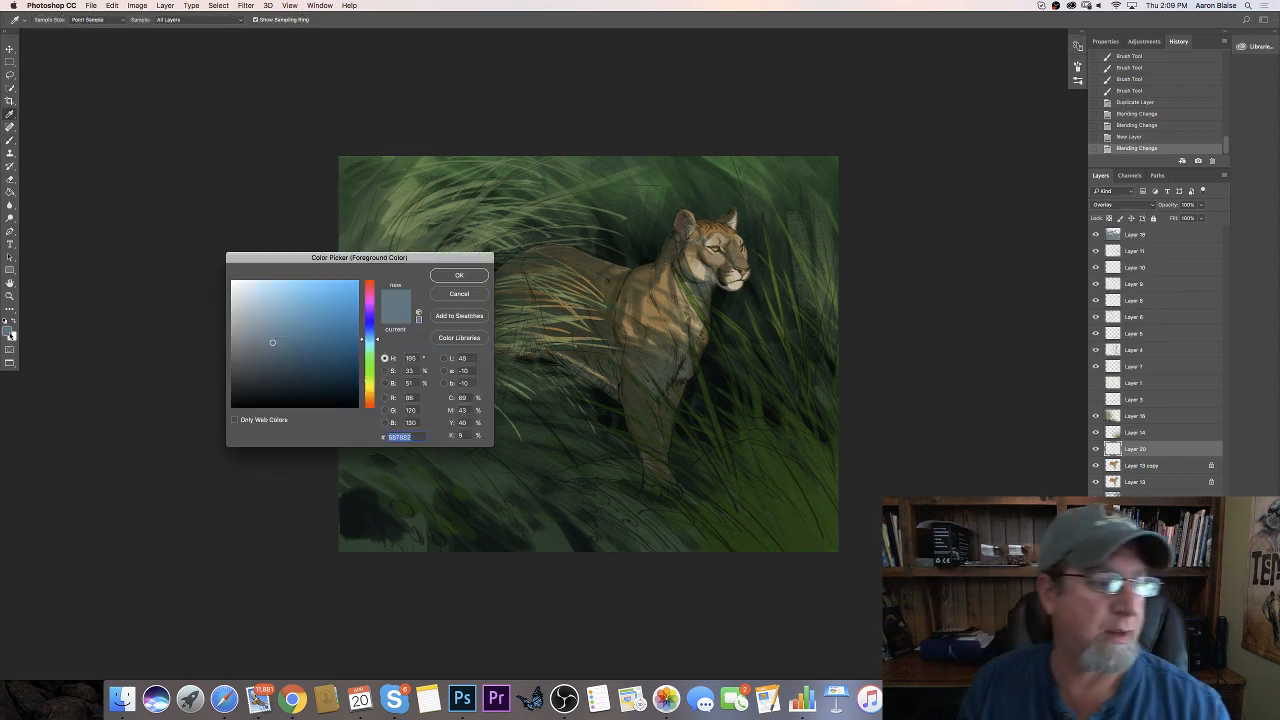
click(368, 393)
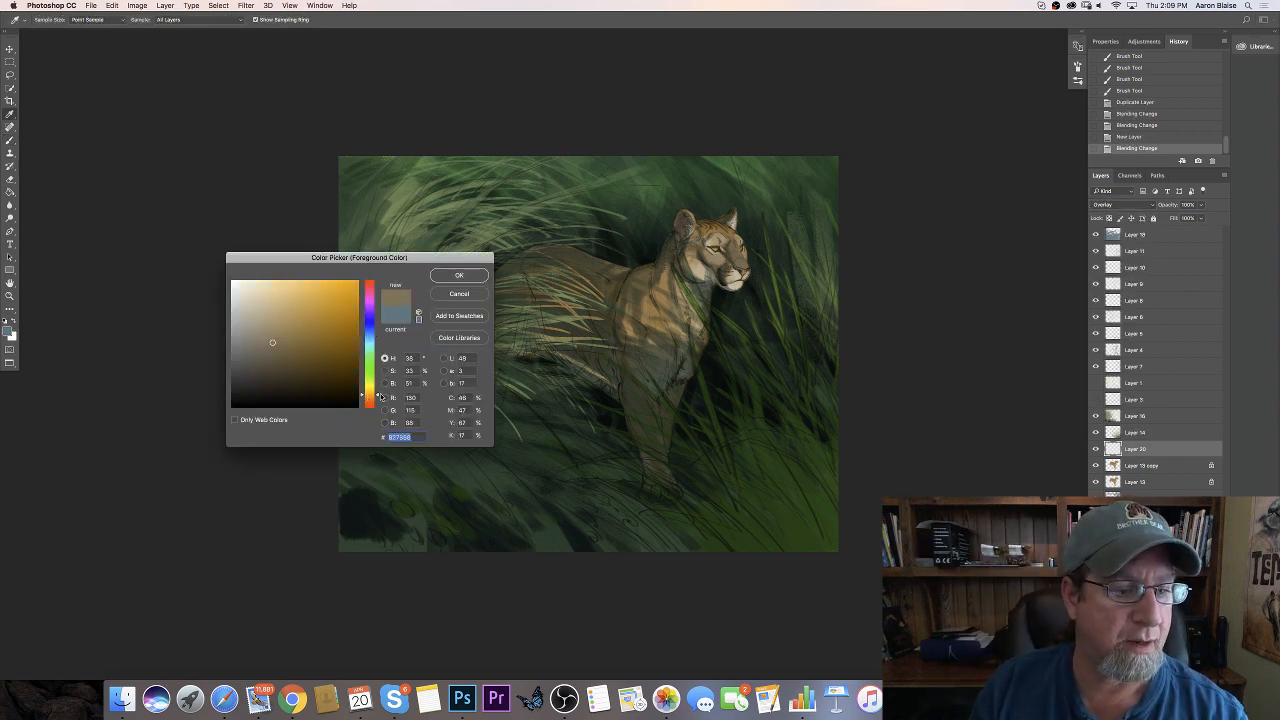
drag(368, 393, 368, 396)
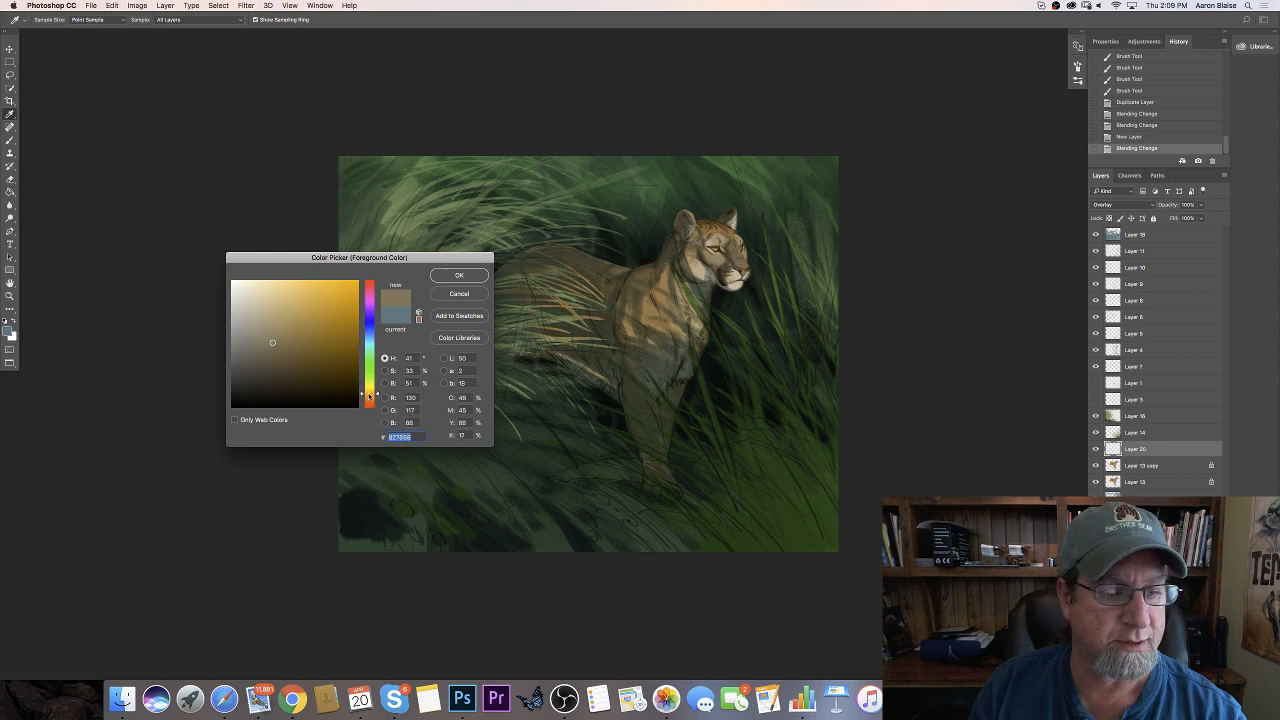
click(284, 292)
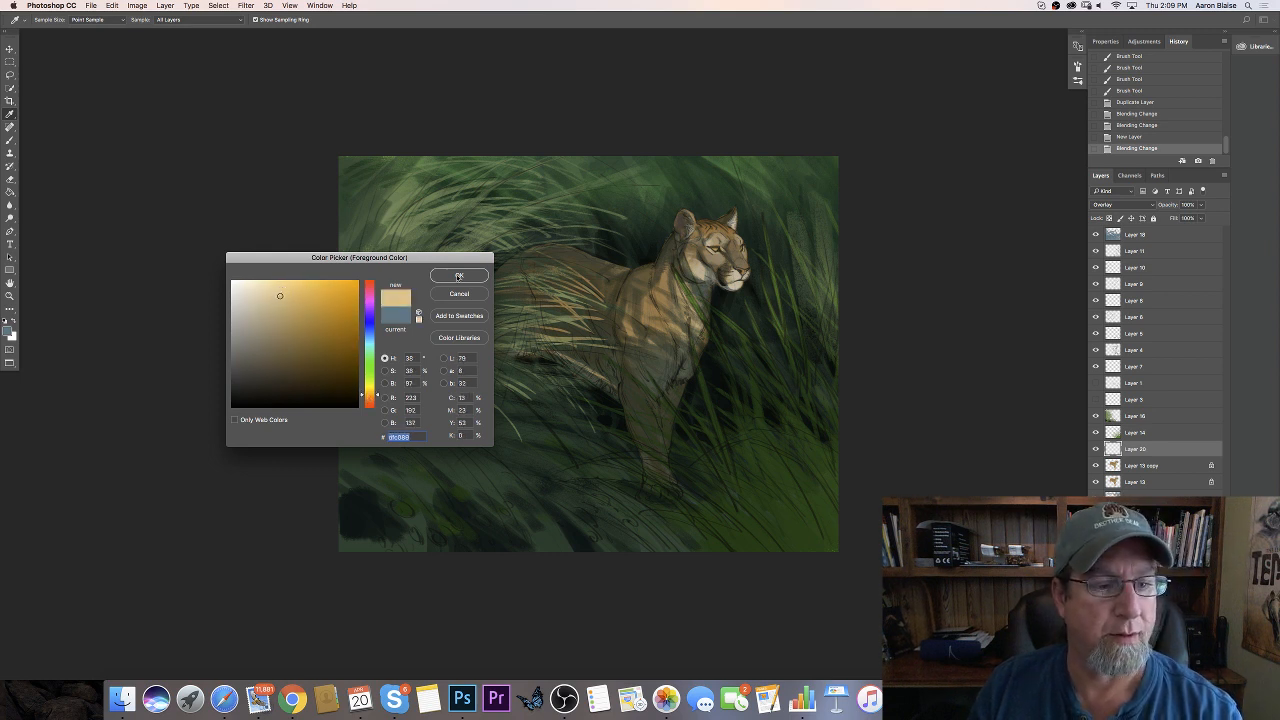
key(Return)
key(b)
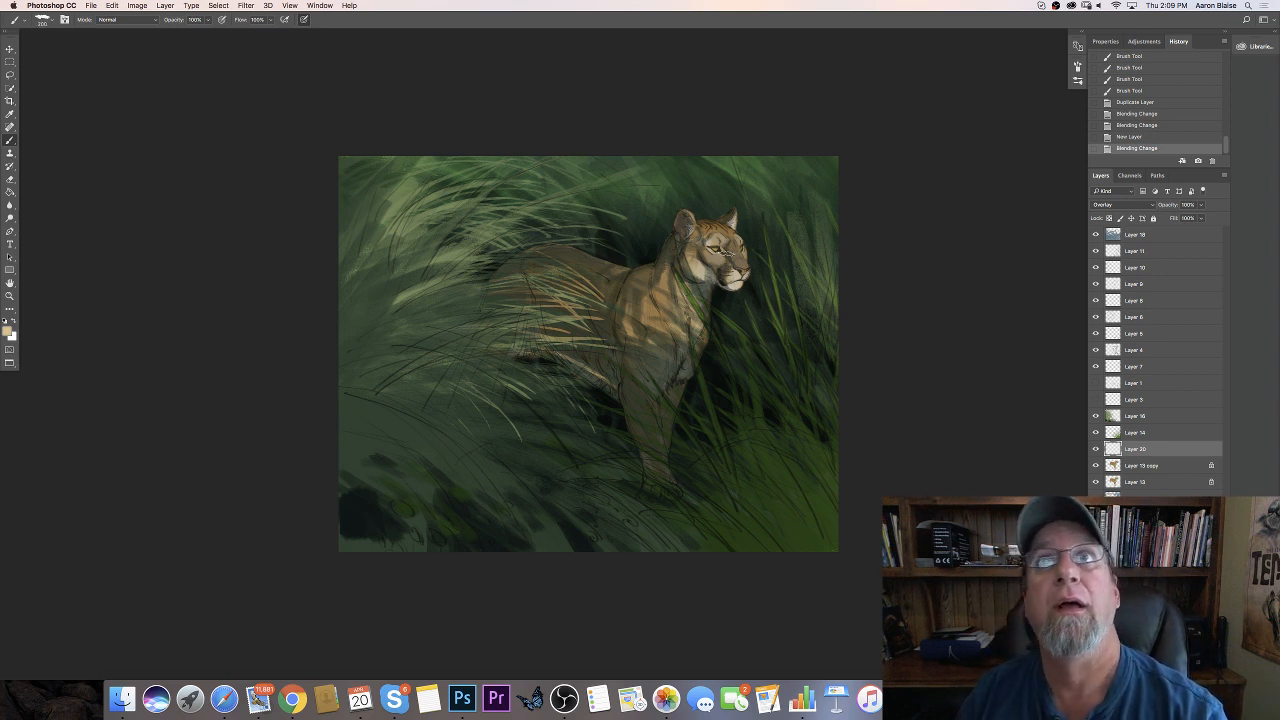
Brush warm Overlay highlights over the panther's face, muzzle, neck and the sunlit patches of its shoulder and chest
drag(712, 252, 730, 254)
mouse_move(716, 250)
mouse_down()
mouse_move(746, 262)
mouse_move(738, 244)
mouse_move(750, 262)
mouse_up()
mouse_move(710, 224)
mouse_down()
mouse_move(748, 262)
mouse_move(732, 238)
mouse_up()
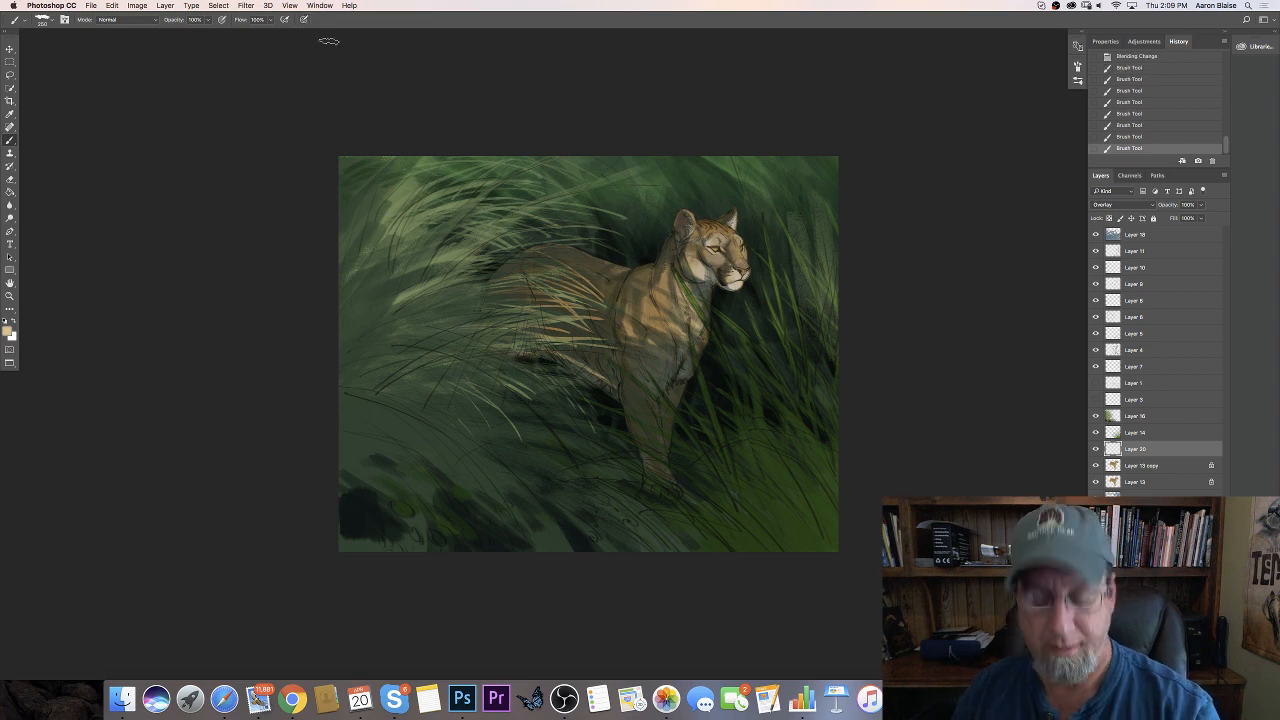
key(super+equal)
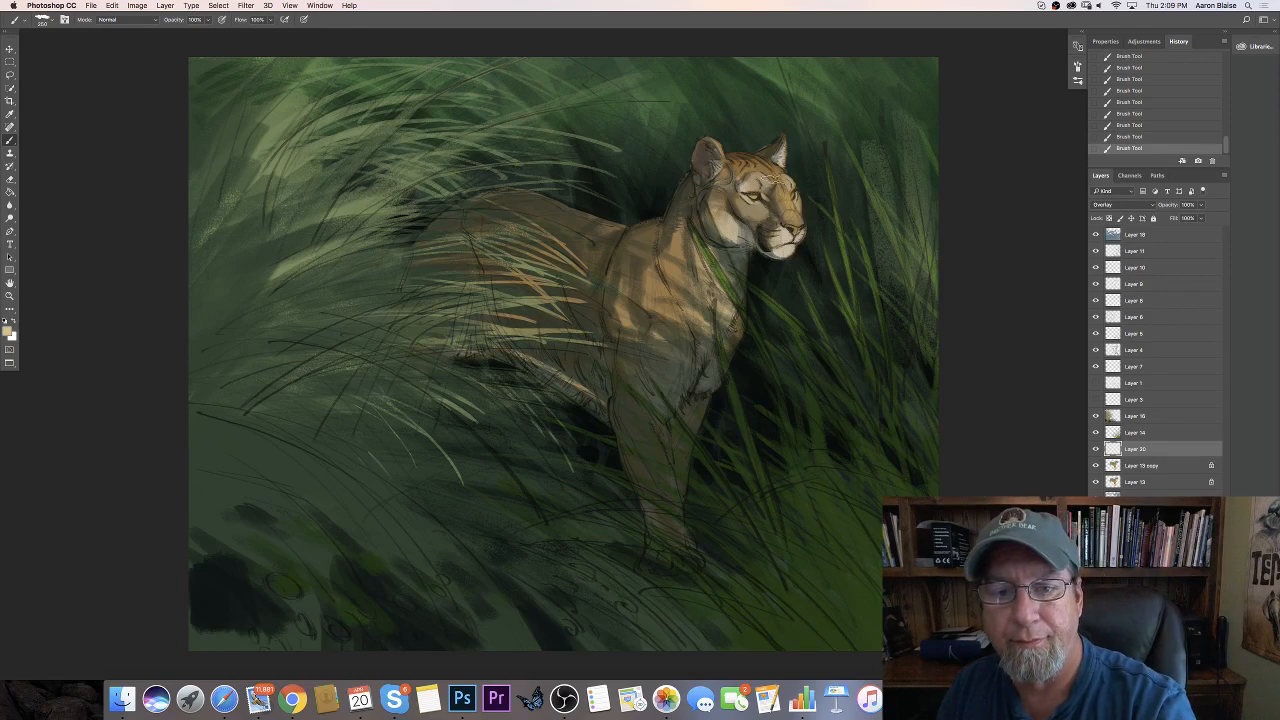
mouse_move(760, 174)
mouse_down()
mouse_move(762, 211)
mouse_move(754, 193)
mouse_move(754, 209)
mouse_move(768, 170)
mouse_move(718, 198)
mouse_move(730, 236)
mouse_move(736, 224)
mouse_move(788, 244)
mouse_up()
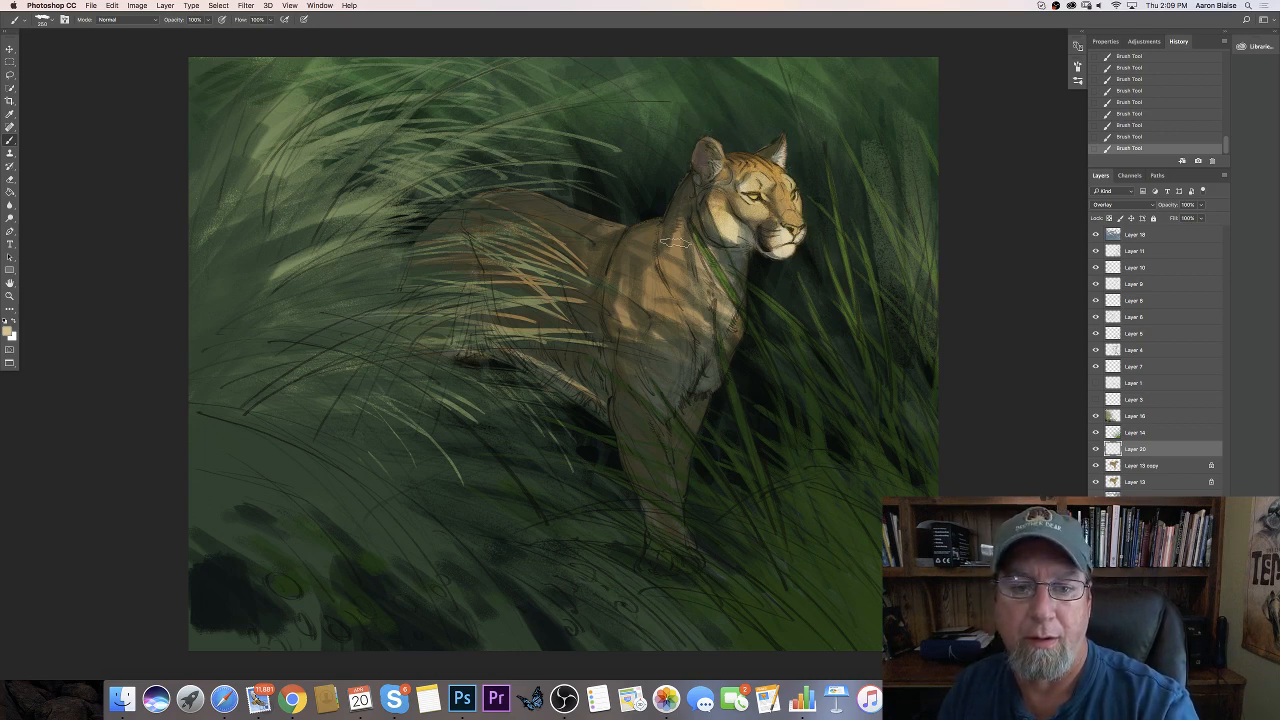
mouse_move(677, 240)
mouse_down()
mouse_move(705, 310)
mouse_move(708, 245)
mouse_move(721, 290)
mouse_move(700, 378)
mouse_move(649, 260)
mouse_move(662, 311)
mouse_up()
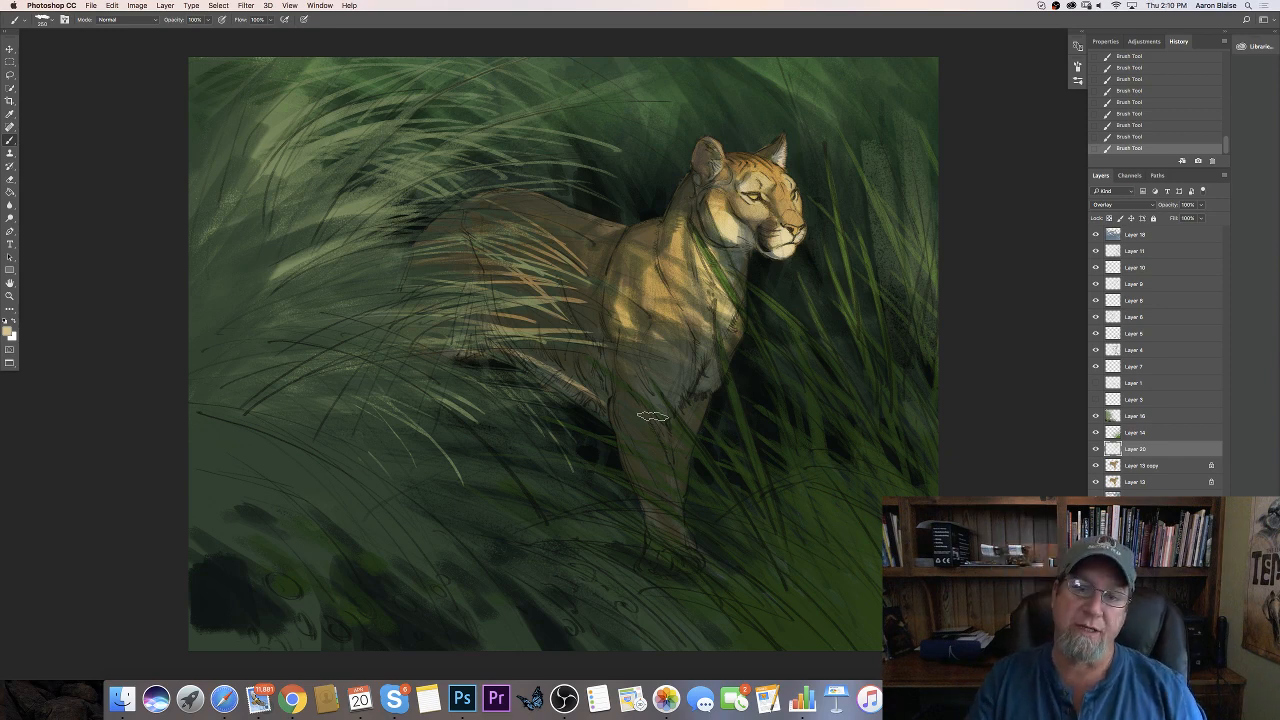
Change the brush colour to a peach tone, RGB 225, 164, 131, for warming the panther's muzzle highlights
click(8, 331)
drag(365, 400, 368, 404)
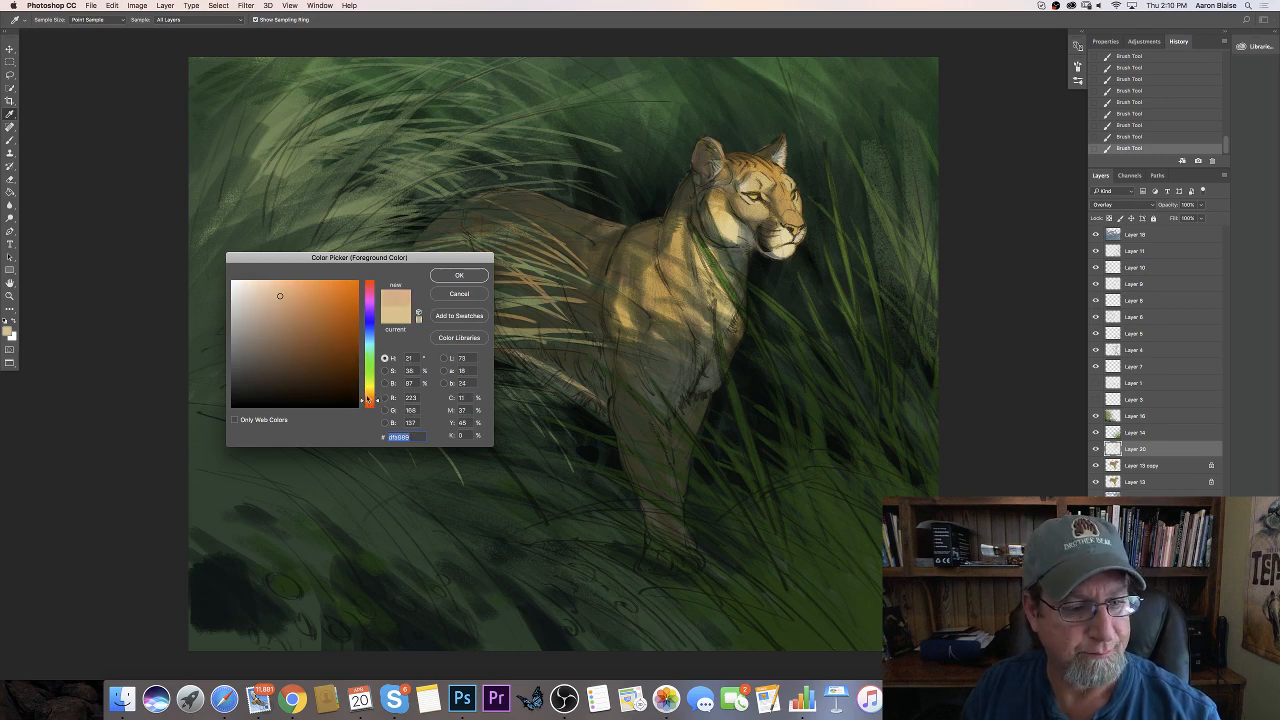
click(285, 295)
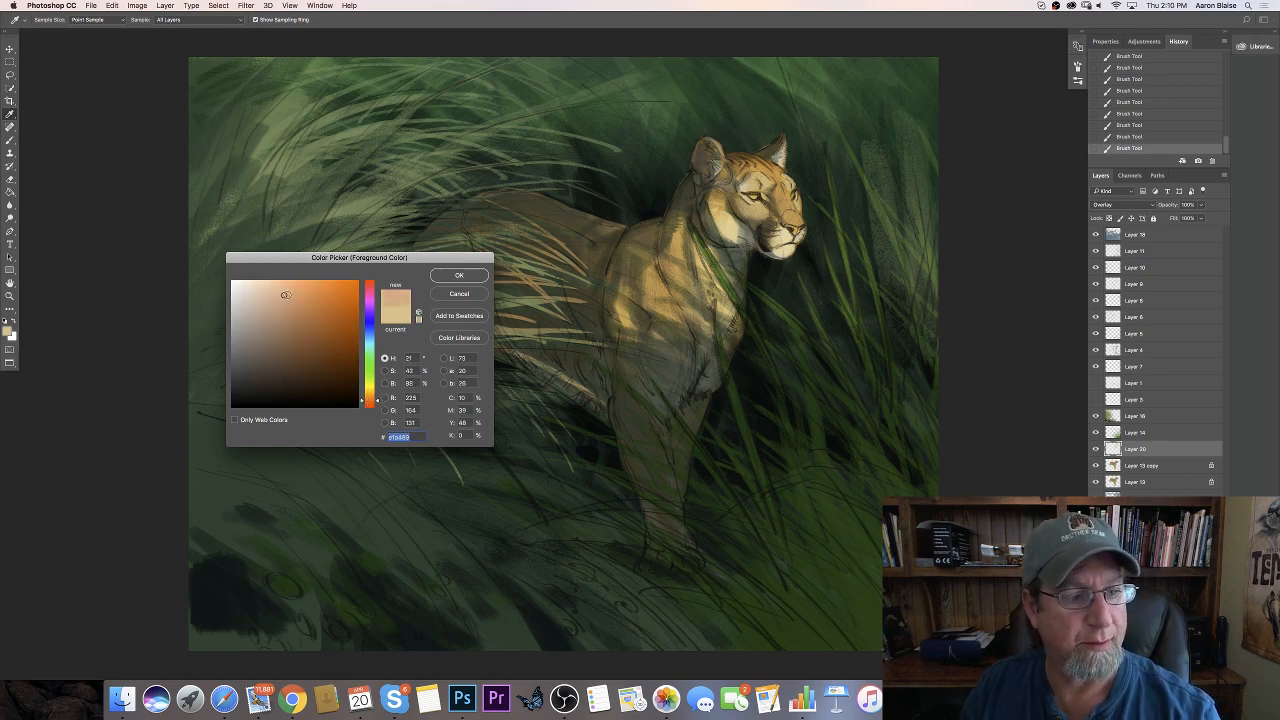
click(451, 284)
key(b)
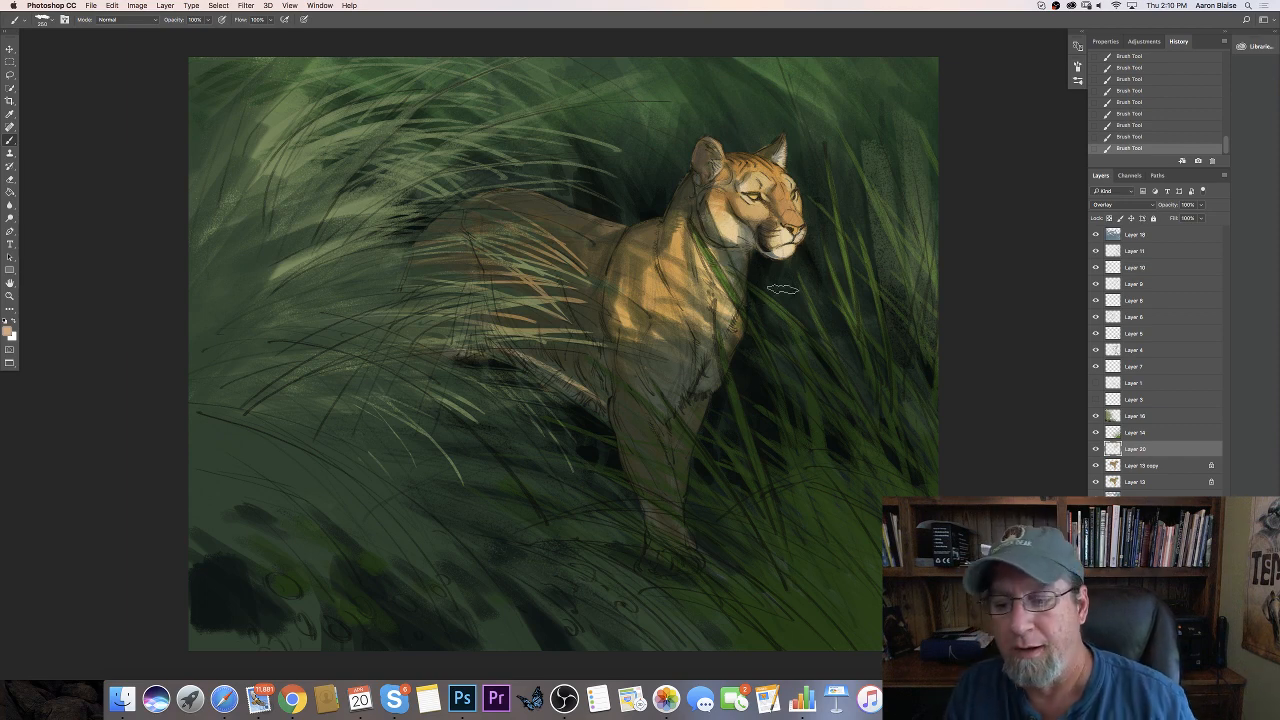
Make the duplicated panther layer active and set the foreground colour to a muted reddish brown with a hue of 10°
key(alt+bracketleft)
click(9, 330)
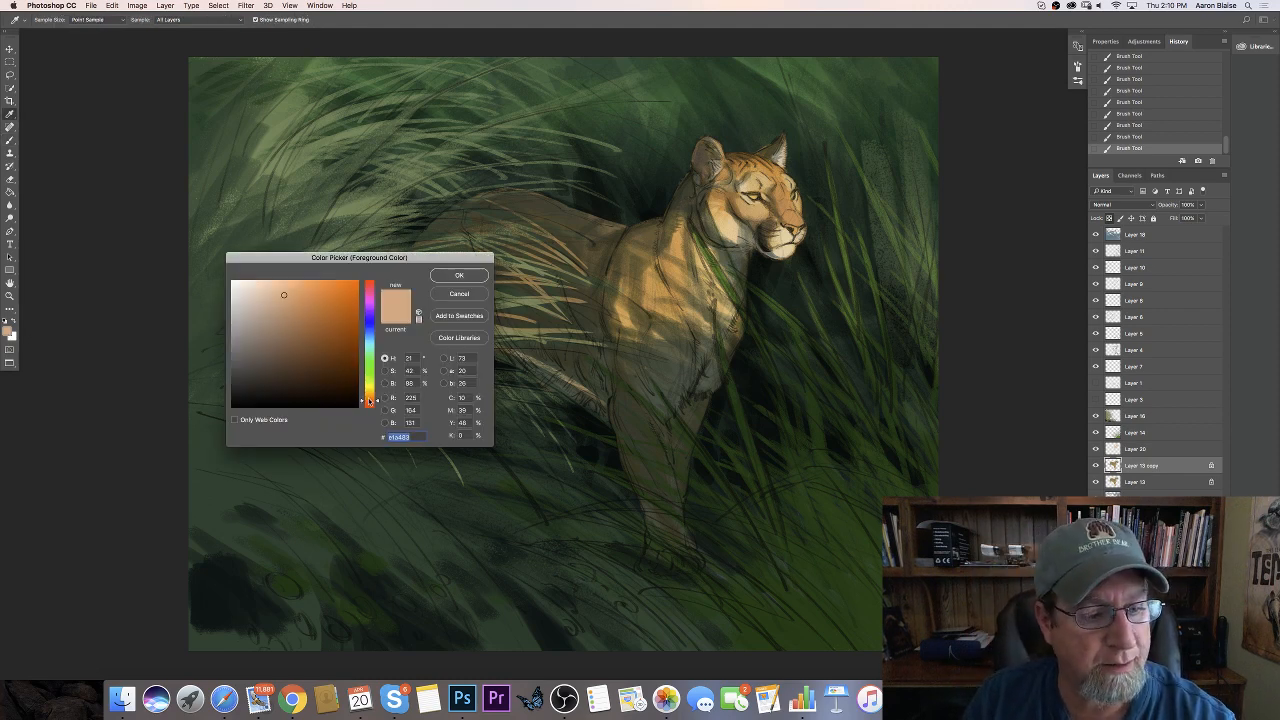
drag(369, 403, 370, 405)
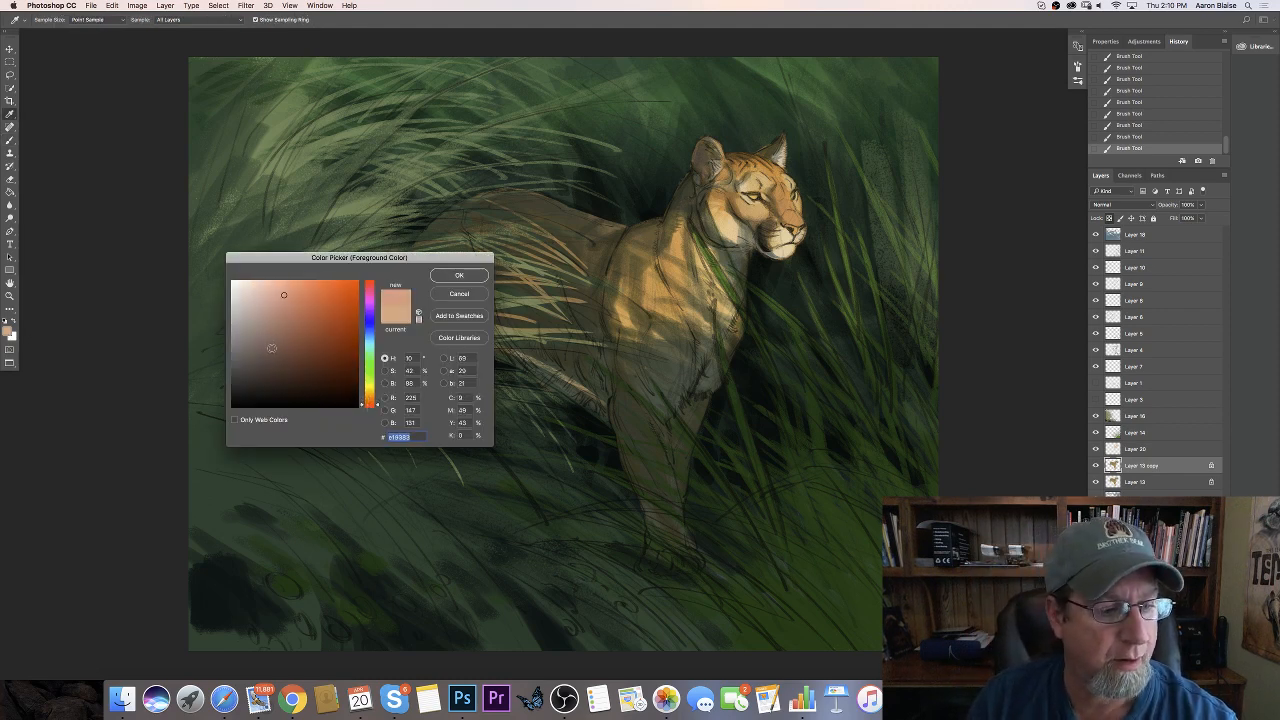
click(271, 347)
drag(271, 346, 271, 345)
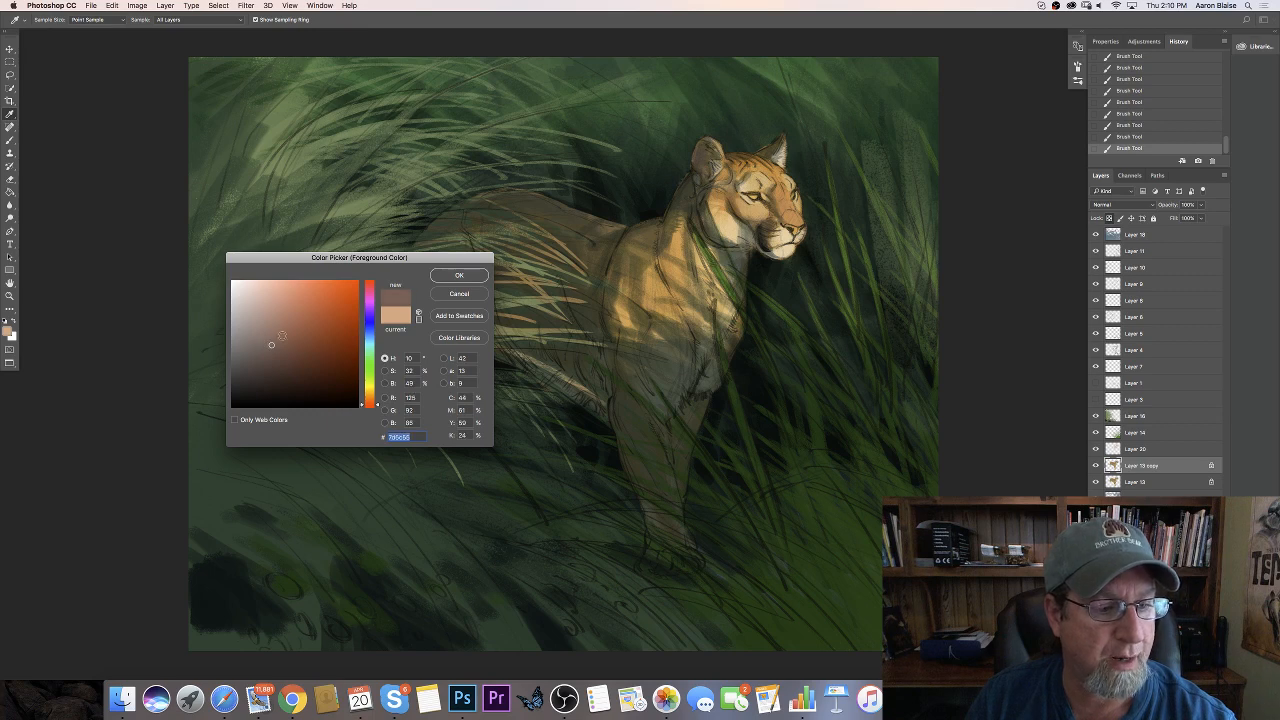
click(272, 340)
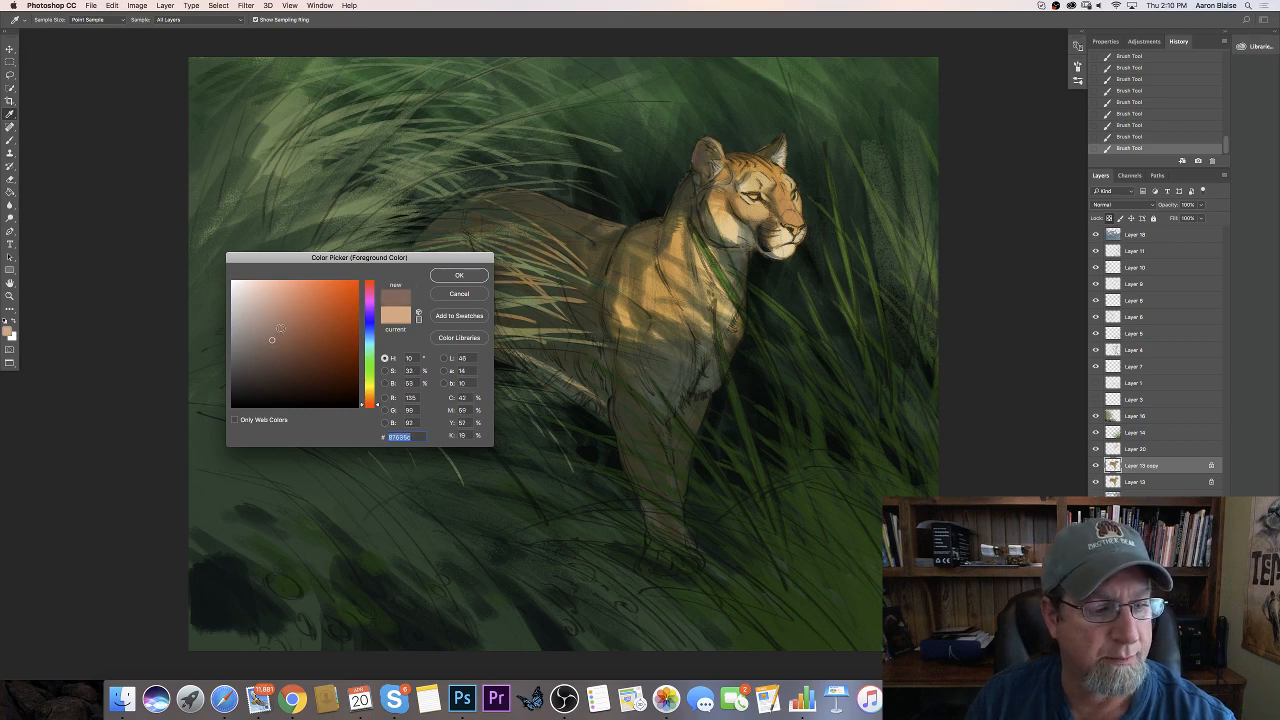
click(457, 276)
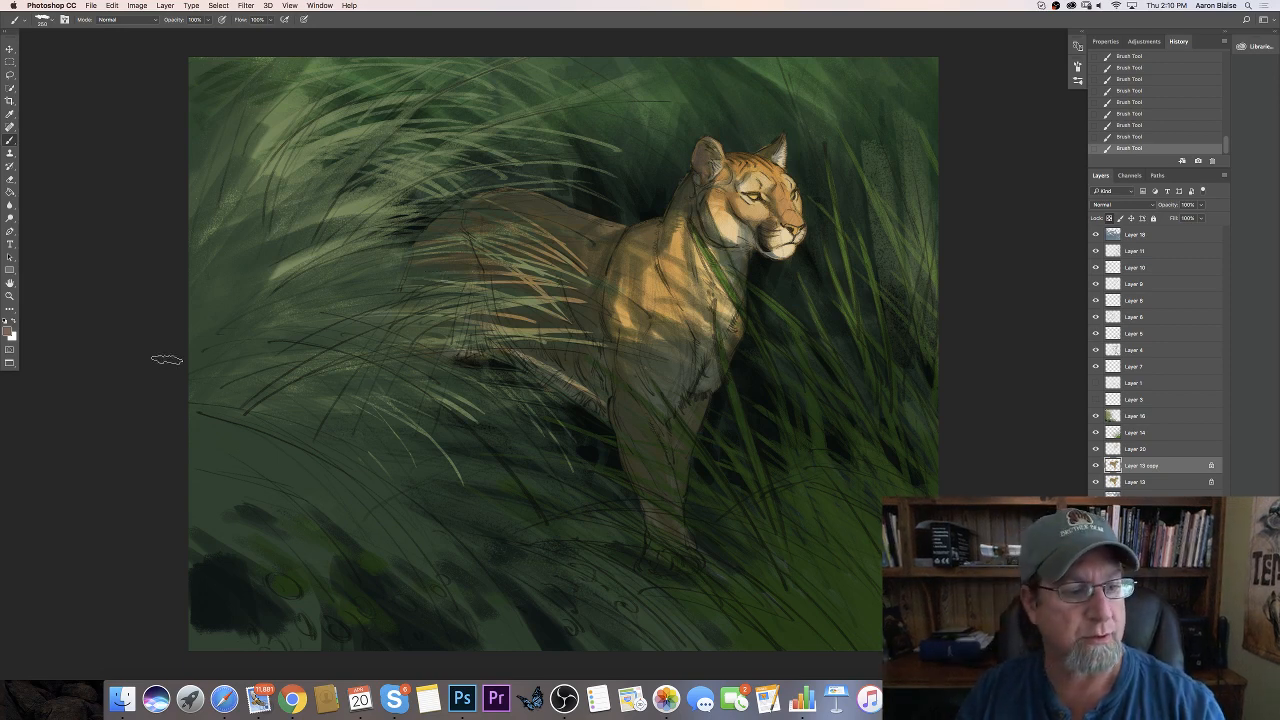
Reduce the brush size to 70 and darken the foreground colour to reddish brown, RGB 121, 90, 84
key(bracketleft)
key(bracketleft)
key(bracketleft)
key(bracketleft)
key(bracketleft)
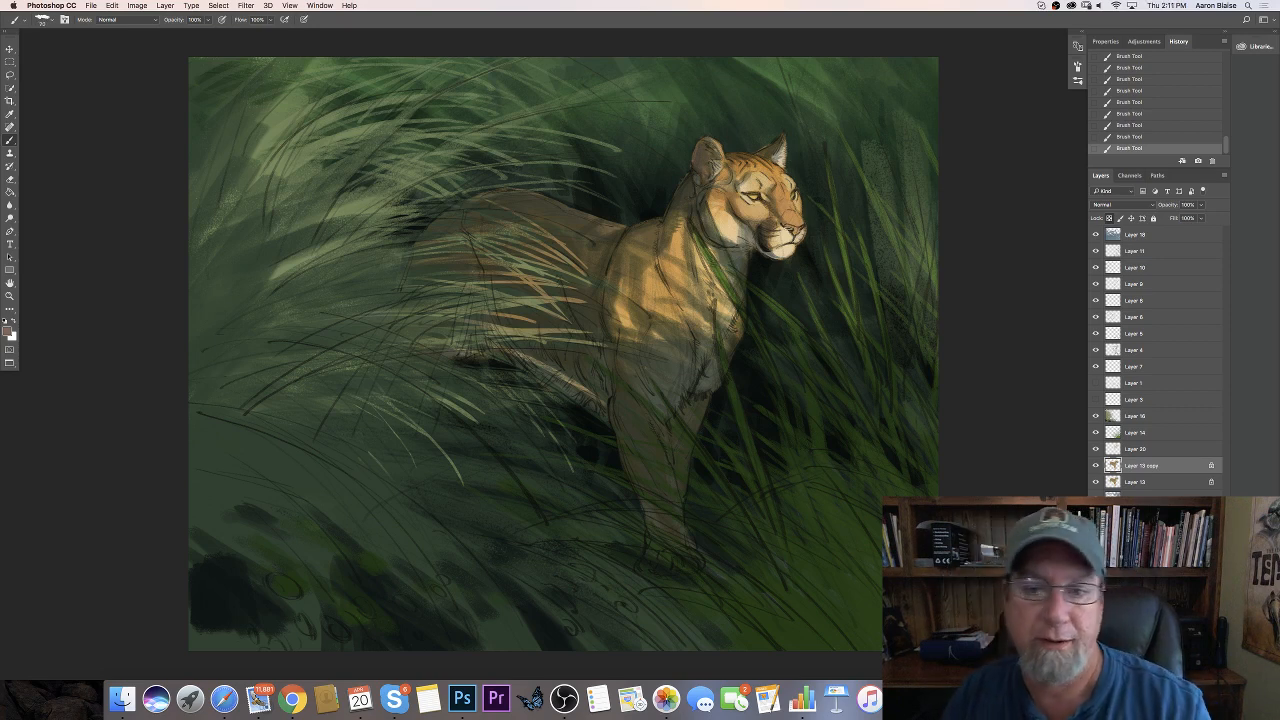
click(8, 332)
click(269, 347)
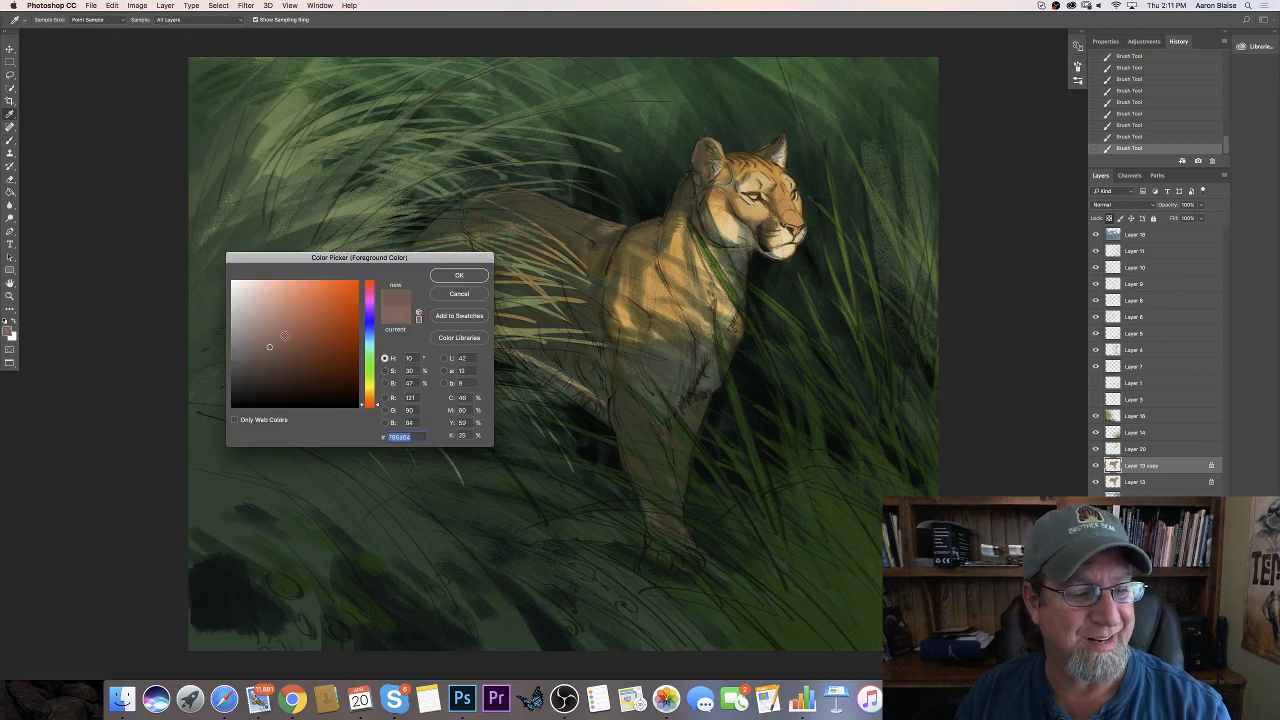
click(459, 276)
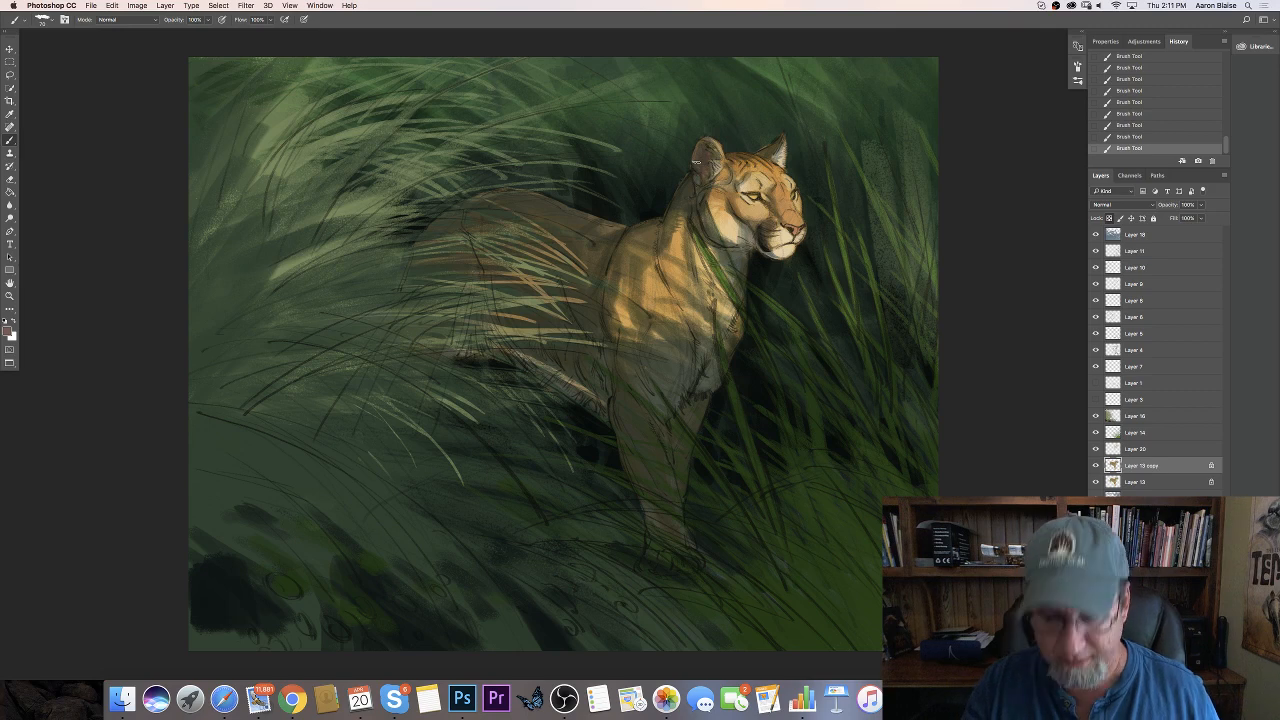
Examine the panther's lighting and the overall composition at reduced and enlarged views
key(super+minus)
key(super+minus)
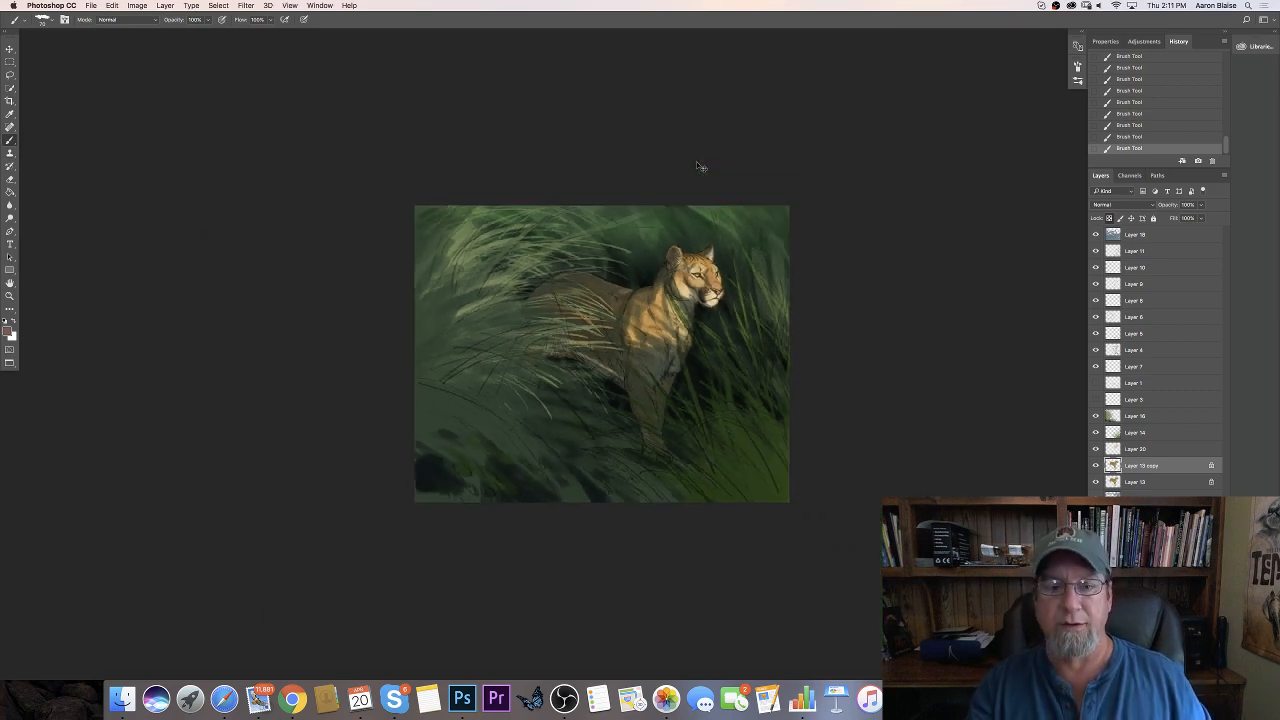
key(super+plus)
key(super+plus)
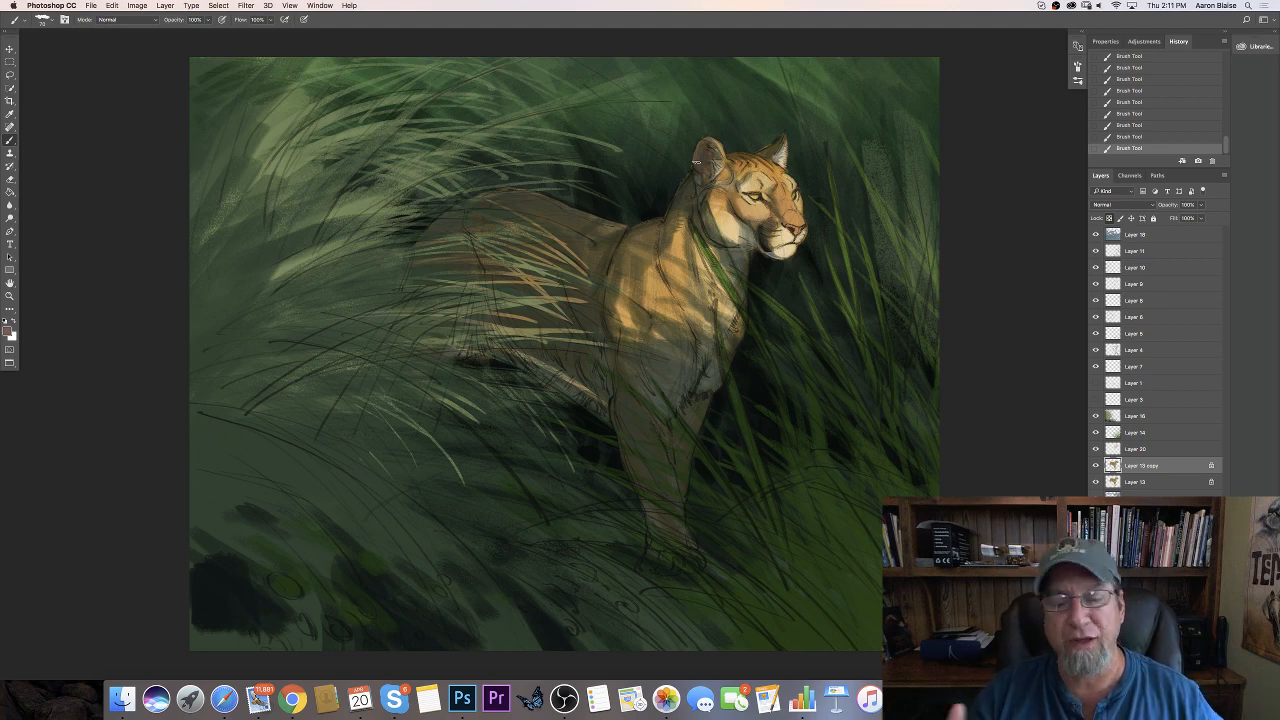
key(super+minus)
key(super+minus)
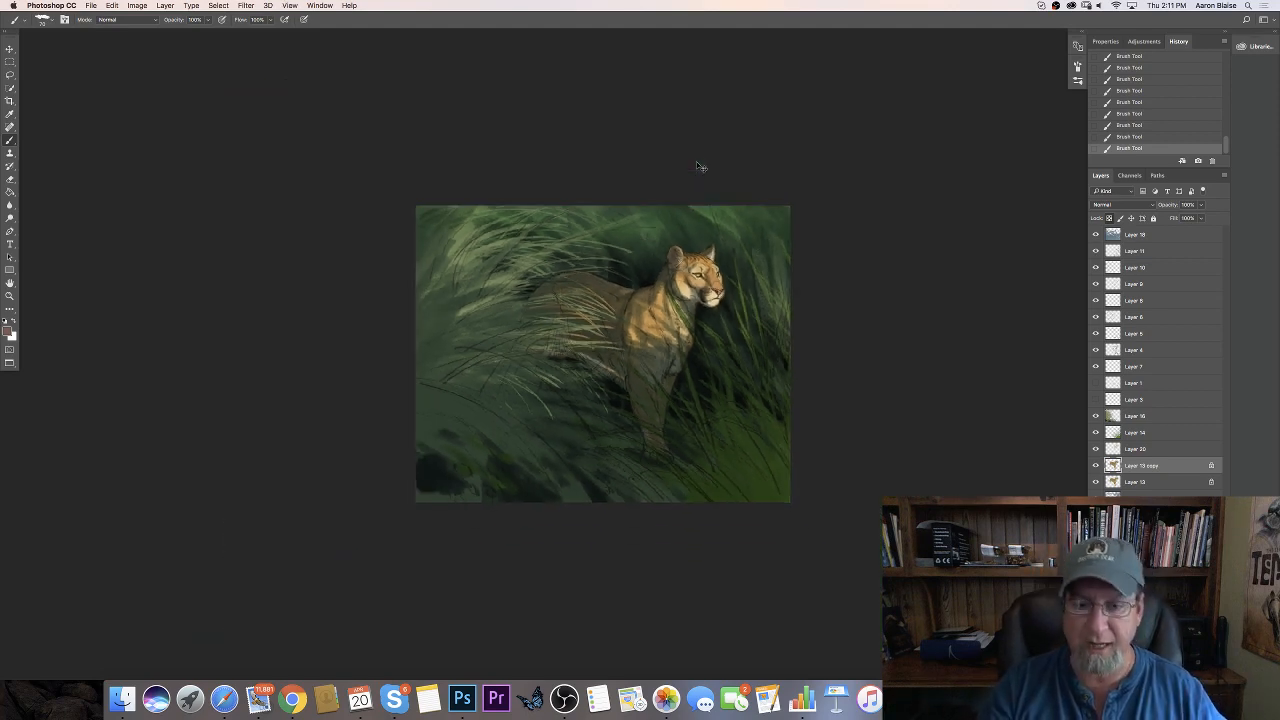
key(super+plus)
key(super+plus)
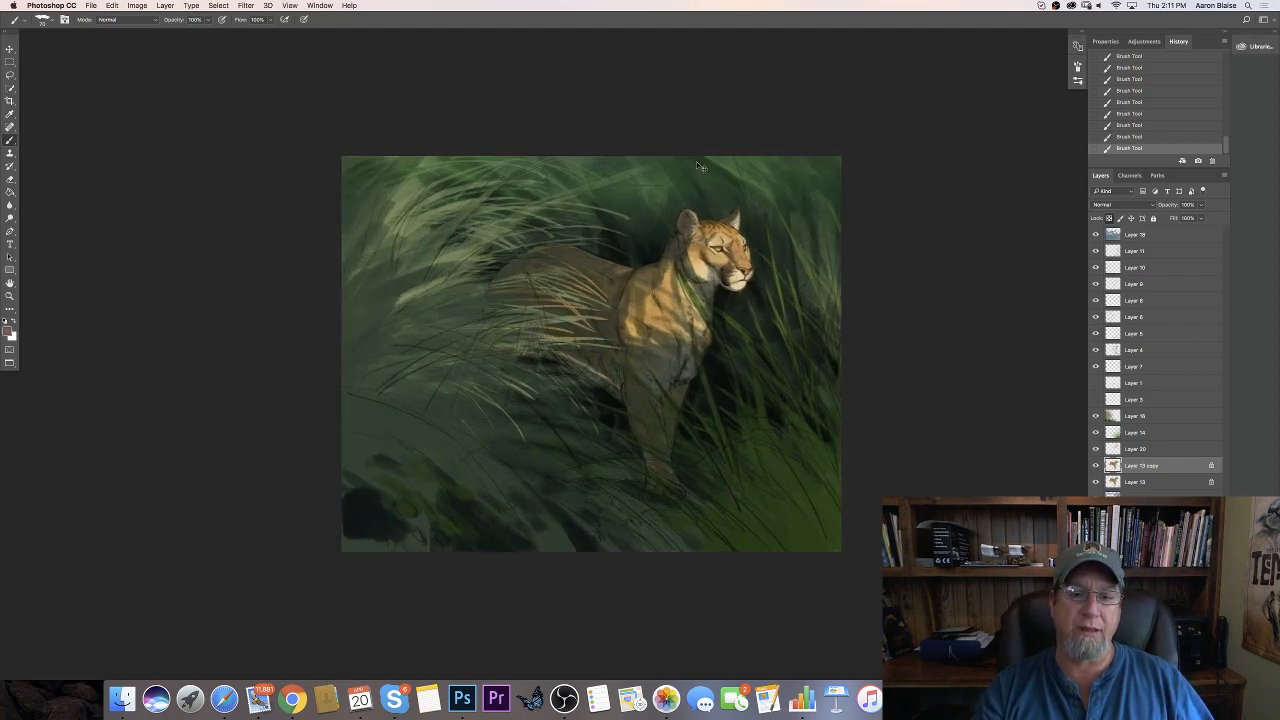
key(super+minus)
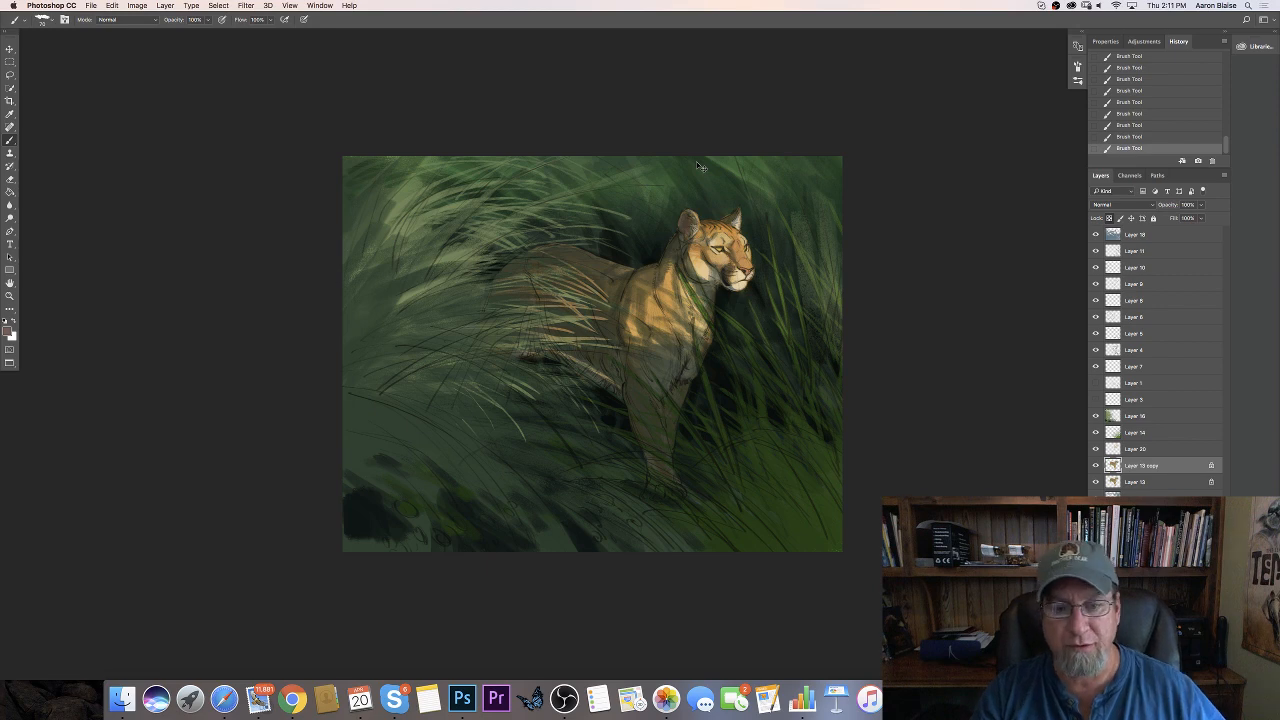
key(super+plus)
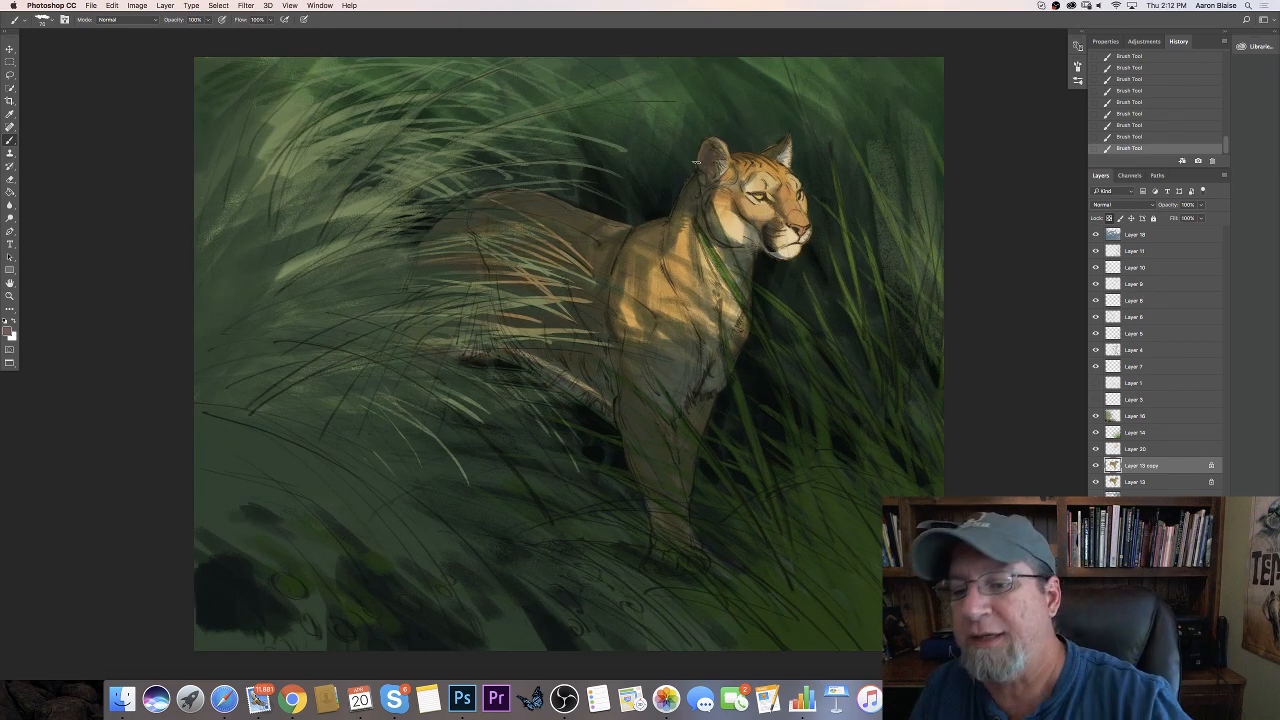
Add a new layer above all others and set the foreground colour to a bright yellow-green based on the sampled grass colour
key(alt+shift+bracketright)
key(super+alt+shift+n)
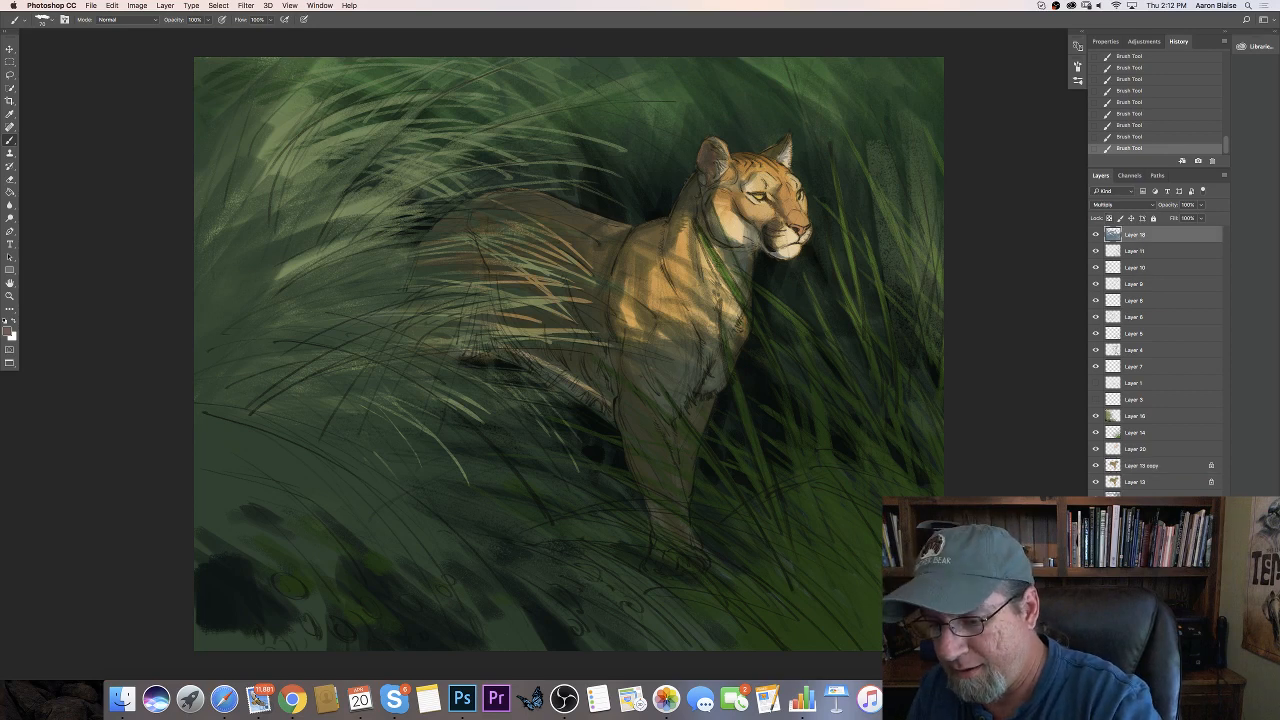
click(7, 331)
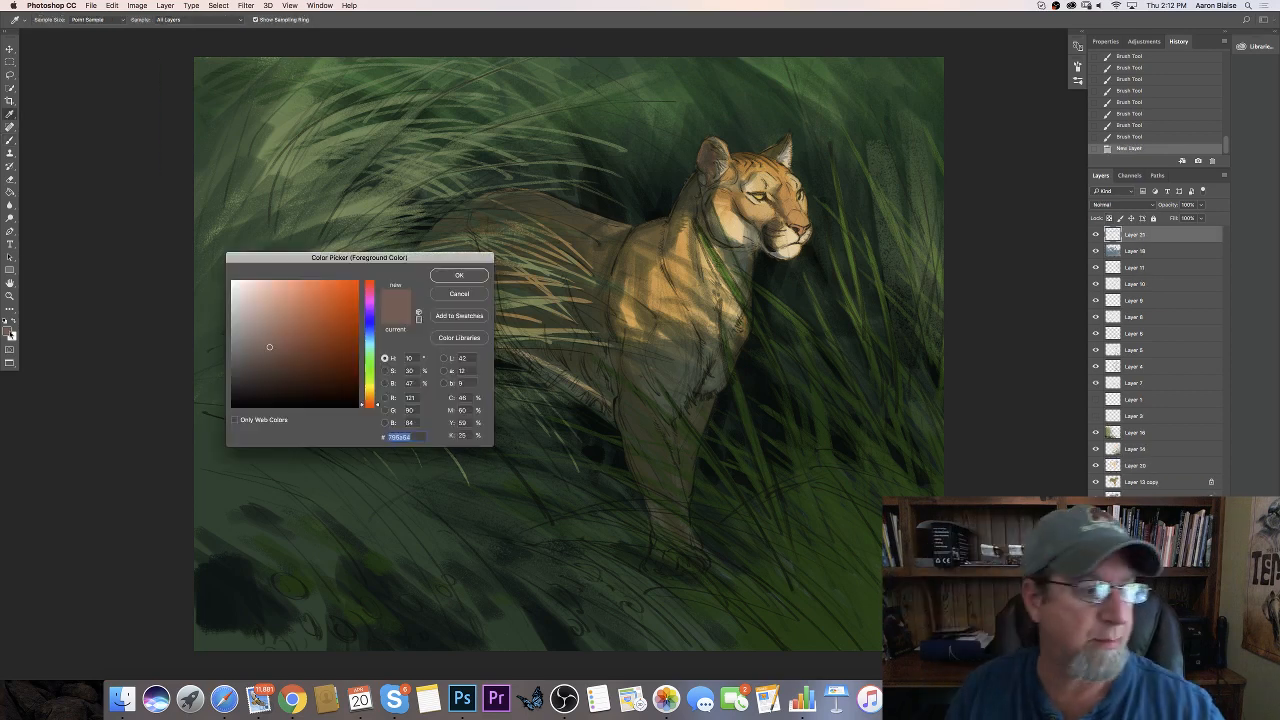
click(851, 261)
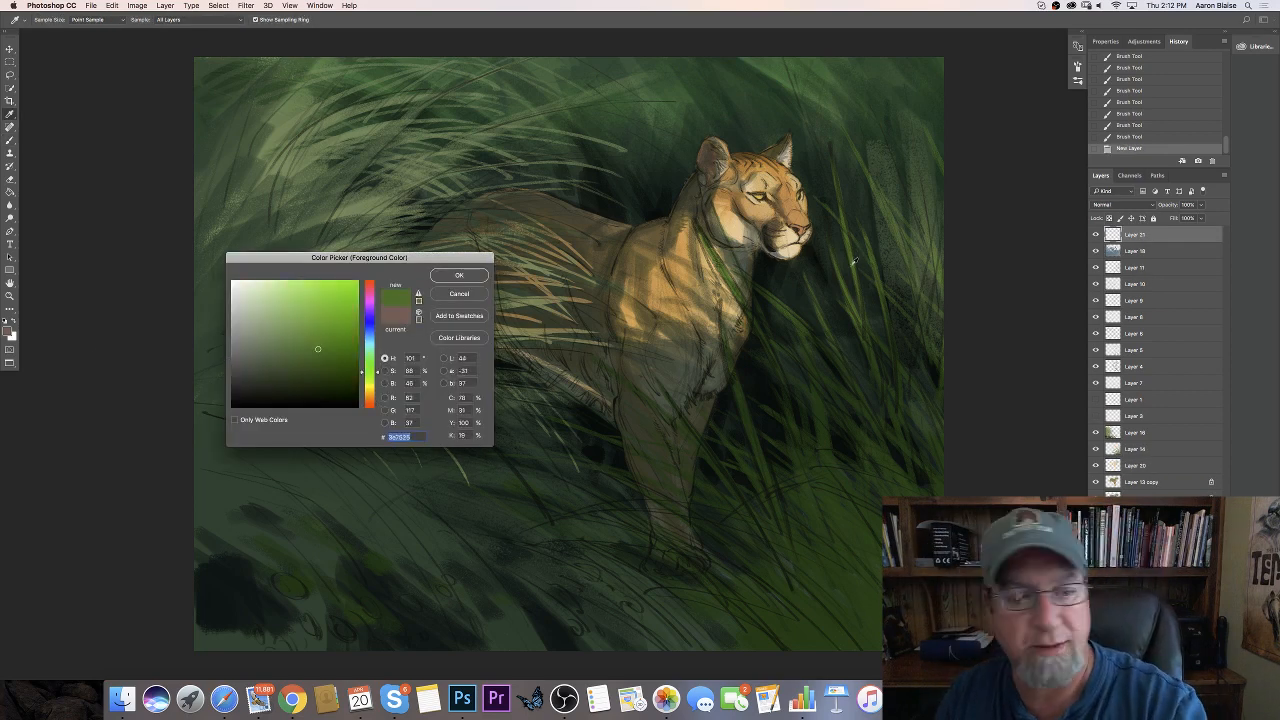
click(369, 376)
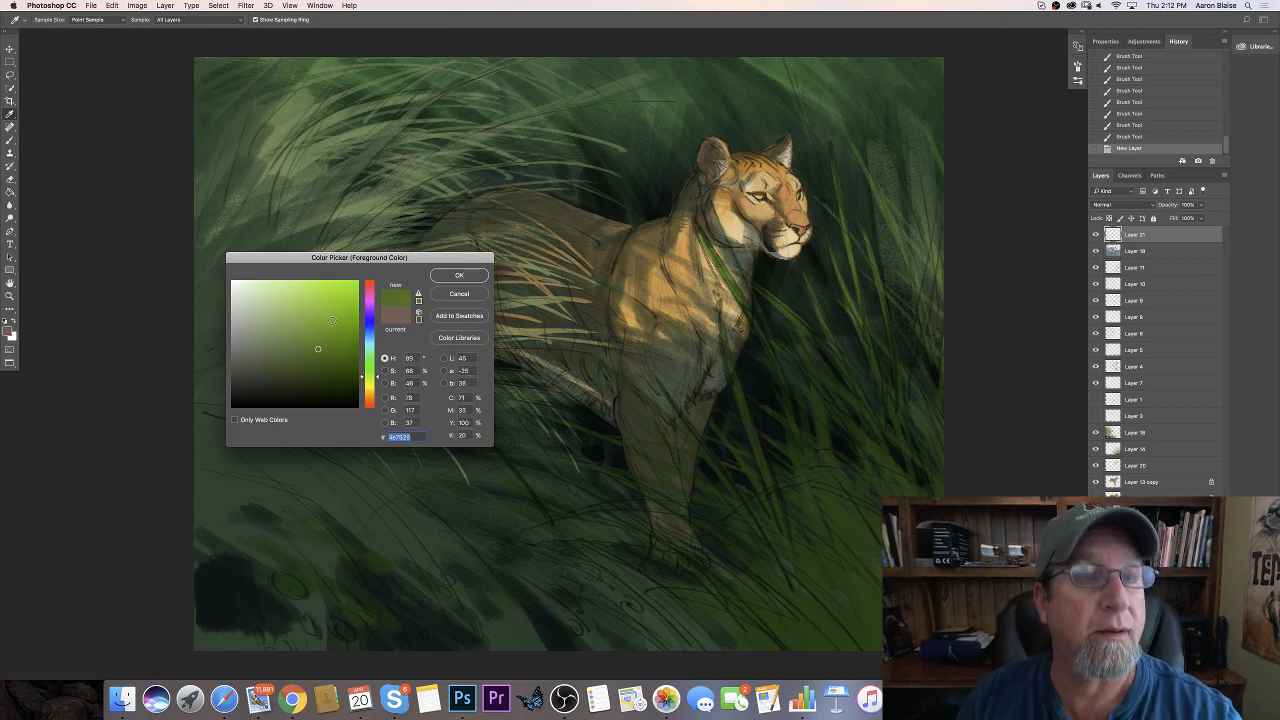
click(331, 318)
click(457, 276)
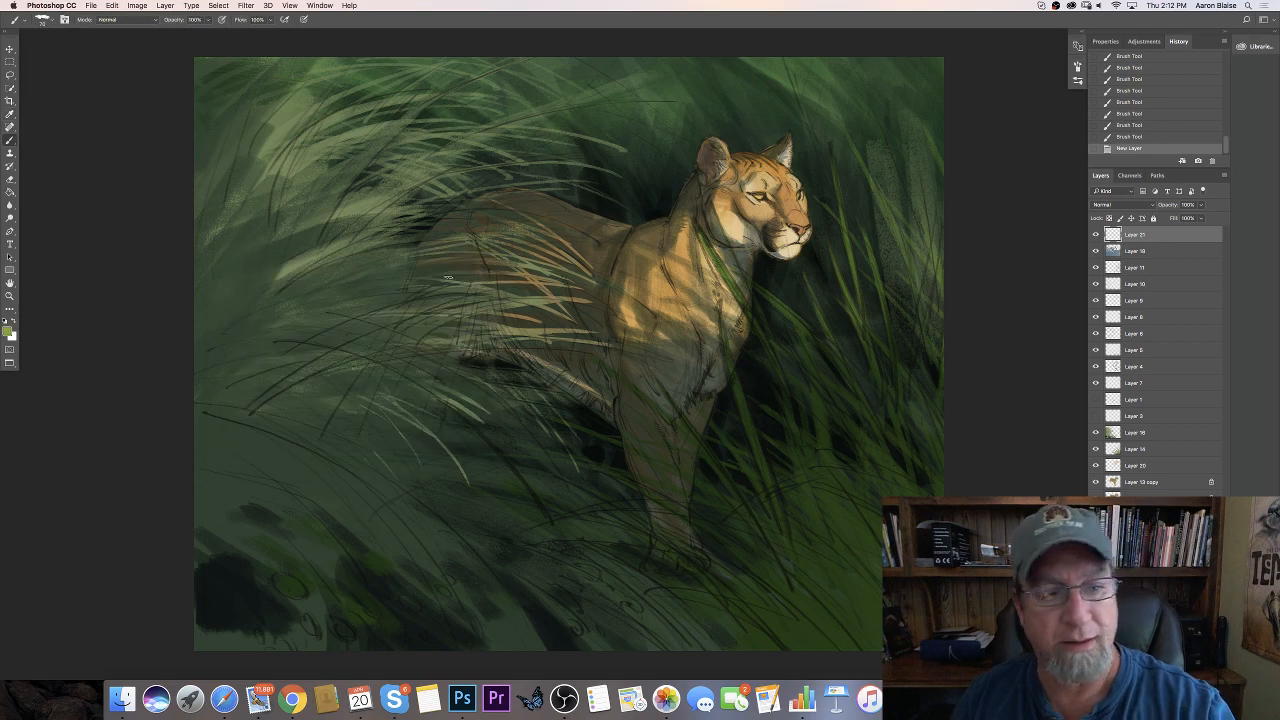
Paint bright sunlit grass blades with a smaller brush across the panther's neck, chest and foreleg and in the grass beyond its face, and hide the interface panels
key([)
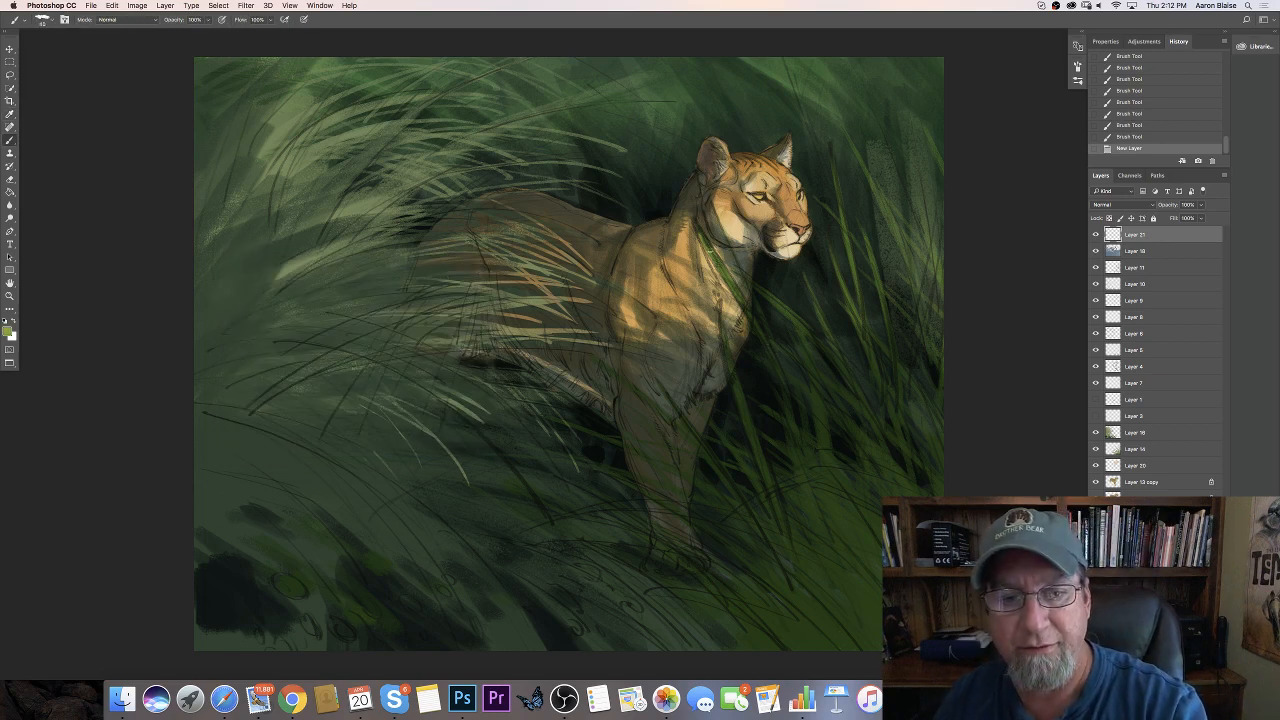
drag(705, 246, 744, 302)
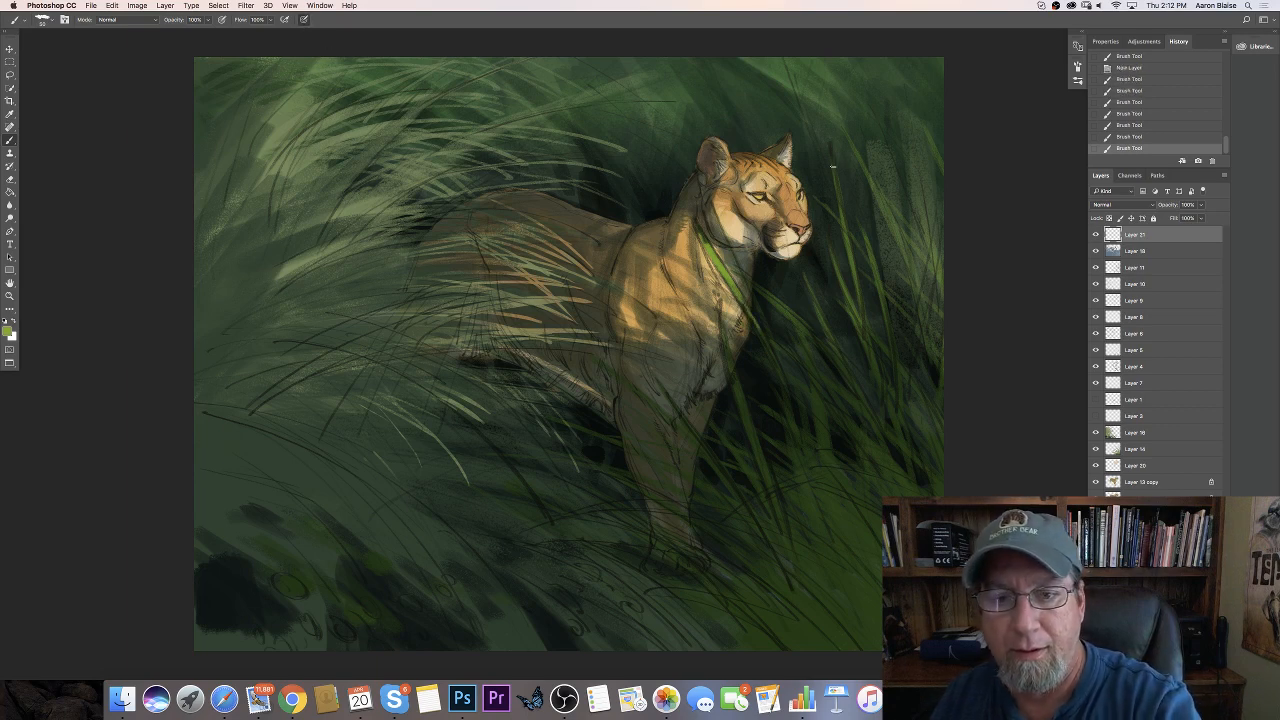
drag(831, 158, 848, 244)
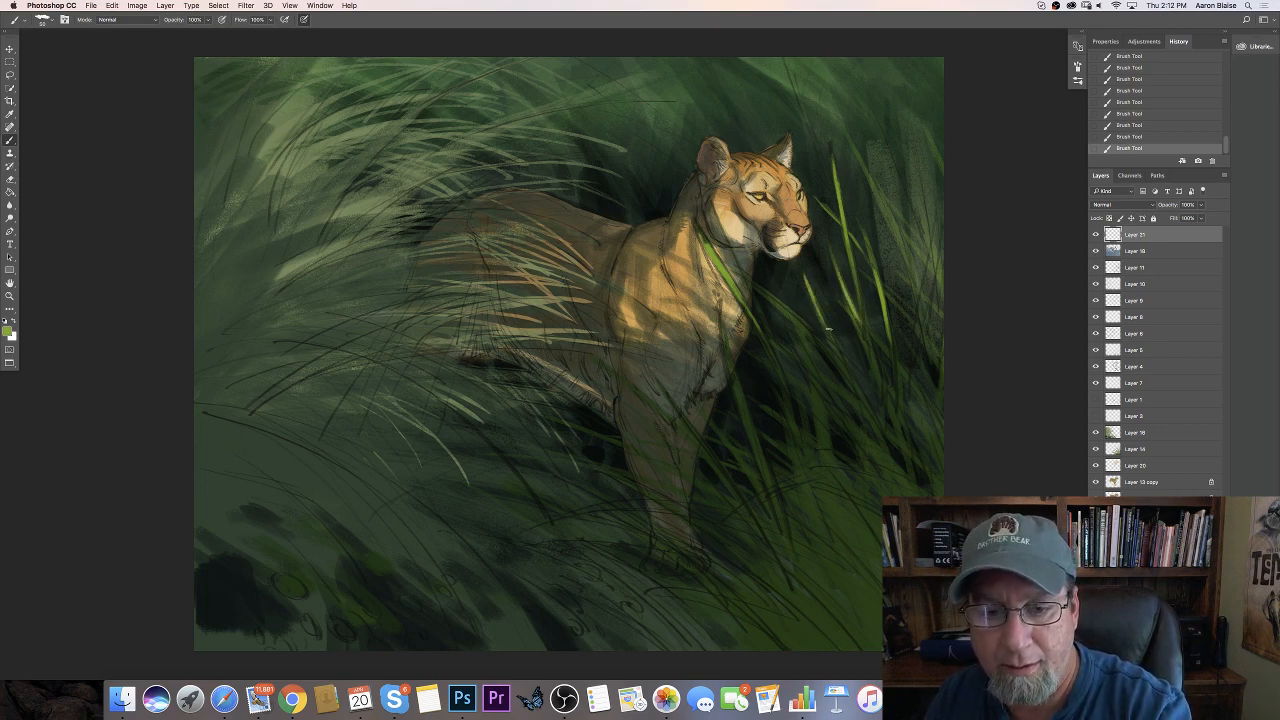
drag(769, 296, 806, 328)
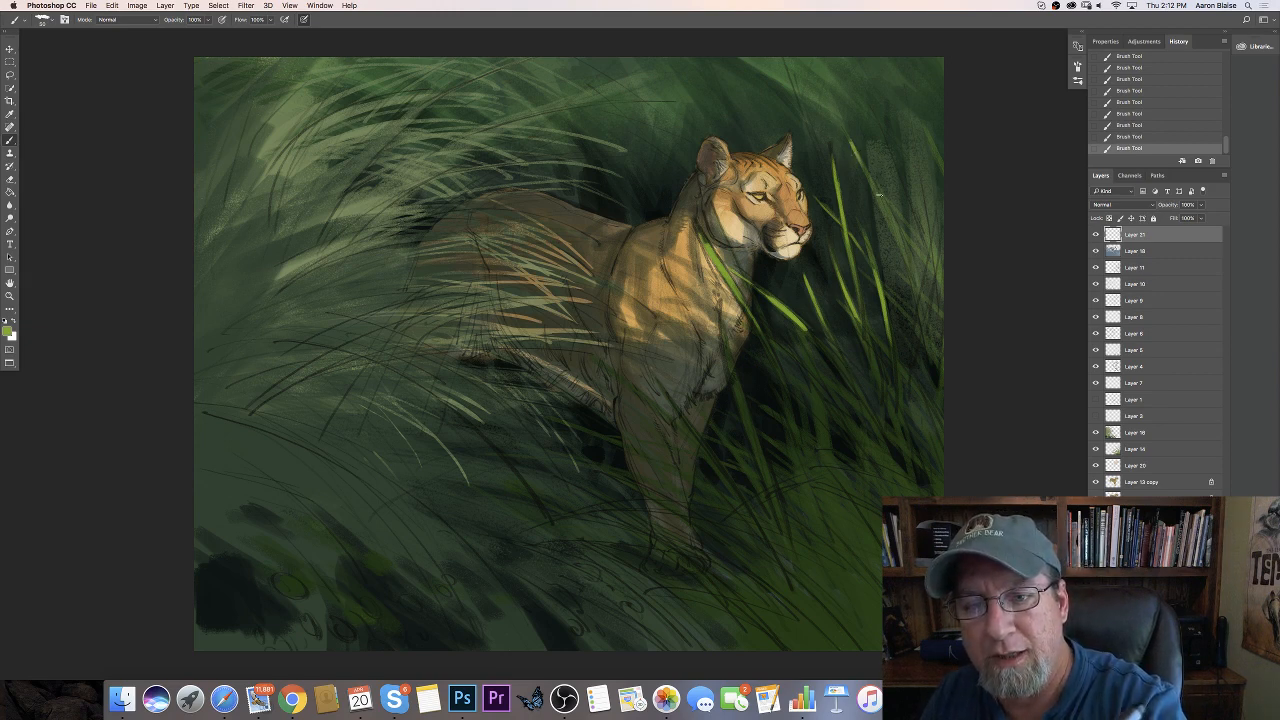
drag(879, 195, 902, 259)
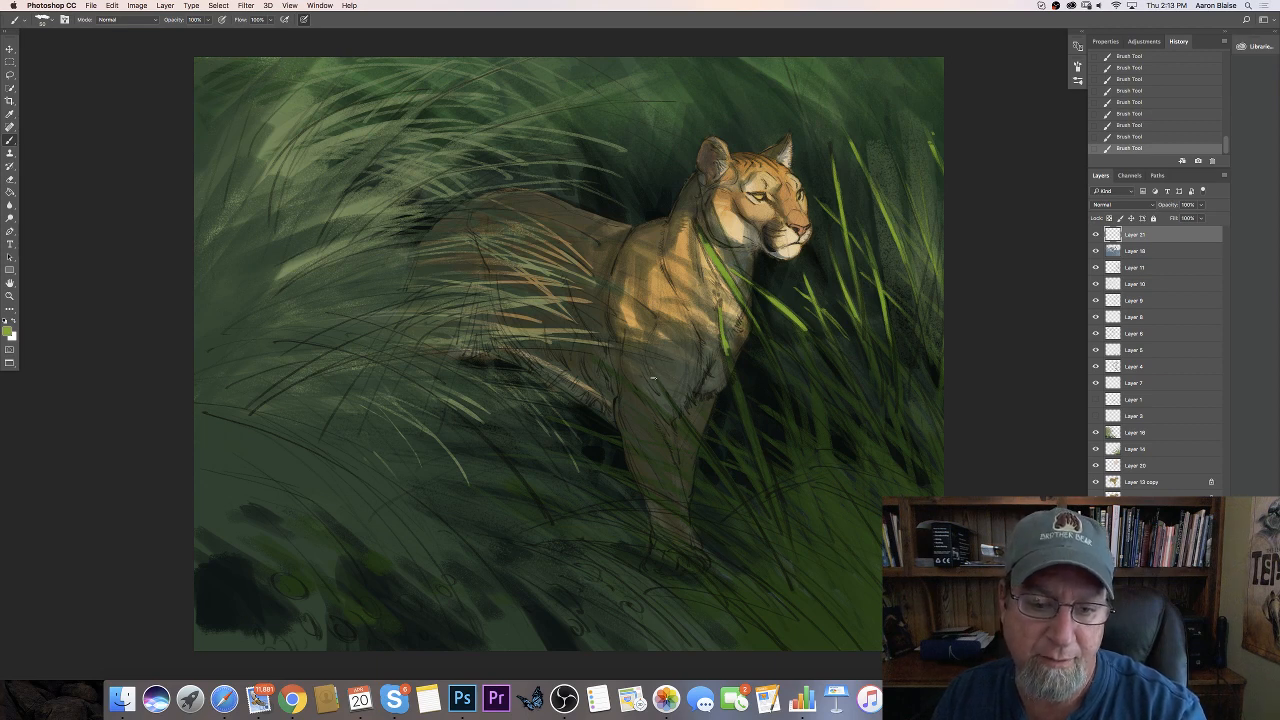
drag(657, 381, 702, 442)
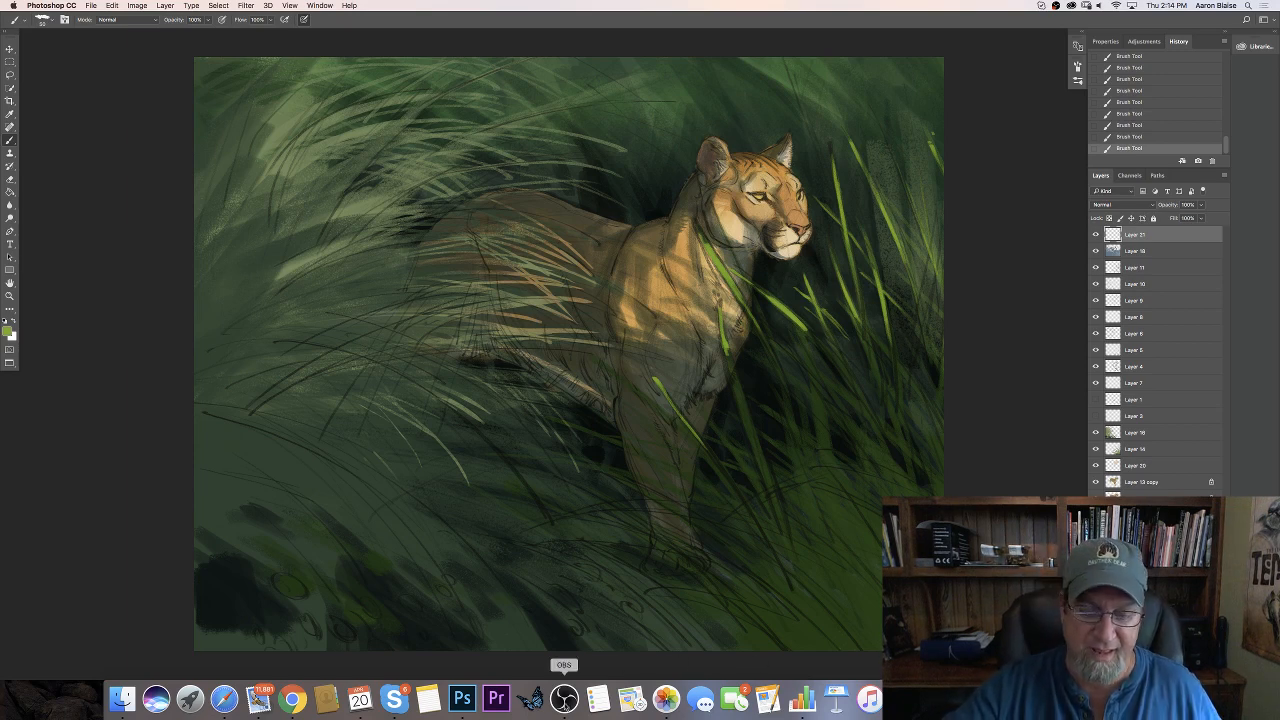
key(Tab)
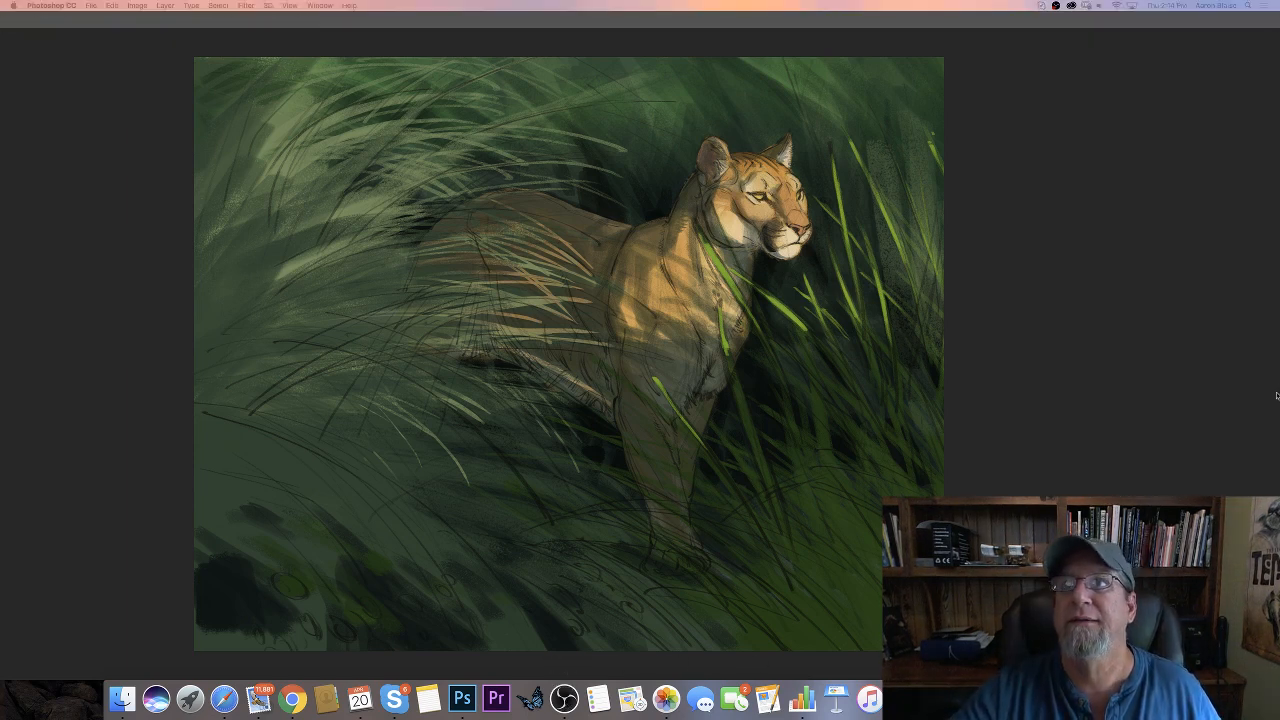